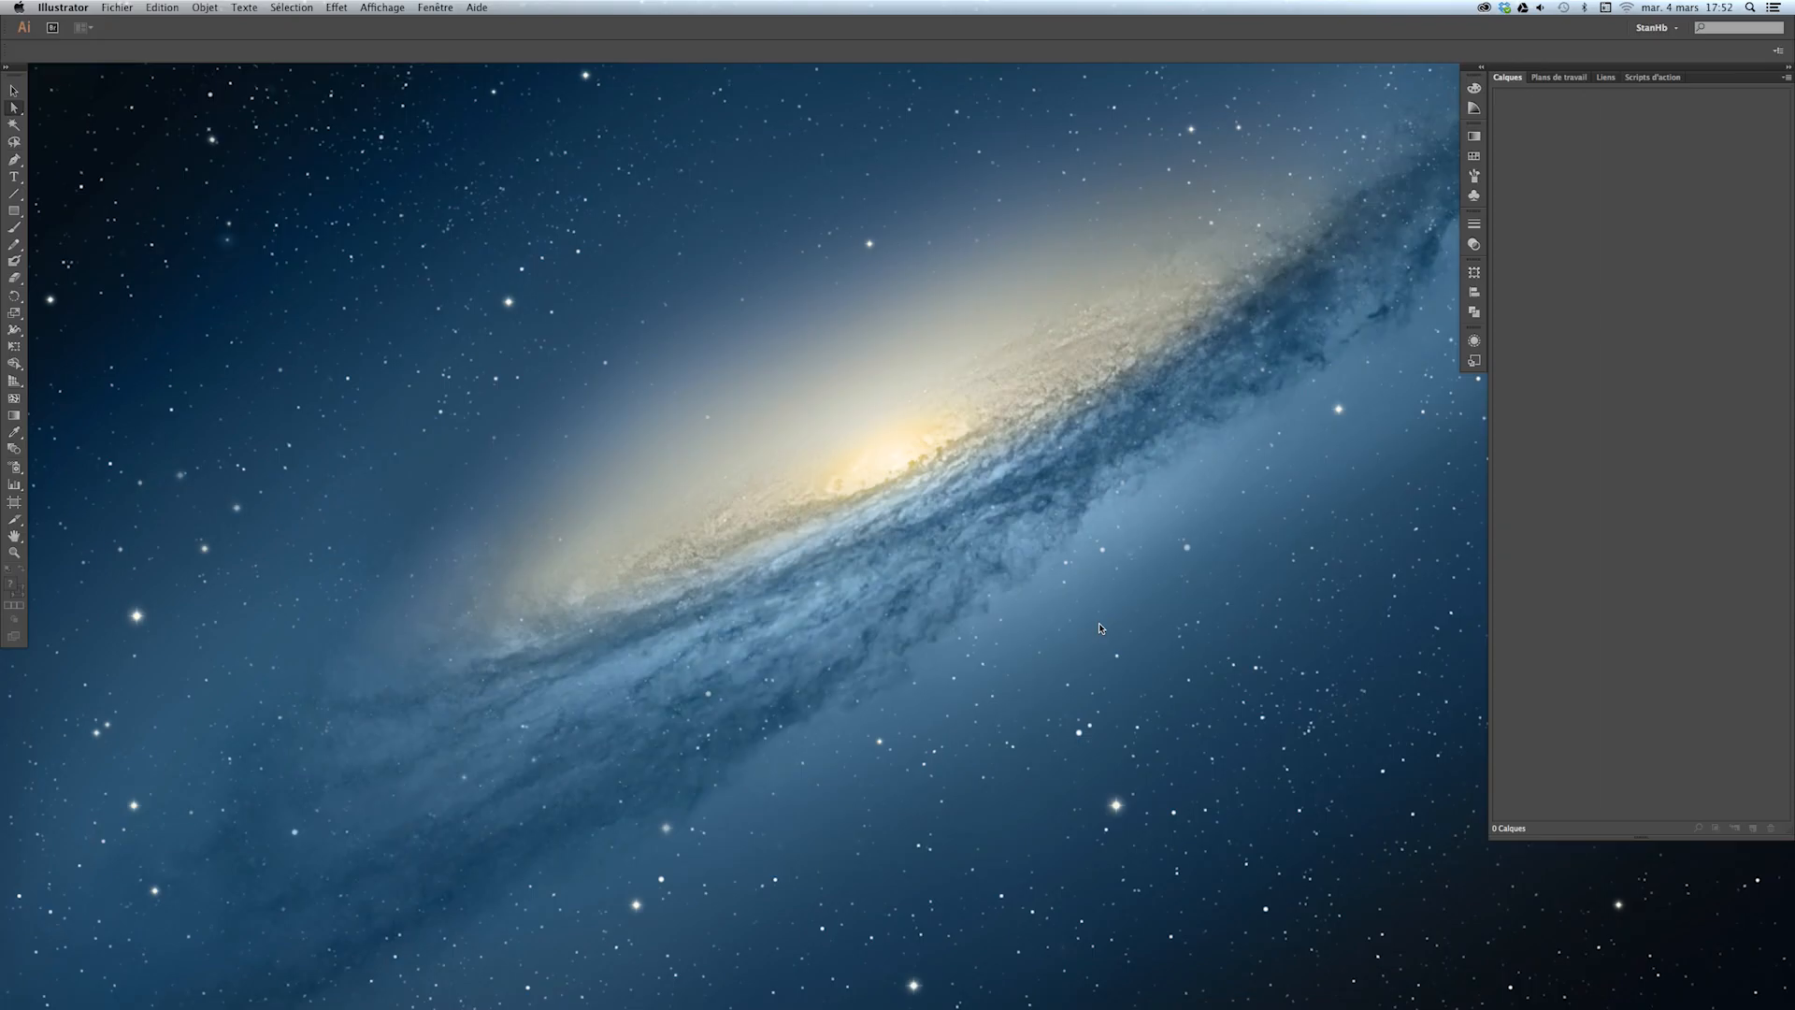
Create a new document and bring its whole artboard into view.
left_click(117, 7)
left_click(119, 25)
left_click(1135, 580)
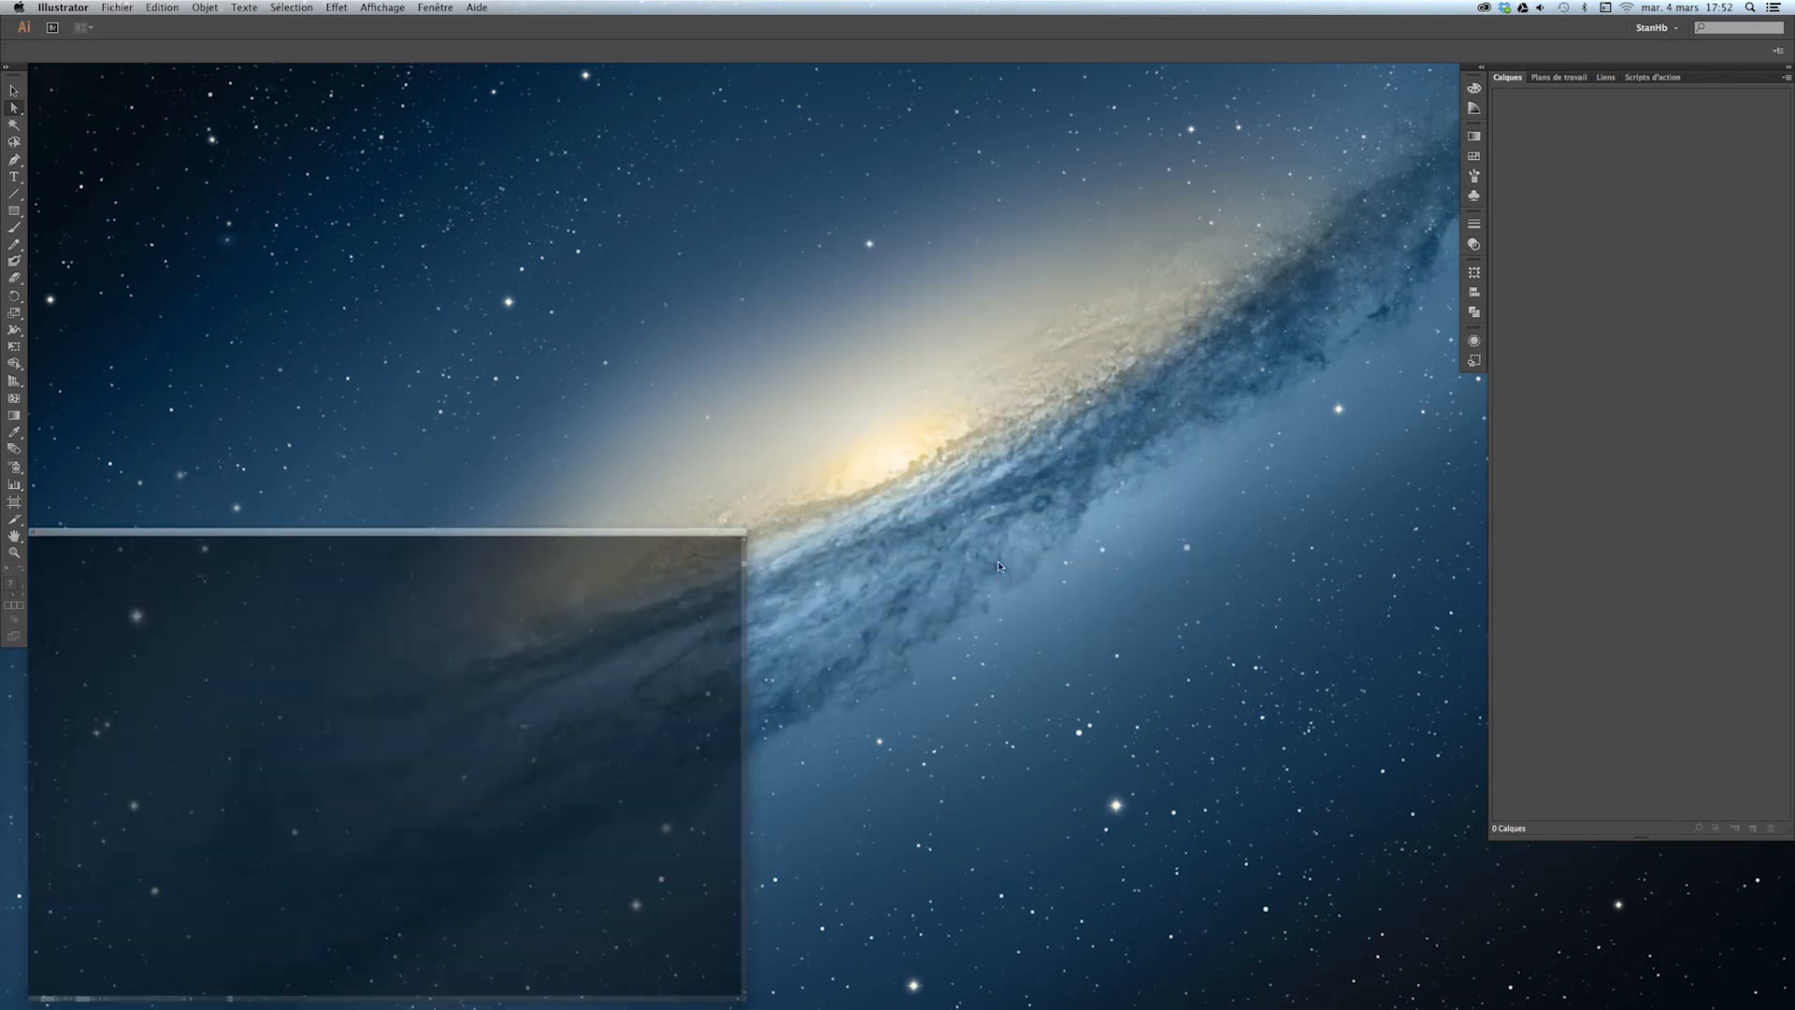
key("z")
left_click(645, 468, "alt")
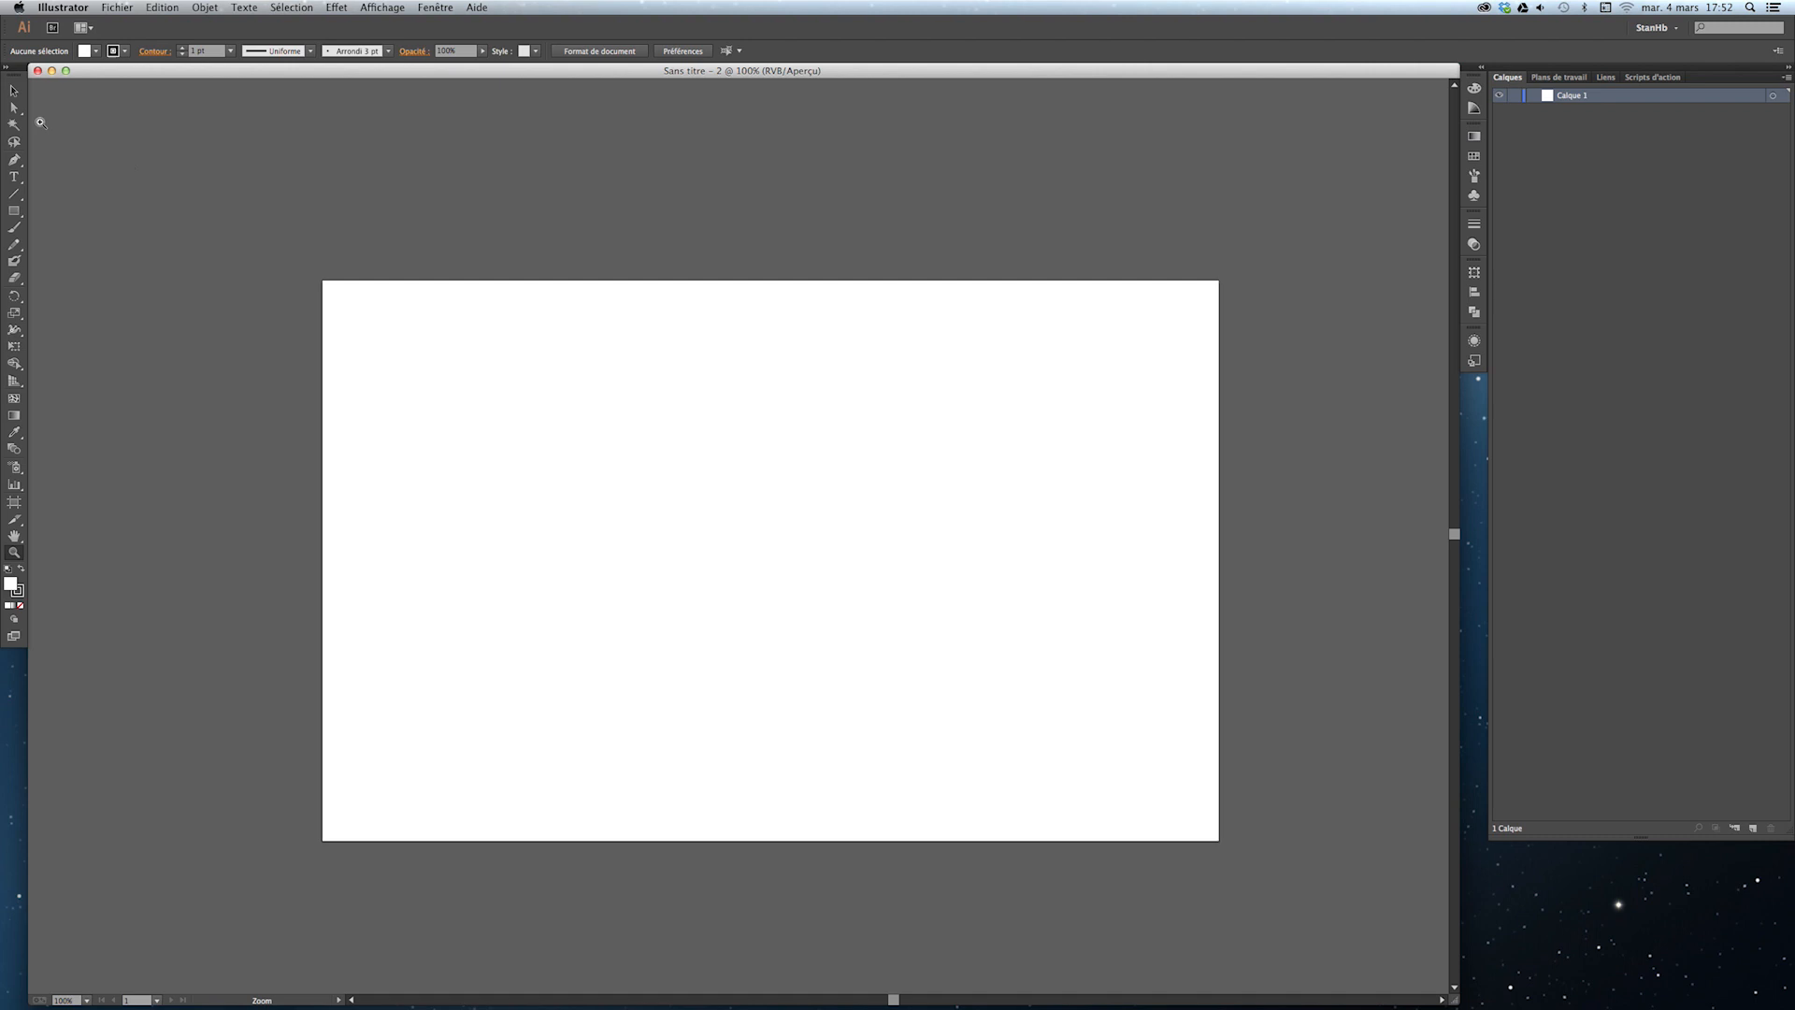
Draw a vertical column graph near the middle of the artboard and enlarge its data window.
left_click_drag(15, 484, 94, 484)
left_click_drag(517, 389, 934, 657)
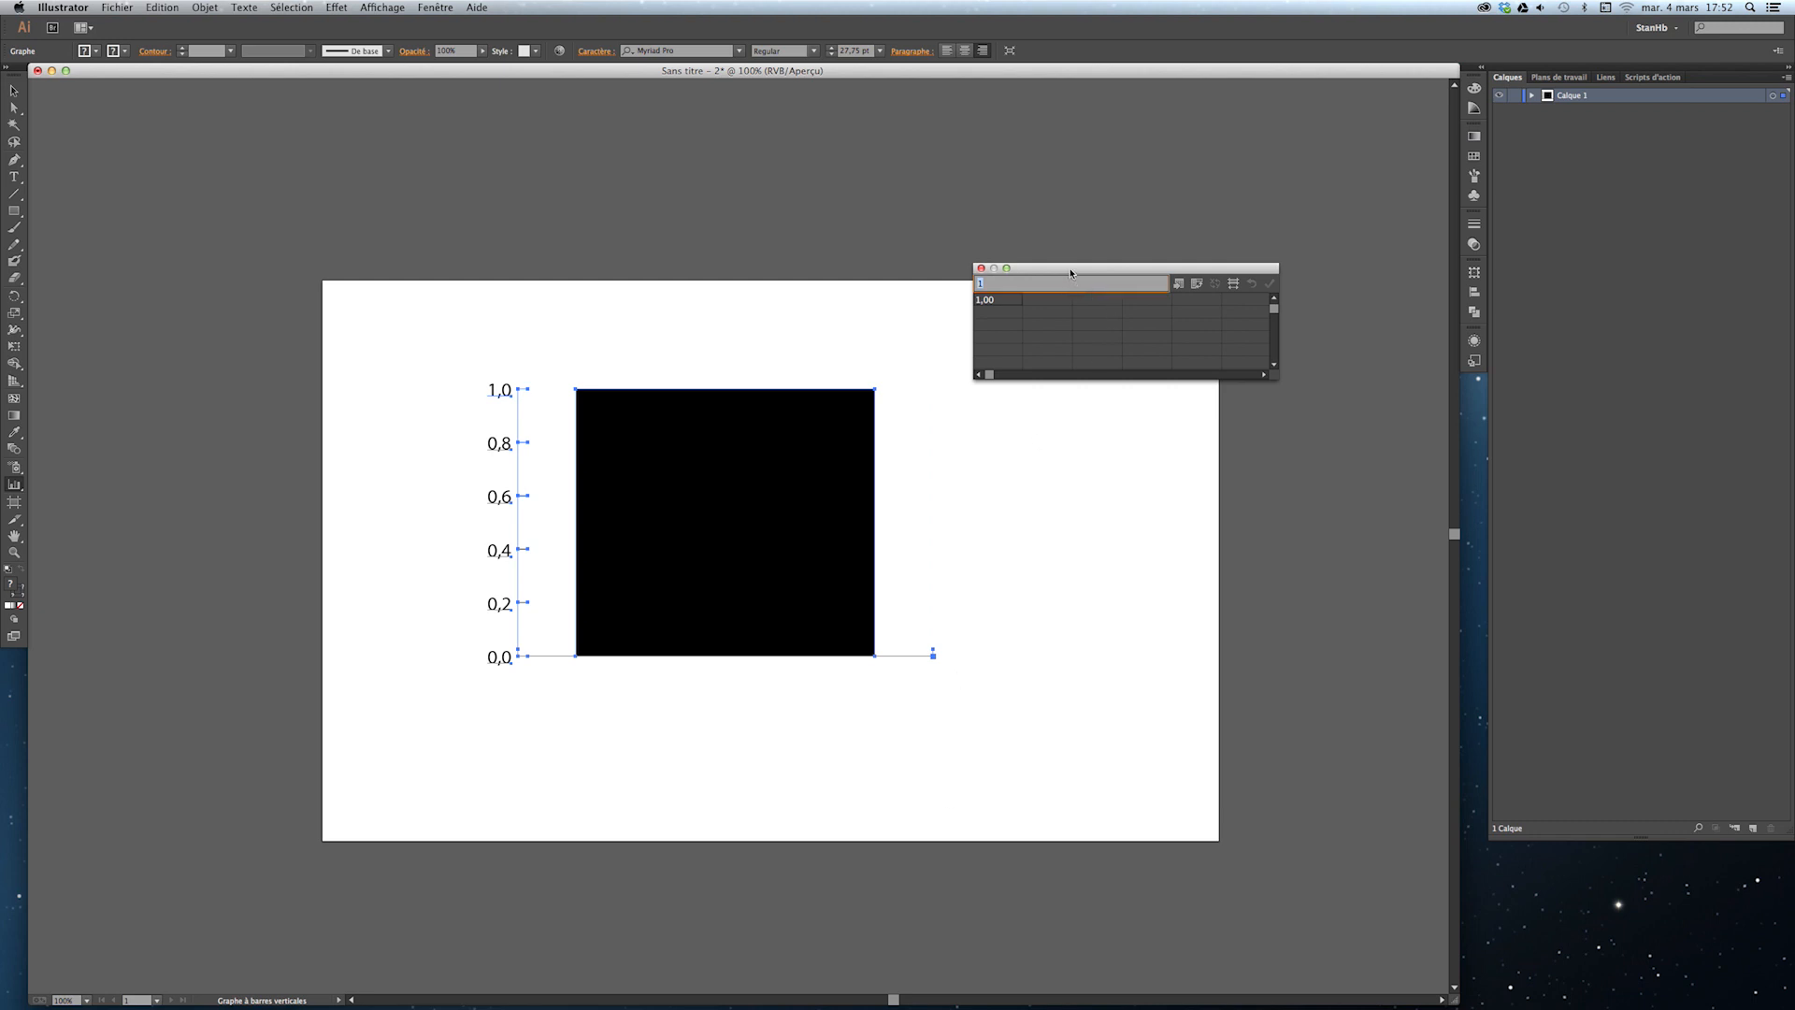
left_click_drag(1068, 268, 849, 127)
left_click_drag(1054, 234, 1460, 710)
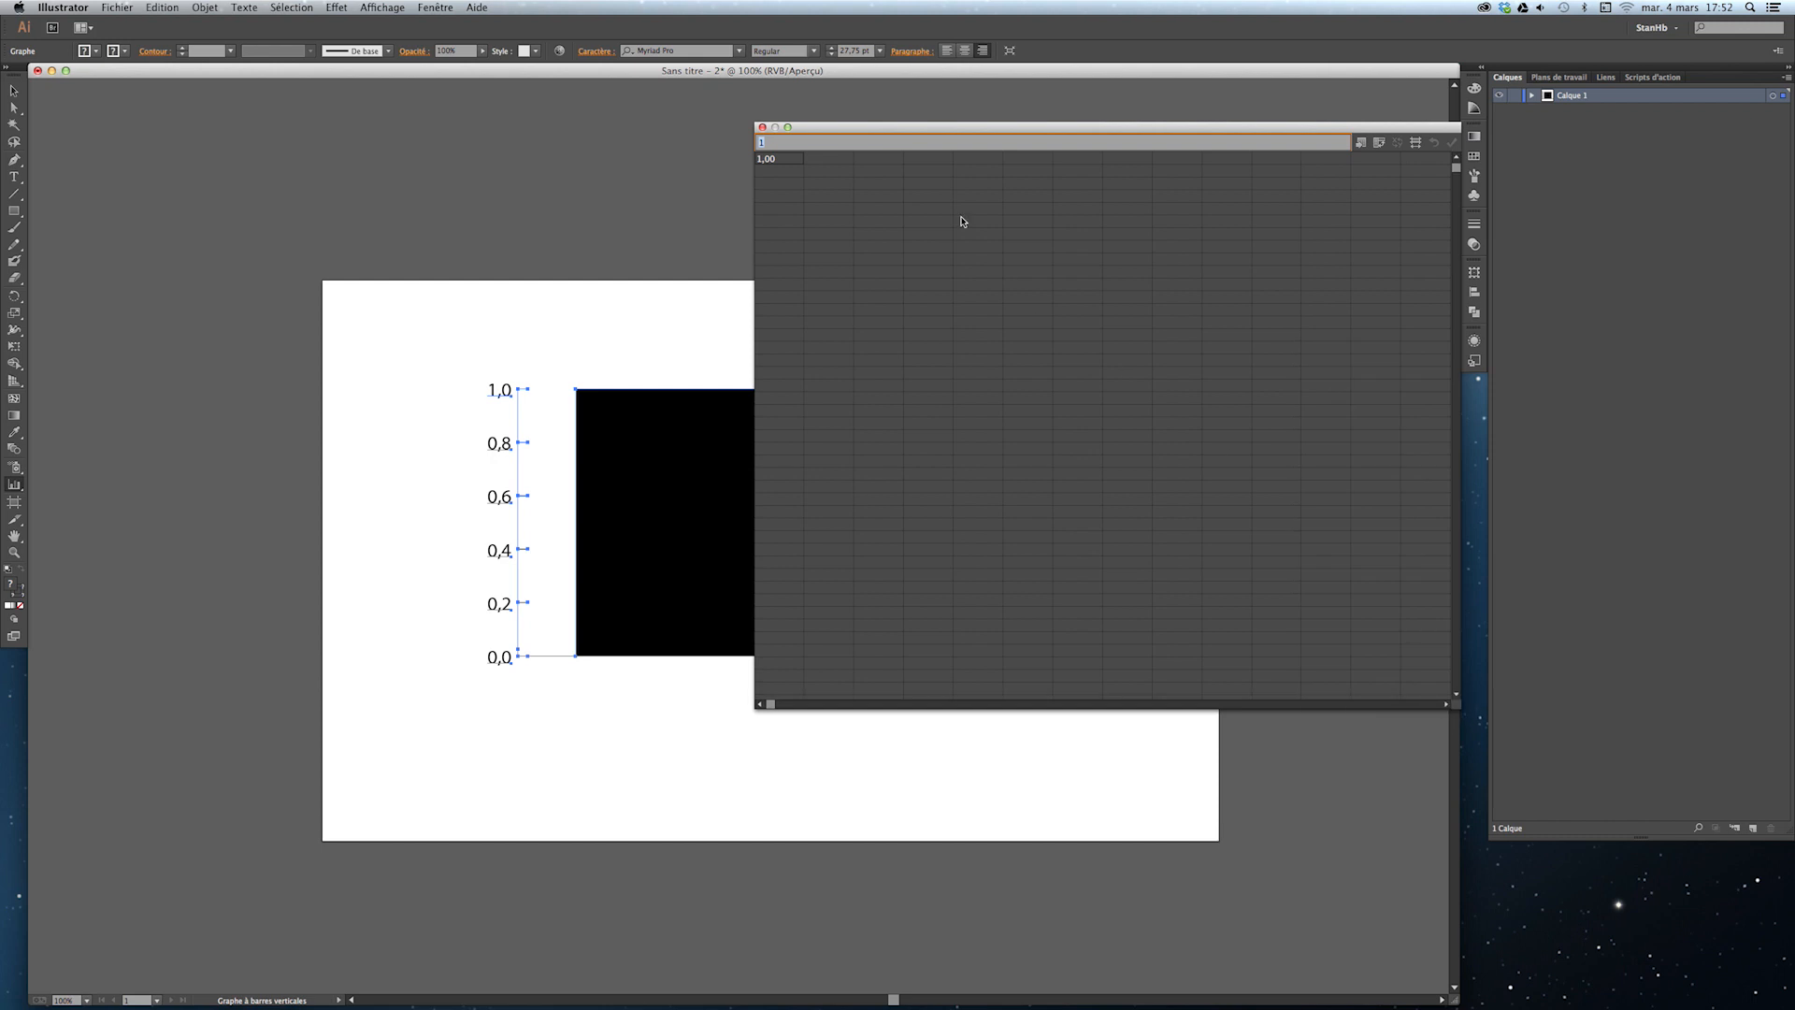
left_click_drag(890, 130, 870, 170)
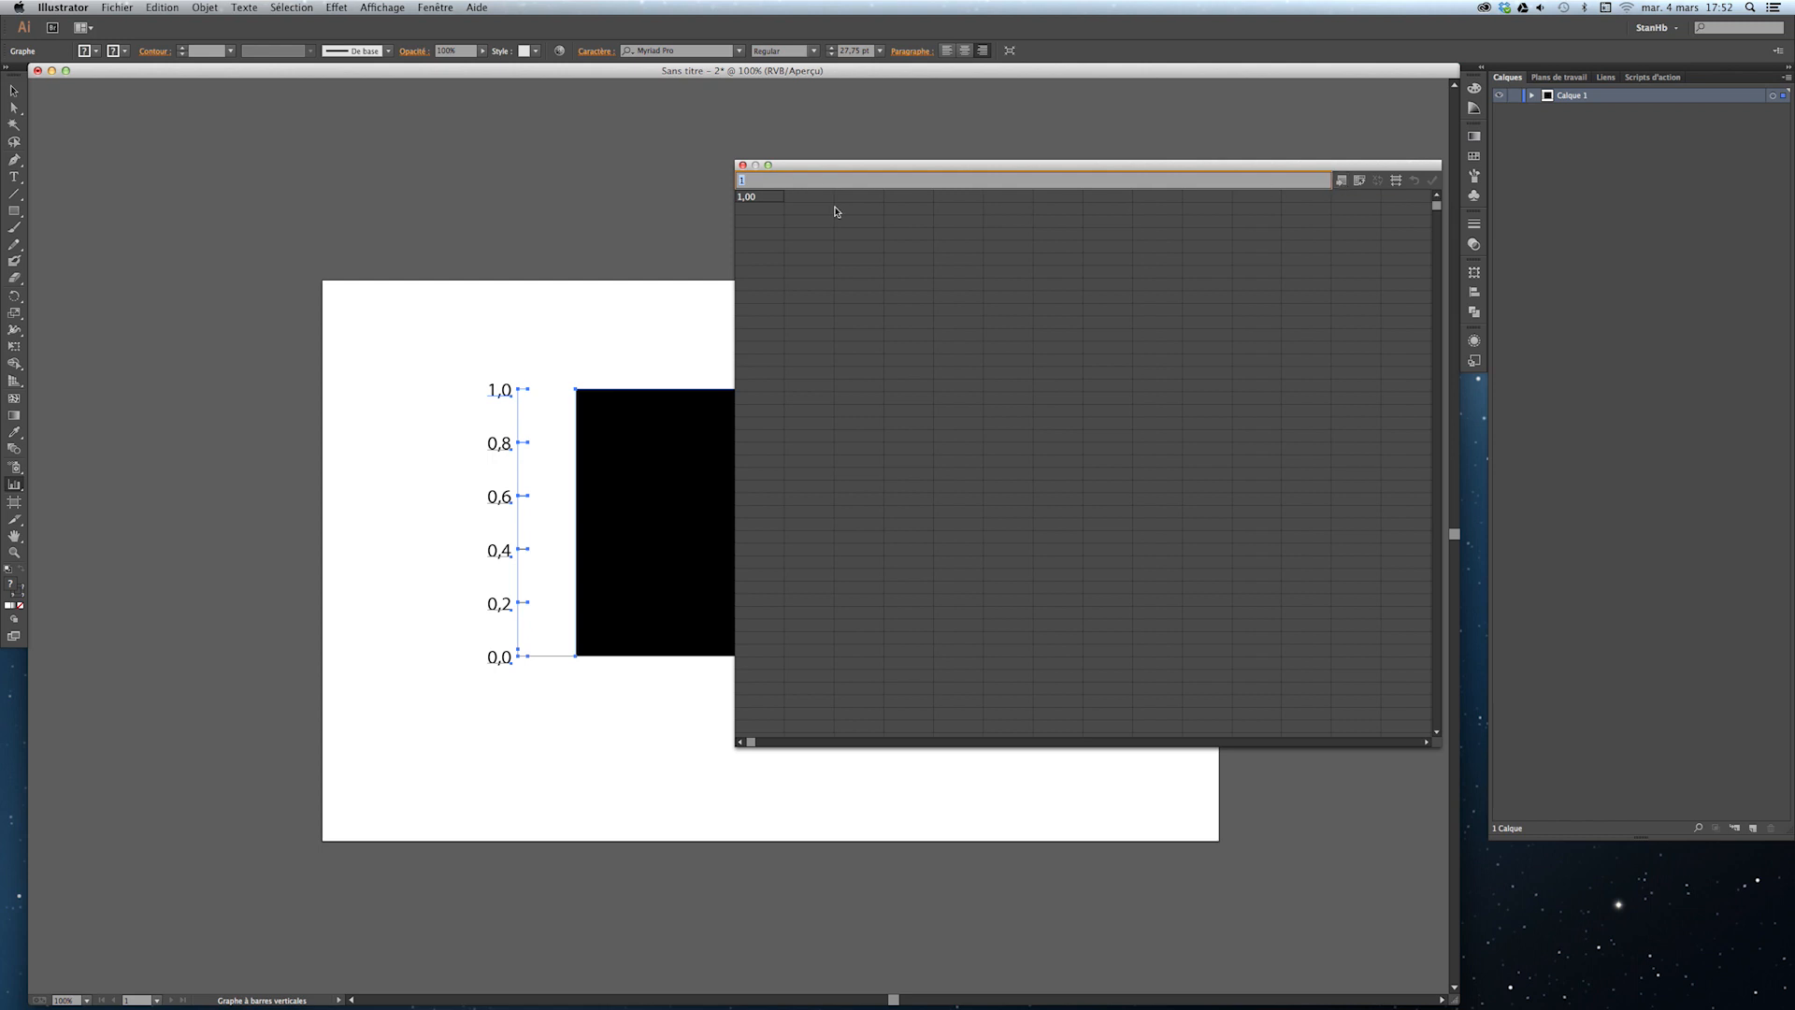
Enter 90, 86, 84, 82, 79, 71, 65, 56, 45, 32 and 25 across the first data row, apply them and close the graph data.
type("90")
key("Tab")
key("Tab")
type("84")
key("Tab")
key("Tab")
key("Tab")
key("Tab")
type("65")
key("Tab")
type("56")
key("Tab")
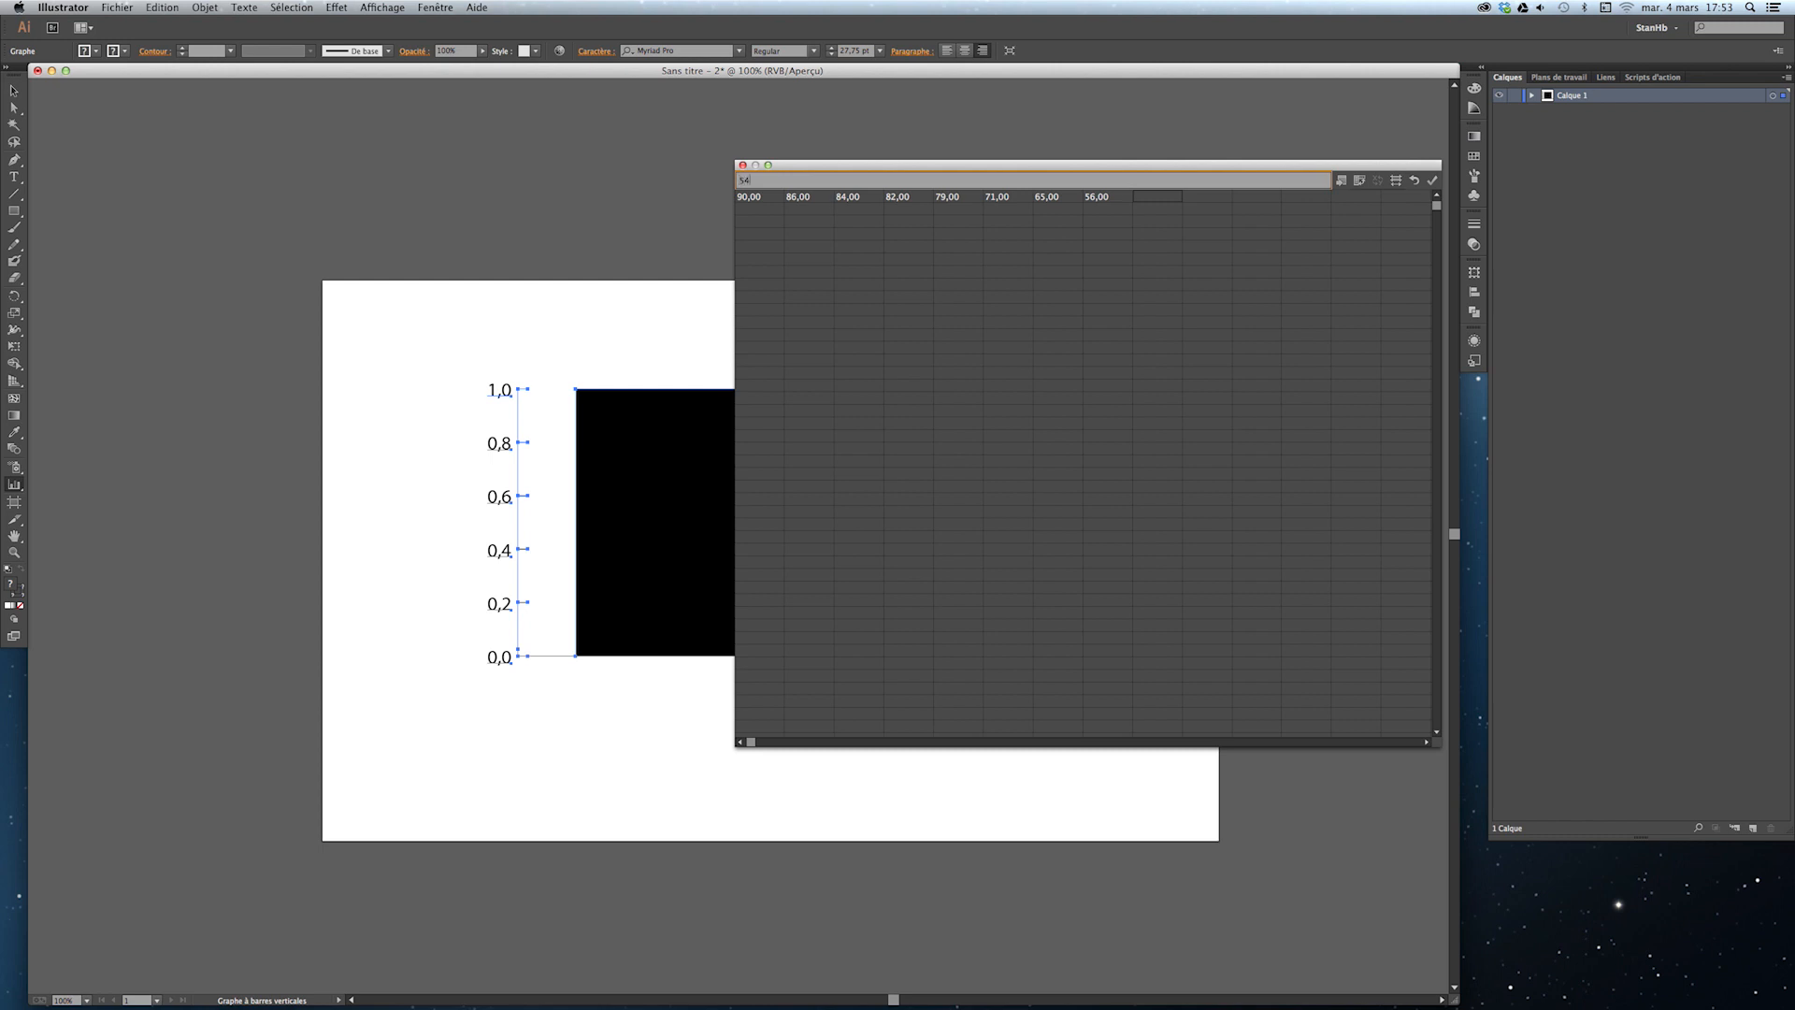
type("45")
key("Tab")
type("32")
key("Tab")
key("Tab")
left_click(1434, 180)
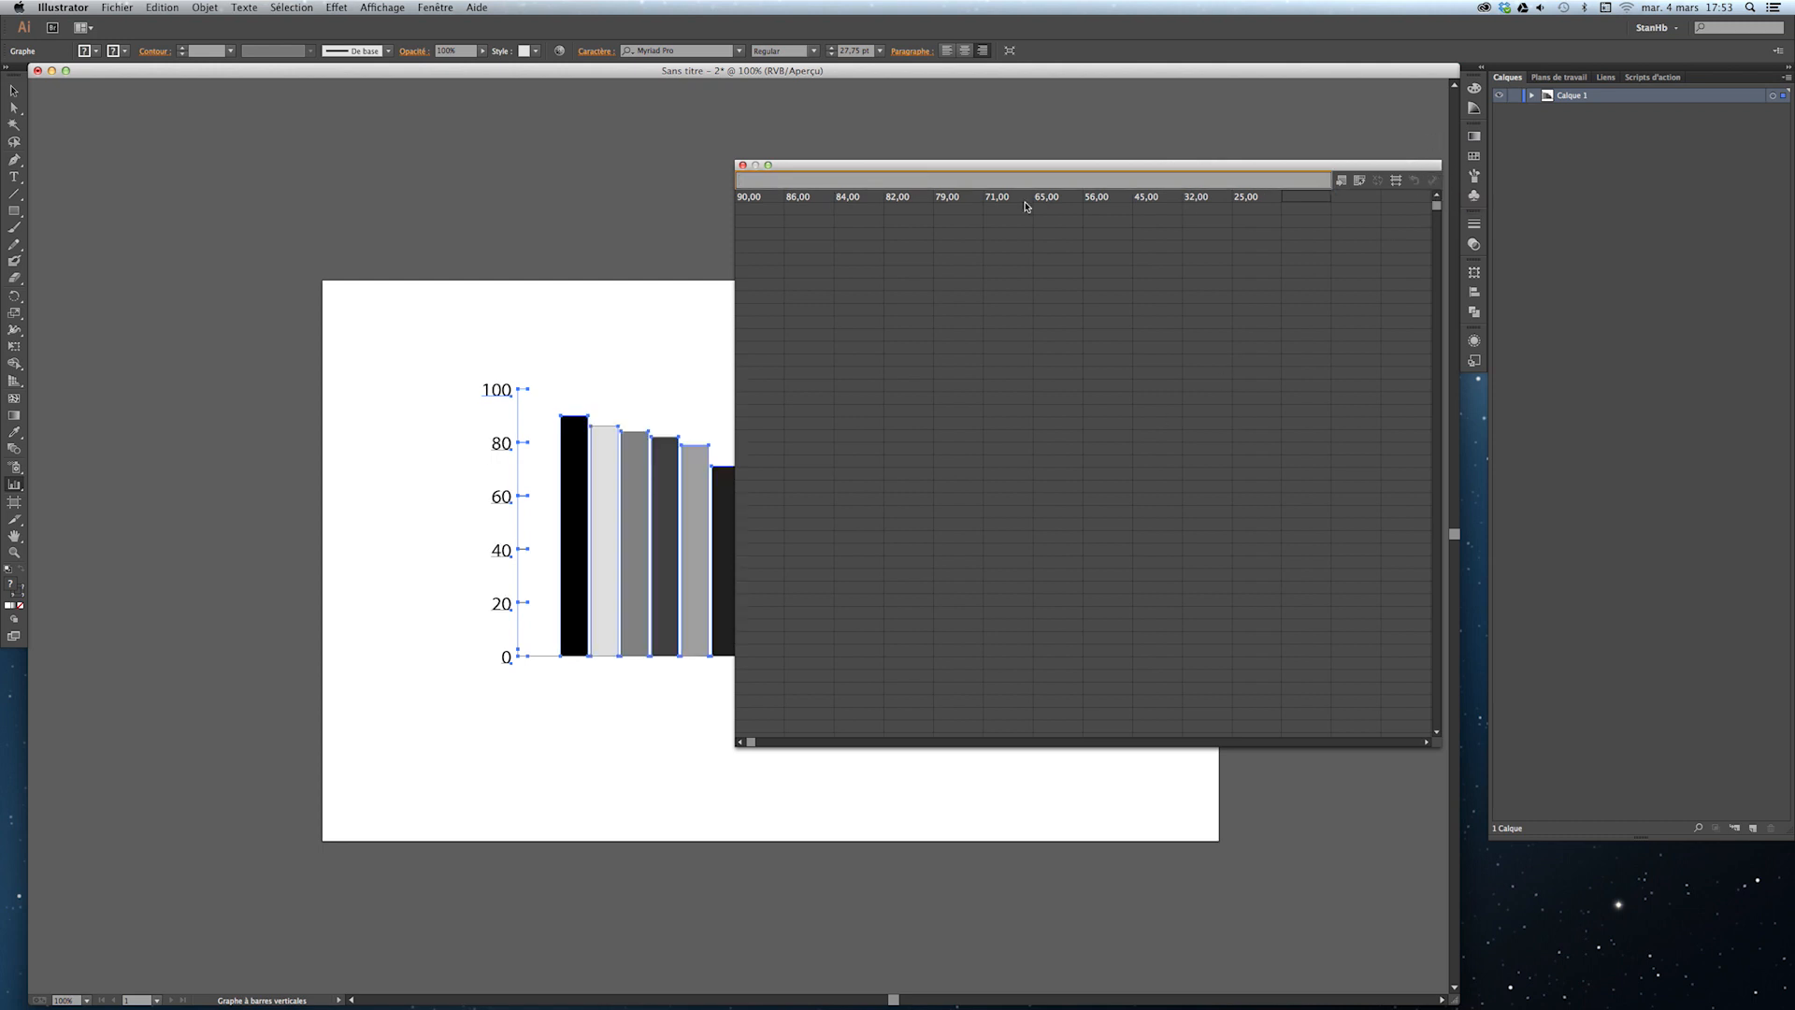
left_click_drag(1006, 166, 1320, 212)
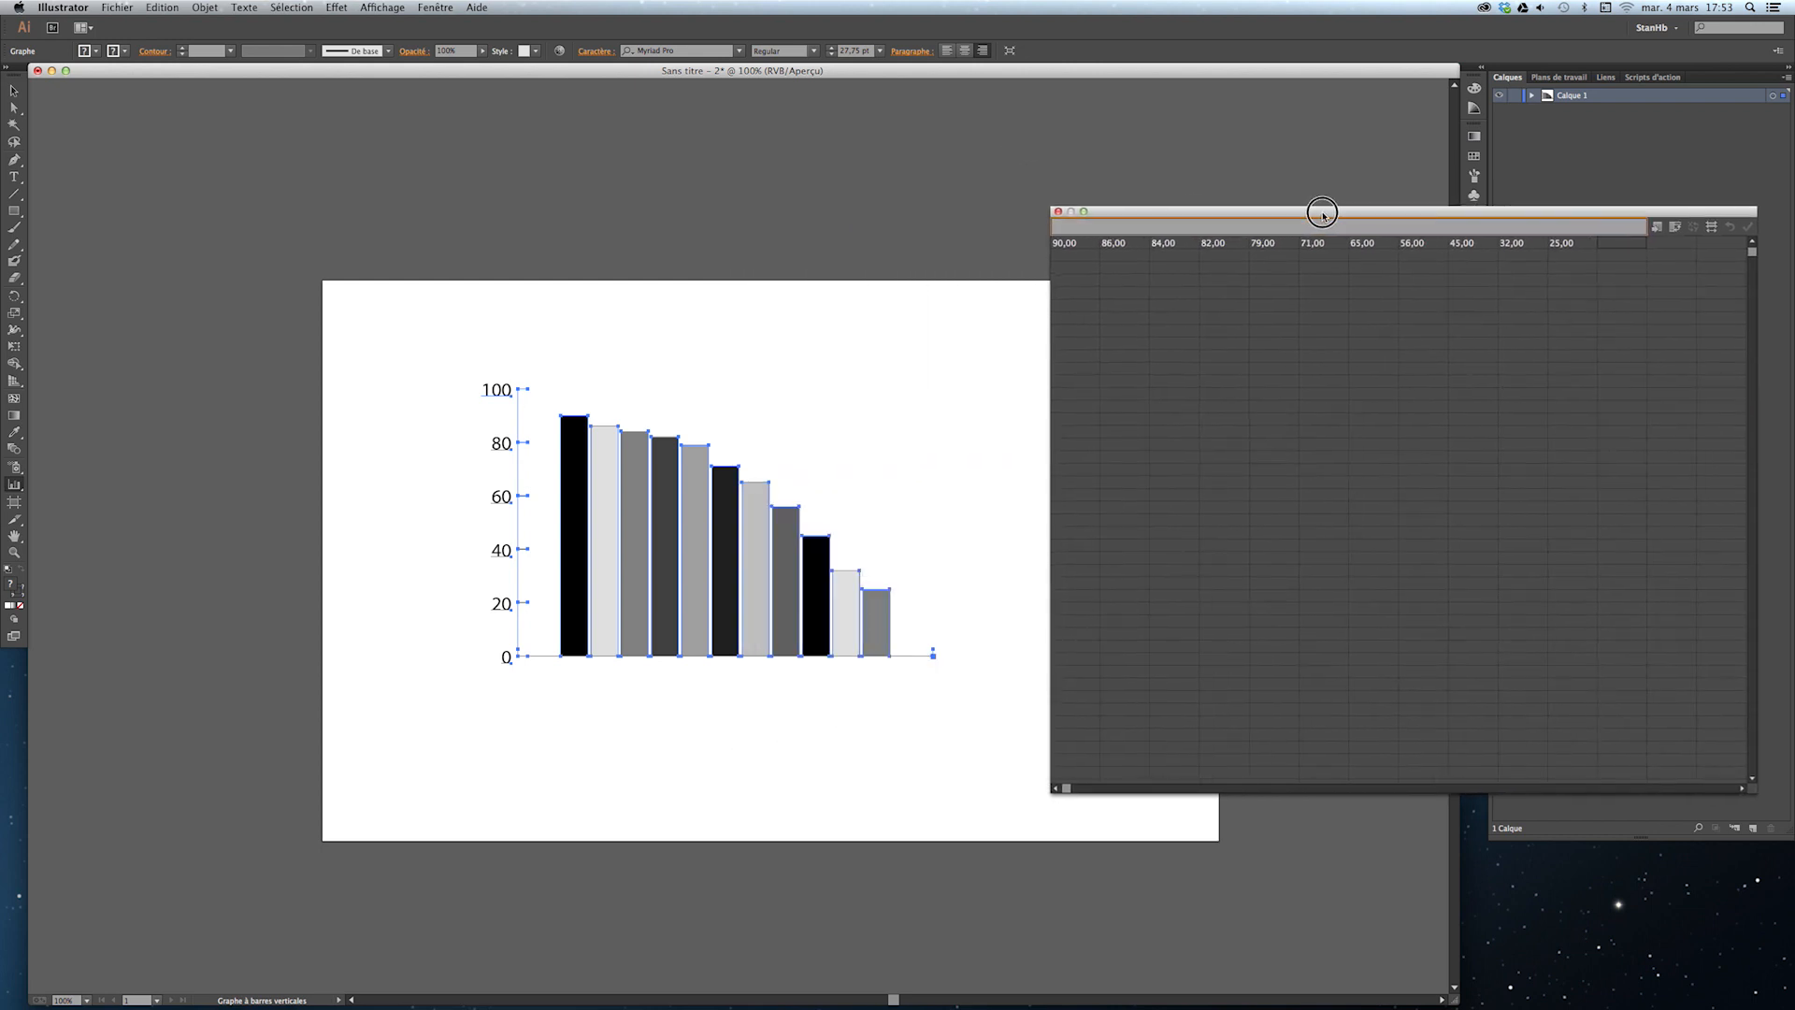
left_click(1058, 212)
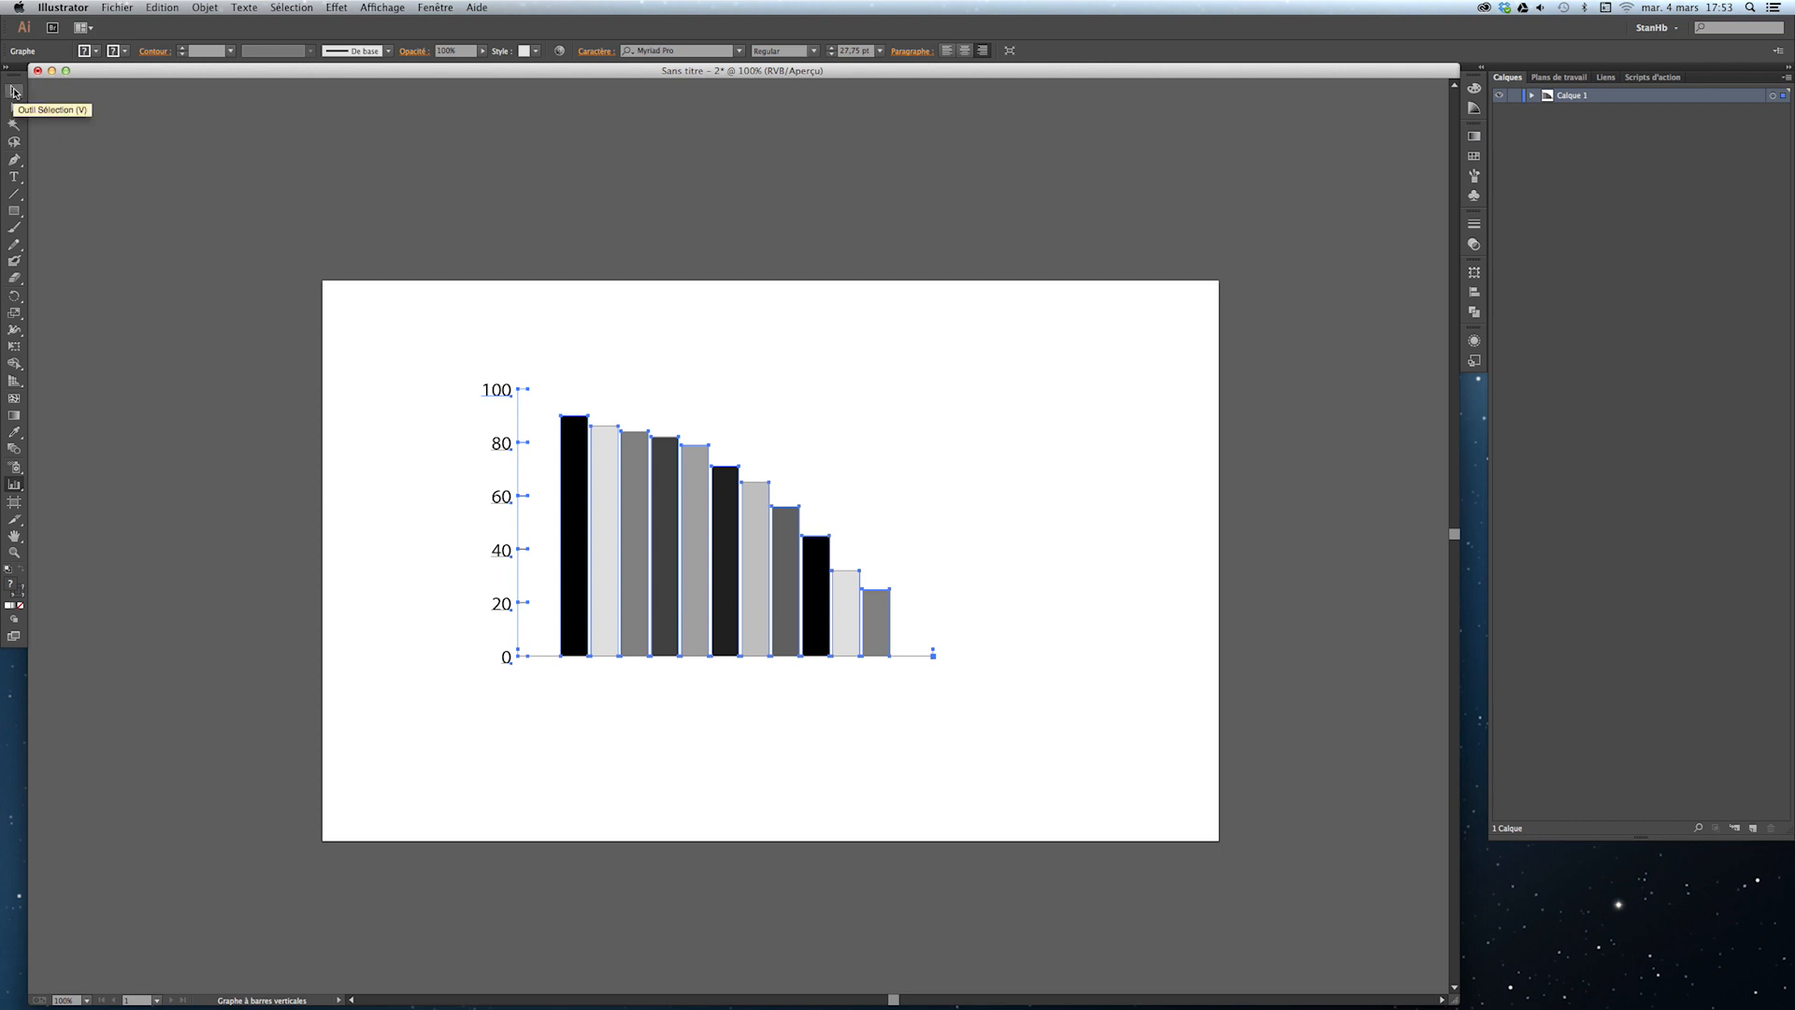
Ungroup the selected graph into ordinary groups, accepting the loss of its editable graph data.
left_click(14, 91)
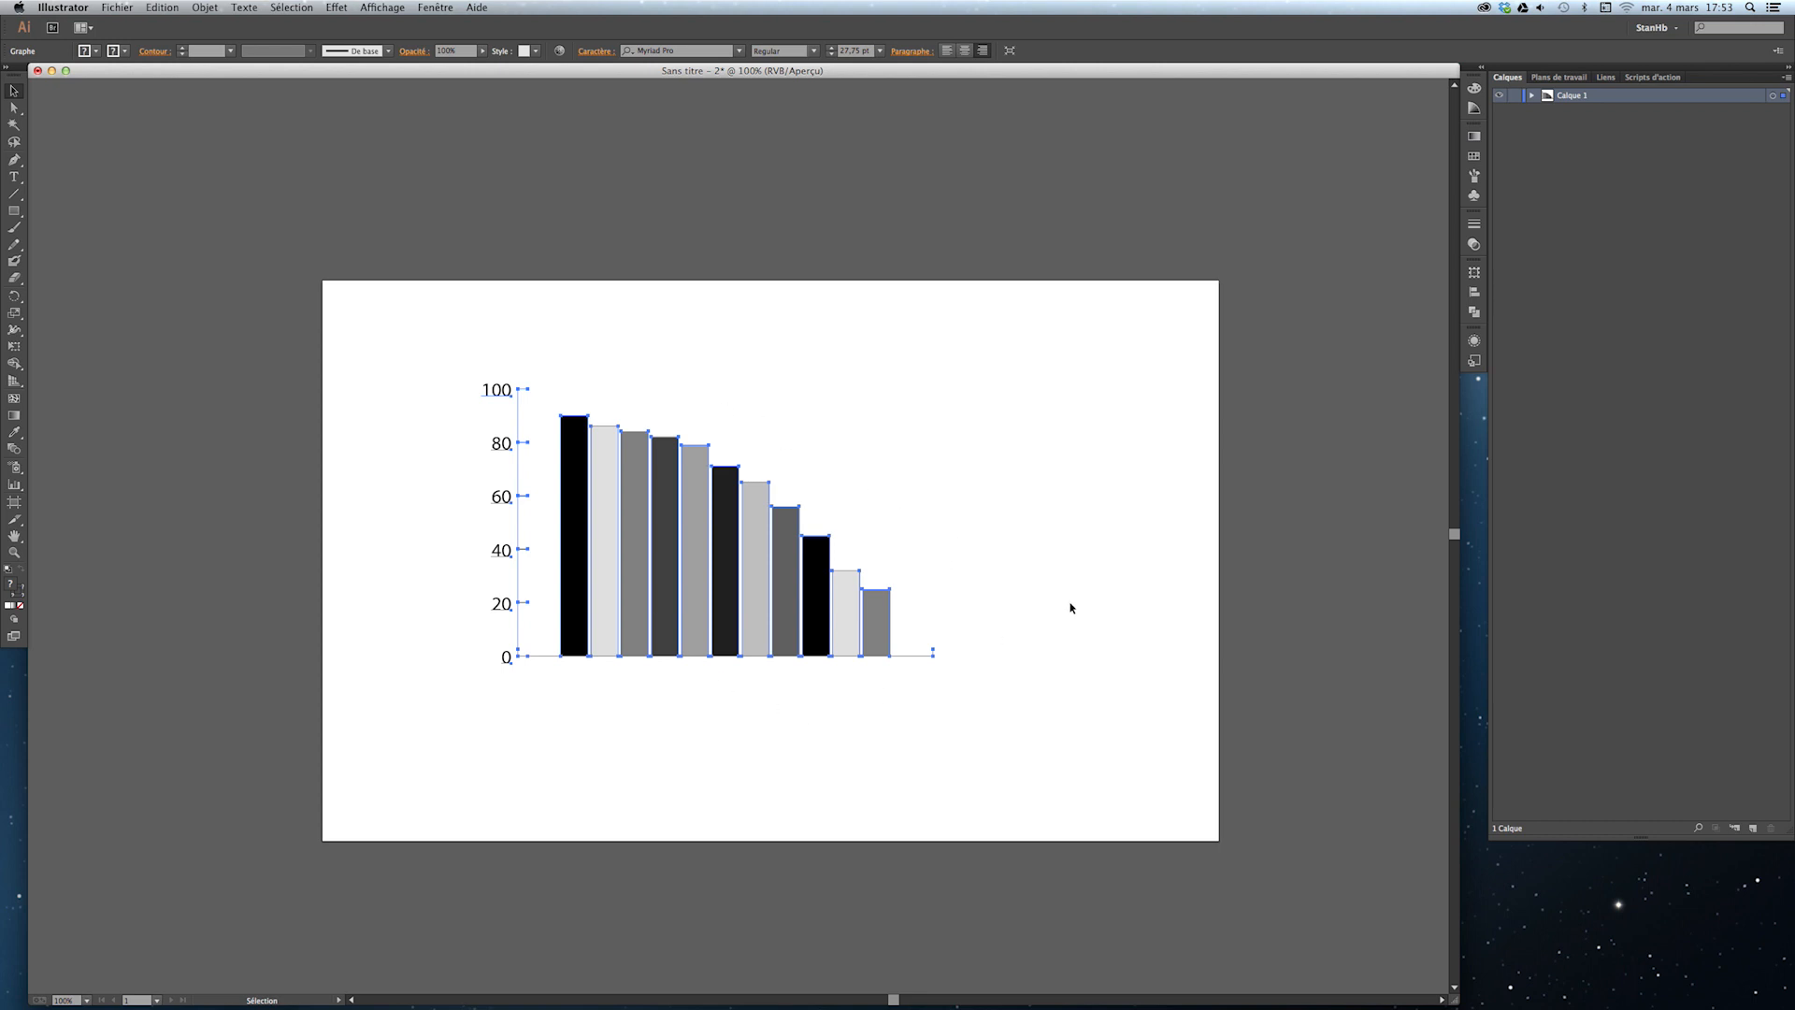
left_click(1534, 97)
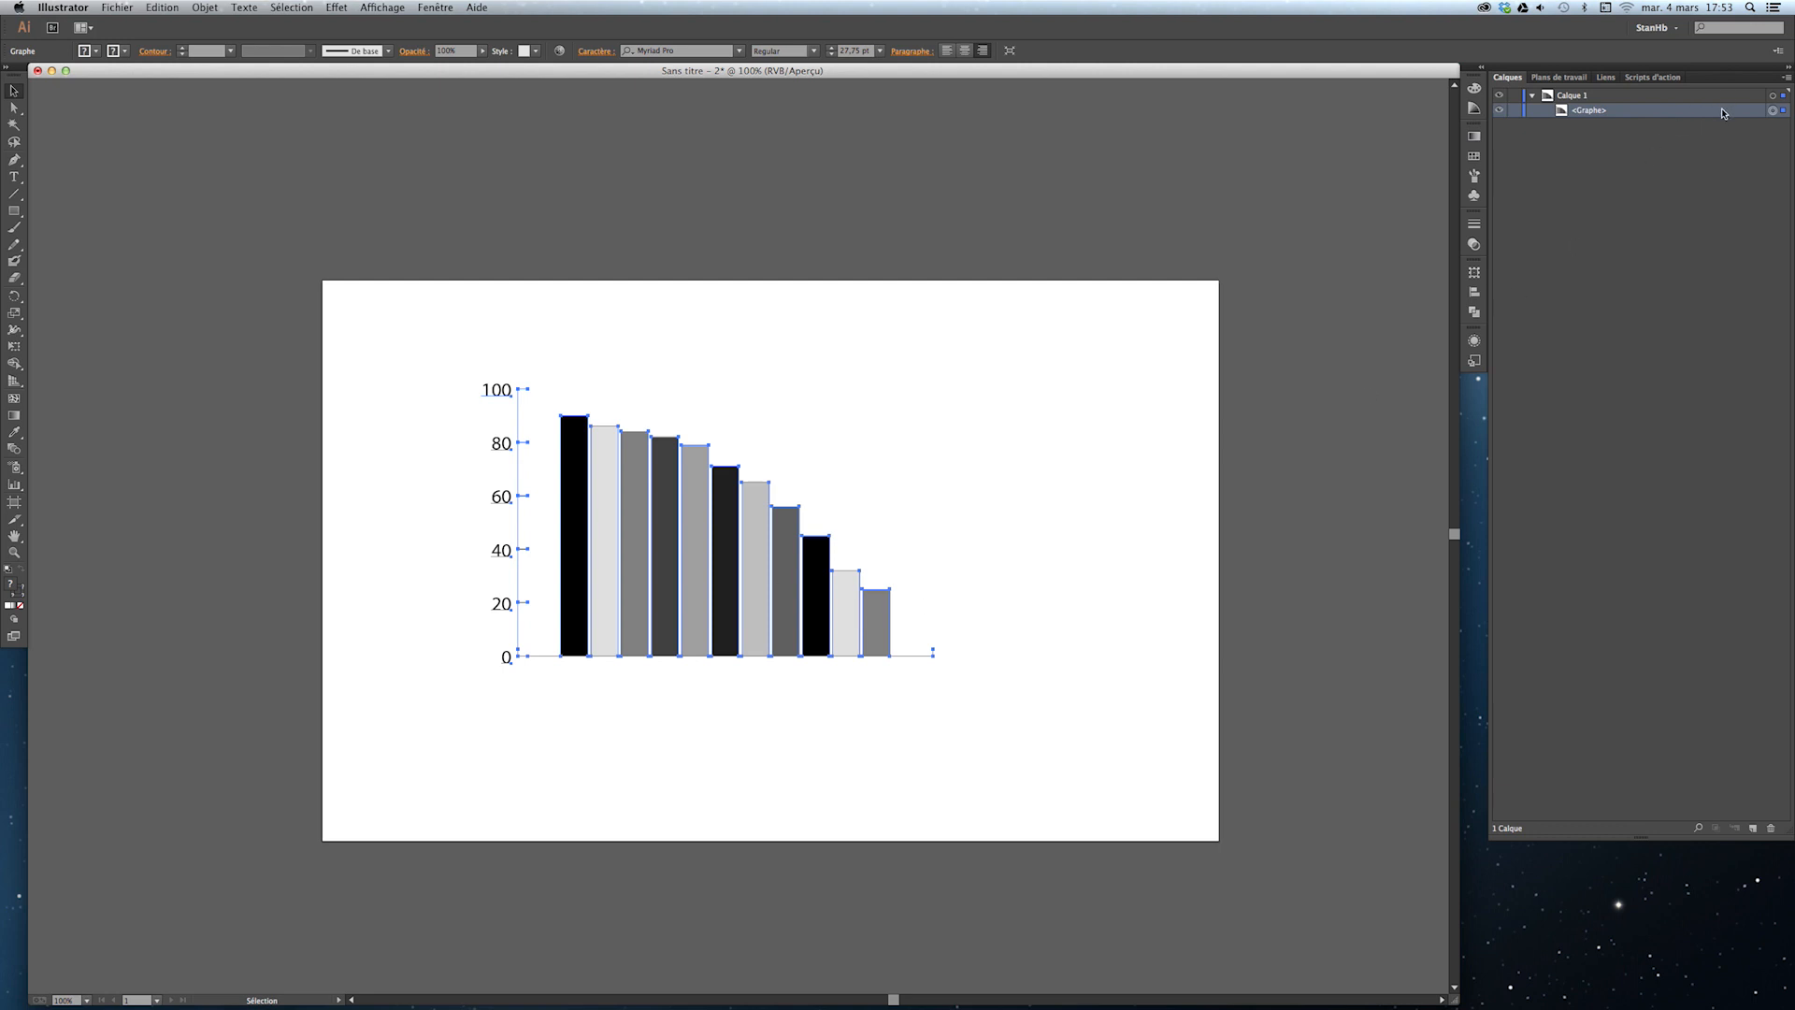
left_click(208, 7)
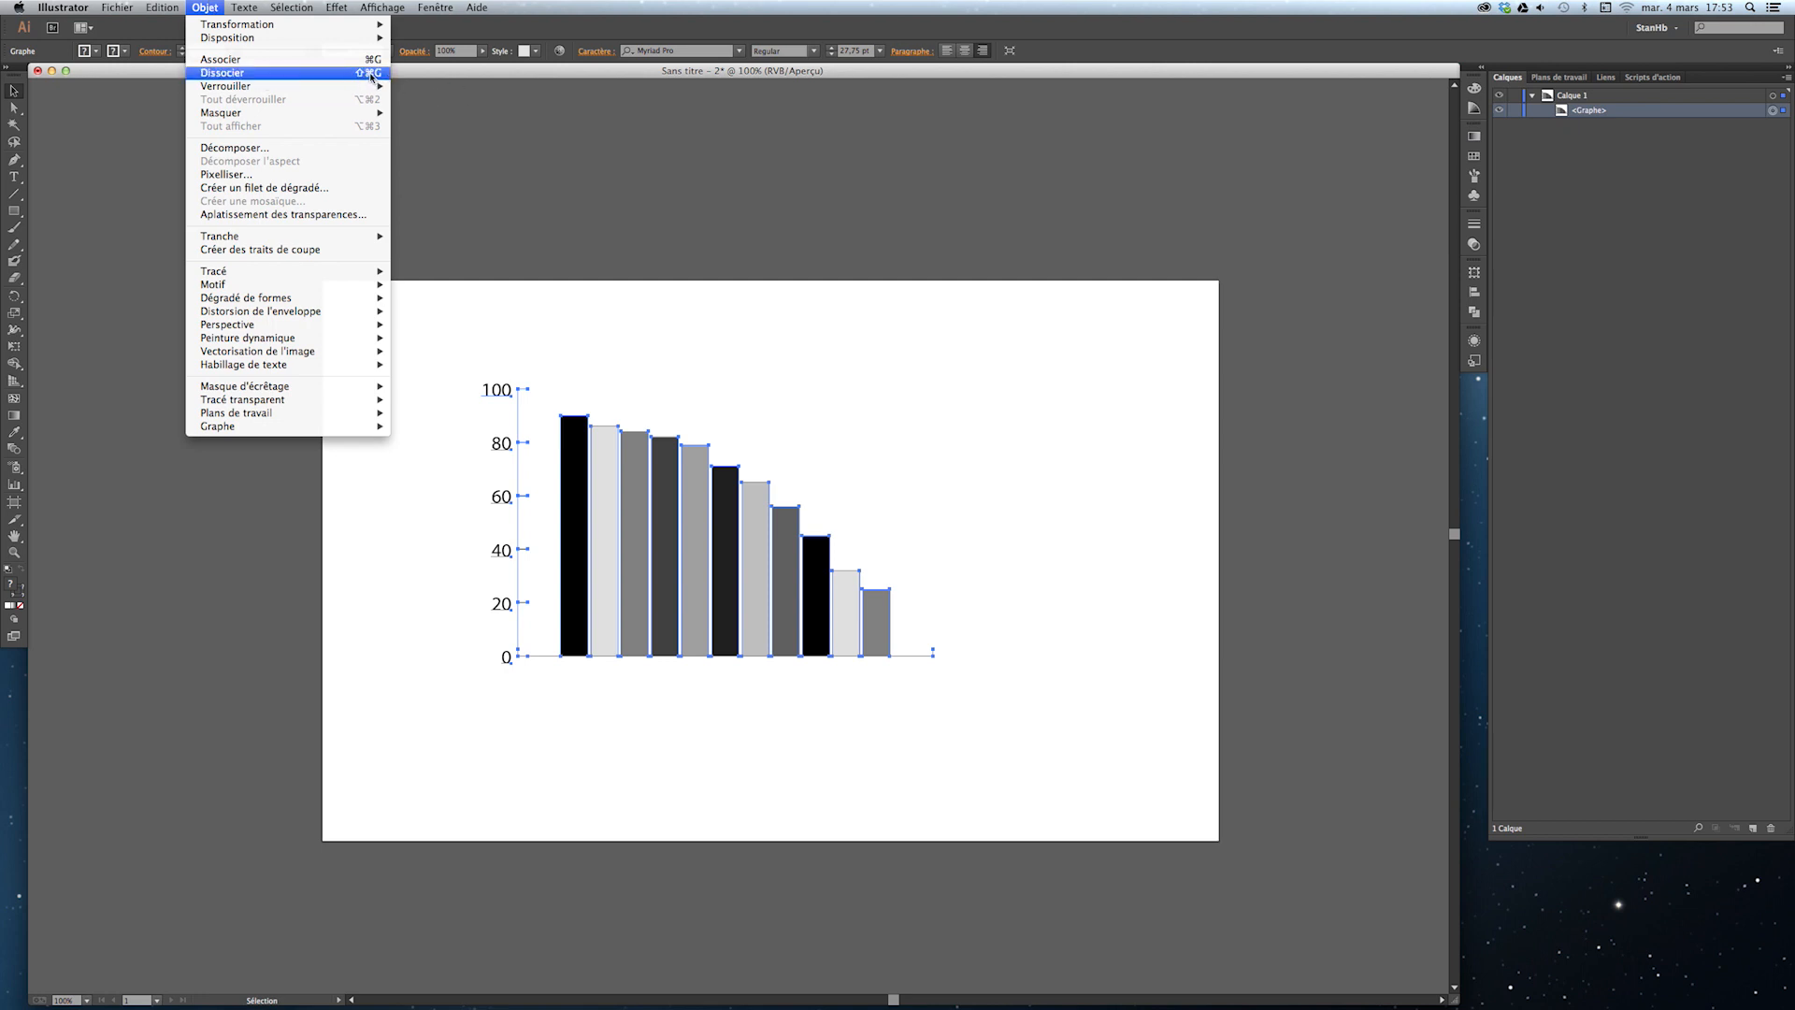
left_click(1038, 432)
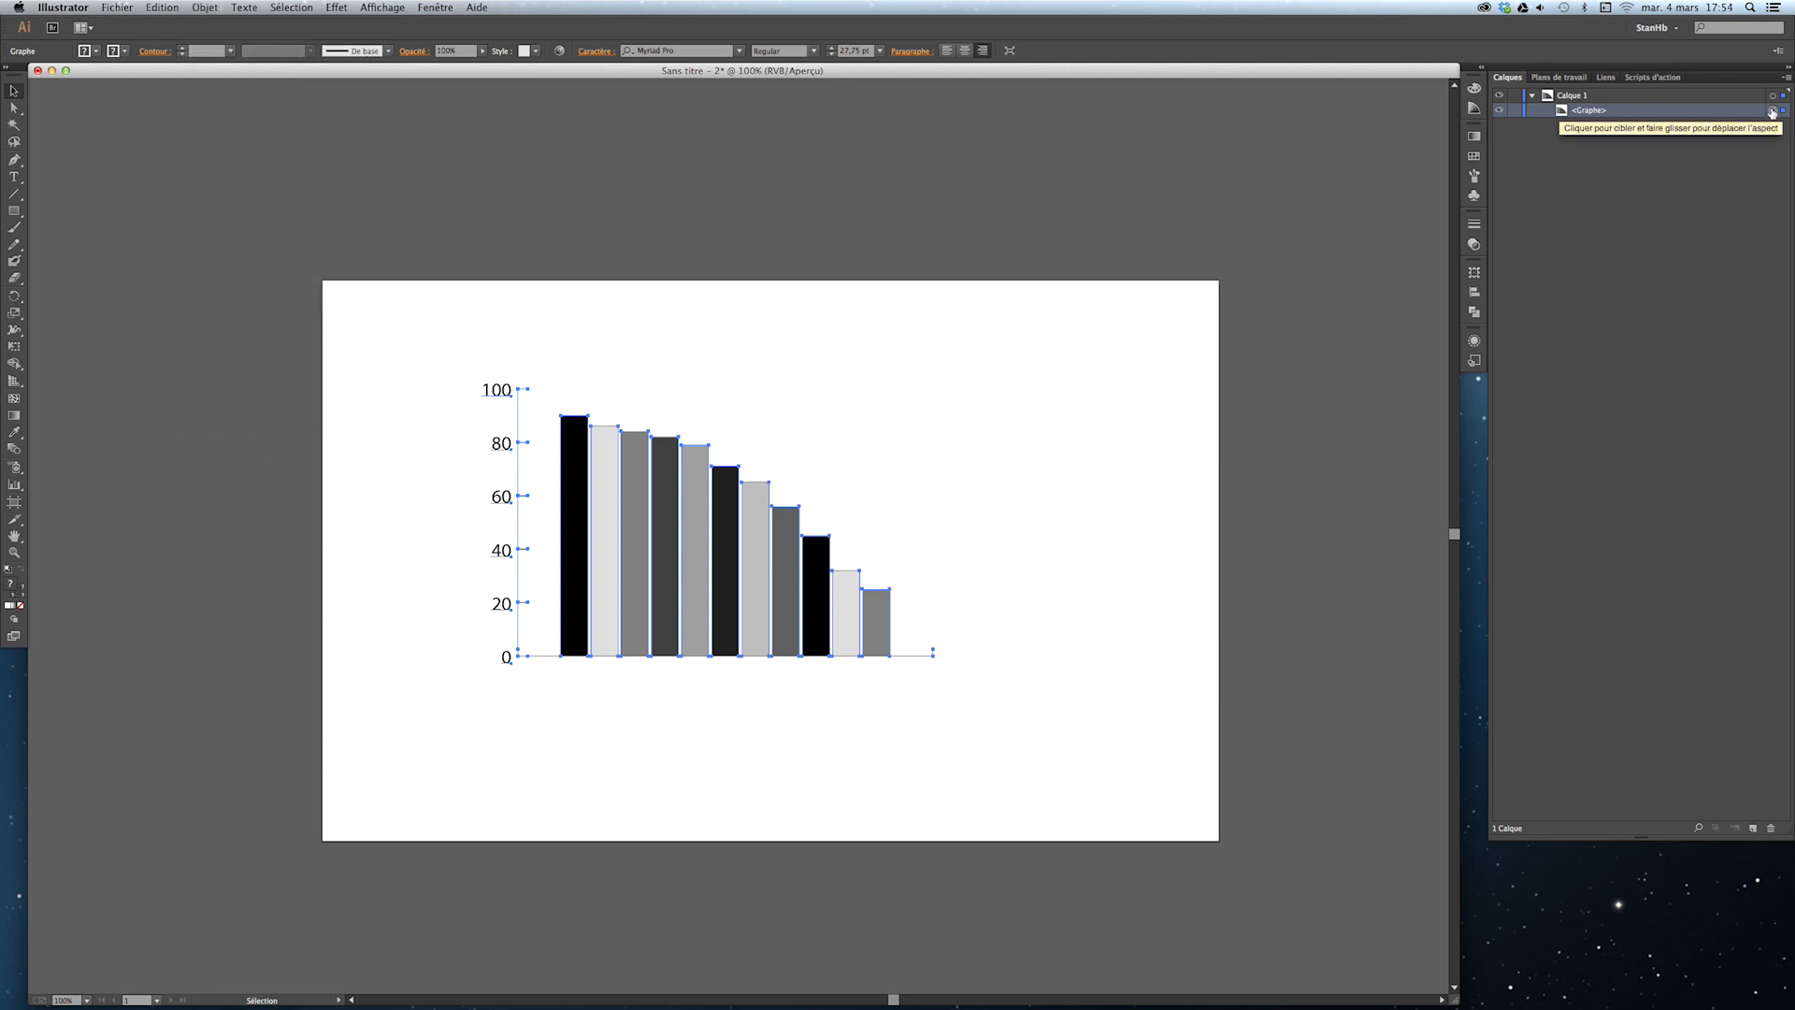
key("super+shift+g")
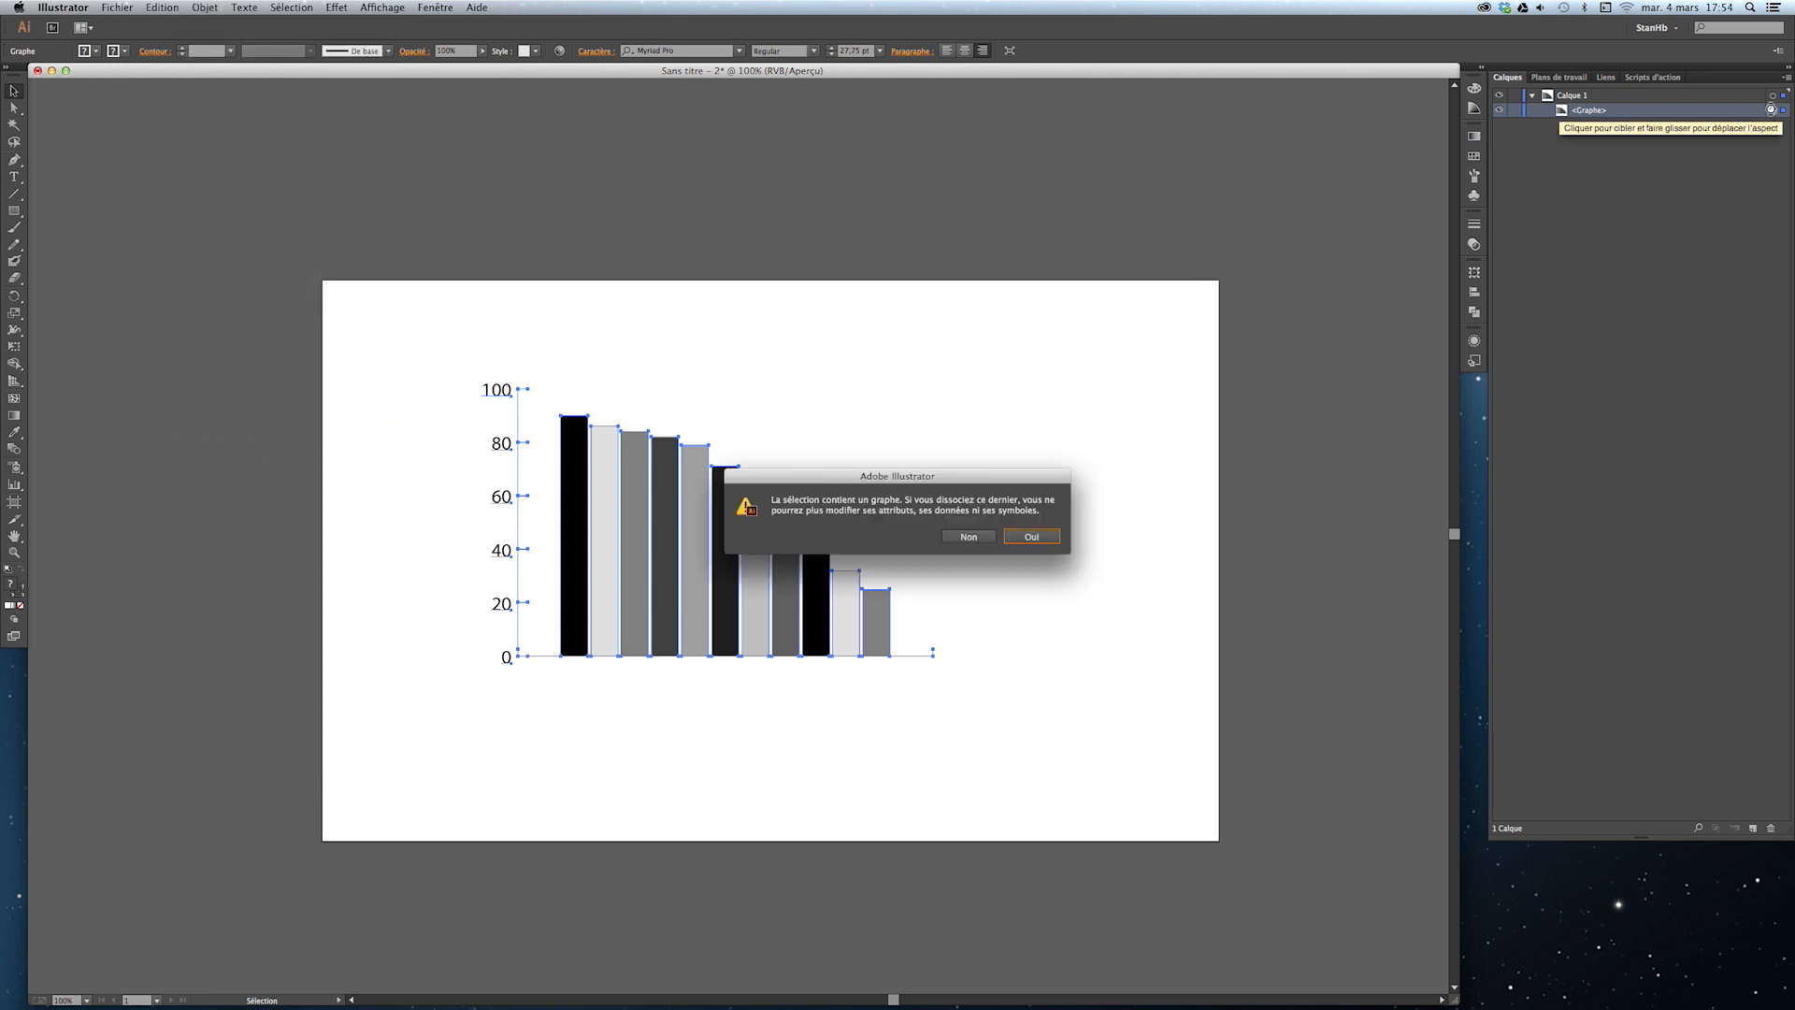
left_click_drag(825, 477, 982, 357)
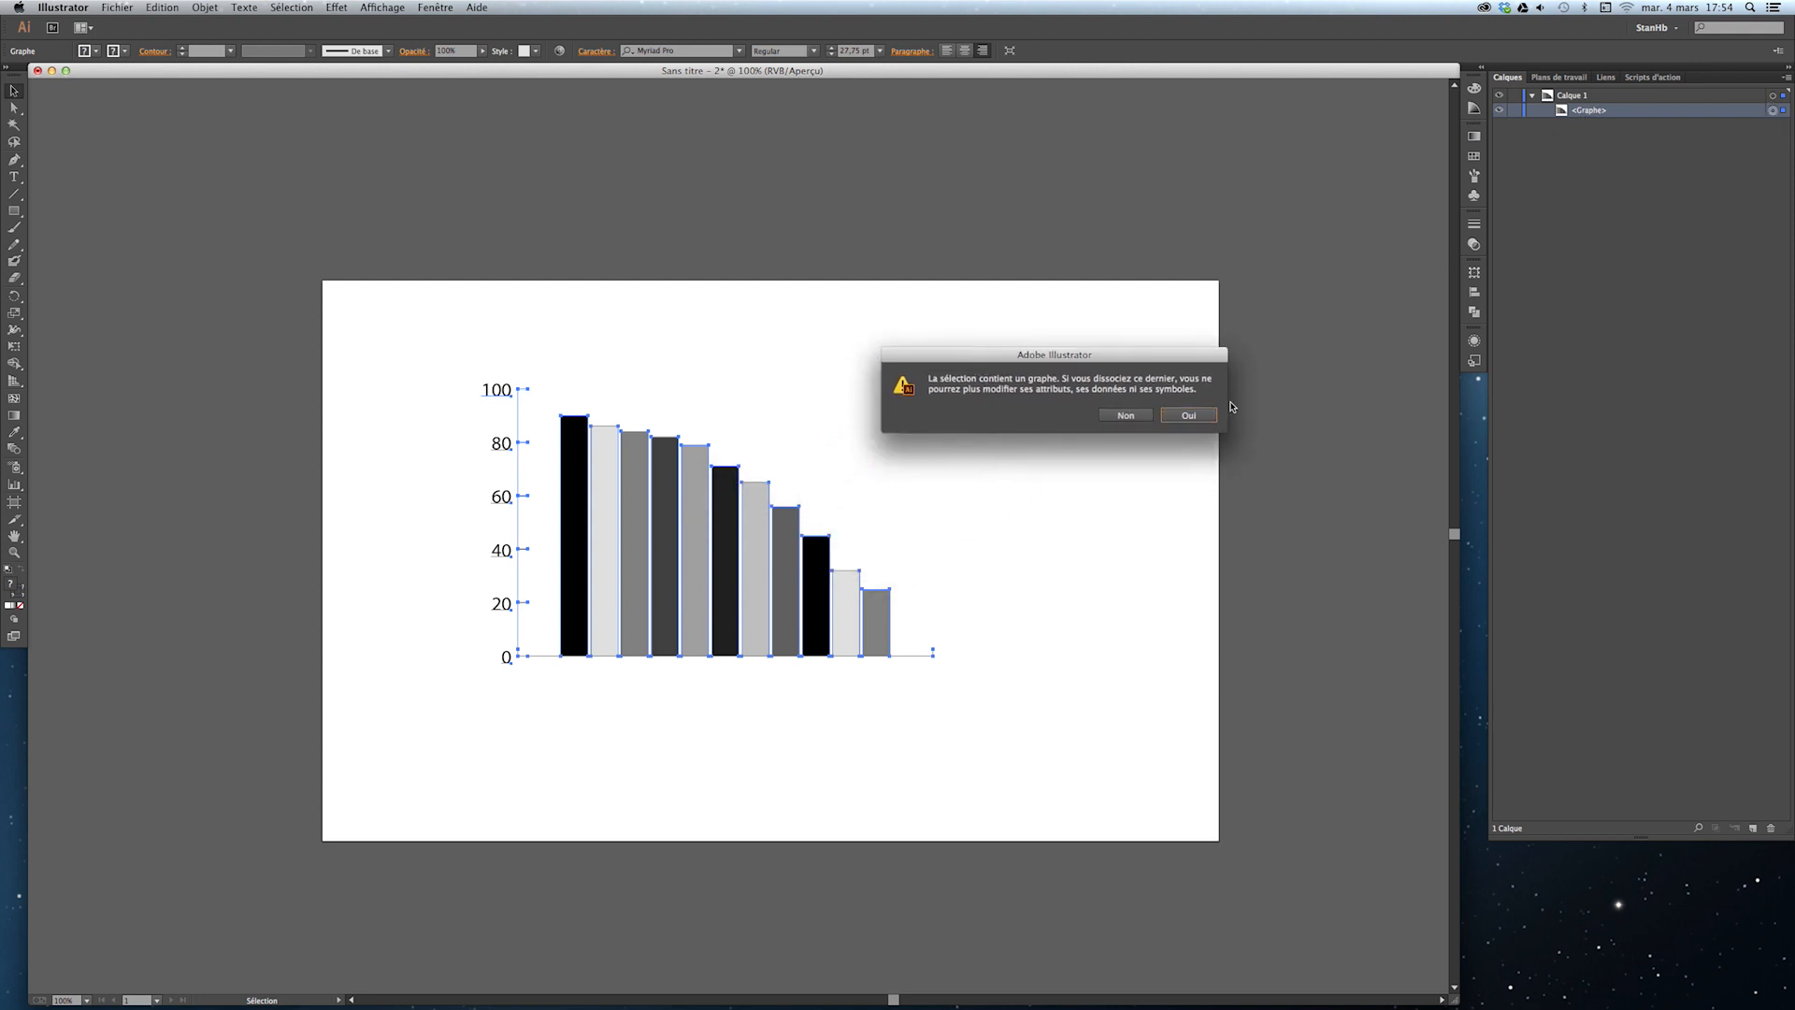
left_click(1204, 416)
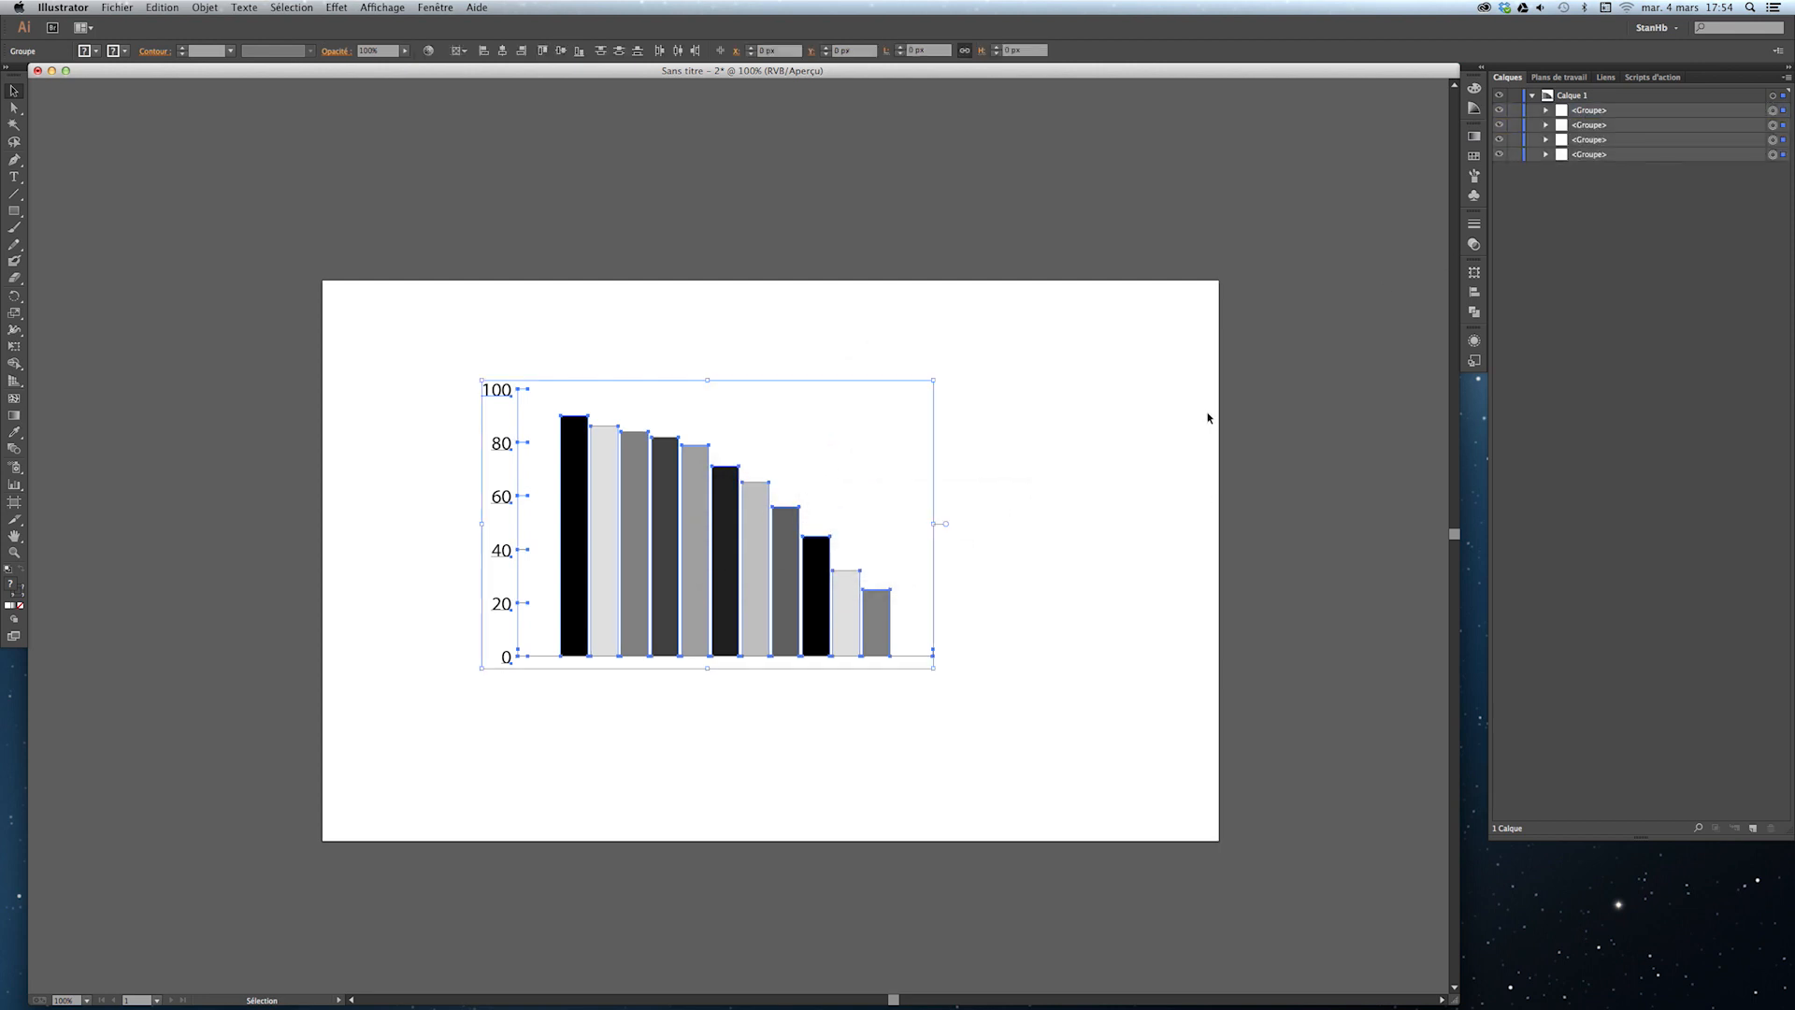
Hide and delete the three groups holding the axes and value labels, keeping only the group of bars.
left_click(1631, 113)
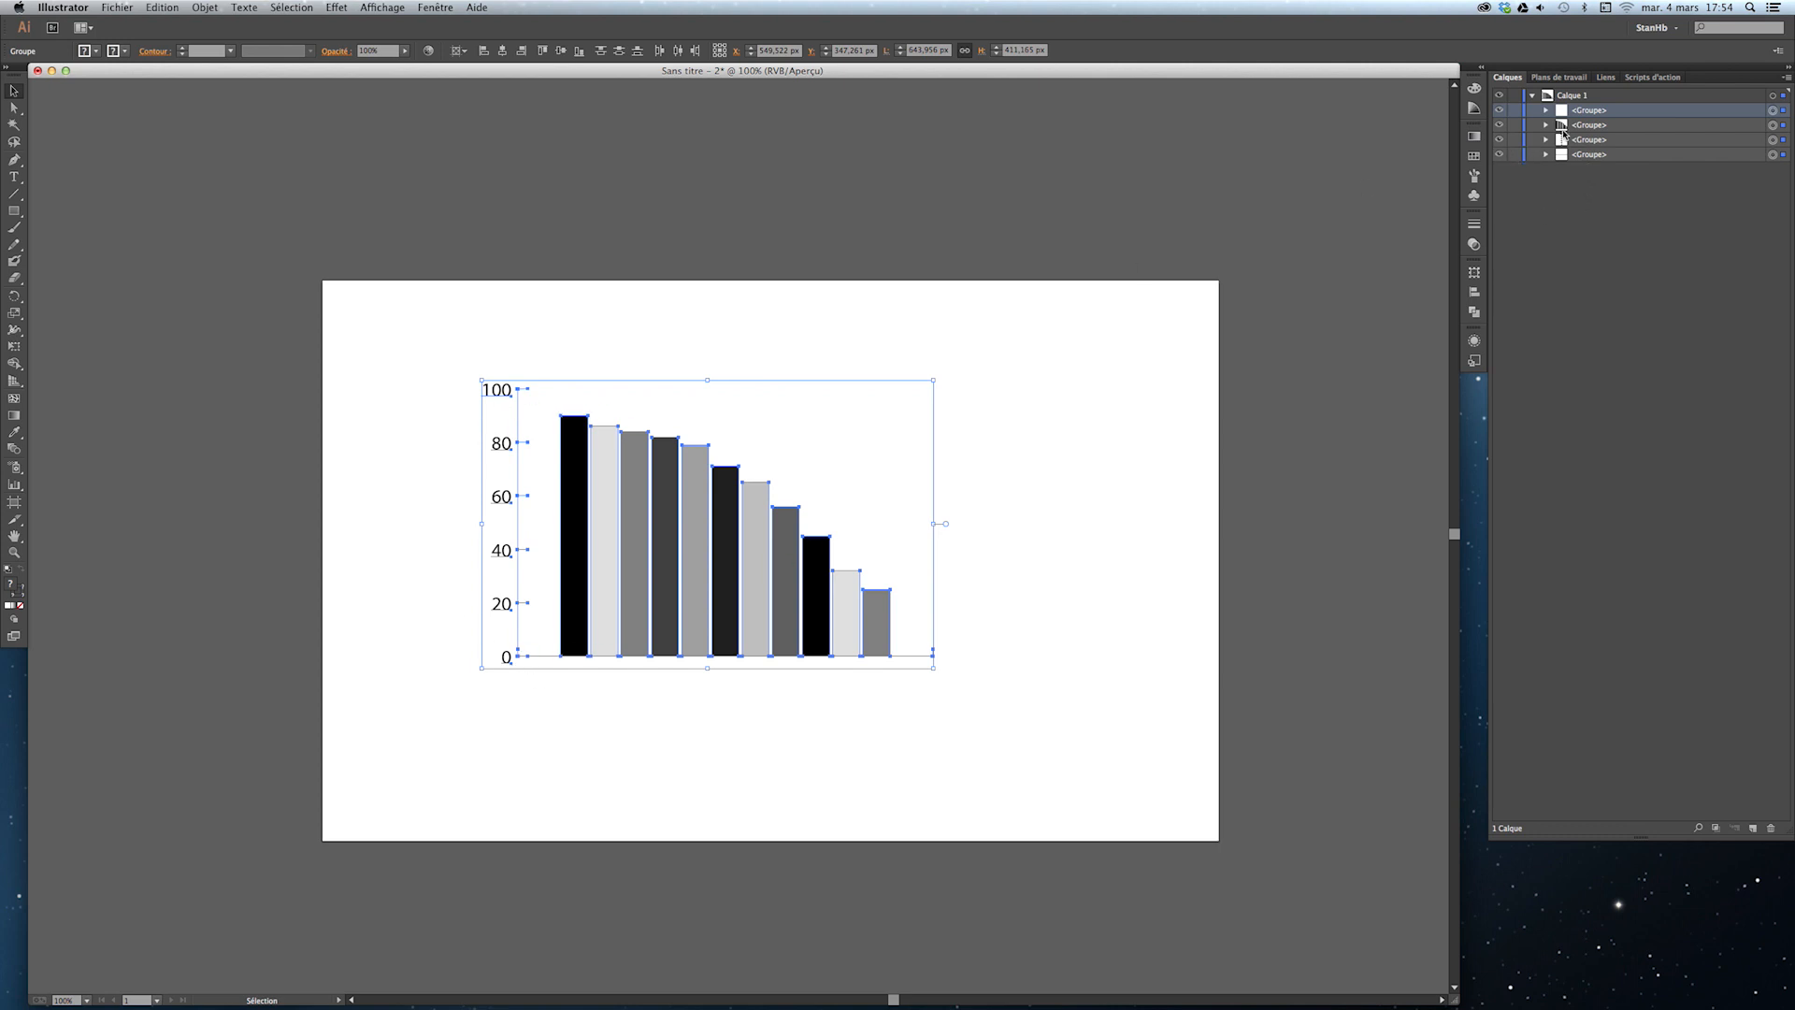
left_click(1500, 112)
left_click(1501, 140)
left_click(1502, 154)
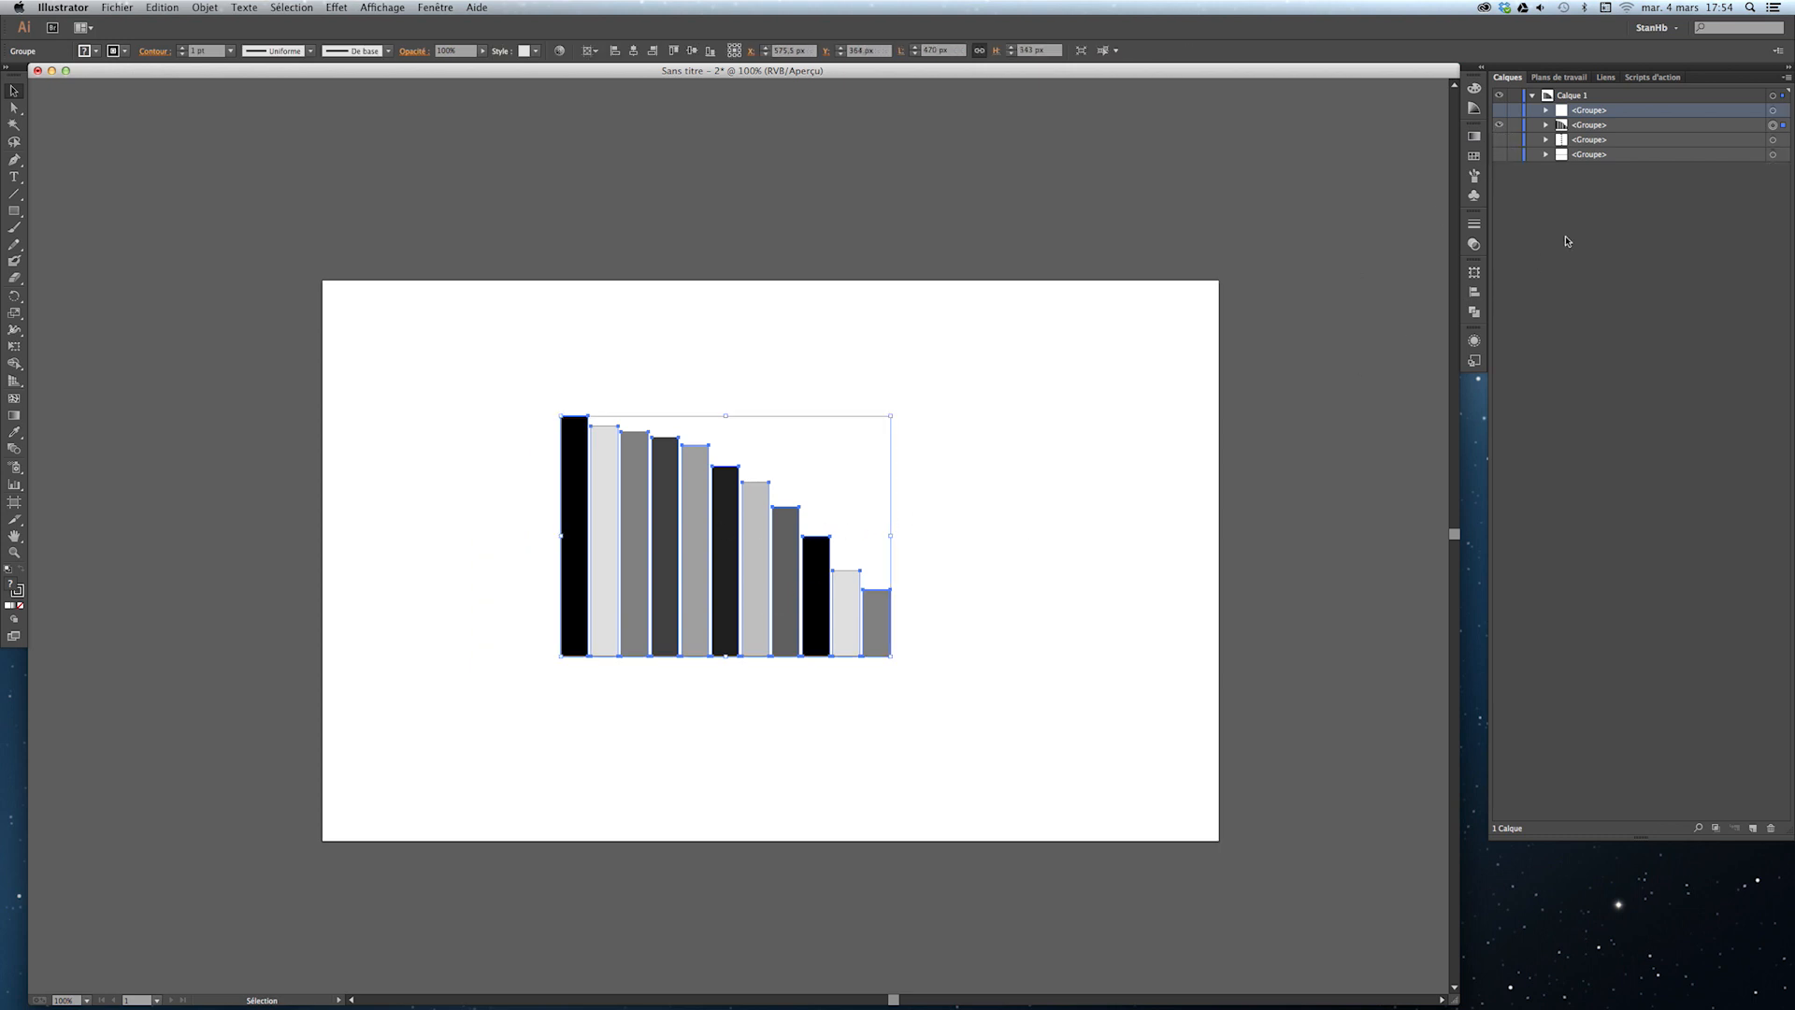
left_click(1647, 157)
left_click(1648, 141, "super")
left_click(1645, 110, "super")
left_click_drag(1643, 157, 1769, 827)
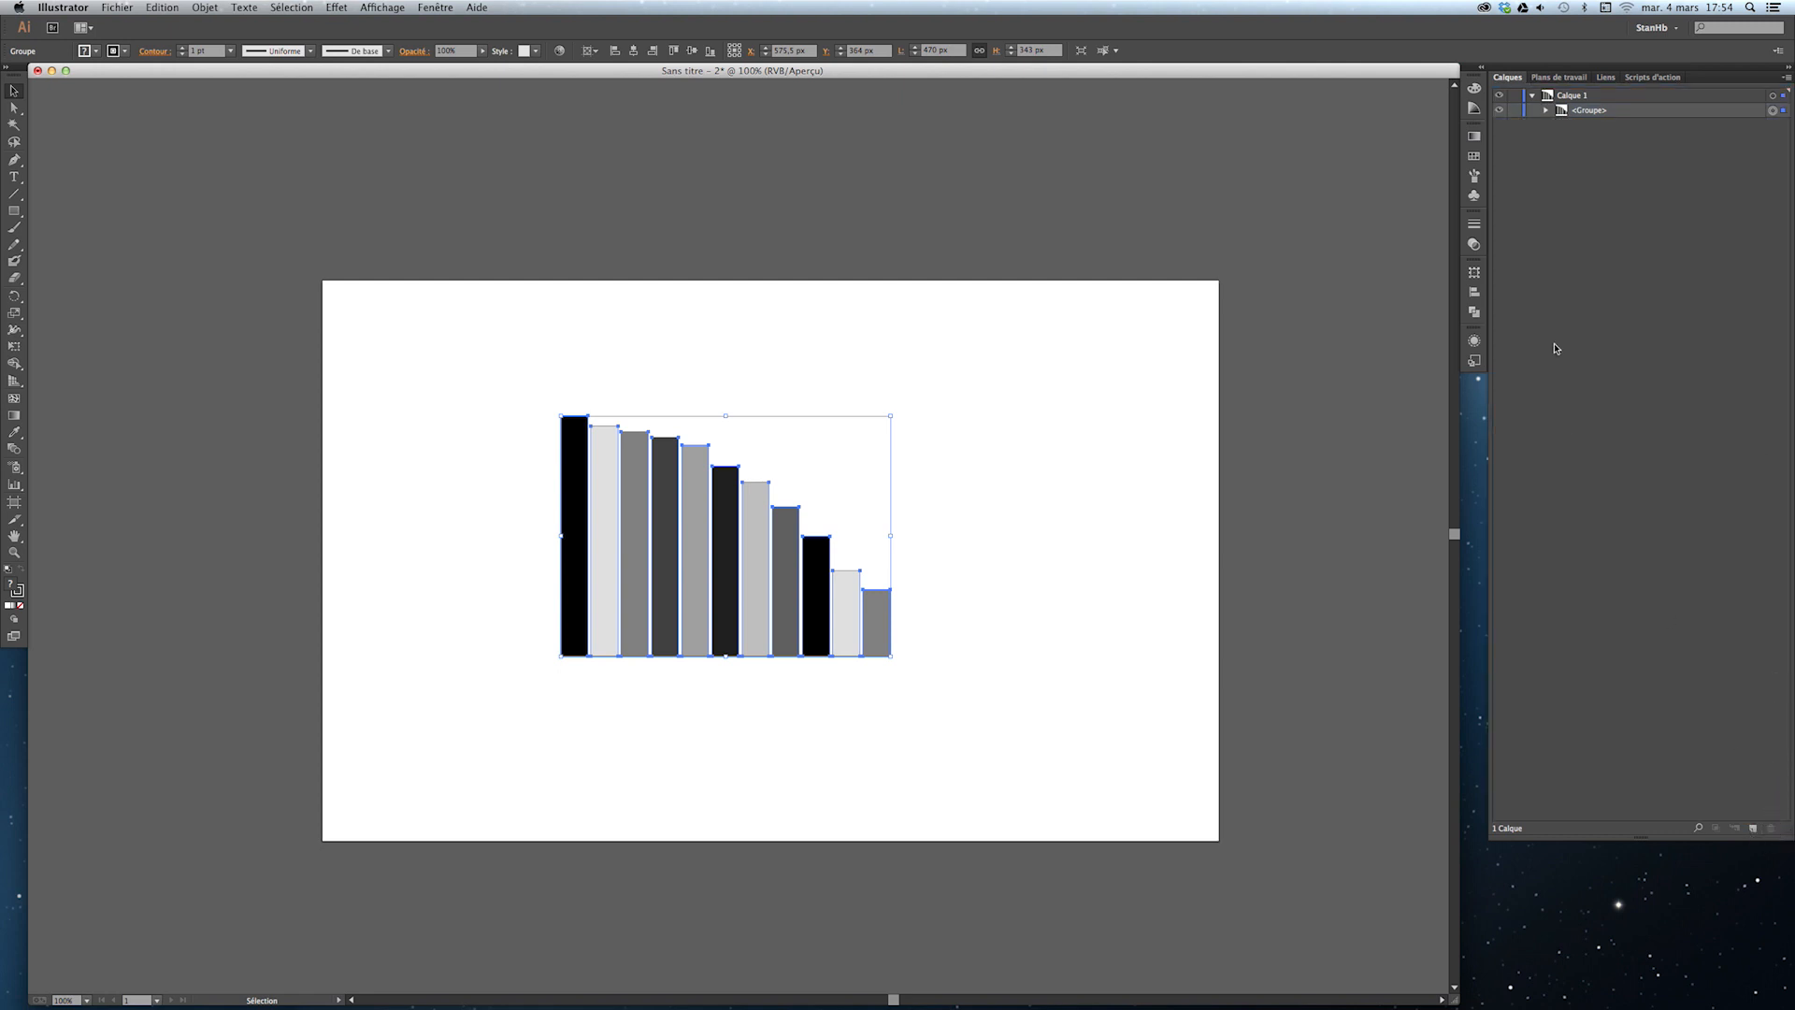
Examine the nested groups inside the bars group down to the first bar's path, and collapse them again.
left_click(1546, 111)
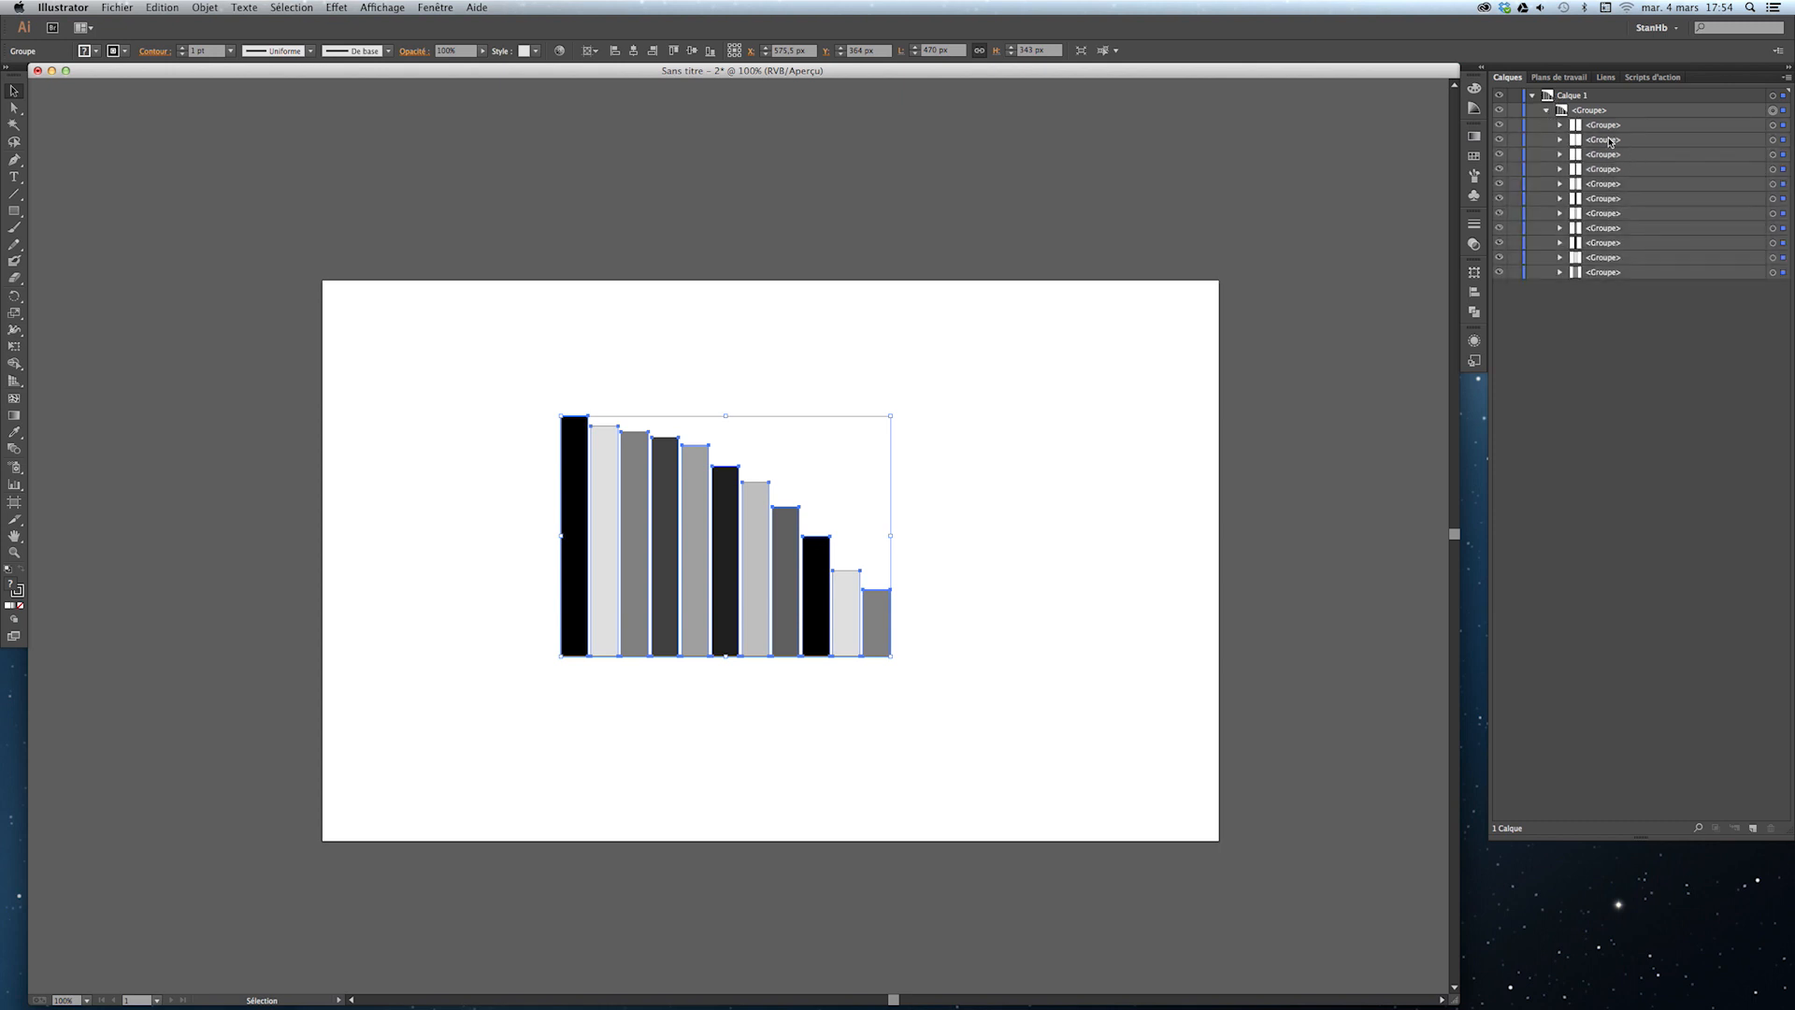
left_click(1560, 125)
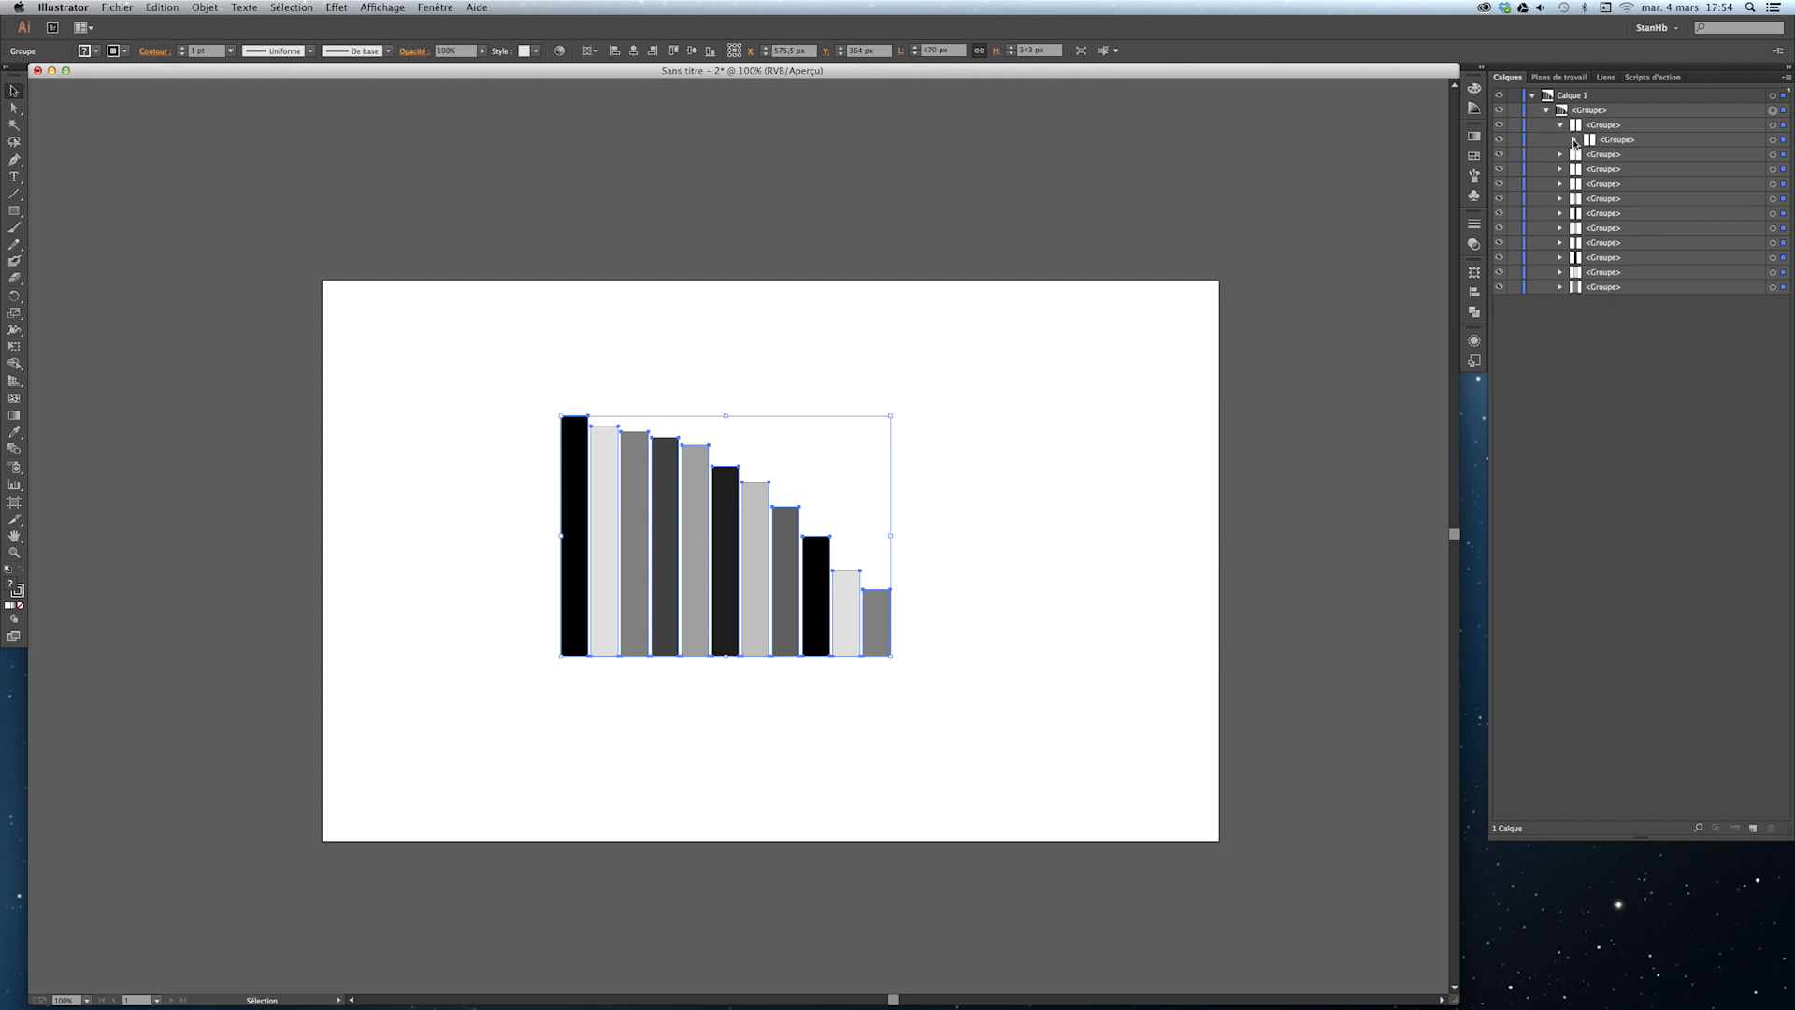
left_click(1574, 140)
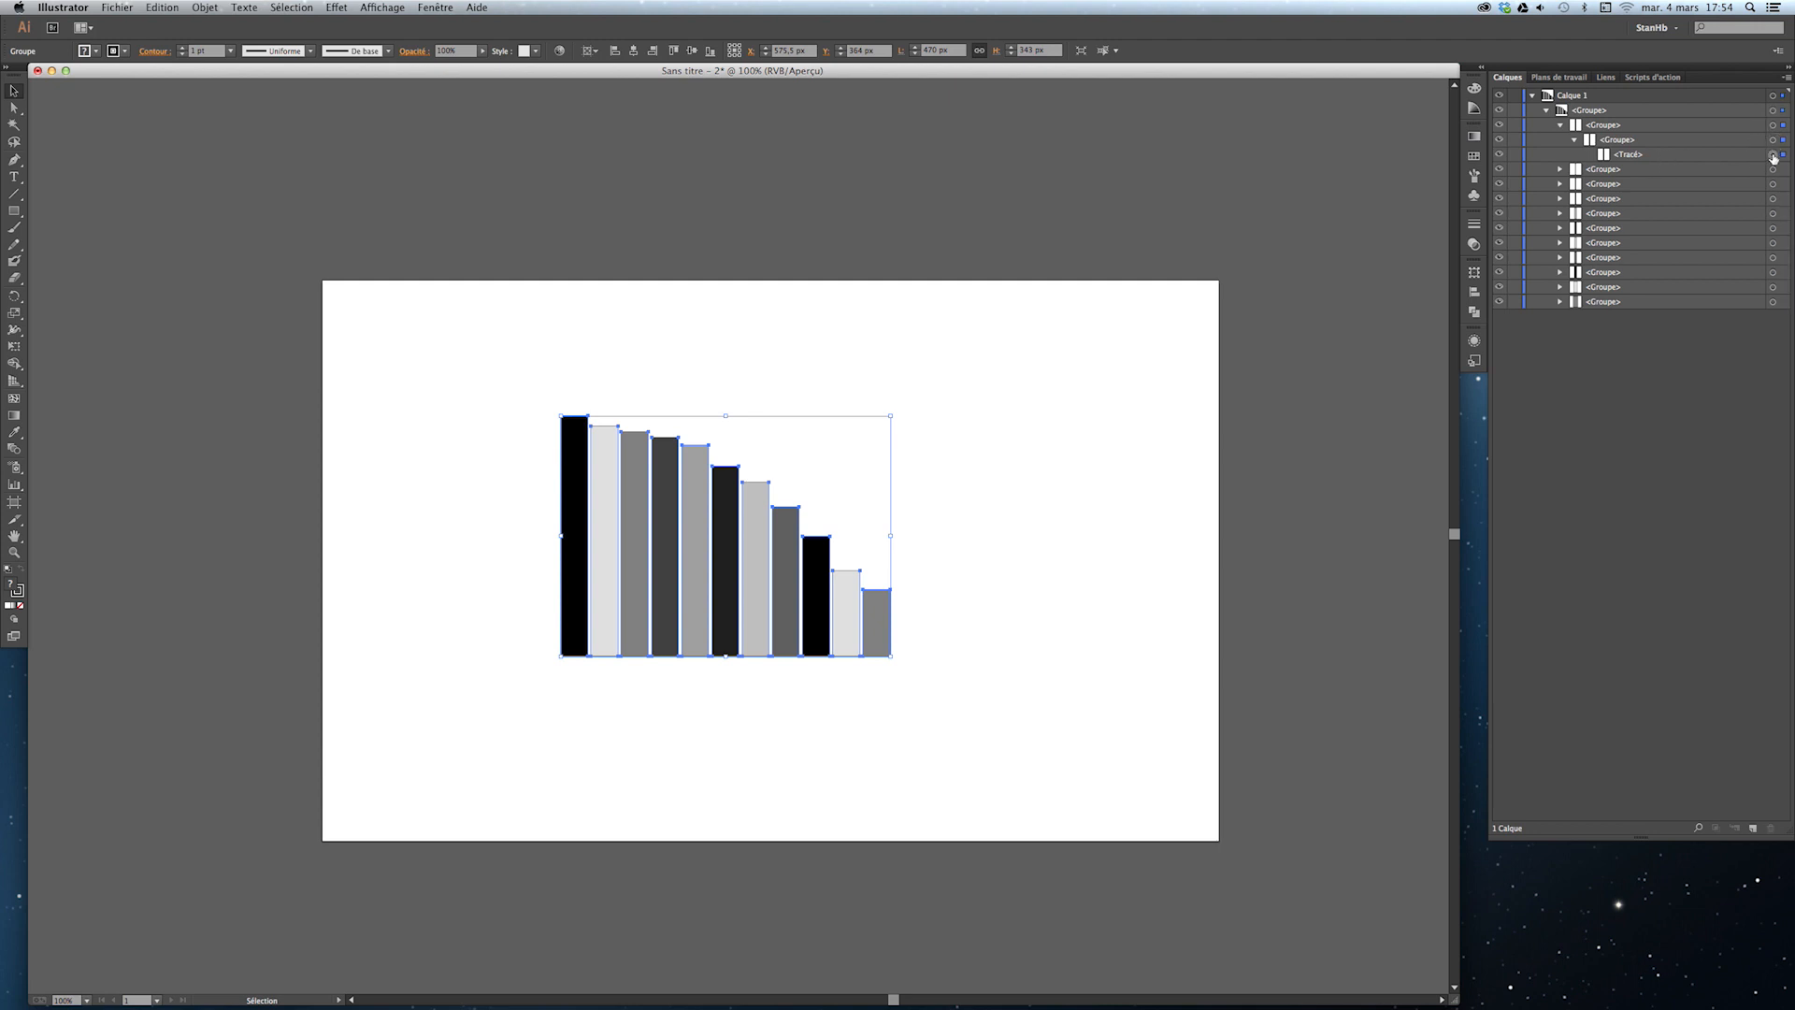
left_click(1772, 155)
left_click(1575, 140)
left_click(1560, 126)
left_click(1546, 111)
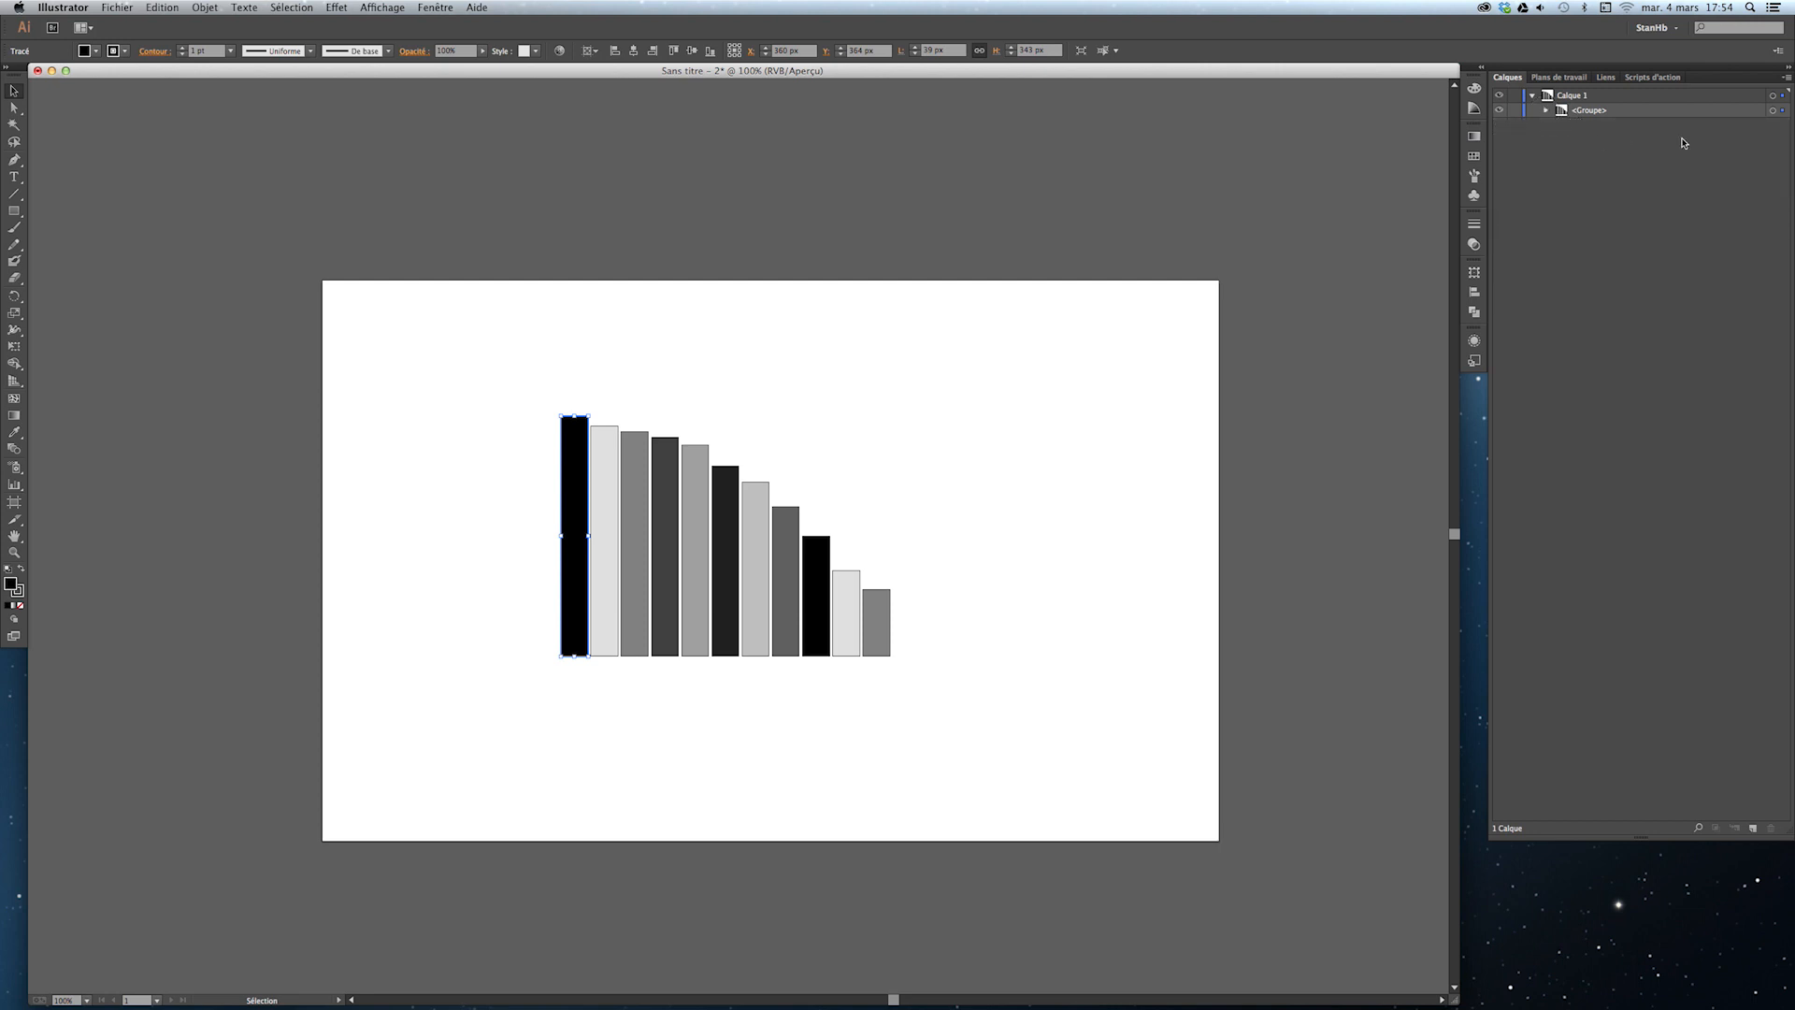
Select the whole bars group and ungroup it repeatedly until each bar is a separate path in Calque 1.
left_click(1773, 111)
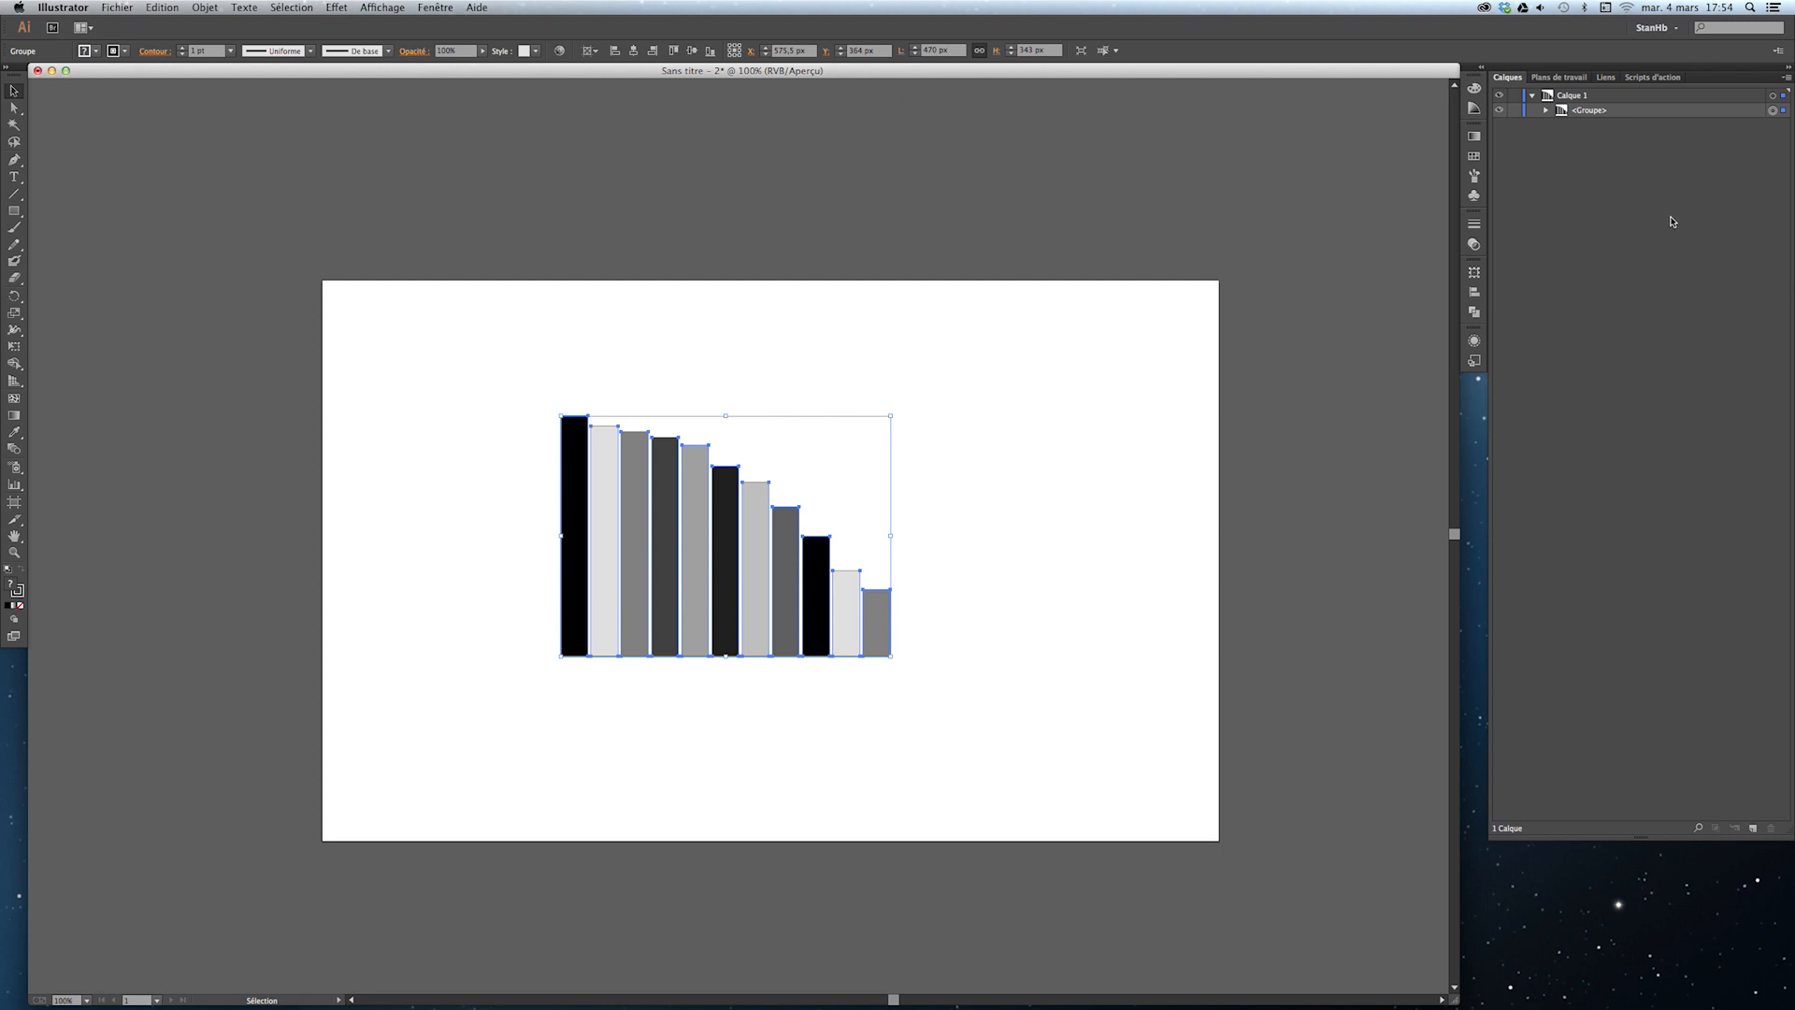
left_click(211, 8)
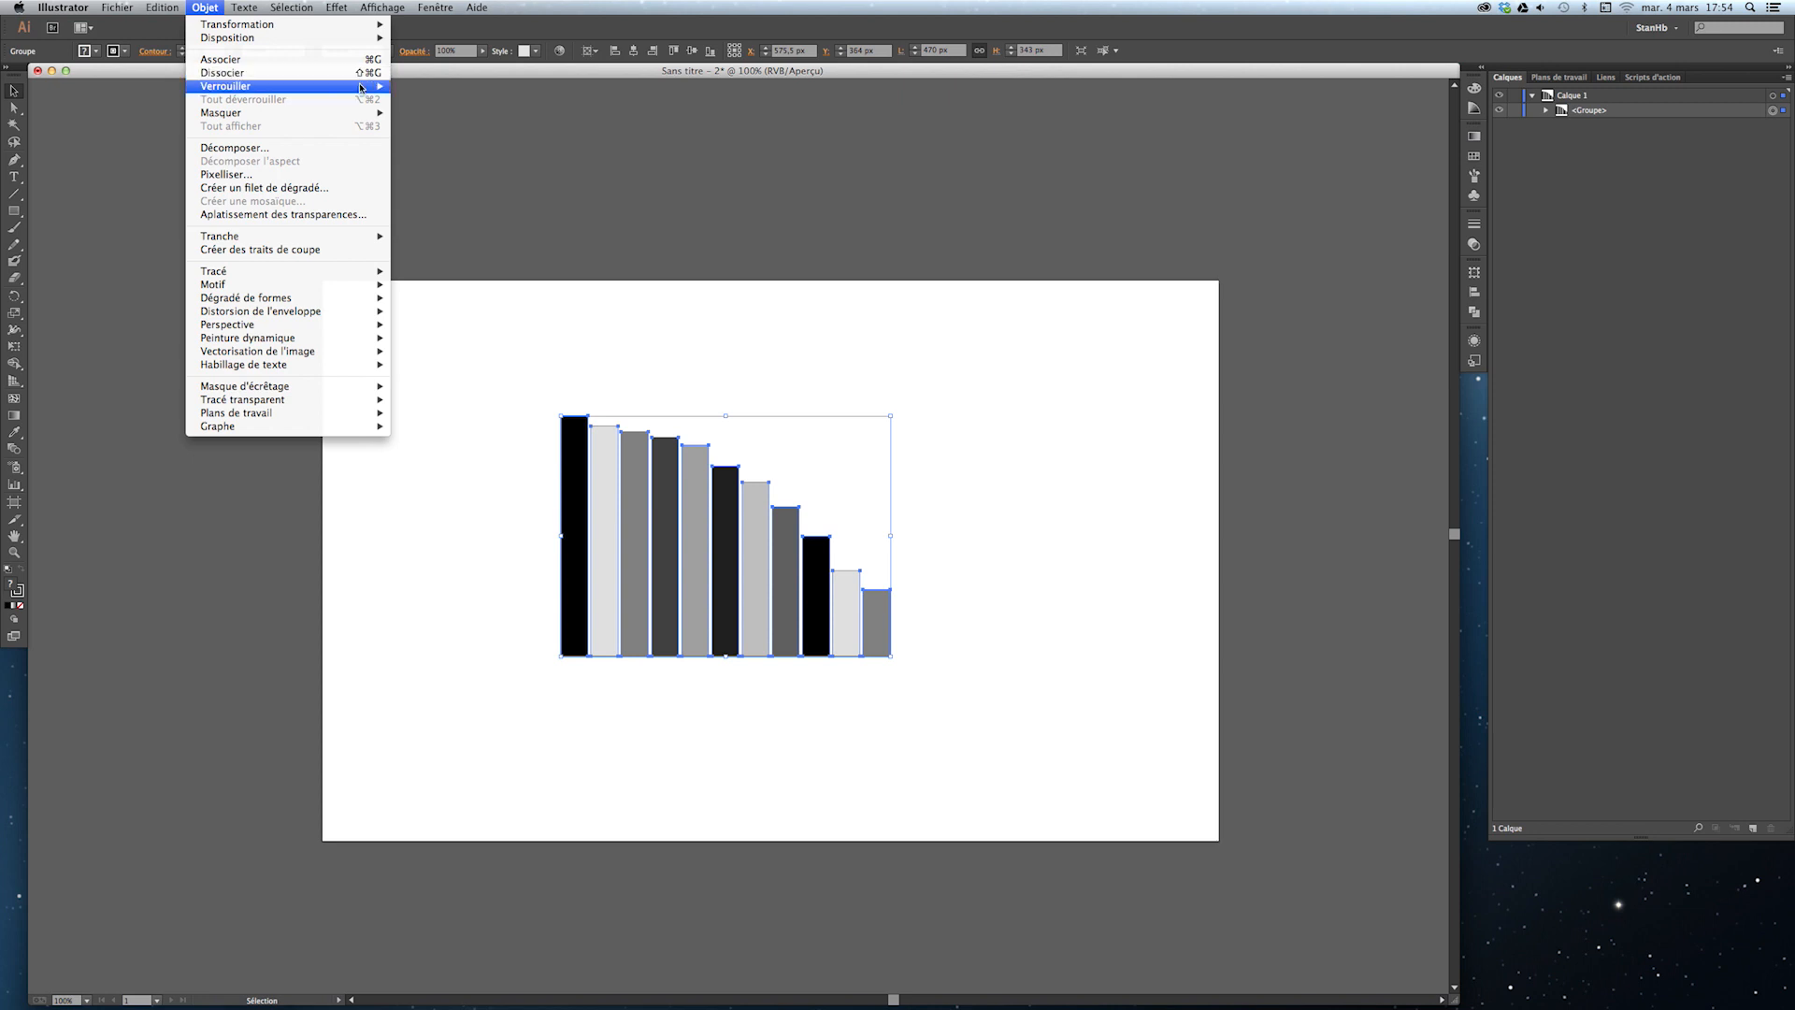
left_click(1771, 111)
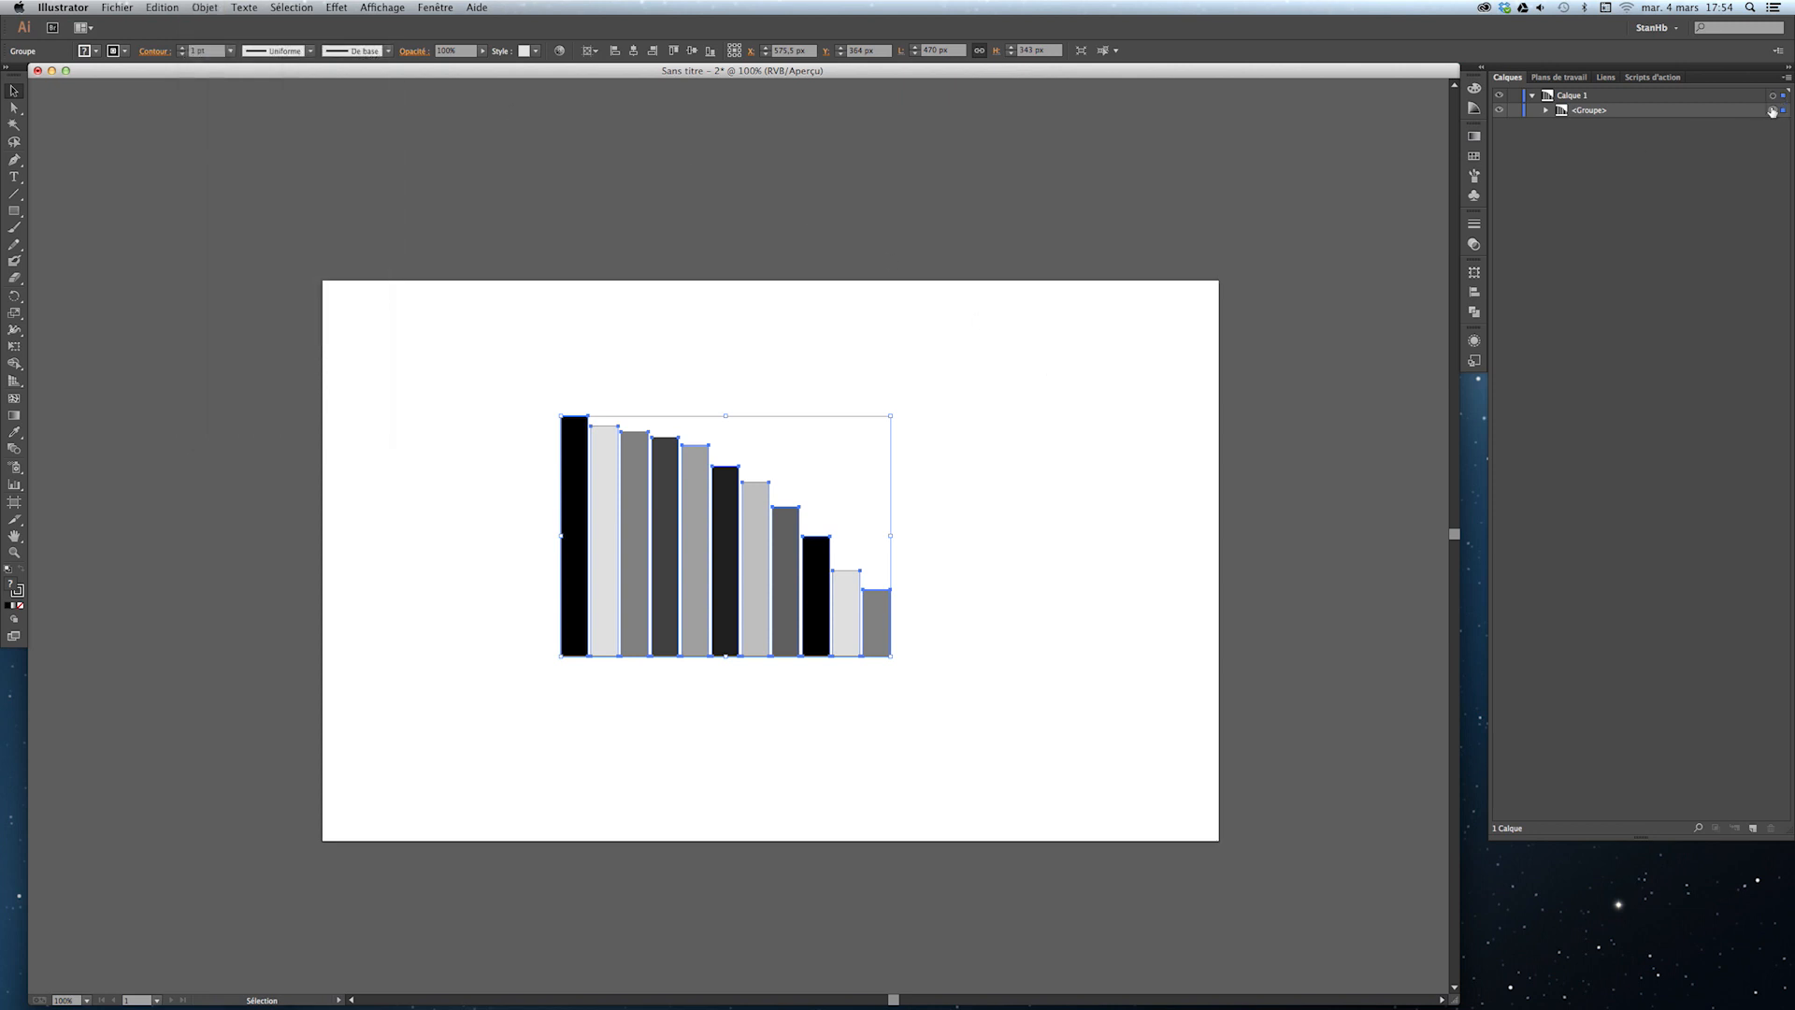
key("super+shift+g")
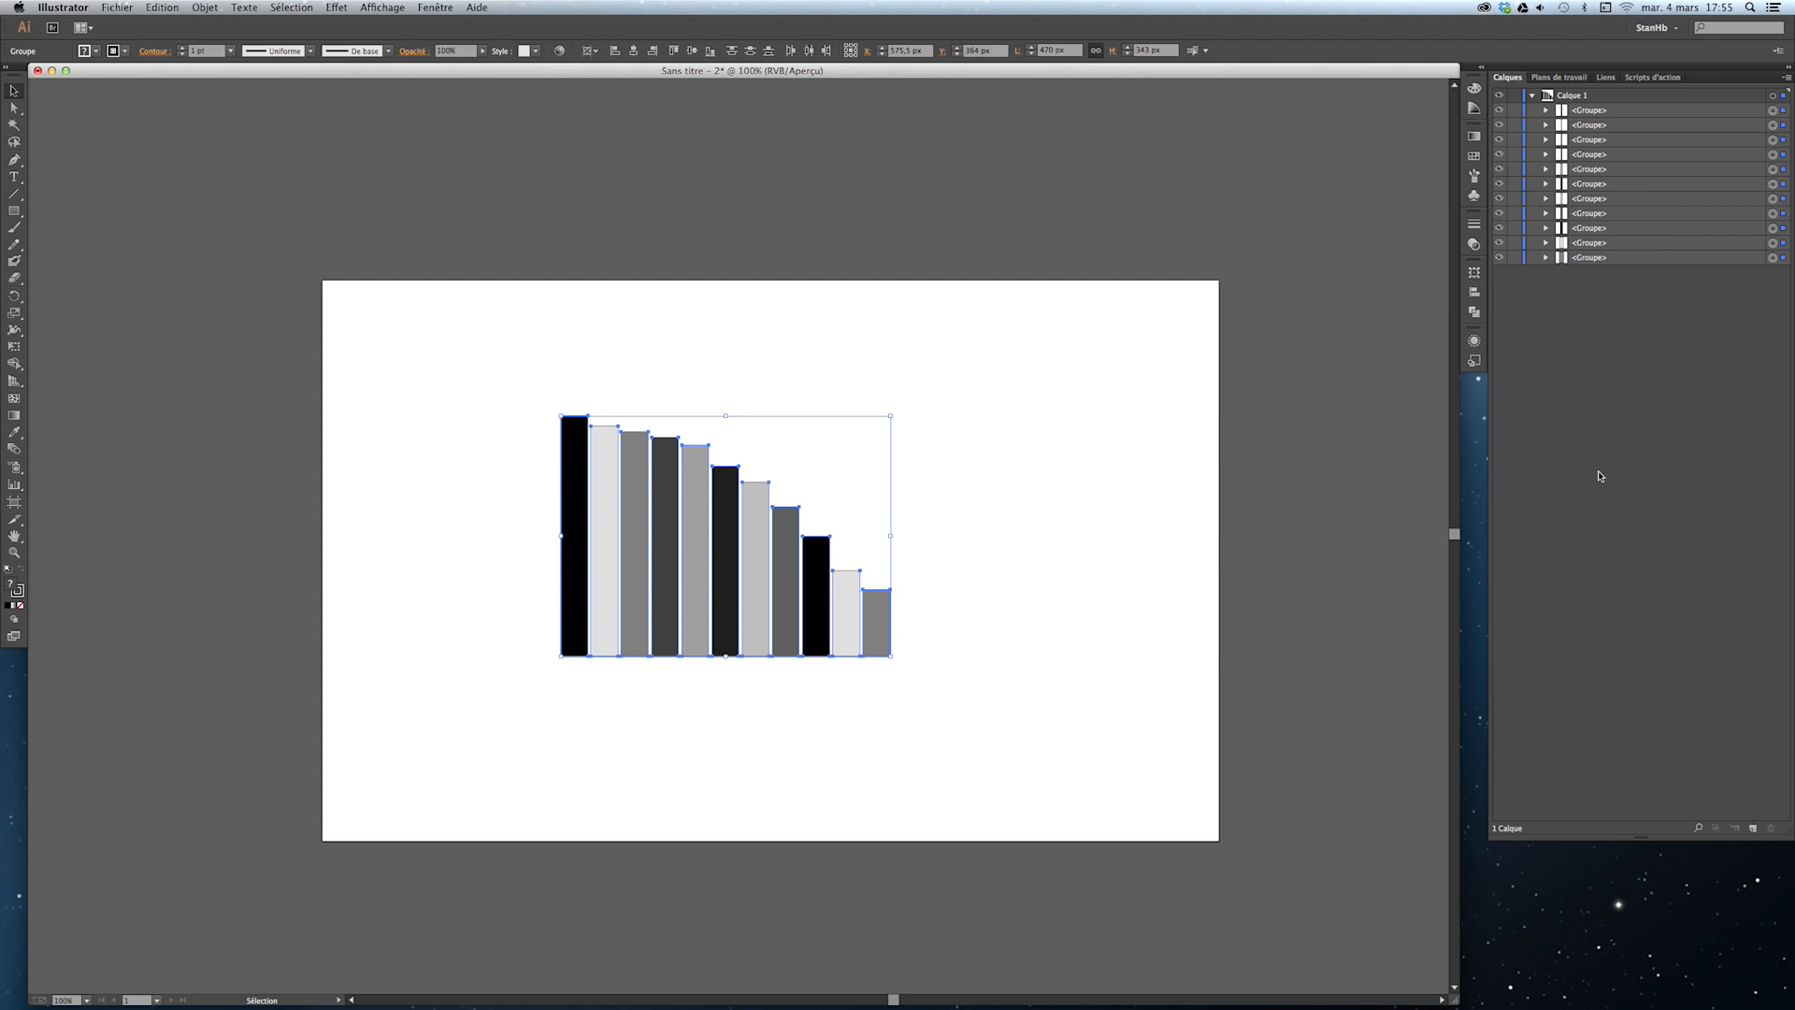
key("shift+super+g")
Check the fourth and fifth bar paths by switching their visibility off and on, and clear the selection.
left_click(1666, 156)
left_click(1499, 154)
left_click(1499, 154)
left_click(1499, 171)
left_click(1499, 171)
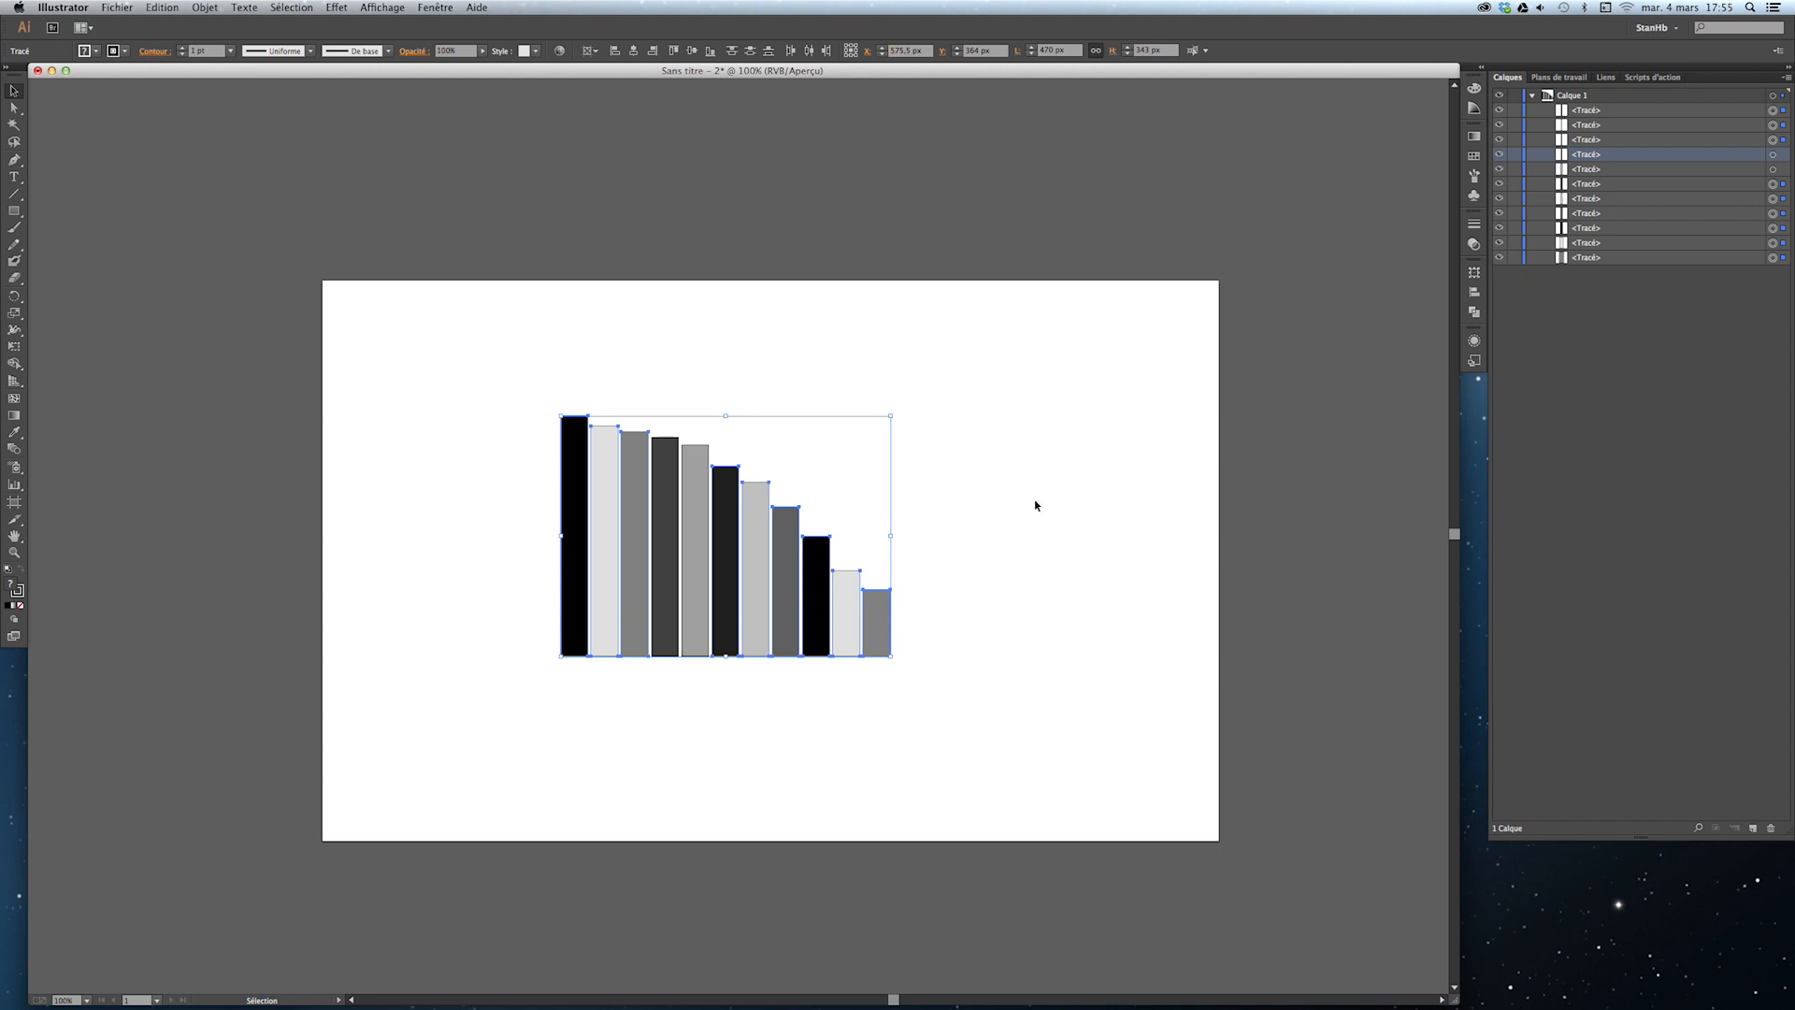
left_click(993, 615)
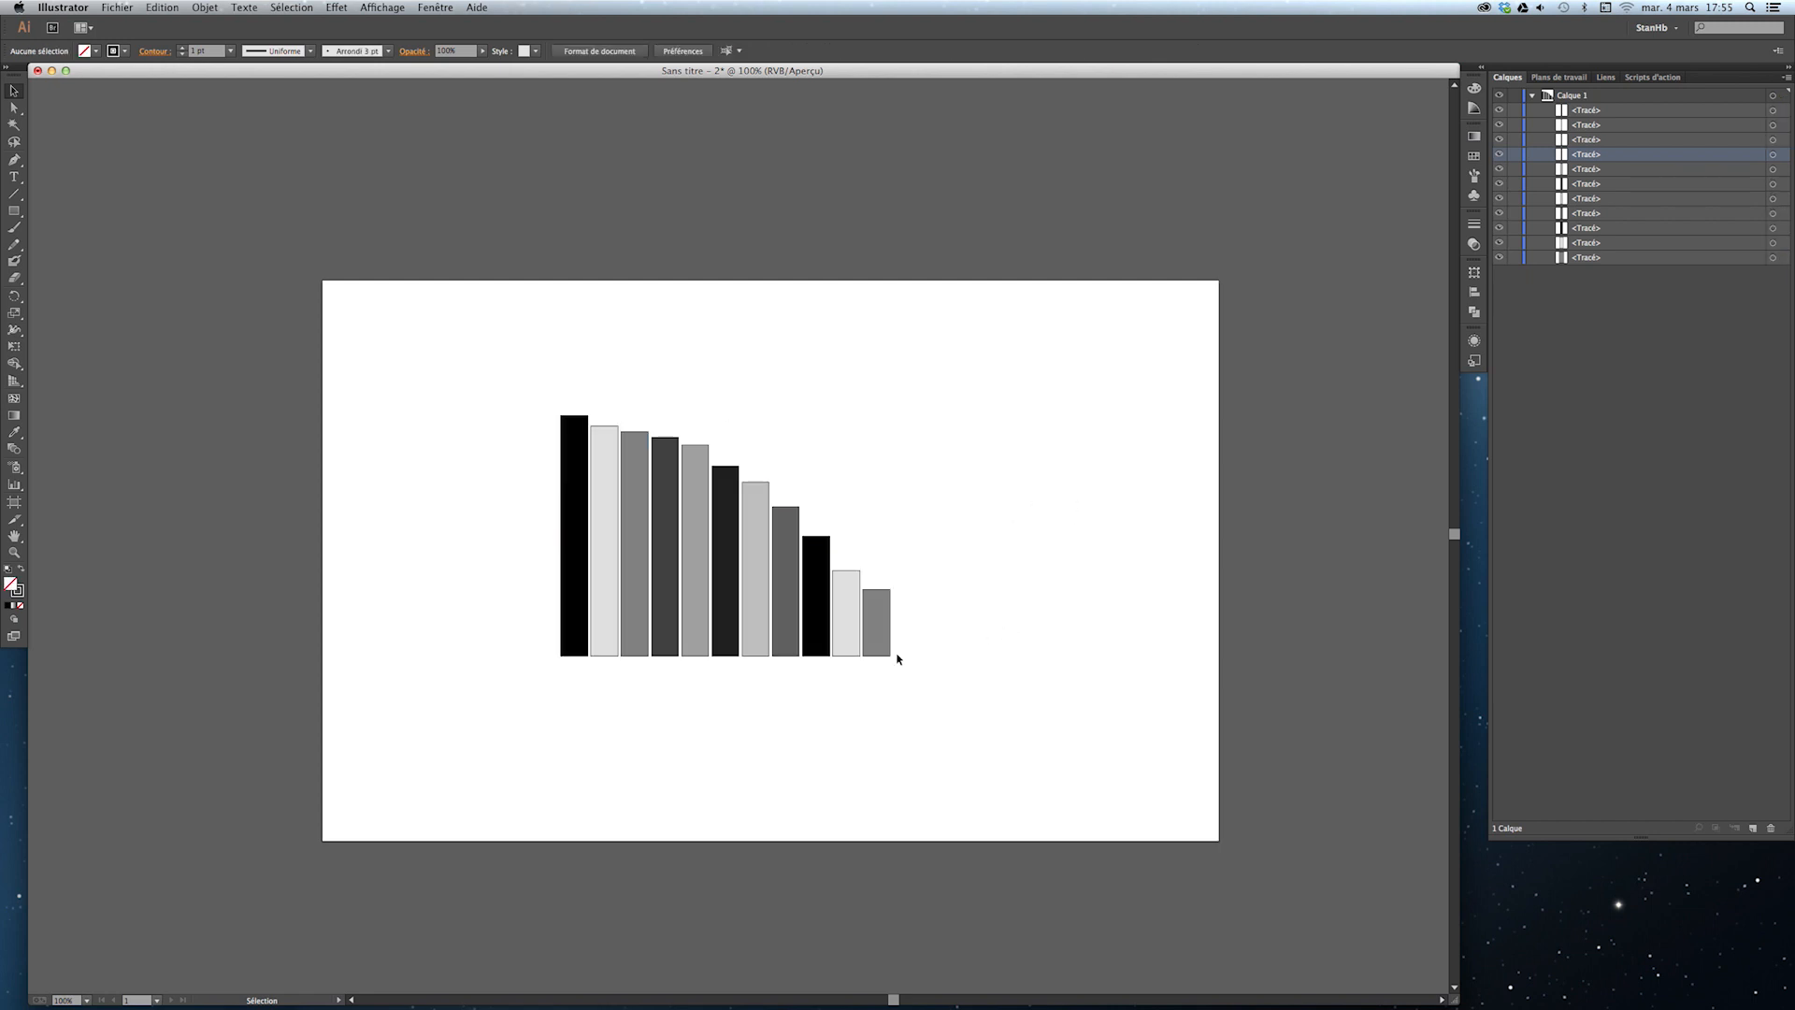
Remove the stroke from the four tallest bars and fill them with dark green.
left_click_drag(483, 394, 674, 692)
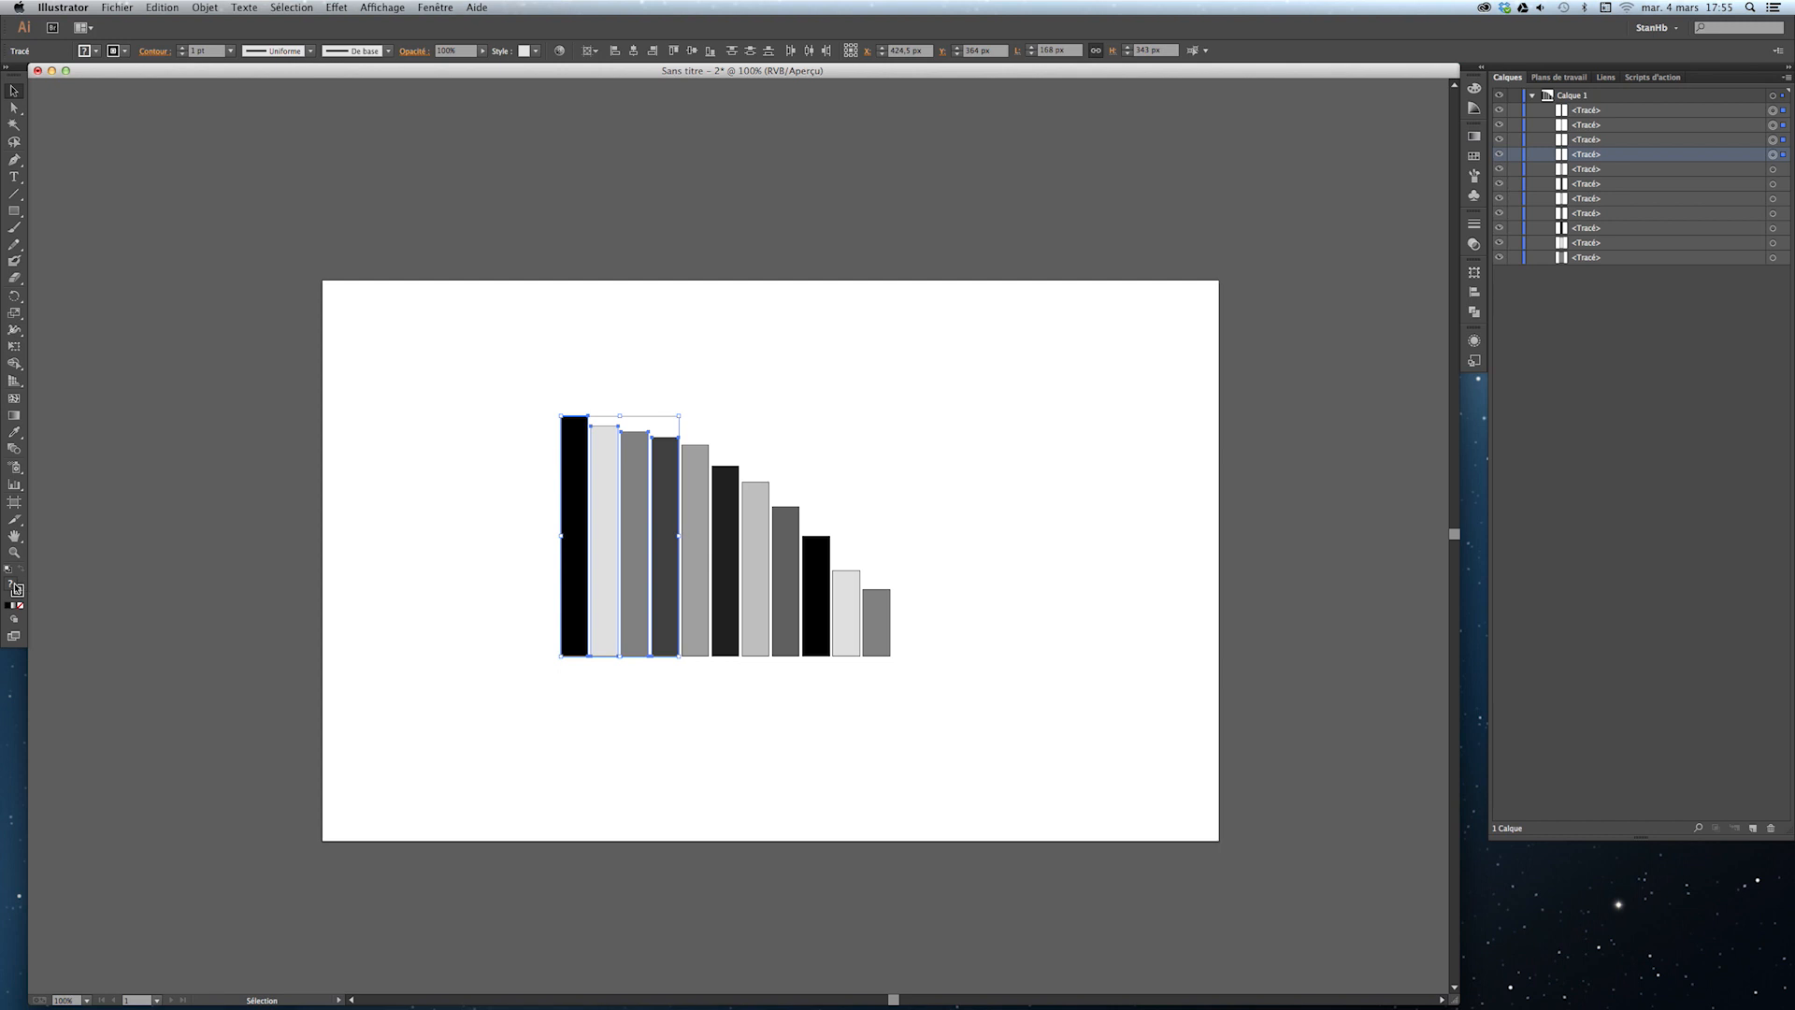
left_click(114, 53)
left_click(9, 76)
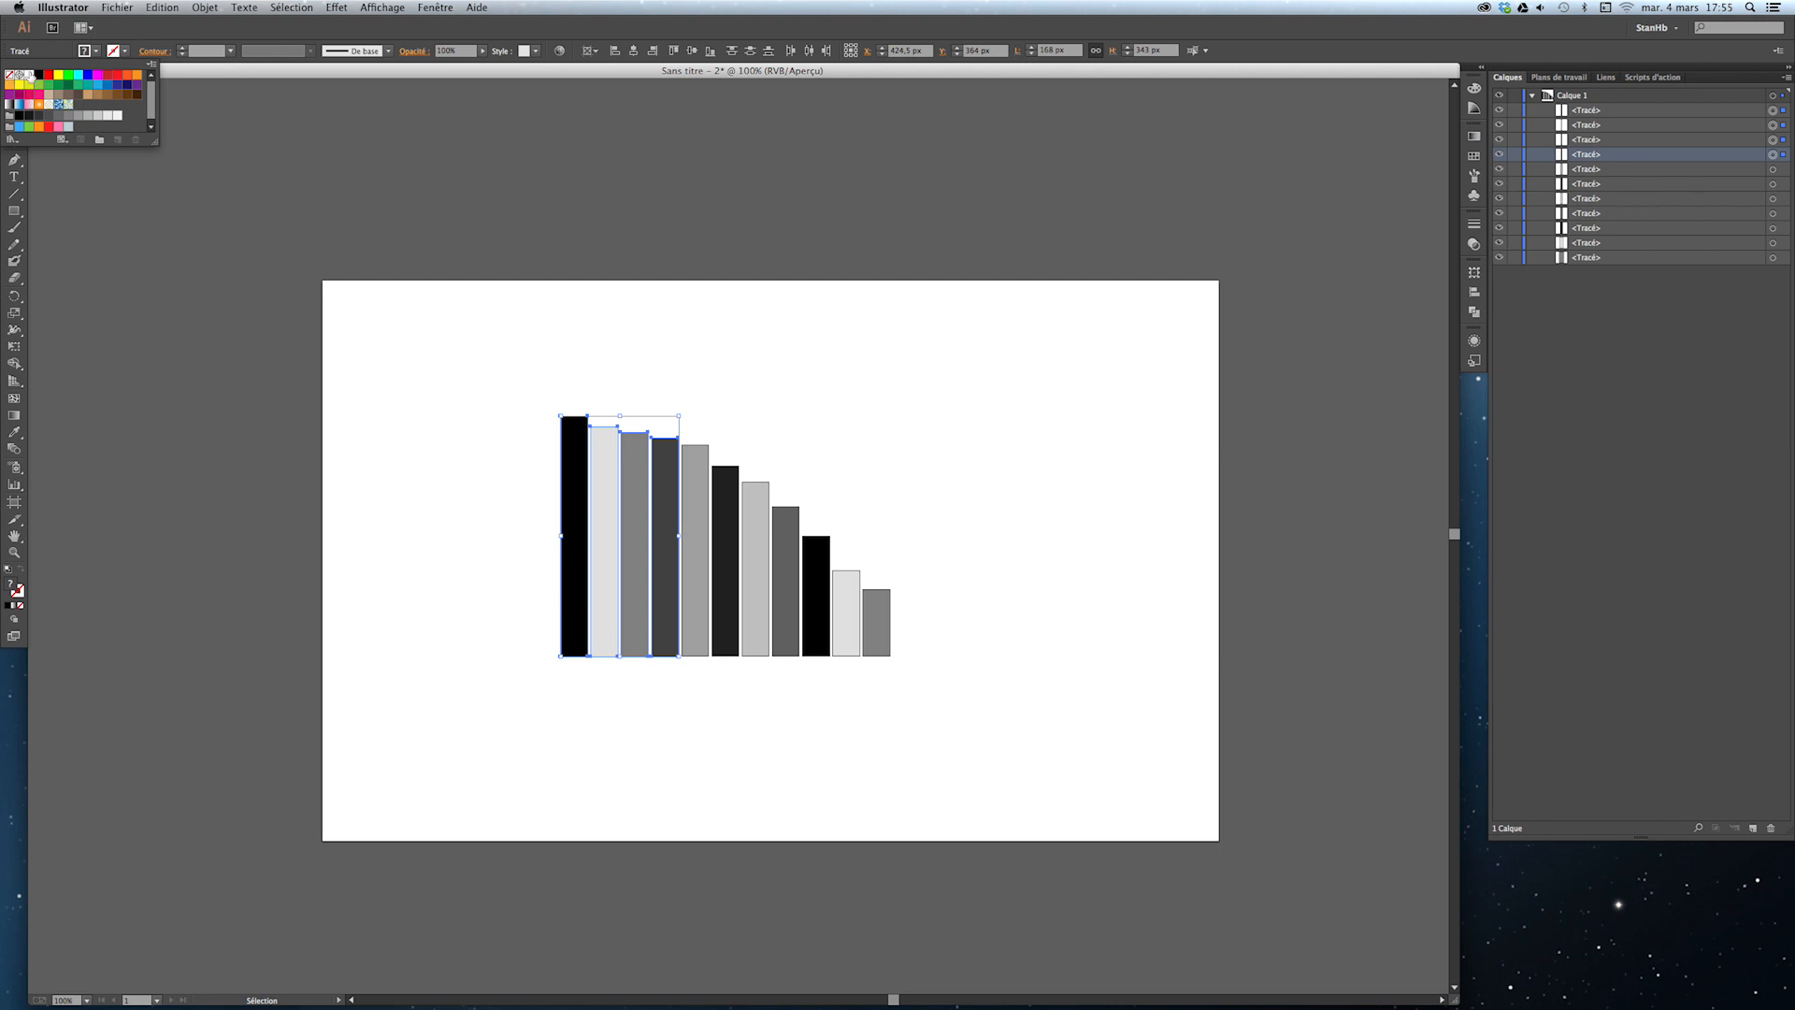
left_click(93, 54)
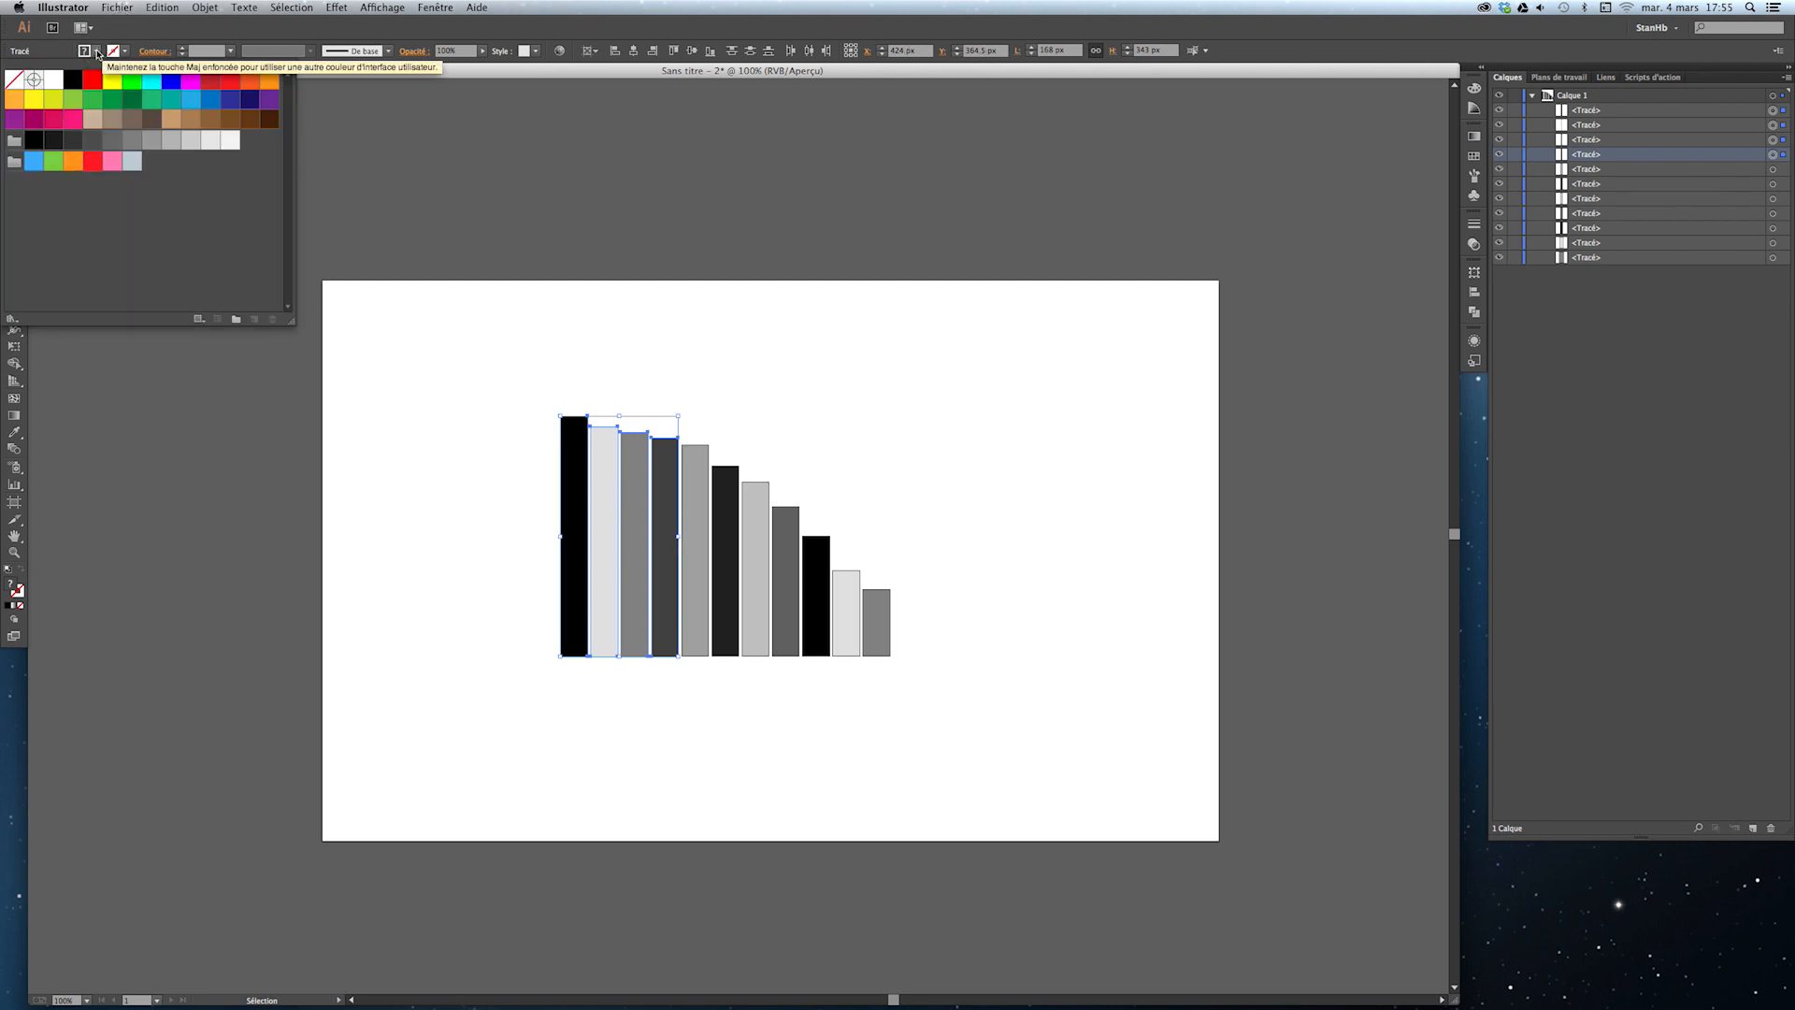
left_click(134, 103)
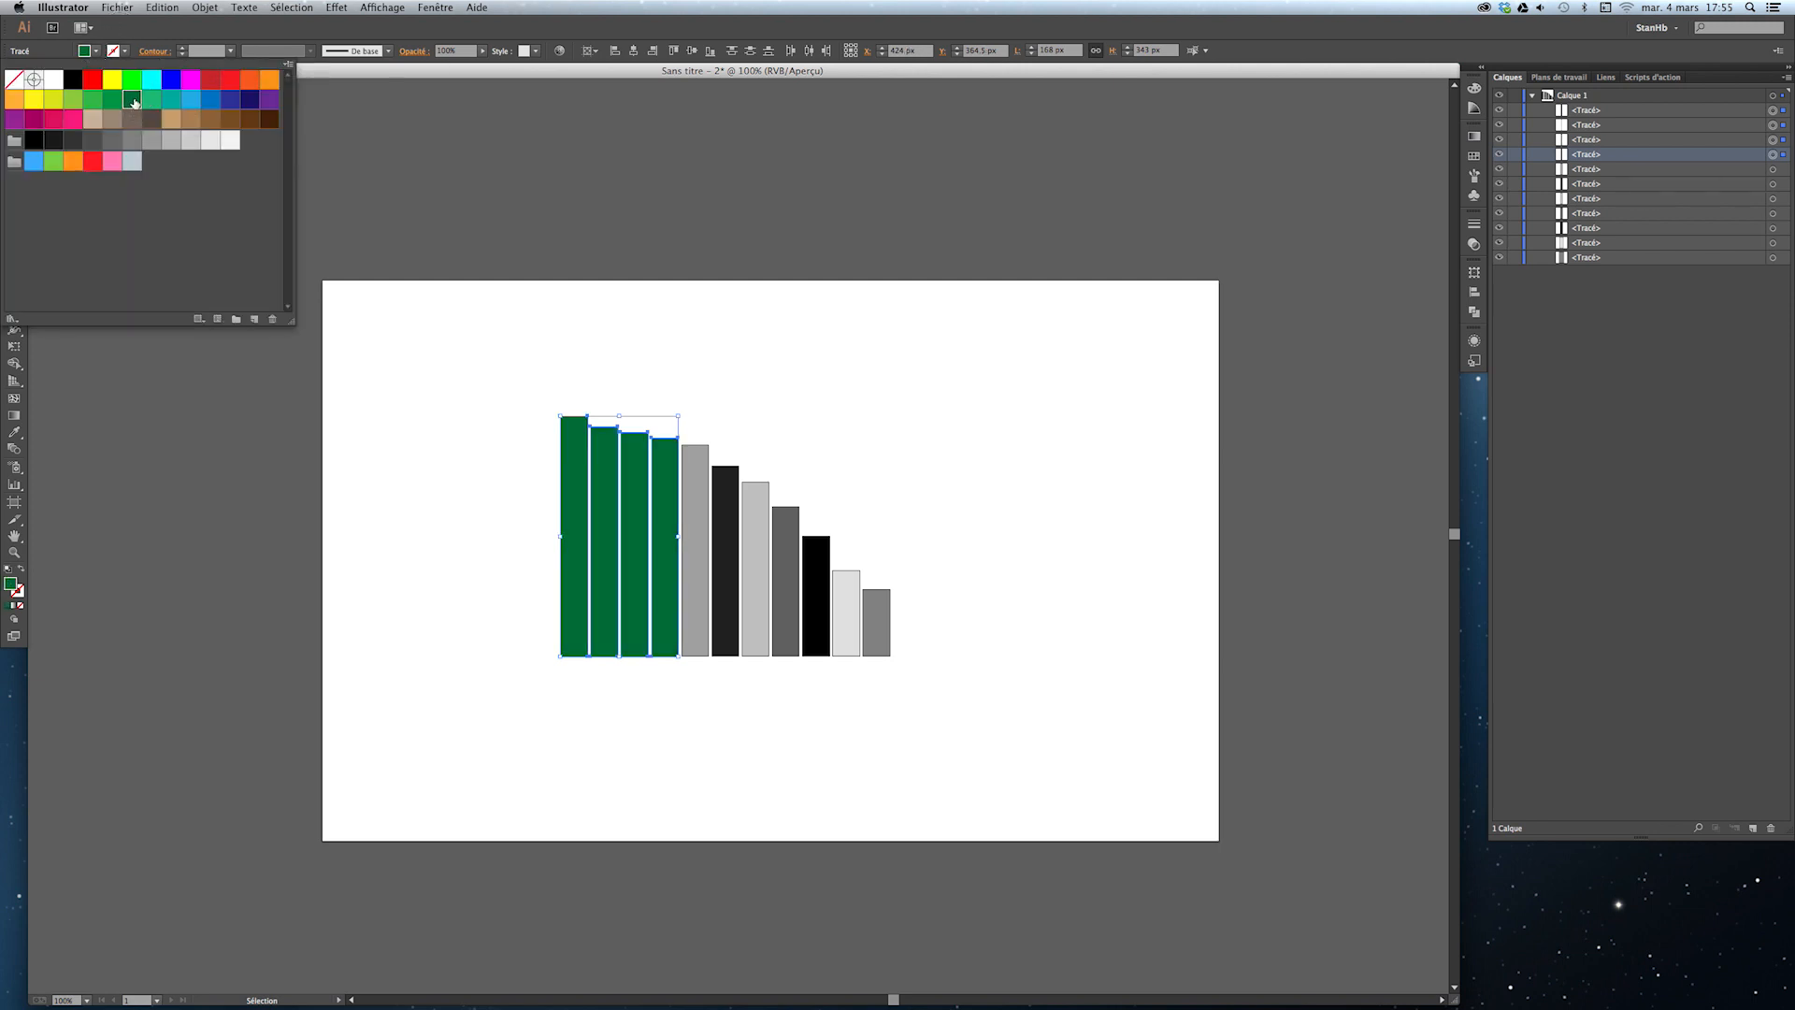
left_click(150, 30)
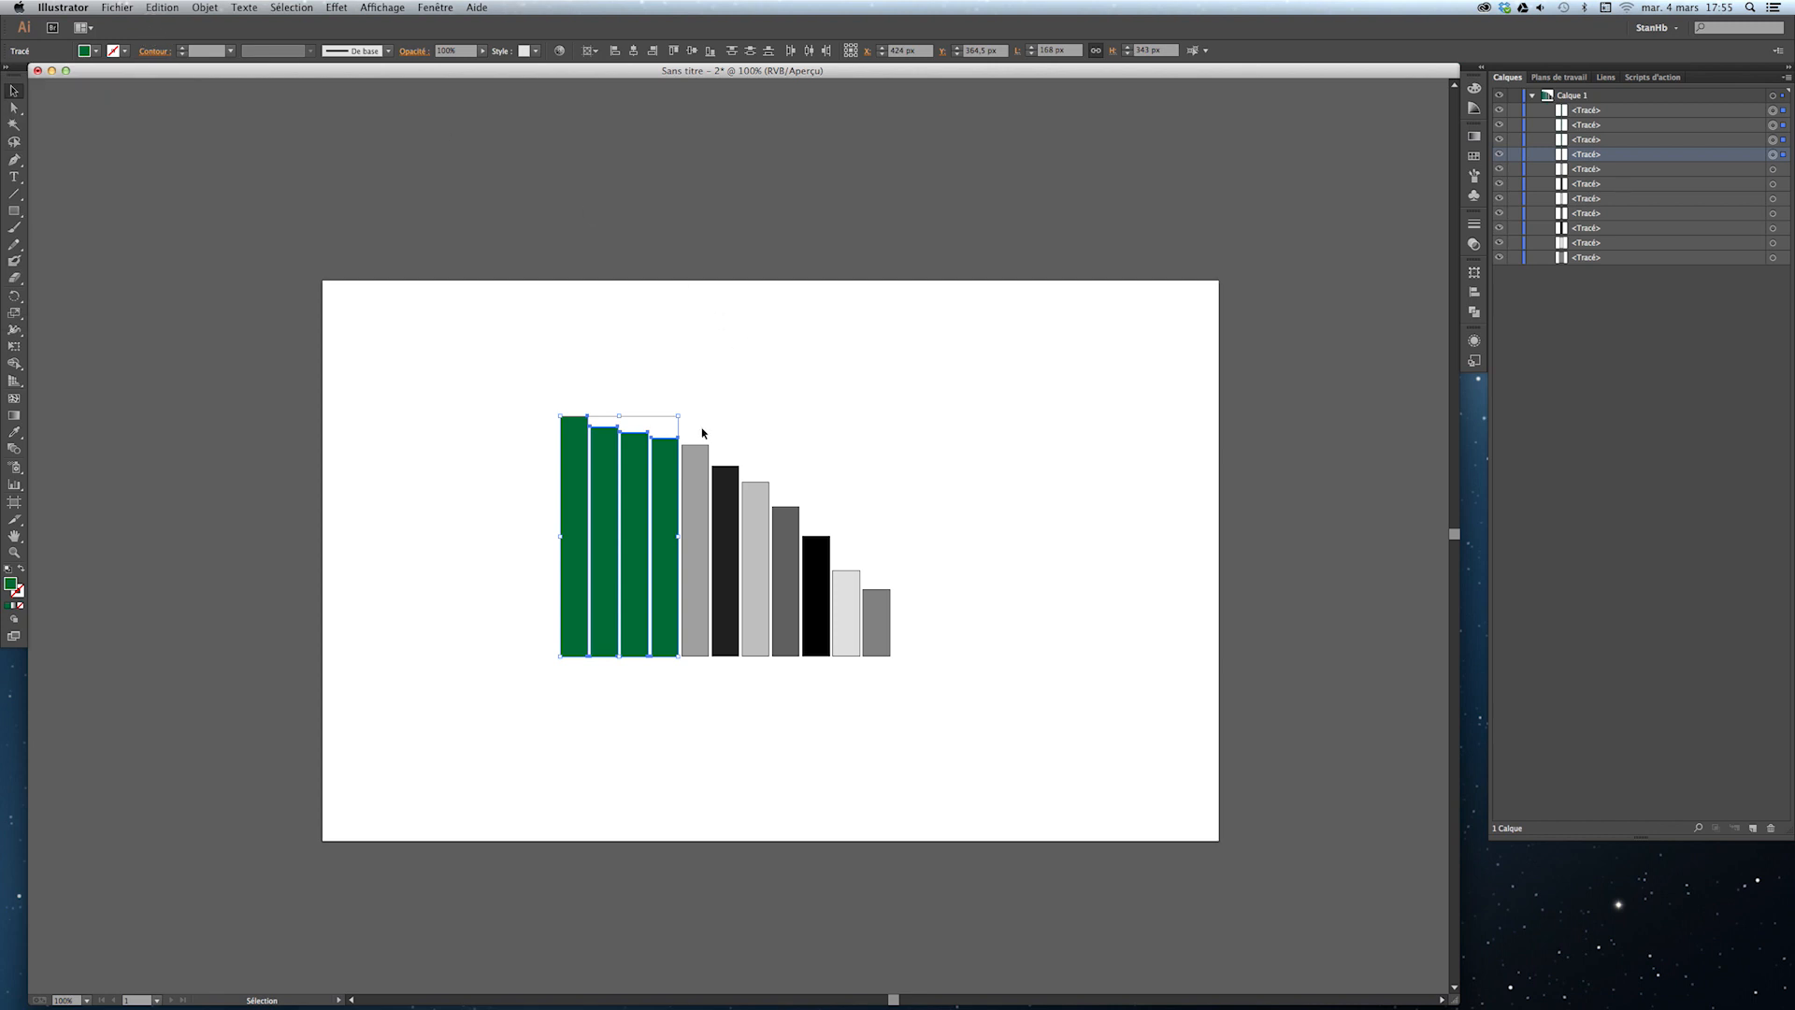
Fill the fifth to eighth bars with medium green.
left_click_drag(692, 404, 793, 726)
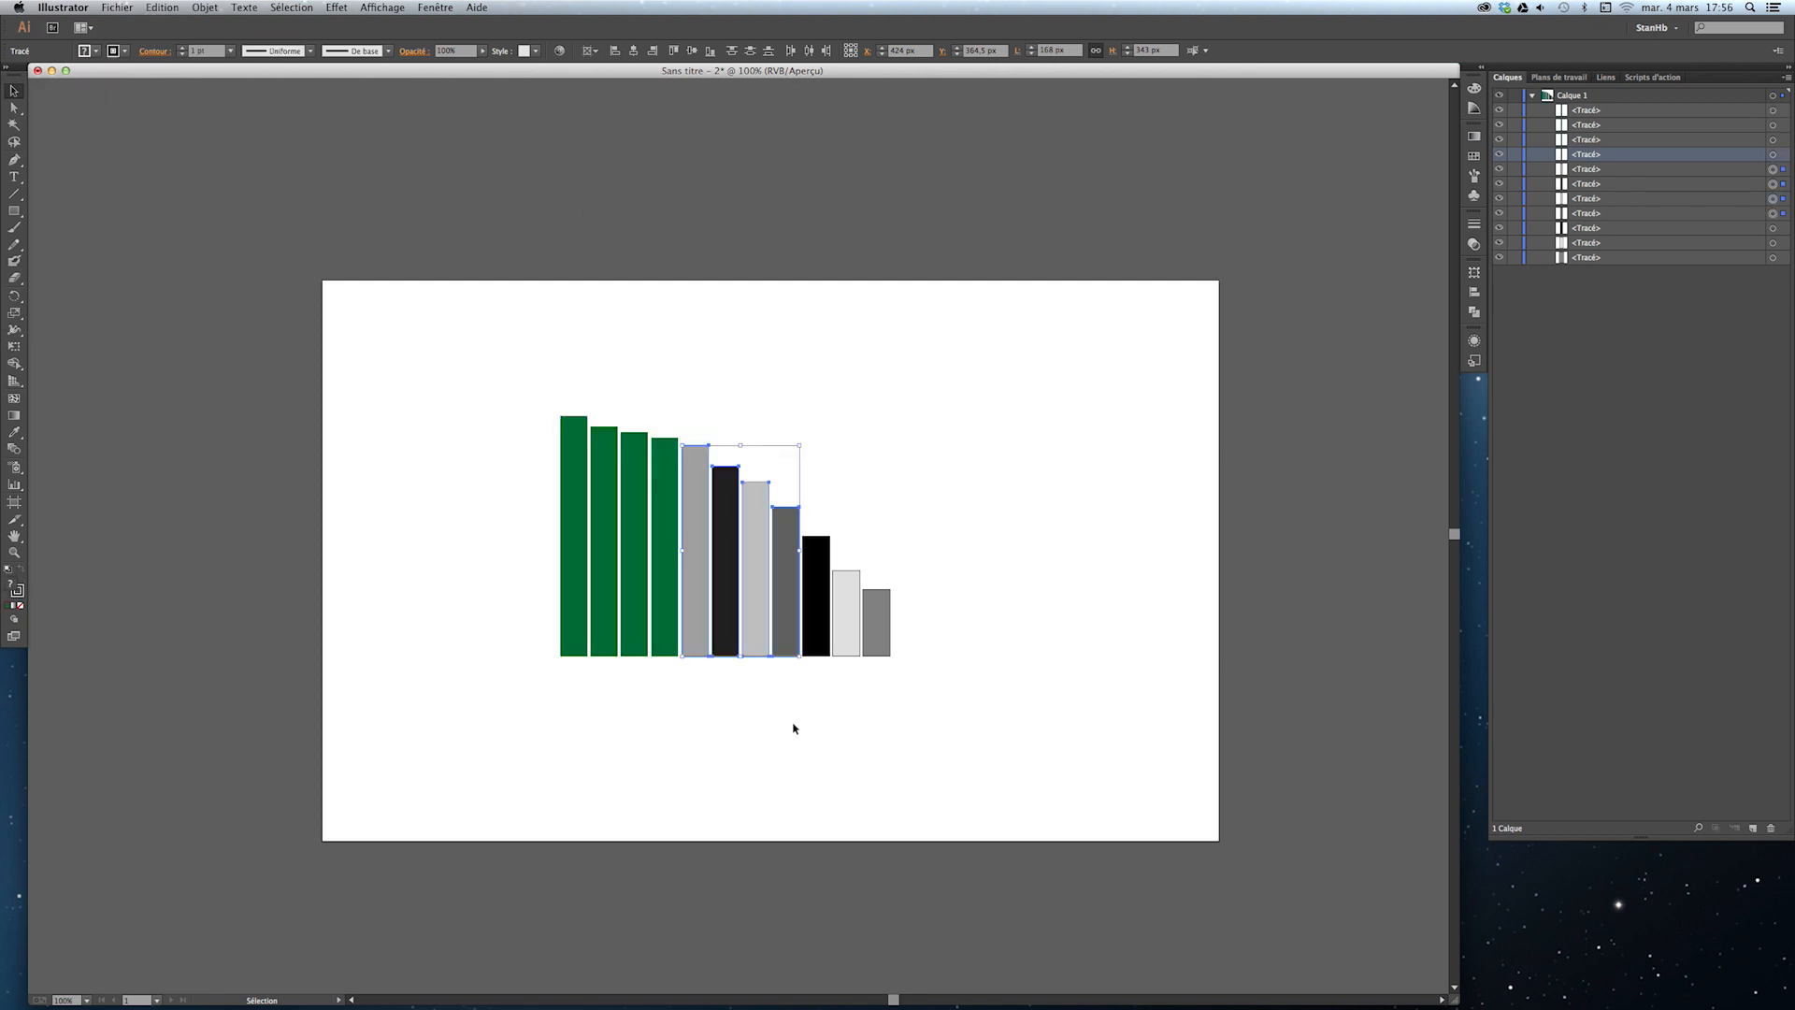
left_click(97, 53)
left_click(112, 99)
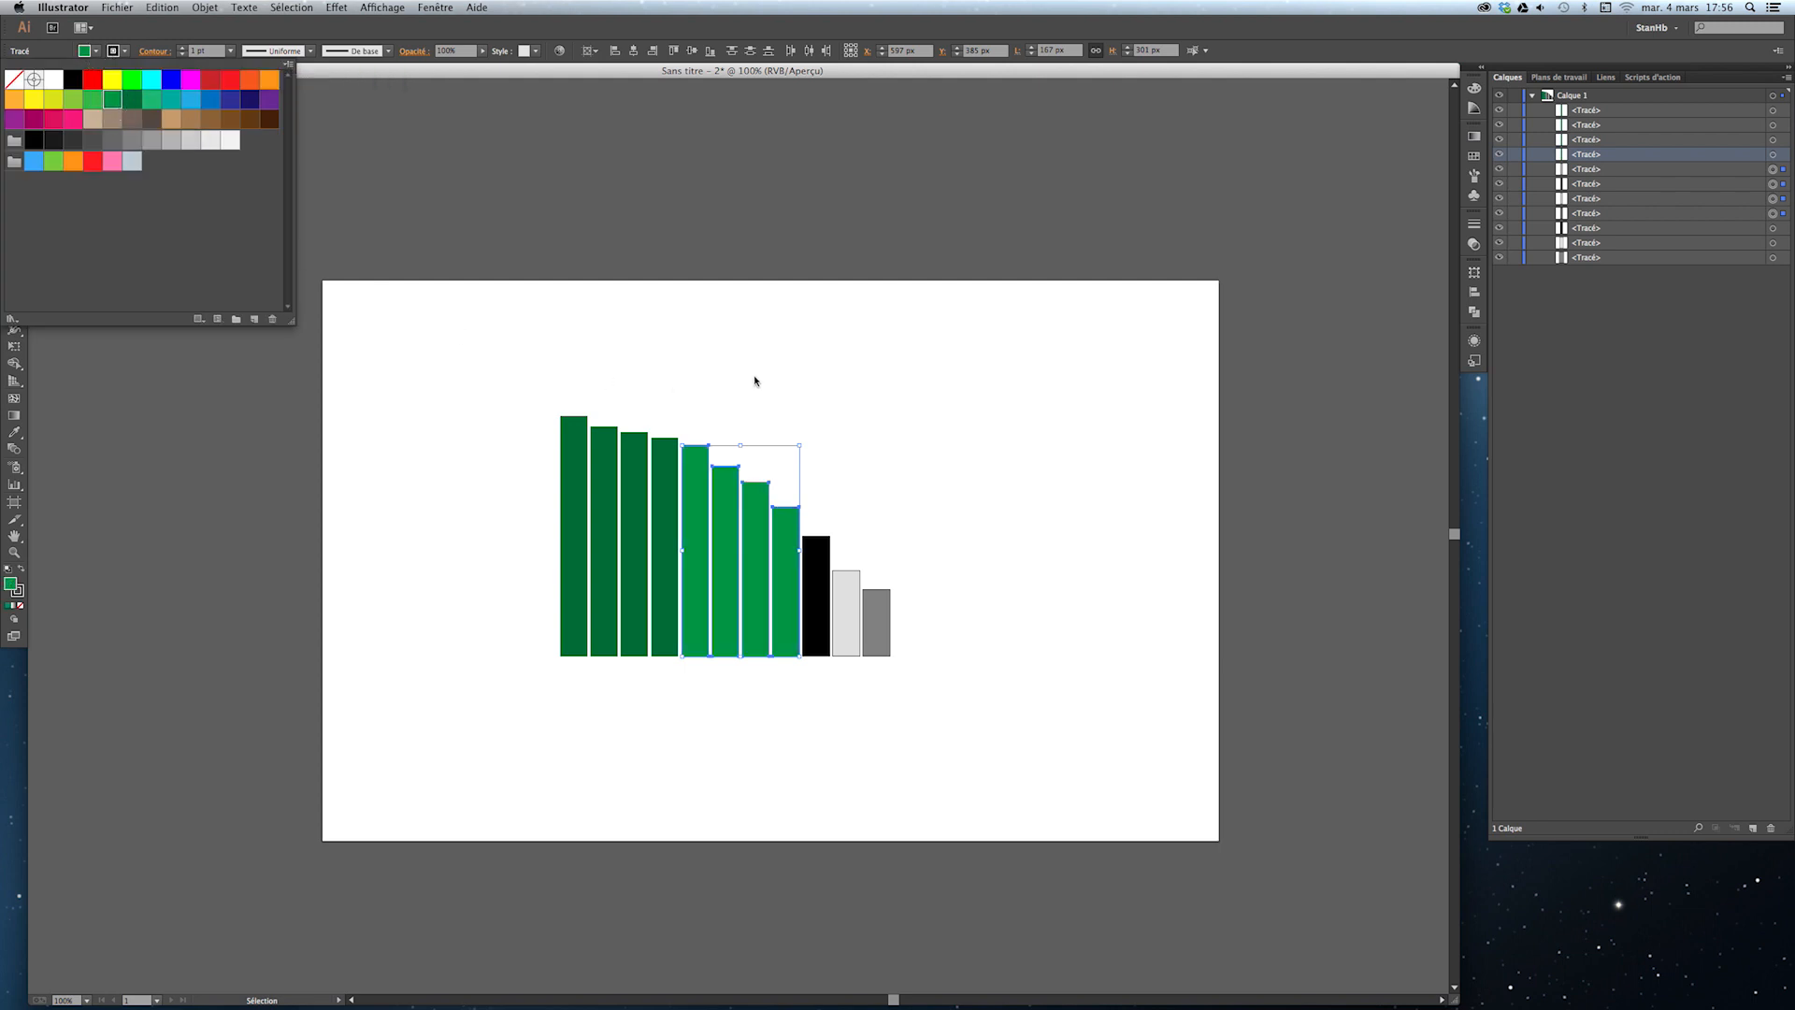
left_click(794, 381)
Fill the three shortest bars with light green and clear the selection.
left_click_drag(813, 474, 906, 726)
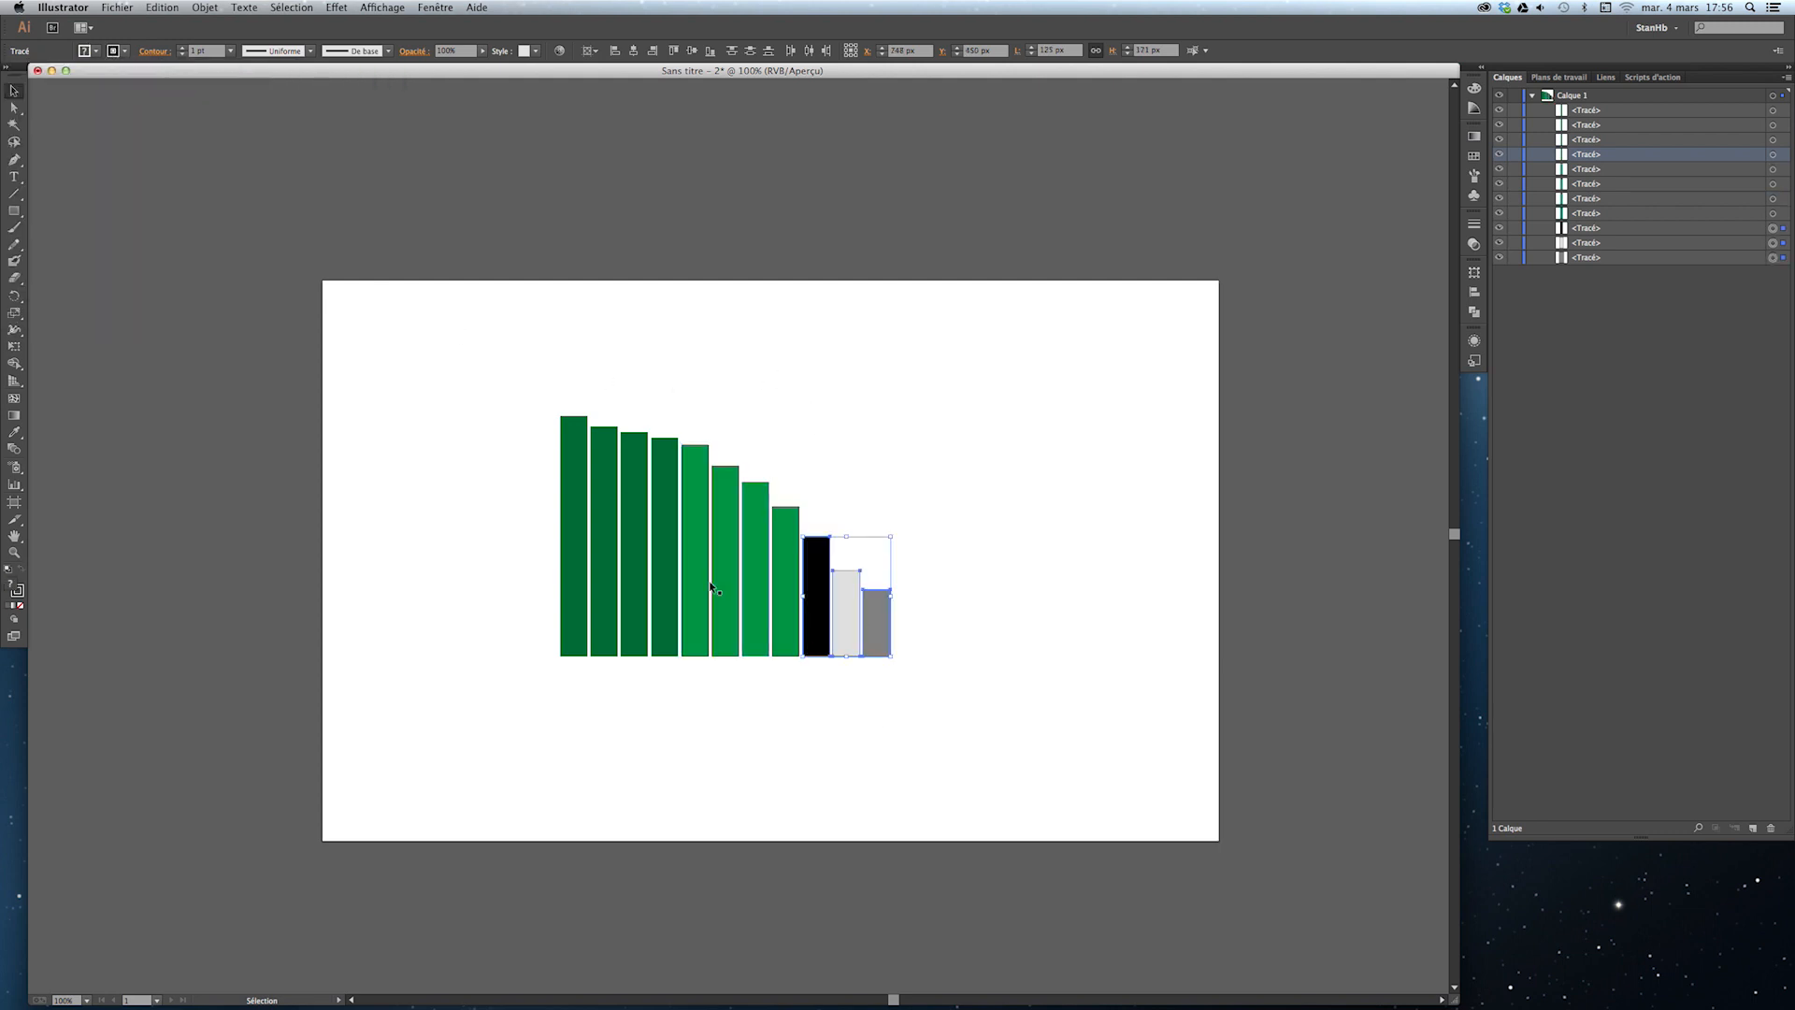
left_click(96, 52)
left_click(73, 99)
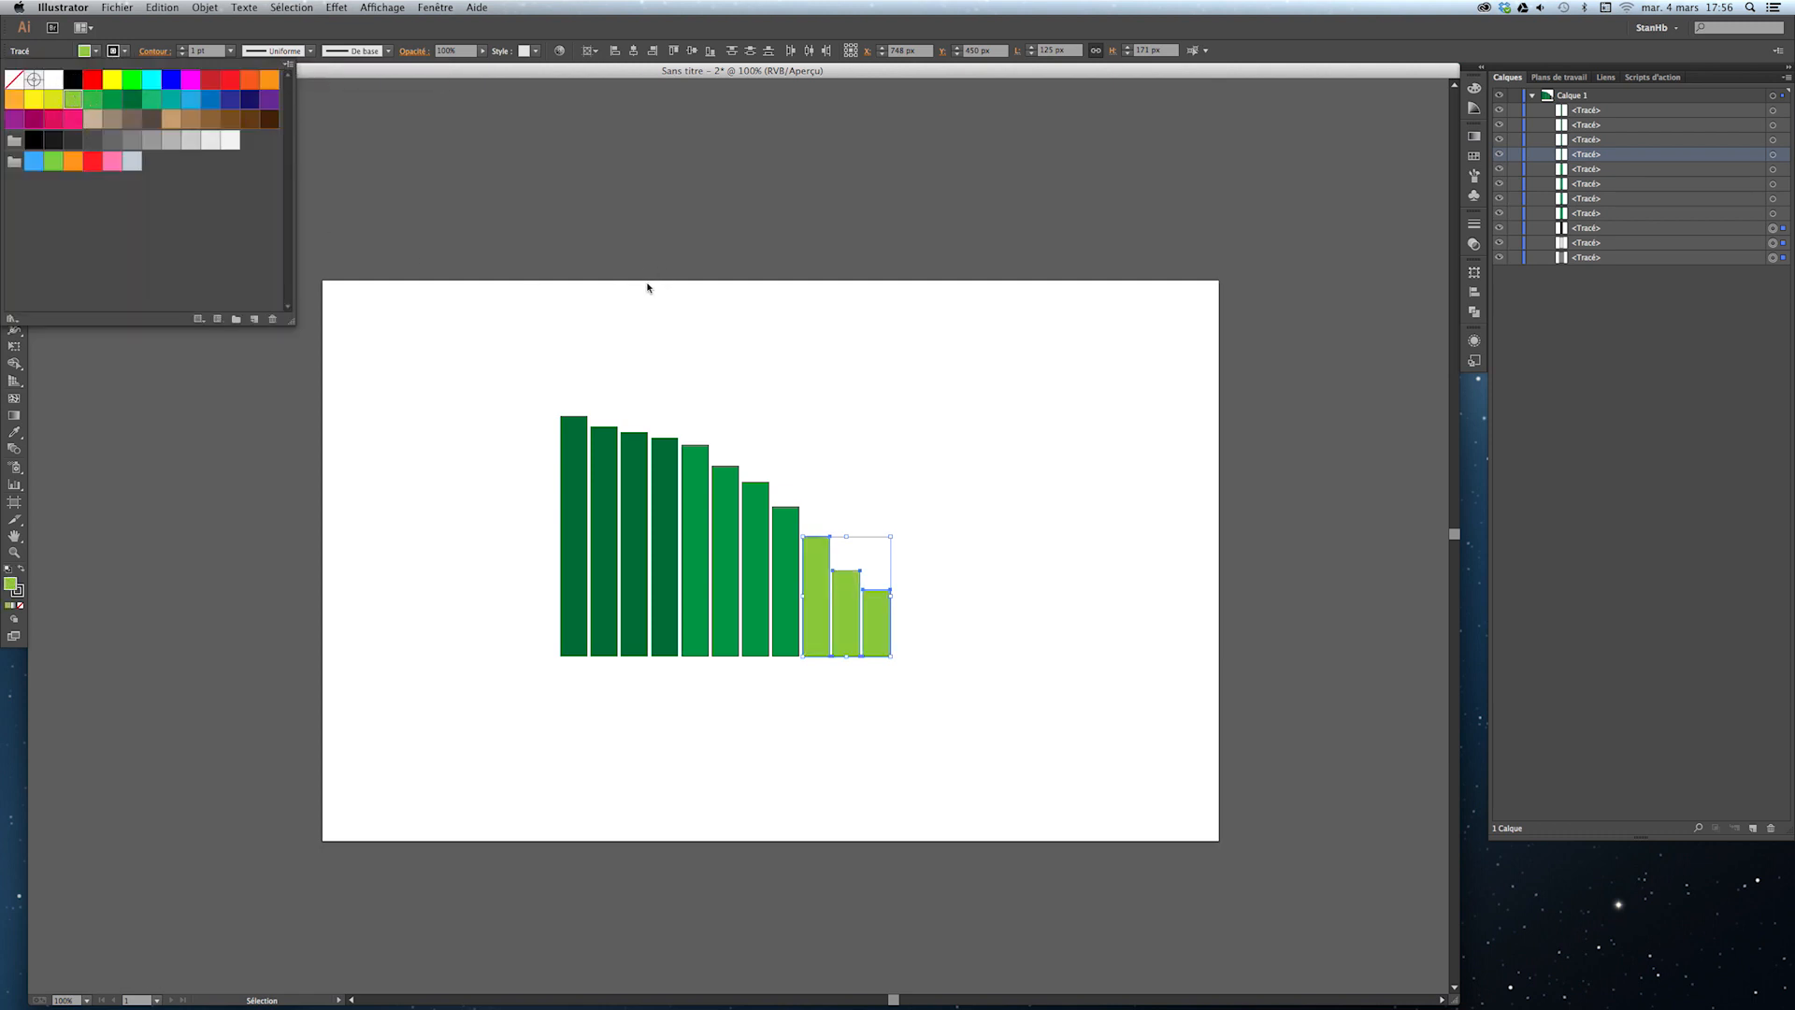
left_click(674, 354)
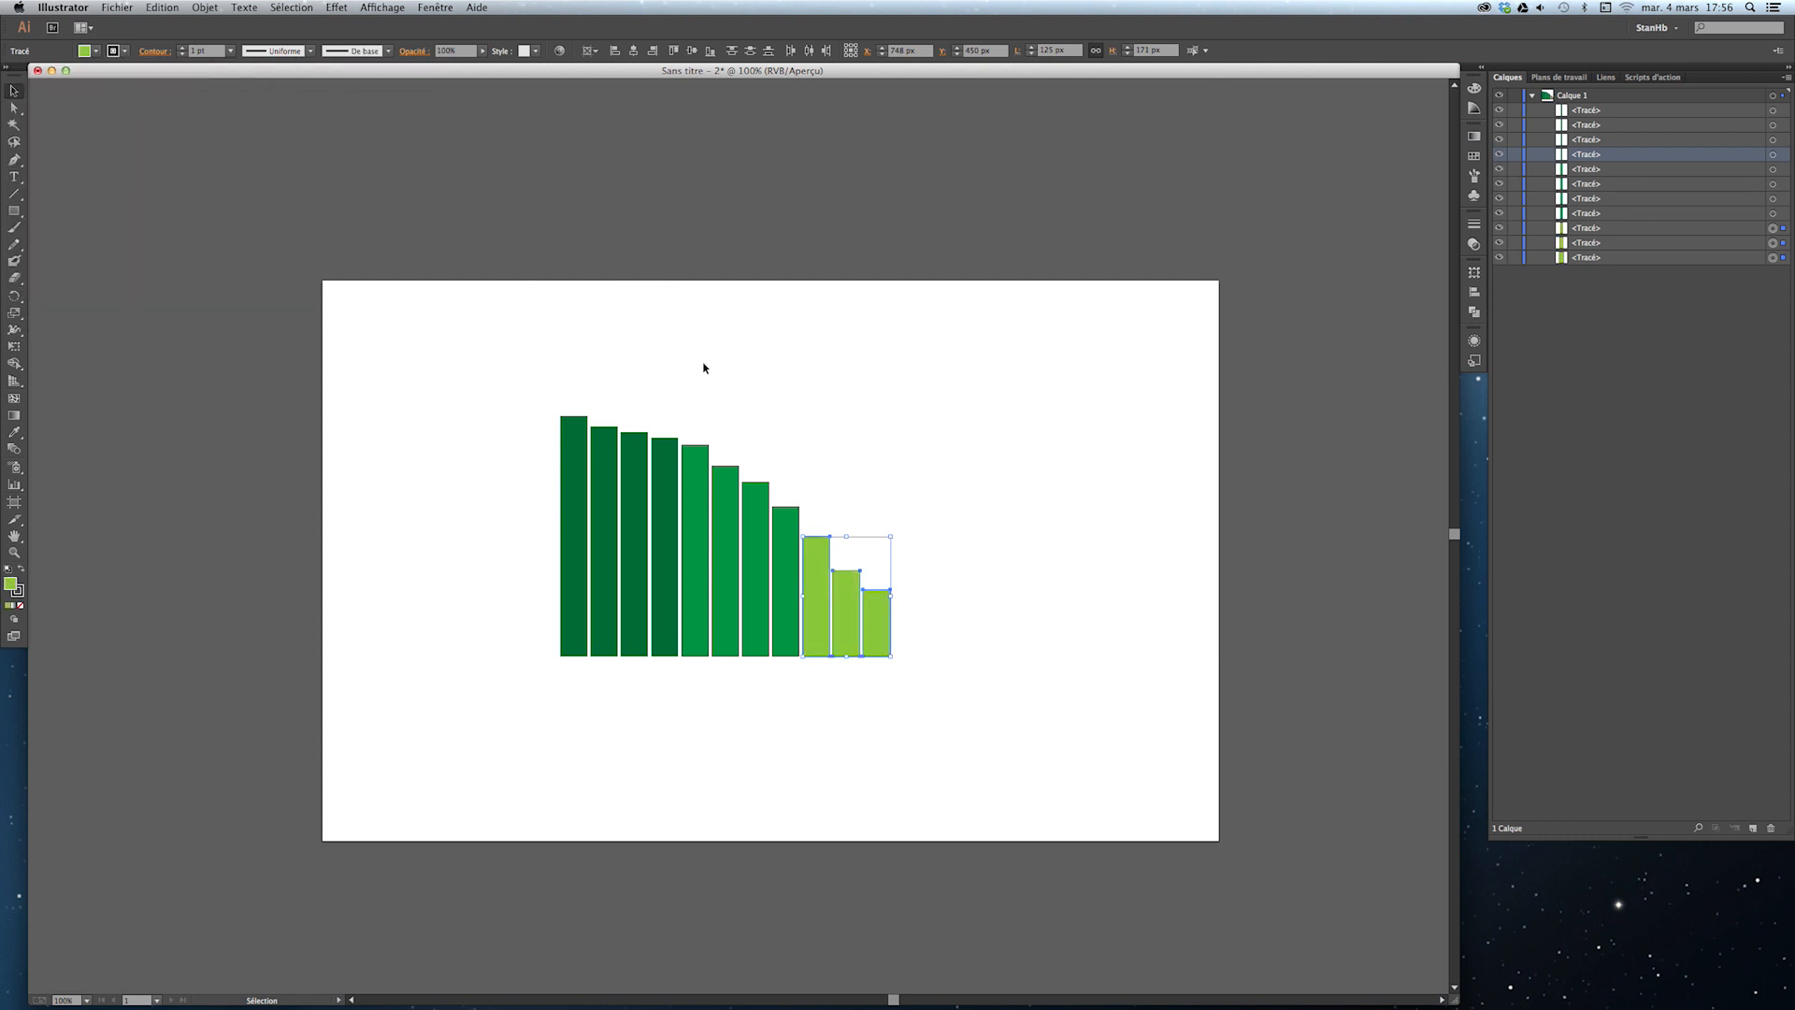
left_click(817, 461)
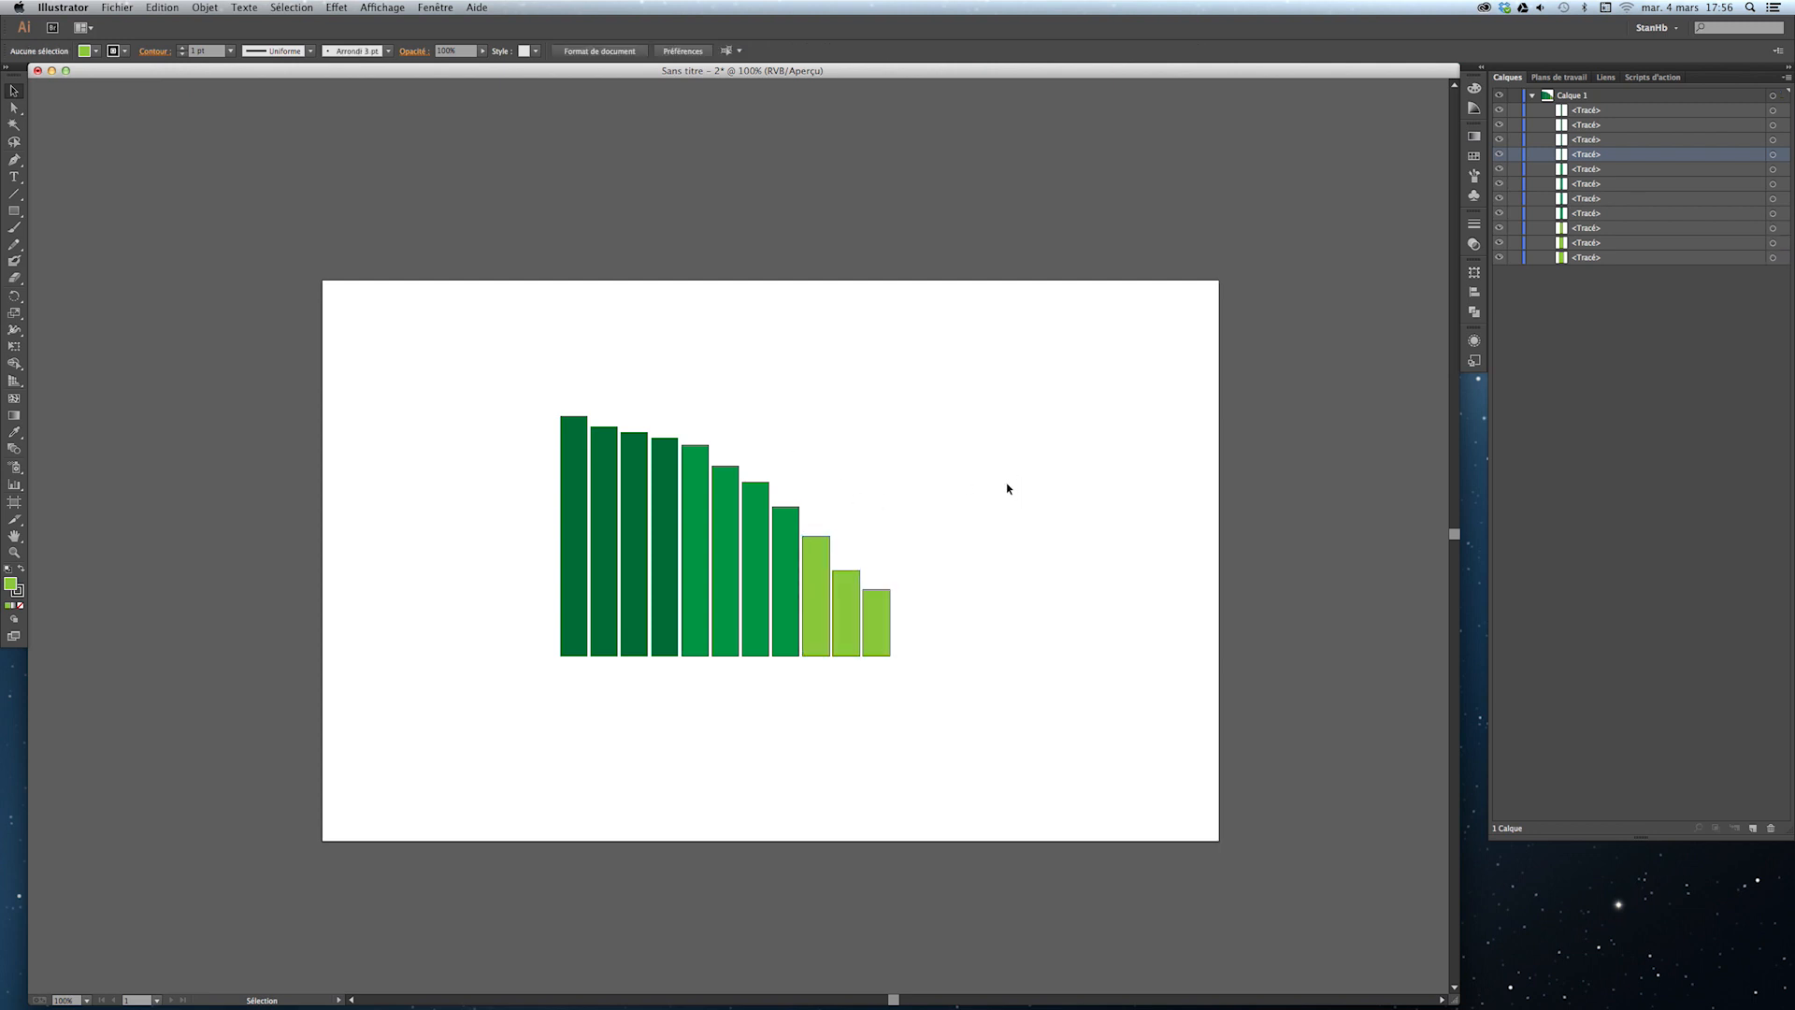
Remove the stroke from the seven medium and light green bars and clear the selection.
left_click_drag(938, 428, 683, 688)
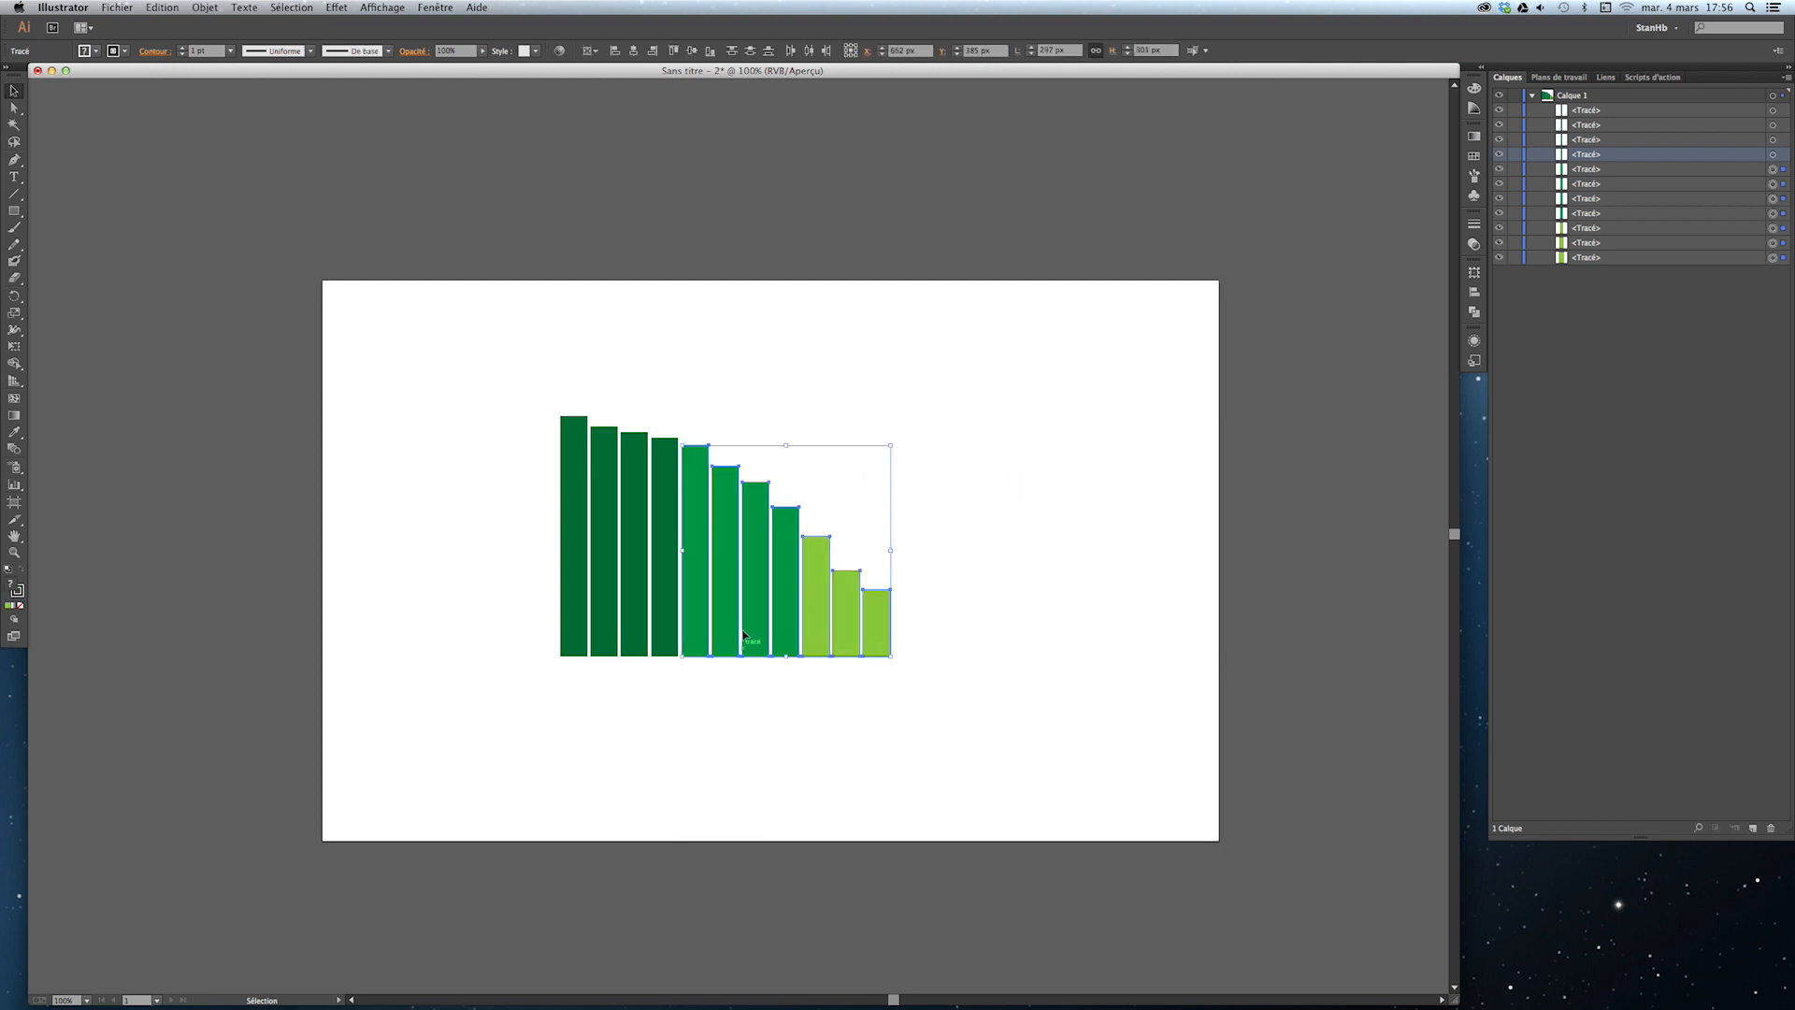
left_click(123, 52)
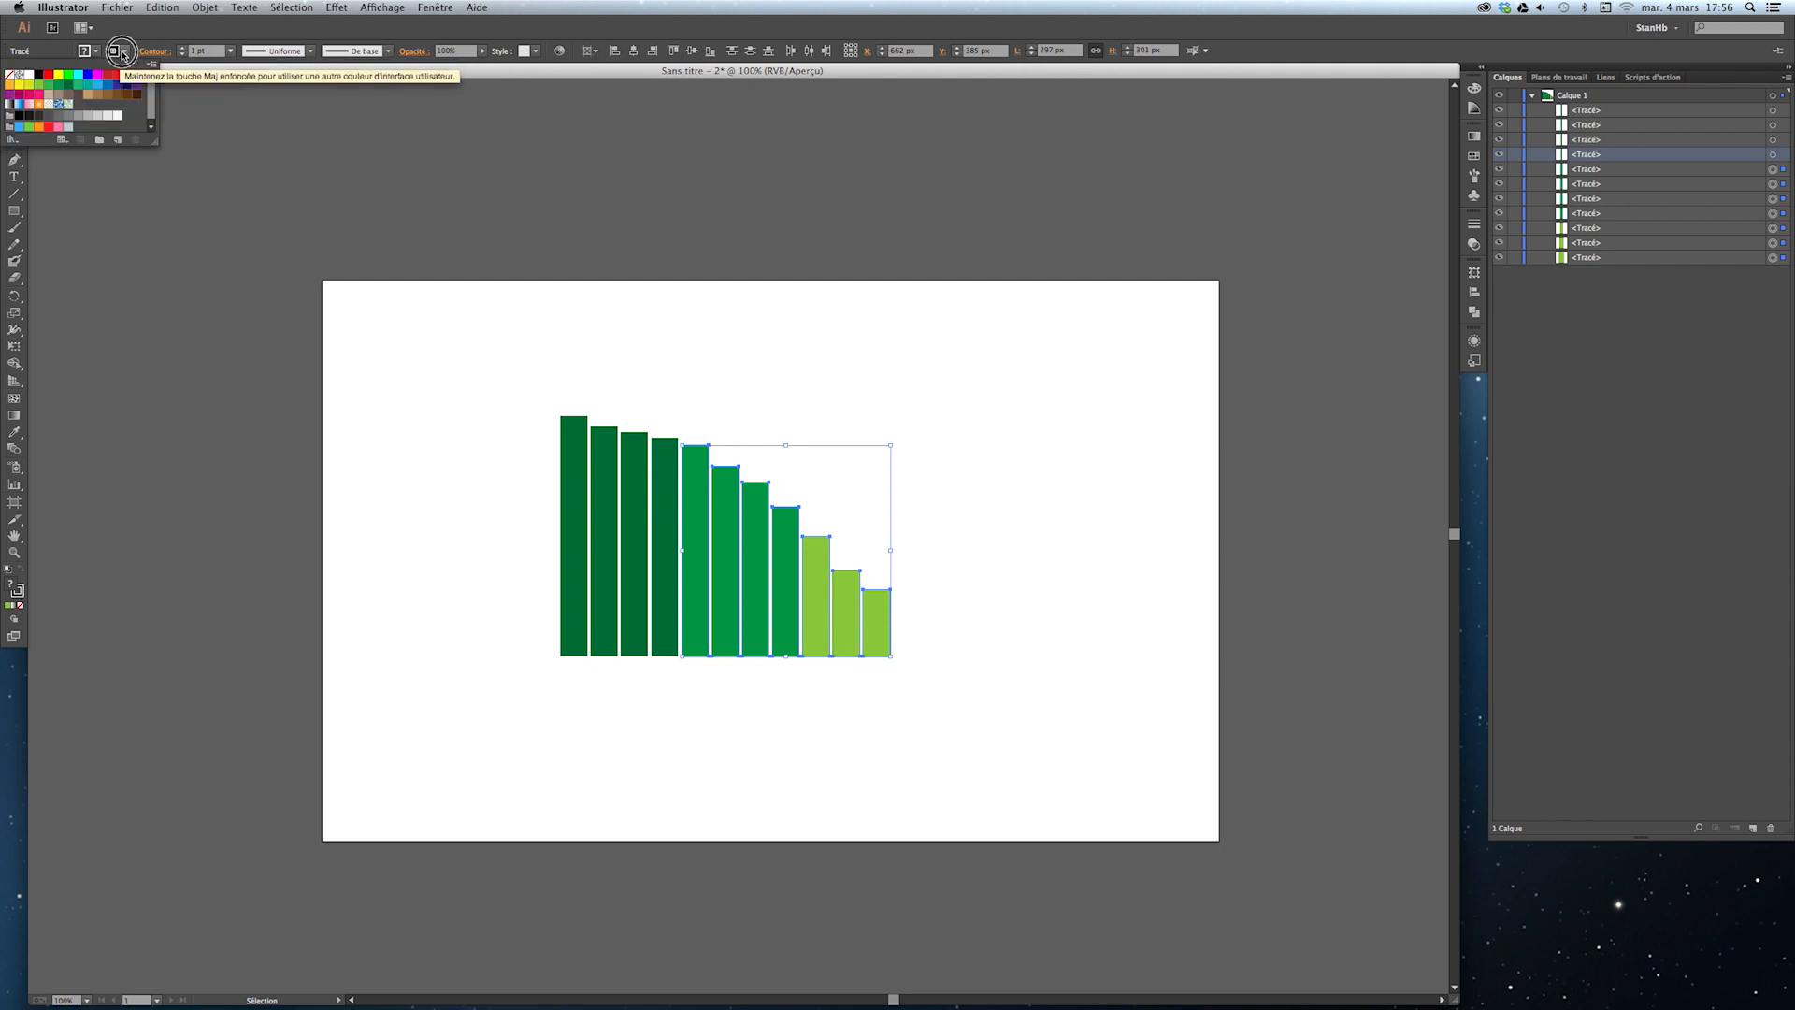
left_click(9, 74)
left_click(921, 404)
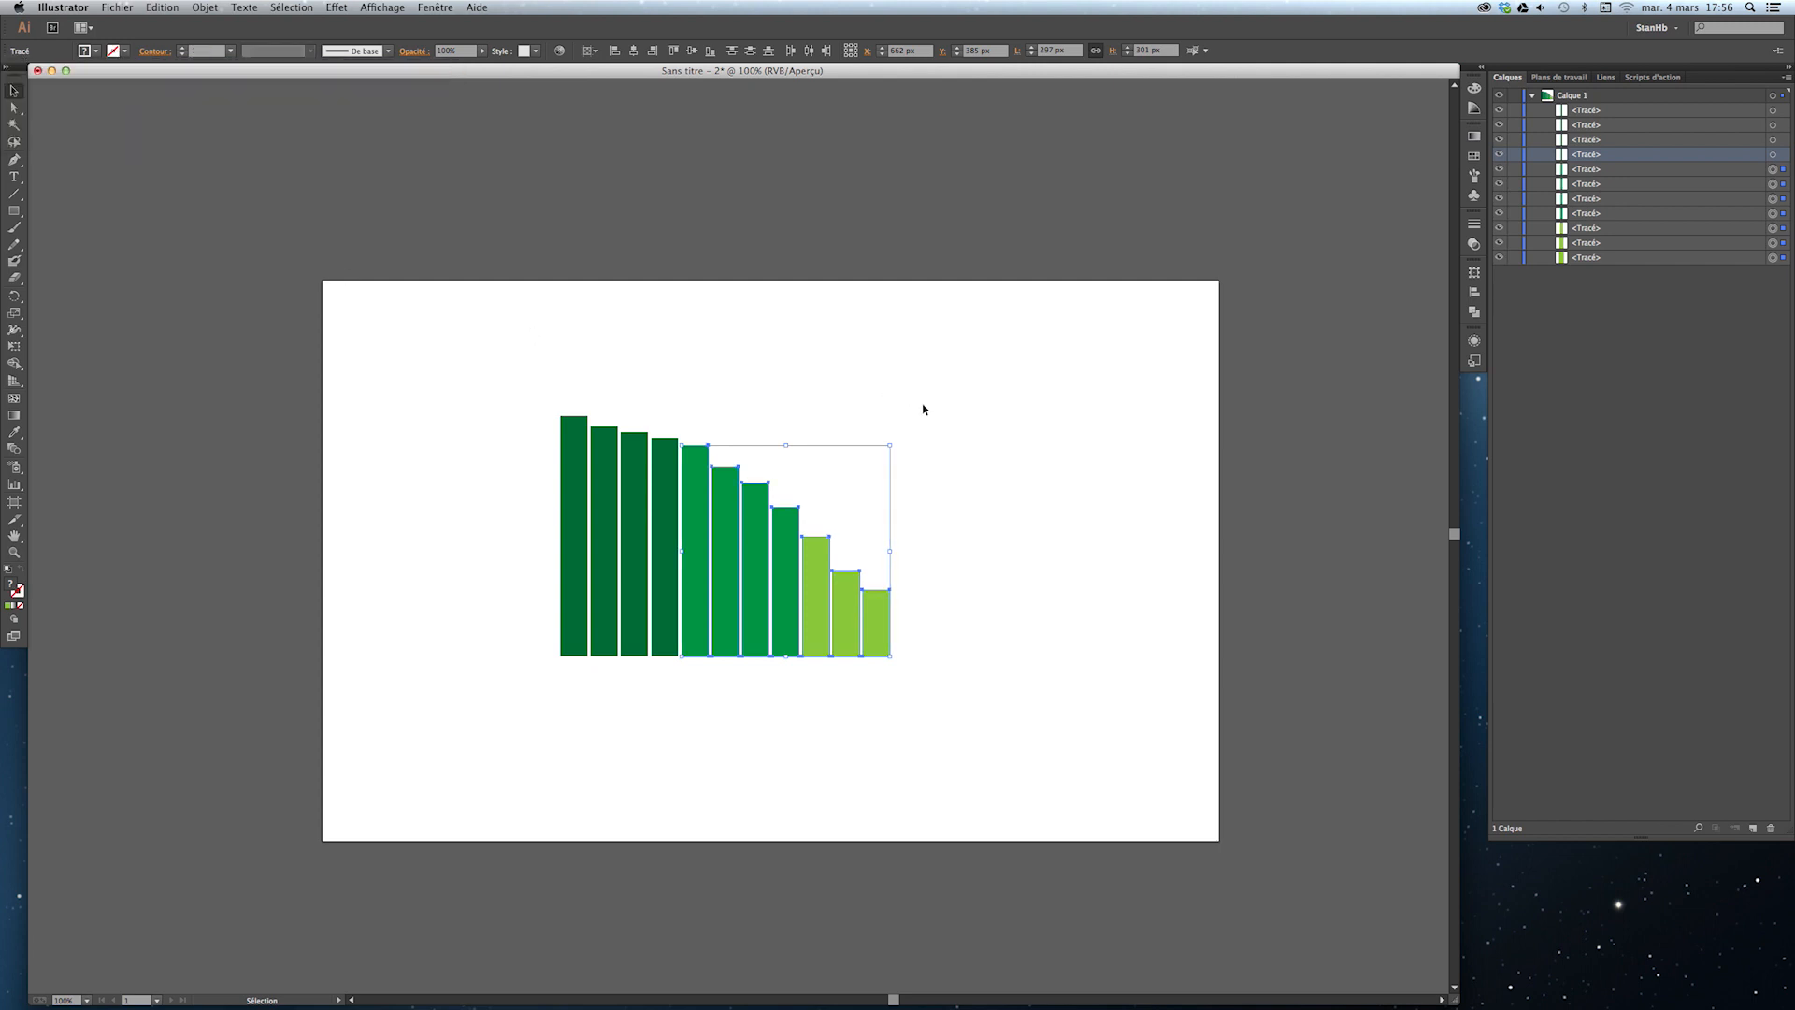
left_click(991, 542)
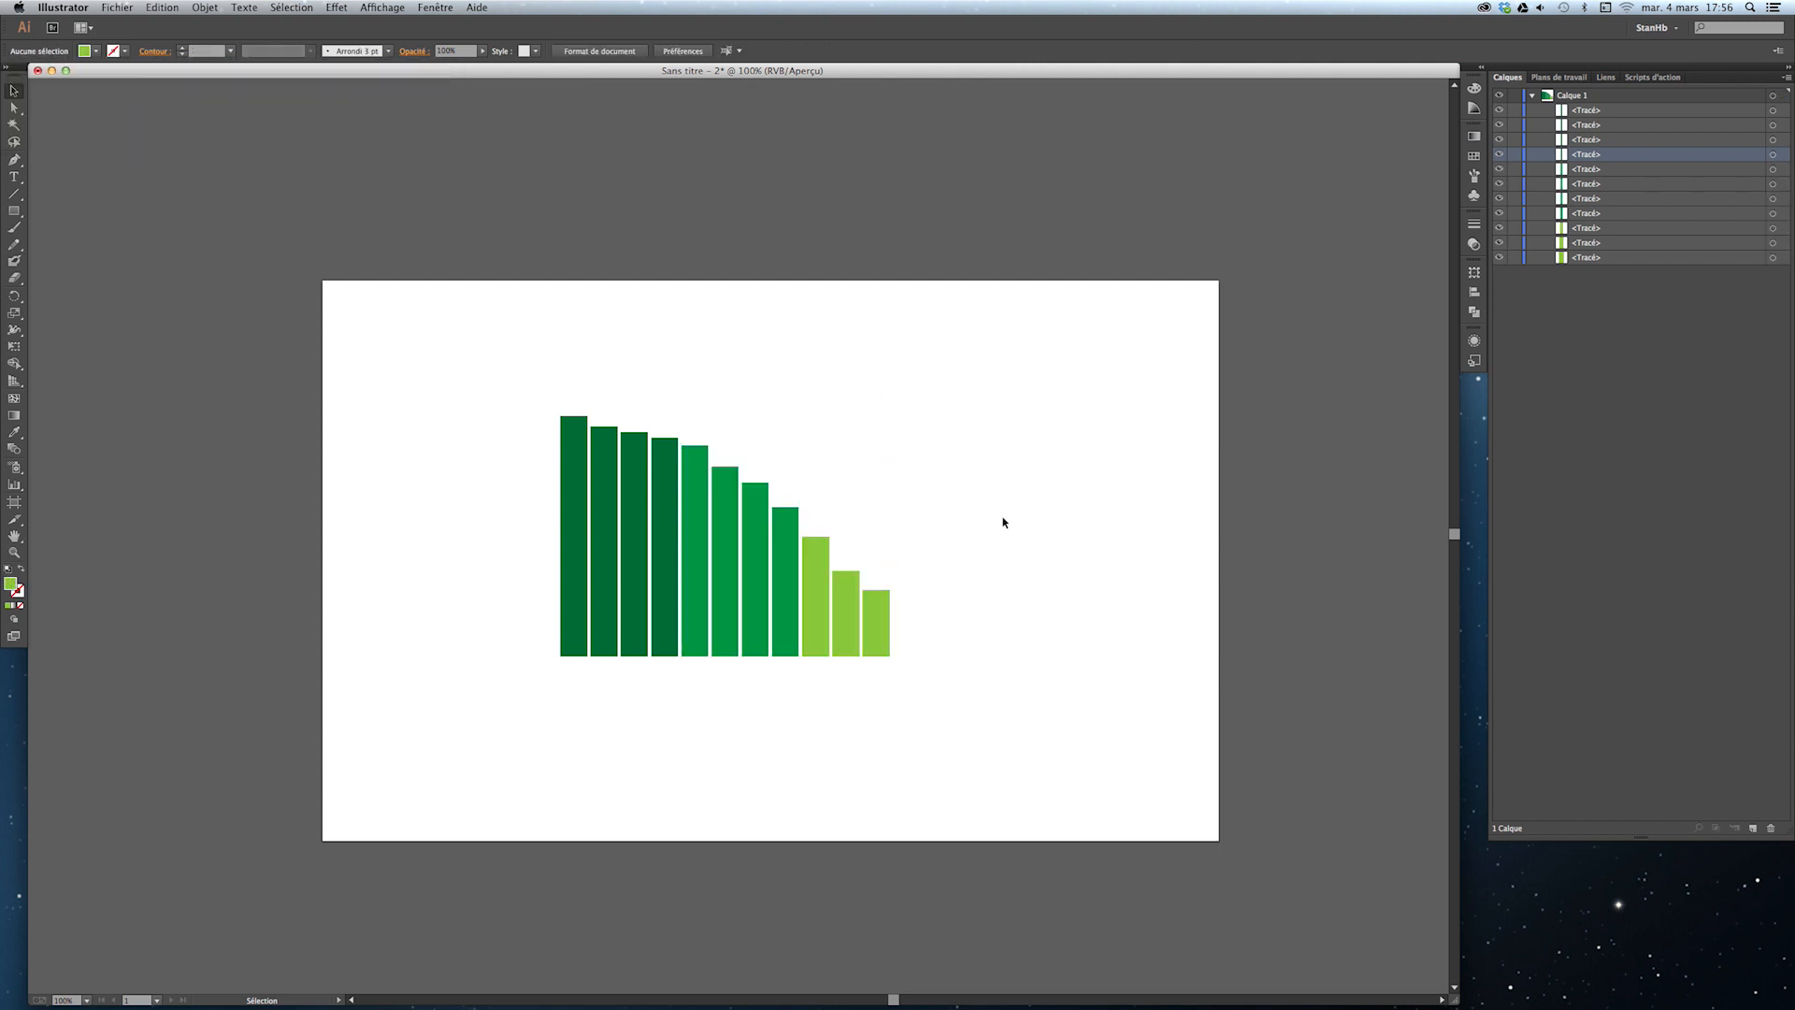
Select all the bars and set alignment to a key object, using the tallest bar as the key.
left_click_drag(1011, 370, 489, 720)
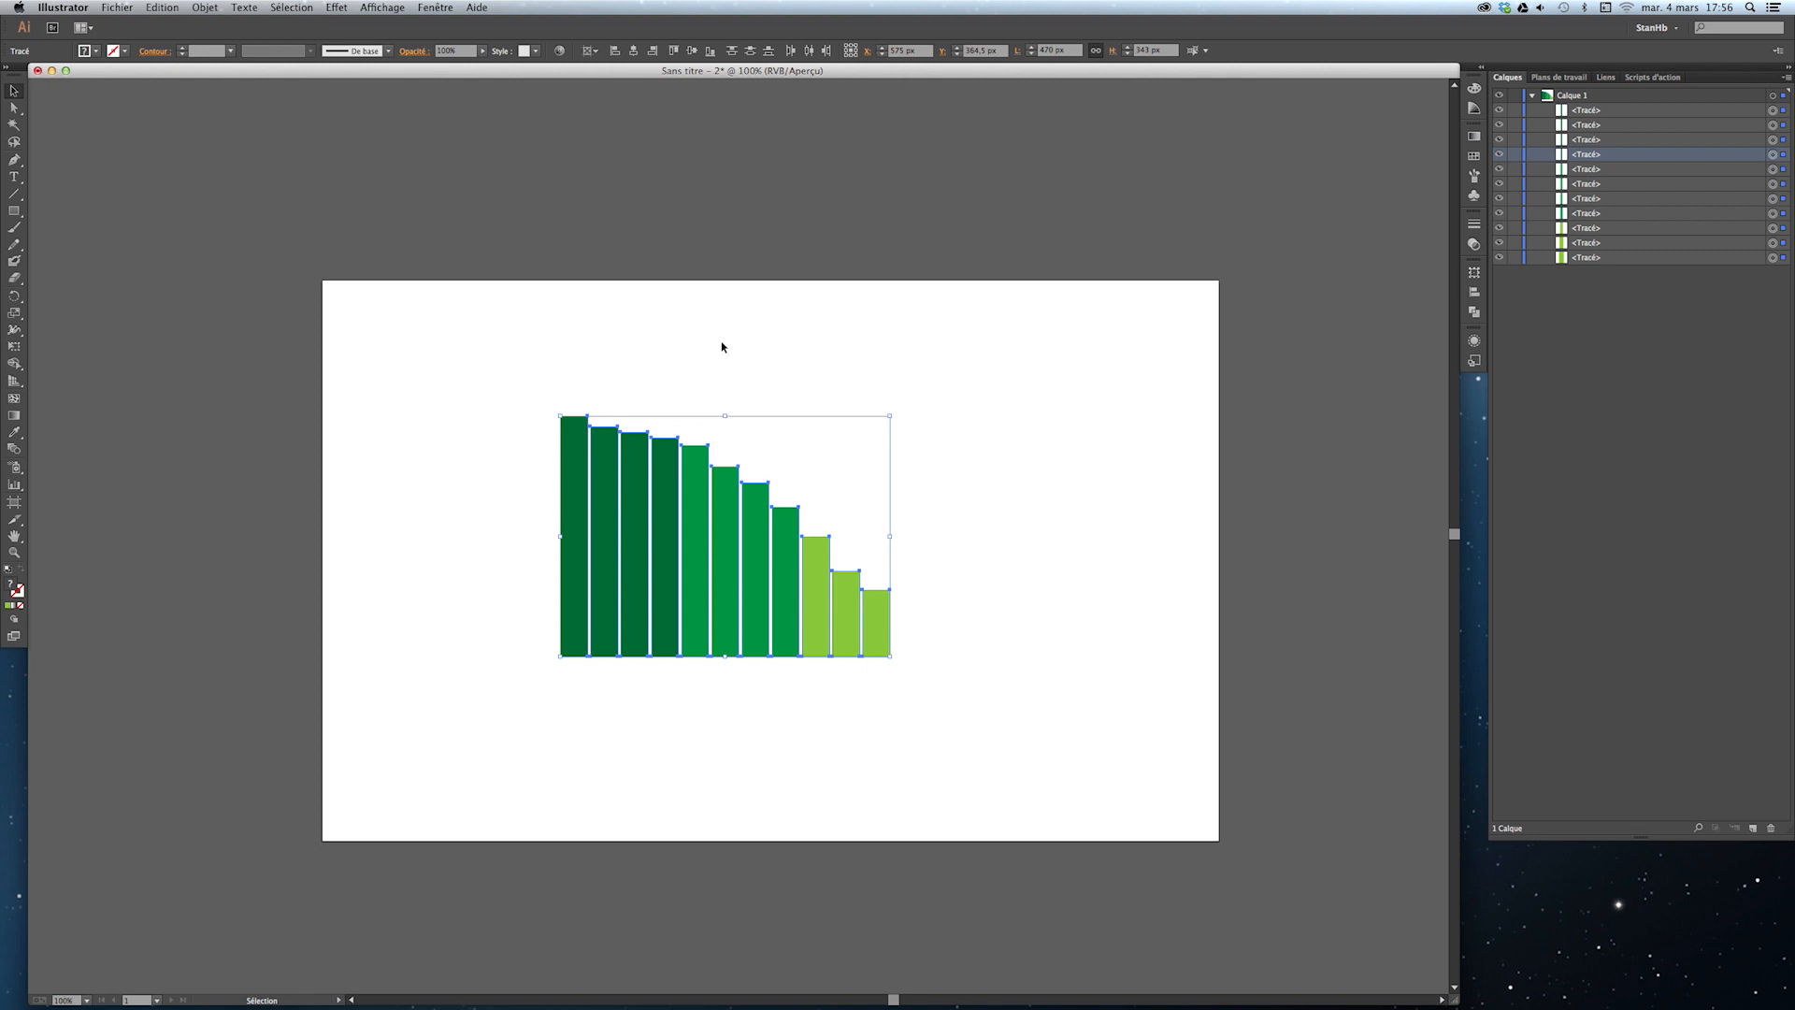
left_click(367, 7)
mouse_move(428, 6)
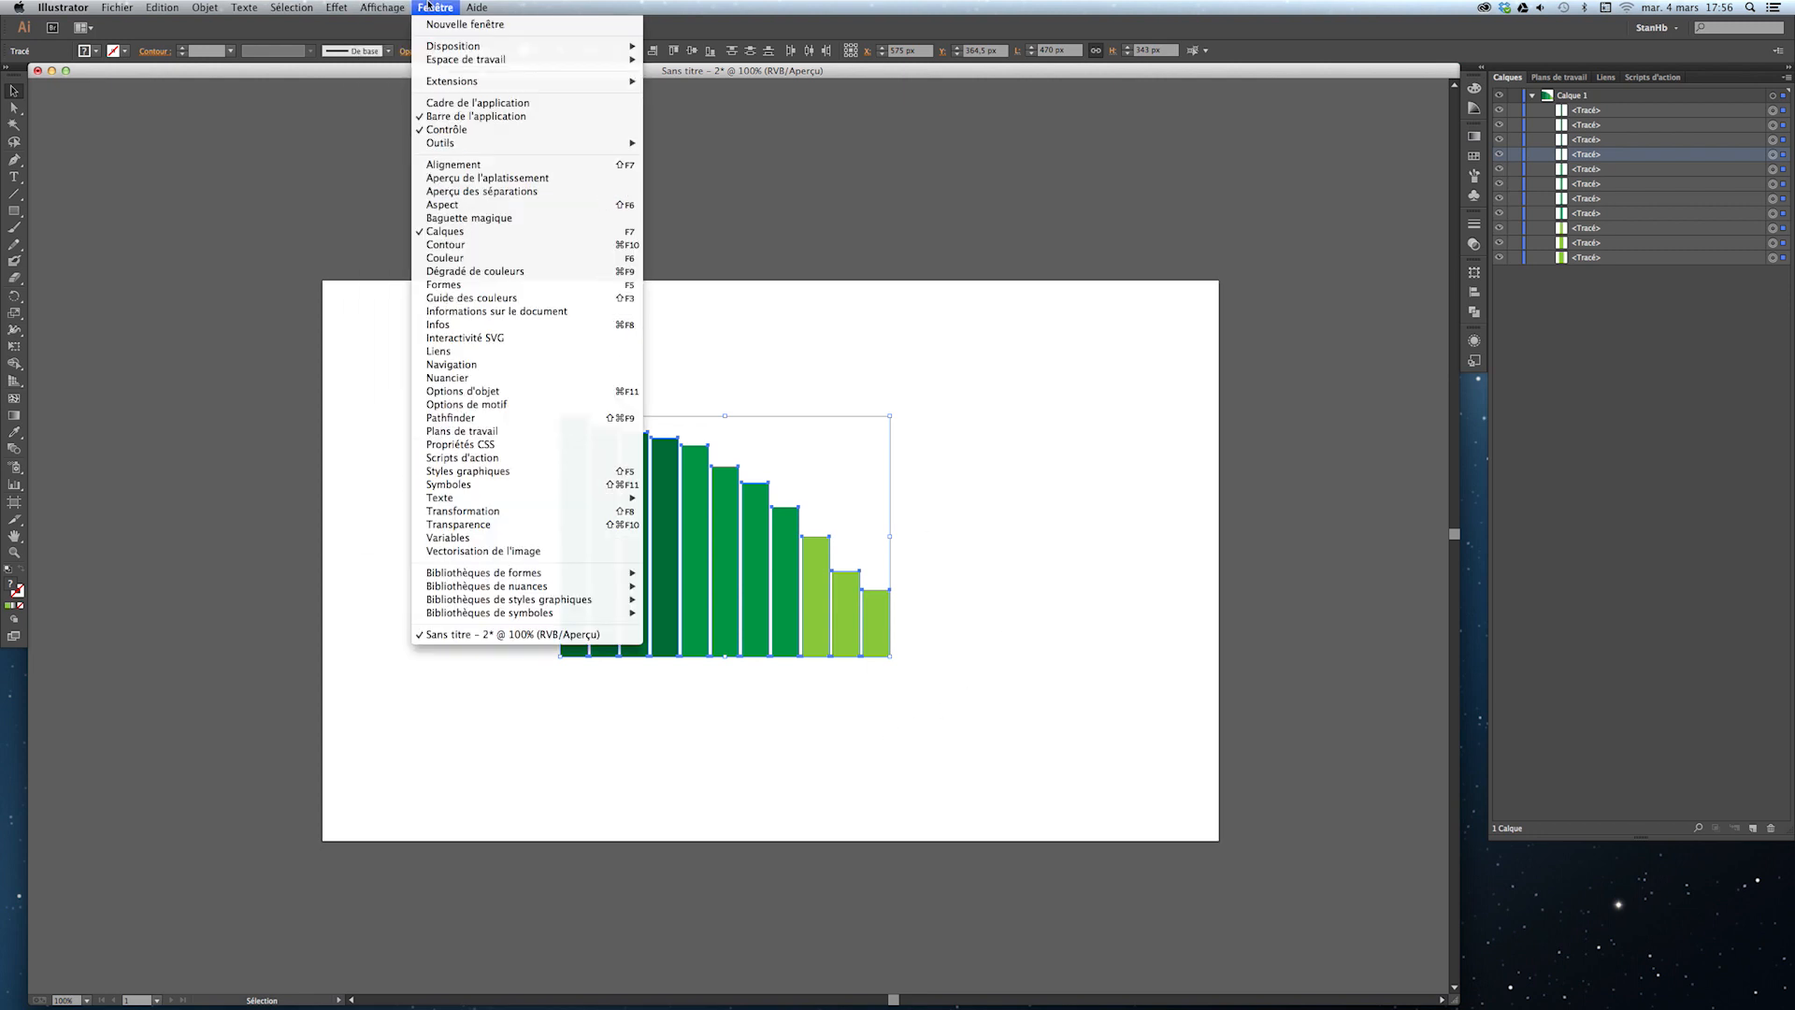
left_click(1481, 297)
left_click(1481, 296)
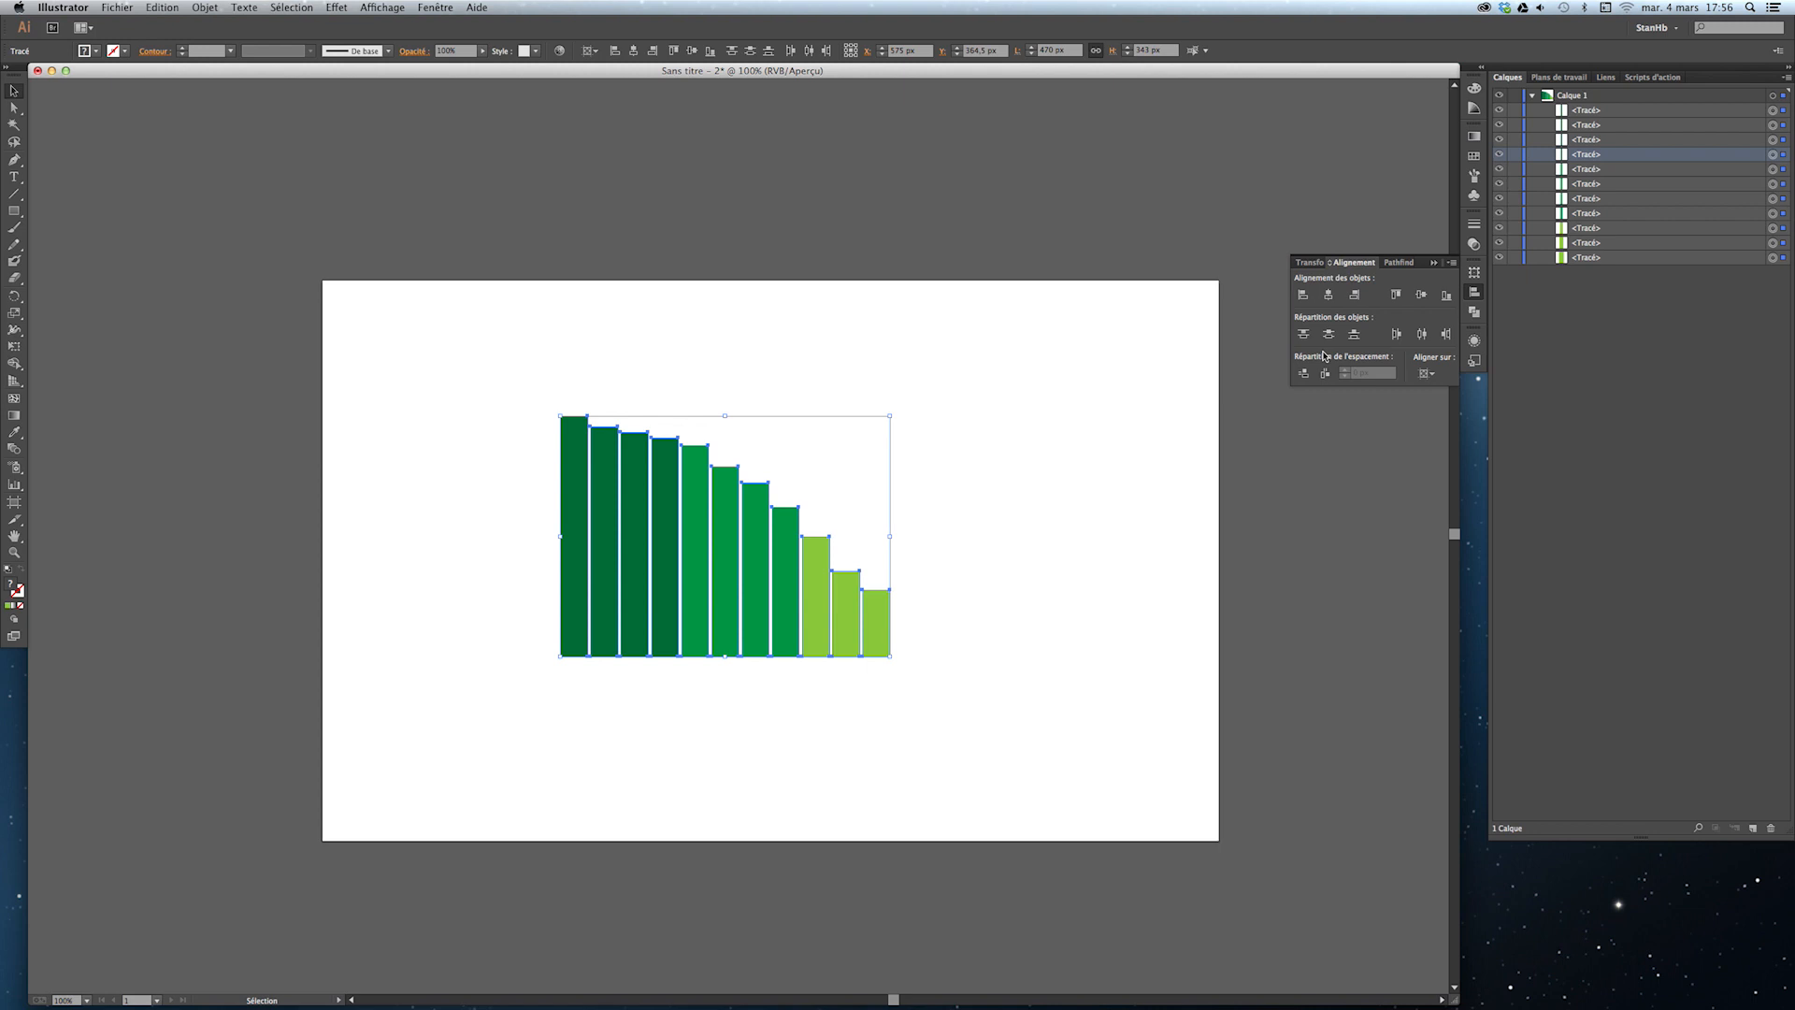
left_click(1427, 373)
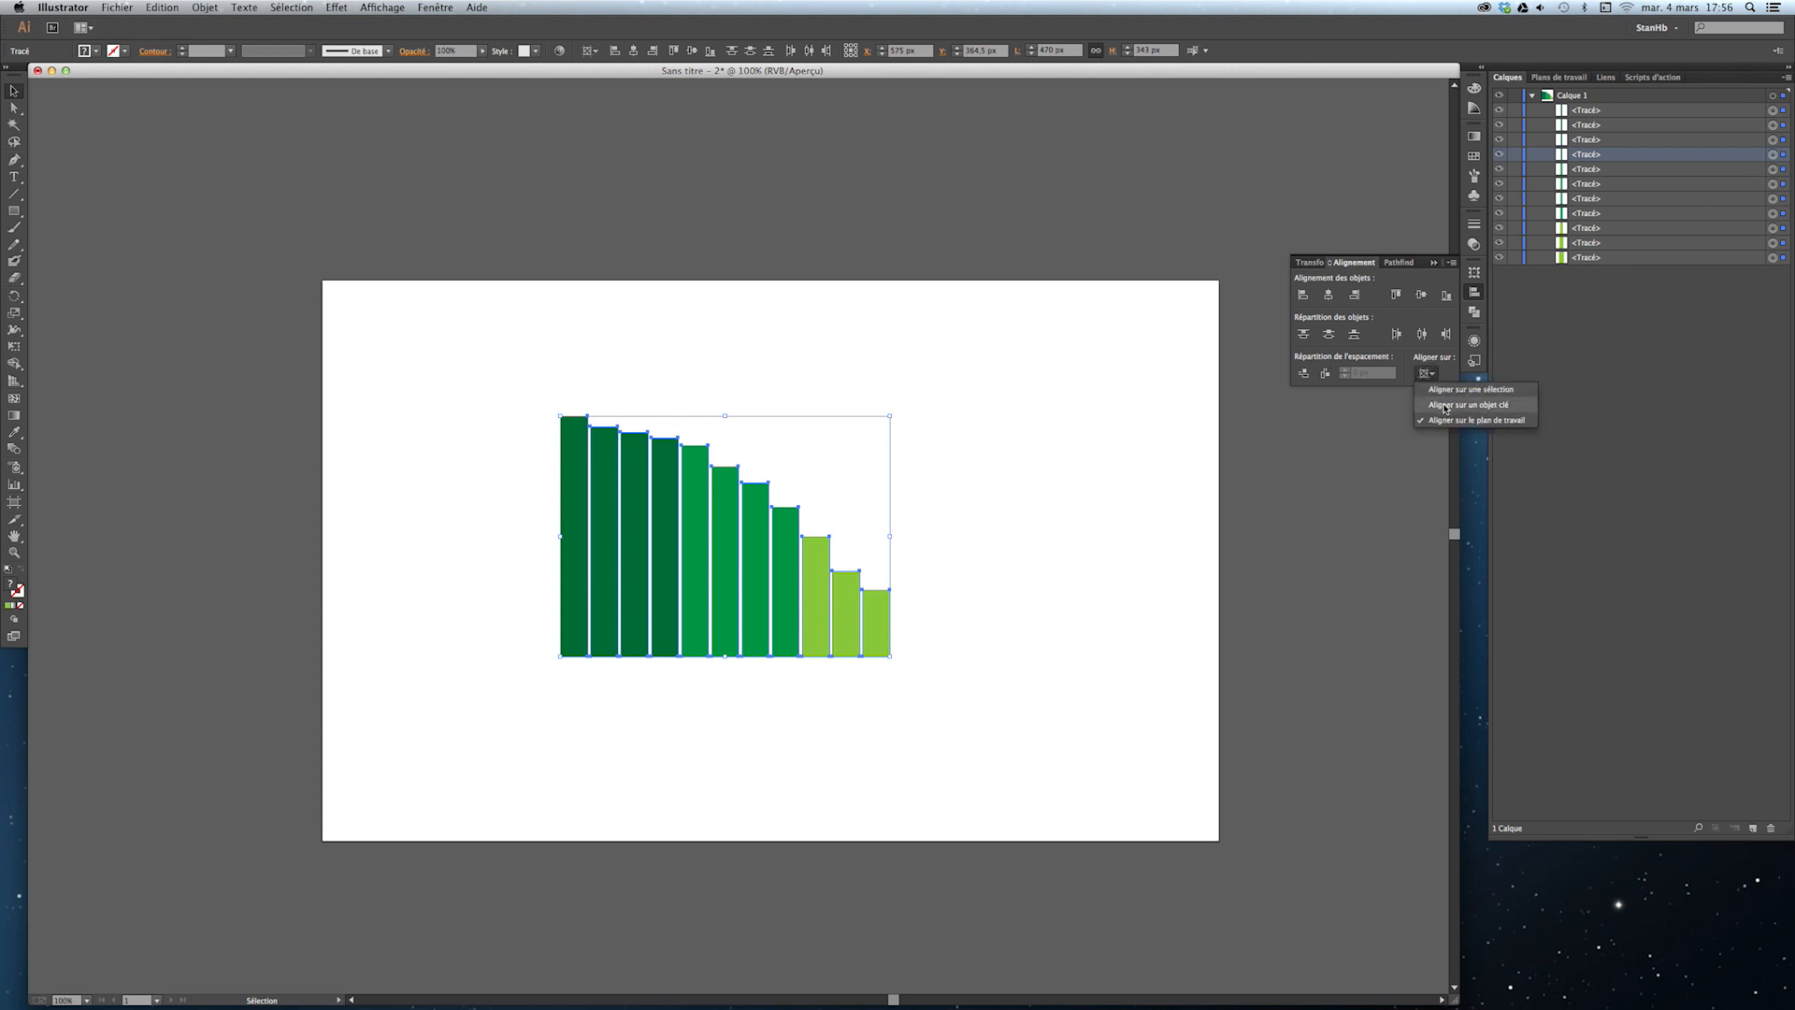
left_click(1444, 406)
left_click(574, 439)
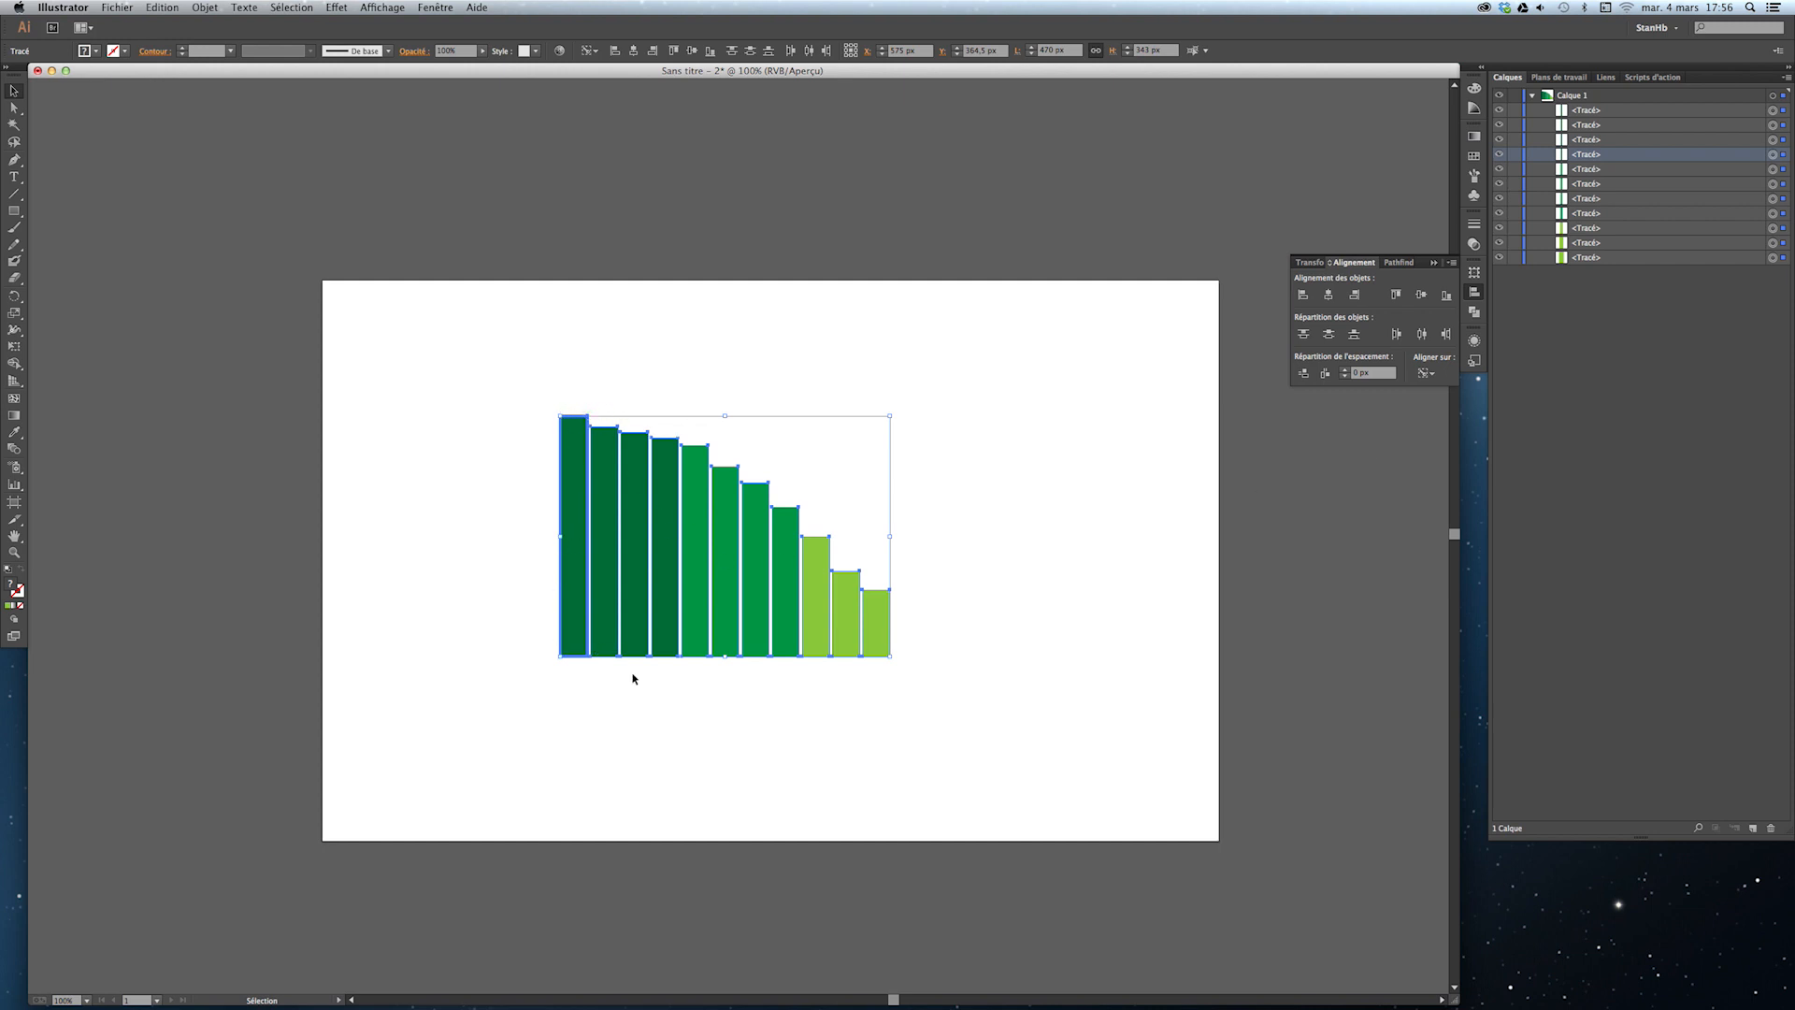
Try the shortest, eighth and fifth bars as the key object.
left_click(877, 622)
left_click(781, 619)
left_click(697, 589)
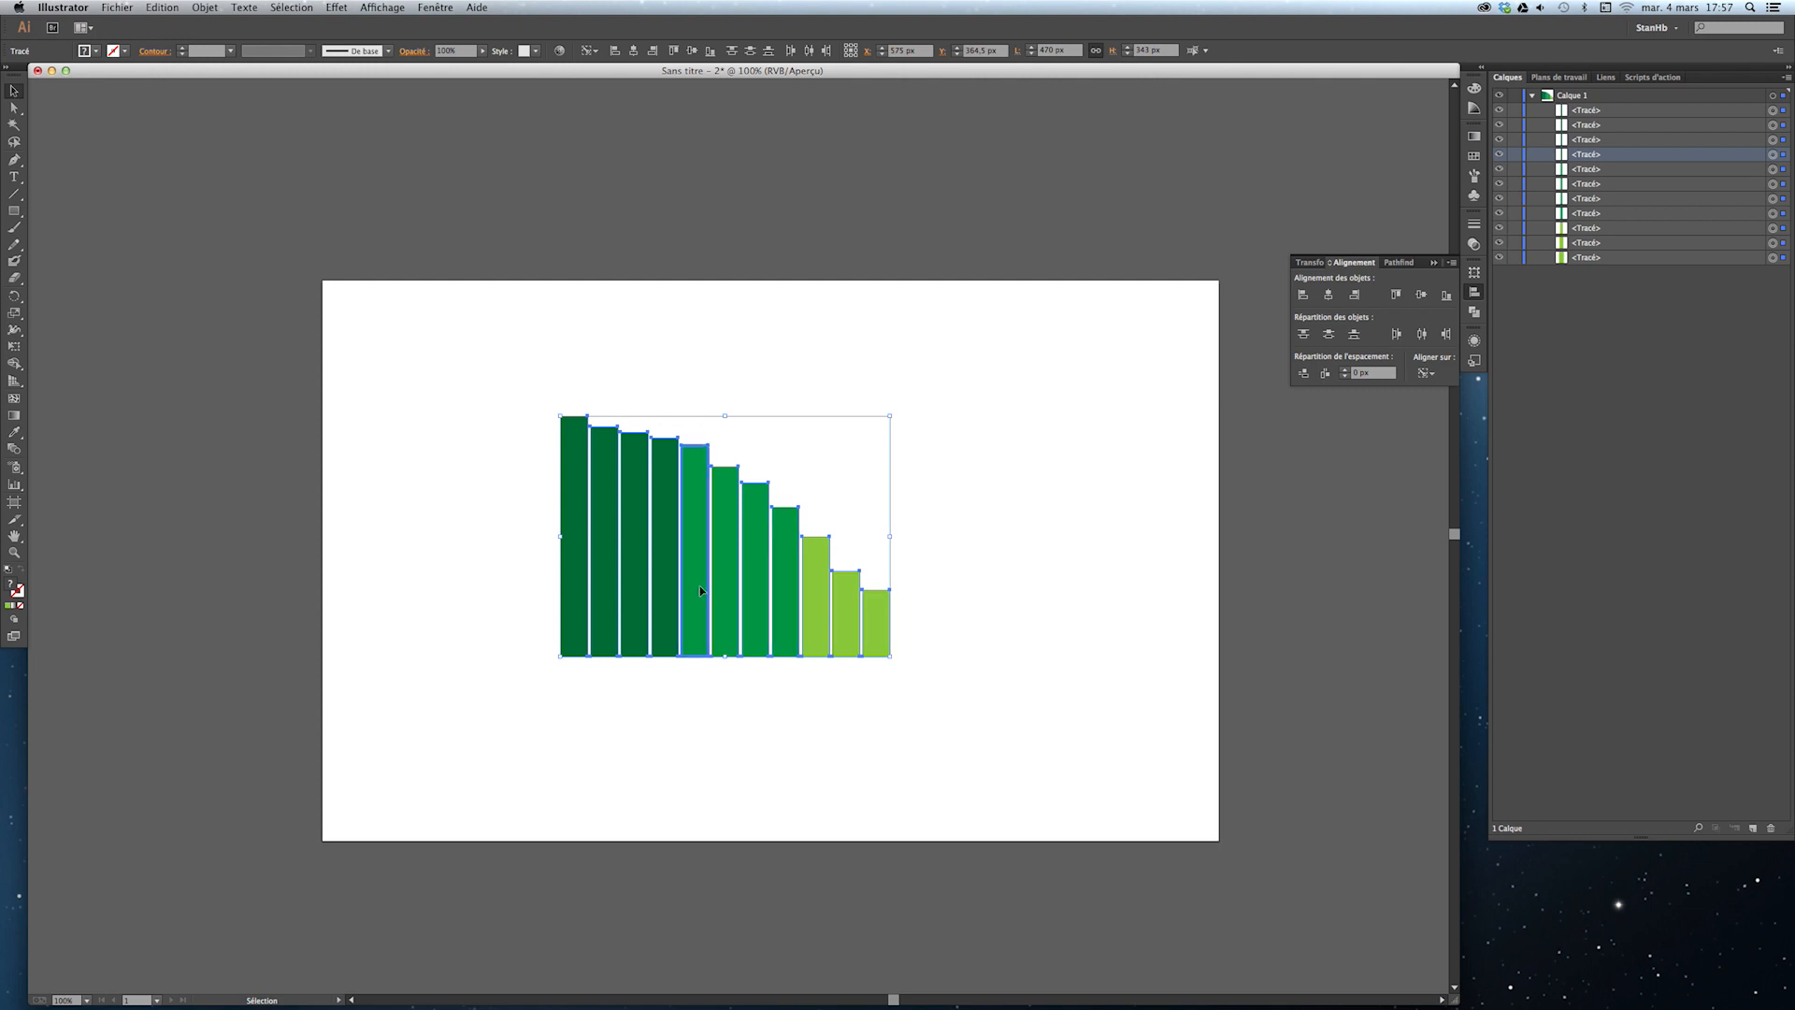
Make the tallest bar the key object, distribute the bars horizontally with 0 px spacing, and clear the selection.
left_click_drag(577, 555, 578, 561)
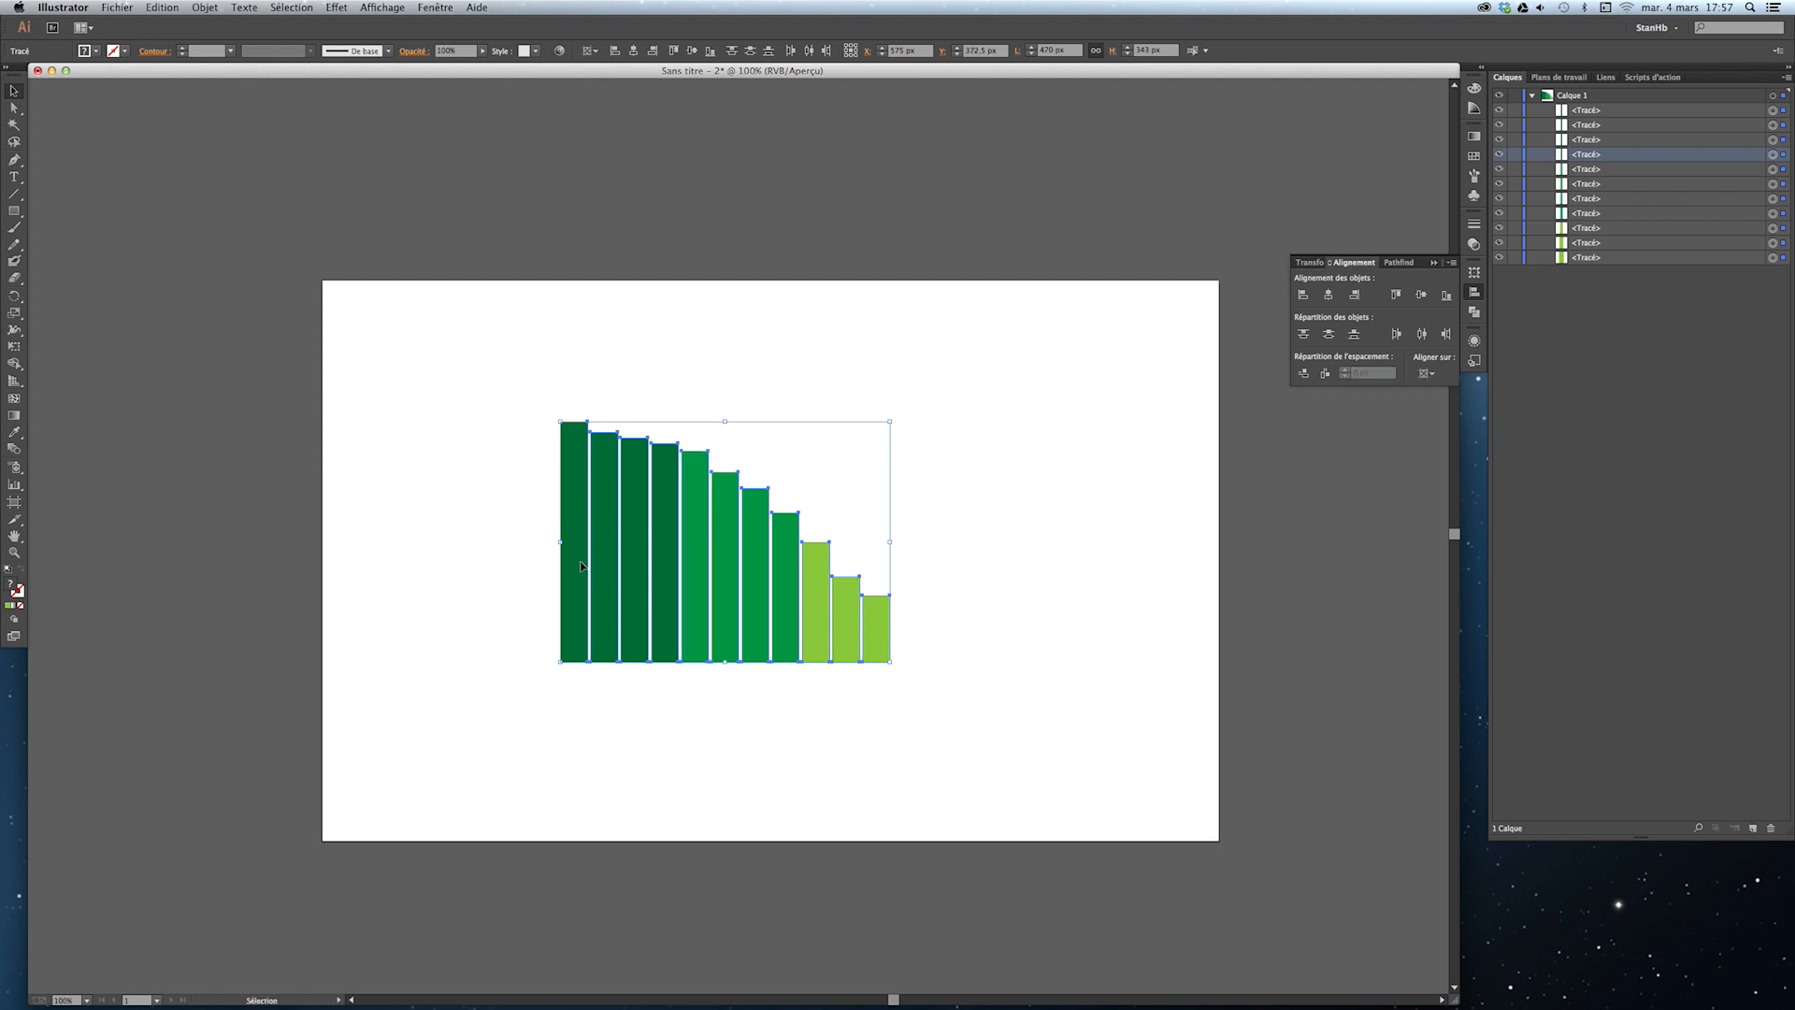
left_click(577, 564)
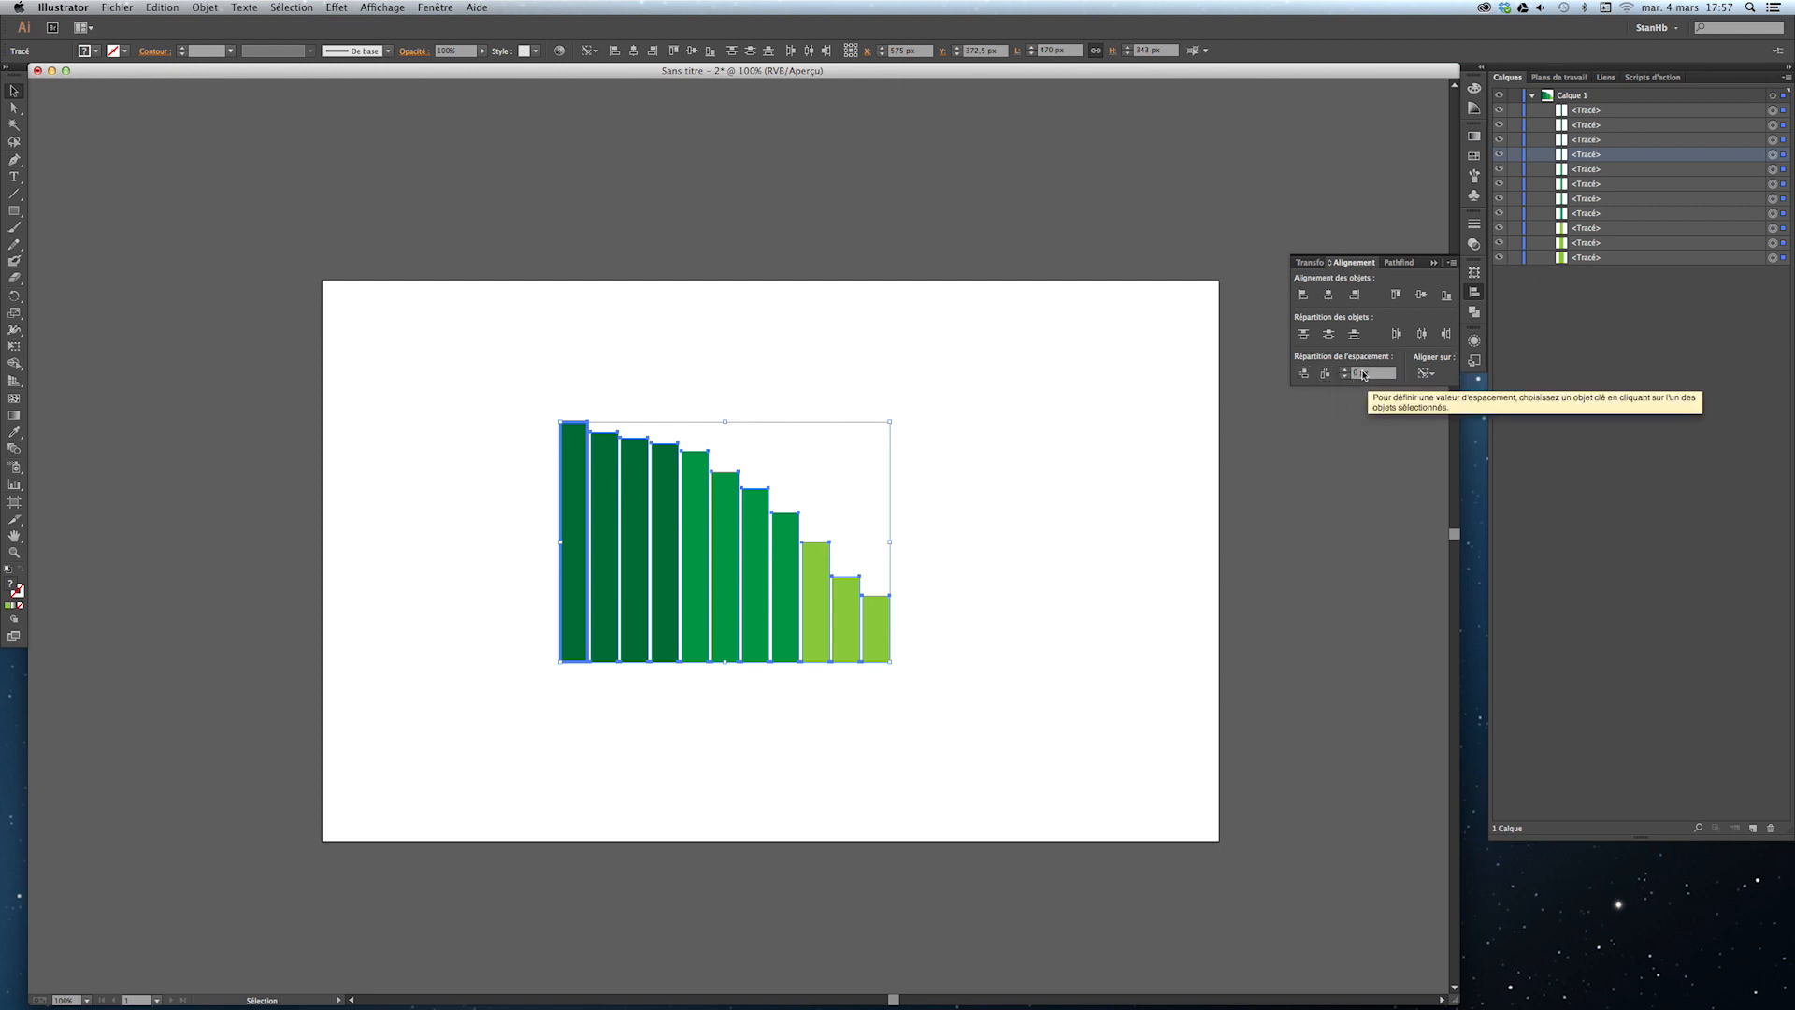
left_click(1325, 373)
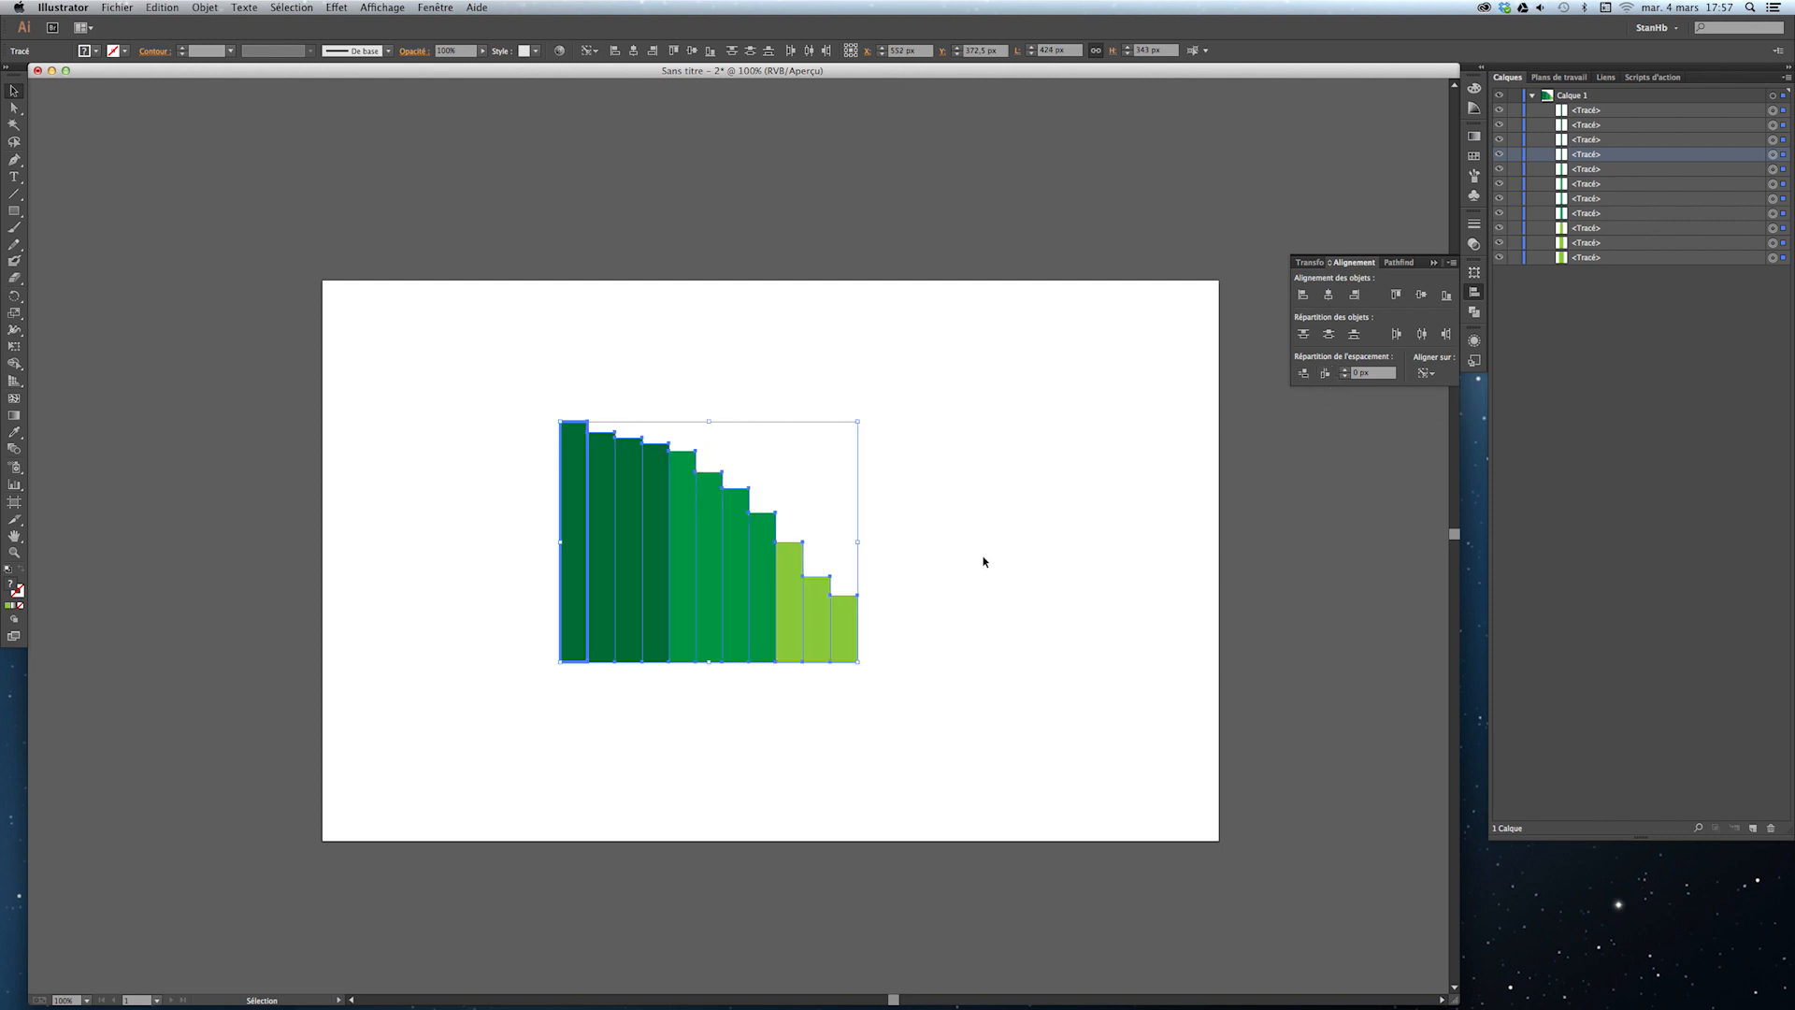
left_click(1001, 760)
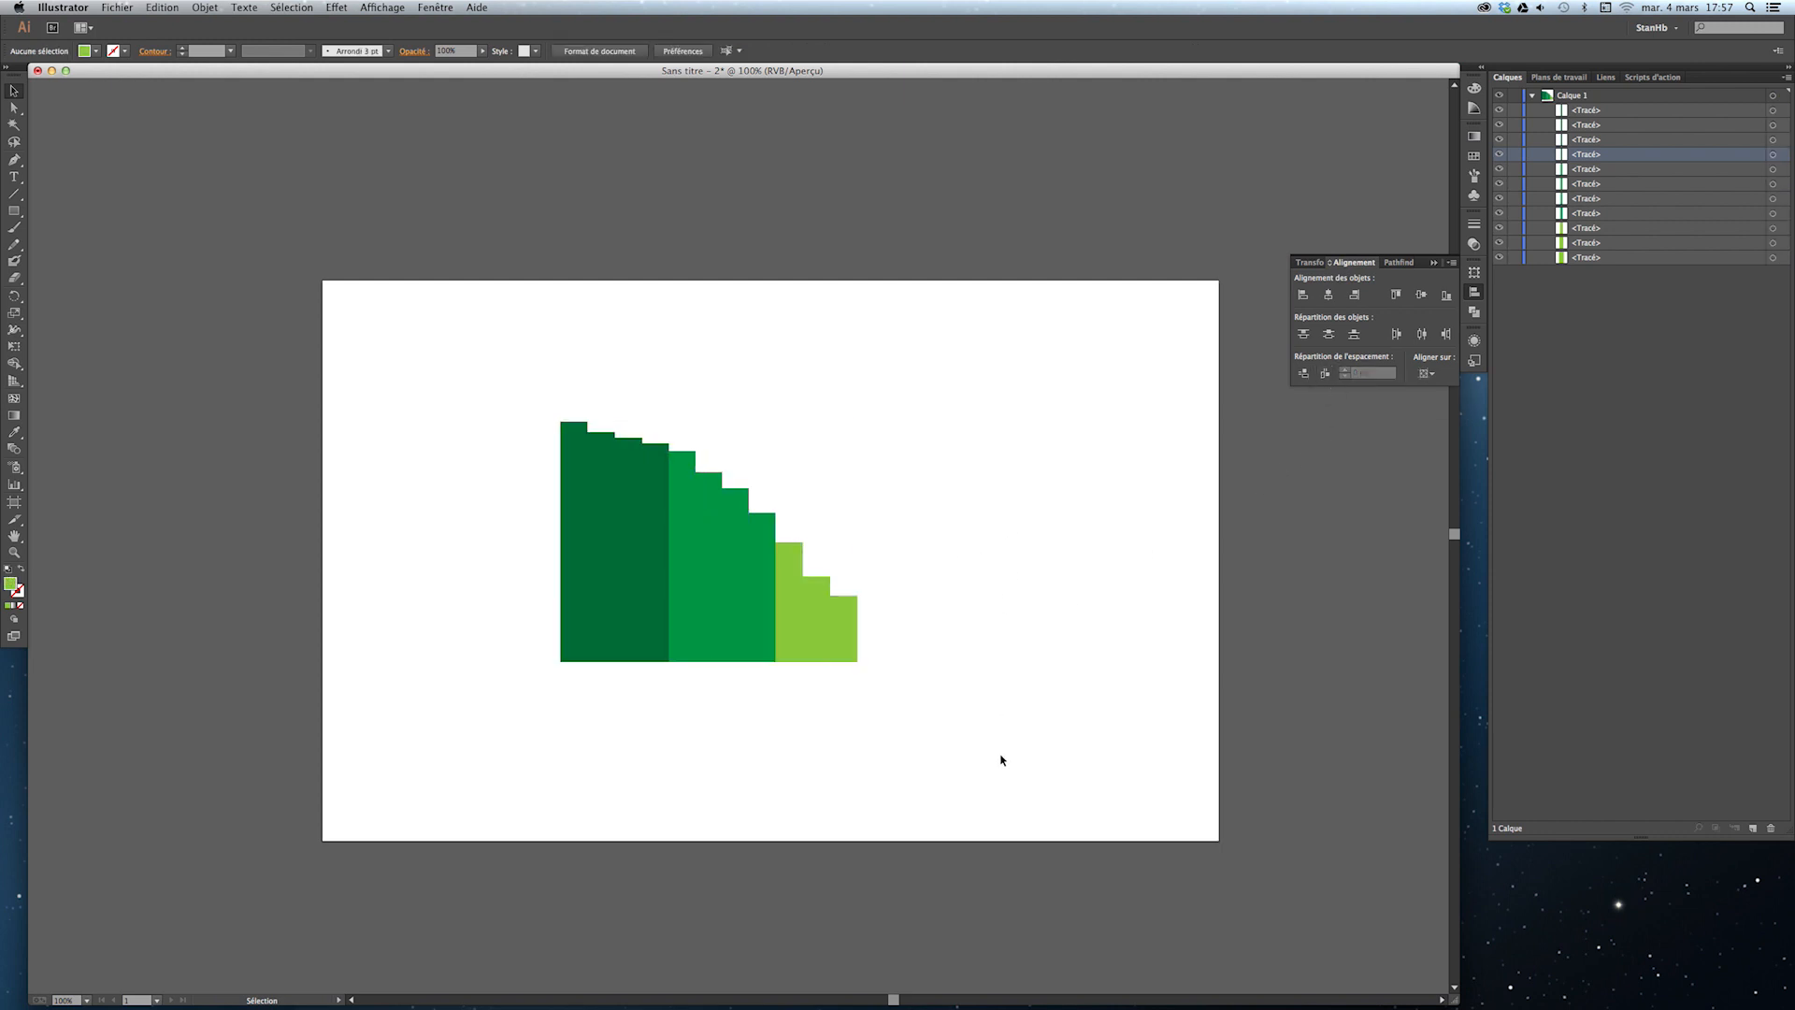
left_click(1433, 263)
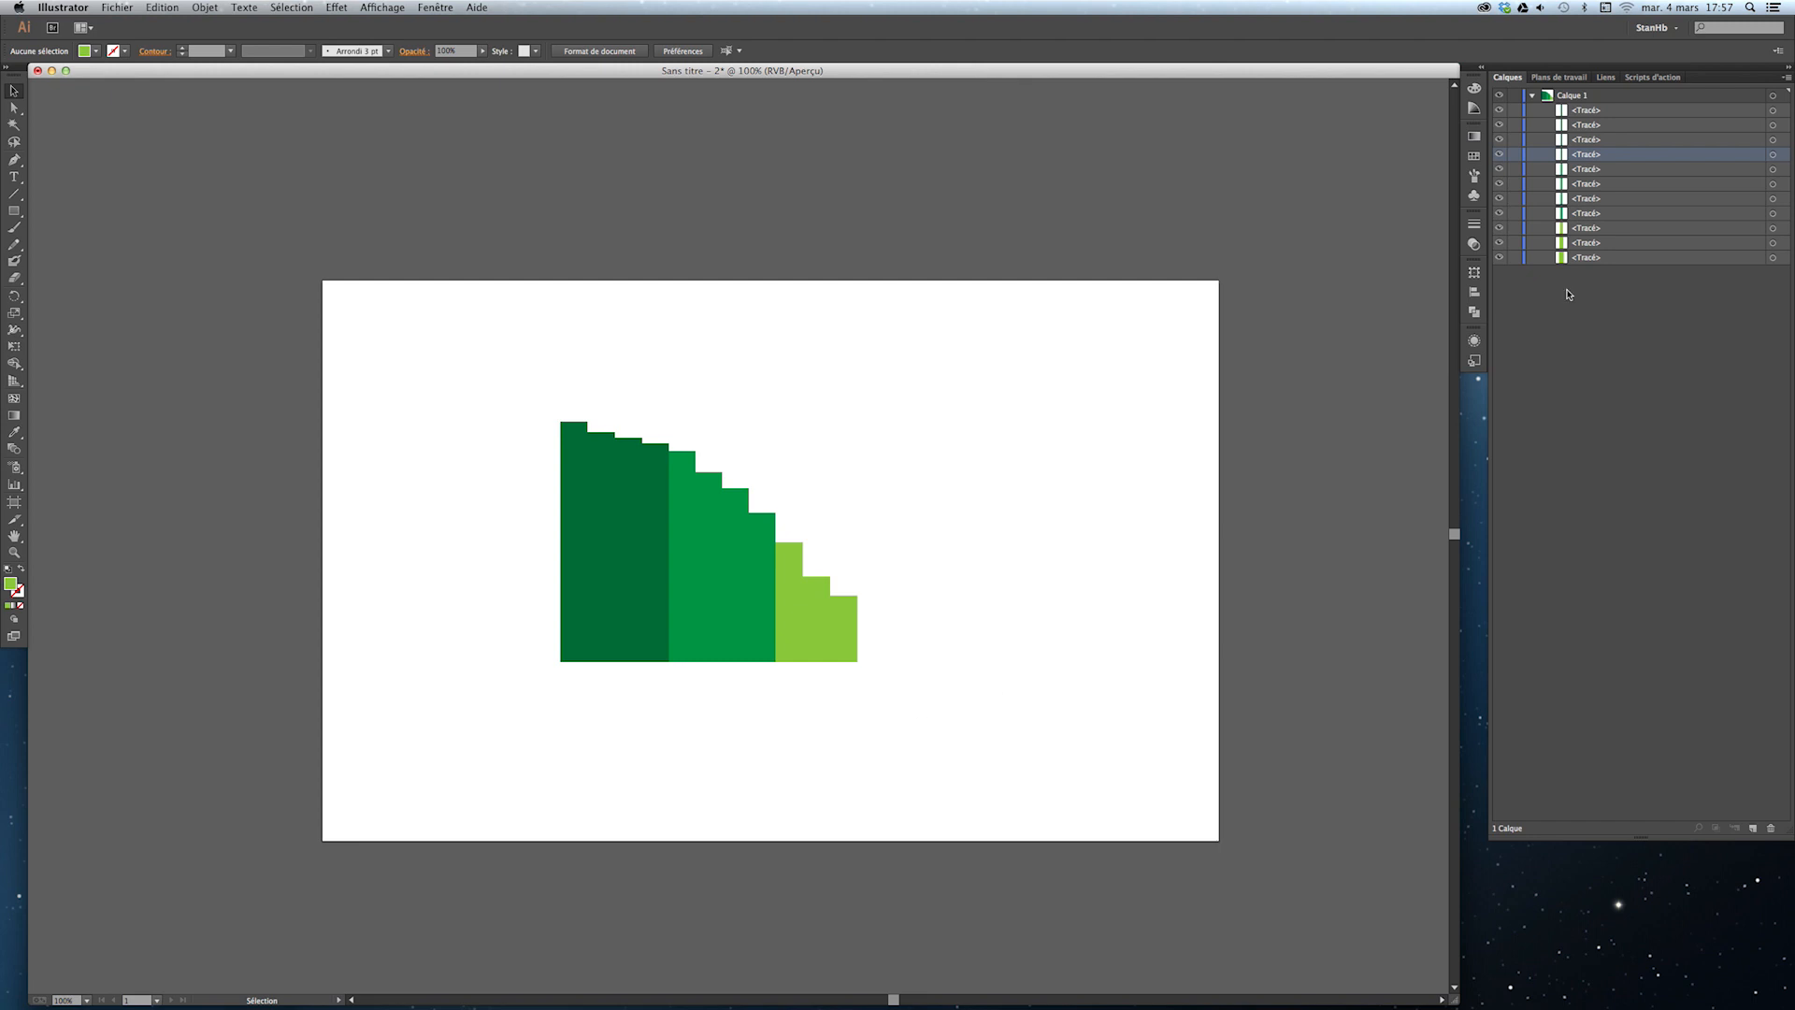
Target everything in Calque 1 and start an envelope distortion made from a warp.
left_click(1773, 95)
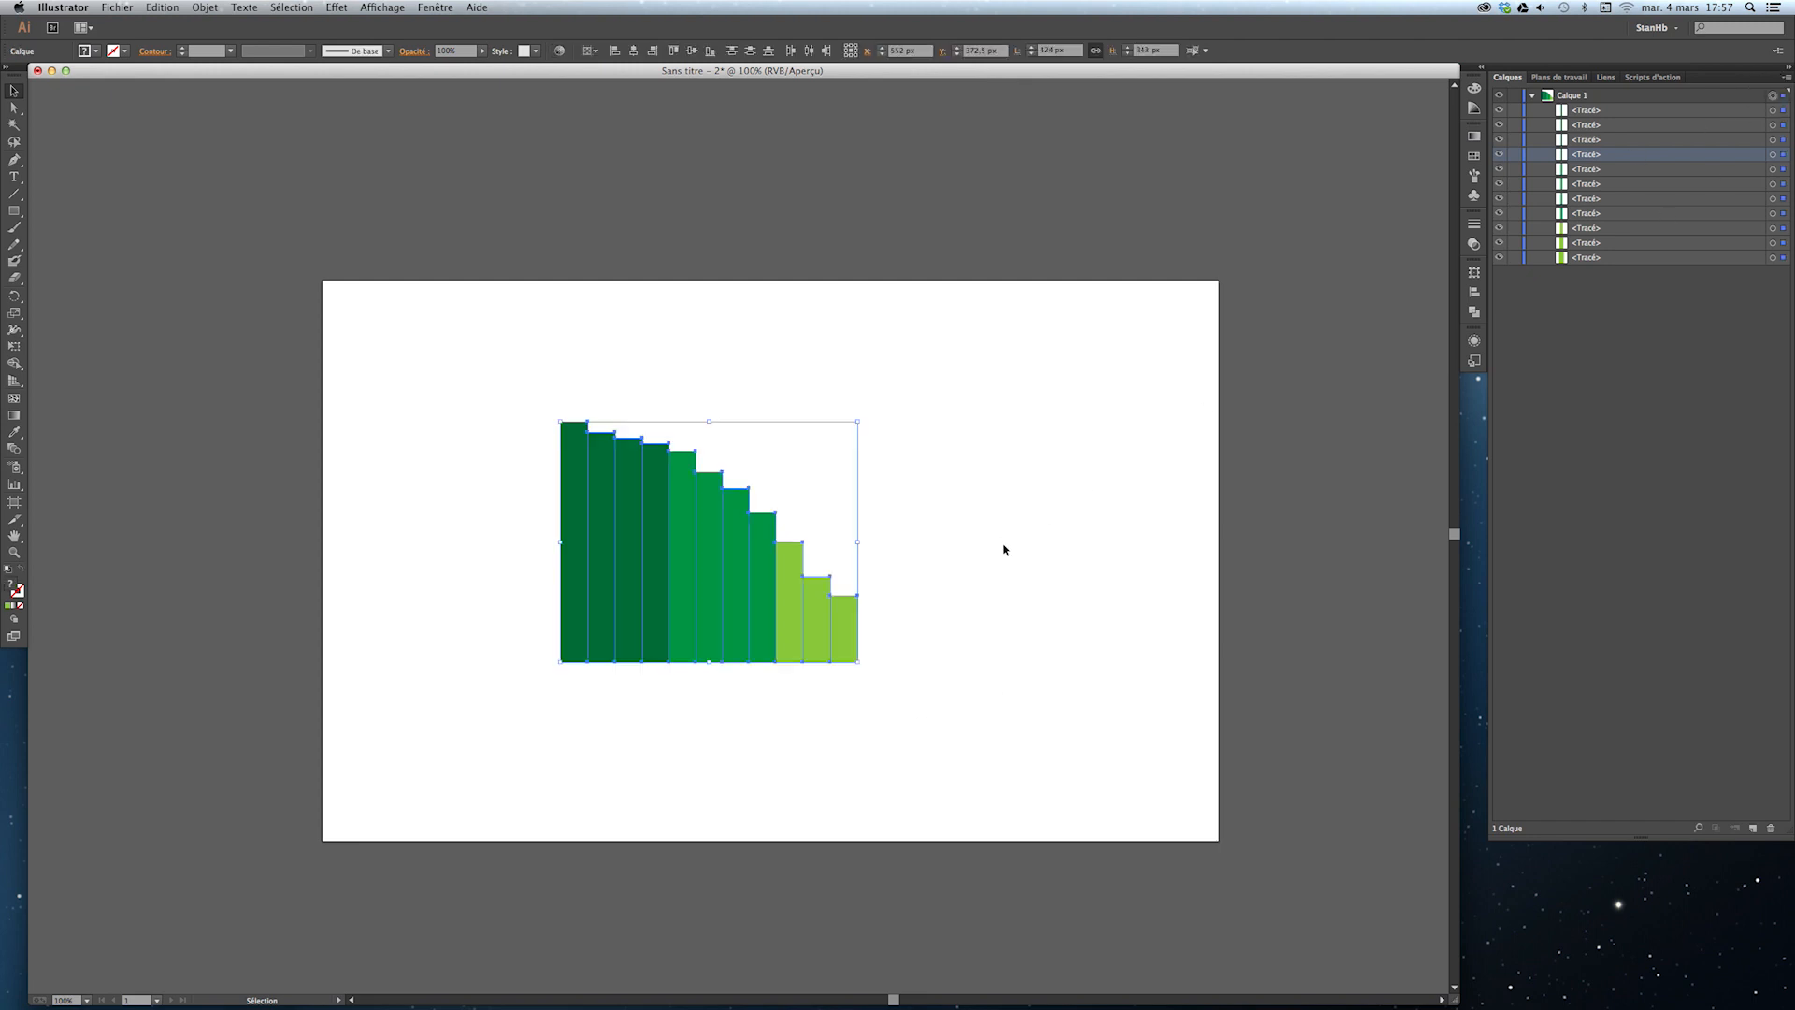
left_click(212, 8)
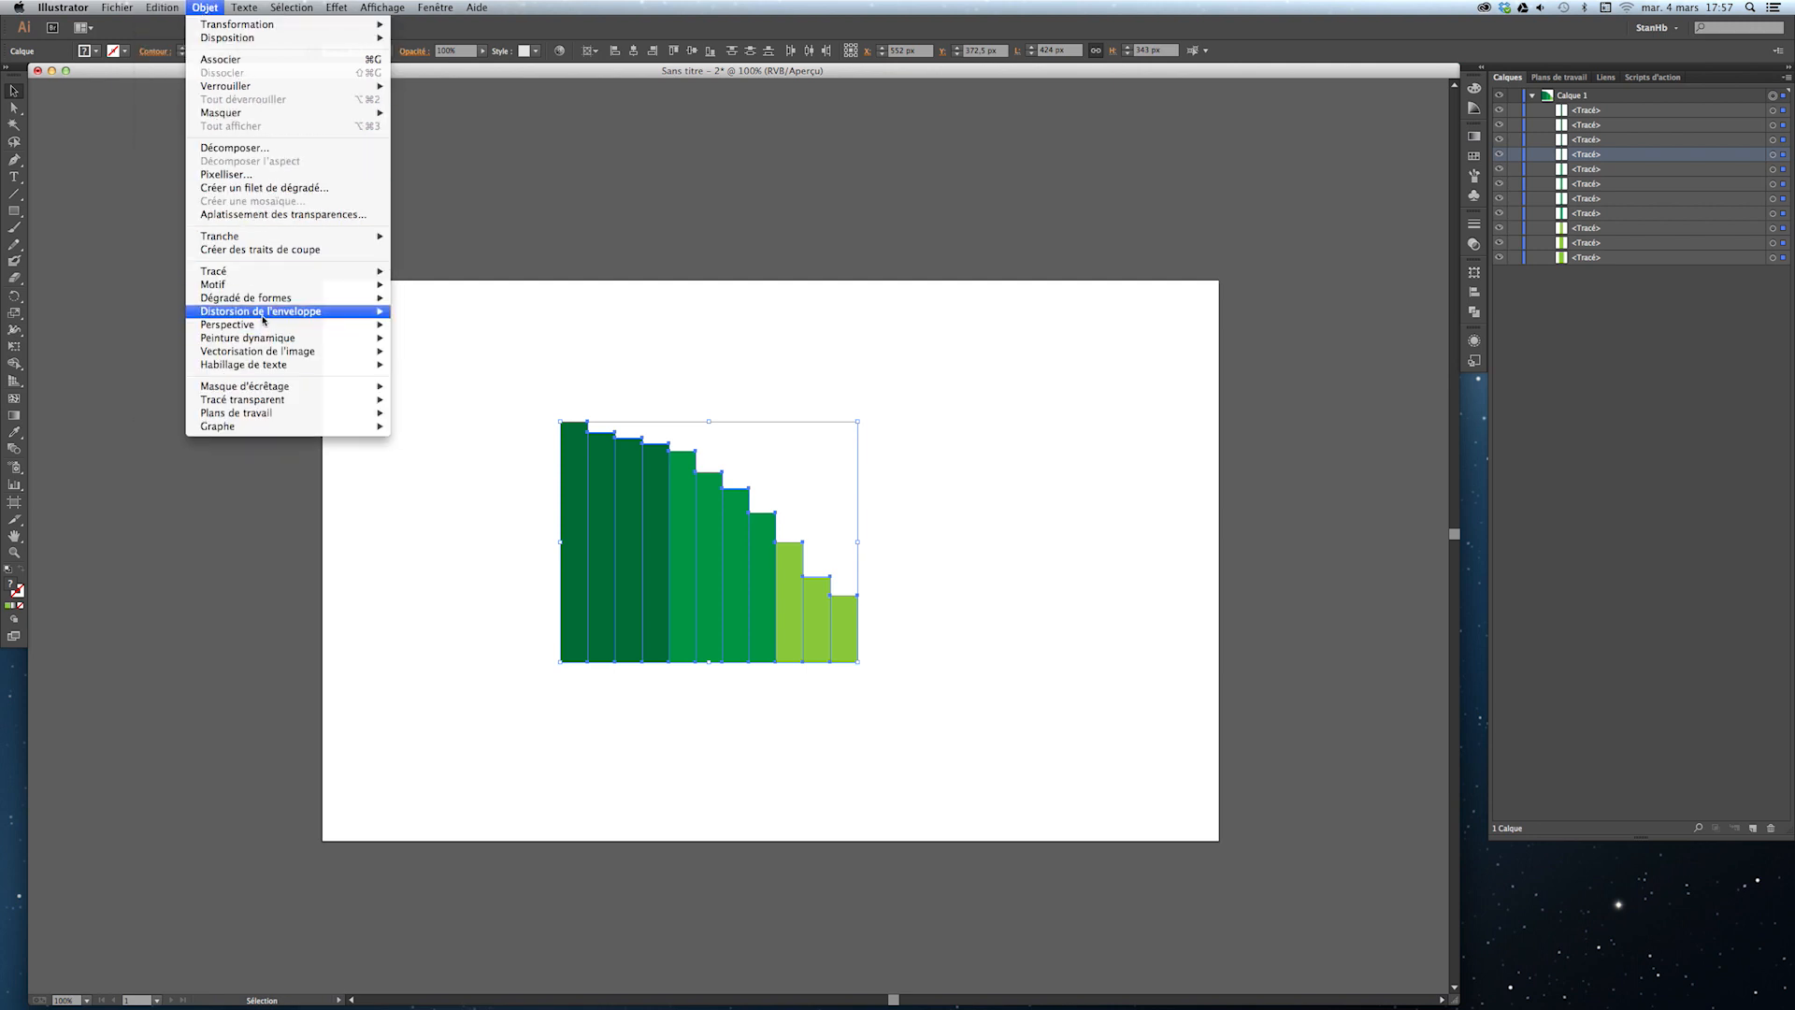
mouse_move(262, 315)
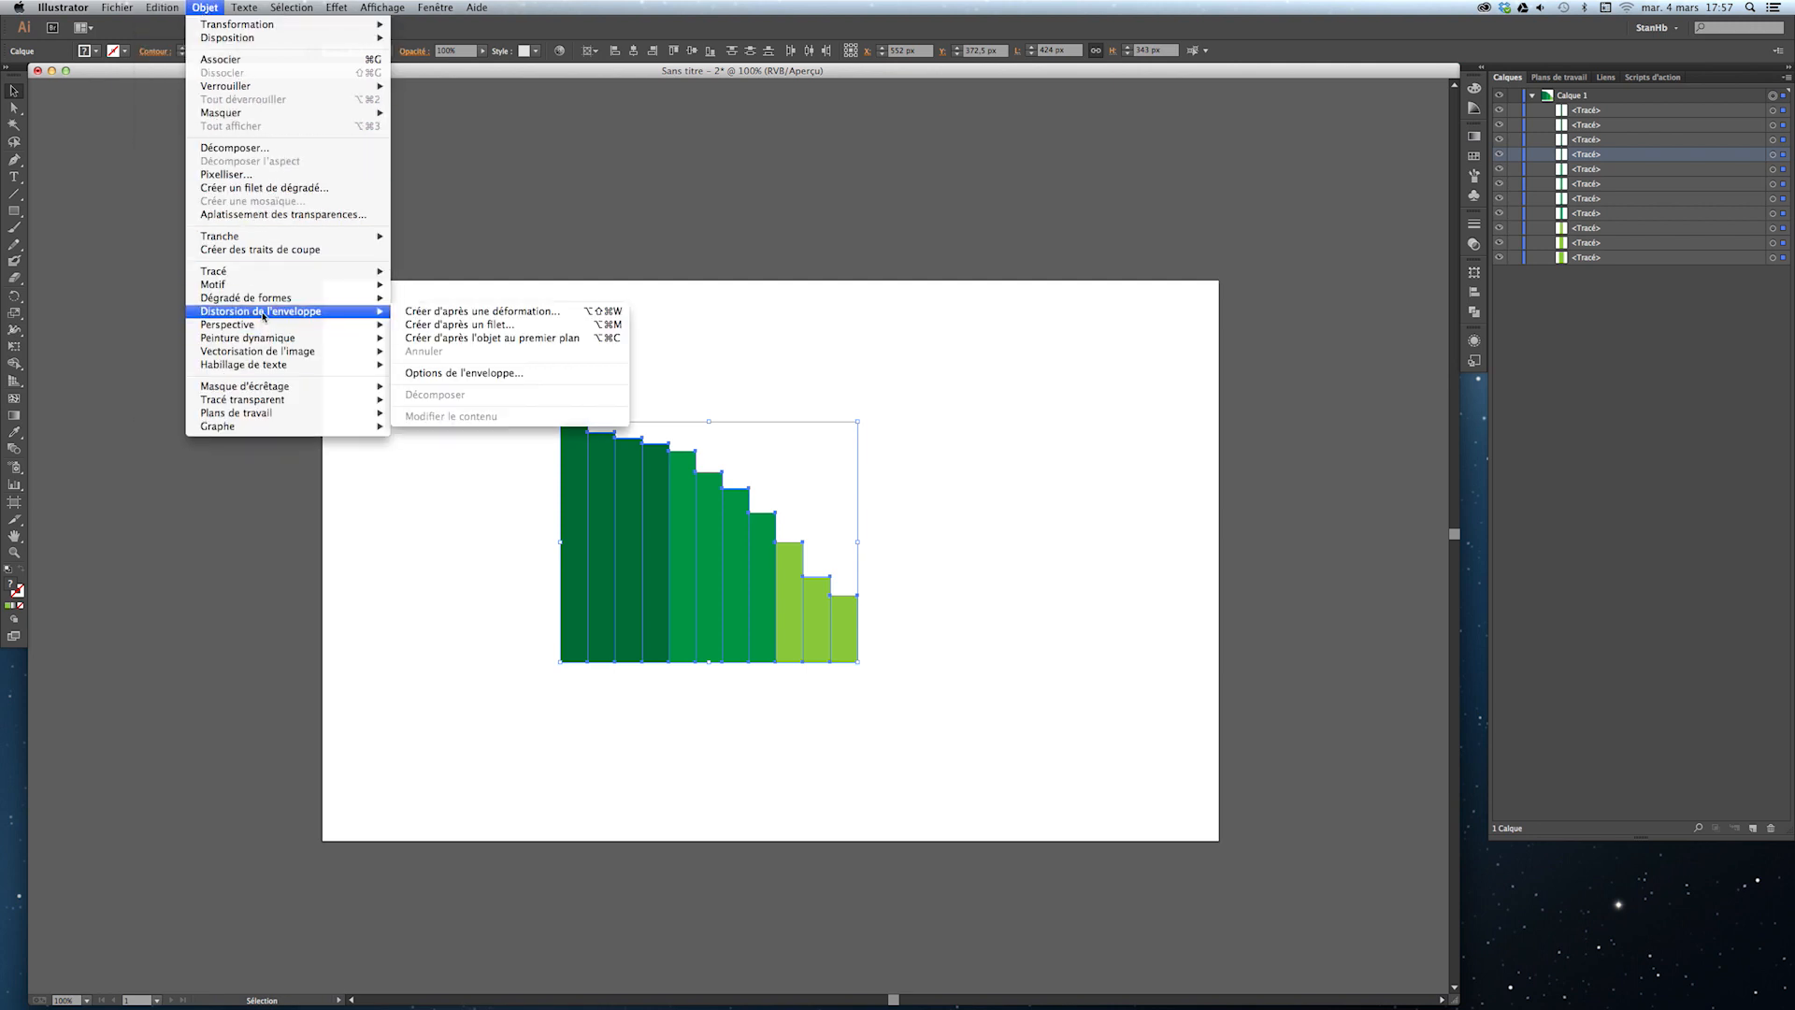
left_click(418, 312)
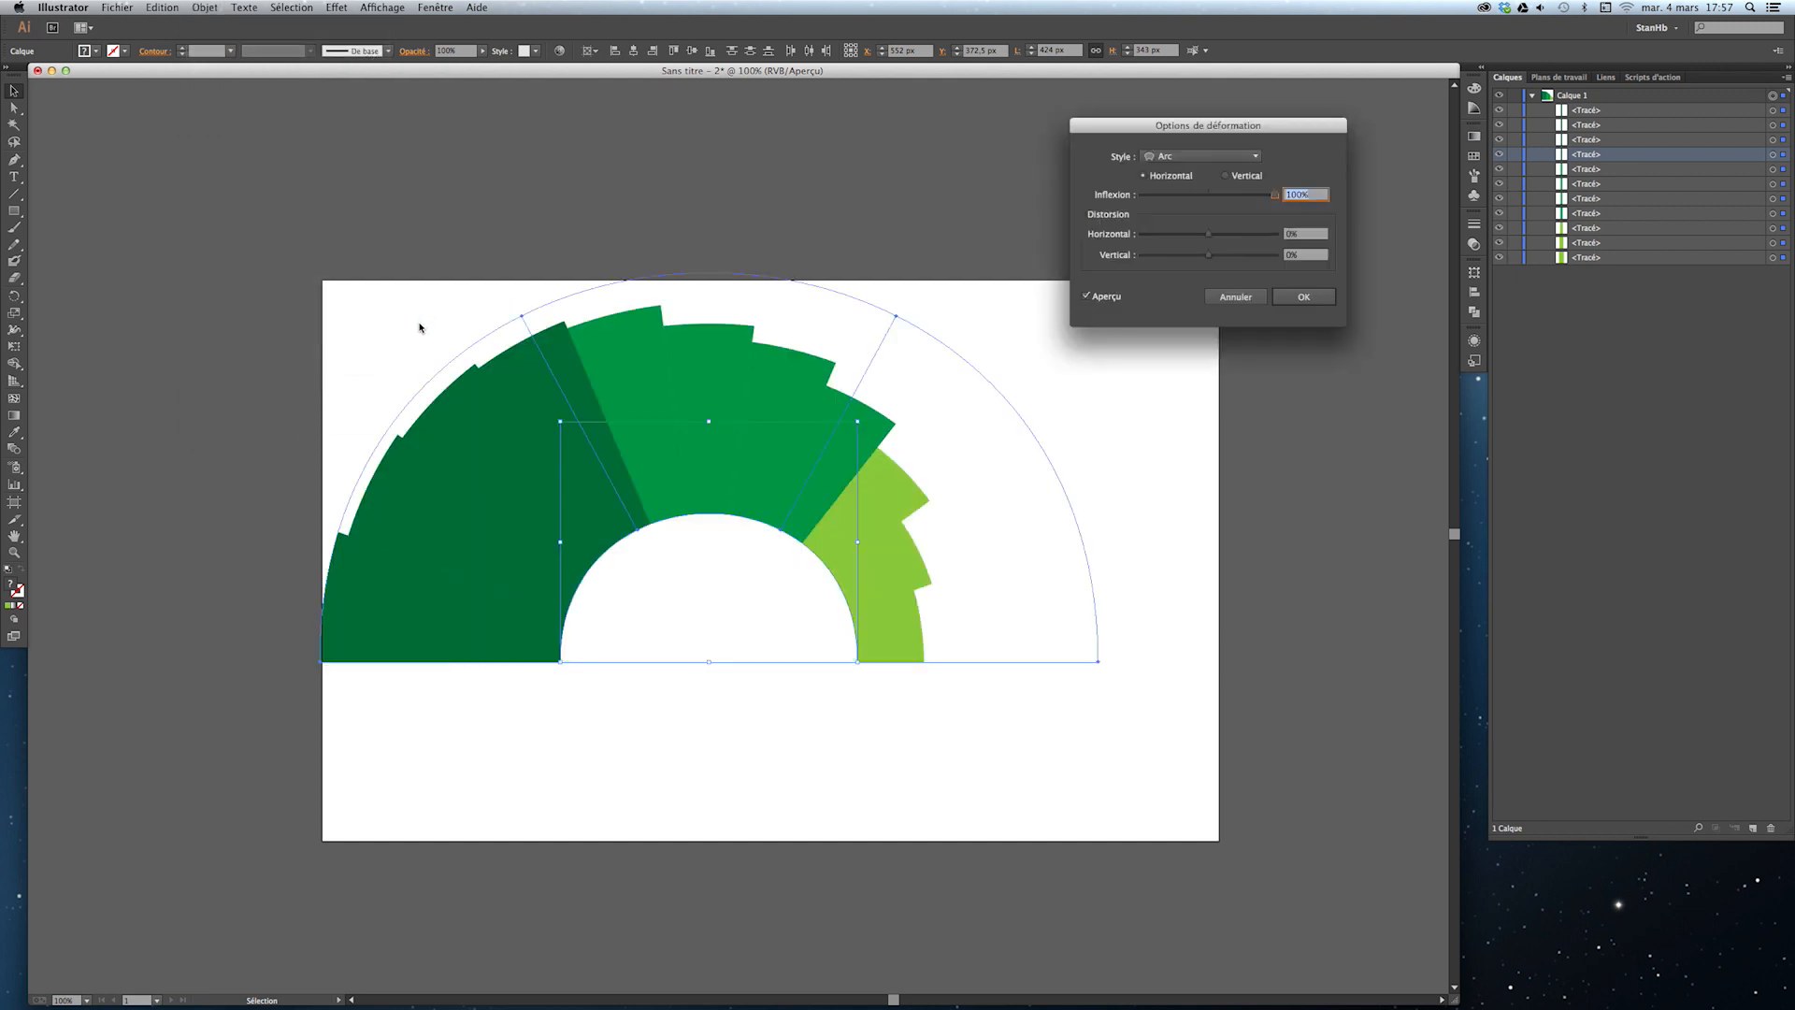
left_click_drag(1141, 128, 1202, 209)
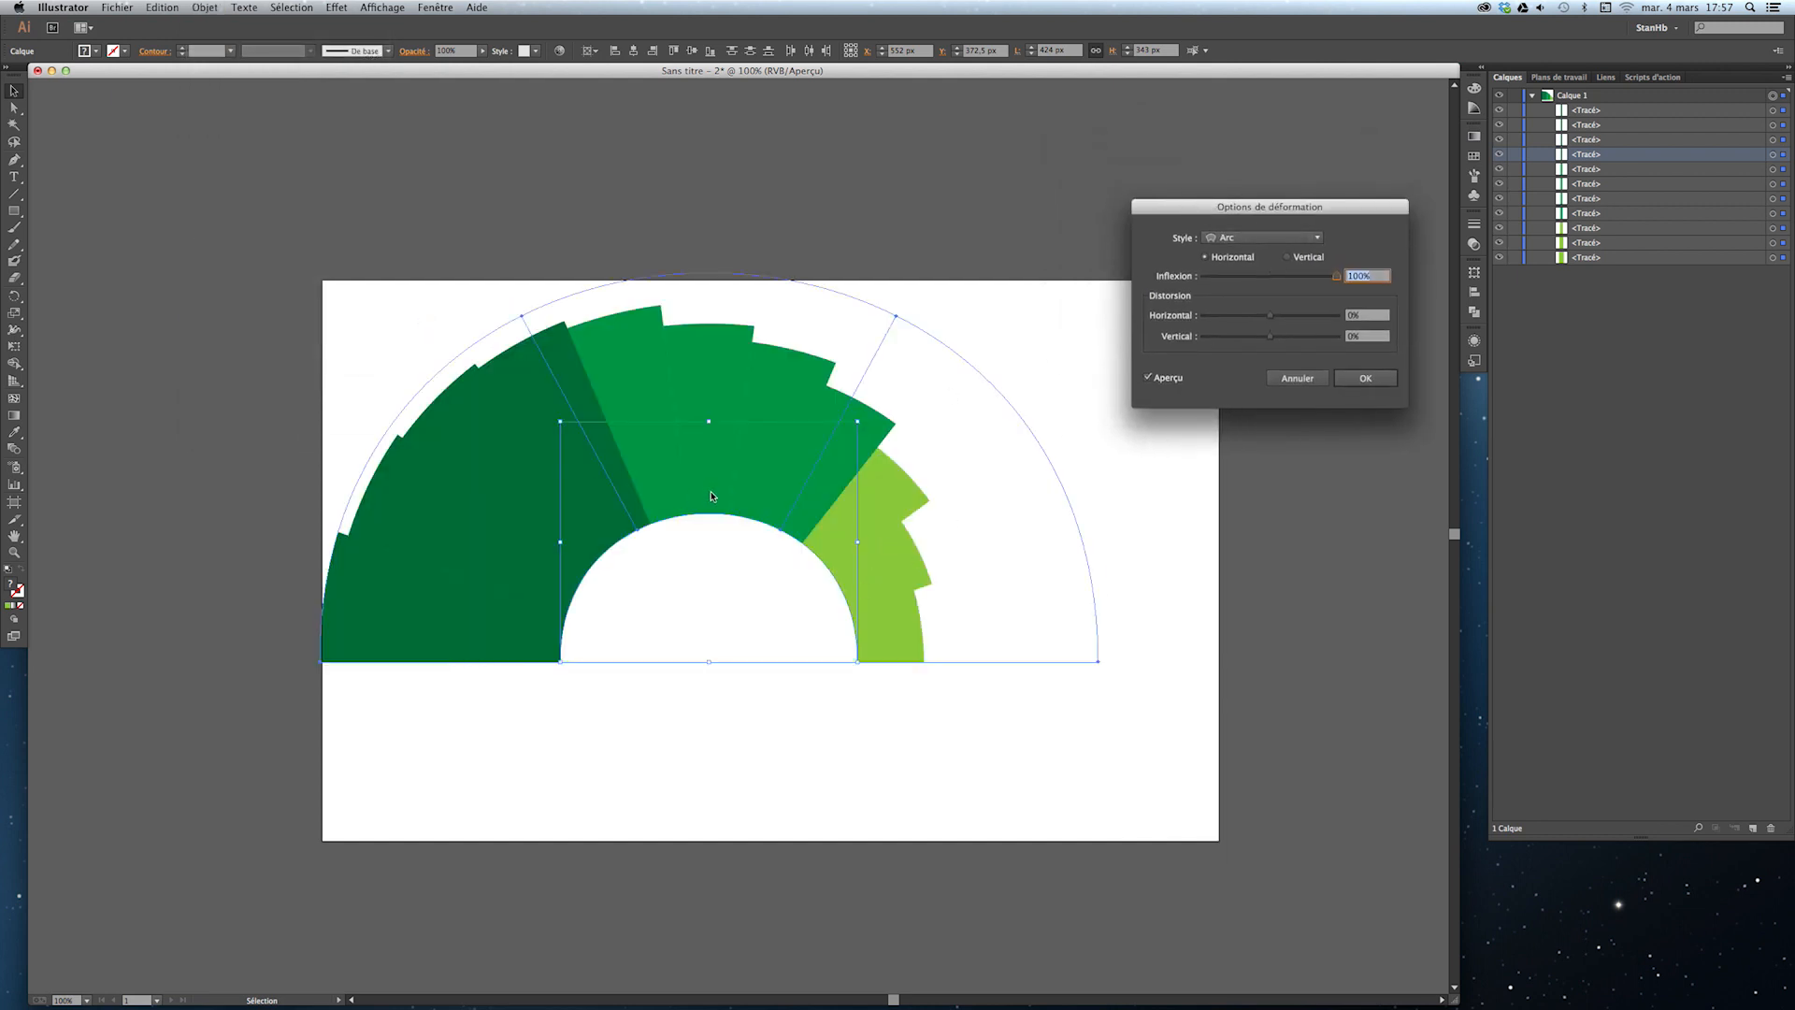
Try the Arc, Dilatation and Drapeau warp styles with the inflexion lowered to 47%.
left_click(1263, 241)
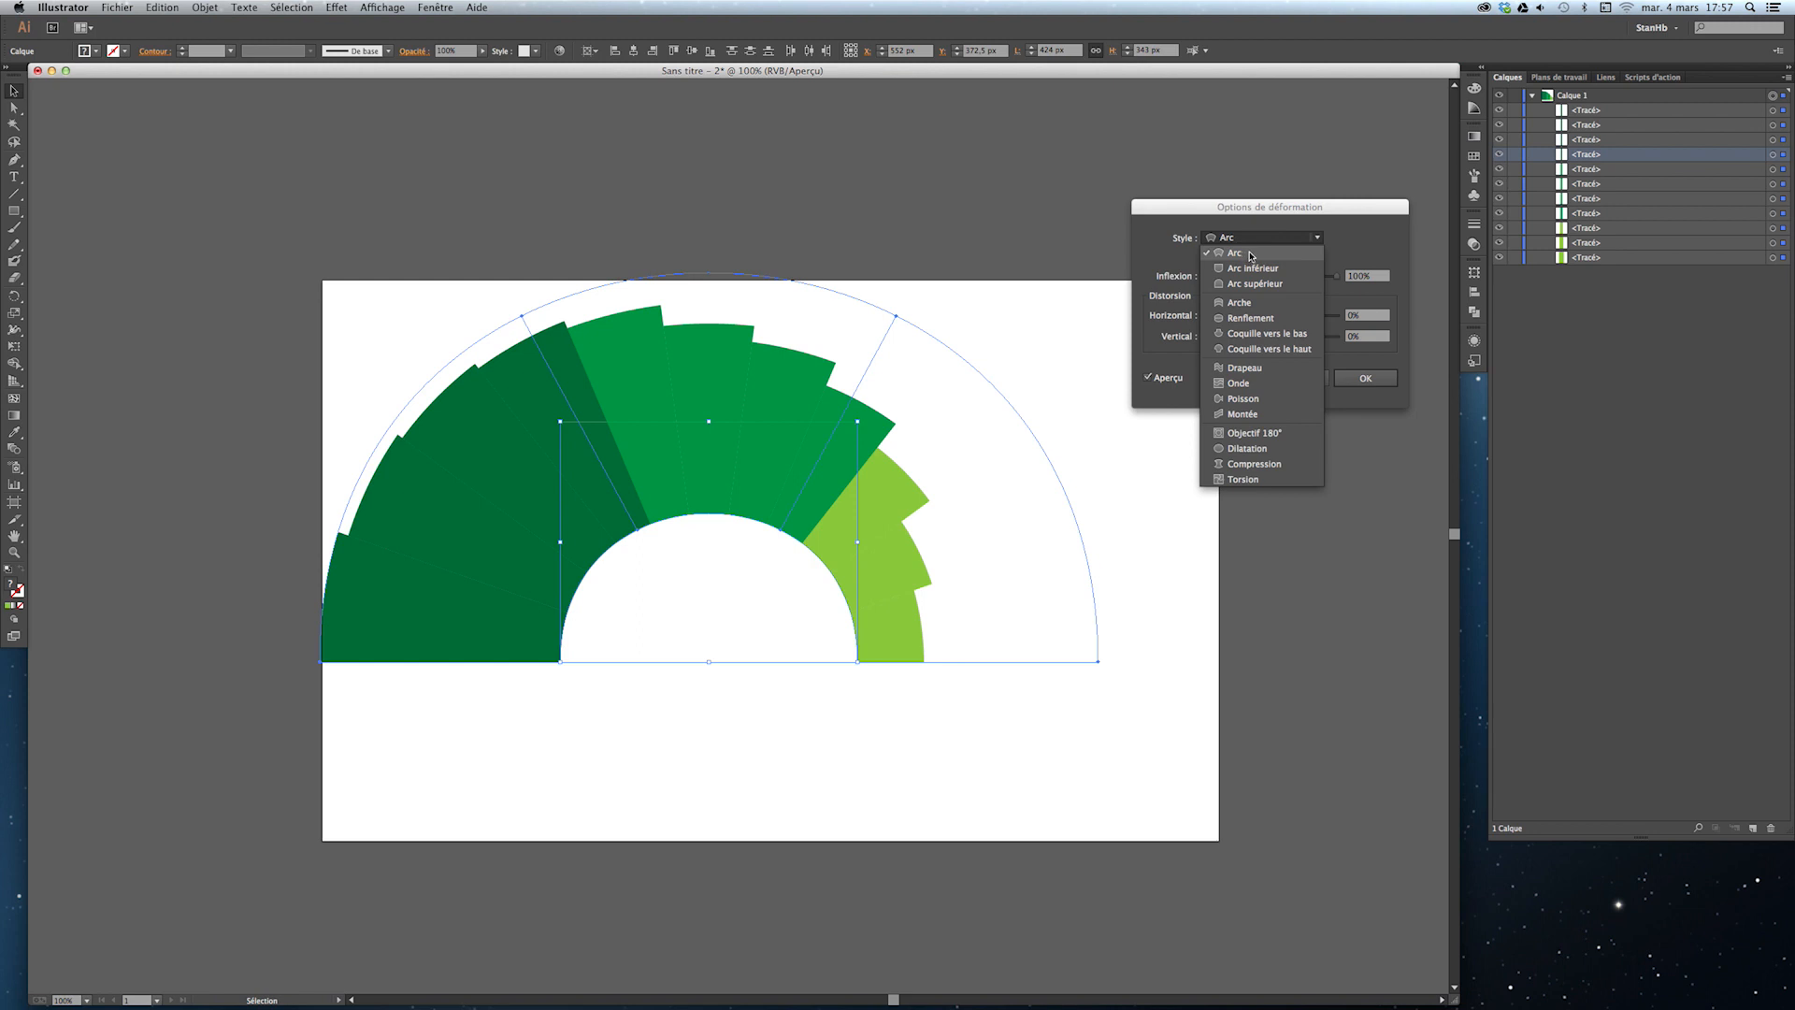
left_click(1335, 244)
left_click_drag(1337, 276, 1302, 277)
left_click(1267, 240)
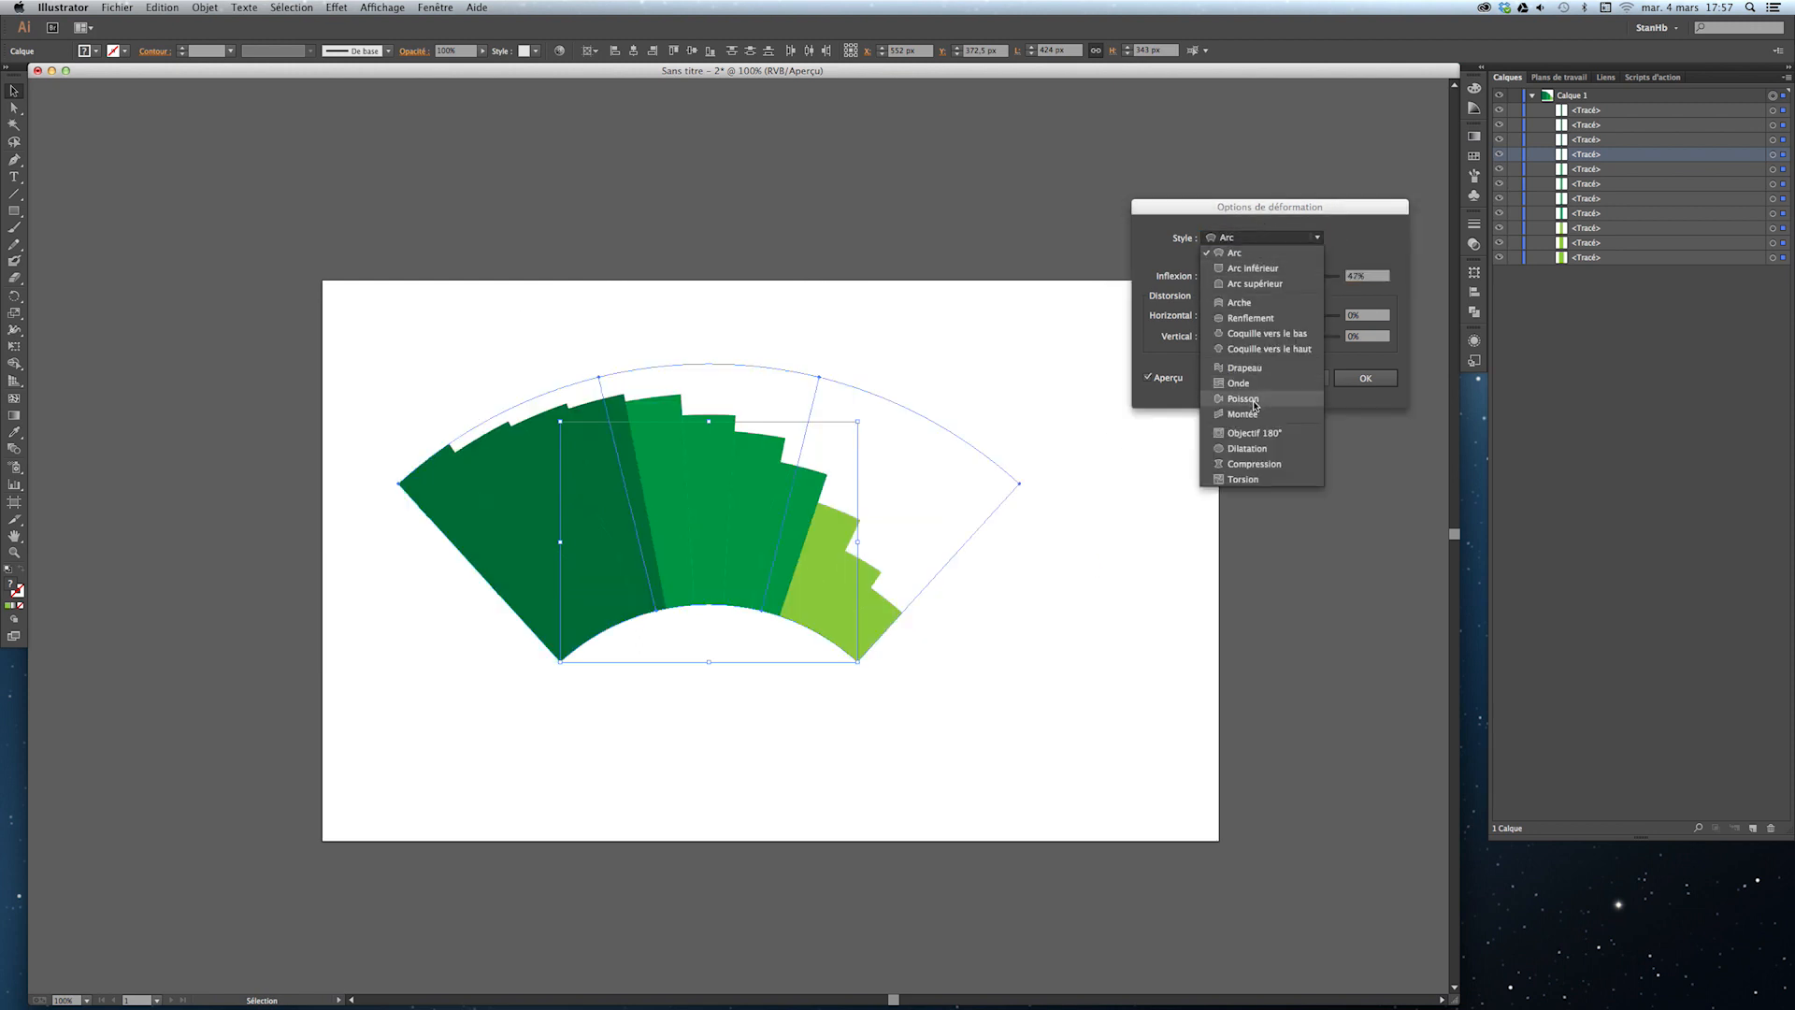
left_click(1241, 448)
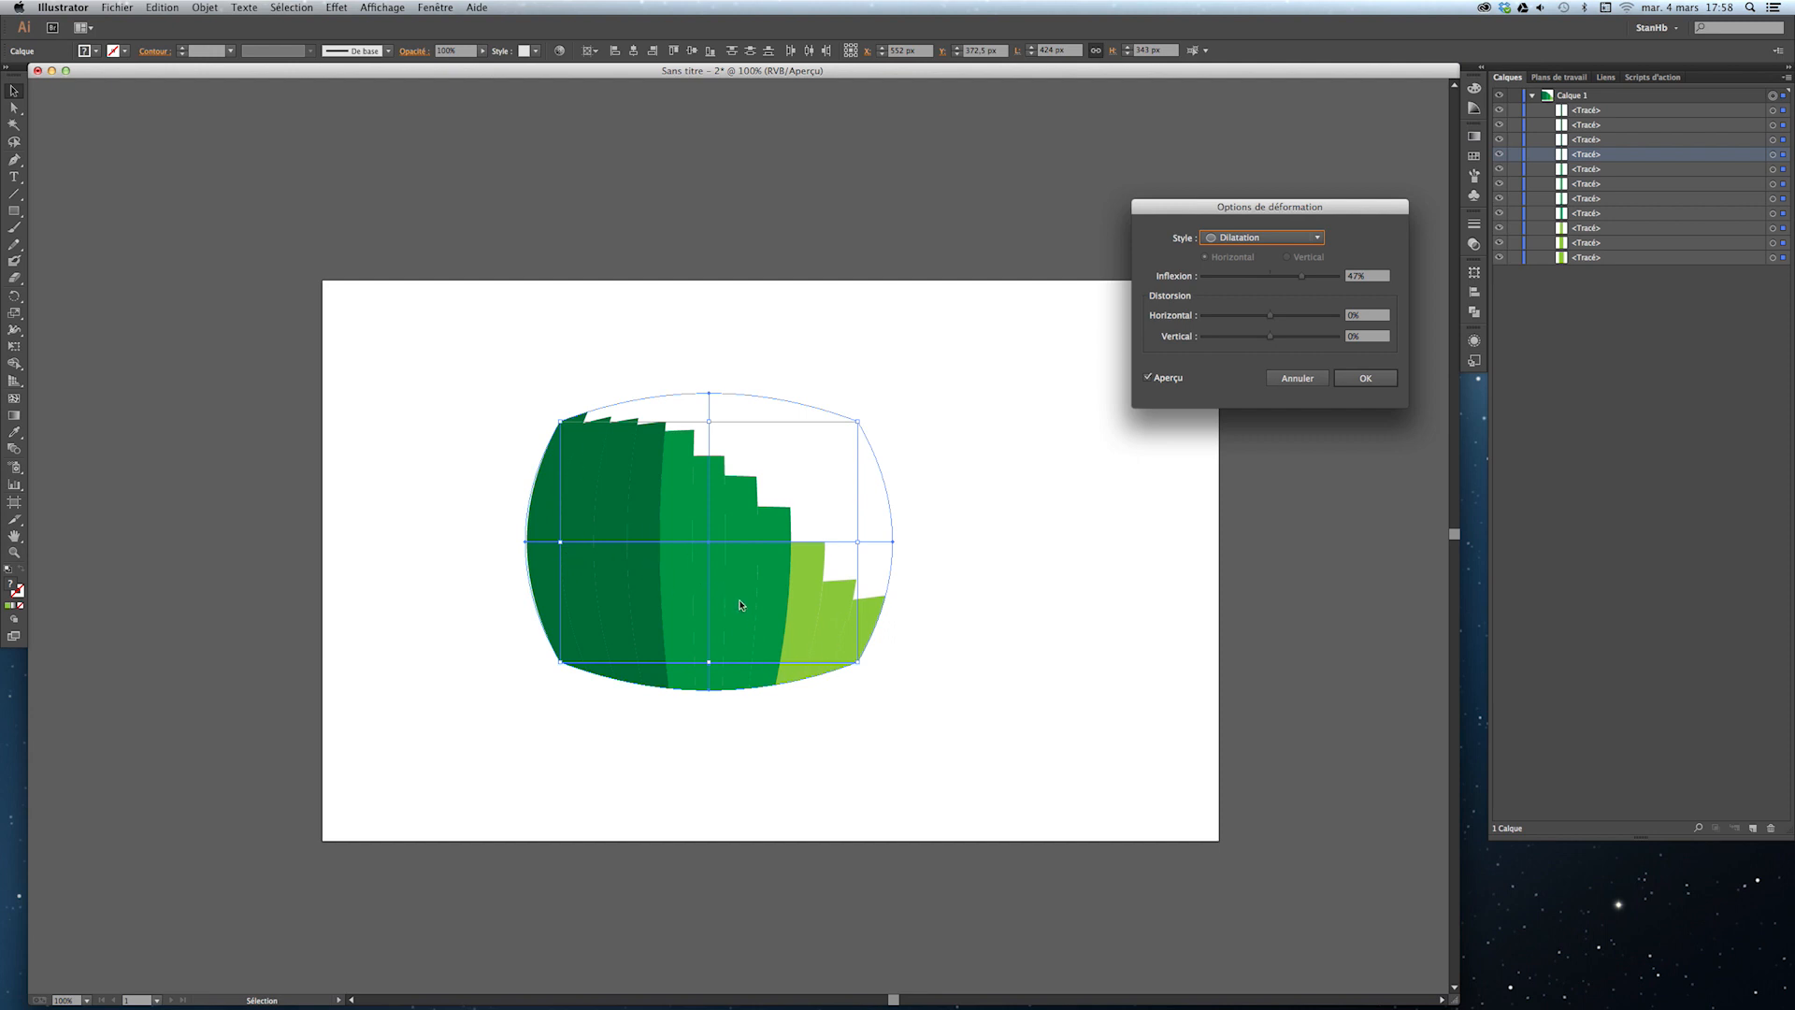
left_click(1305, 241)
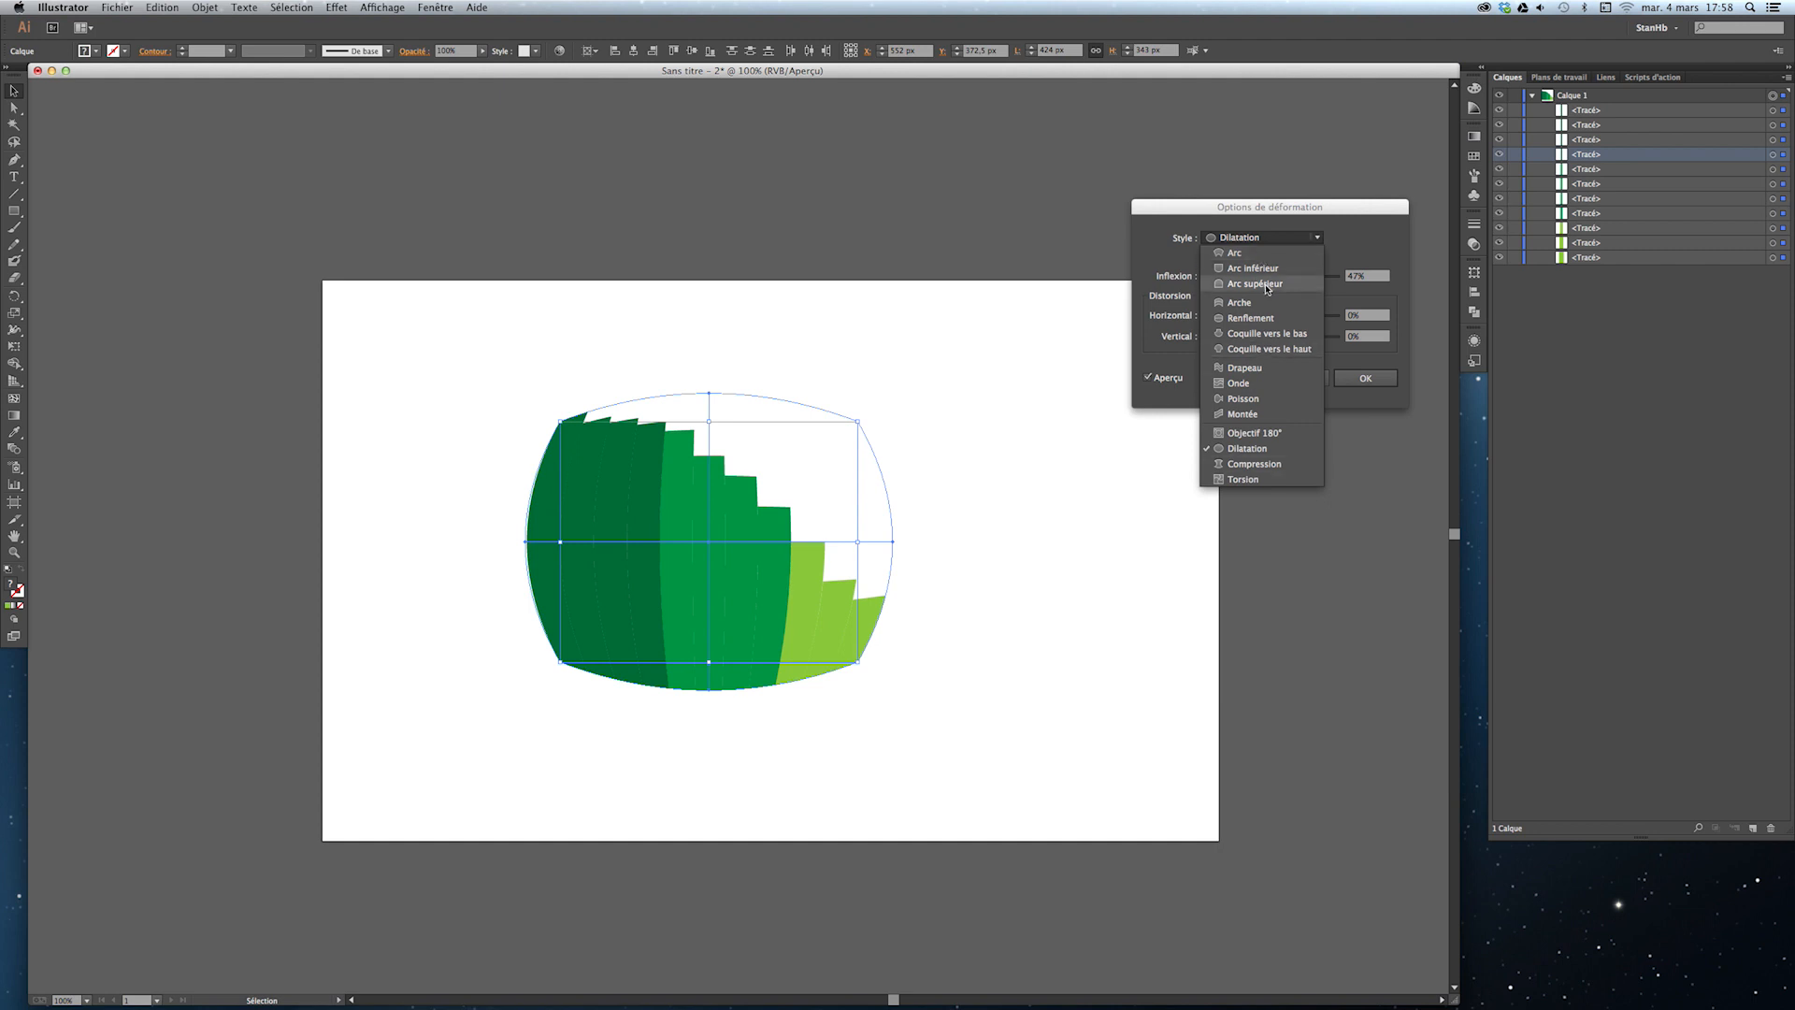
left_click(1244, 368)
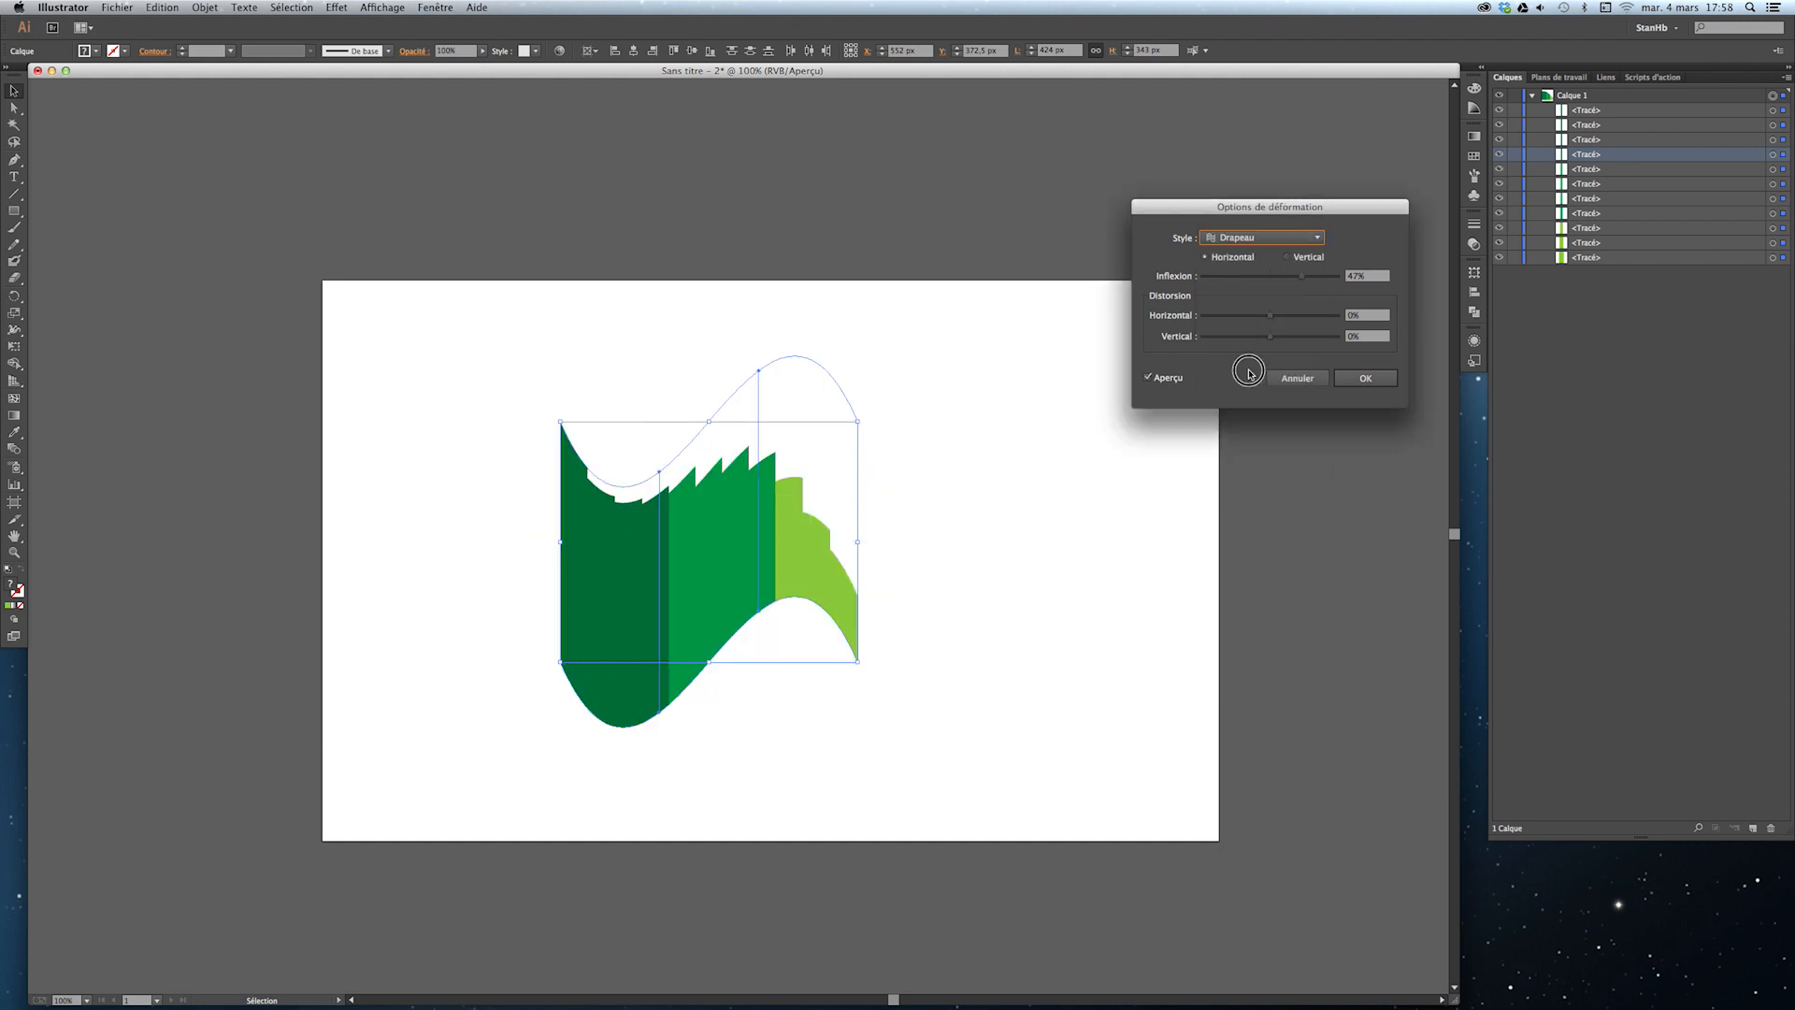
Apply the horizontal Arc warp with 100% inflexion to the bars.
left_click(1264, 239)
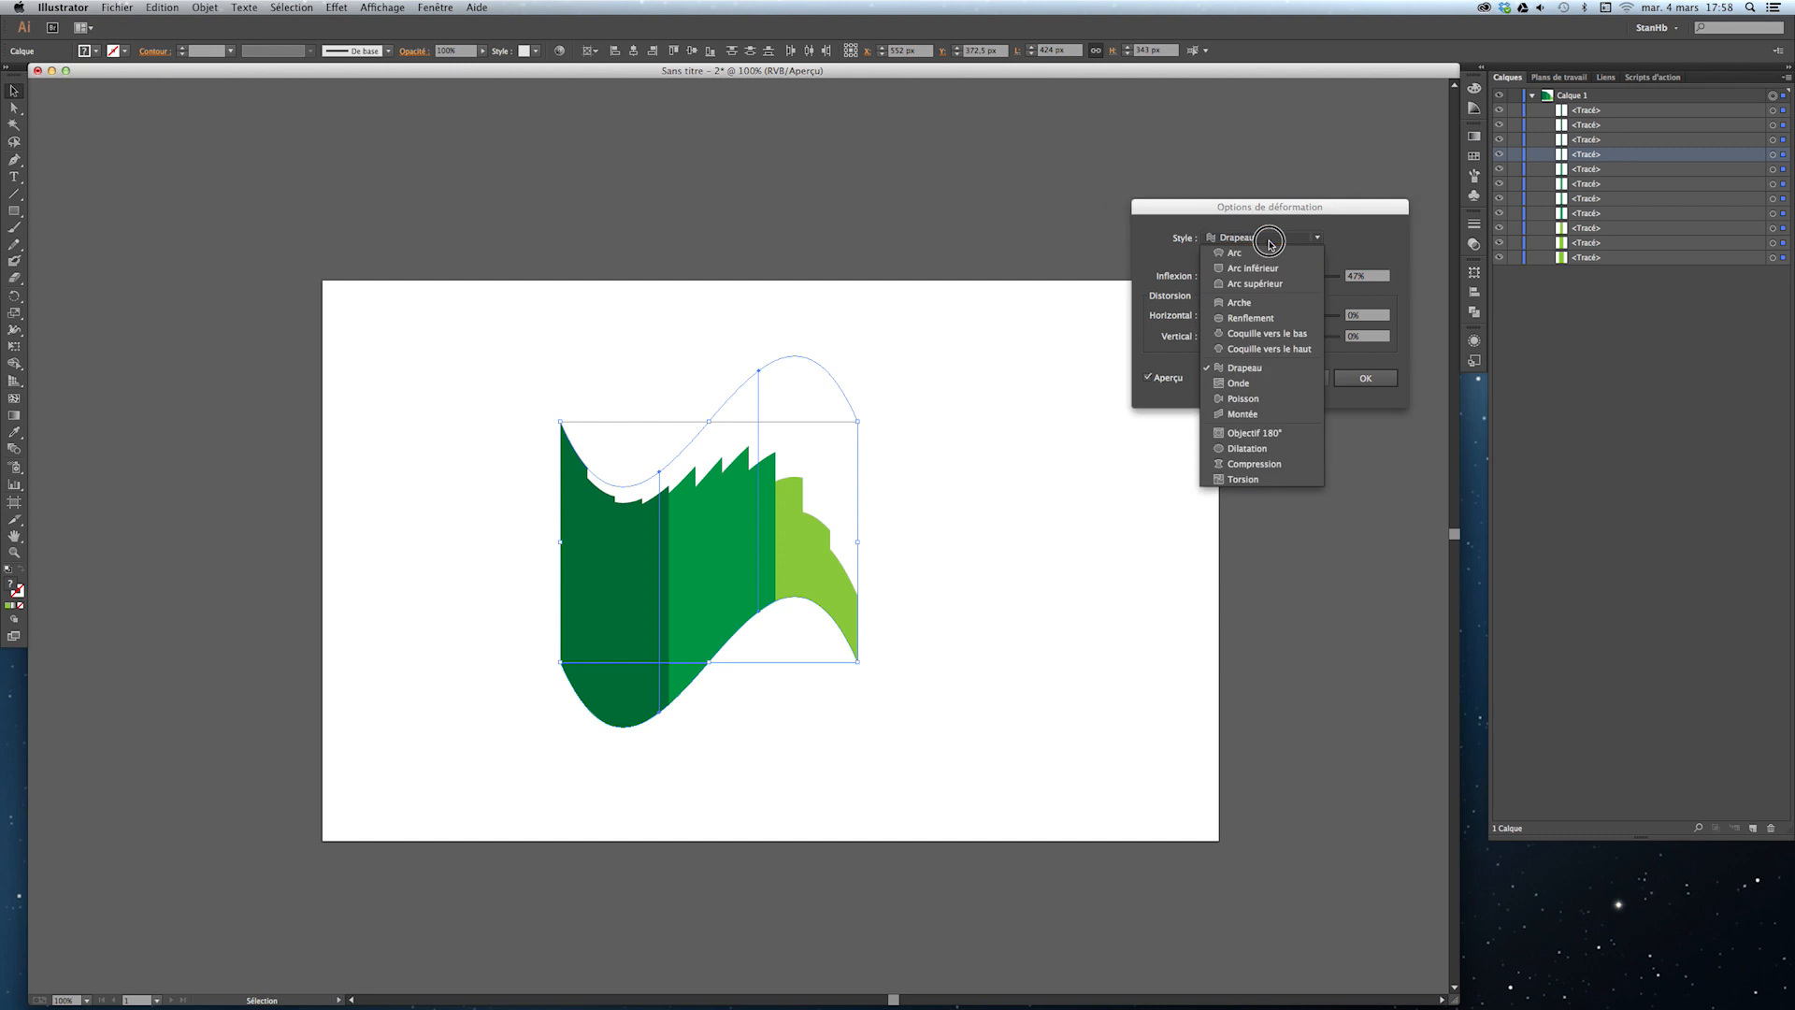
left_click(1262, 250)
left_click_drag(1300, 279, 1336, 300)
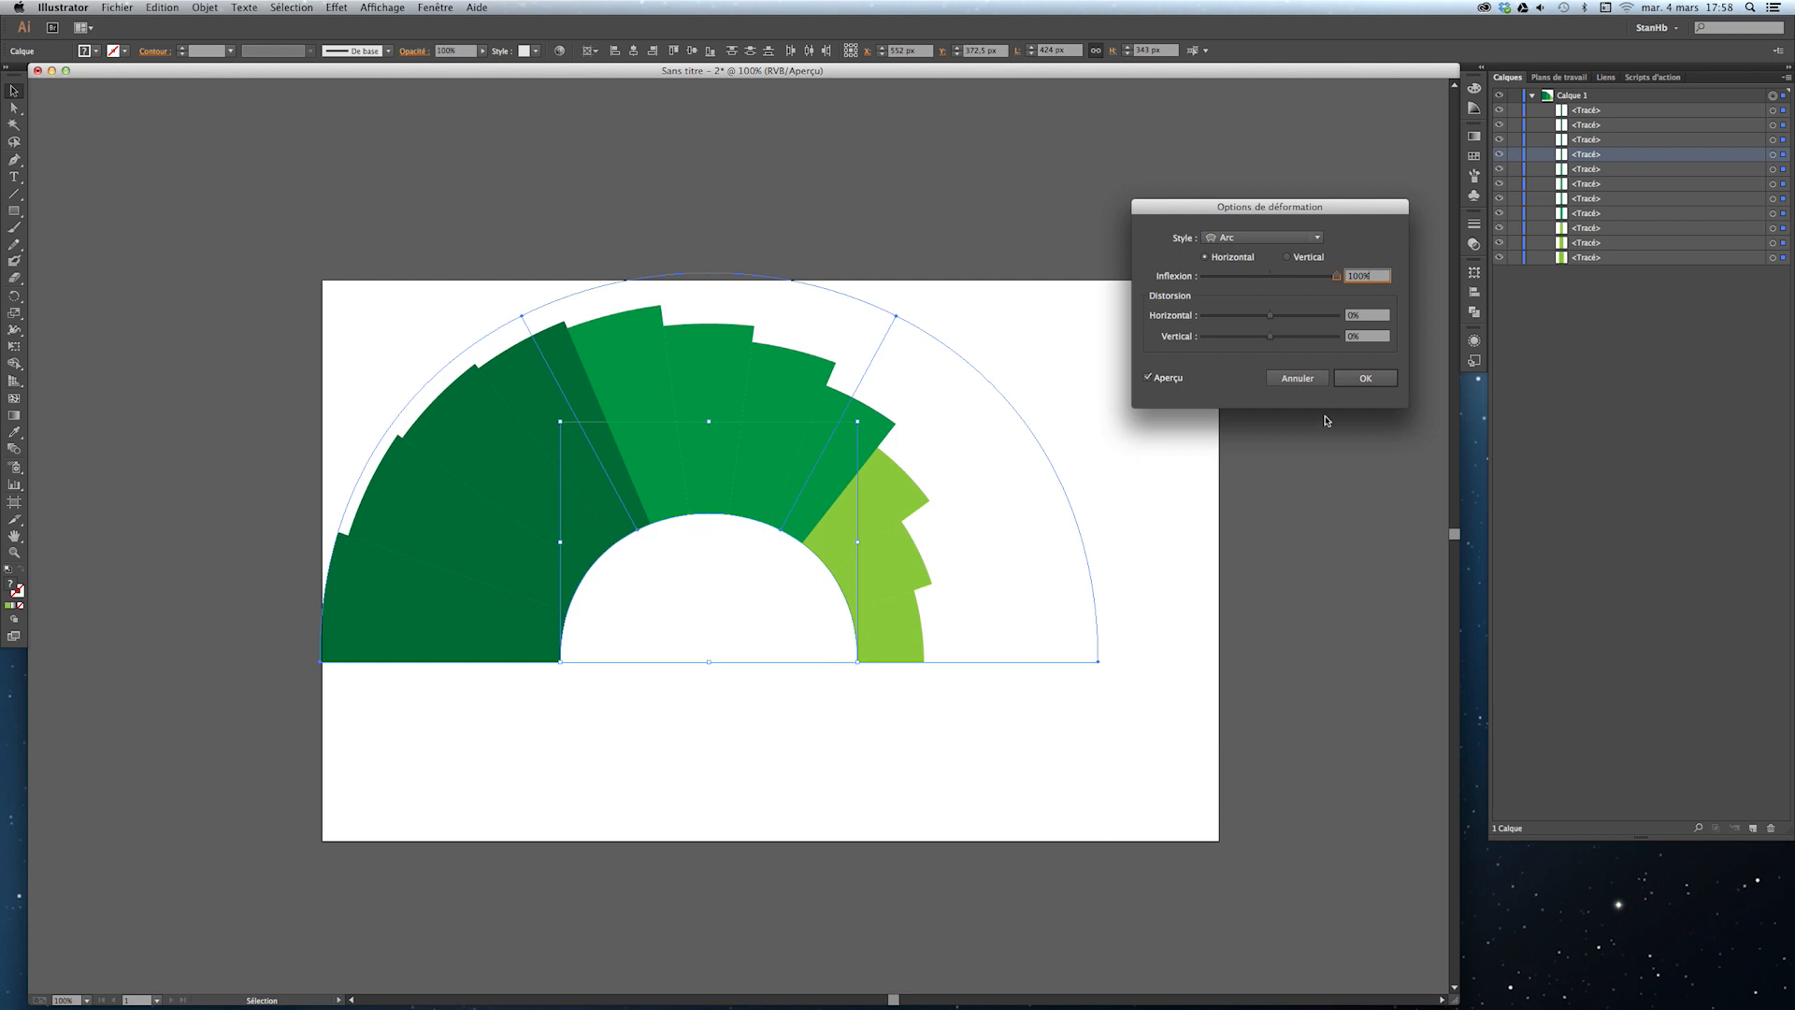
left_click(1357, 378)
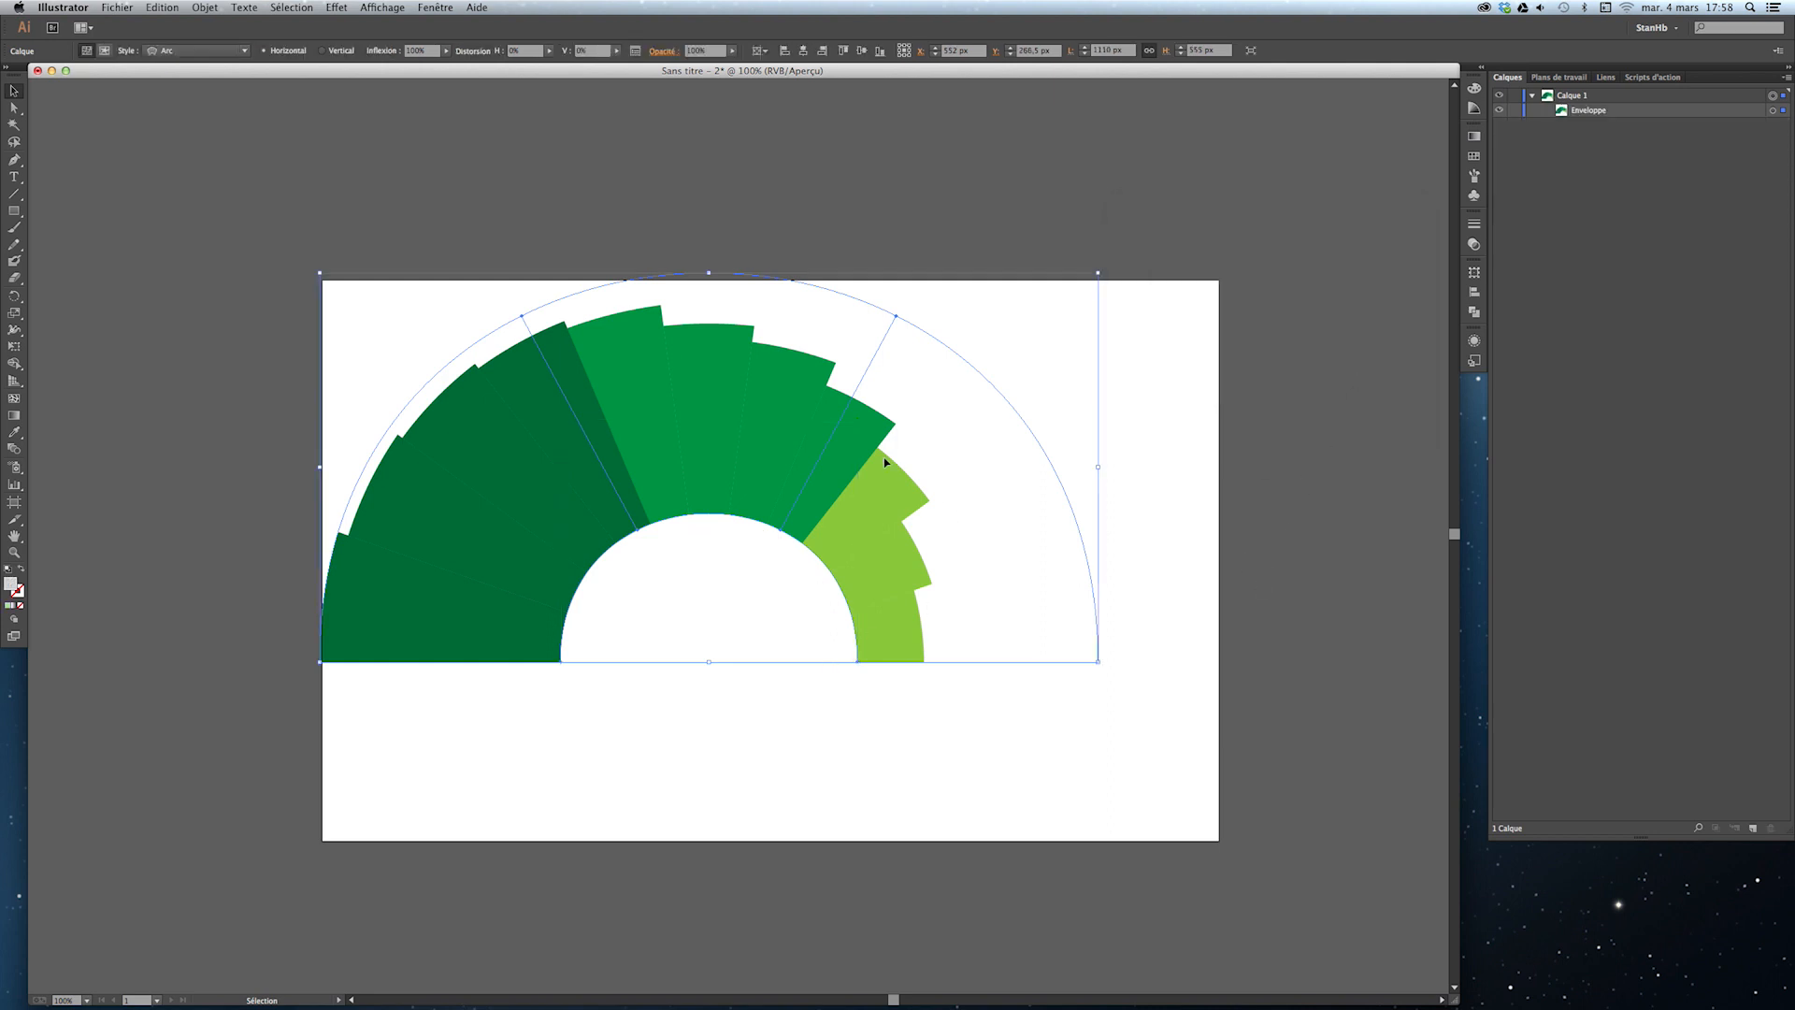
Scale the arched envelope down to about 694 by 347 px and move it near the artboard's centre.
left_click_drag(1101, 655, 806, 515)
left_click_drag(648, 429, 877, 600)
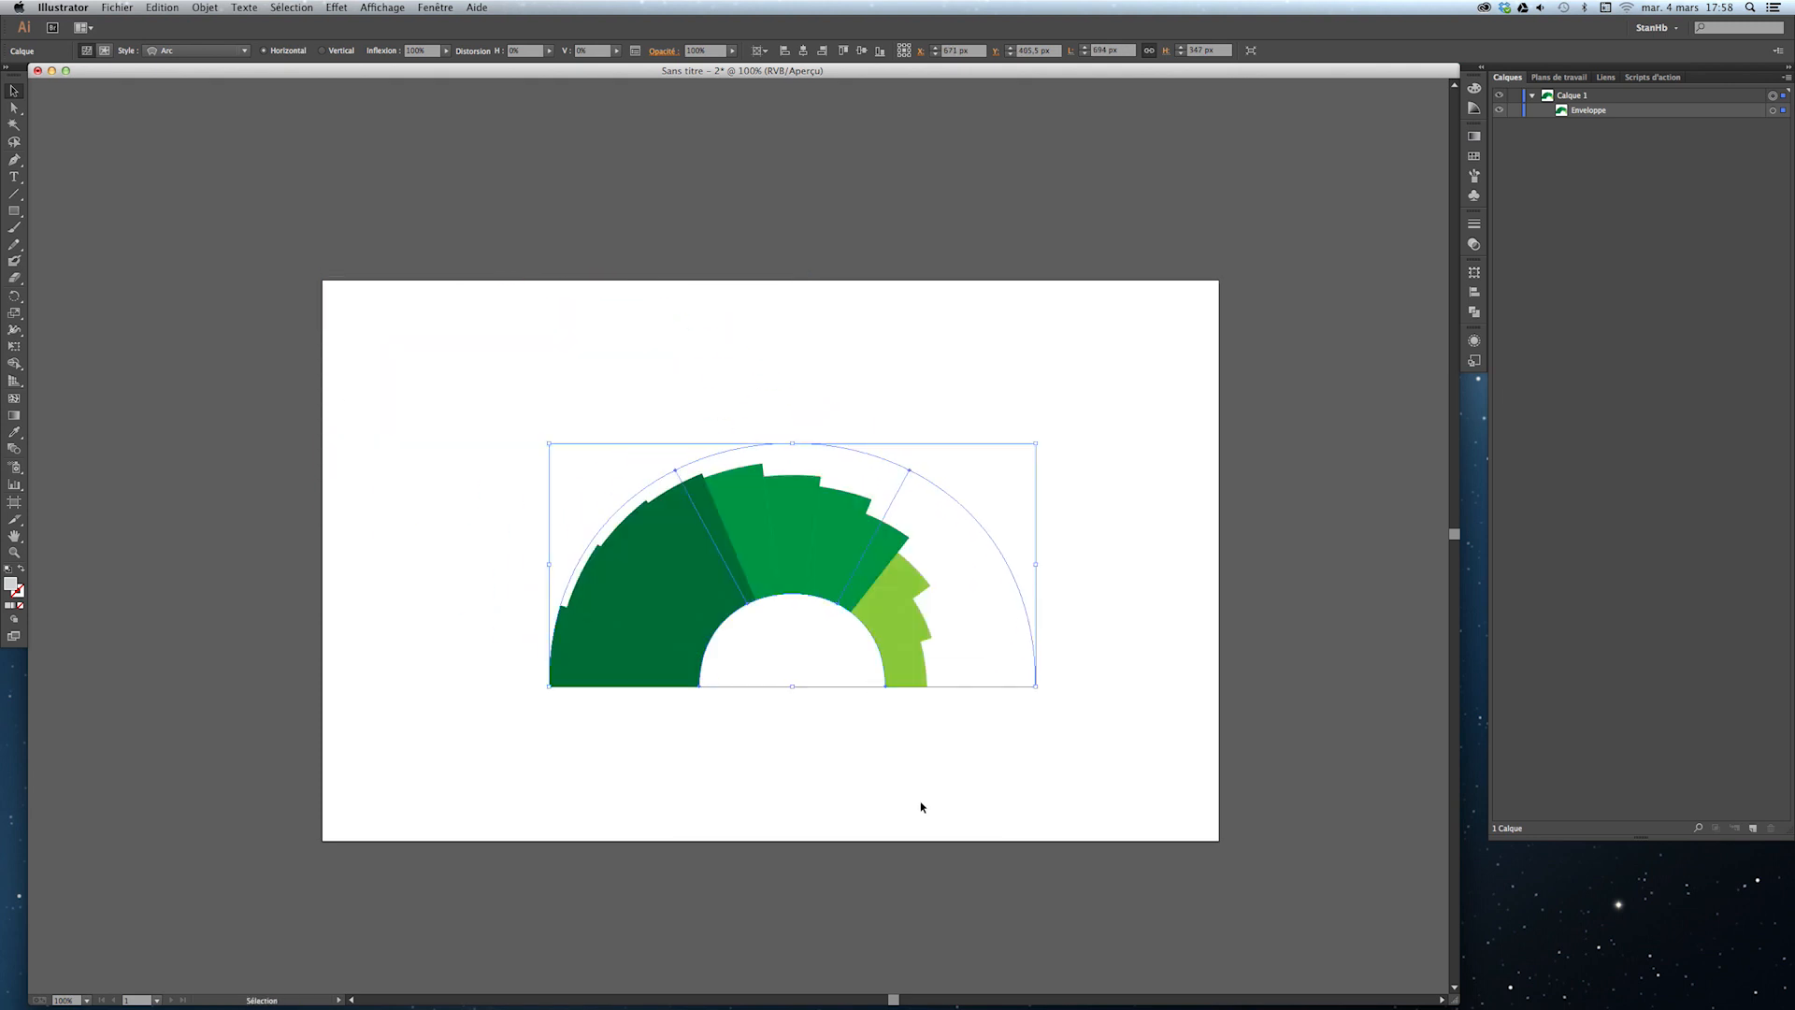
Rotate the arched envelope 180° so it opens upward and move it to about X 594, Y 453.5 px.
left_click_drag(545, 437, 1018, 600)
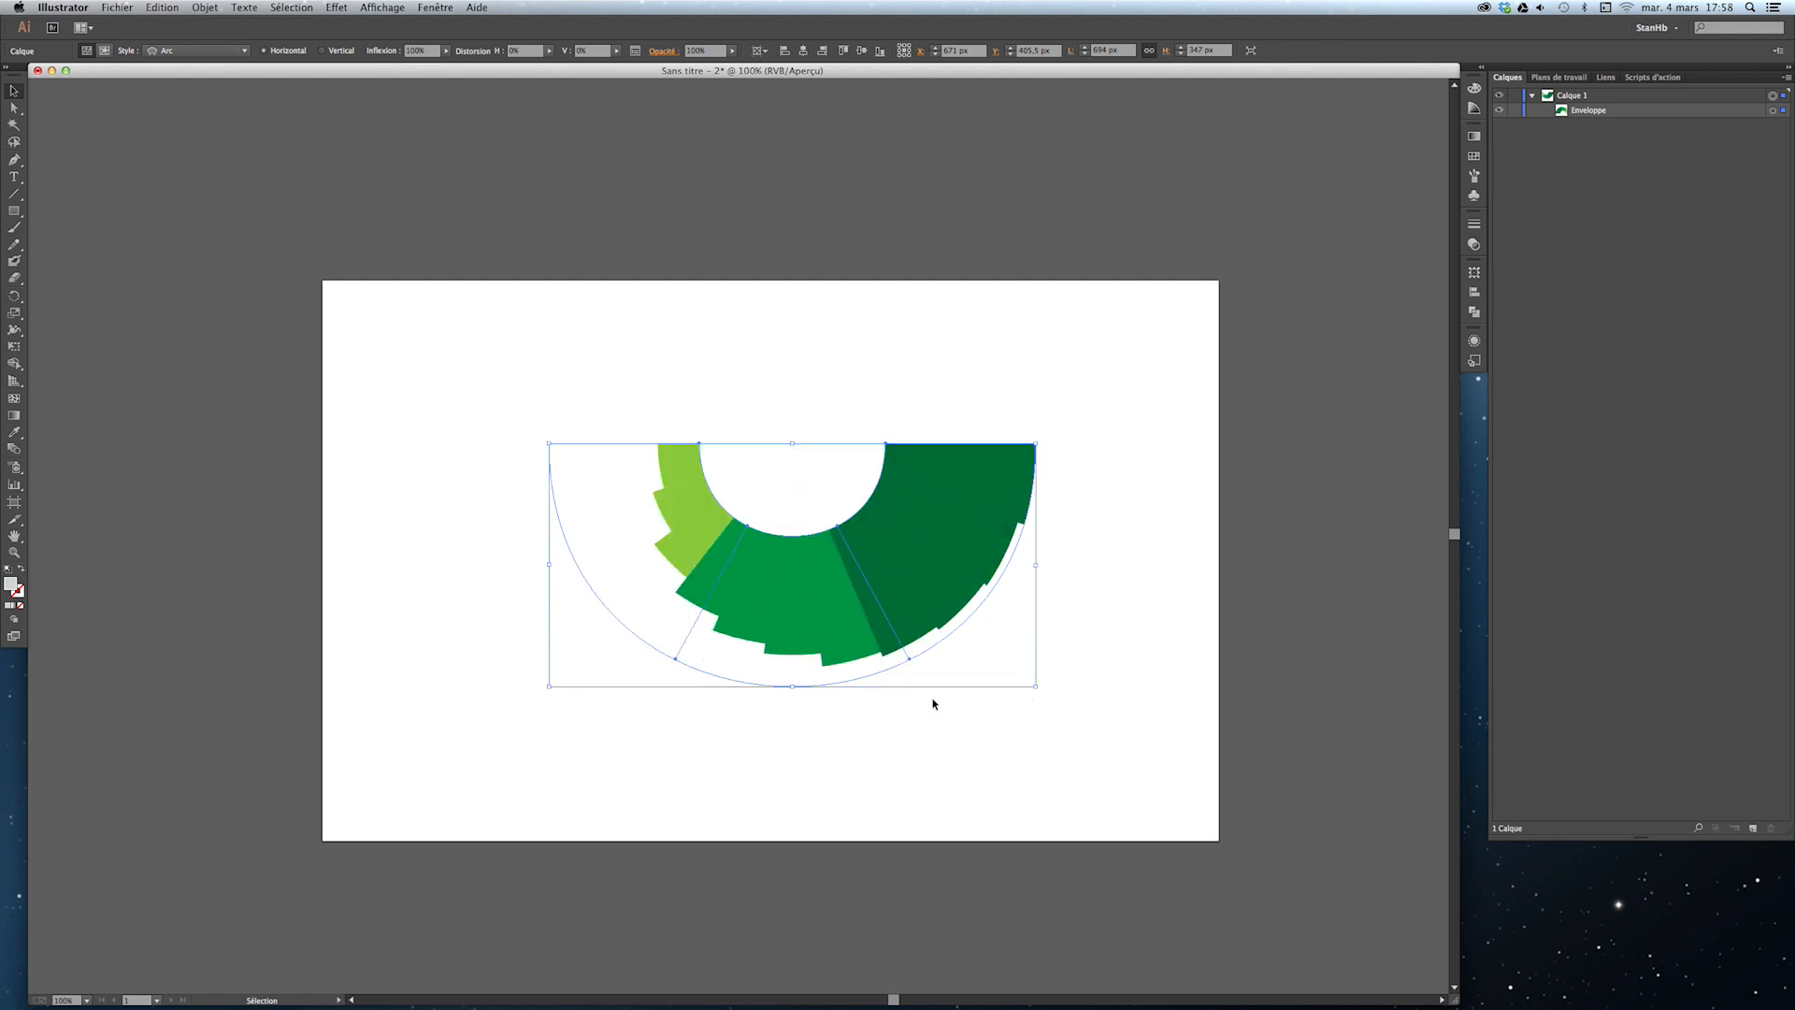
left_click_drag(912, 546, 870, 577)
left_click(1083, 837)
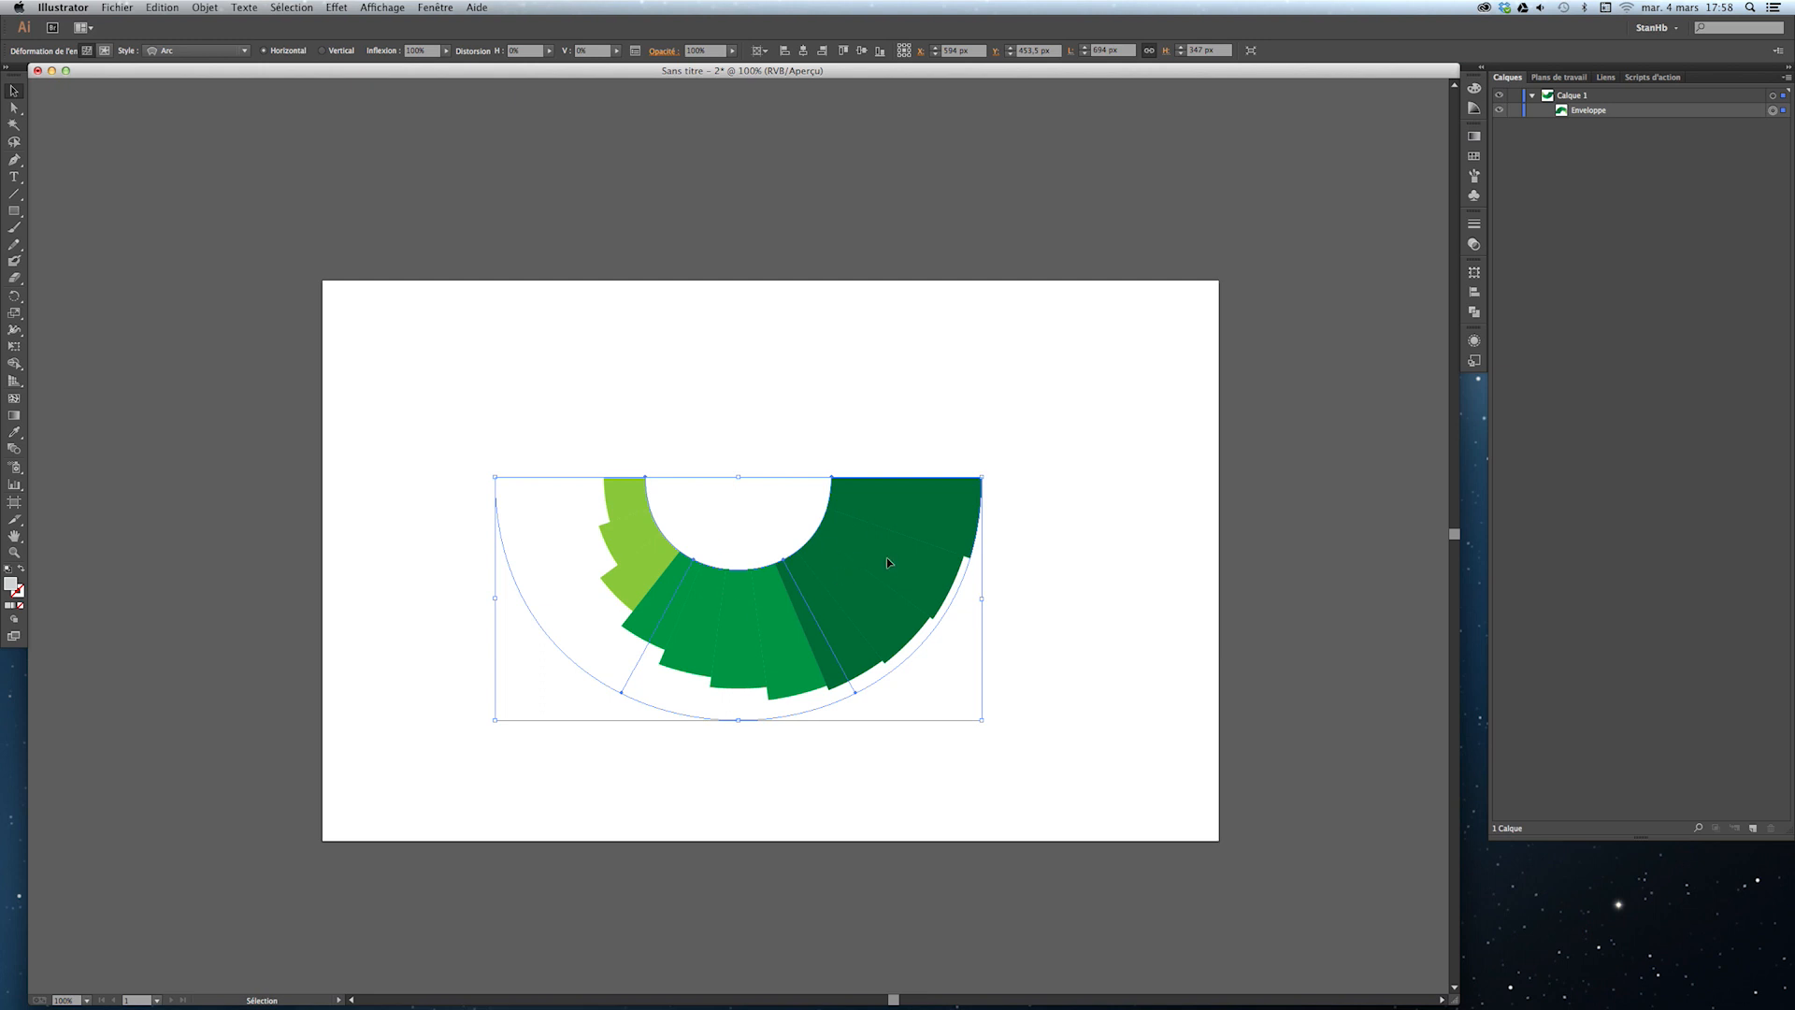
Inspect the original bars inside the envelope in contents editing, and return to envelope editing.
left_click(1747, 113)
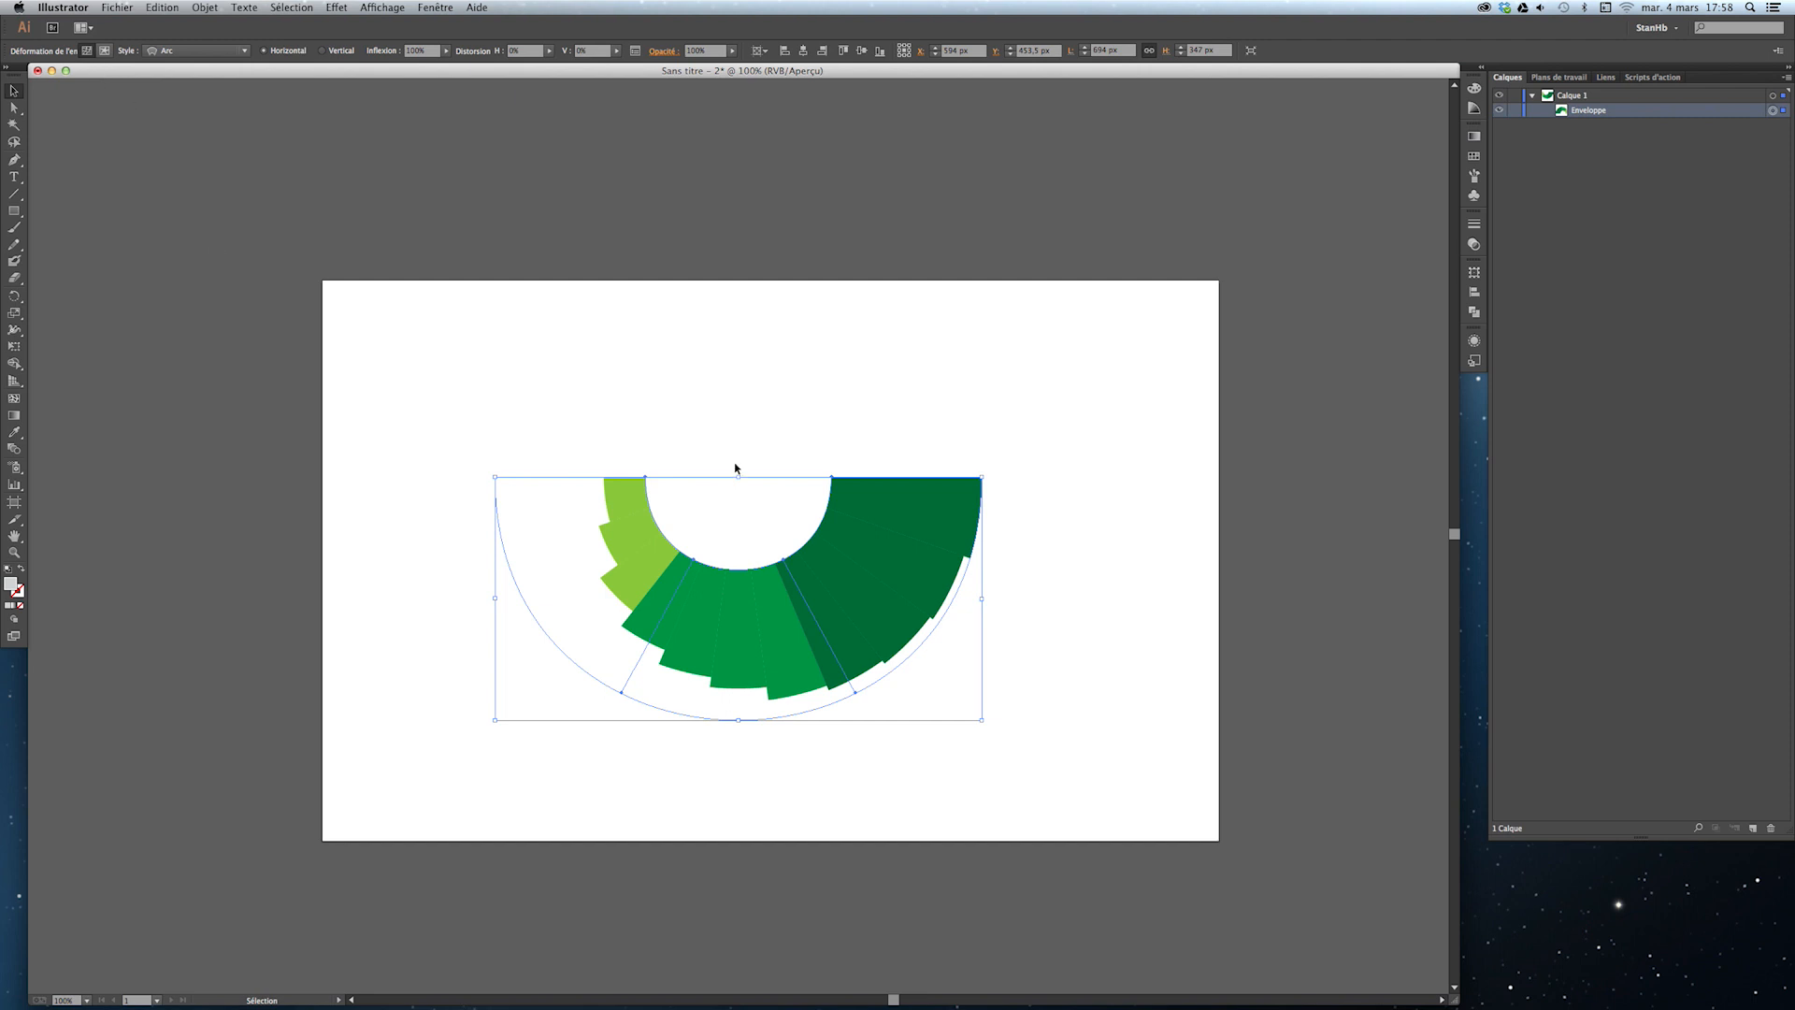
left_click(103, 51)
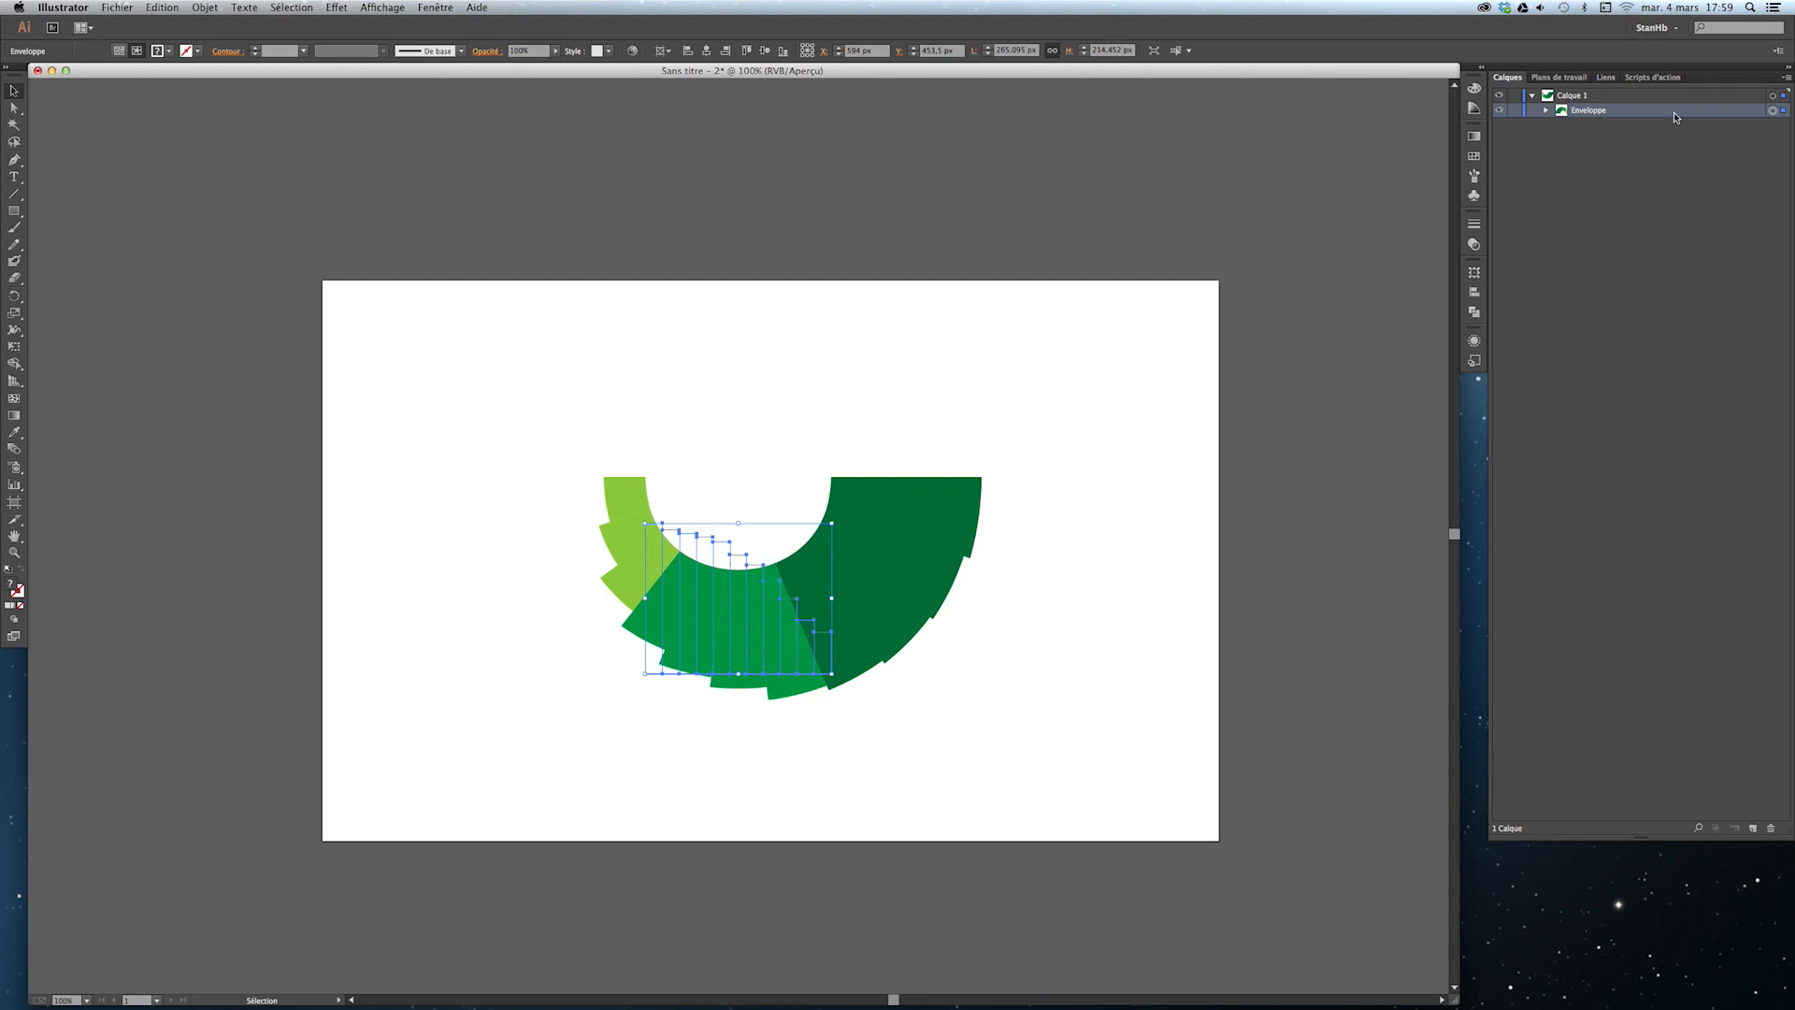
left_click(118, 50)
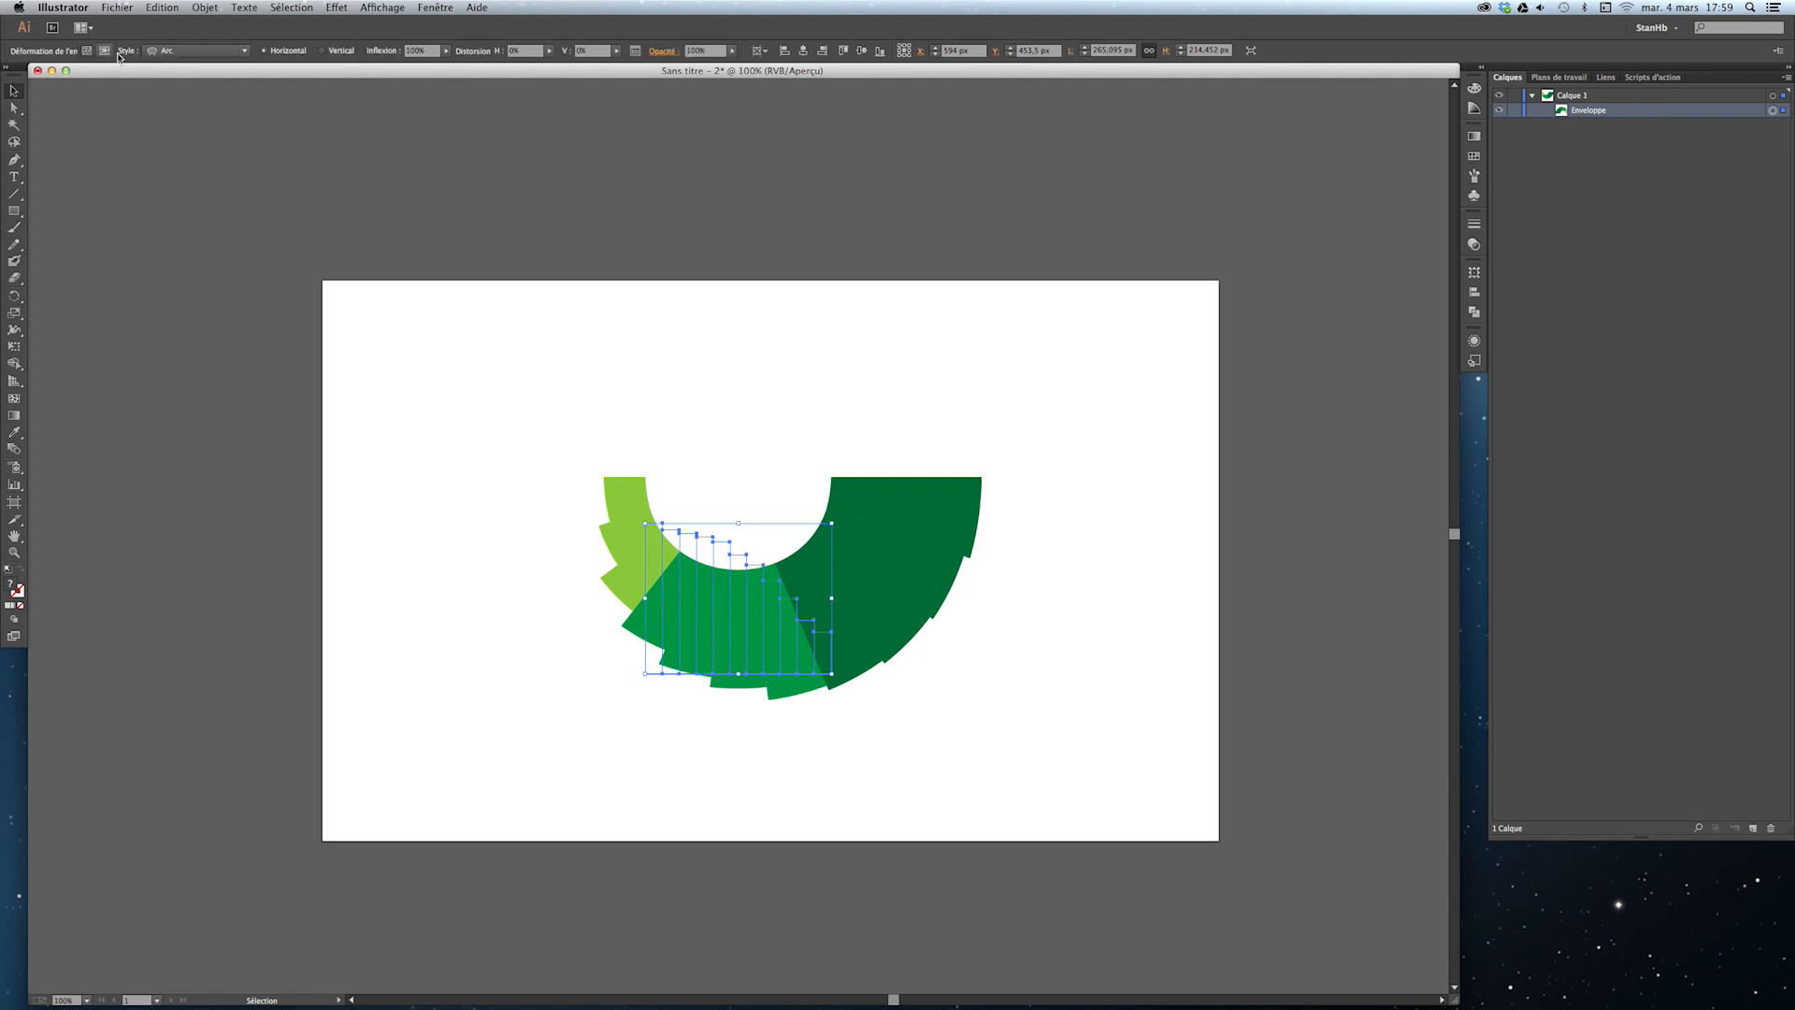
Reapply 100% inflexion to the Arc warp and move the envelope down about 30 px.
left_click(446, 51)
mouse_move(450, 64)
left_mouse_down()
mouse_move(421, 79)
mouse_move(458, 66)
left_mouse_up()
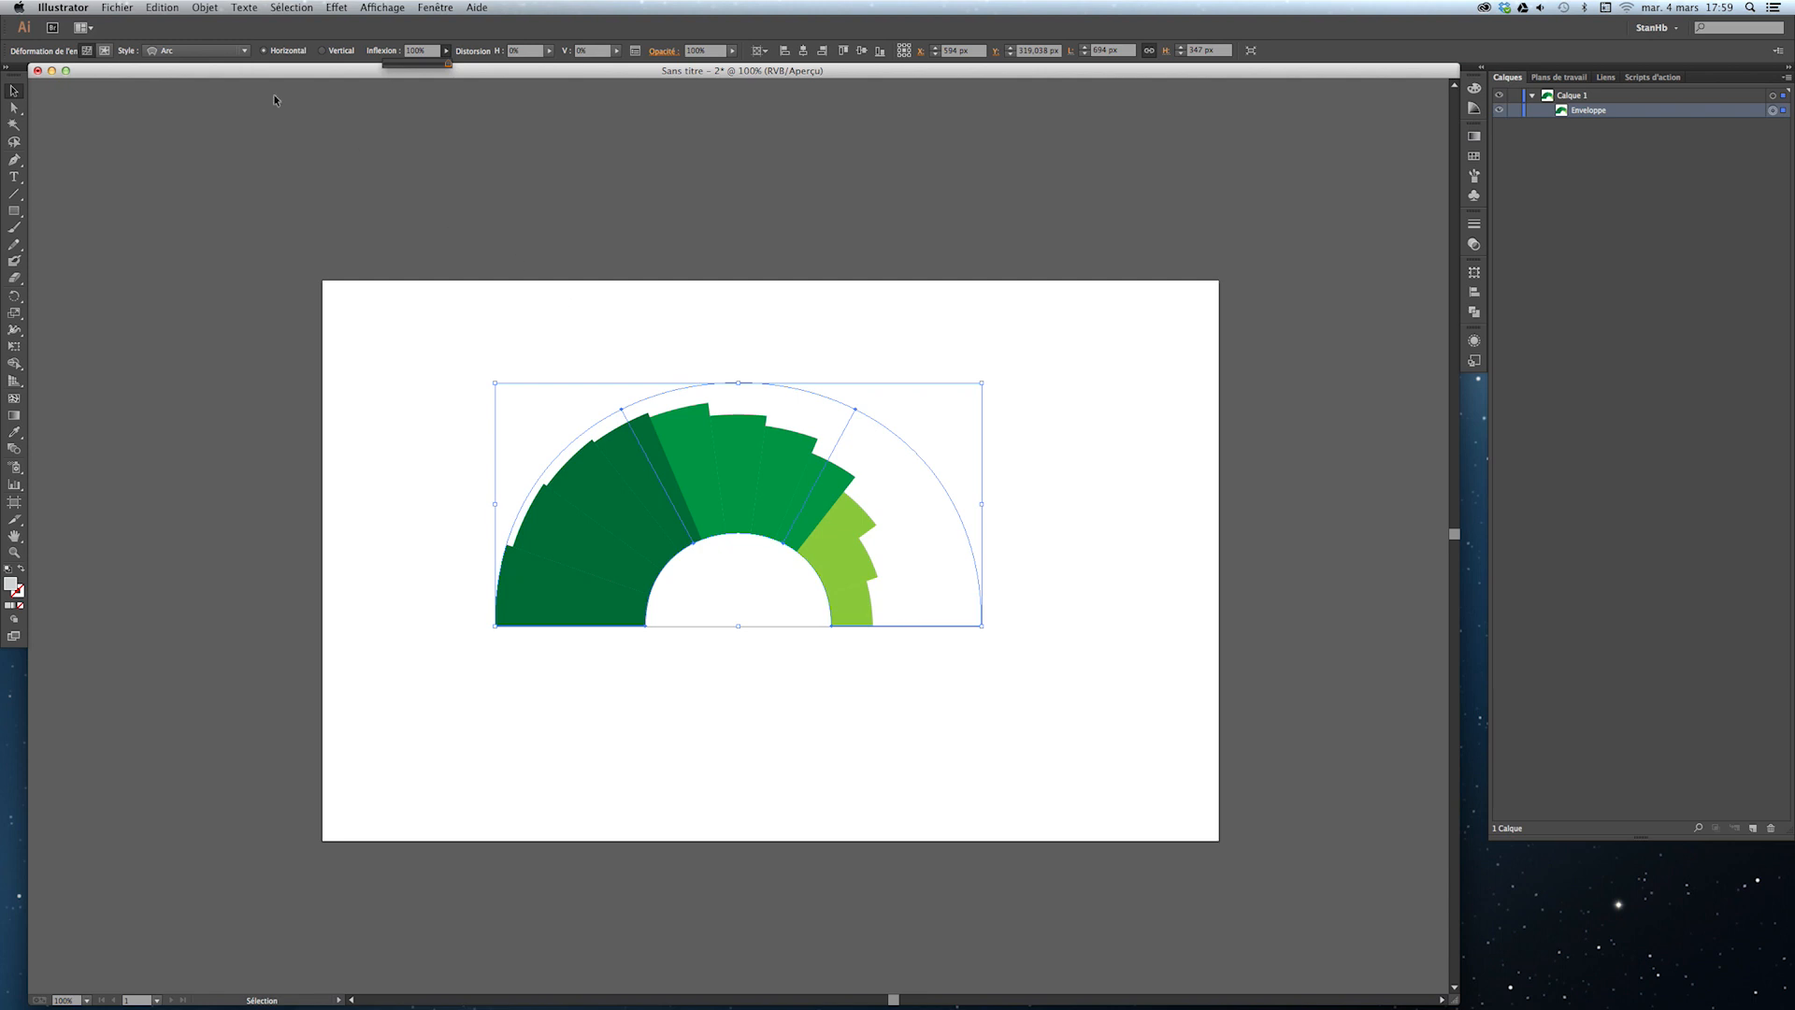
left_click_drag(697, 437, 703, 474)
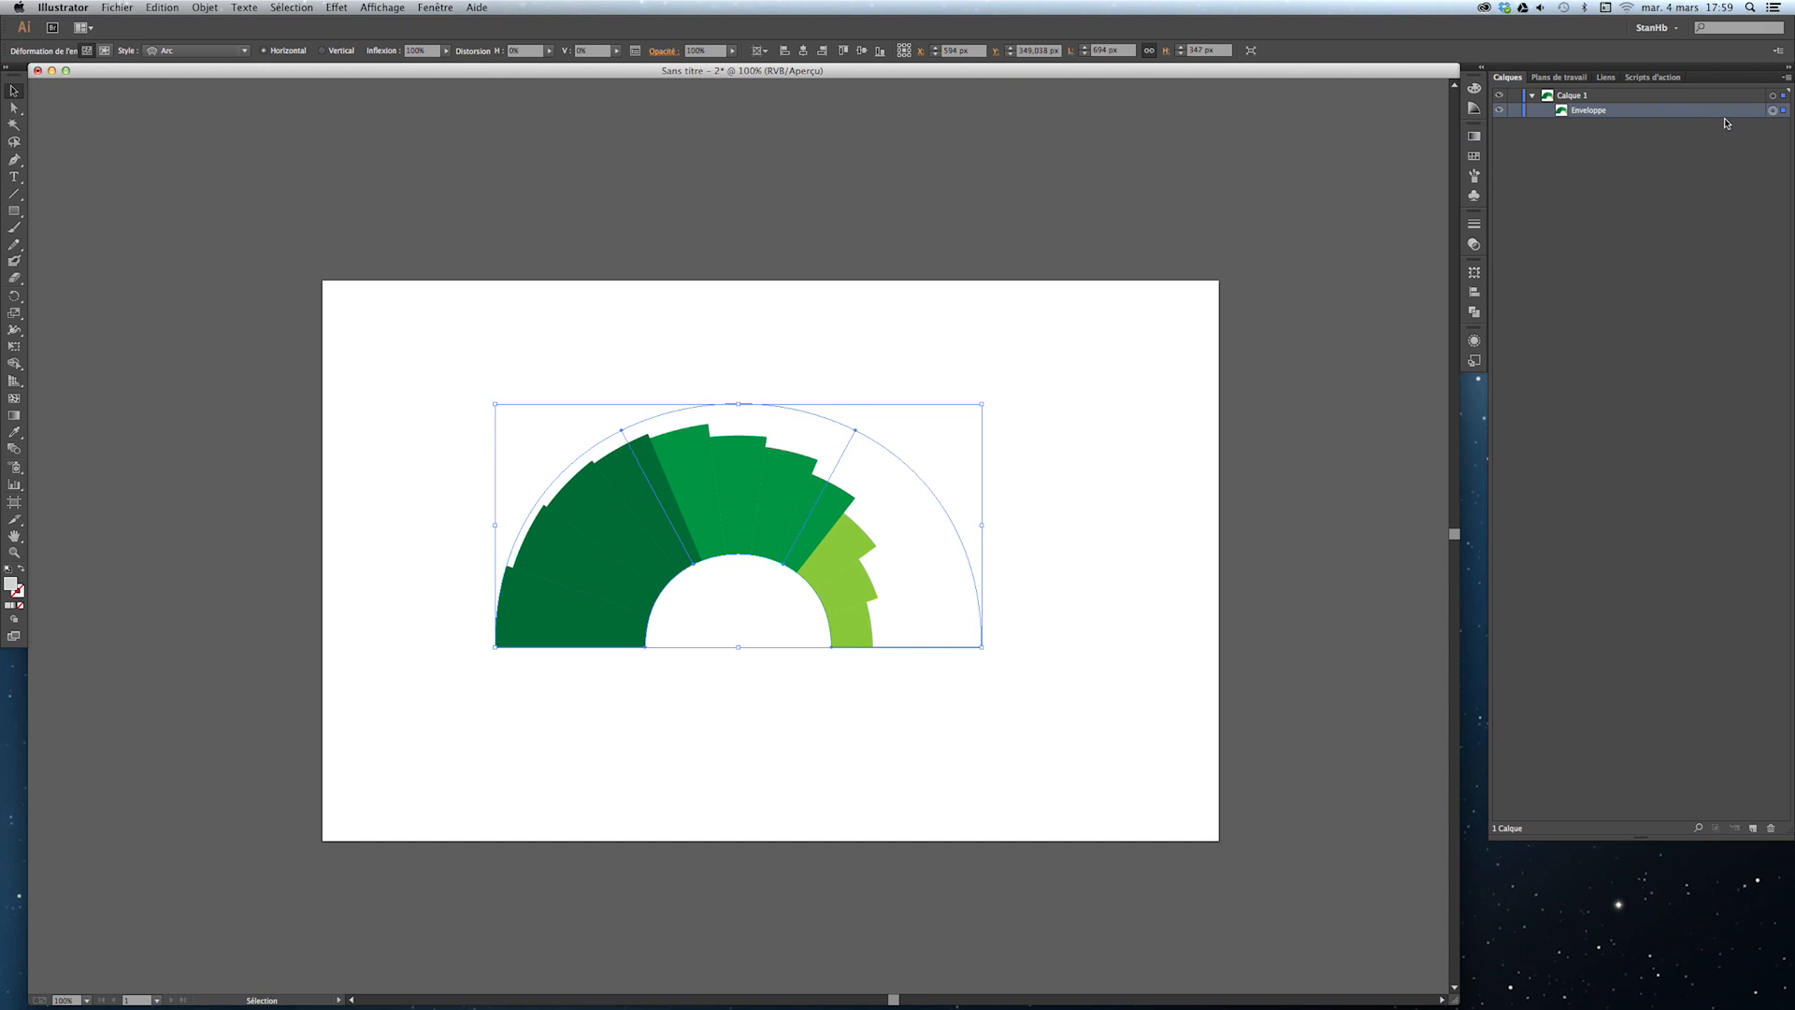
Check the envelope's contents once more and expand the envelope with Objet and Fond enabled.
left_click(105, 51)
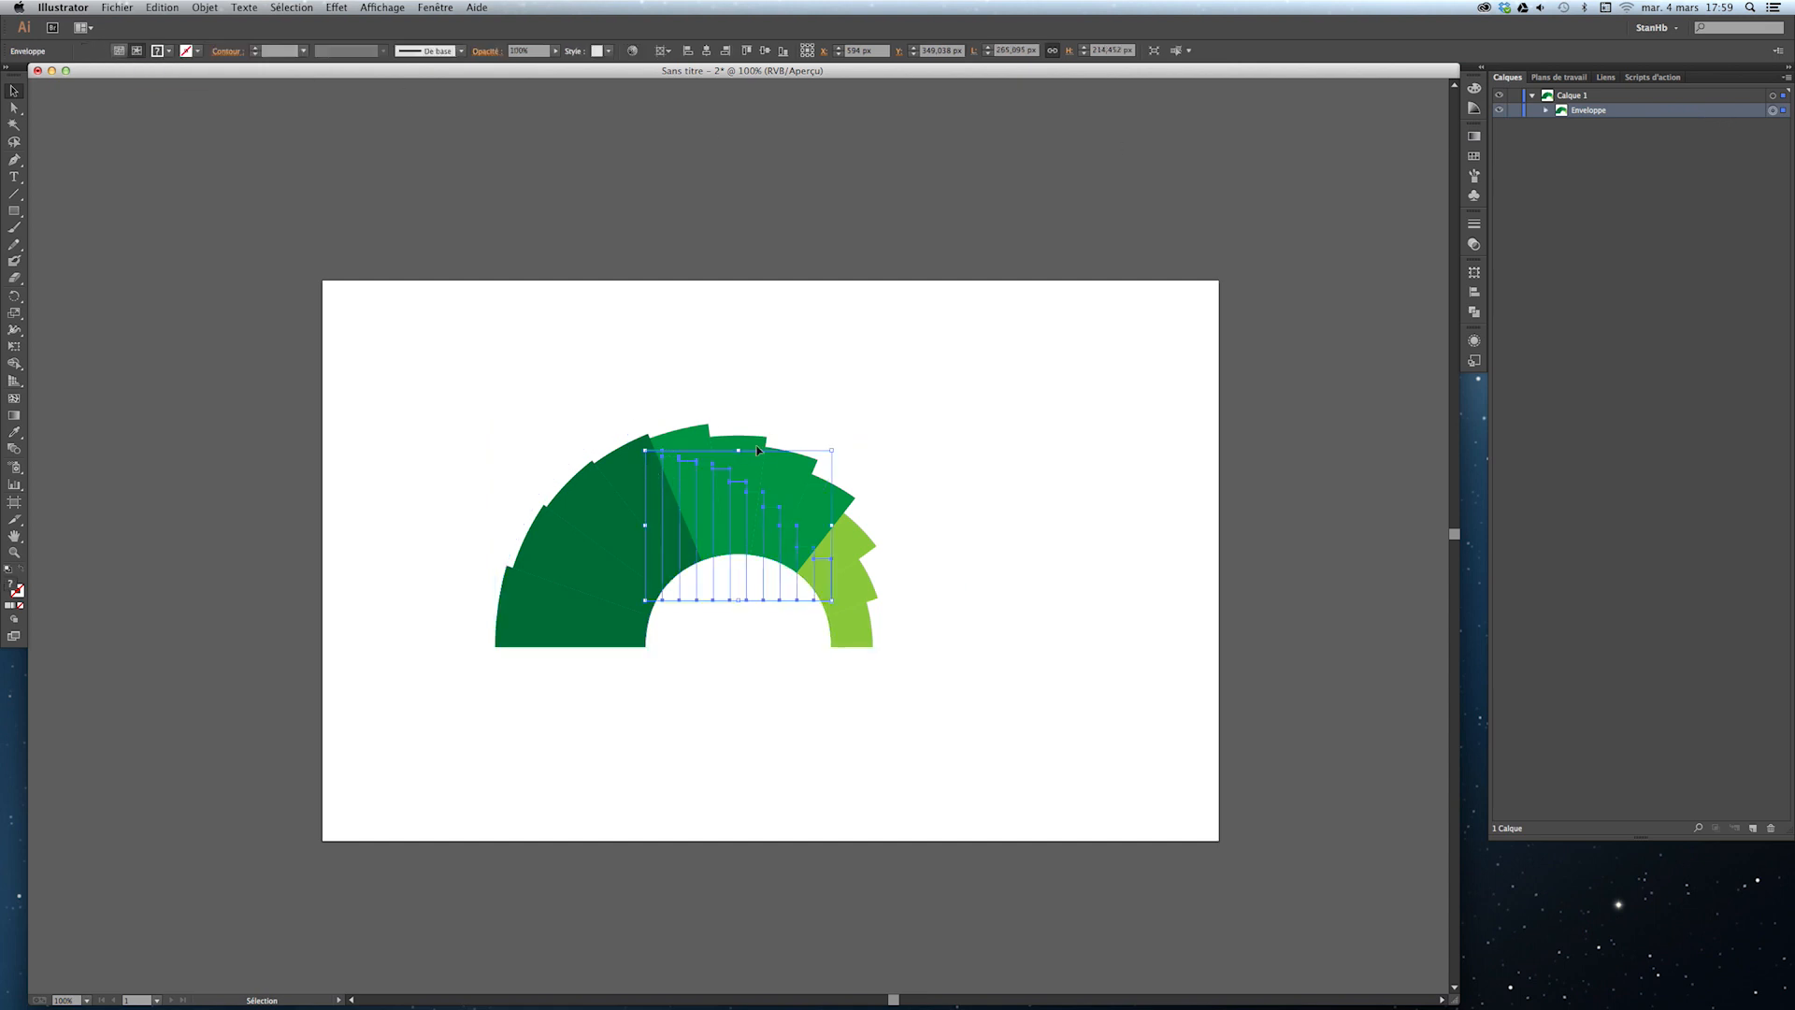
left_click(118, 50)
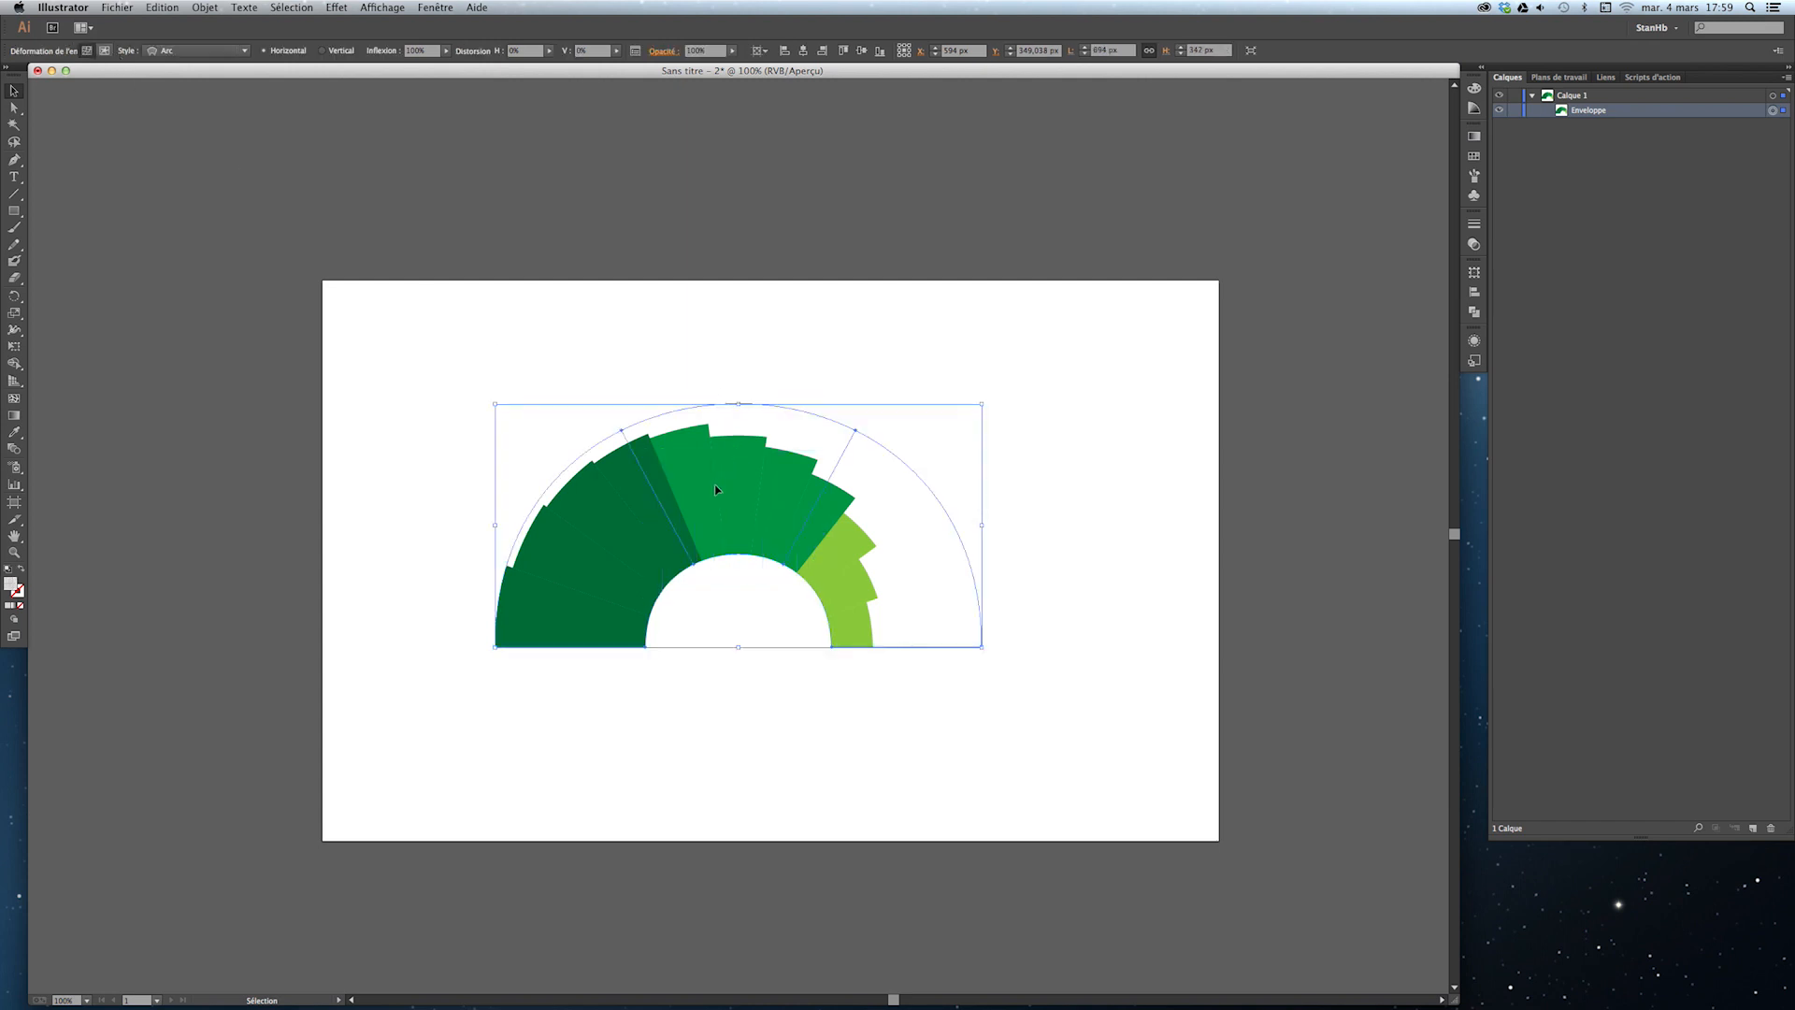
left_click(203, 8)
left_click(252, 152)
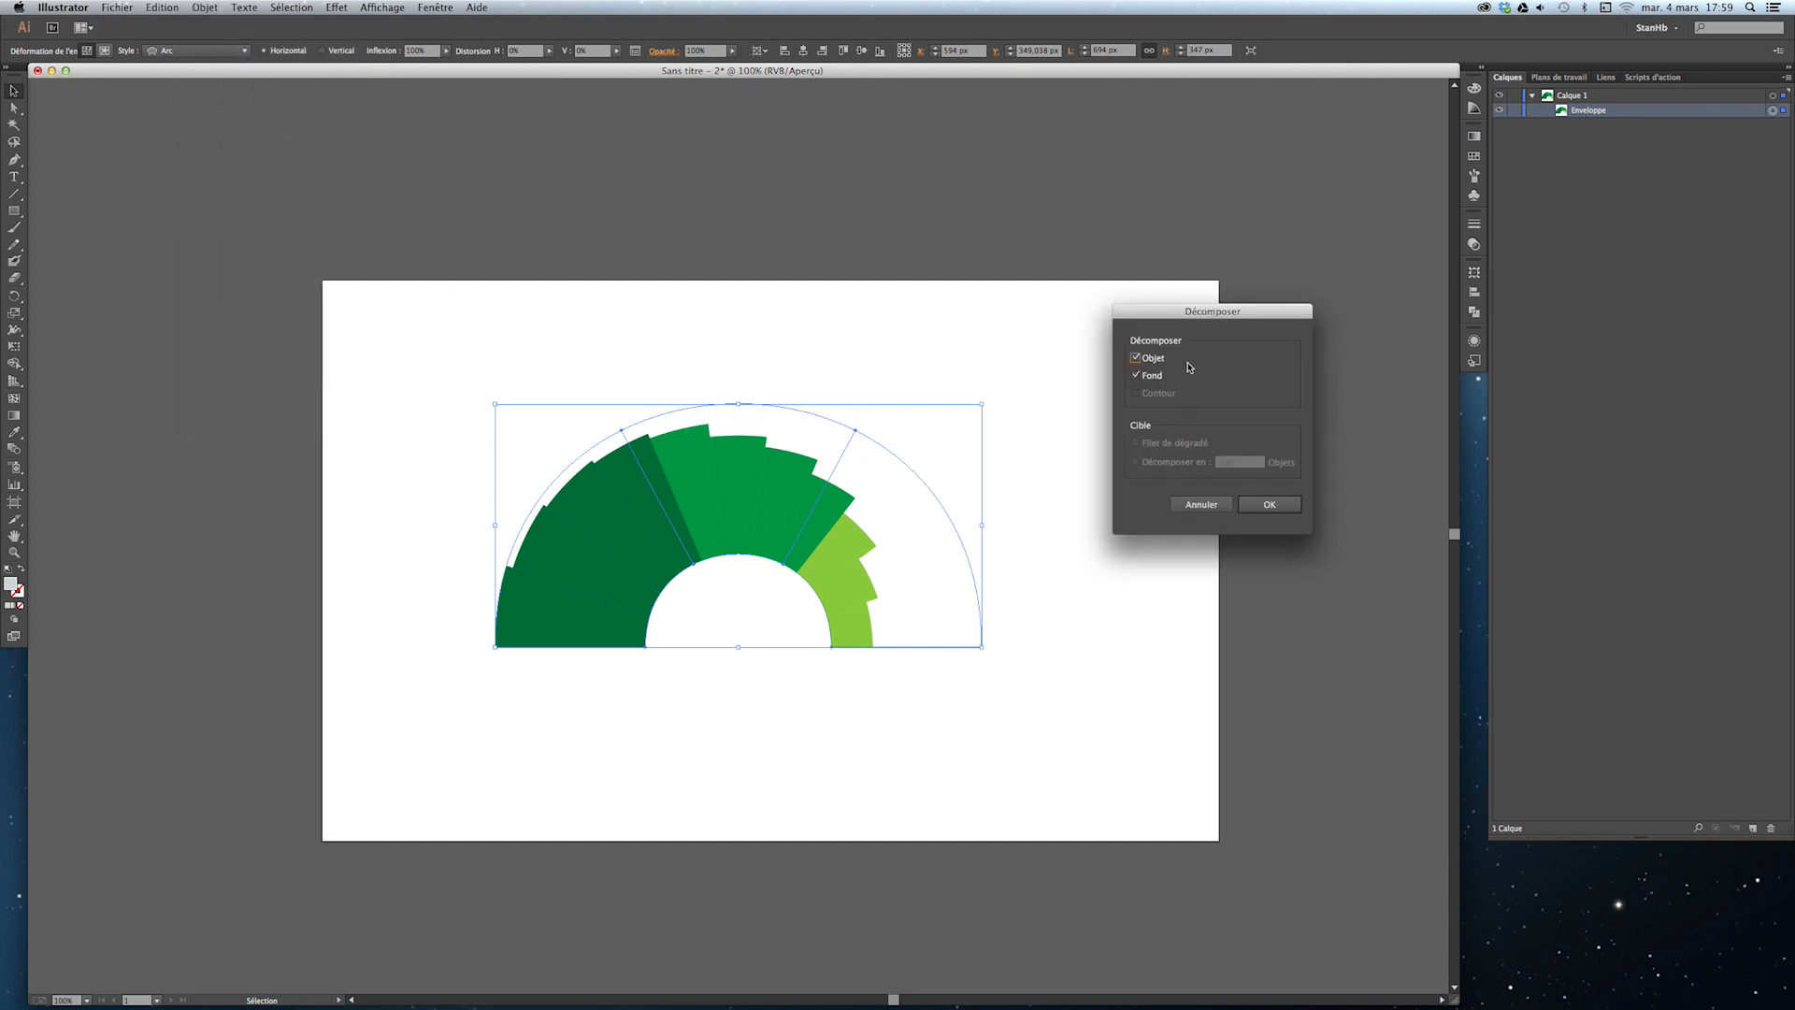
left_click(1270, 504)
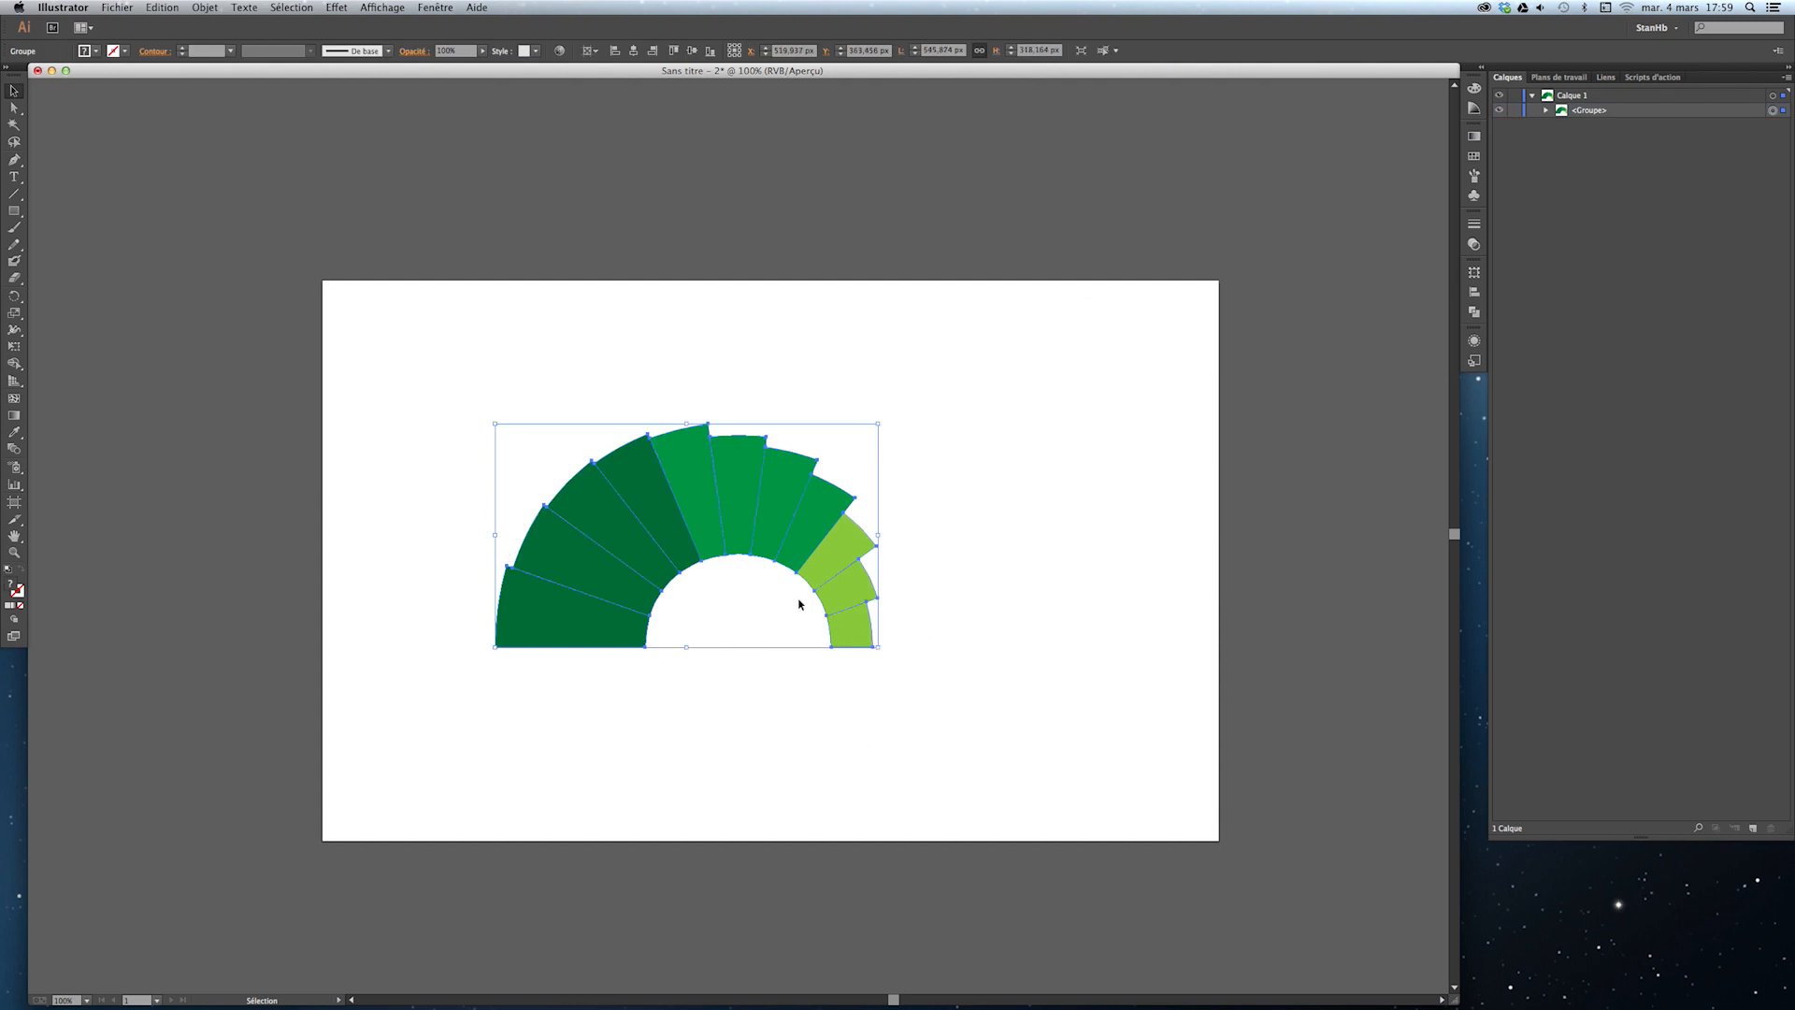
Rotate the expanded bar group 180°, move it to about X 603, Y 415 px, and check its separate paths.
left_click_drag(495, 418, 977, 625)
left_click_drag(802, 520, 907, 589)
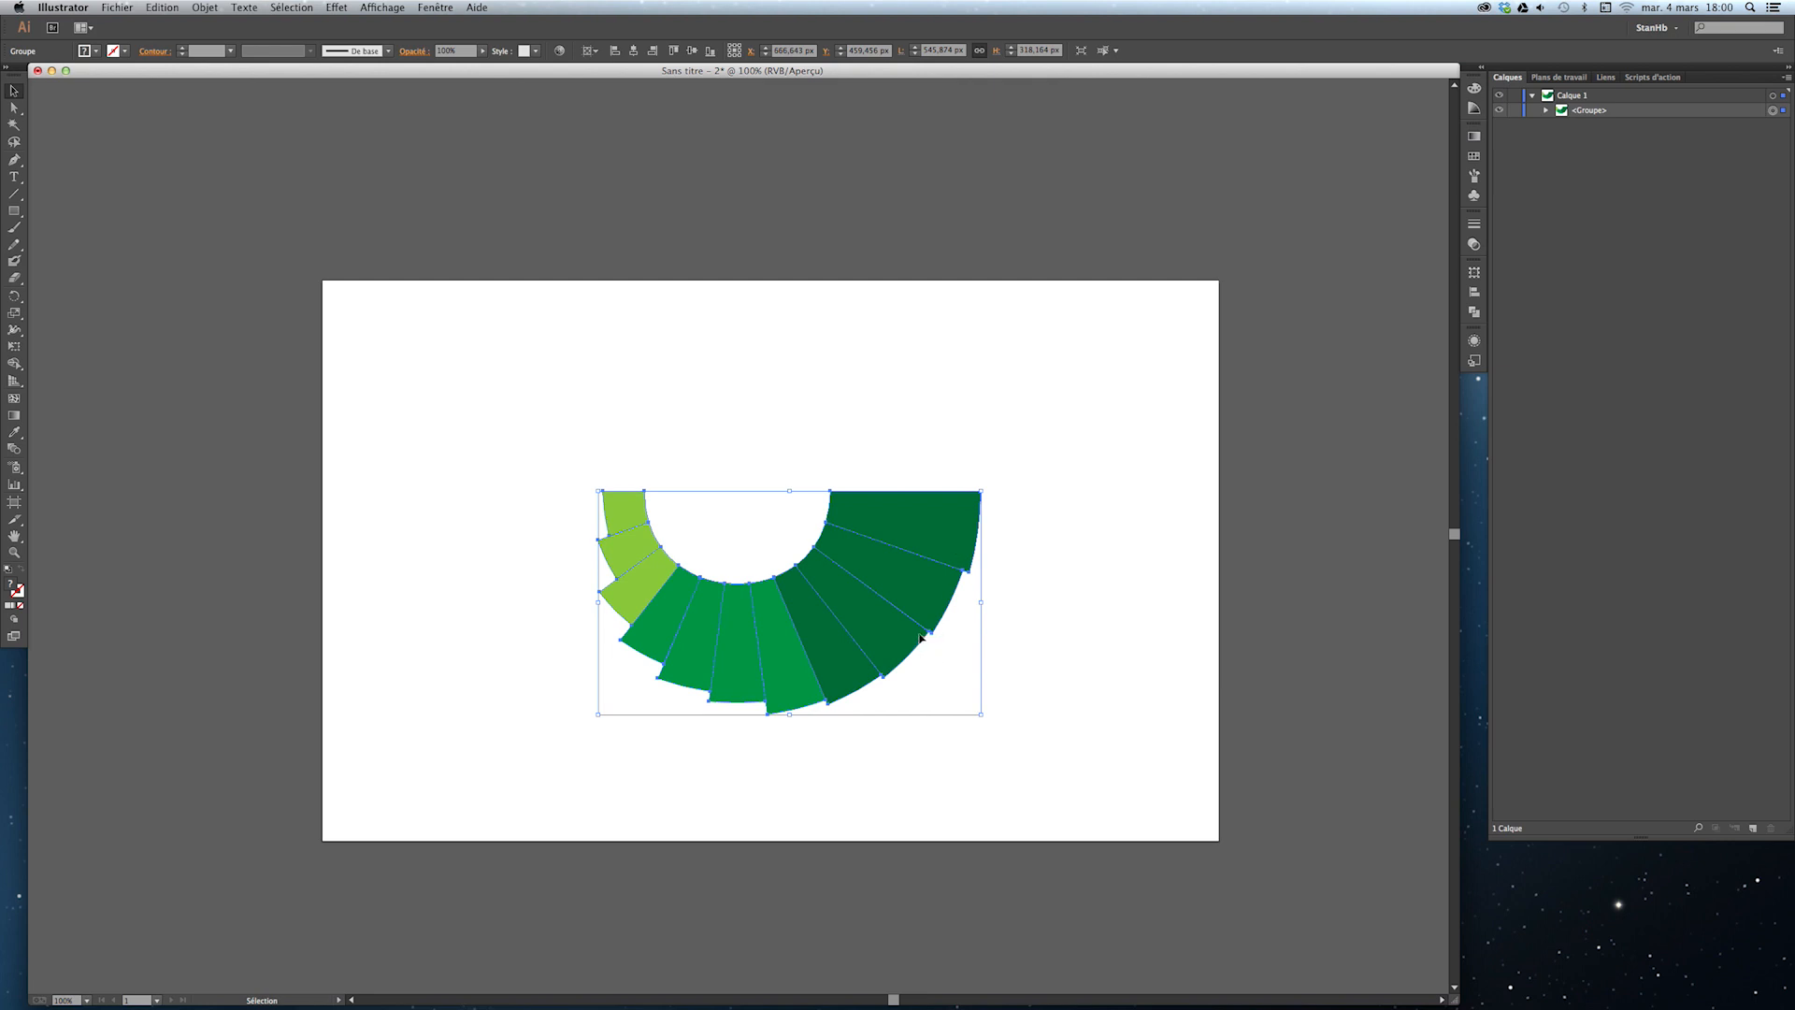
mouse_move(899, 599)
left_mouse_down()
mouse_move(869, 569)
mouse_move(899, 610)
left_mouse_up()
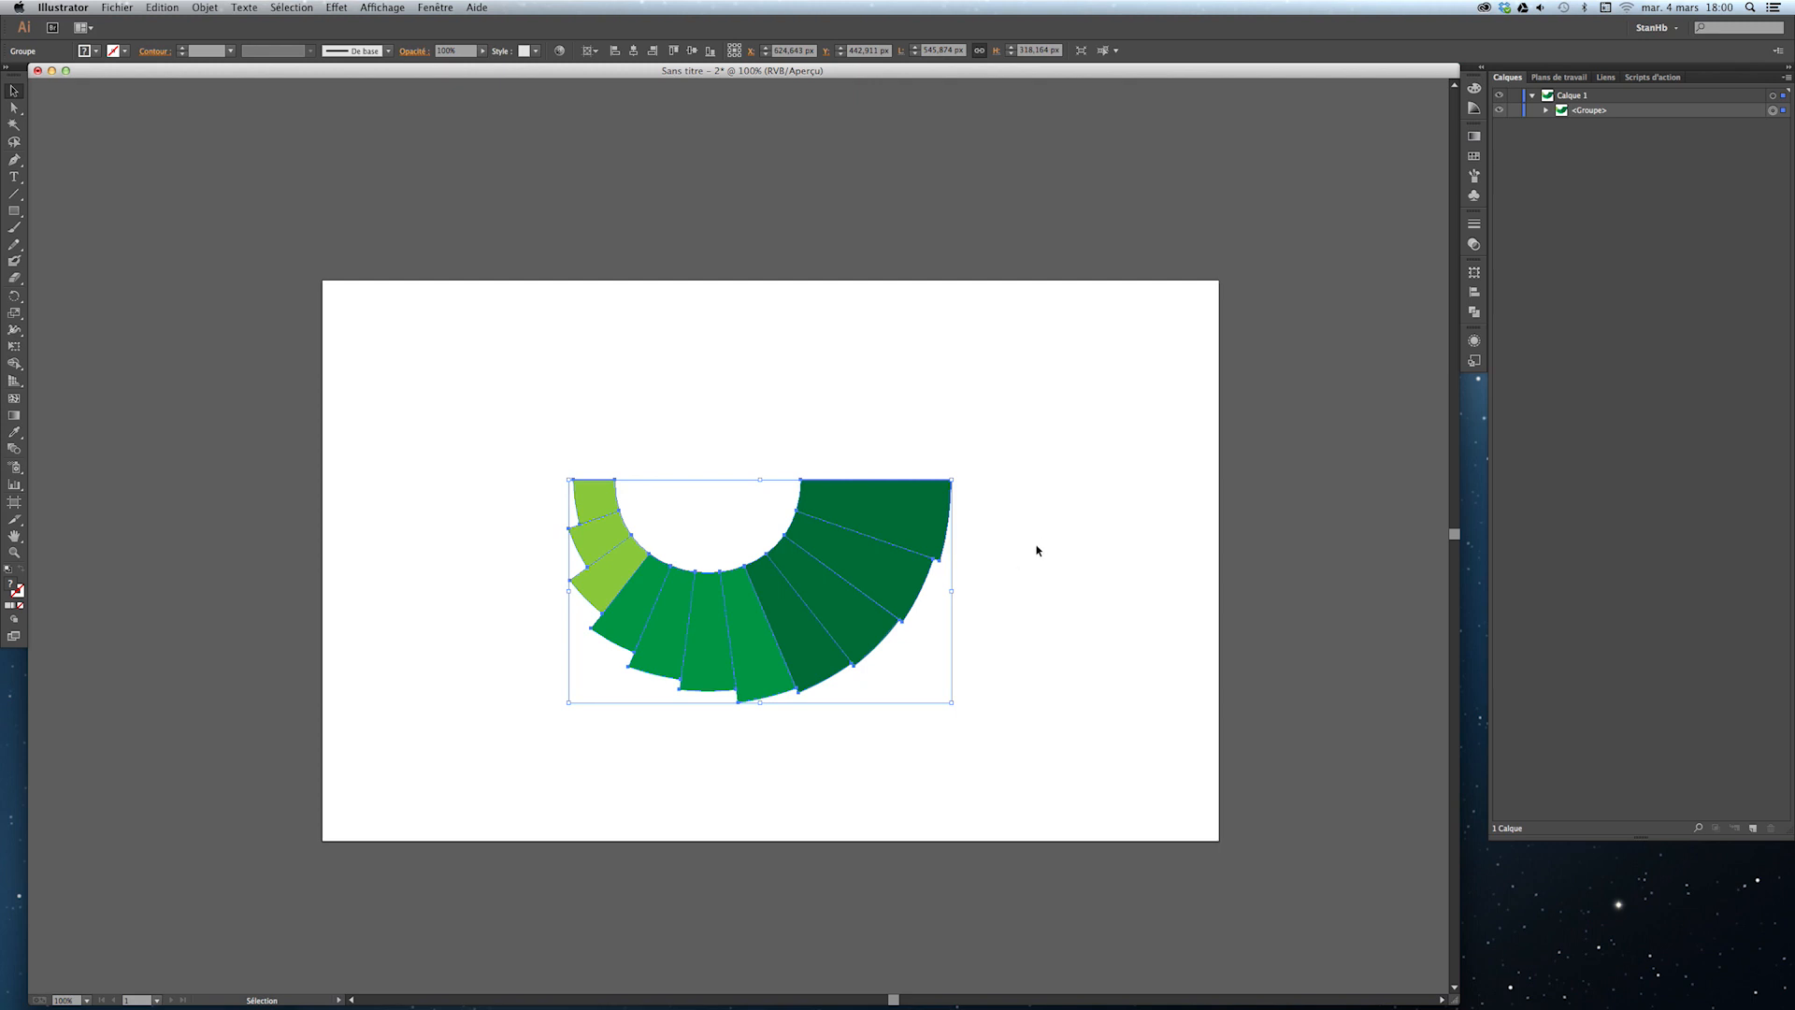
left_click_drag(877, 516, 865, 496)
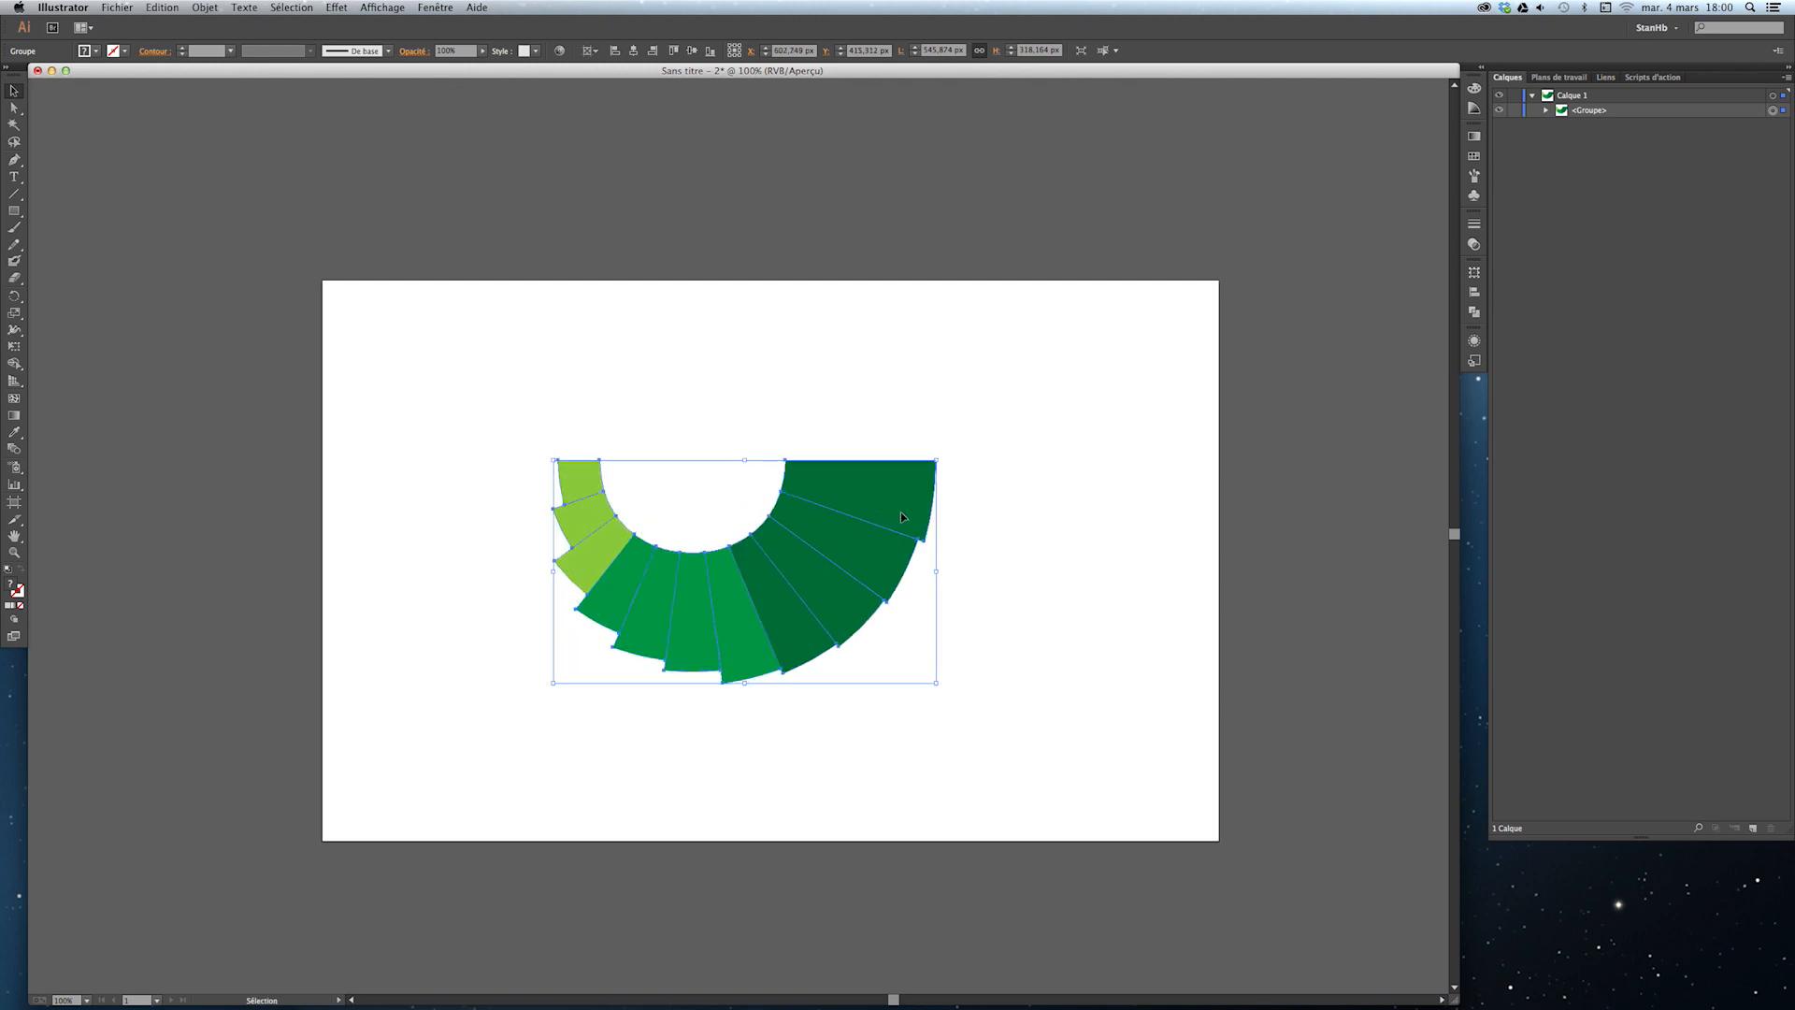
left_click(1033, 534)
left_click(1545, 111)
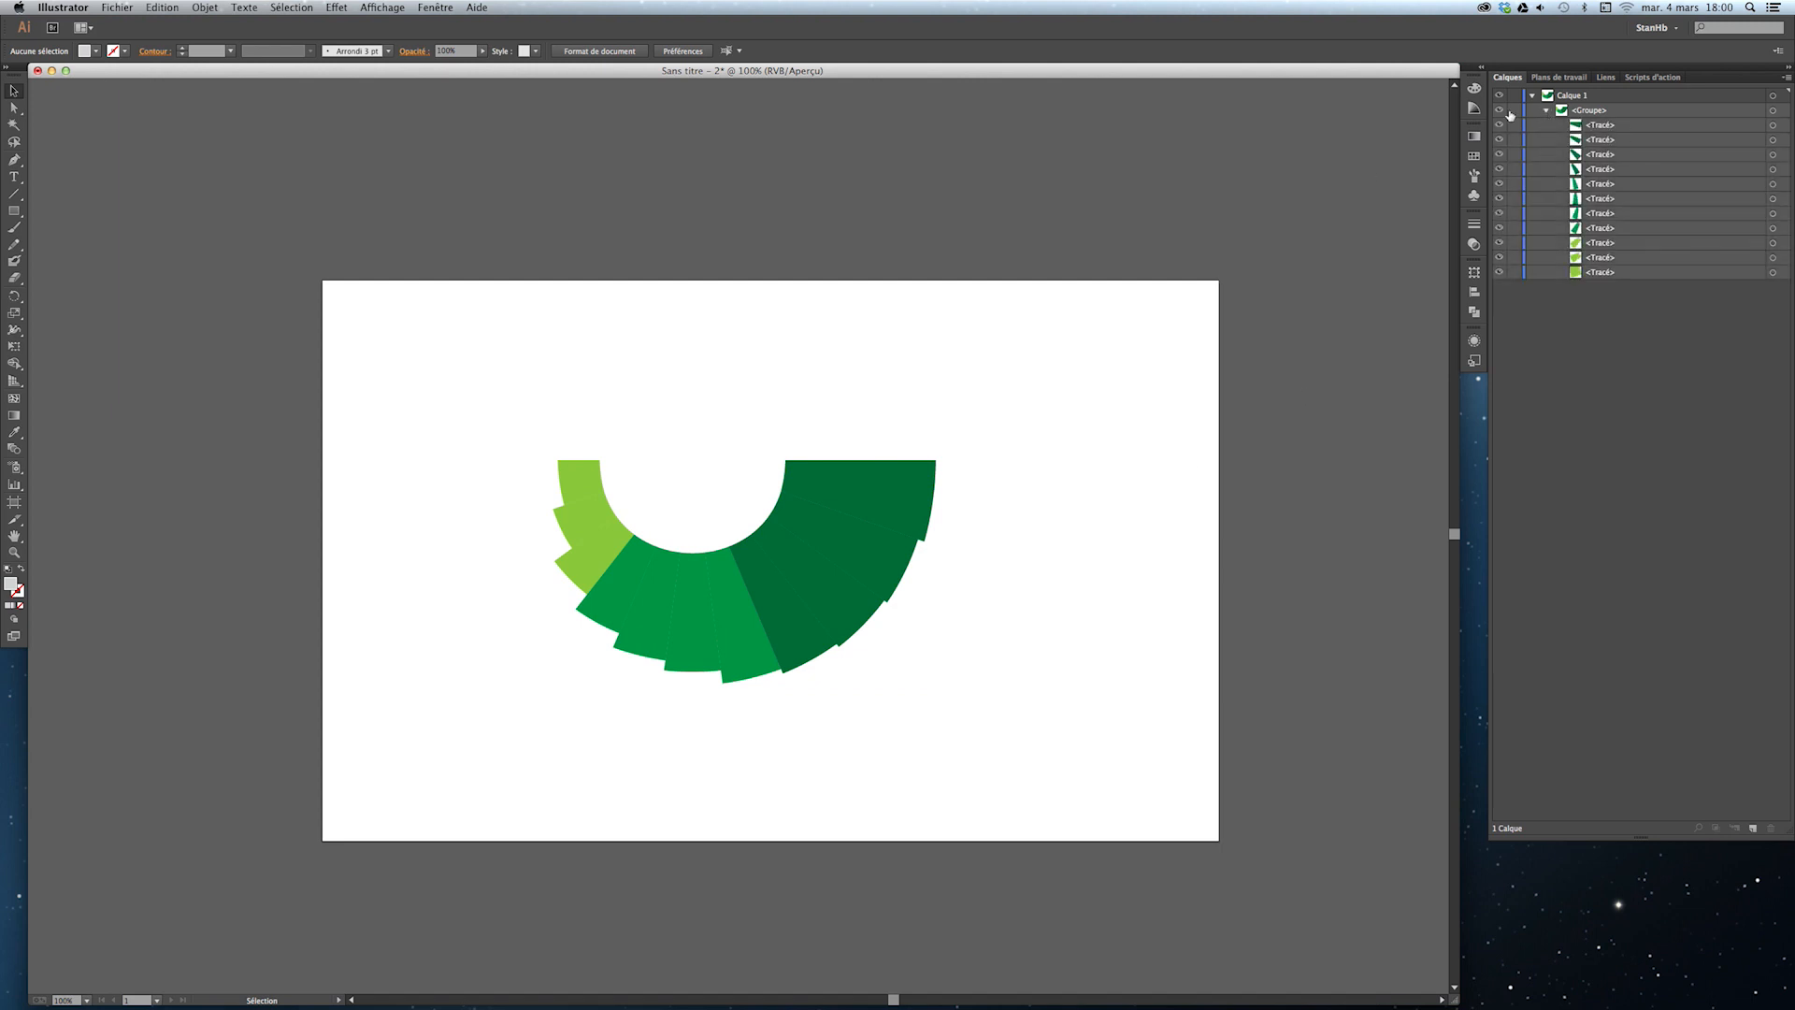
left_click(1546, 111)
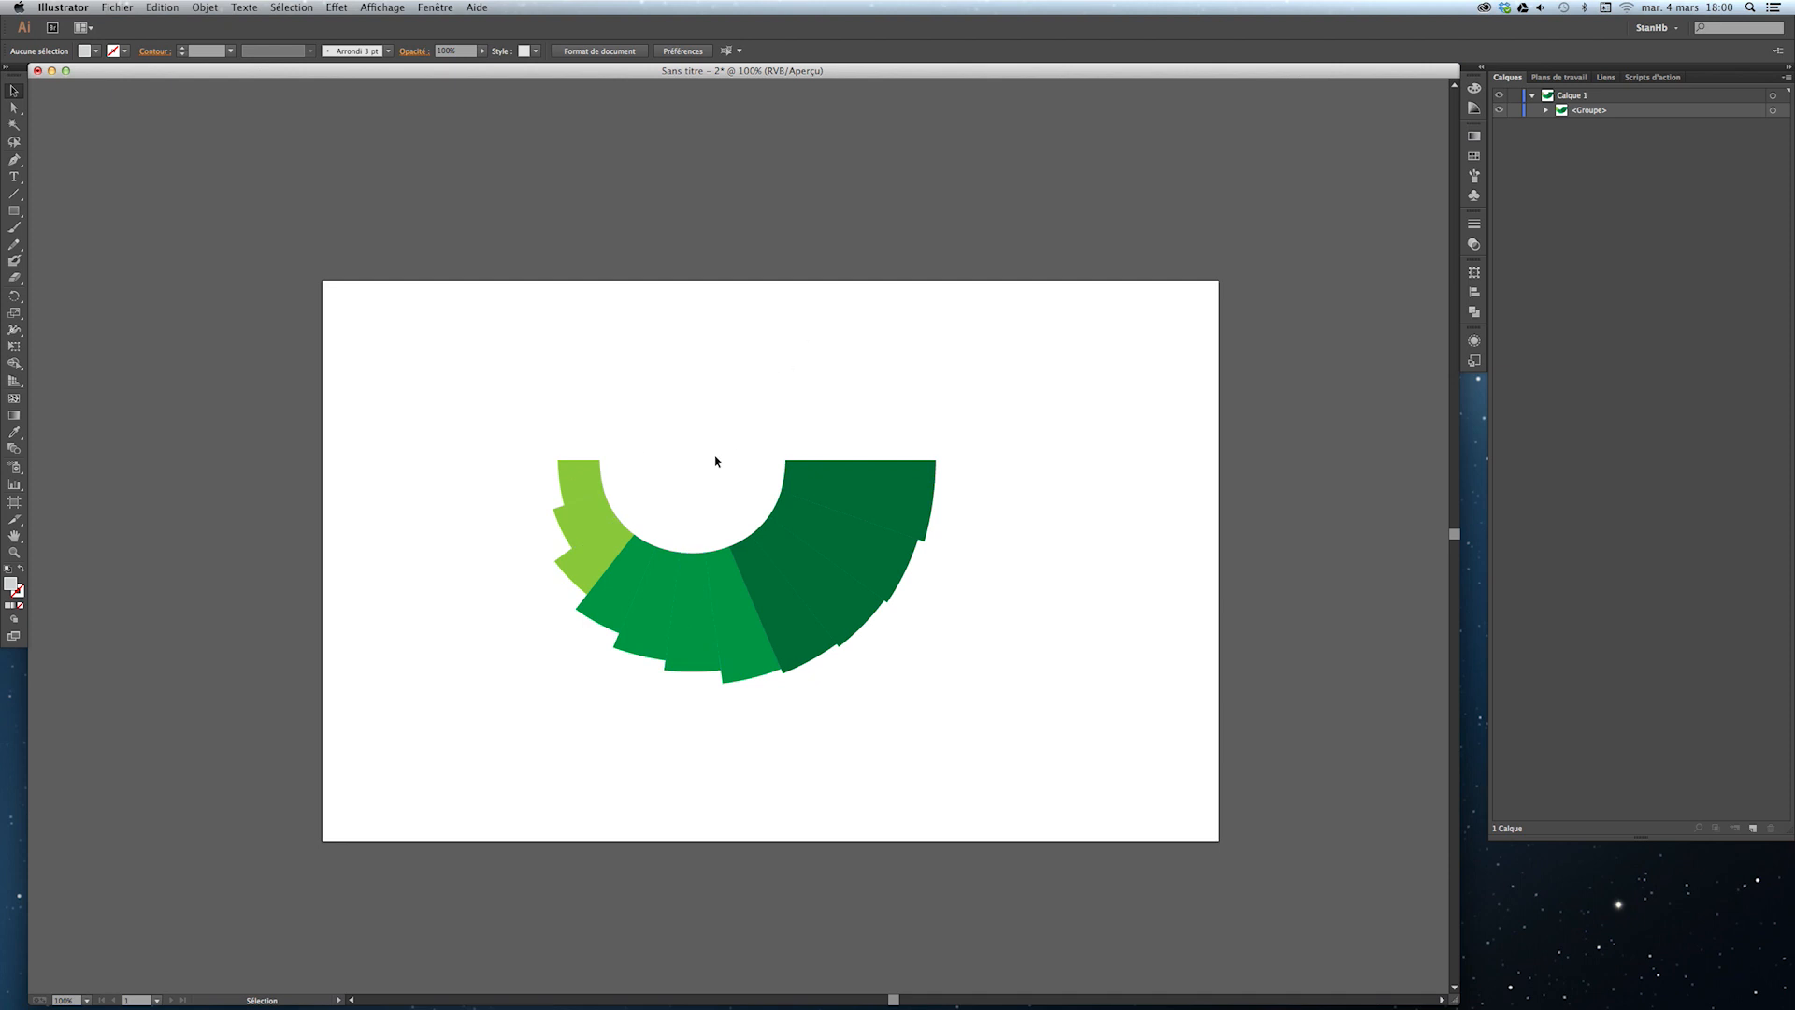
Add the text 90% on the longest dark green bar and fill it with Blanc.
left_click(16, 179)
left_click(882, 490)
type("90")
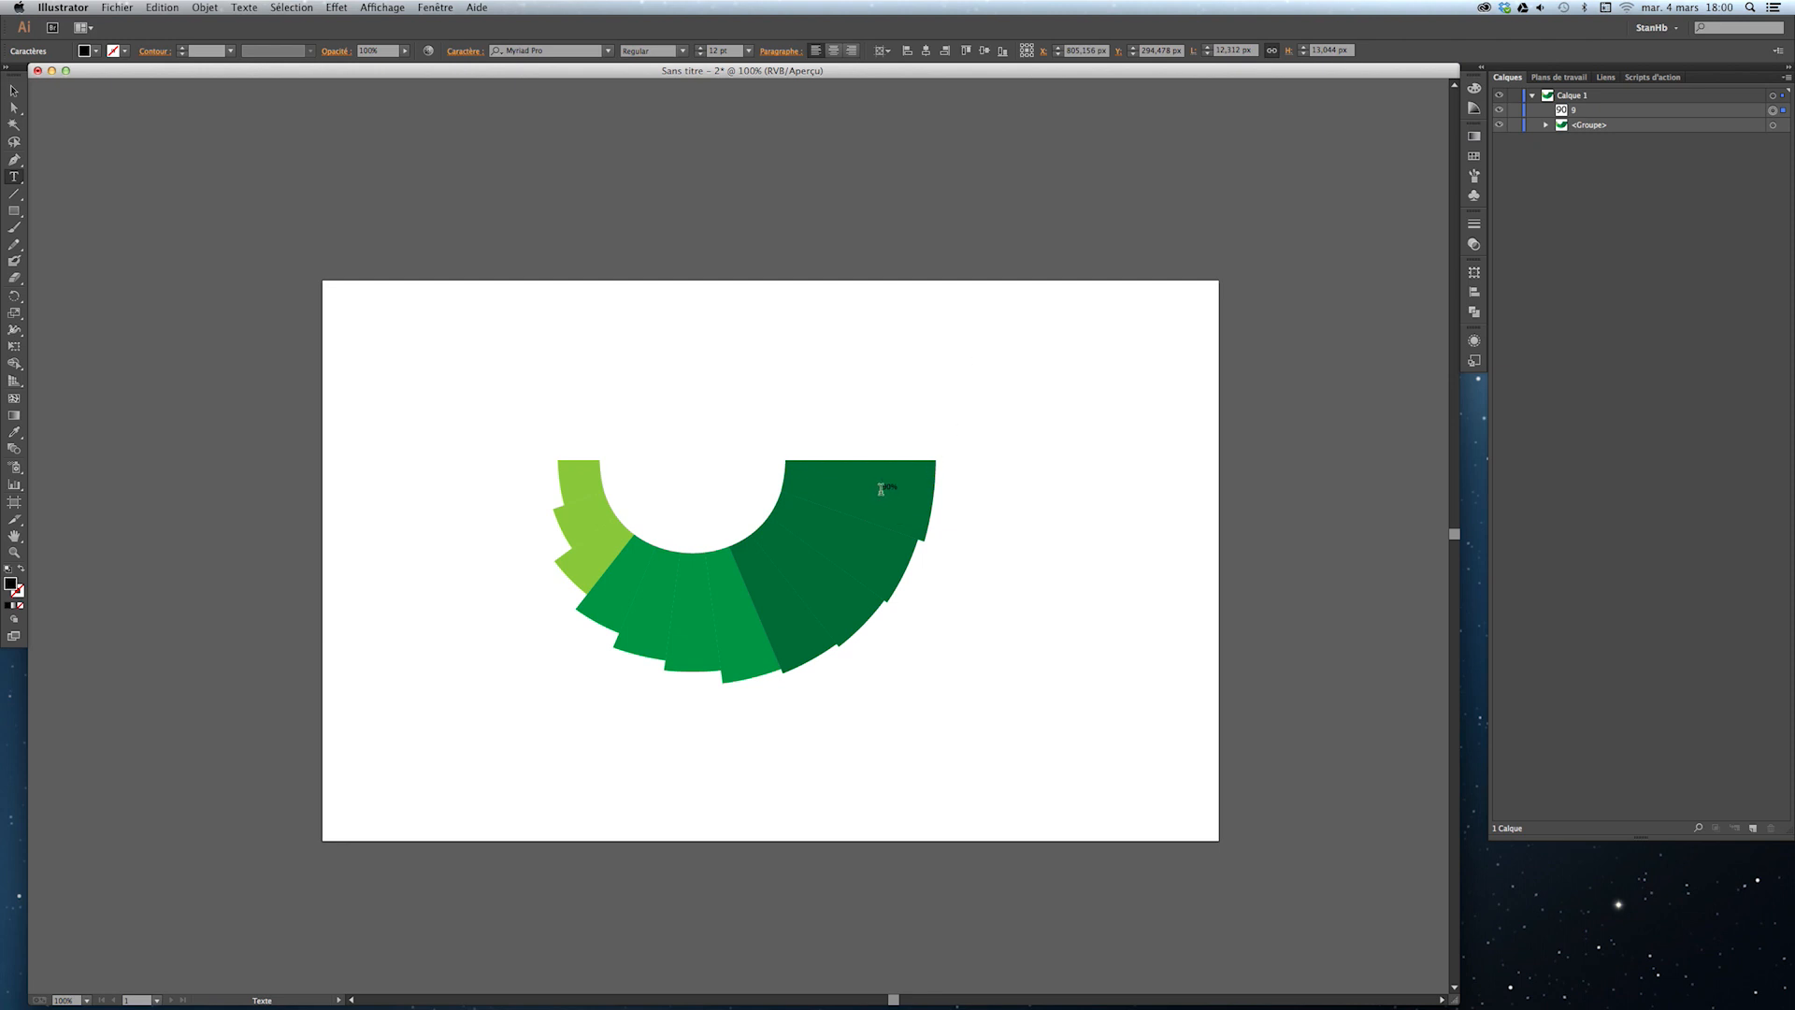
left_click_drag(883, 489, 902, 491)
left_click(95, 51)
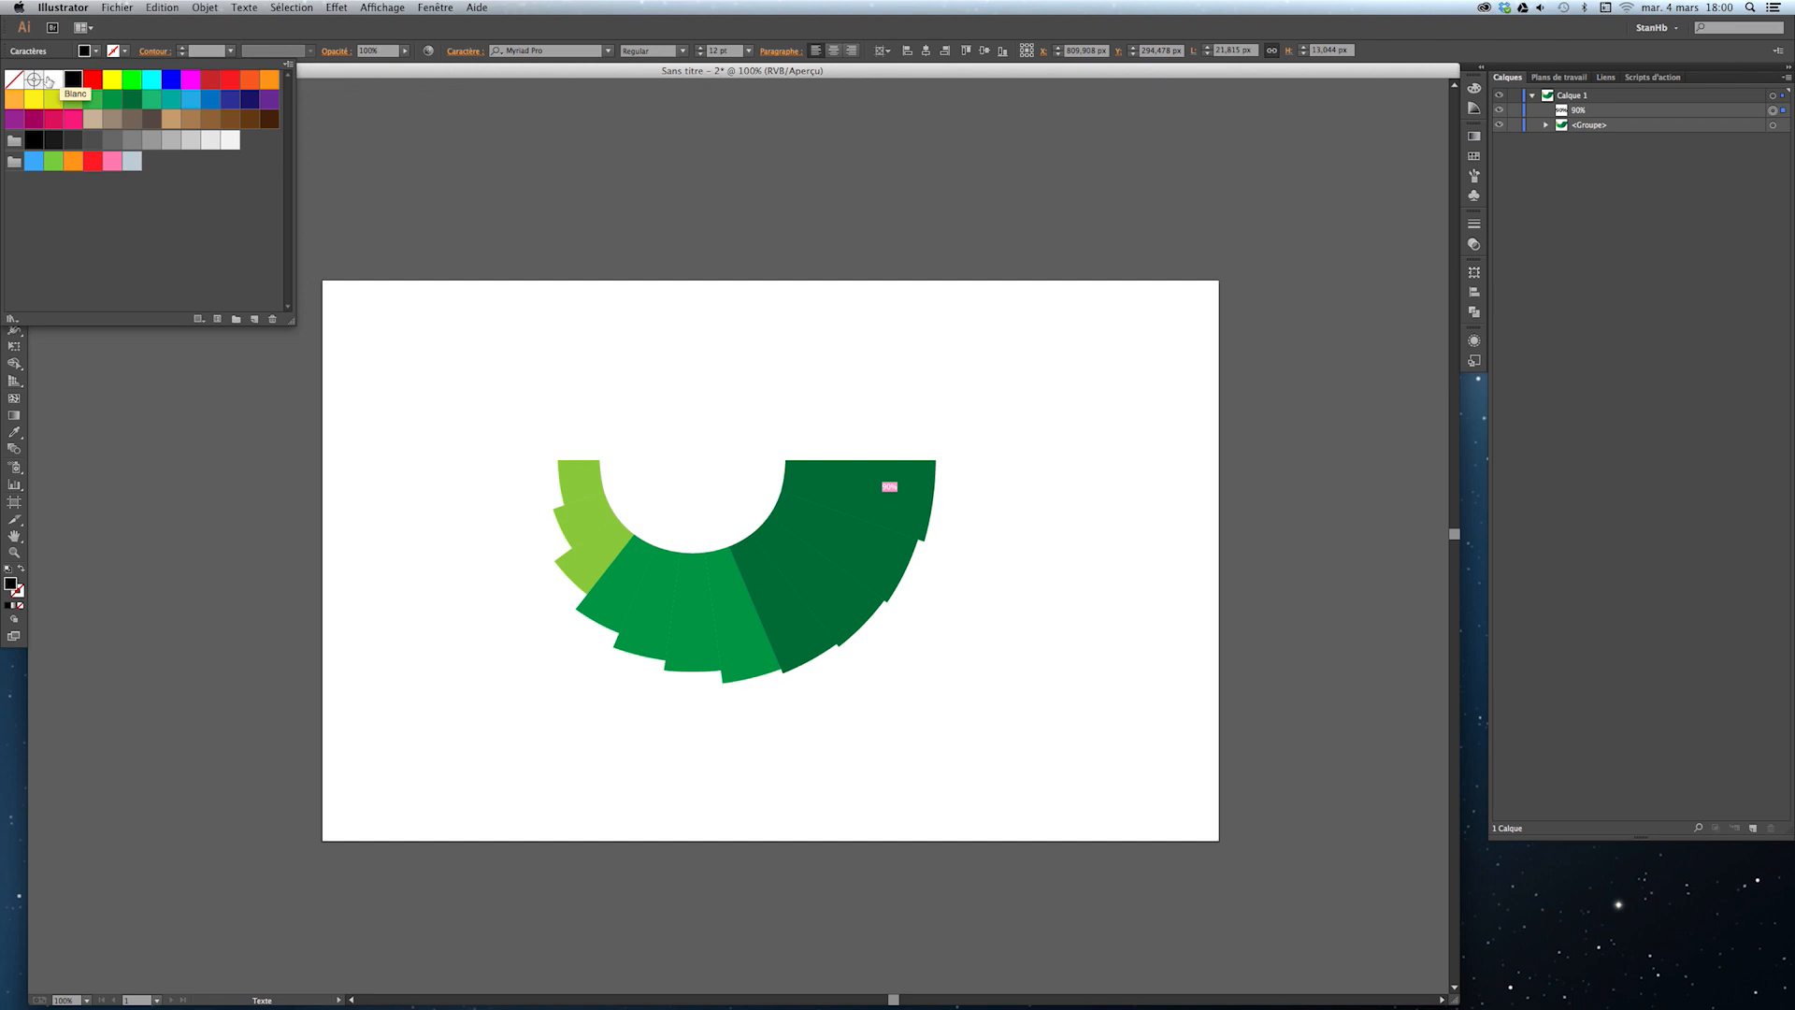
left_click(56, 82)
left_click(640, 33)
Set the 90% label's font size to 25 pt after trying 48 and 36 pt.
left_click(749, 50)
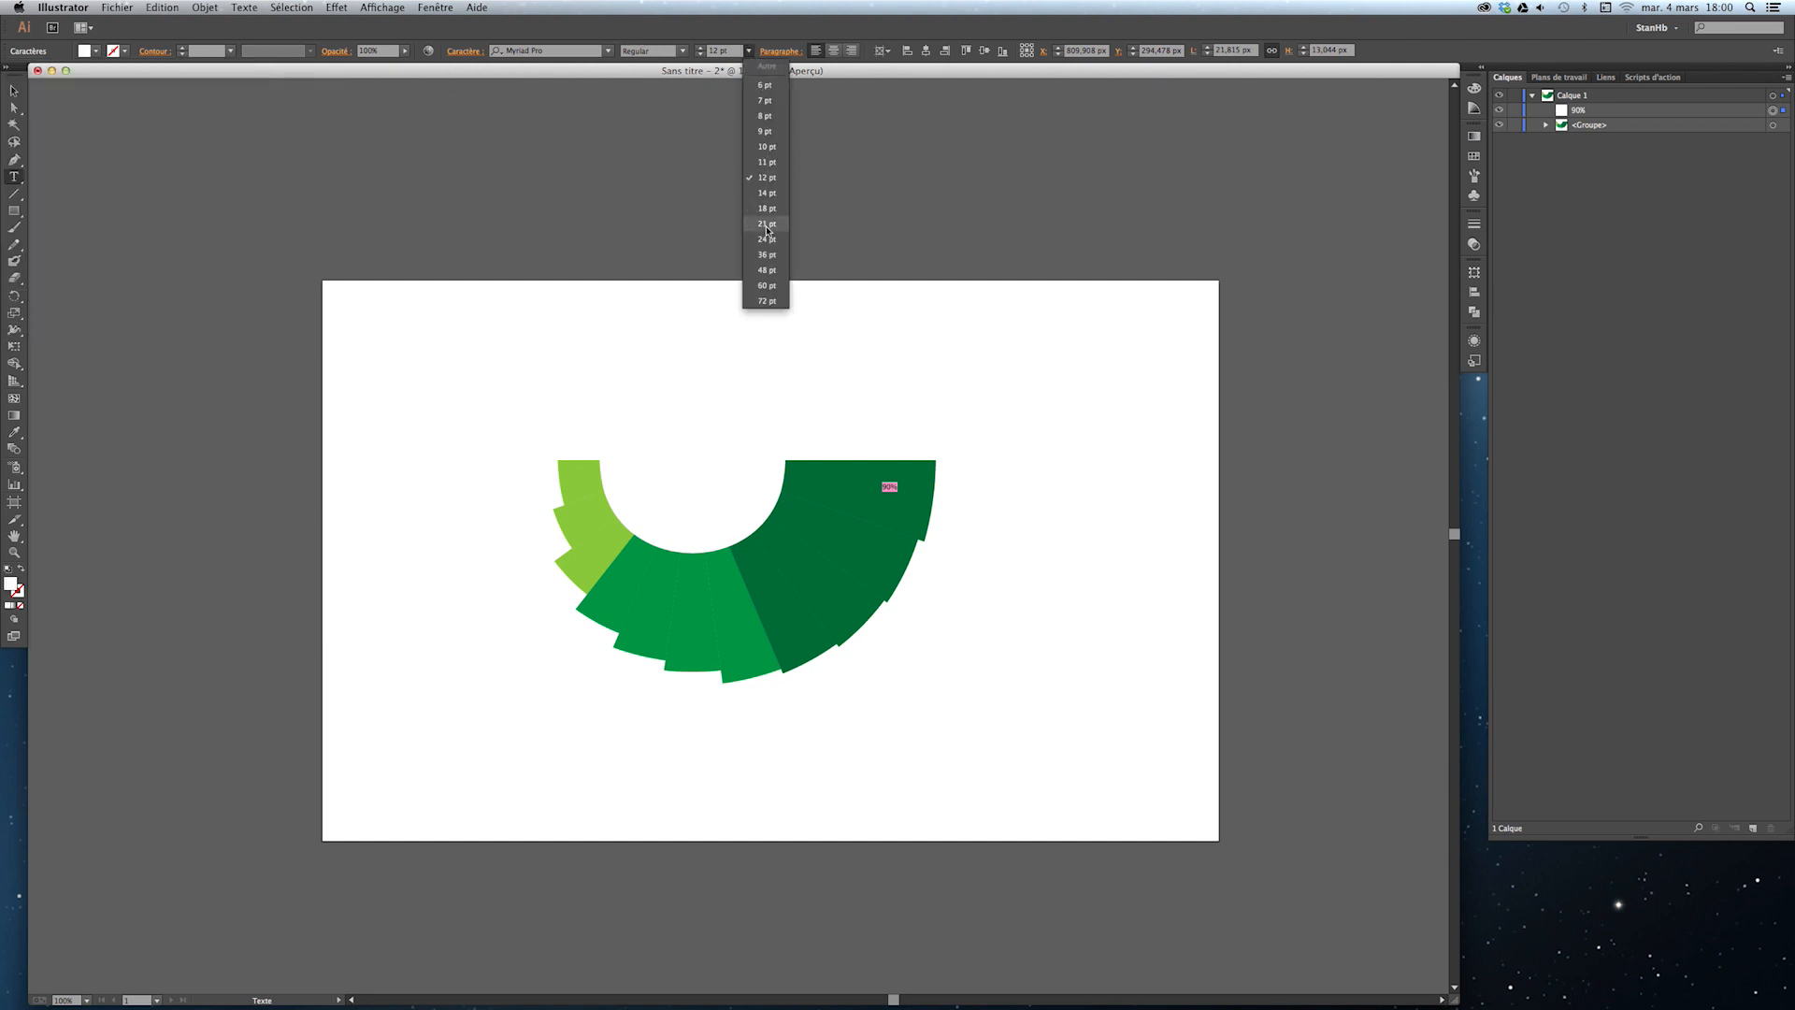
left_click(767, 270)
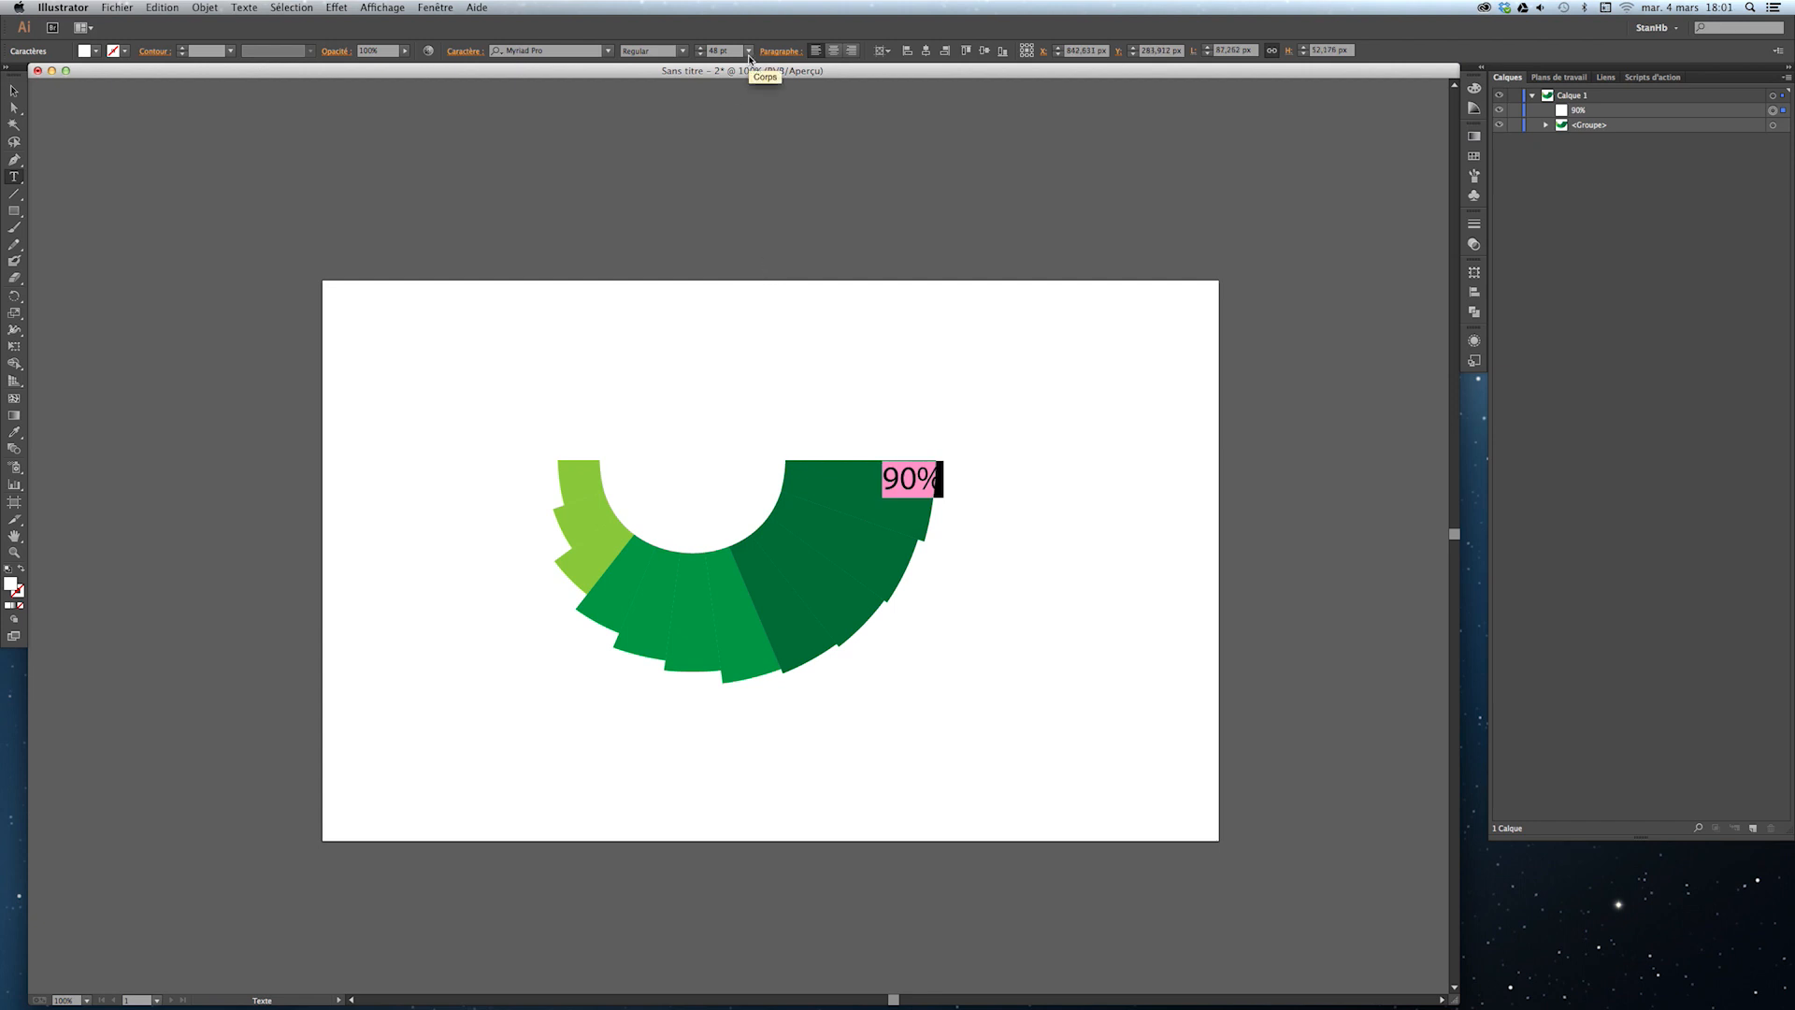
left_click(749, 50)
left_click(765, 254)
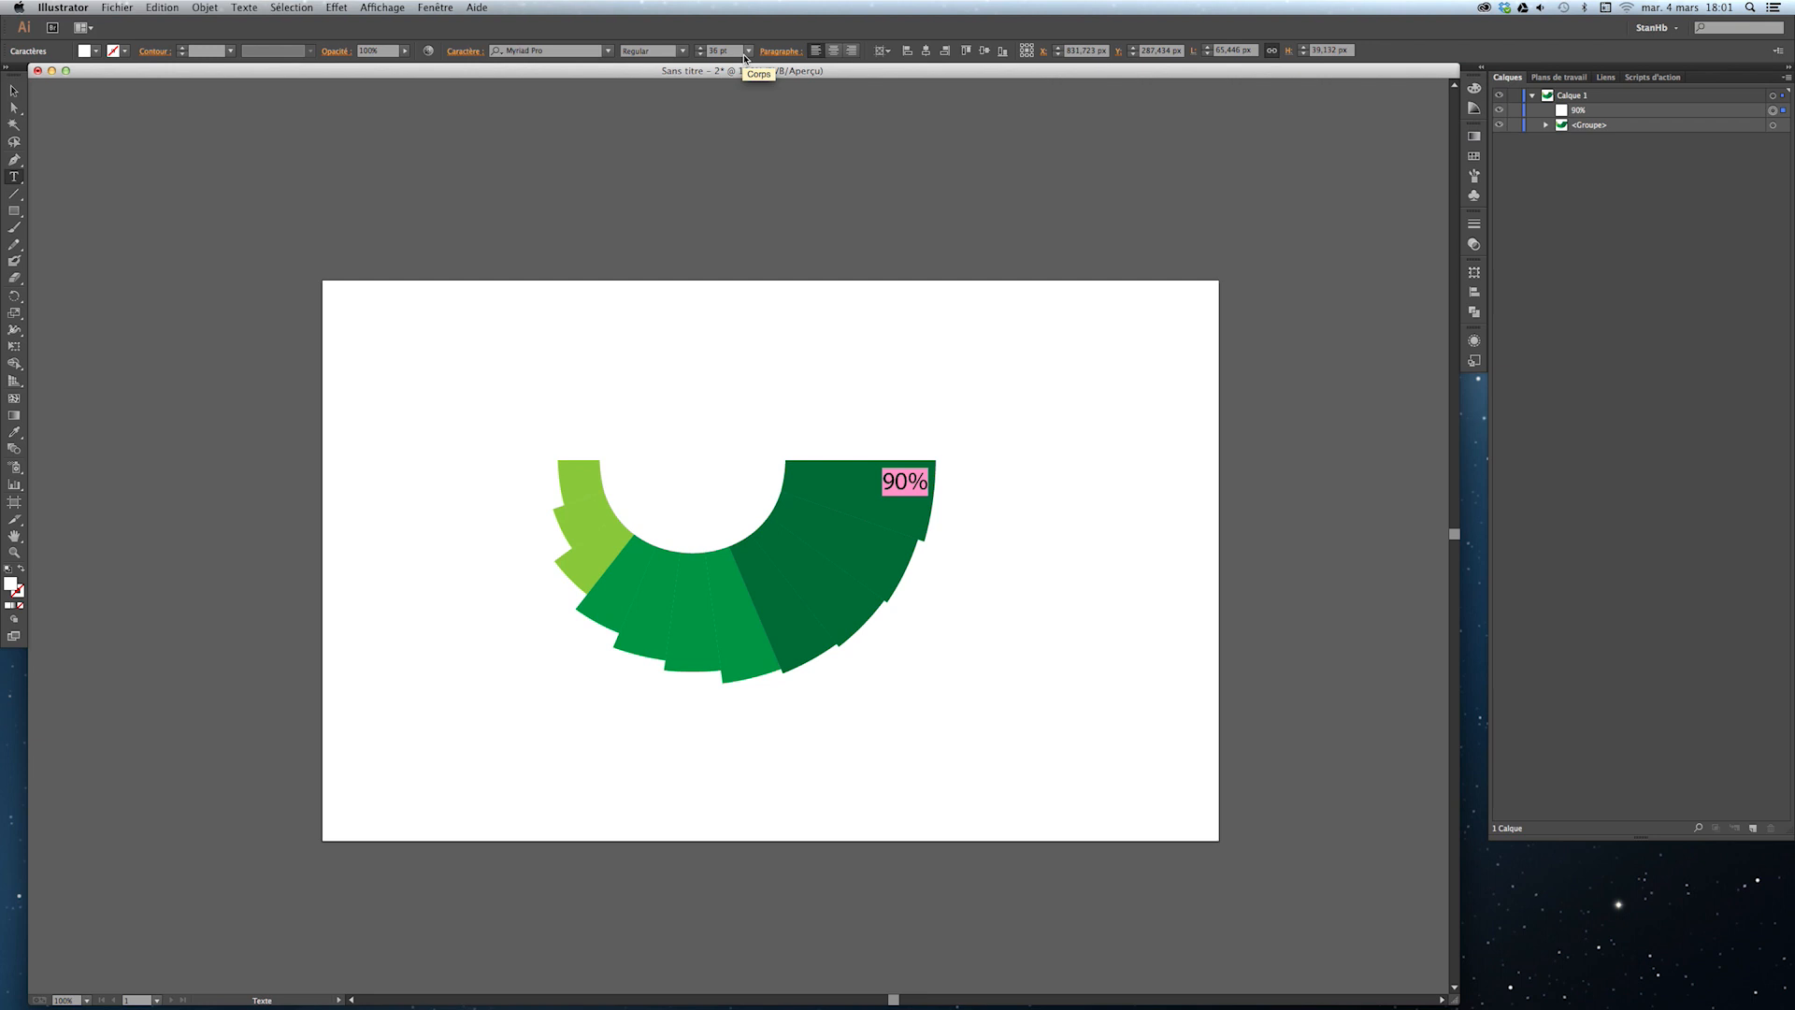
left_click(702, 54)
left_click(702, 55)
left_click(702, 54)
left_click(700, 55)
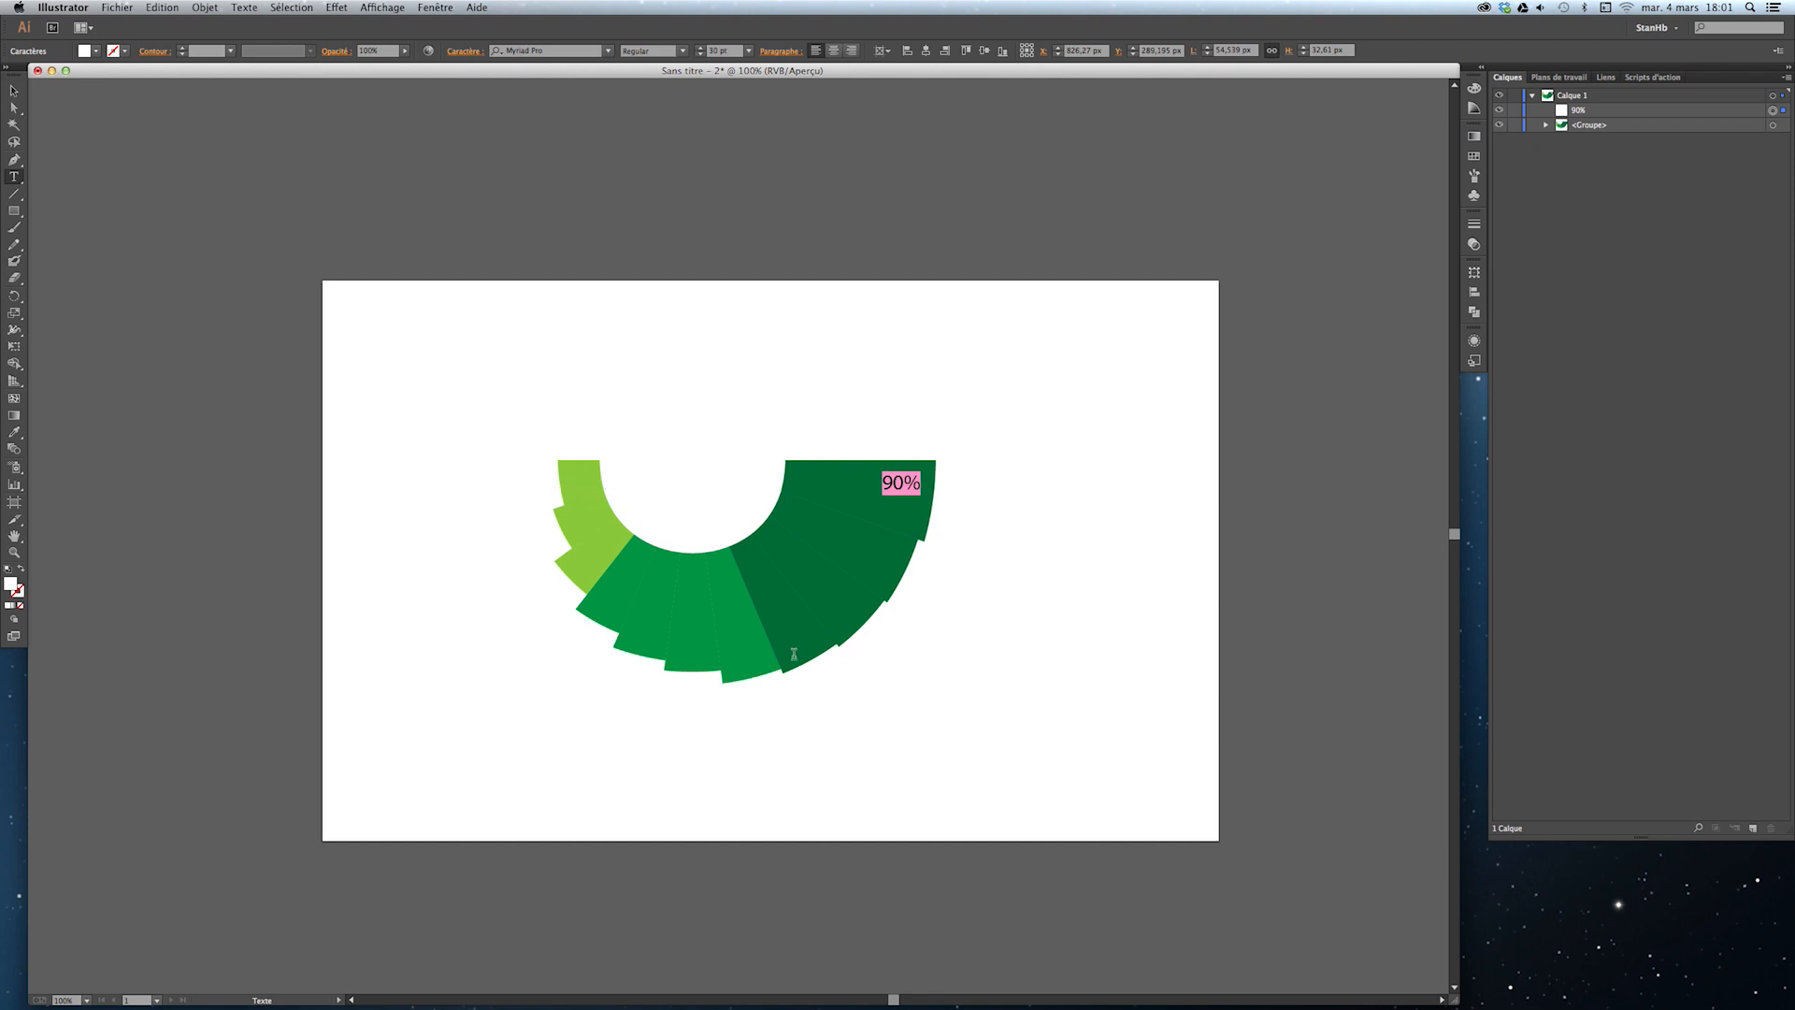
left_click(701, 56)
left_click(701, 55)
left_click(702, 55)
left_click(701, 56)
left_click(701, 55)
key("Escape")
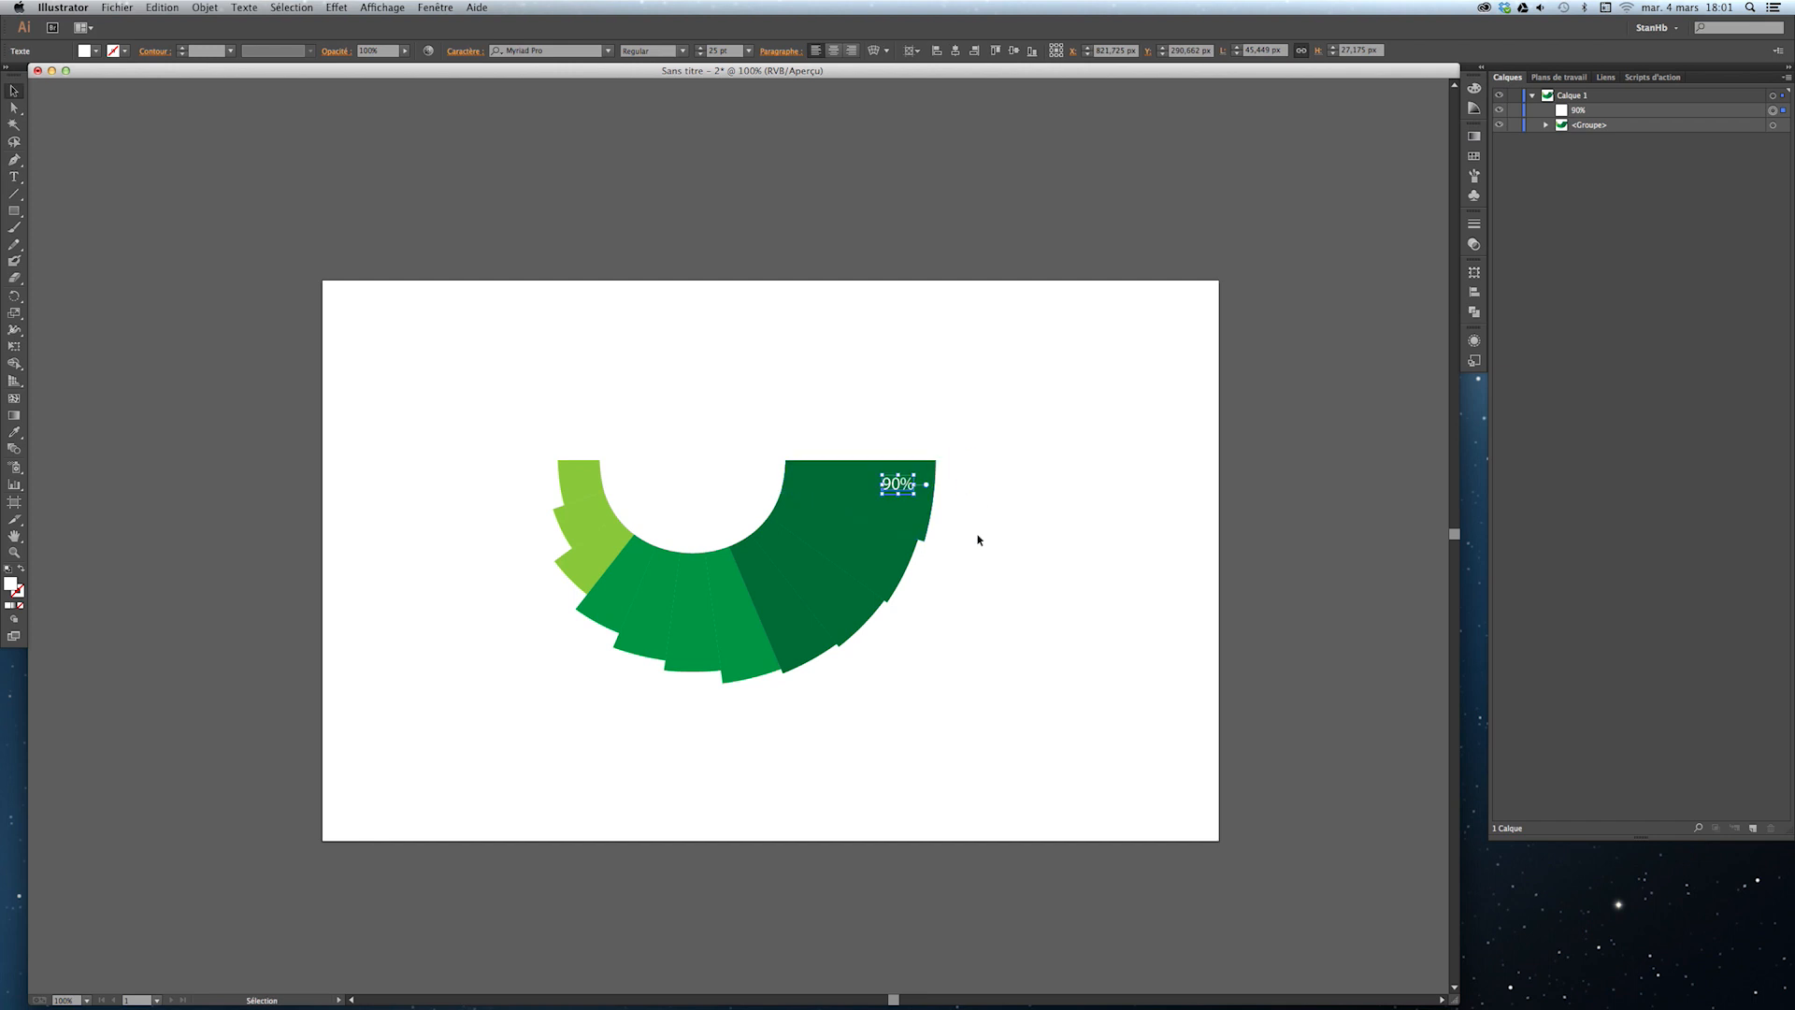
Move the 90% label inside its dark green bar and rotate it slightly clockwise to follow the bar's direction.
mouse_move(897, 488)
left_mouse_down()
mouse_move(918, 488)
mouse_move(906, 507)
left_mouse_up()
key("z")
left_click_drag(995, 391, 444, 701)
scroll(725, 561, "down", 2)
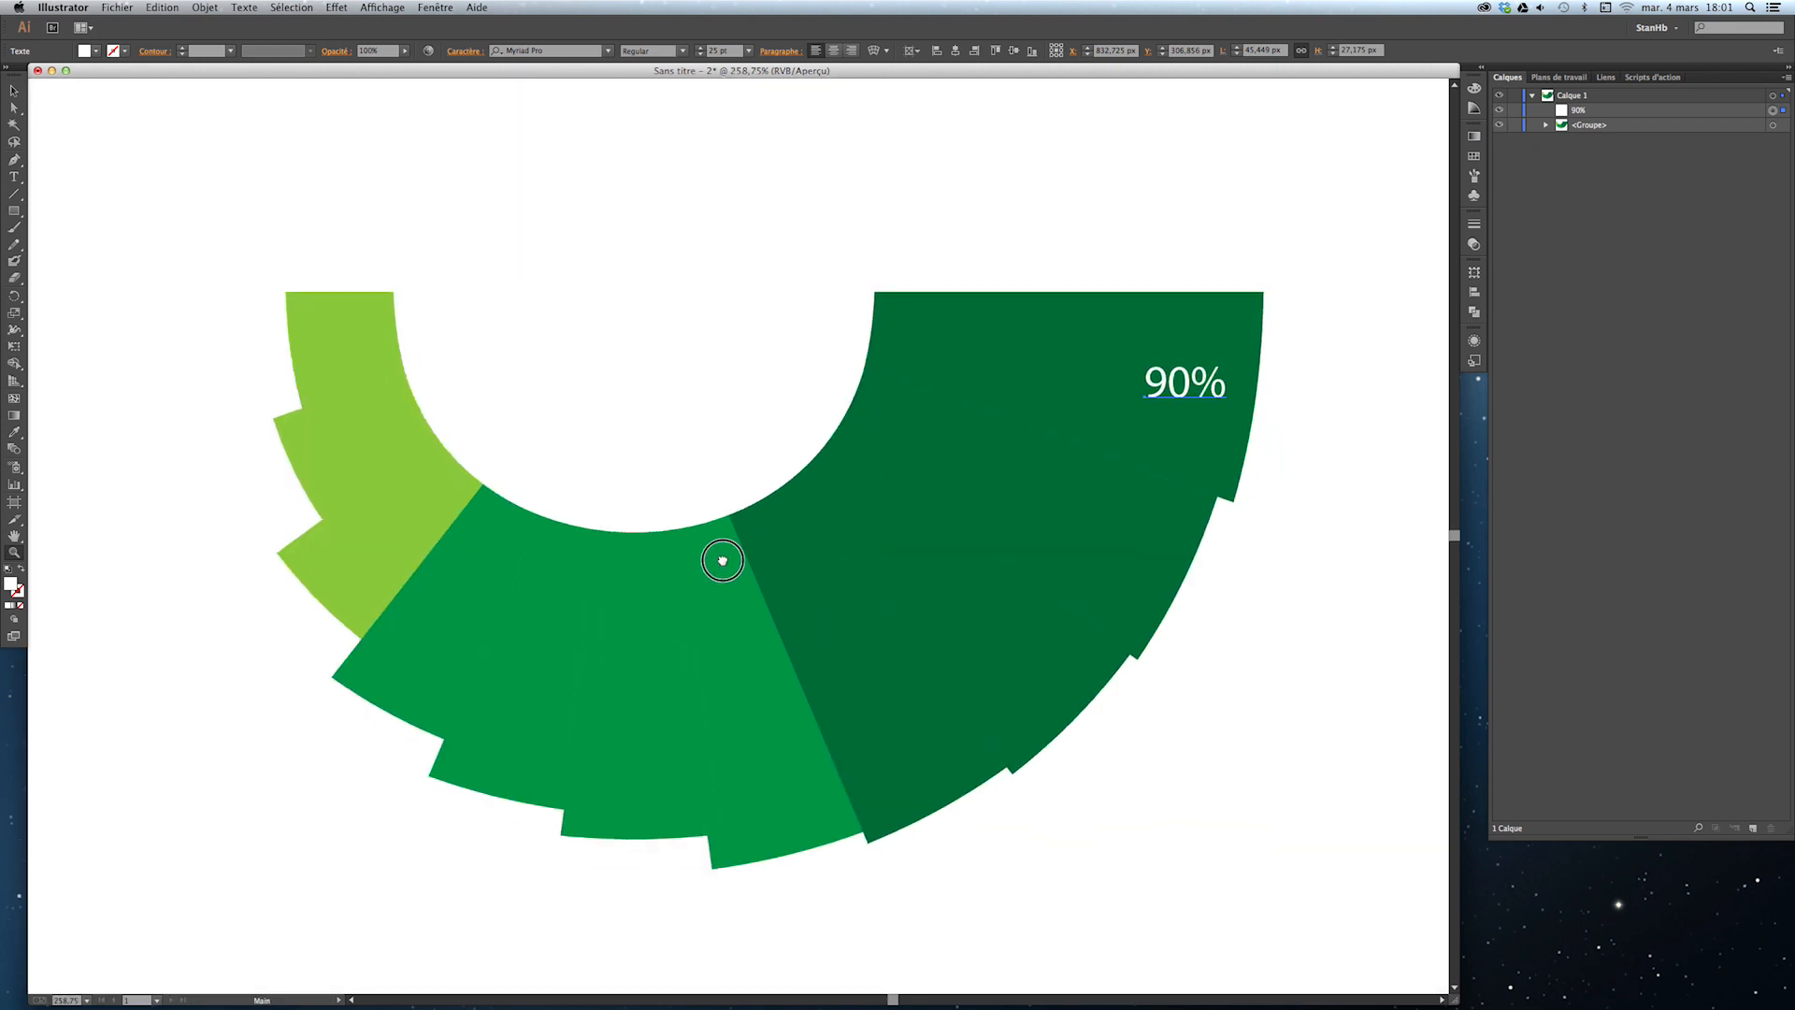
key("v")
left_click(1130, 327)
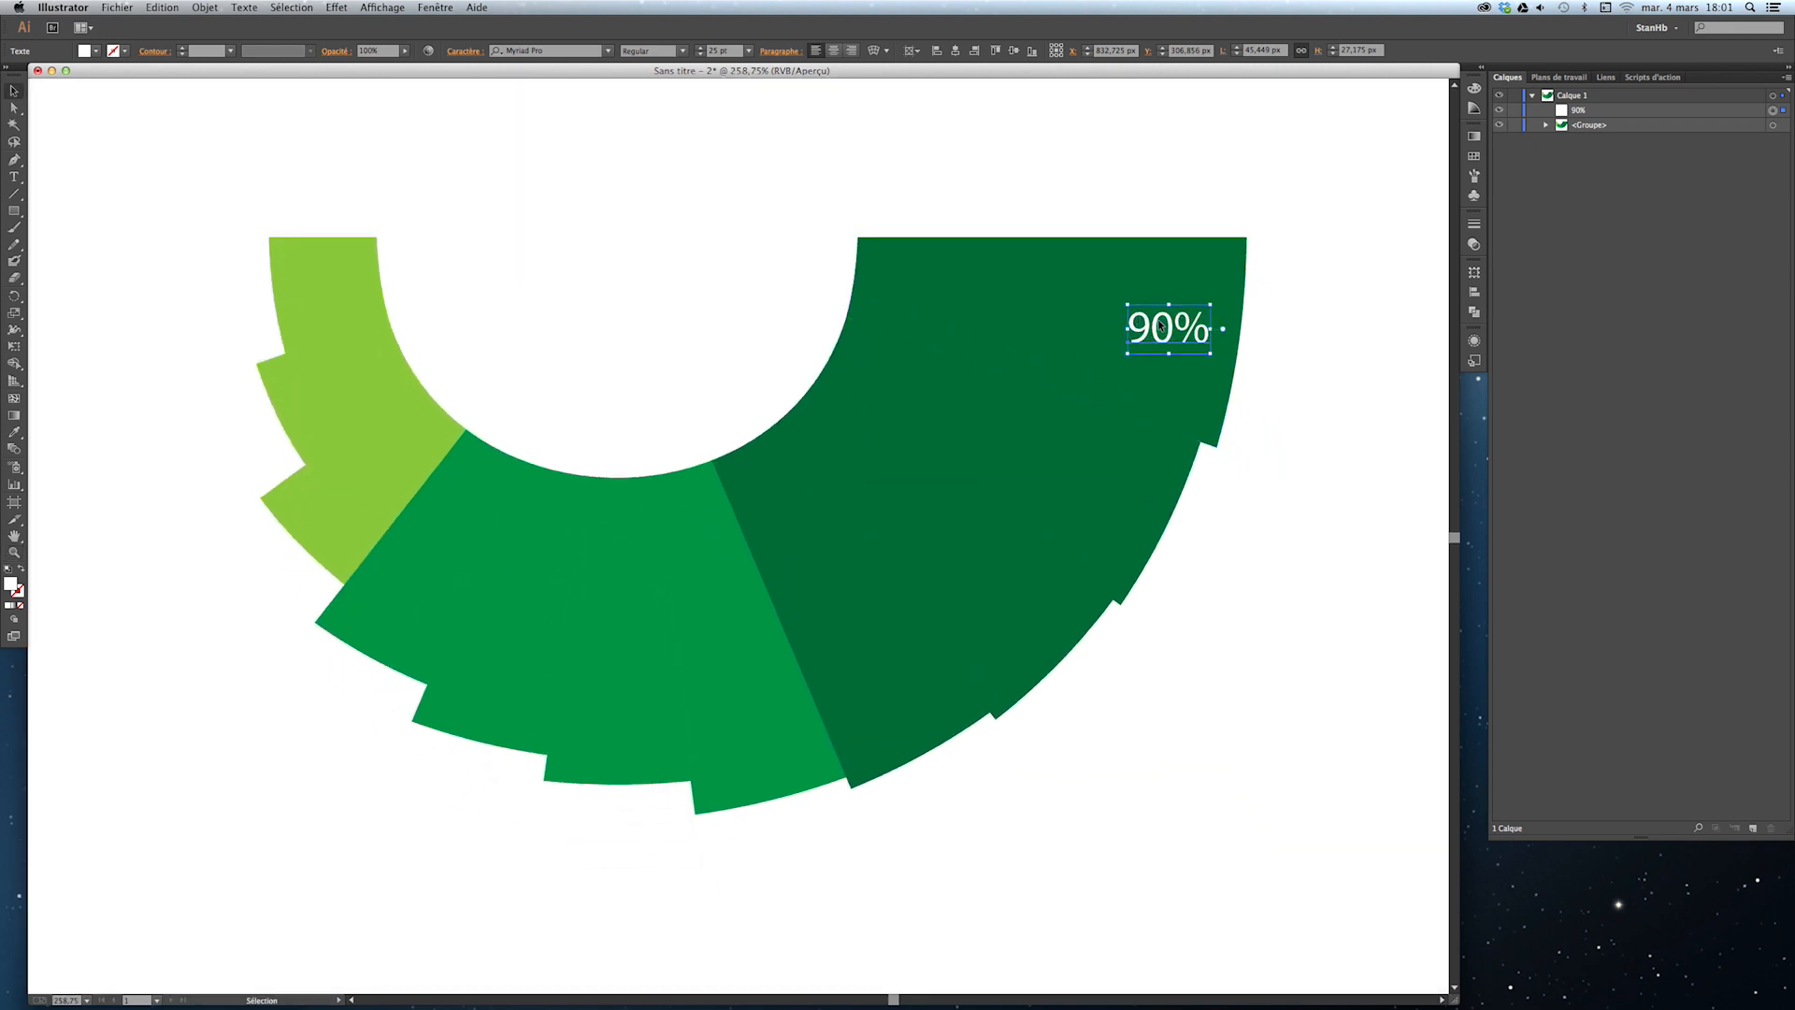
left_click_drag(1125, 302, 1126, 294)
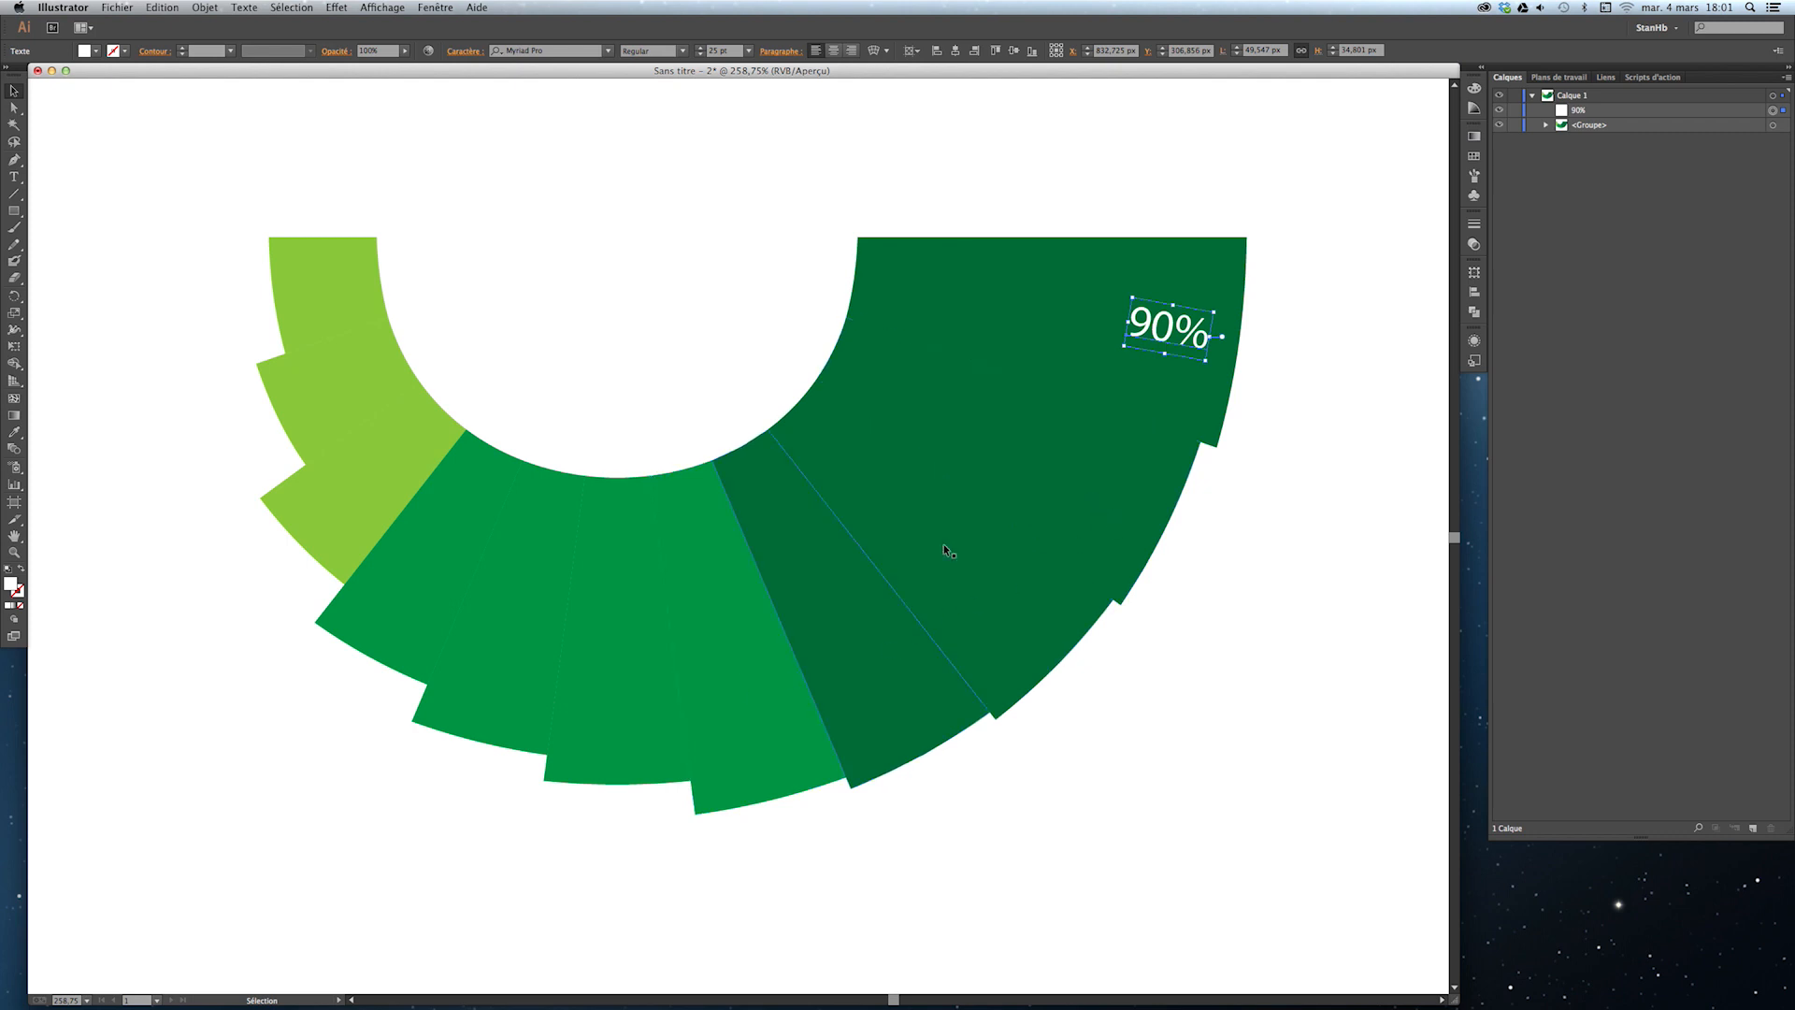
Copy the 90% label onto the ten other bars, rotating each copy to follow its bar.
left_click_drag(1173, 332, 1116, 533)
left_click_drag(1115, 472, 651, 761)
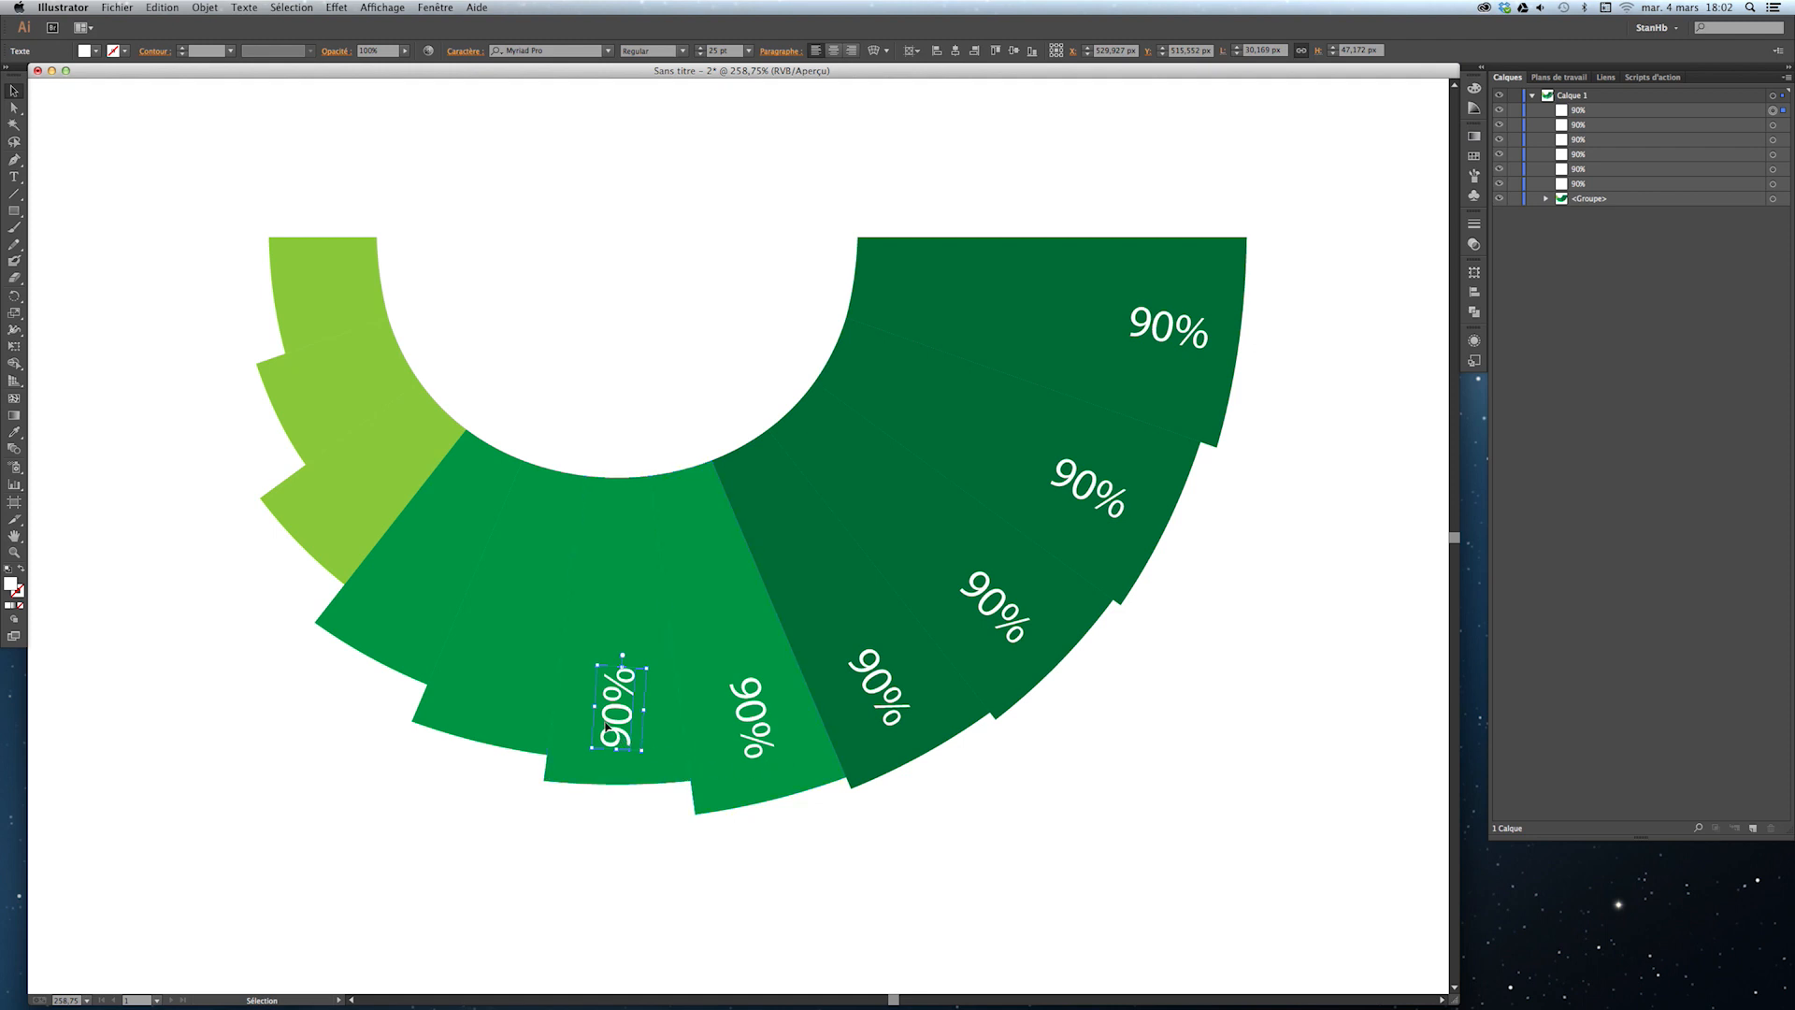
left_click_drag(606, 724, 501, 722)
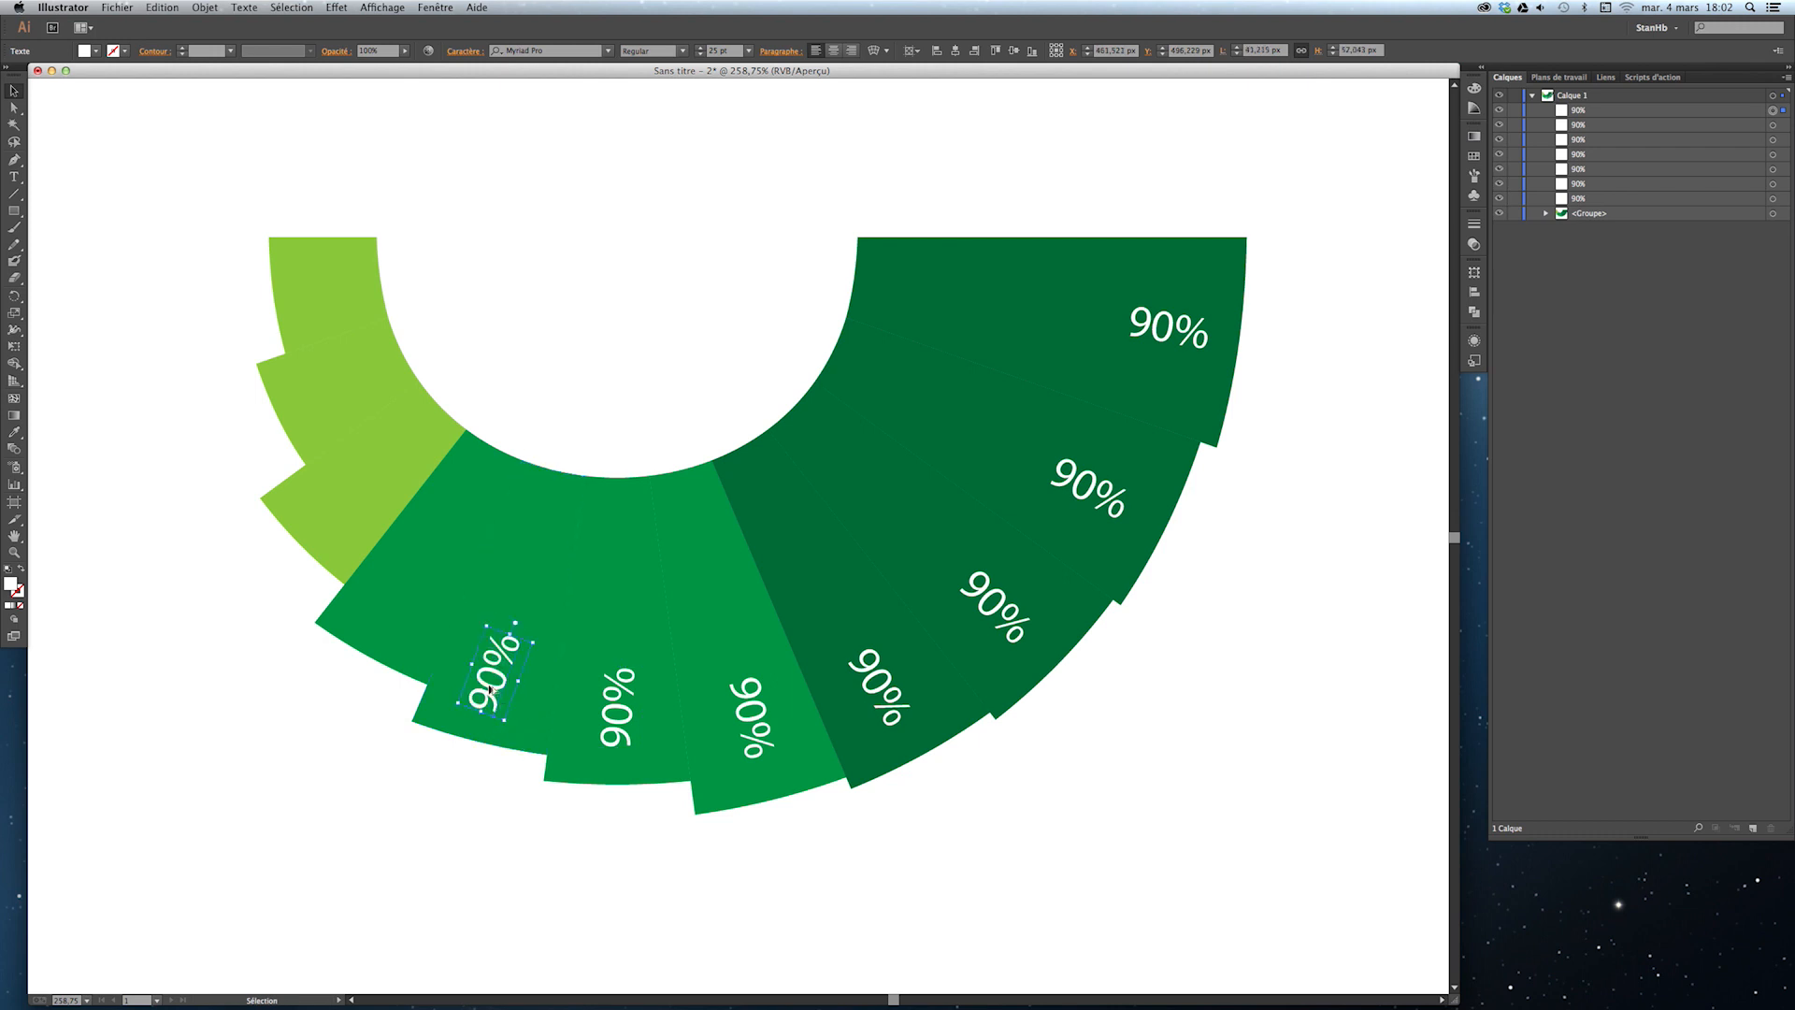
left_click_drag(489, 692, 344, 557)
left_click(344, 557)
left_click(334, 523)
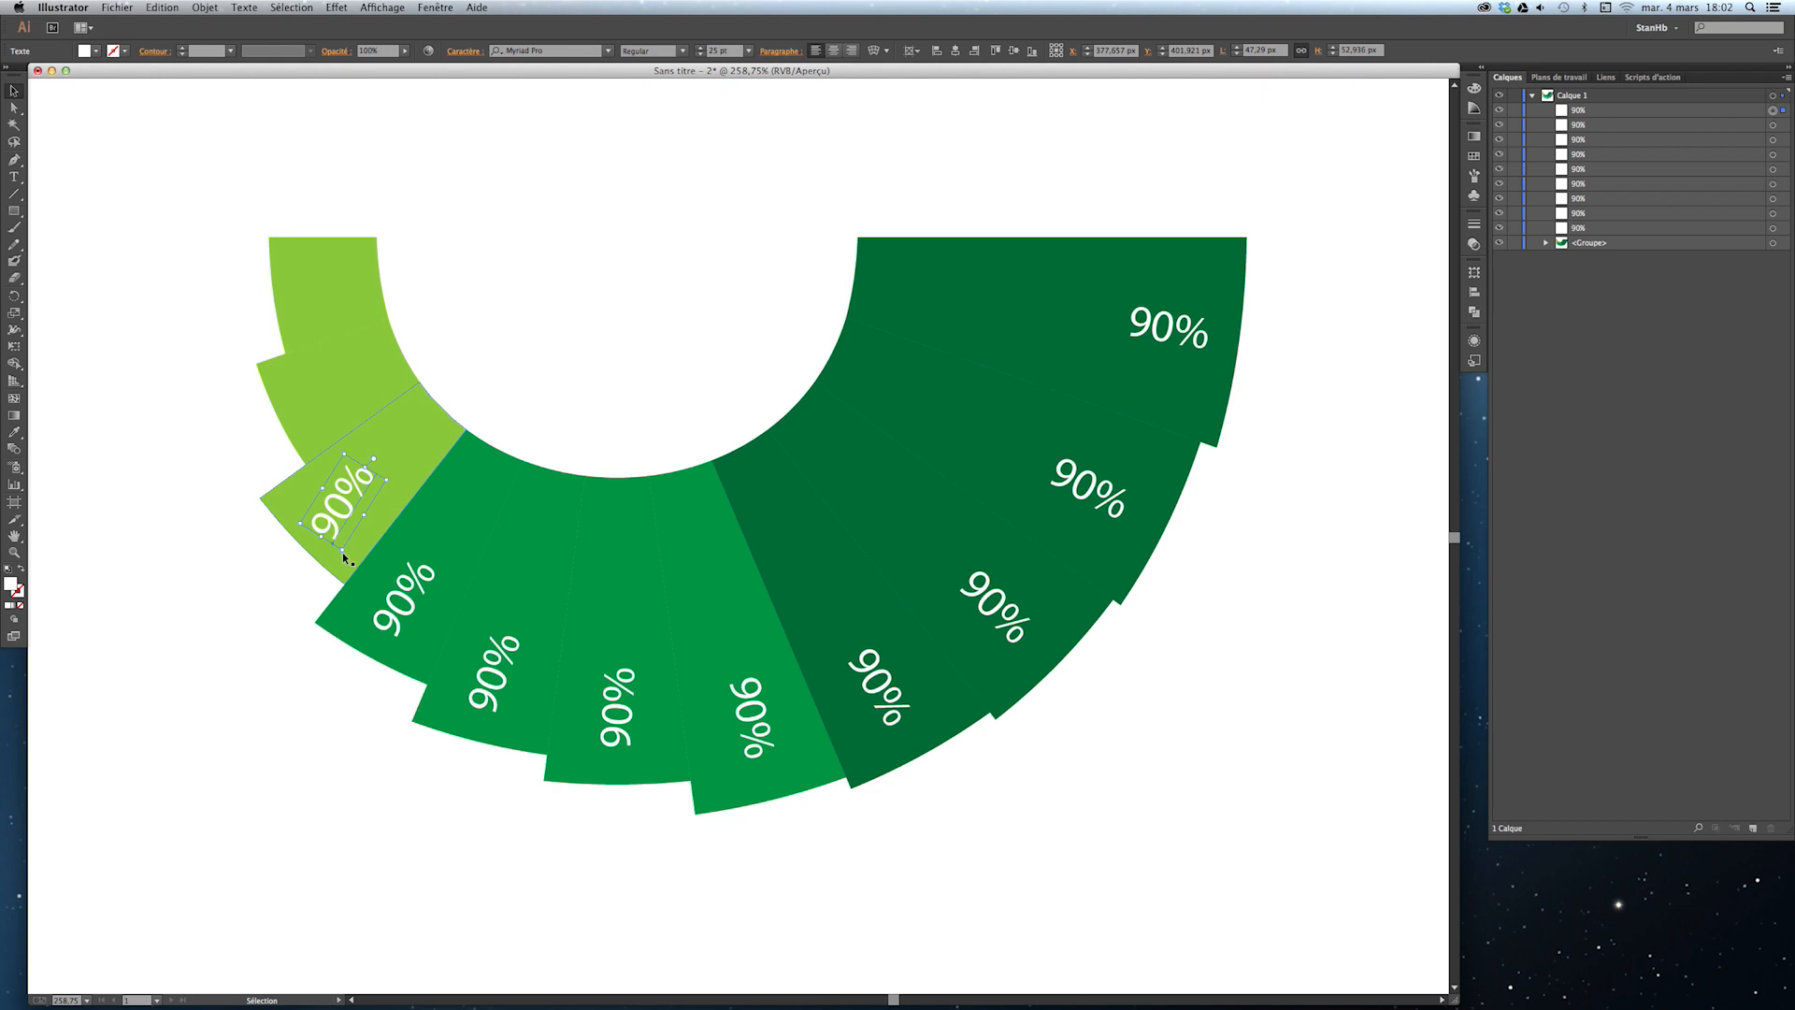
left_click_drag(345, 552, 329, 288)
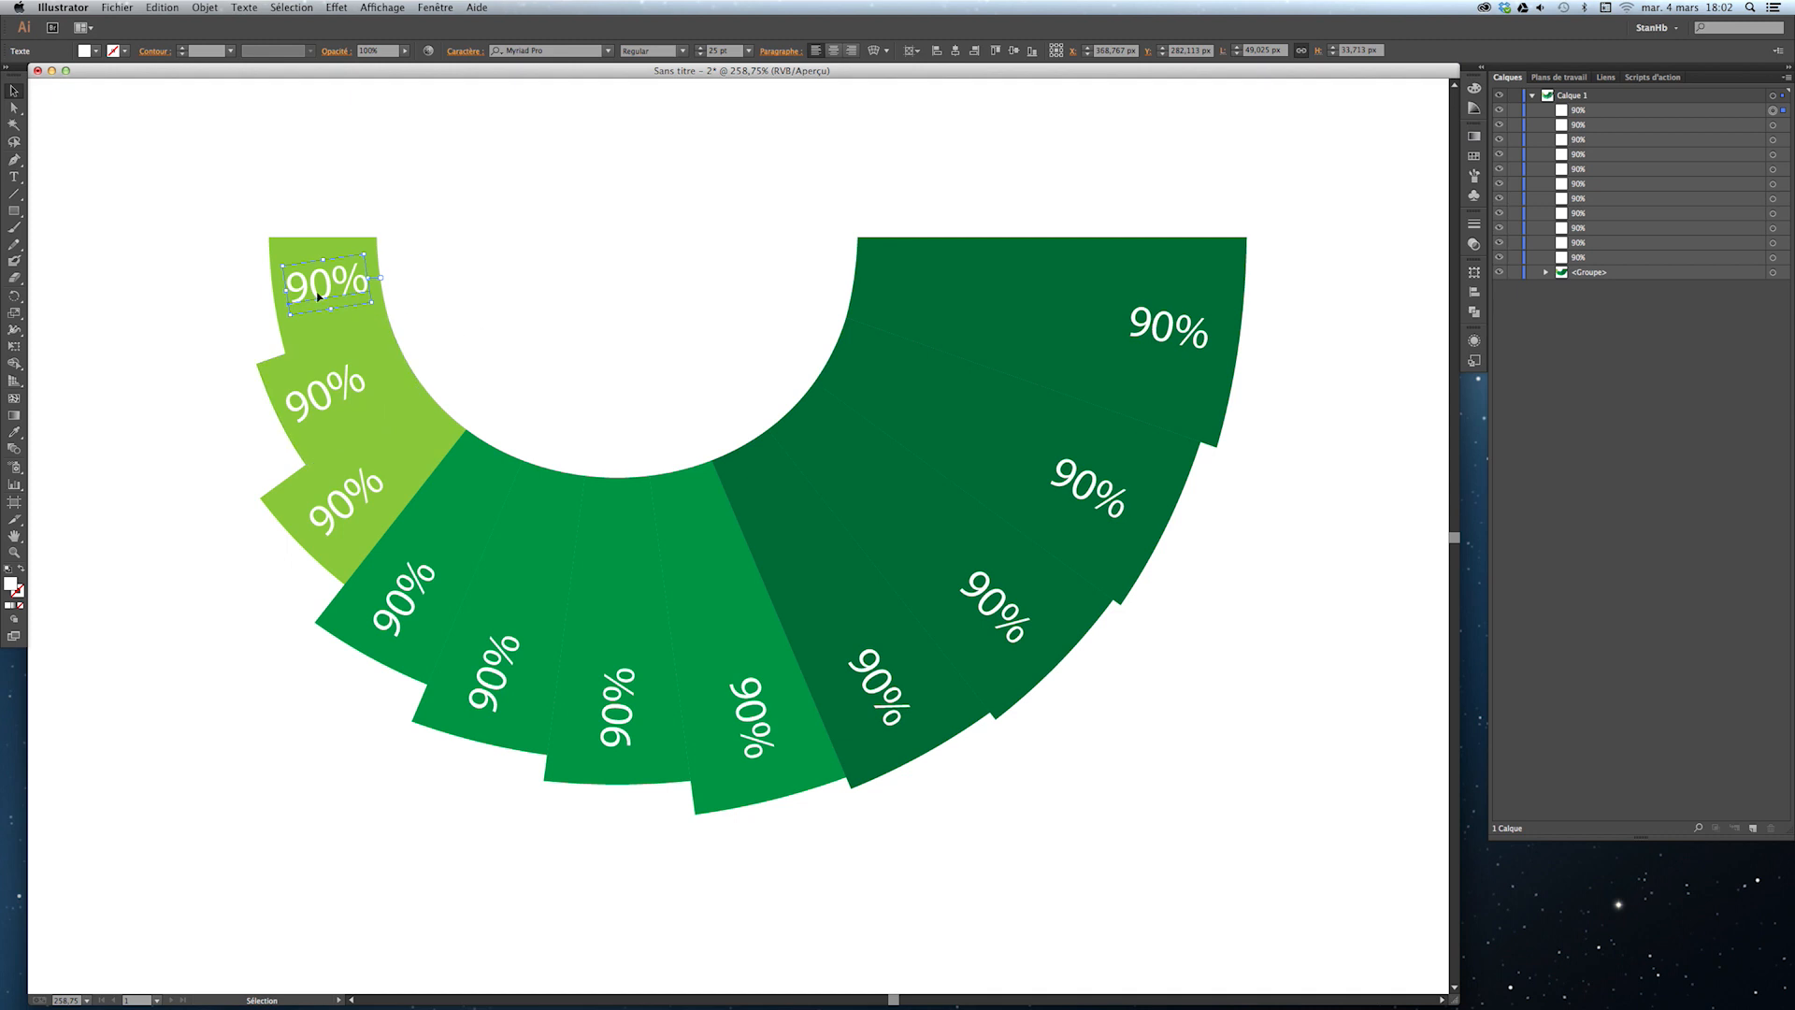
Change the label on the shortest light green bar to 45%.
key("t")
left_click(329, 282)
key("BackSpace")
key("BackSpace")
type("45")
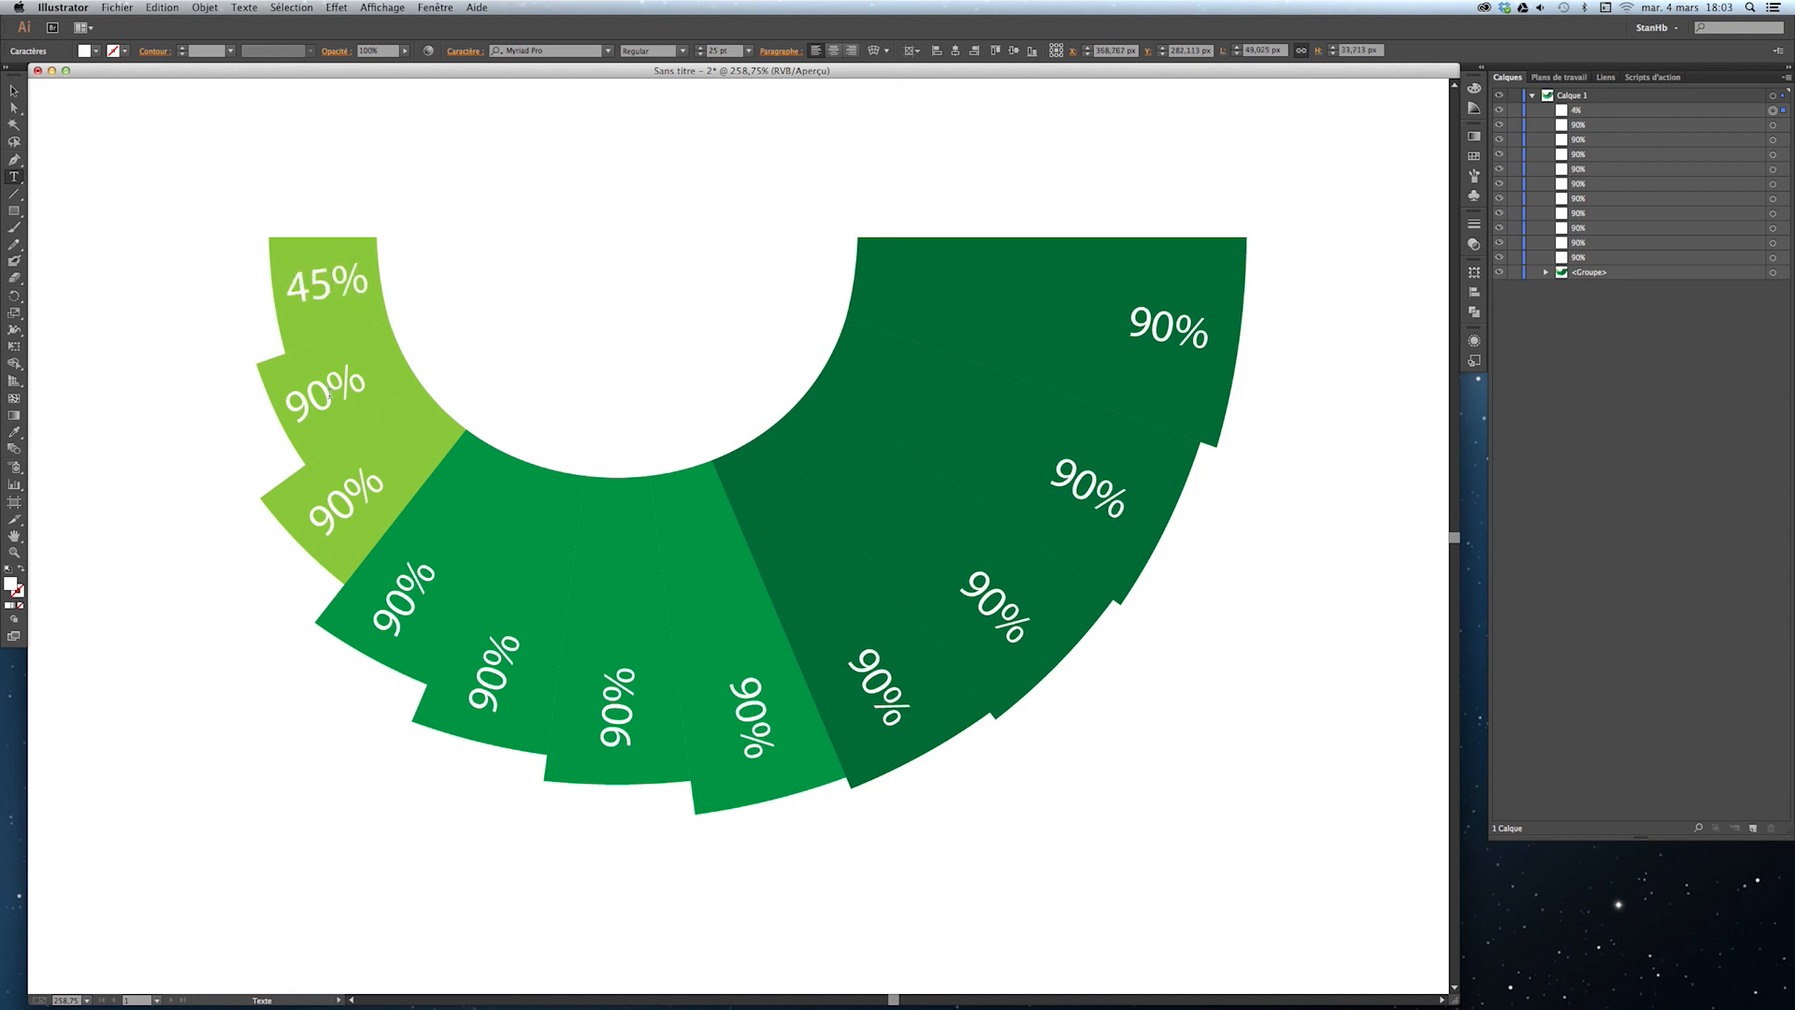
key("Escape")
Change the label on the middle light green bar to 56%.
left_click(327, 400)
double_click(331, 404)
key("BackSpace")
key("BackSpace")
type("56")
key("Escape")
Change the label on the light green bar next to the medium green group to 62%.
left_click(349, 500)
double_click(350, 505)
left_click(350, 505)
key("BackSpace")
key("BackSpace")
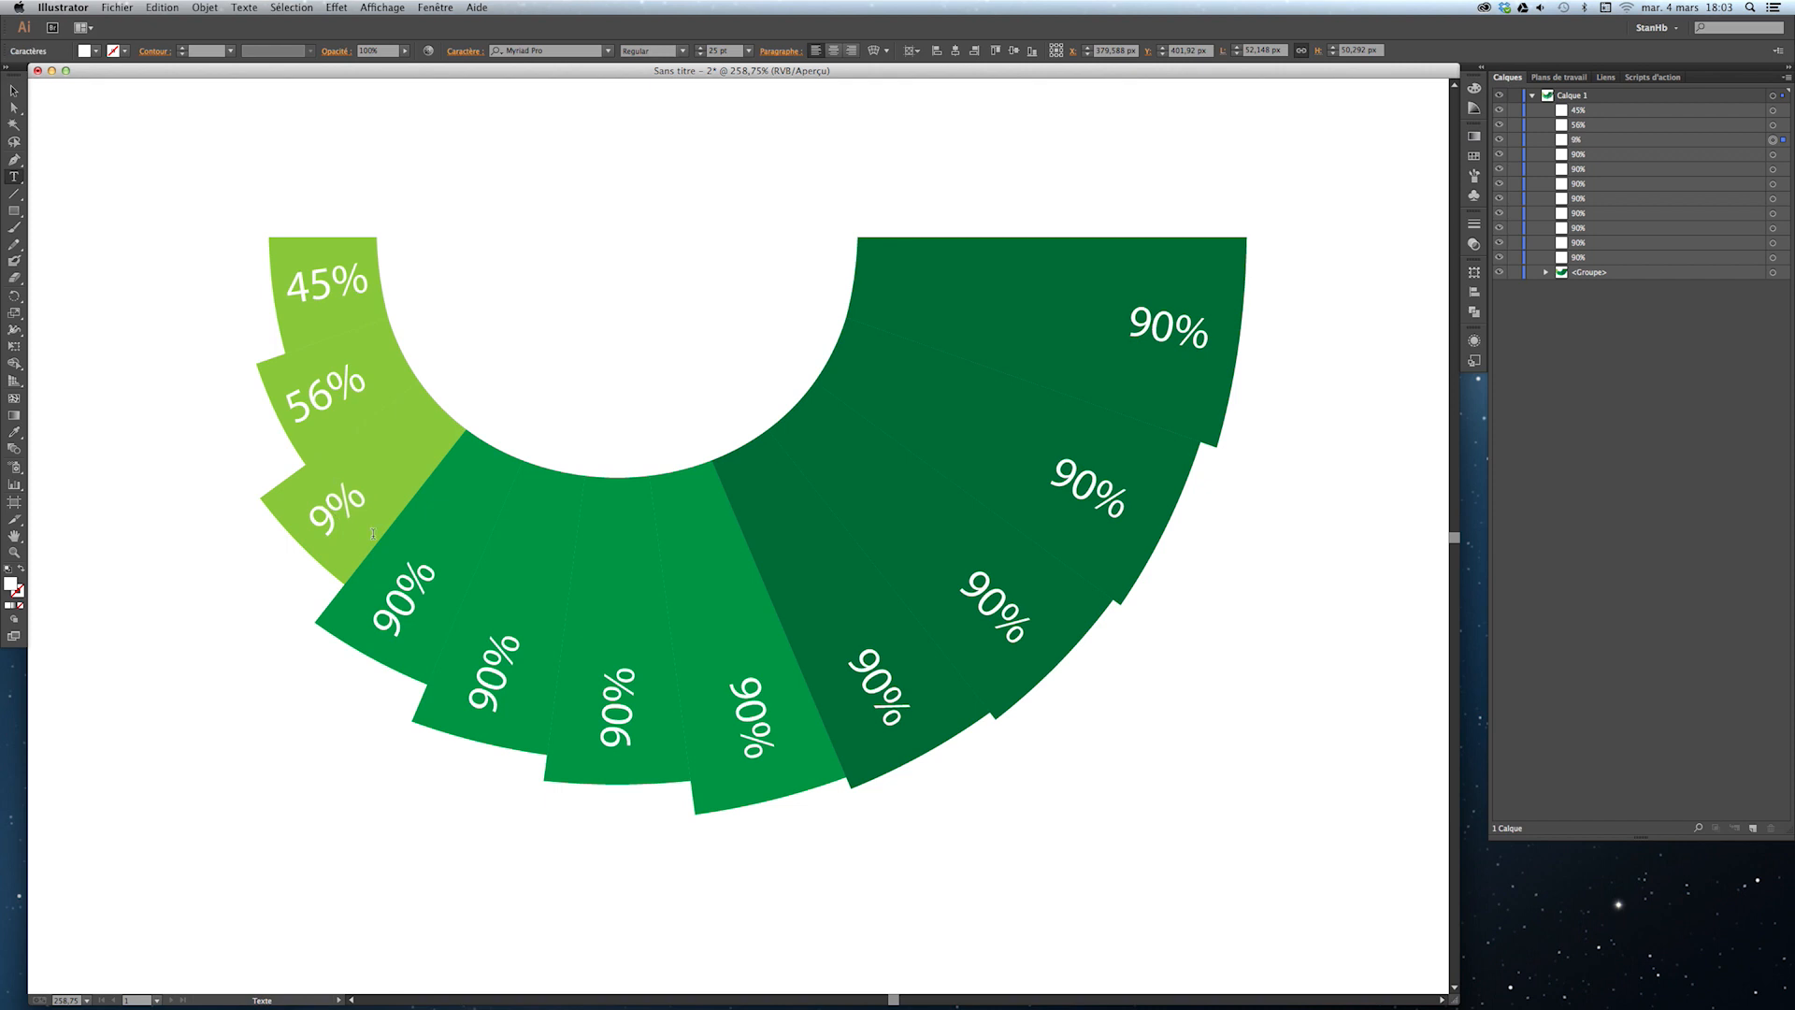
type("62")
Change the label on the second-longest dark green bar to 86%.
left_click(1061, 475)
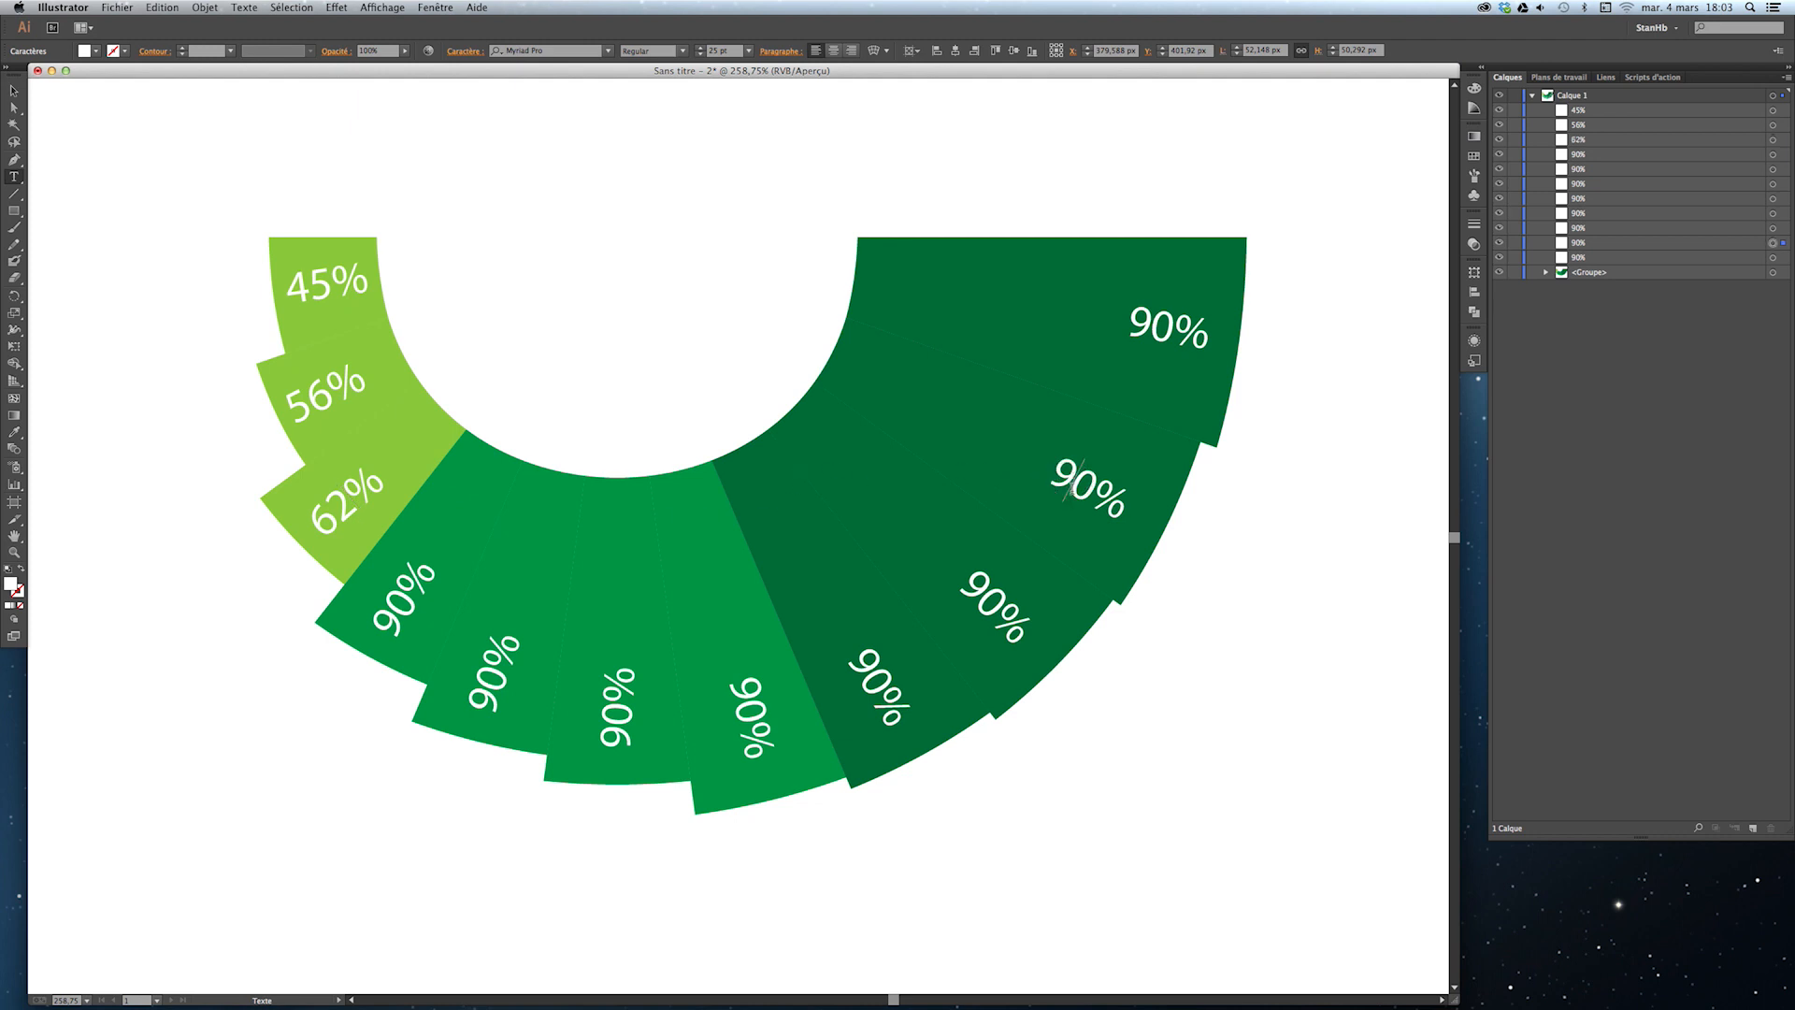
key("BackSpace")
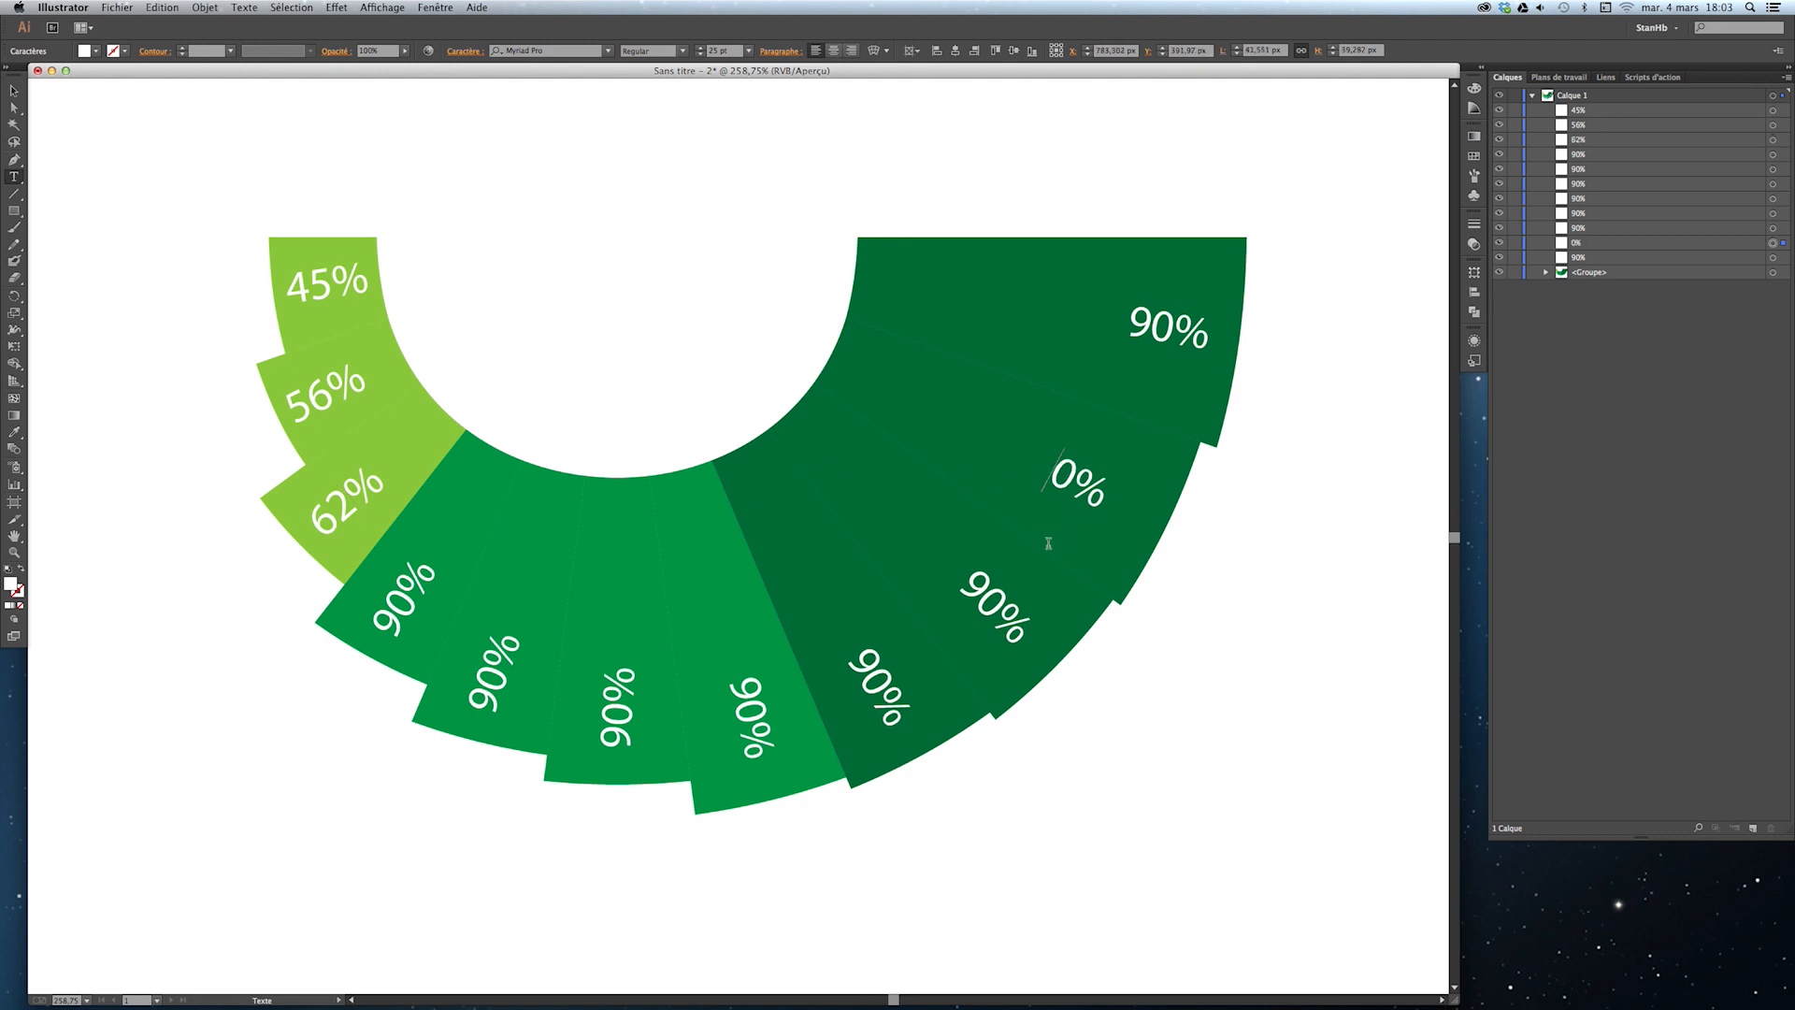
key("BackSpace")
type("86")
Change the label on the third-longest dark green bar to 84%.
left_click(978, 592)
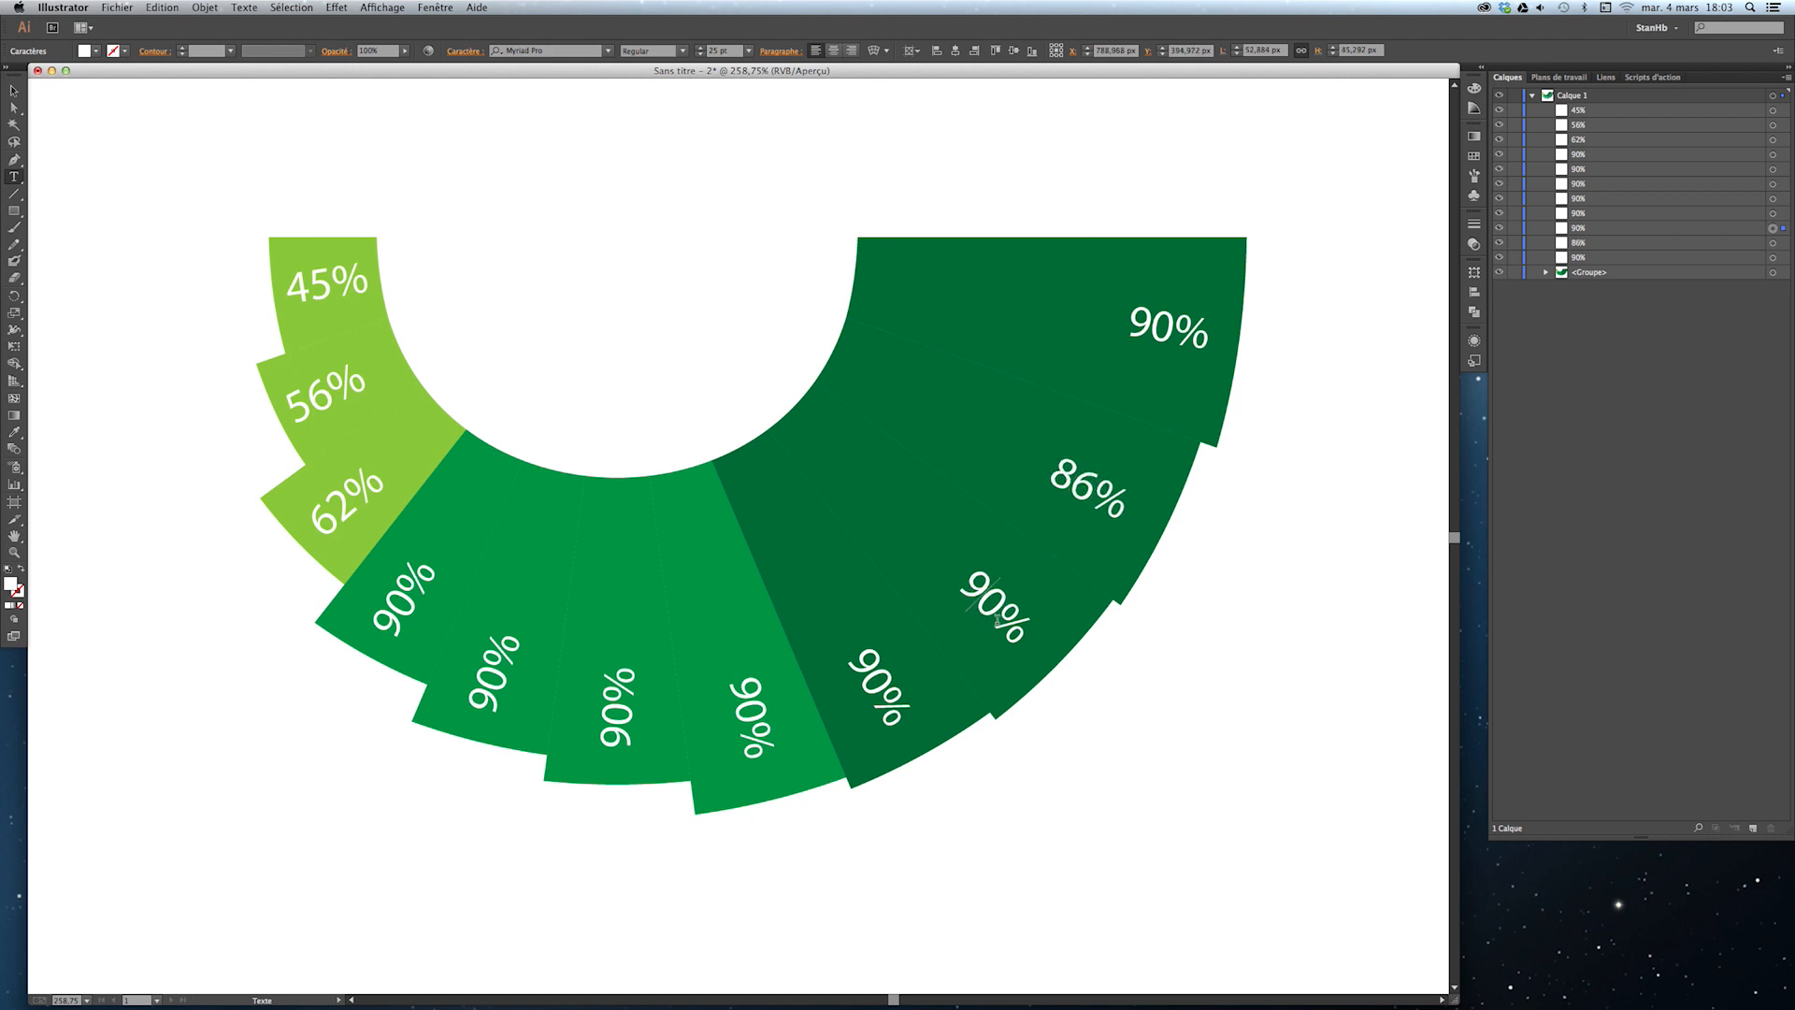
key("BackSpace")
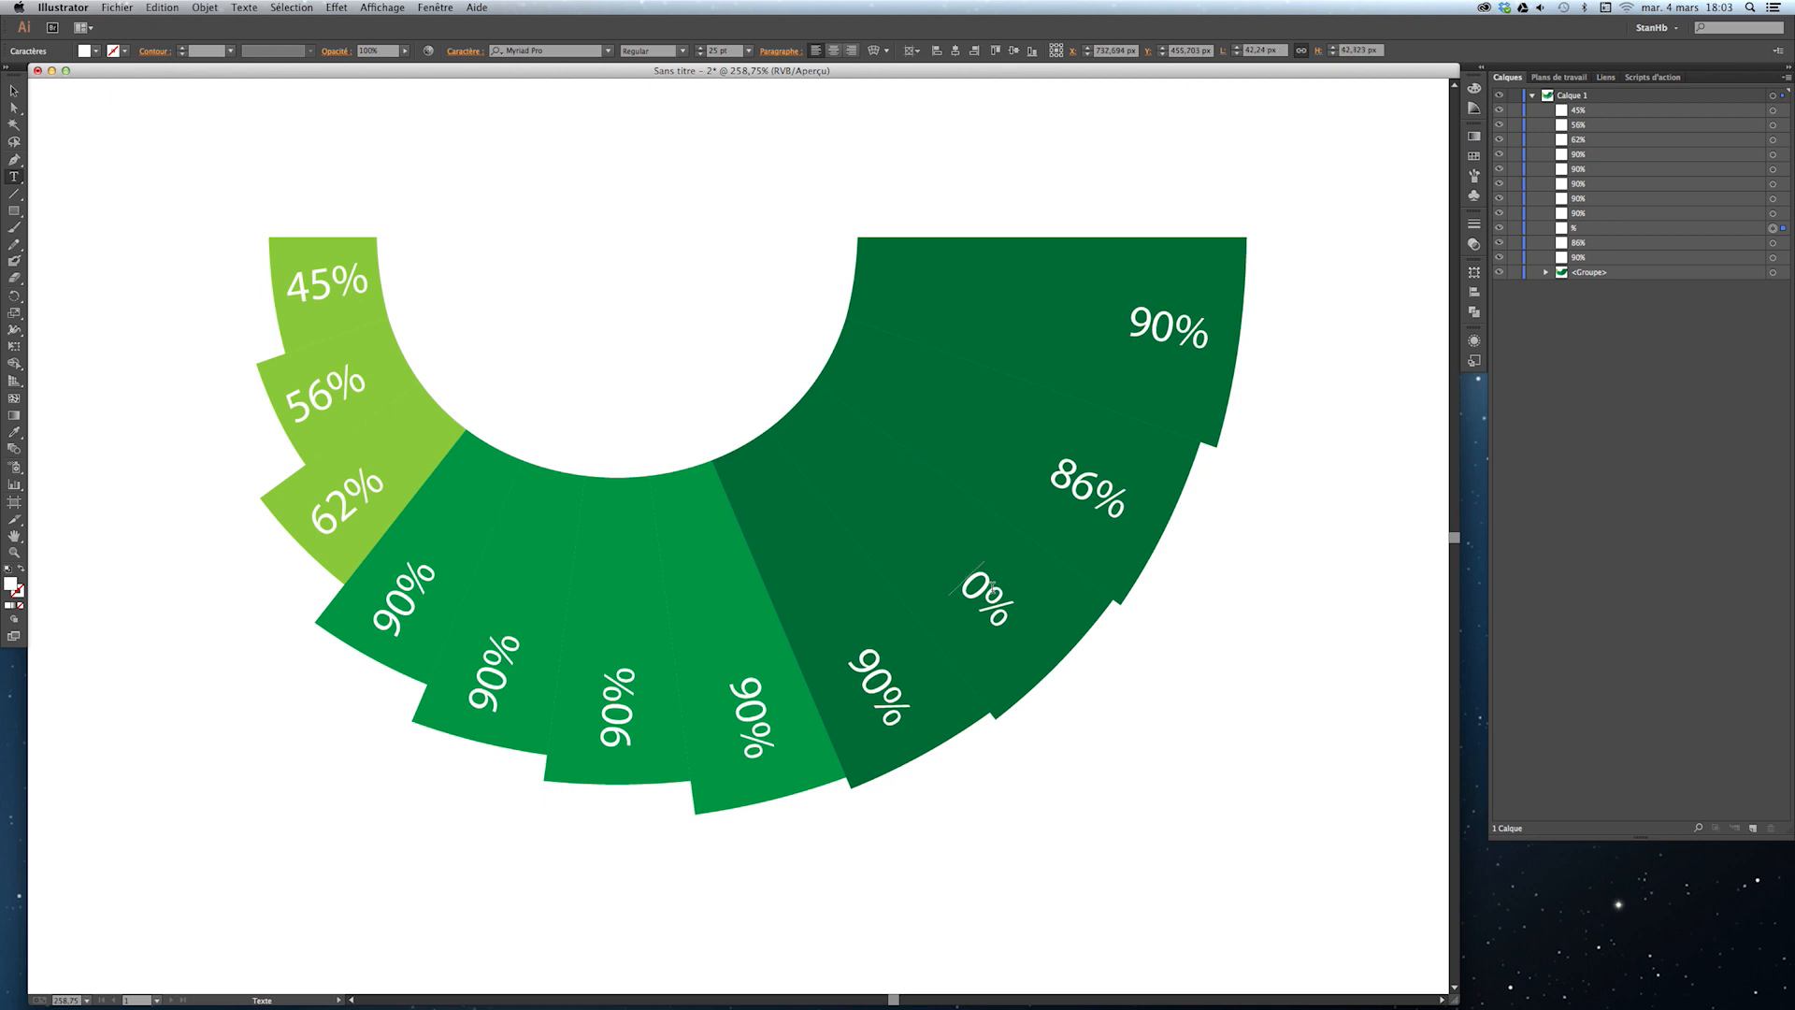
key("Delete")
type("84")
Change the label on the dark green bar next to the medium green group to 82%.
left_click(865, 670)
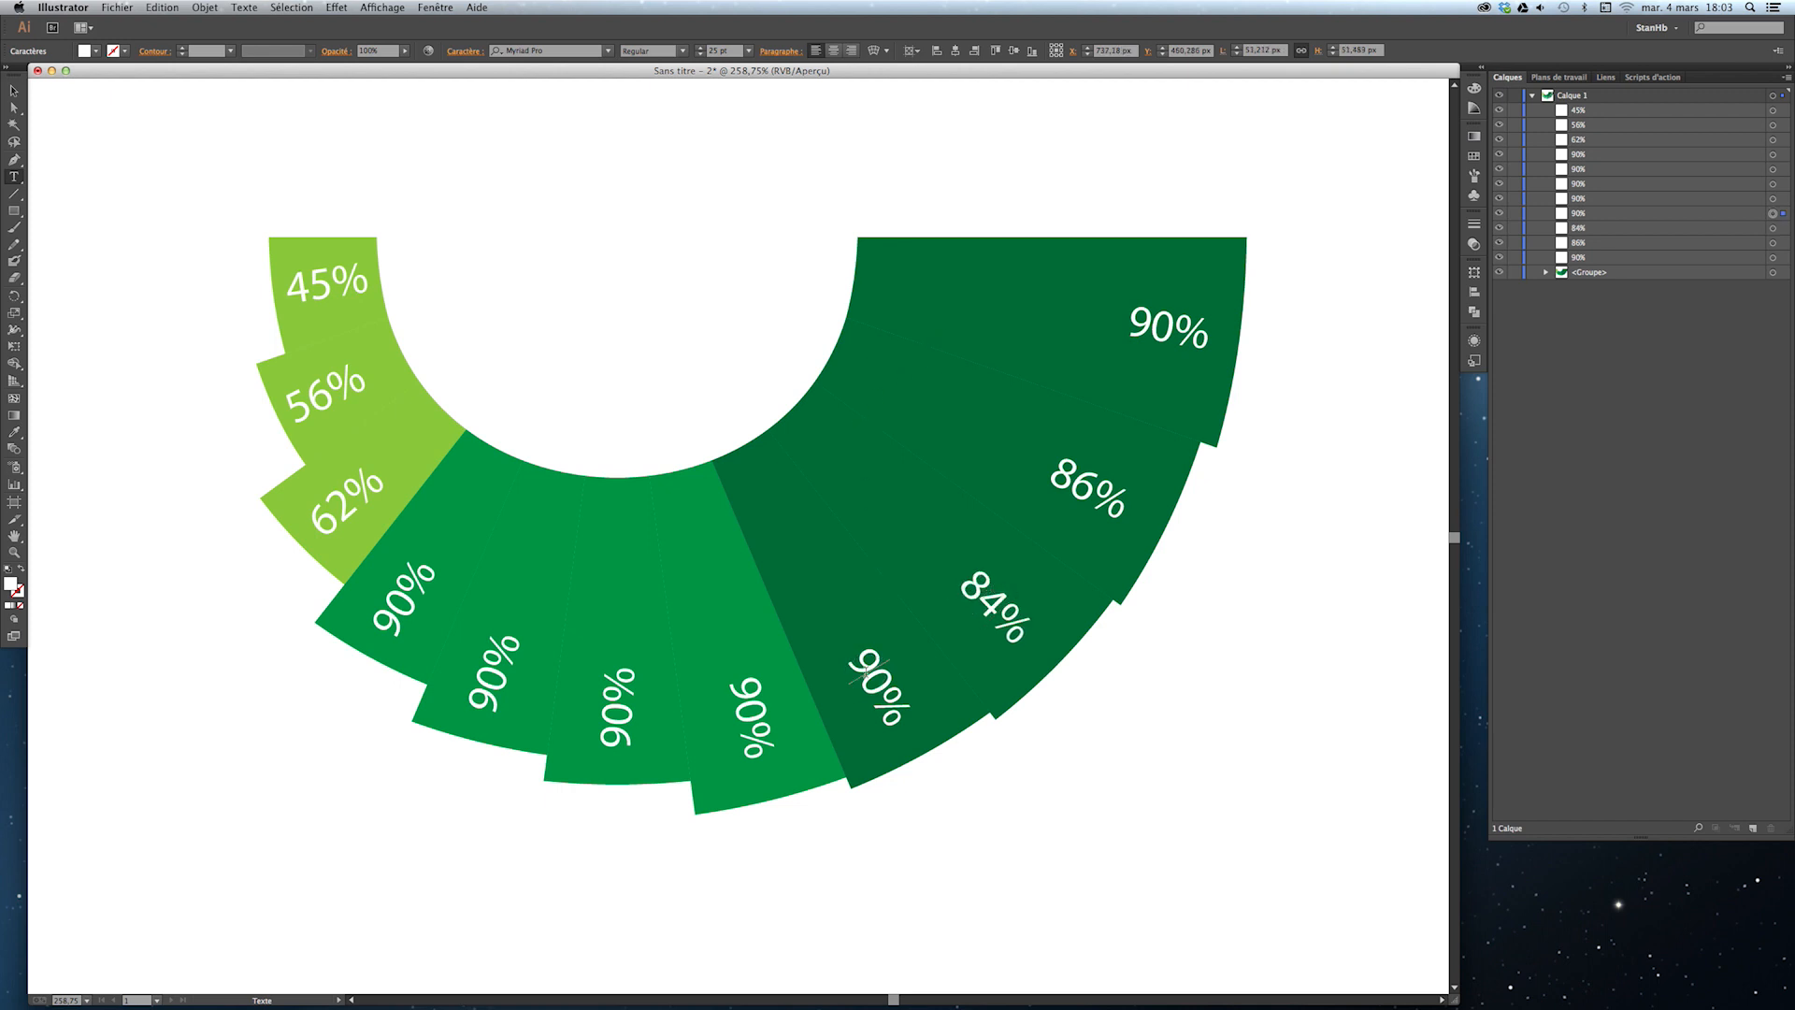
key("BackSpace")
key("Delete")
type("82")
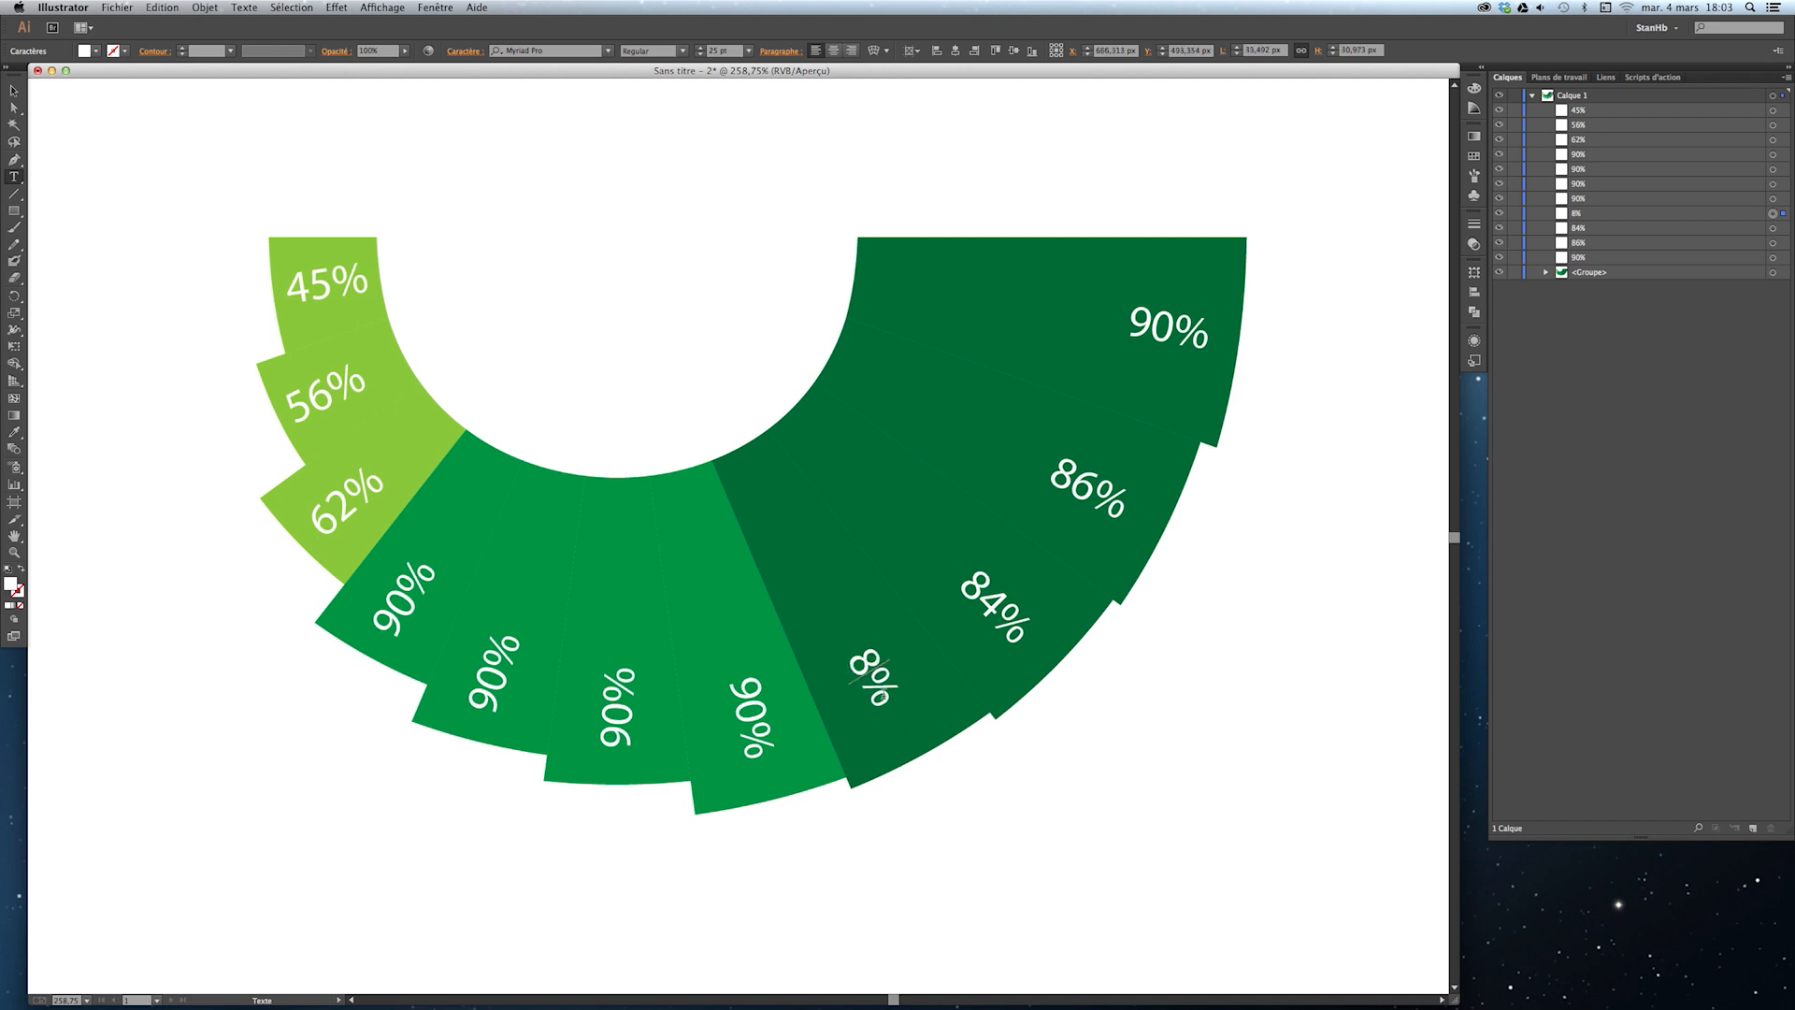
Change the label on the shortest medium green bar, beside the light green group, to 71%.
left_click(406, 605)
key("BackSpace")
key("Delete")
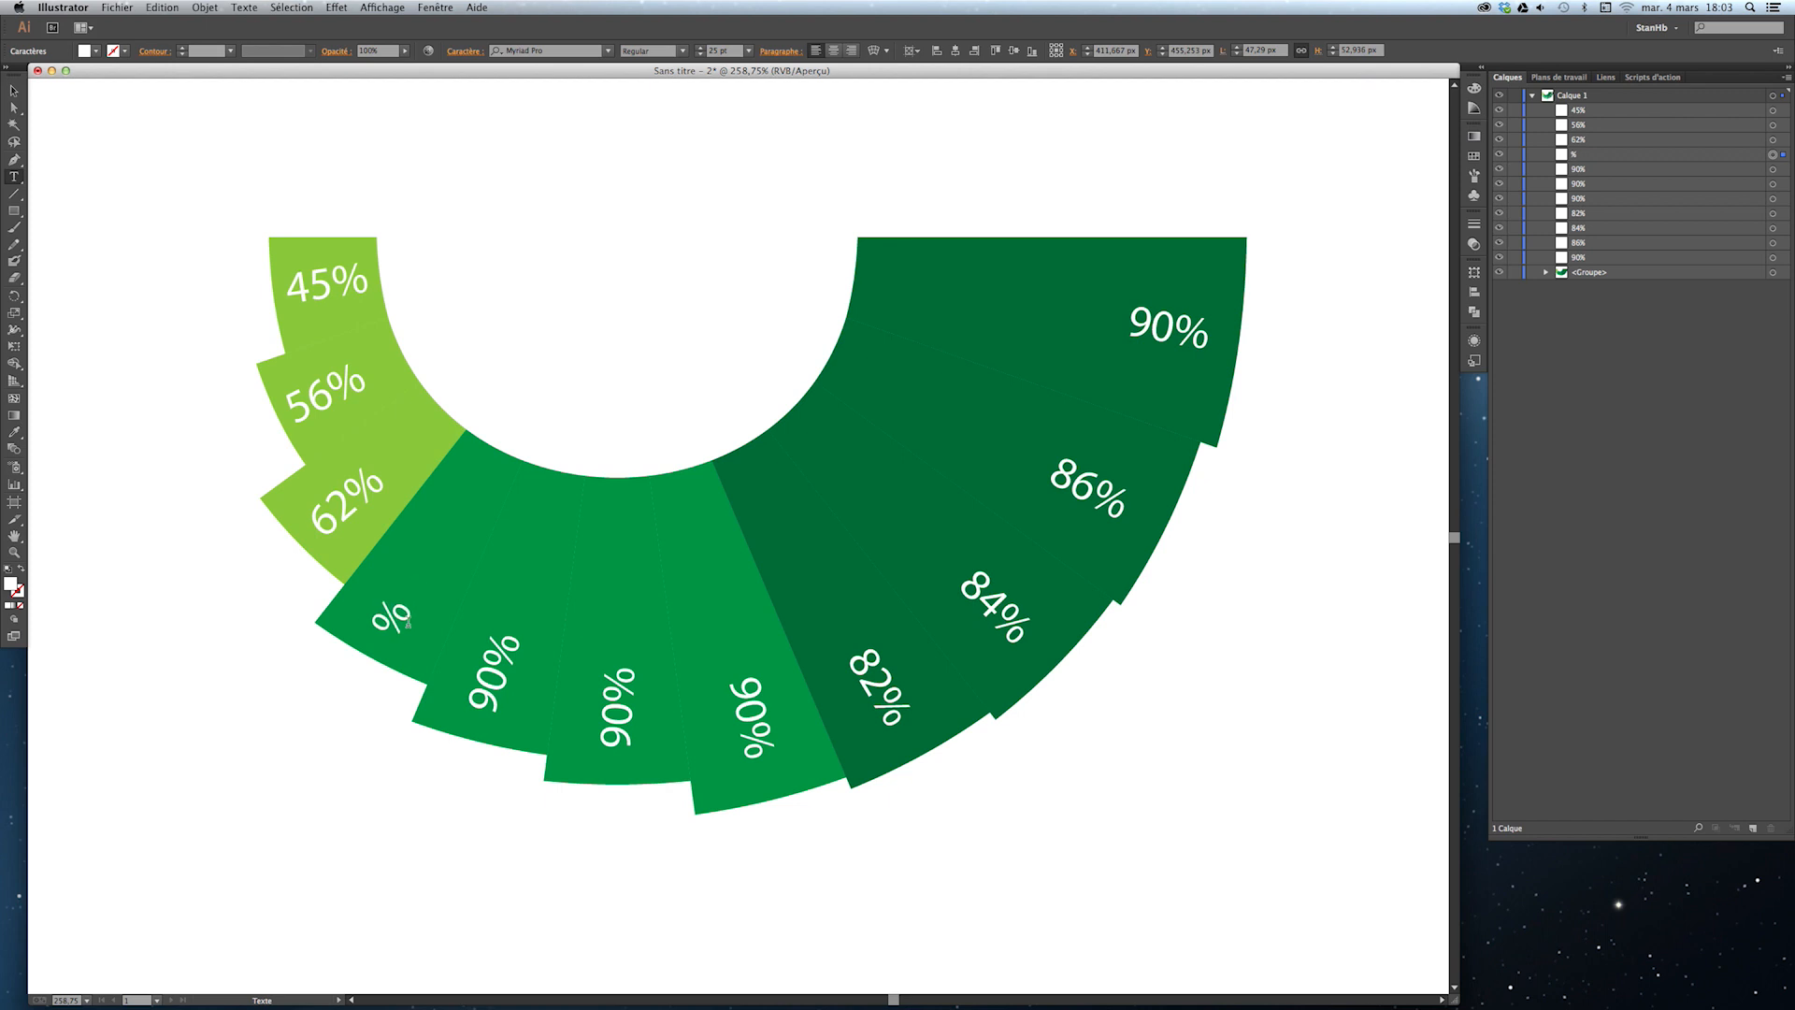
type("71")
Change the label on the longest medium green bar, beside the dark green group, to 79%.
left_click(785, 708)
key("BackSpace")
key("Delete")
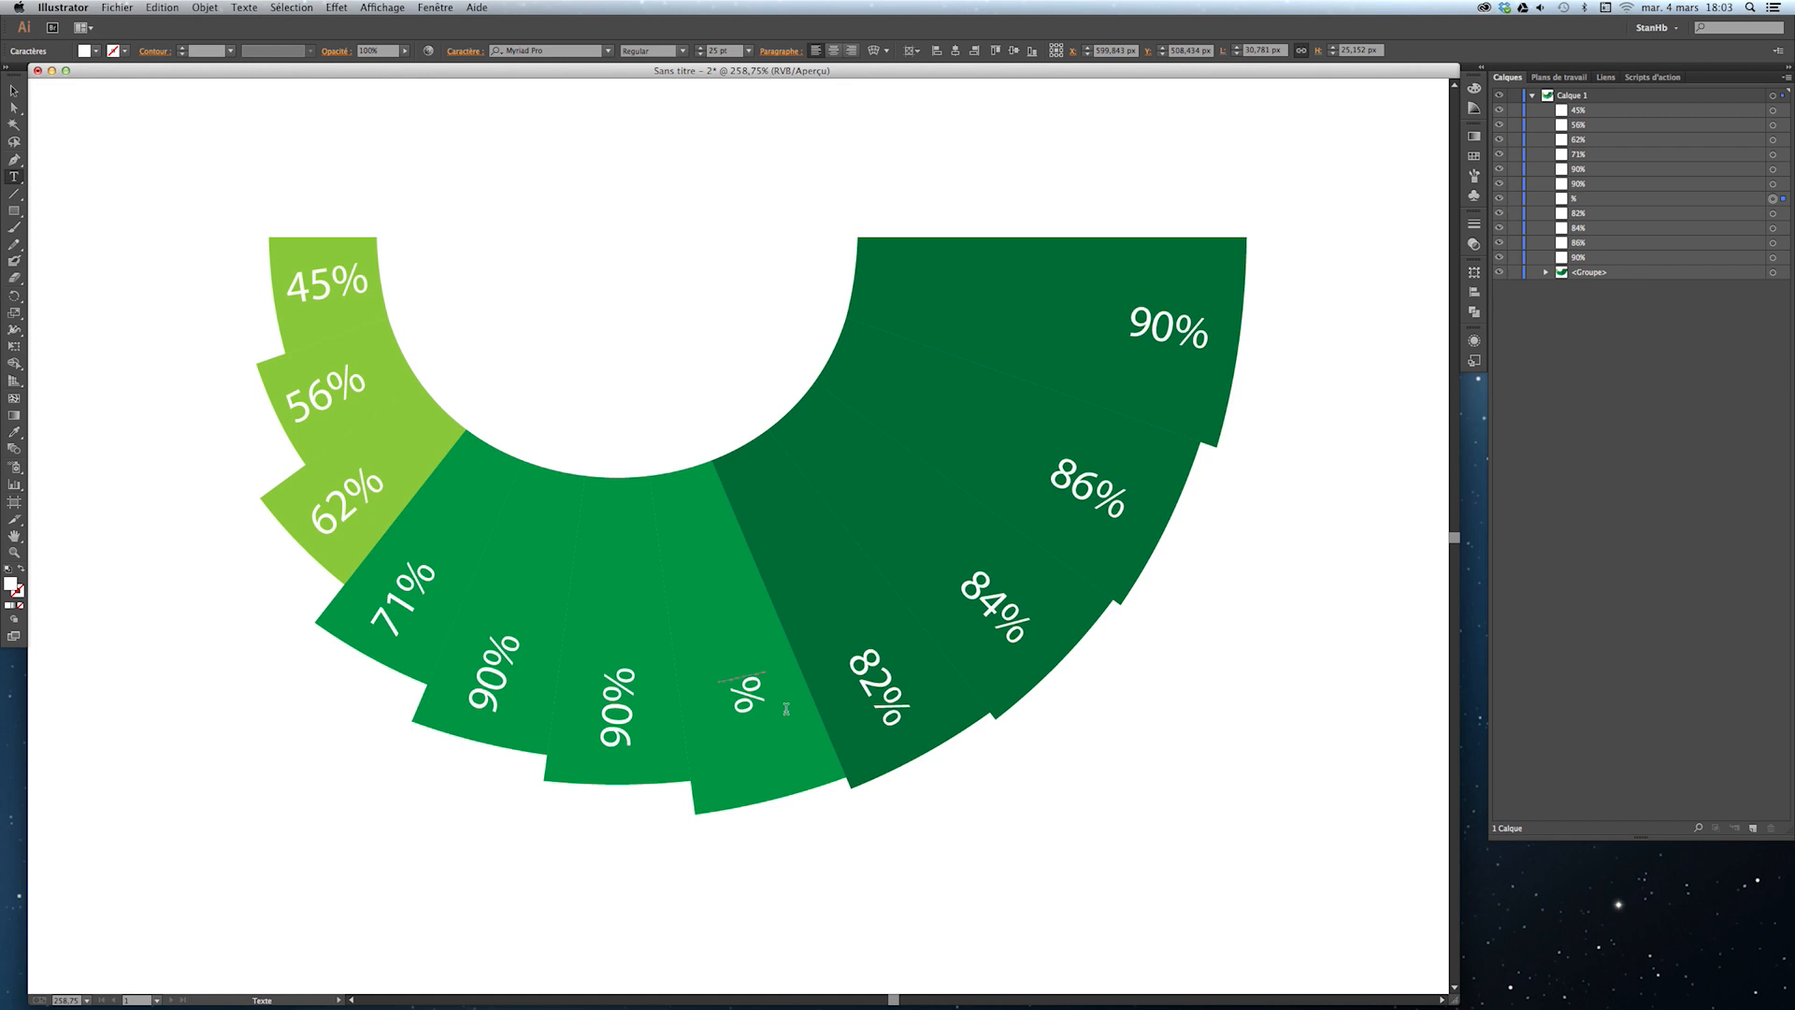
type("79")
Change the label on the second-longest medium green bar to 77%.
left_click(644, 743)
key("Delete")
key("Delete")
type("77")
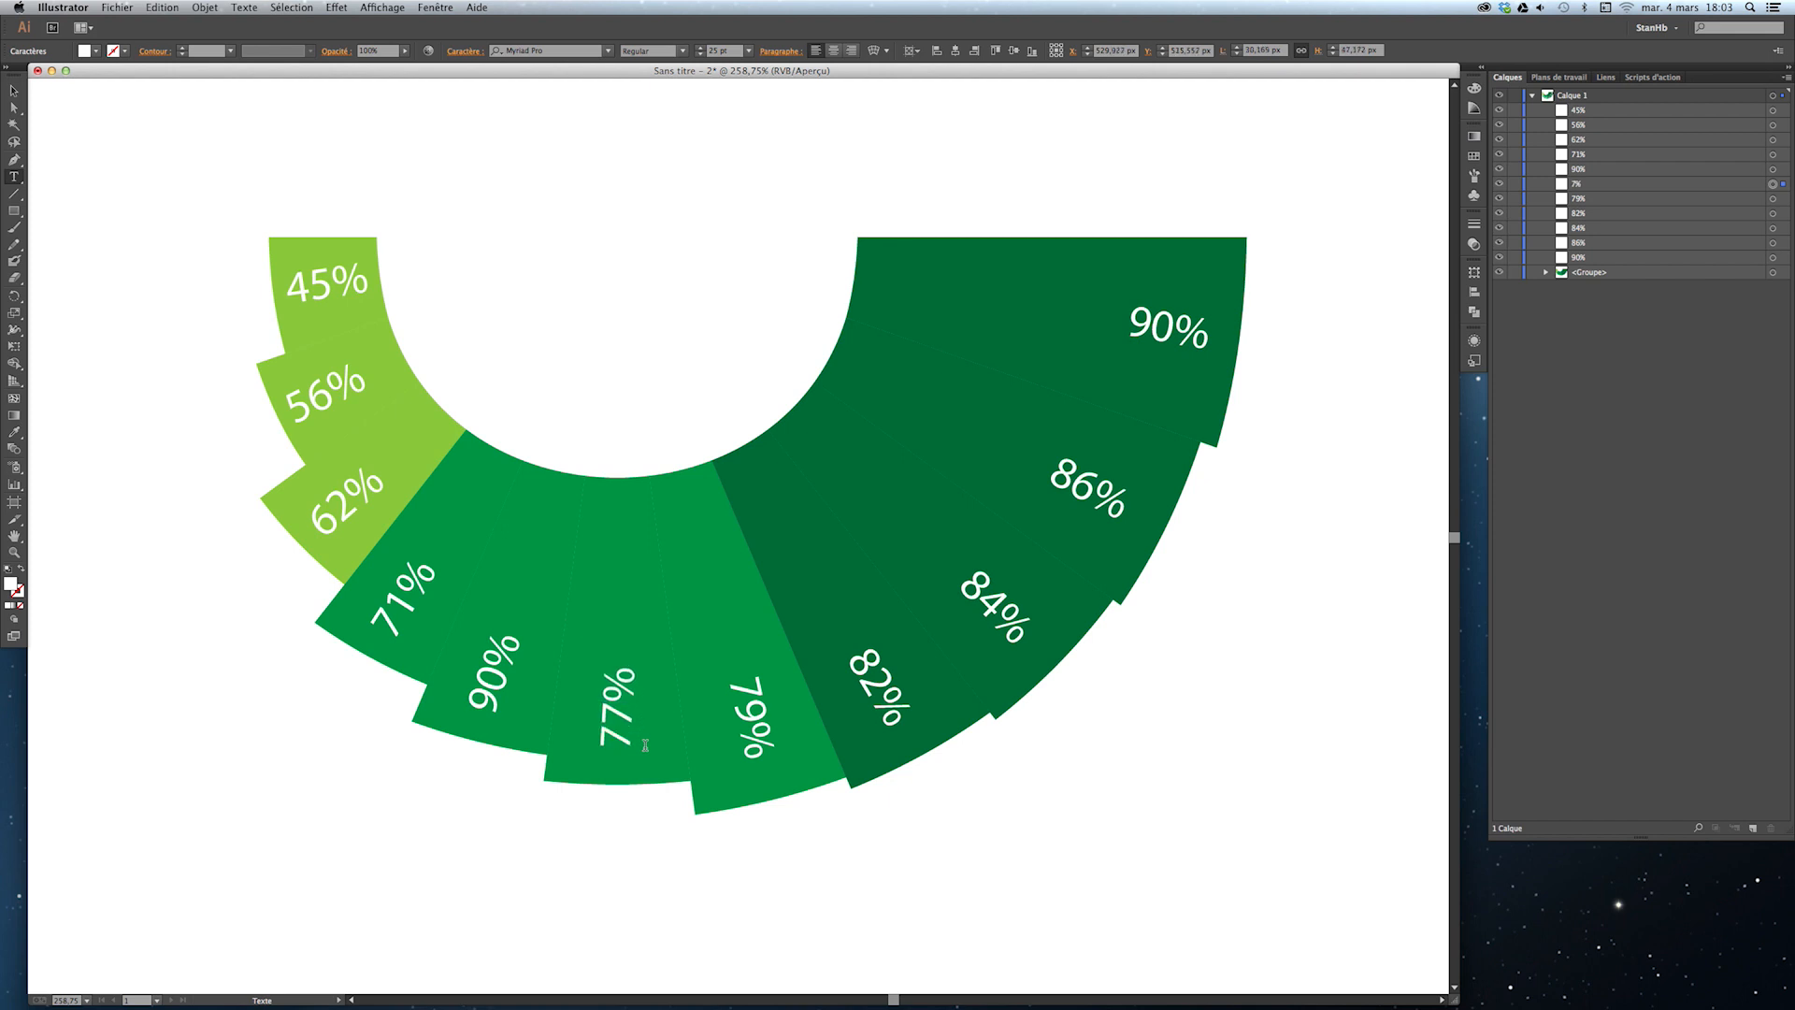
Change the label on the second-shortest medium green bar to 75% and finish the text editing.
left_click(492, 692)
key("Delete")
key("Delete")
type("75")
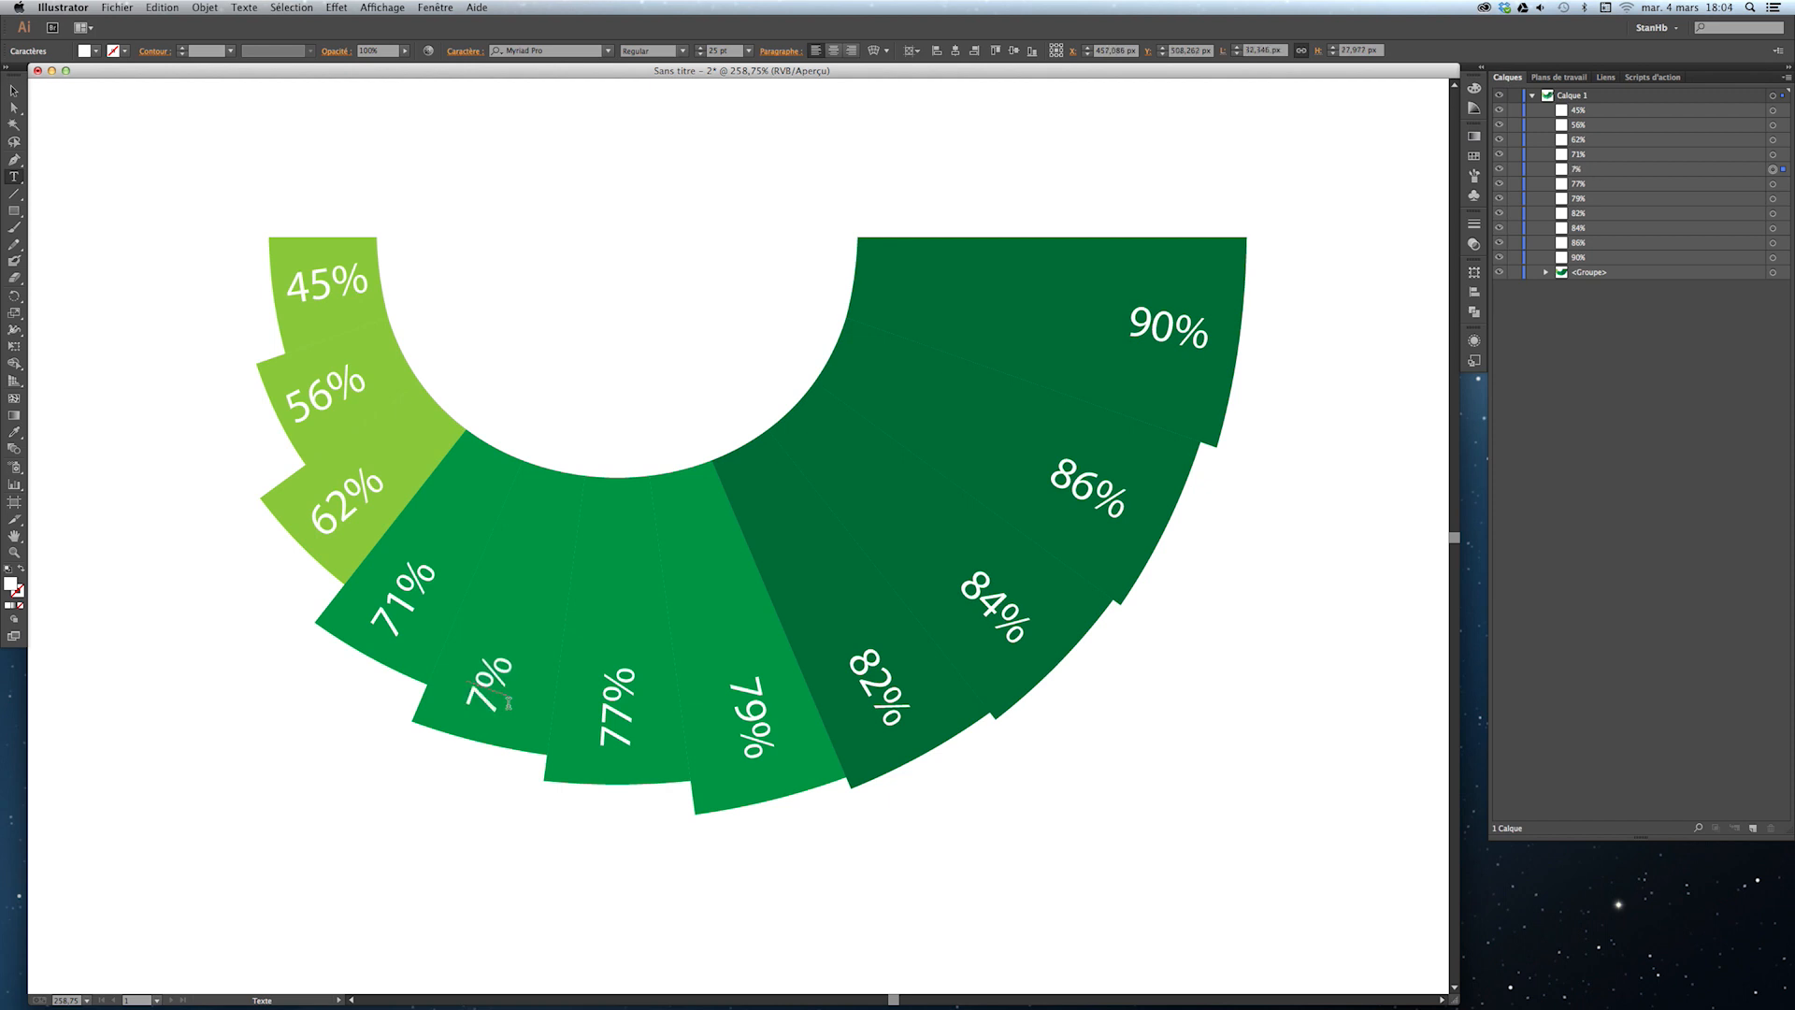
key("Escape")
Draw a rectangle about 107 by 35 px beside the 90% bar of the arc.
key("space")
key("z")
left_click(1036, 738, "alt")
left_click(775, 651, "alt")
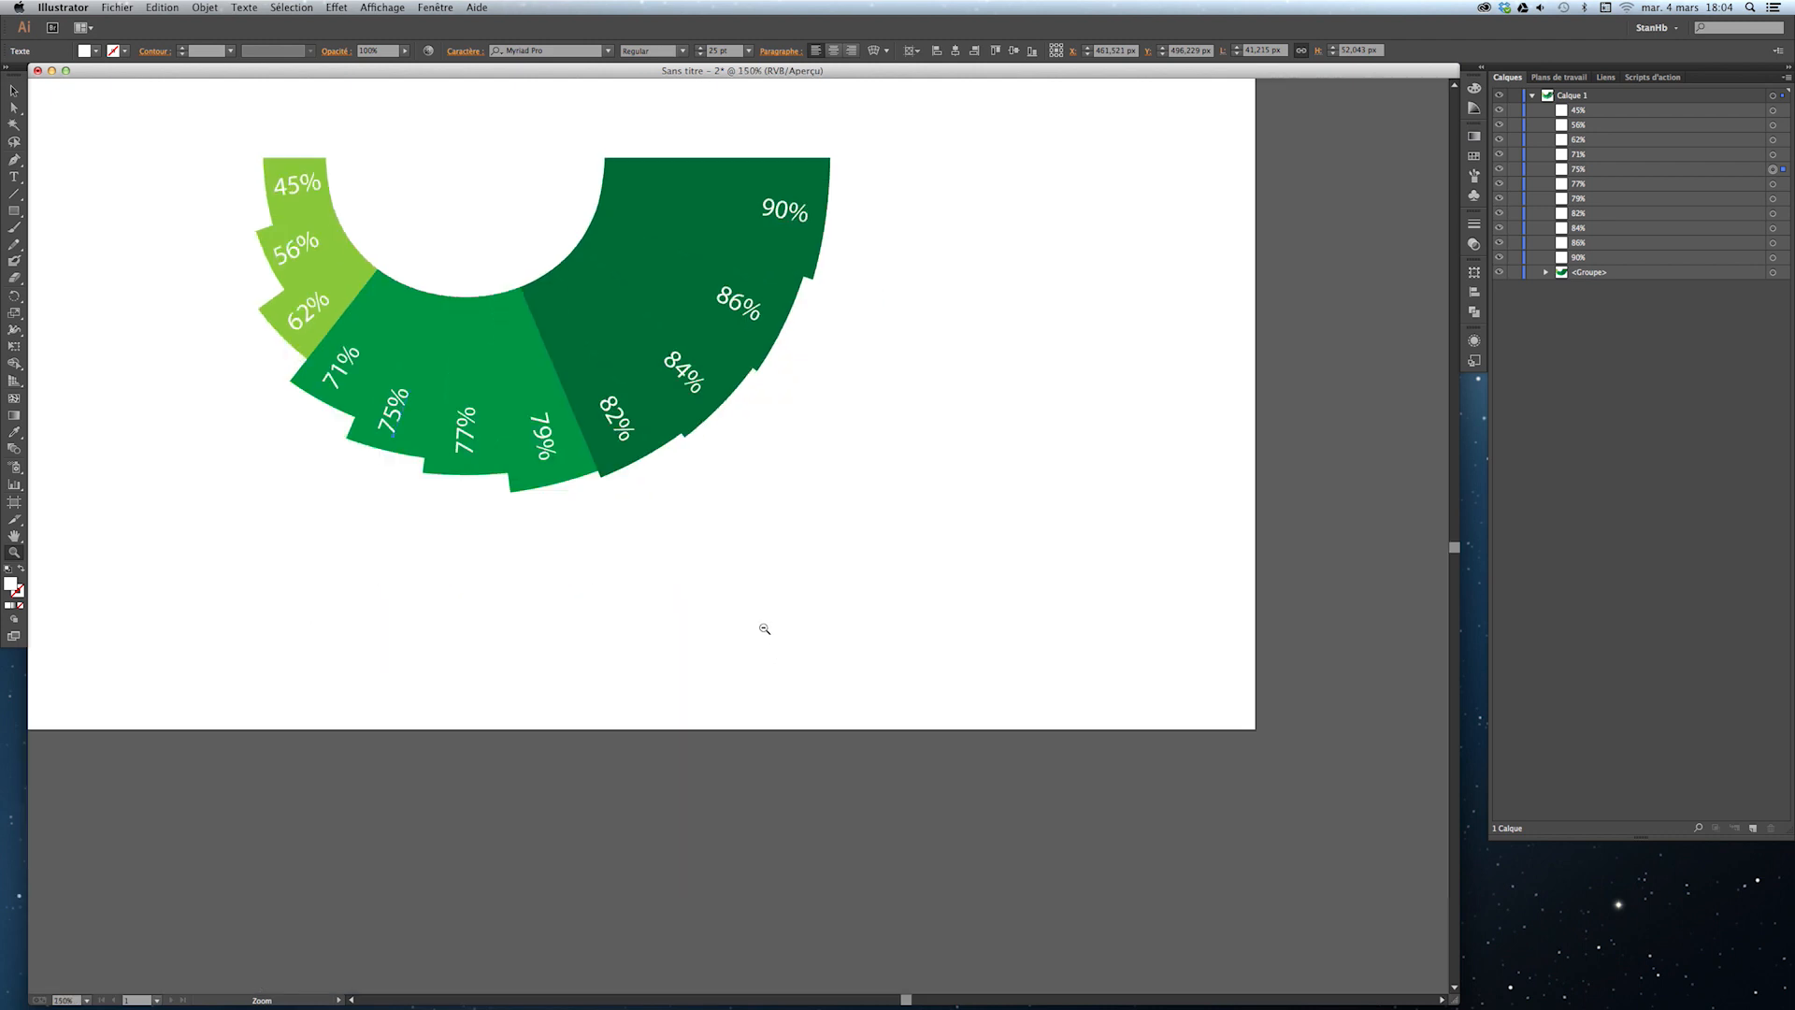
left_click(713, 526, "alt")
key("space")
left_click_drag(697, 426, 771, 466)
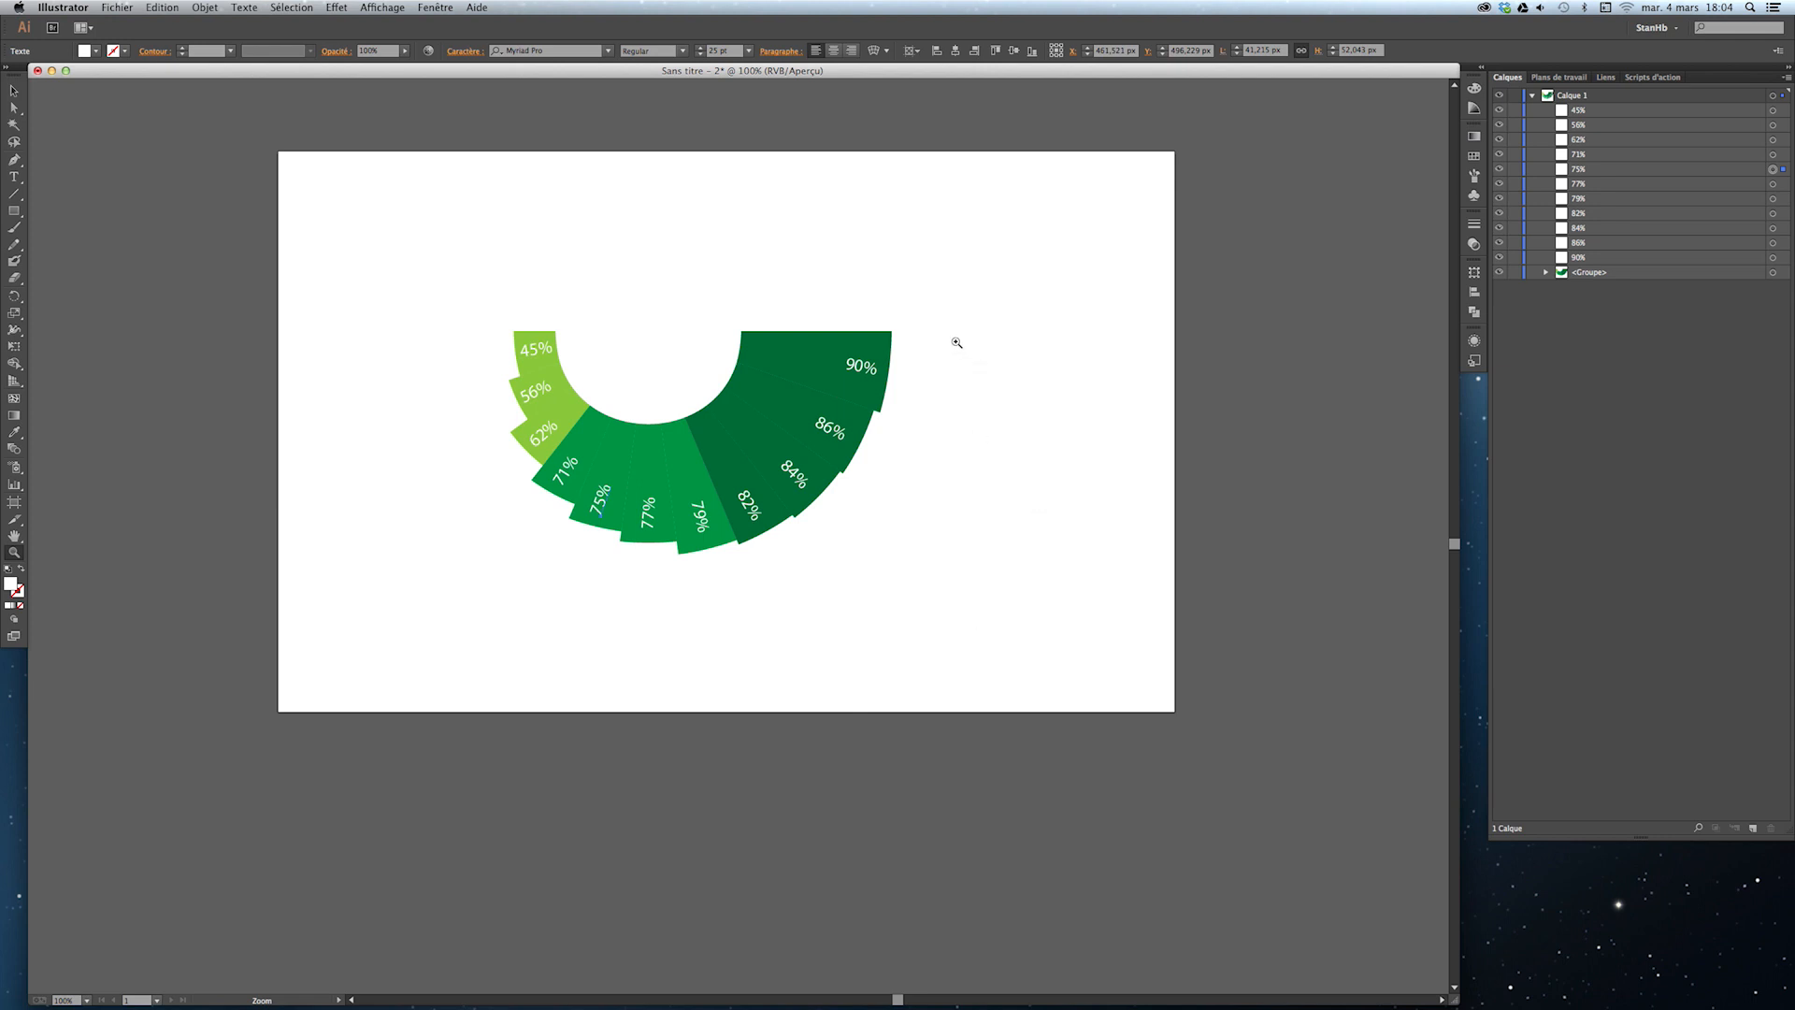
key("space")
left_click_drag(931, 351, 882, 366)
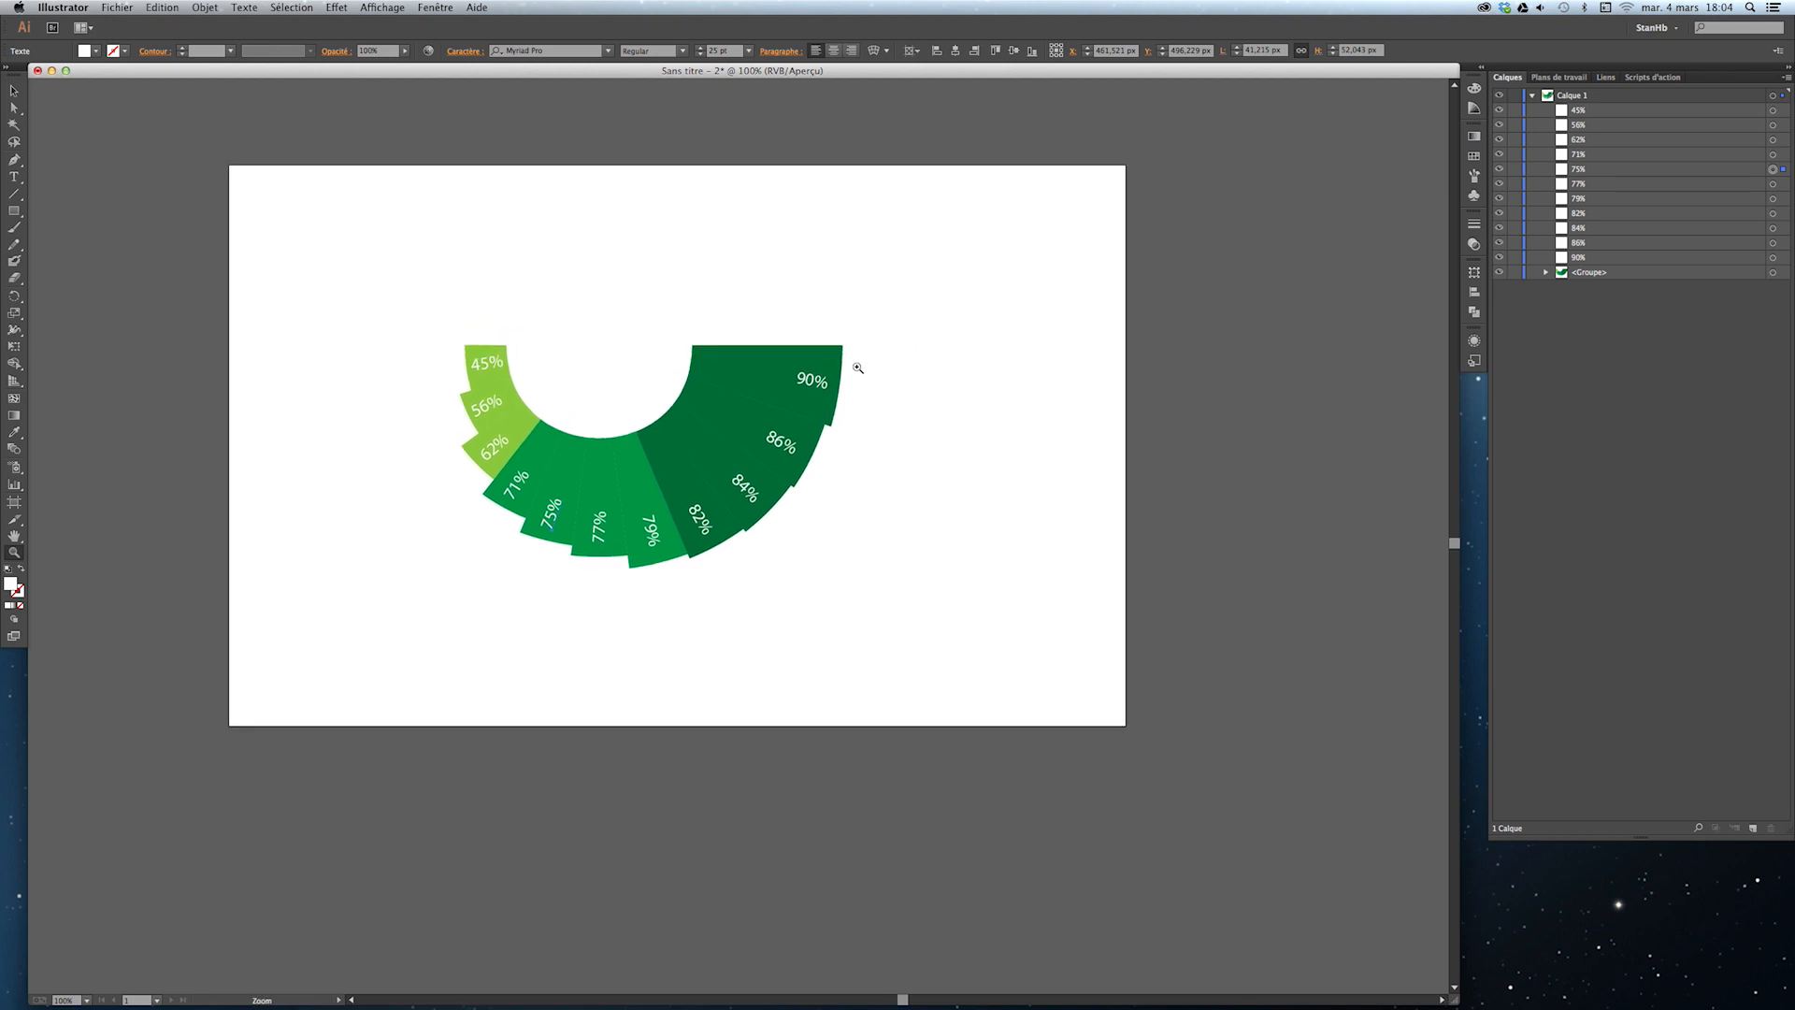
left_click(15, 213)
left_click_drag(861, 377, 937, 401)
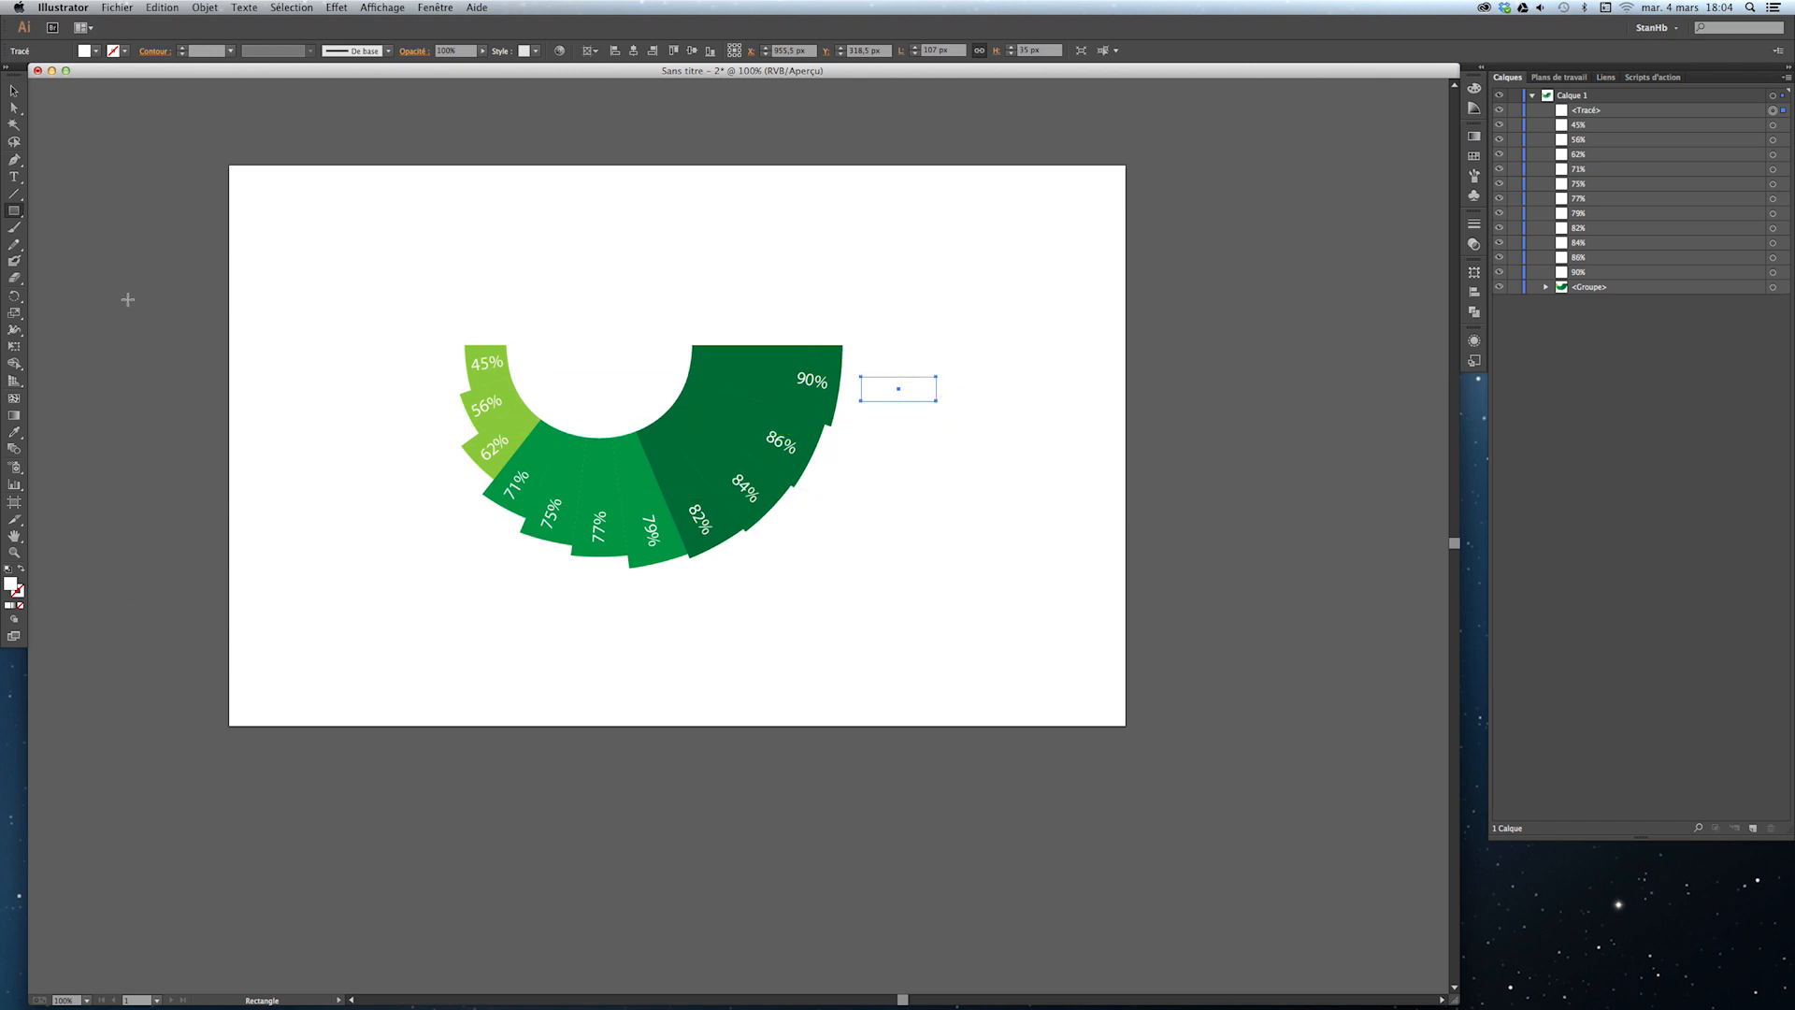
left_click_drag(14, 211, 50, 217)
Try dark green, teal green, bright green, light green and yellow-green swatches as the rectangle's fill.
left_click(97, 52)
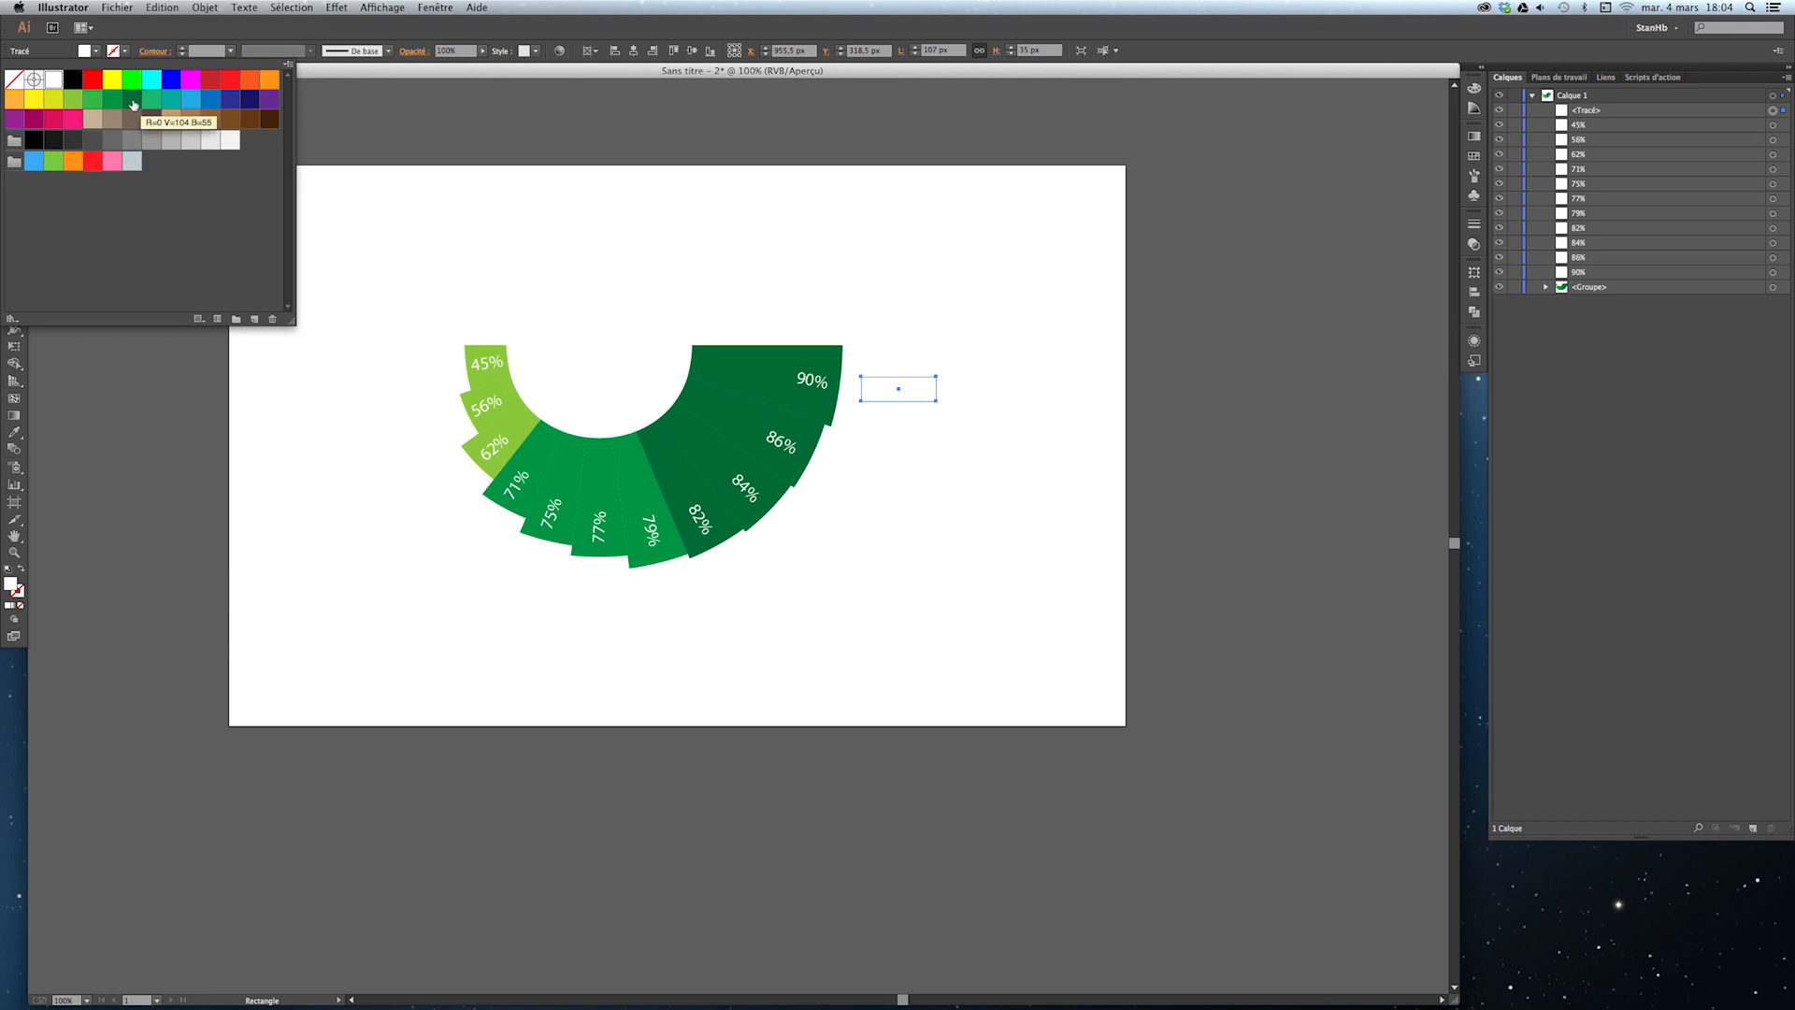
left_click(132, 103)
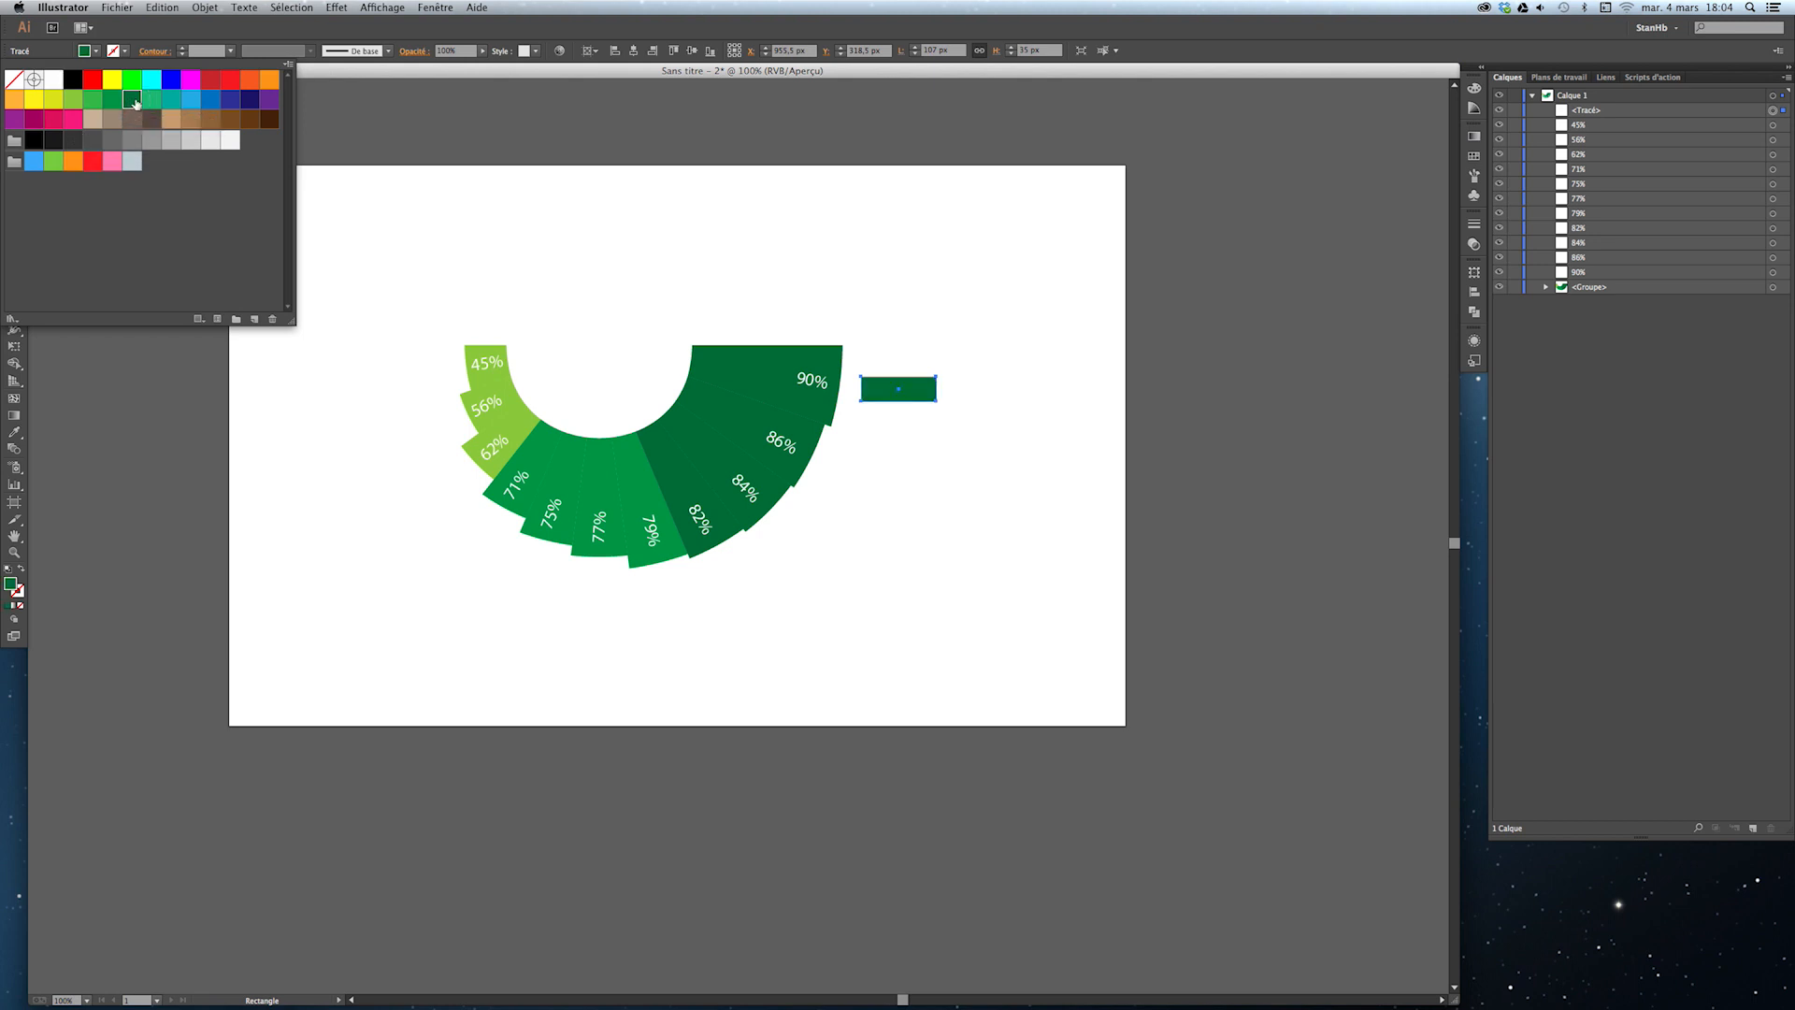
left_click(150, 101)
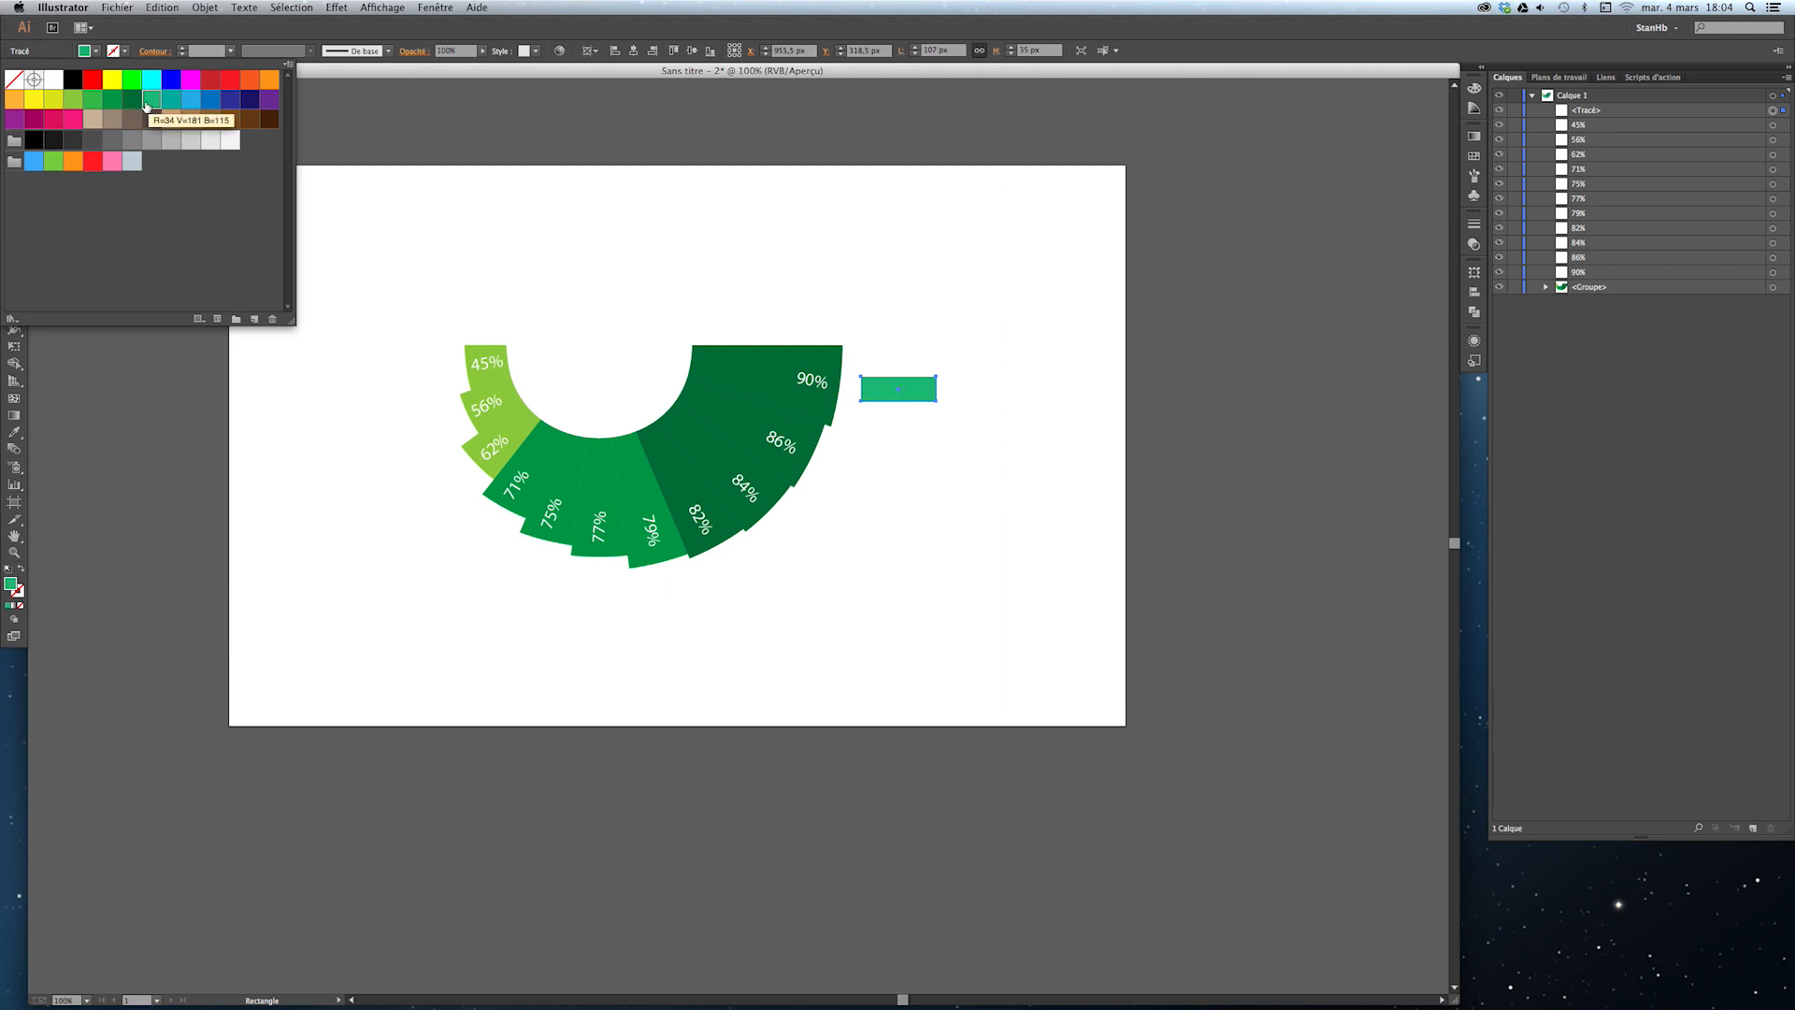
left_click(133, 83)
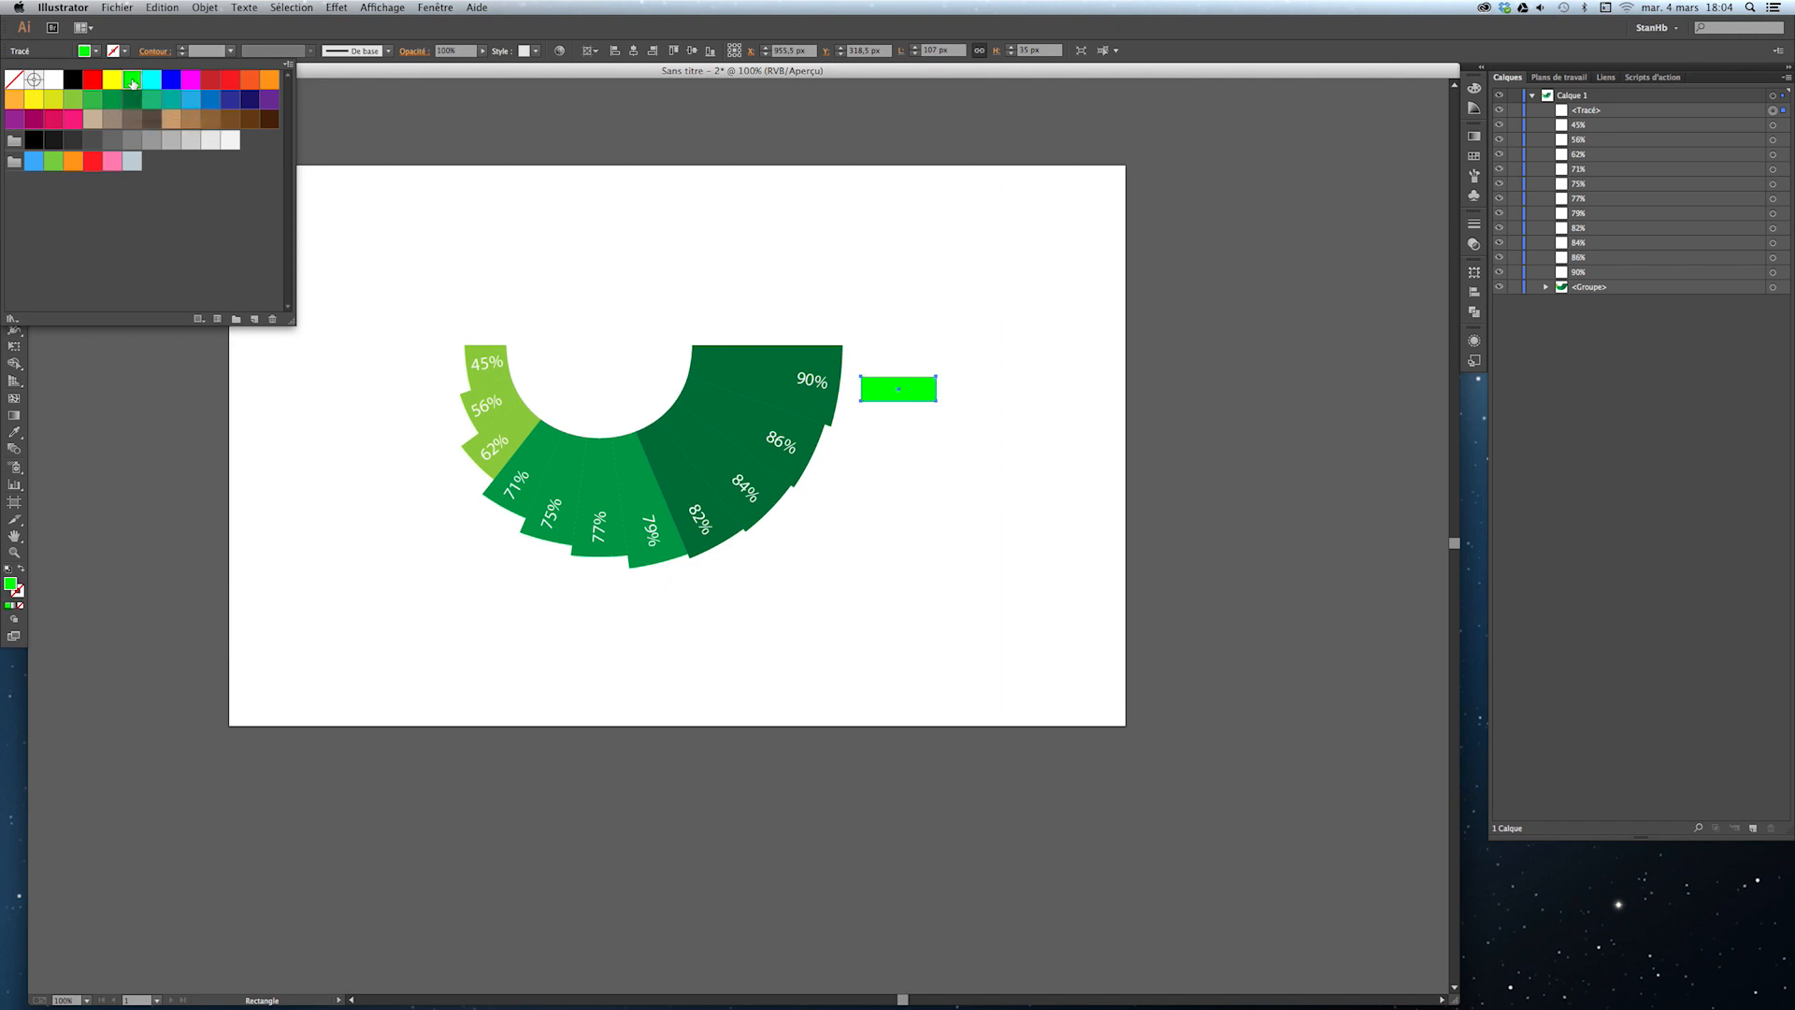
left_click(71, 100)
left_click(52, 101)
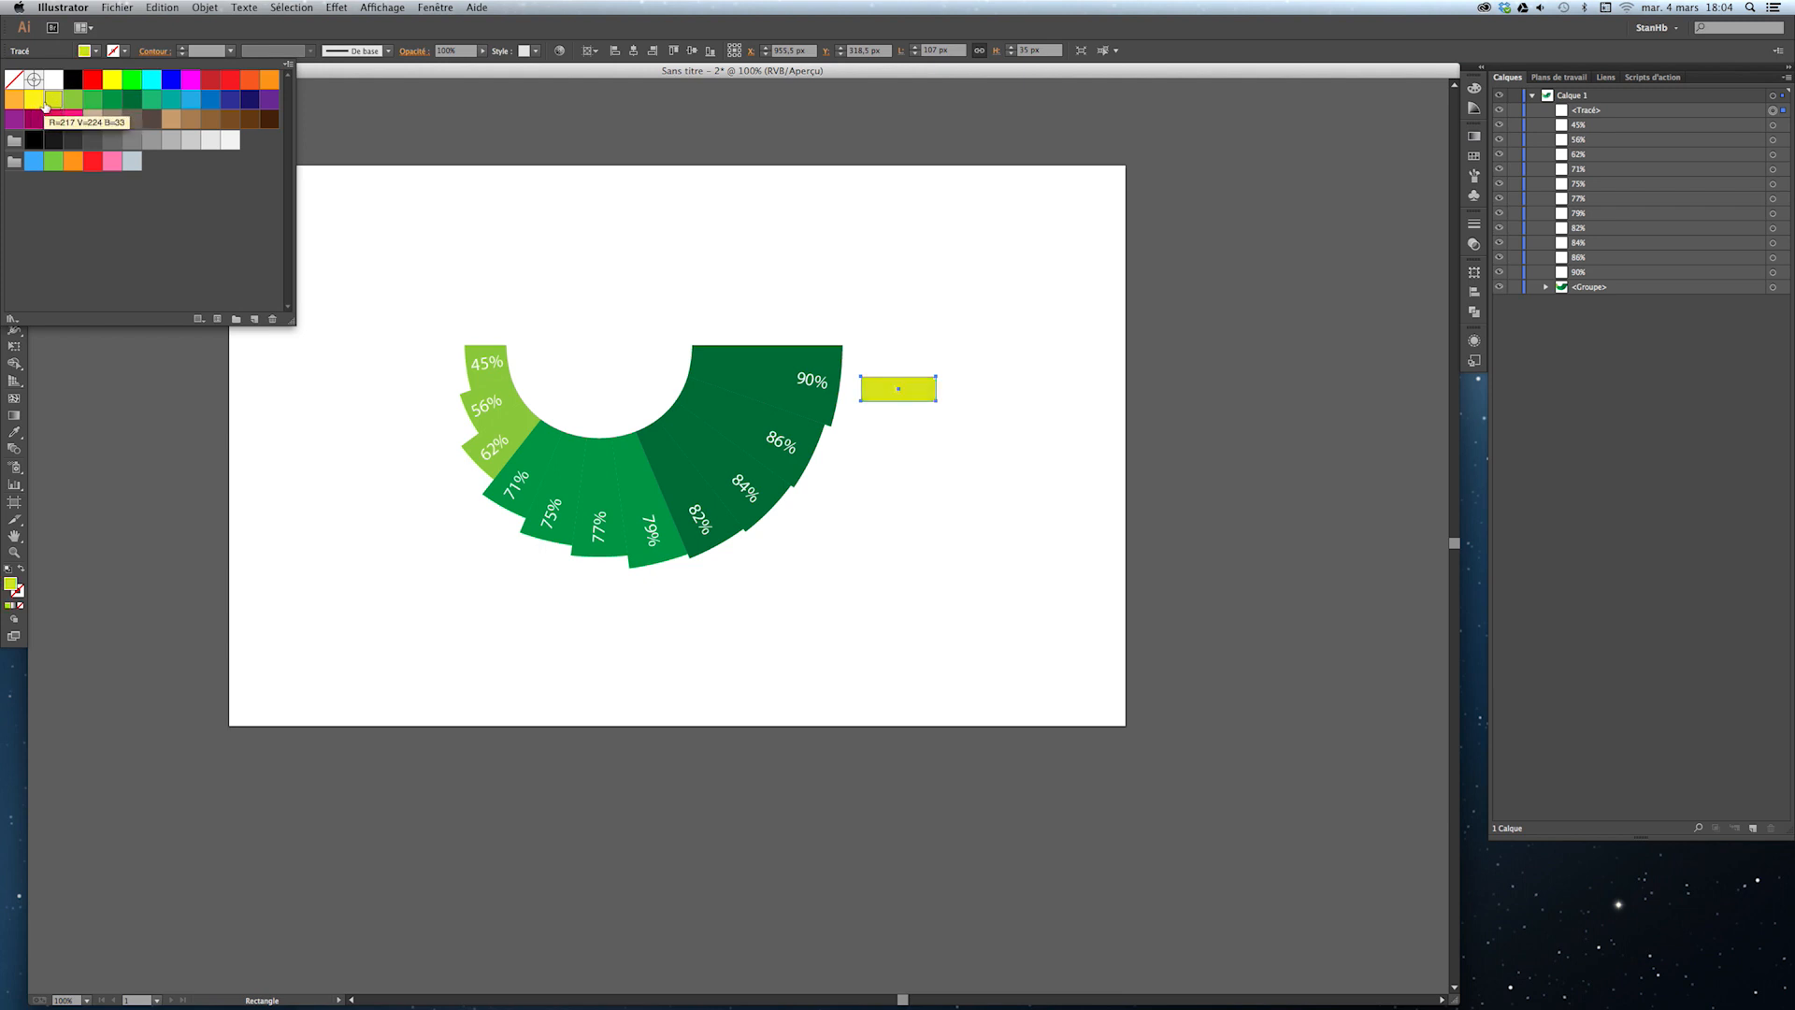
left_click(39, 103)
left_click(67, 100)
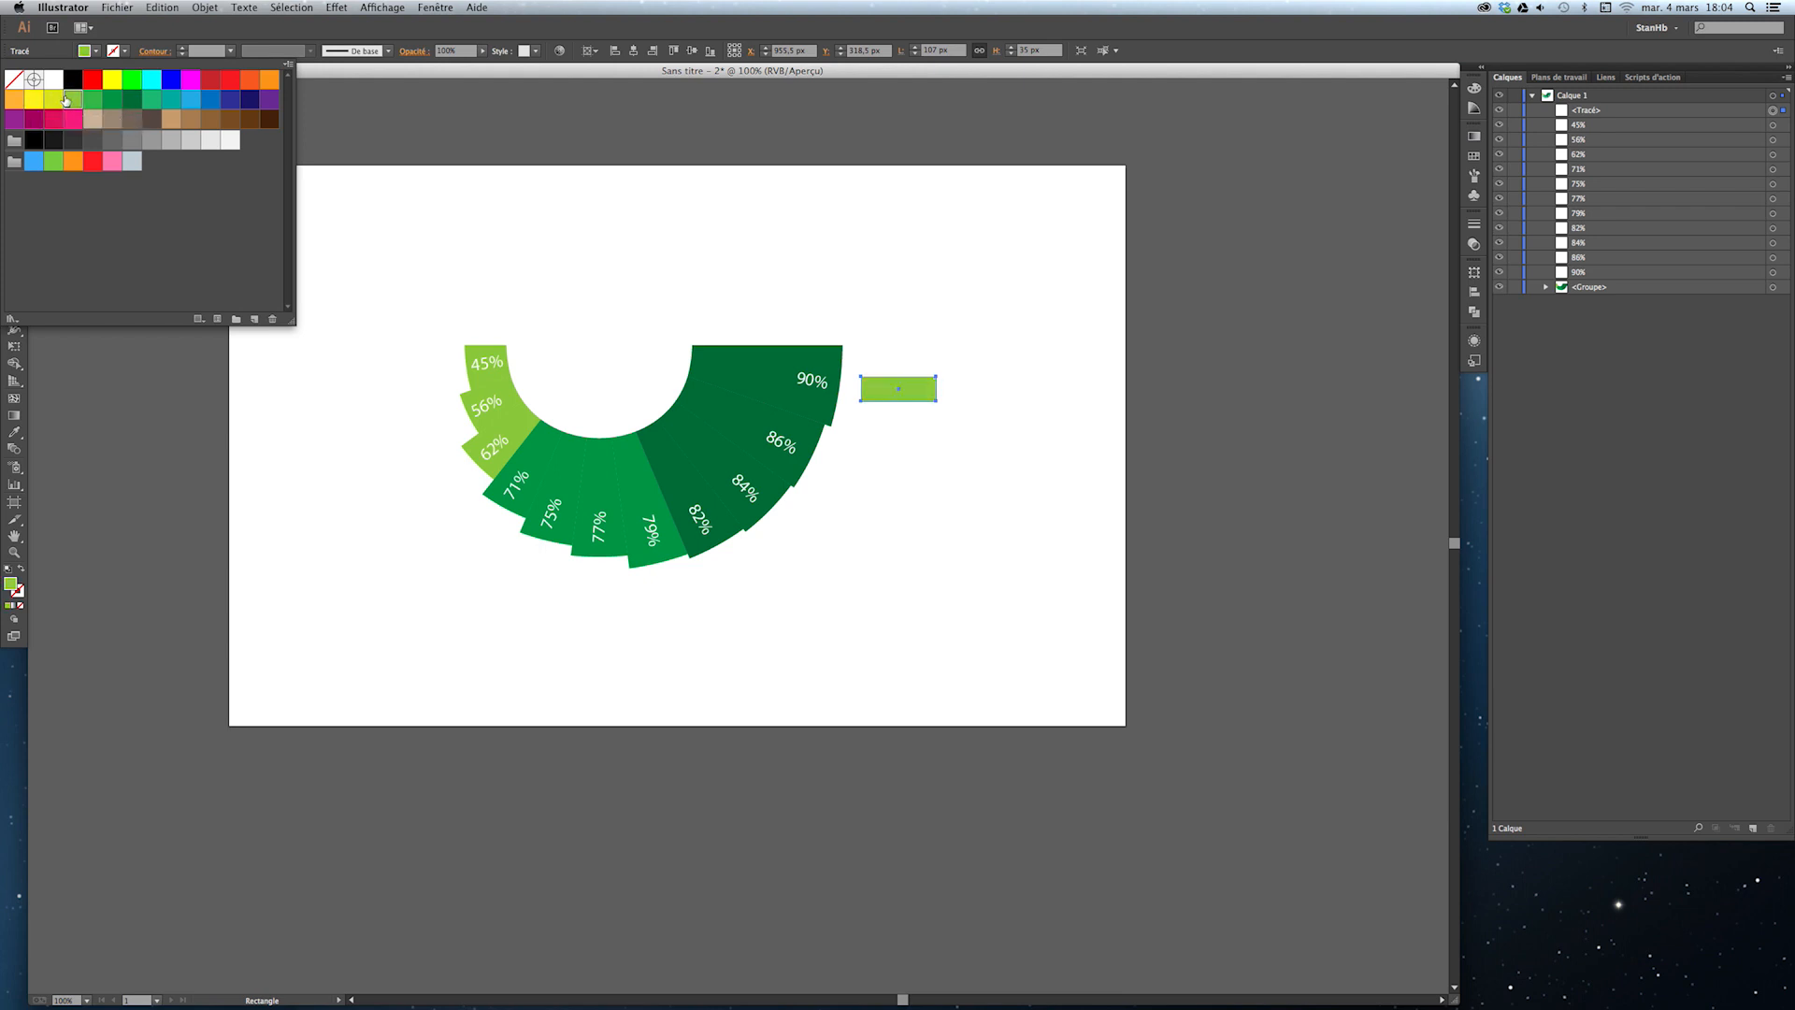
left_click(52, 100)
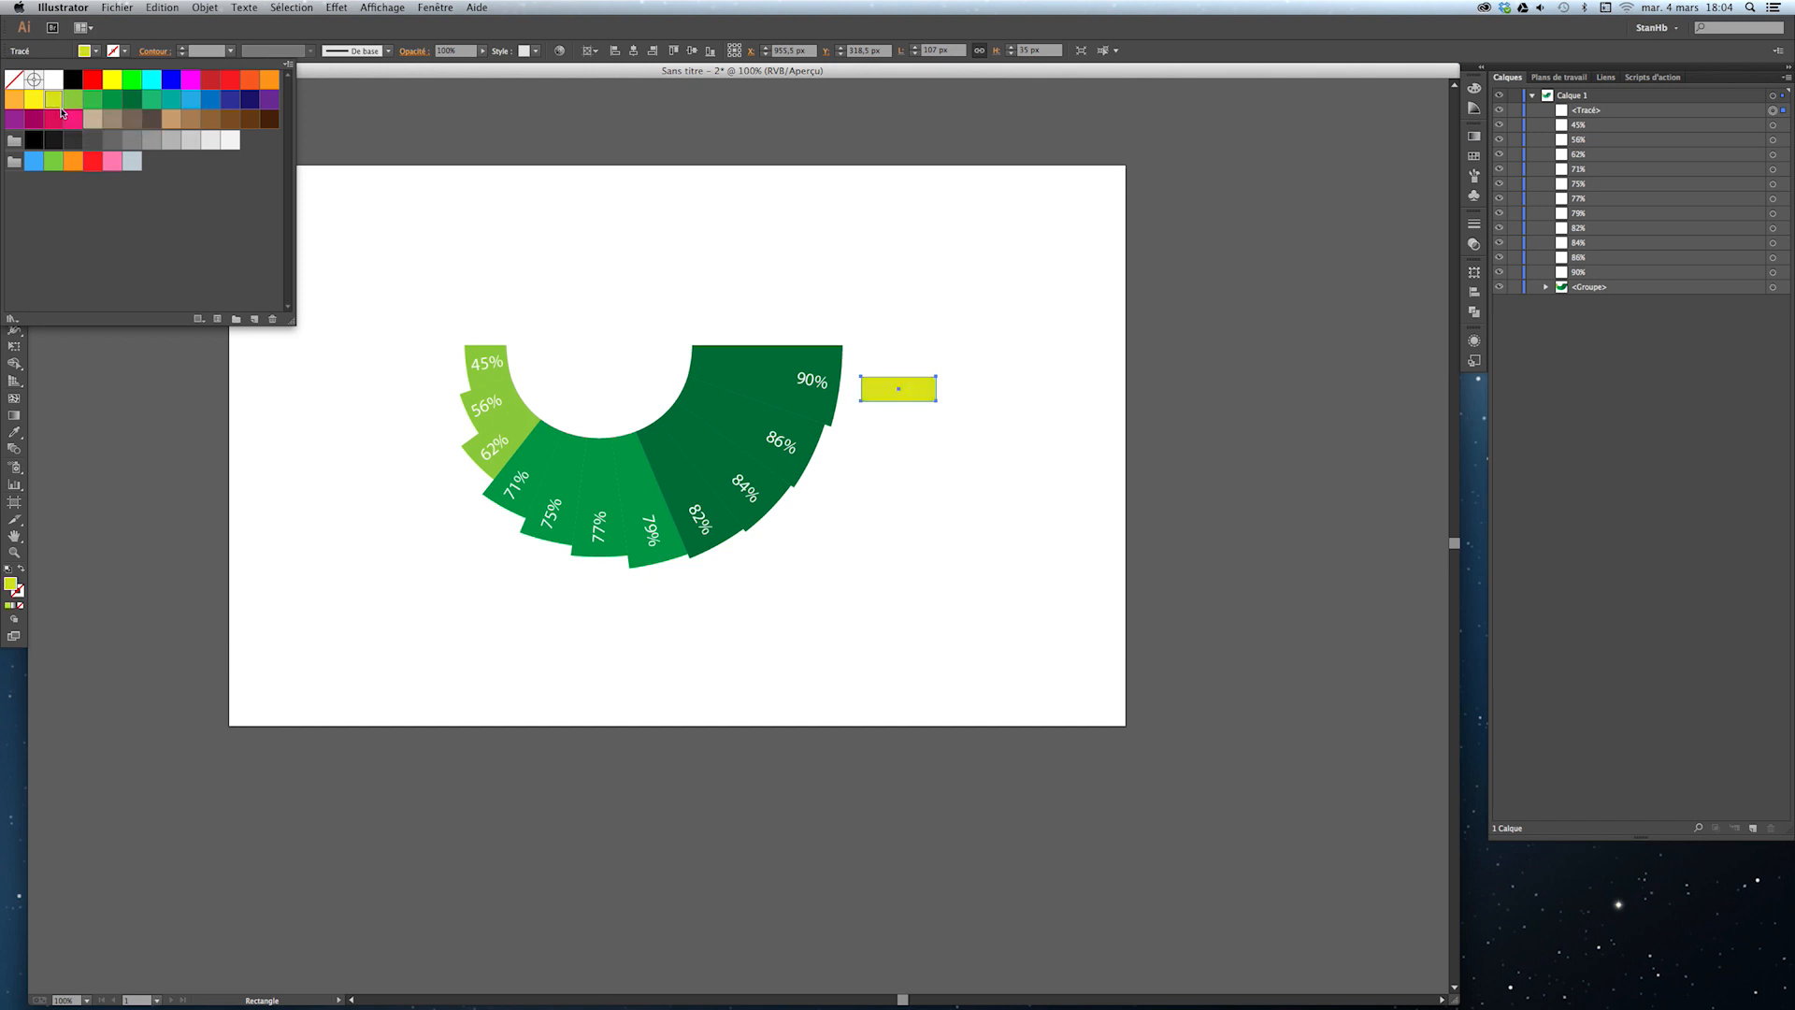
Set the rectangle's fill to the bright lime colour c4f746.
double_click(10, 585)
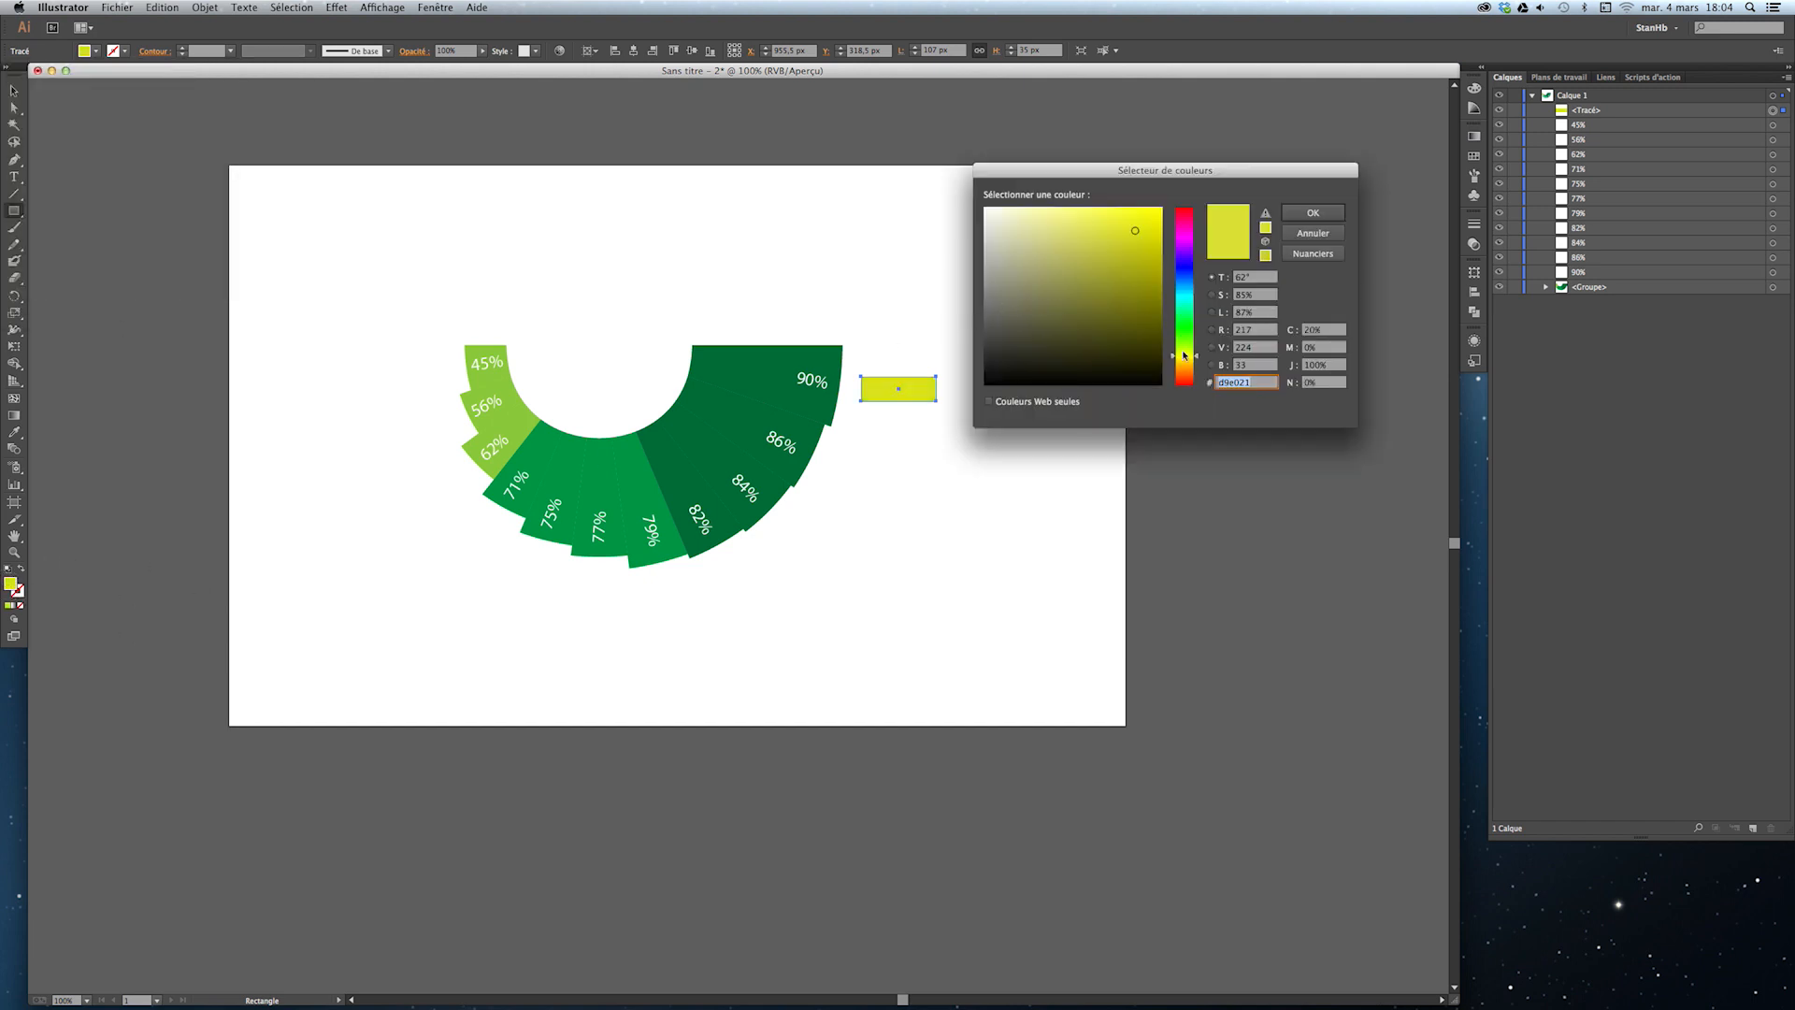
left_click_drag(1198, 361, 1198, 345)
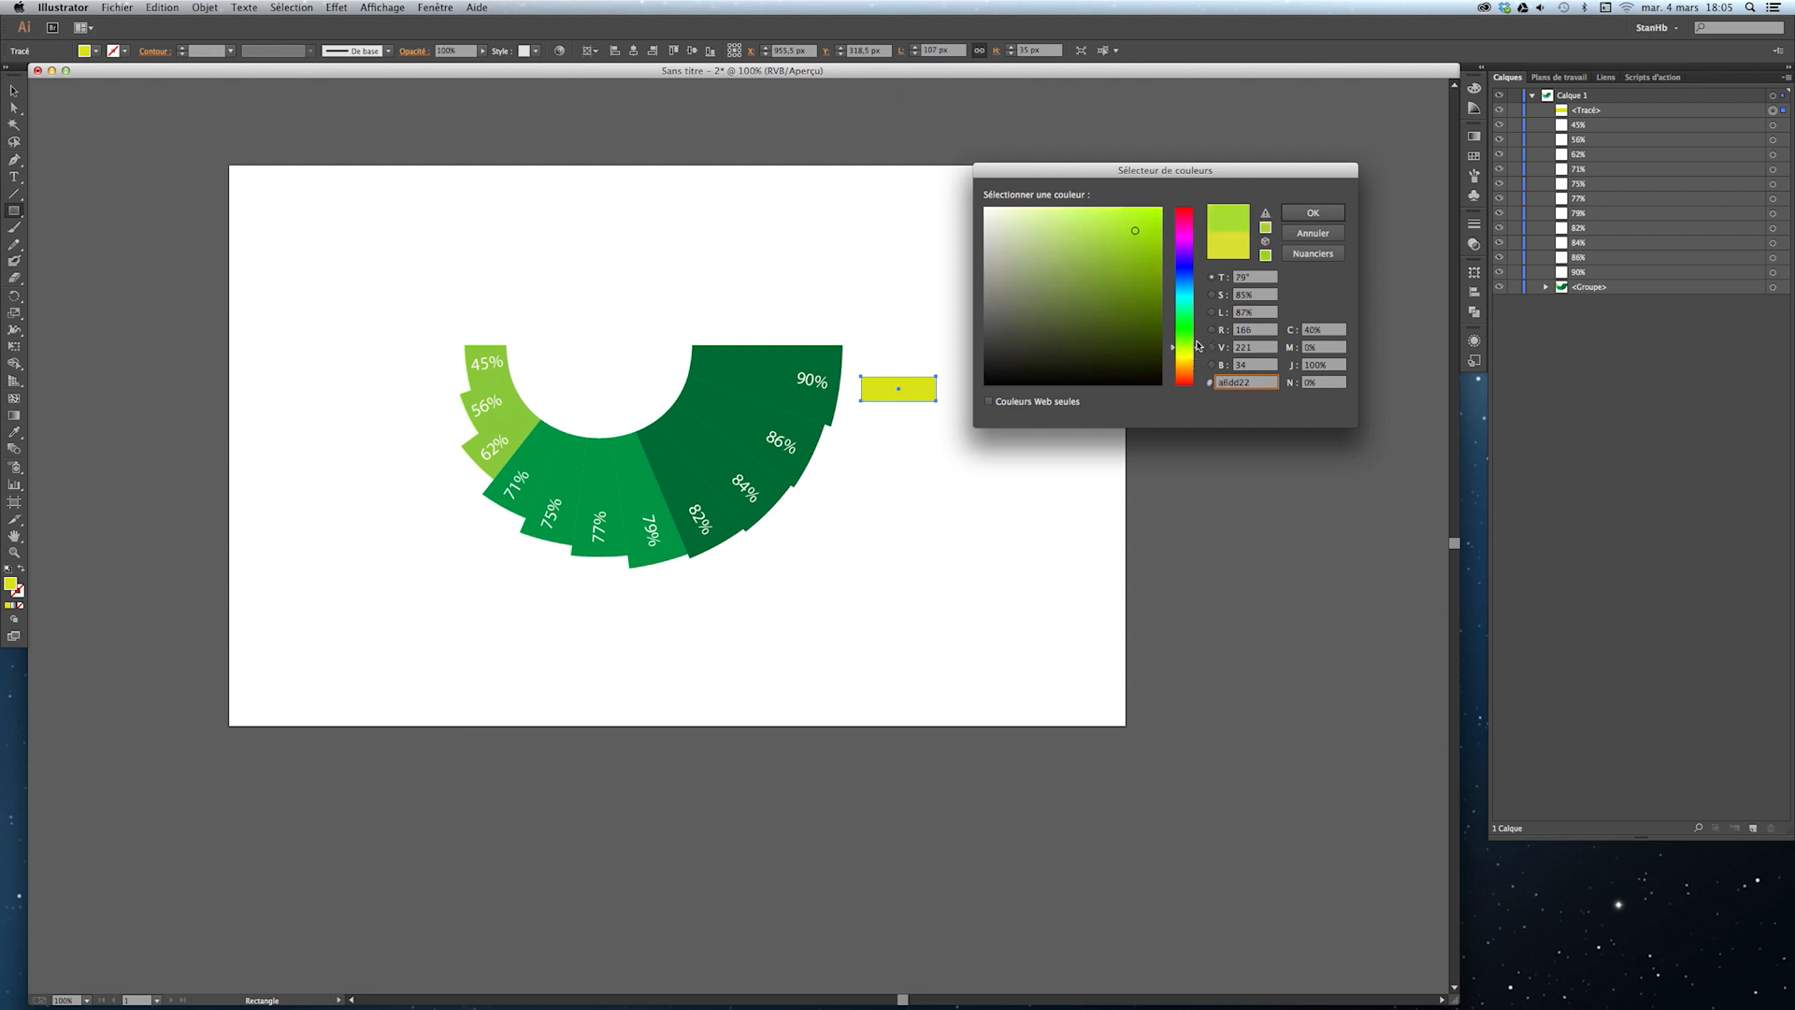
mouse_move(1137, 229)
left_mouse_down()
mouse_move(1070, 209)
mouse_move(1122, 208)
left_mouse_up()
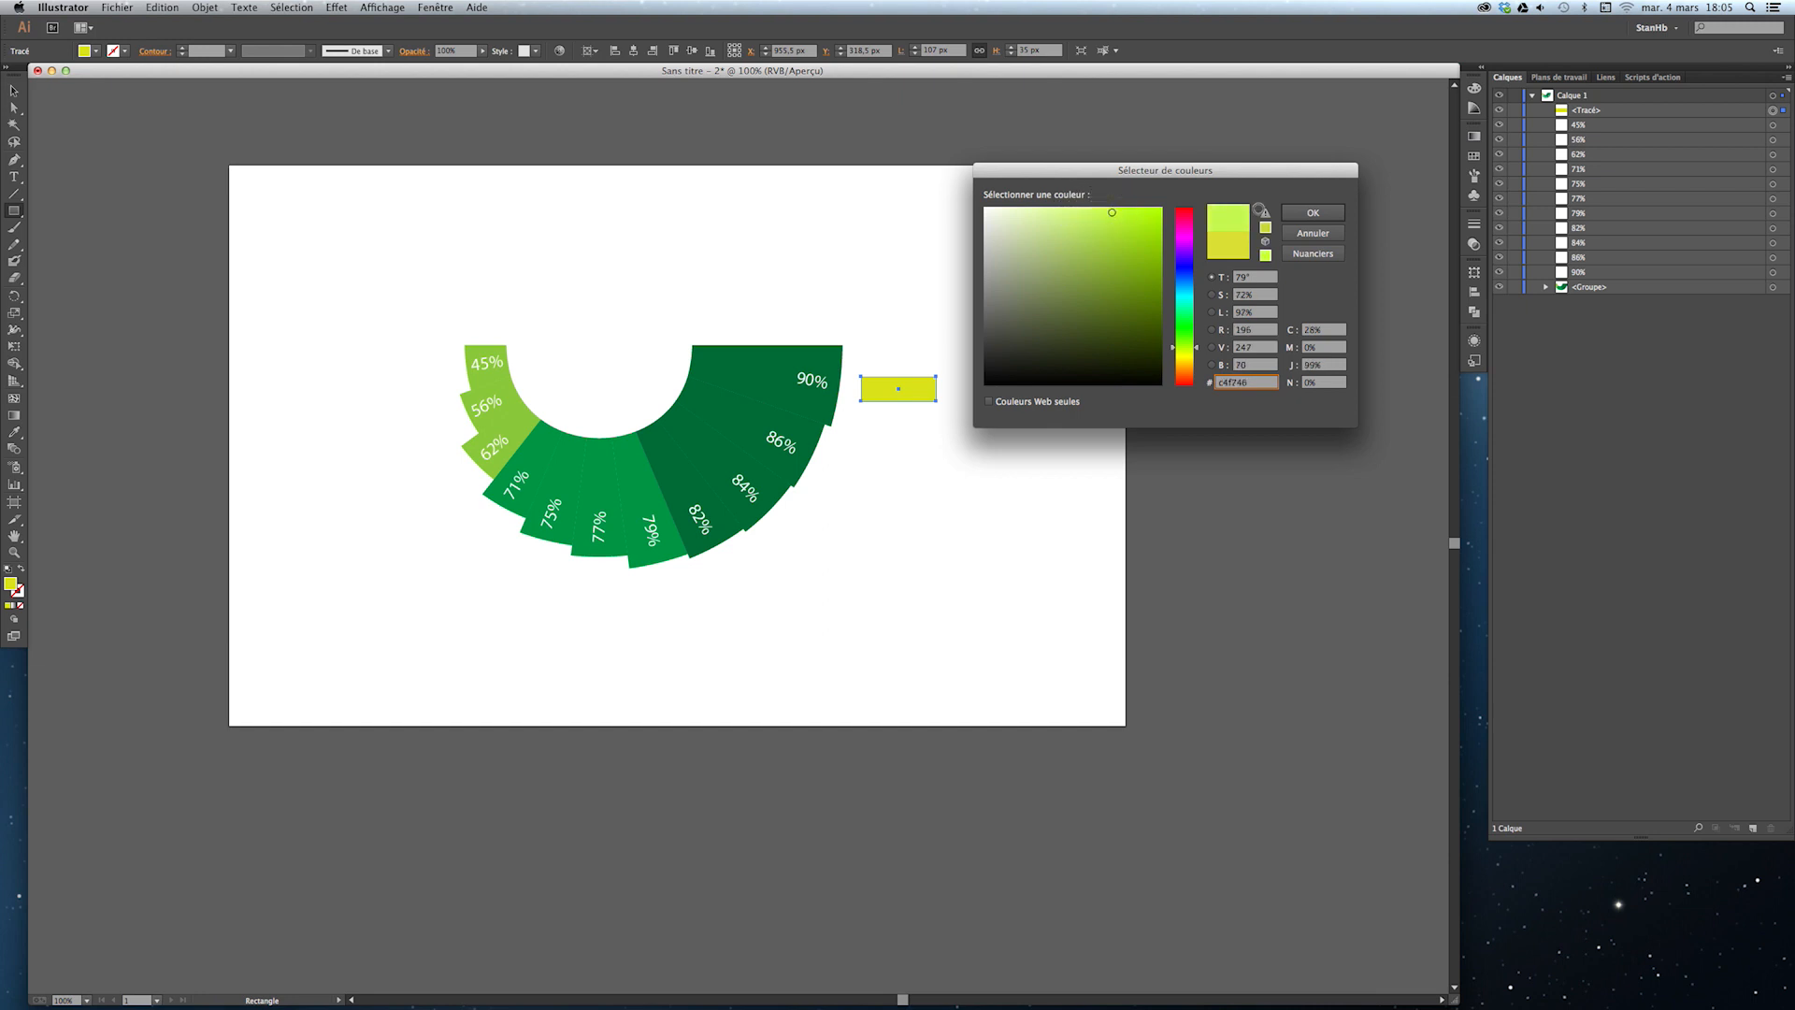
left_click(1313, 214)
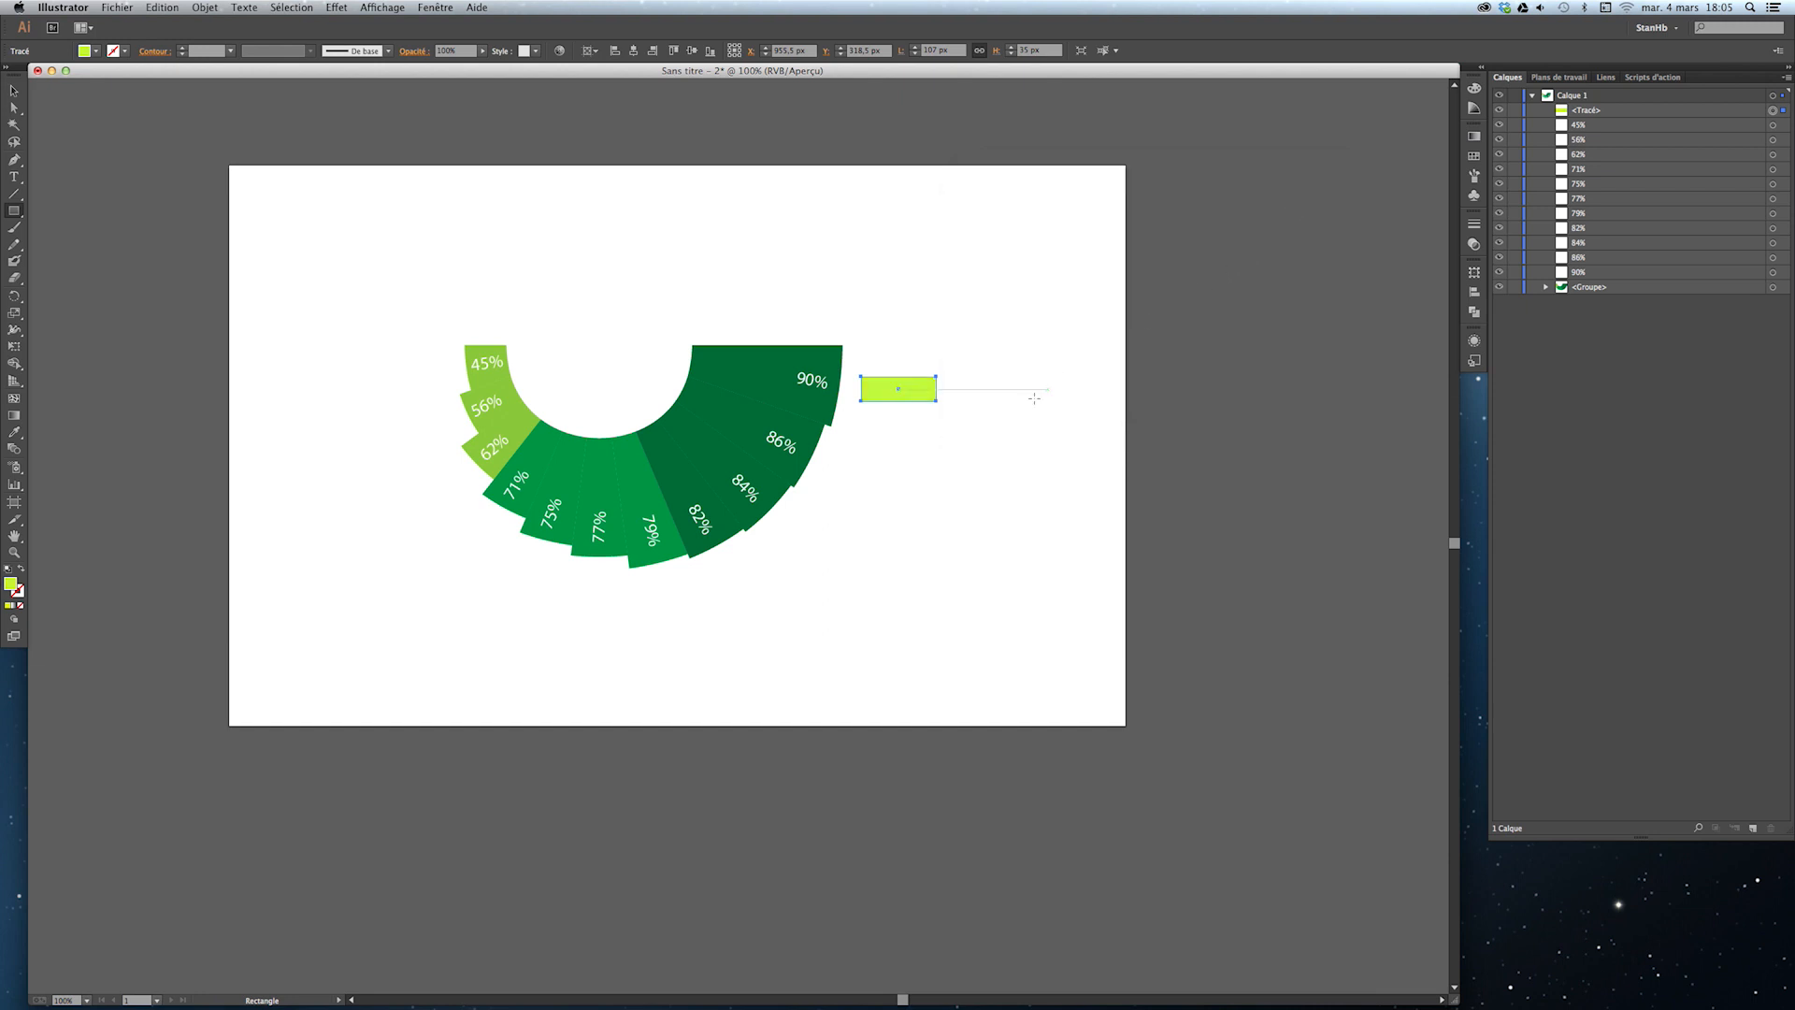
Fill the rectangle with the medium green swatch 39b54a.
left_click(93, 51)
left_click(93, 51)
left_click(93, 51)
left_click(92, 101)
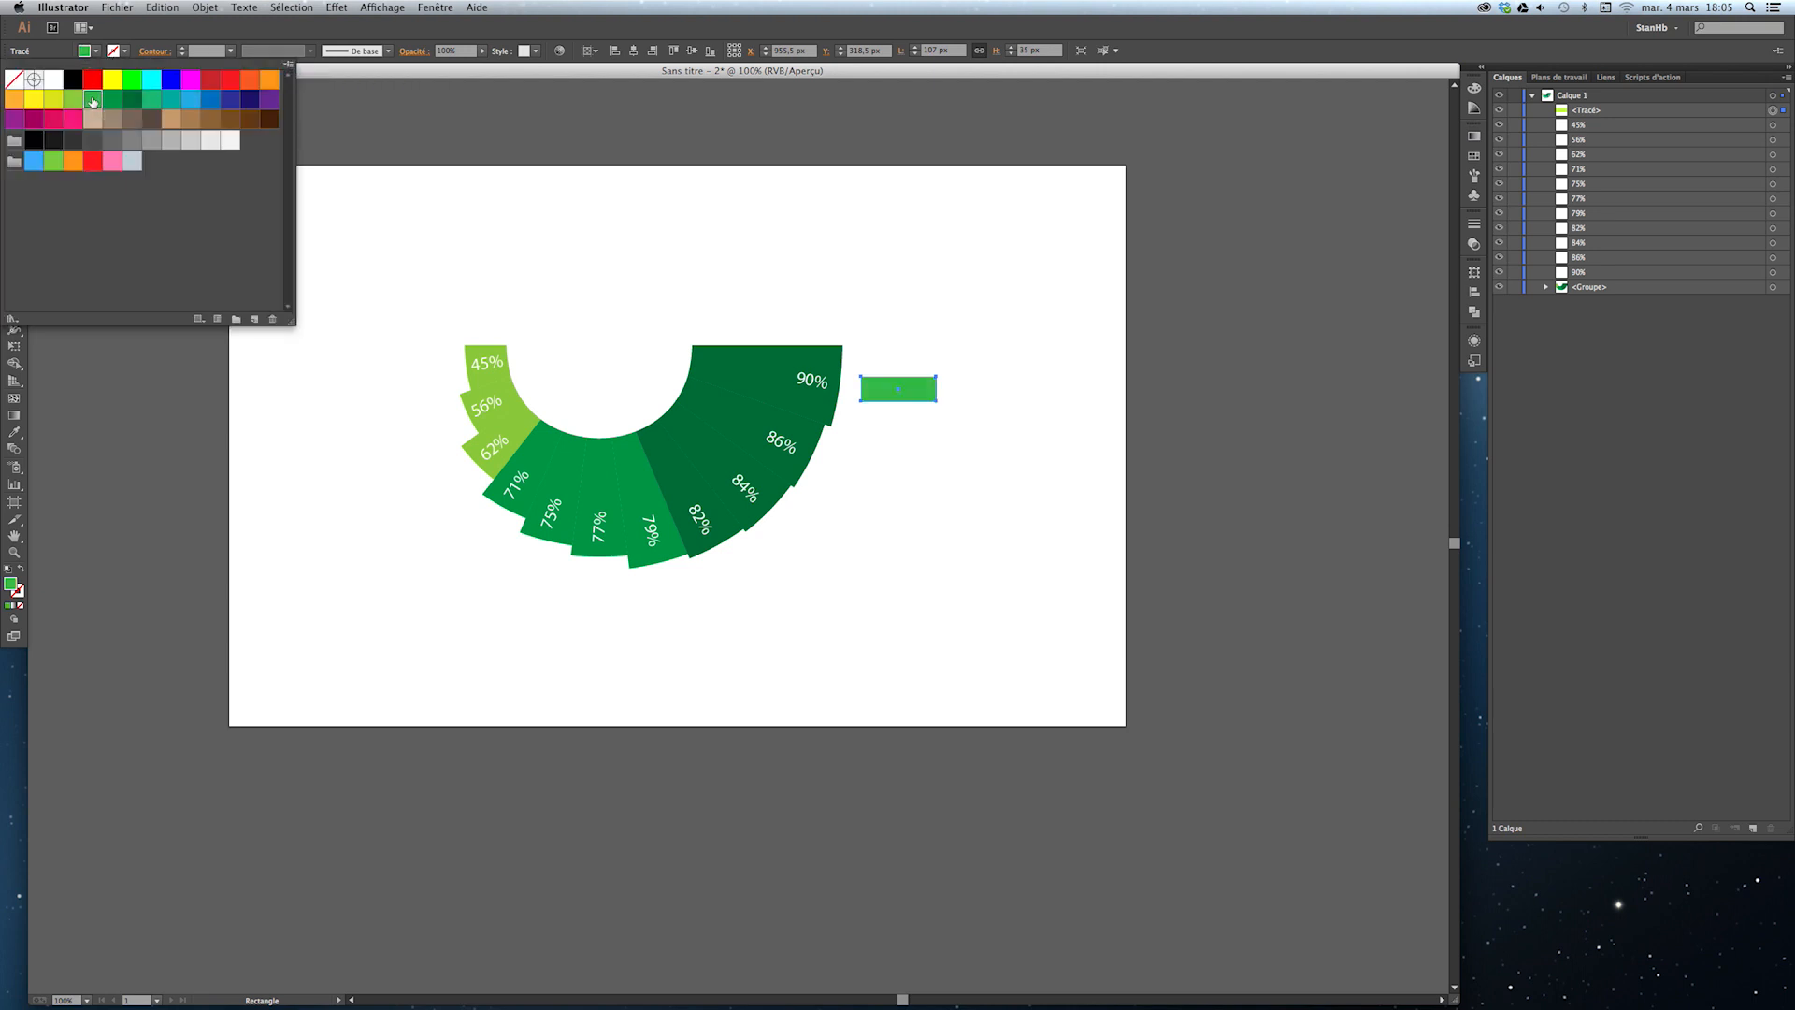
Lighten the rectangle's green fill to 79d383, with 43% saturation and 83% brightness.
double_click(11, 584)
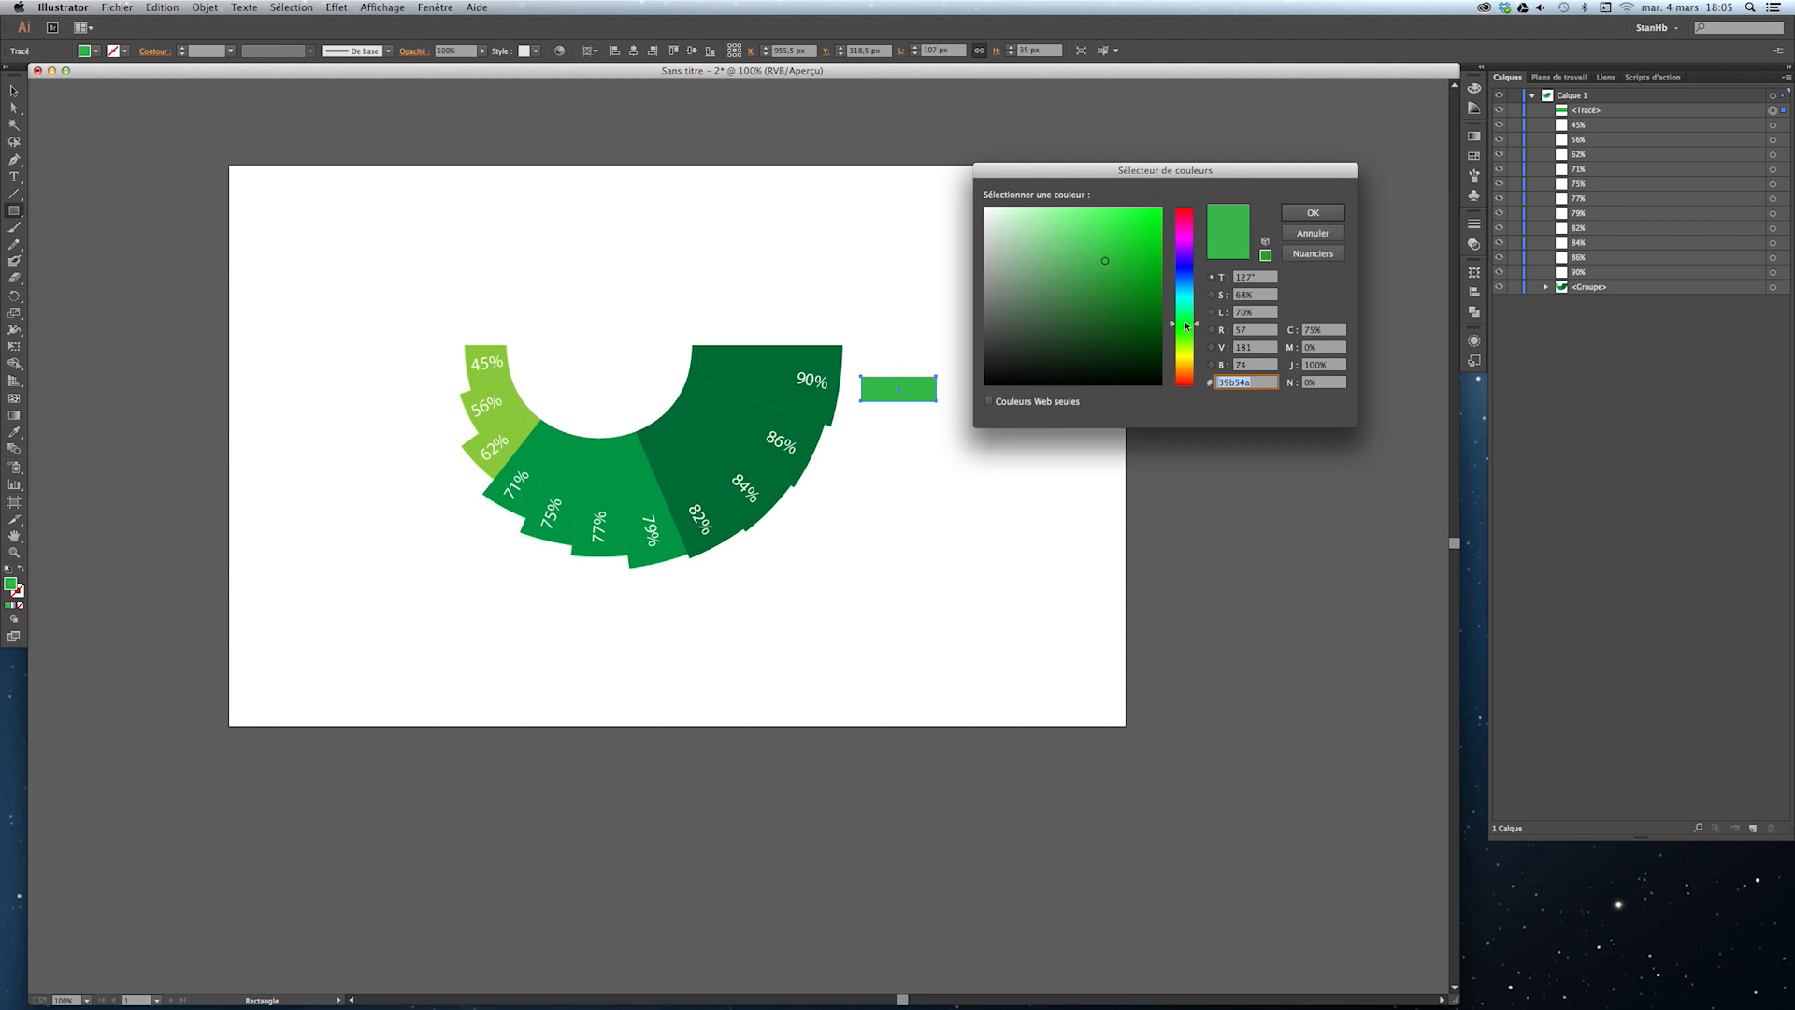
left_click(1212, 295)
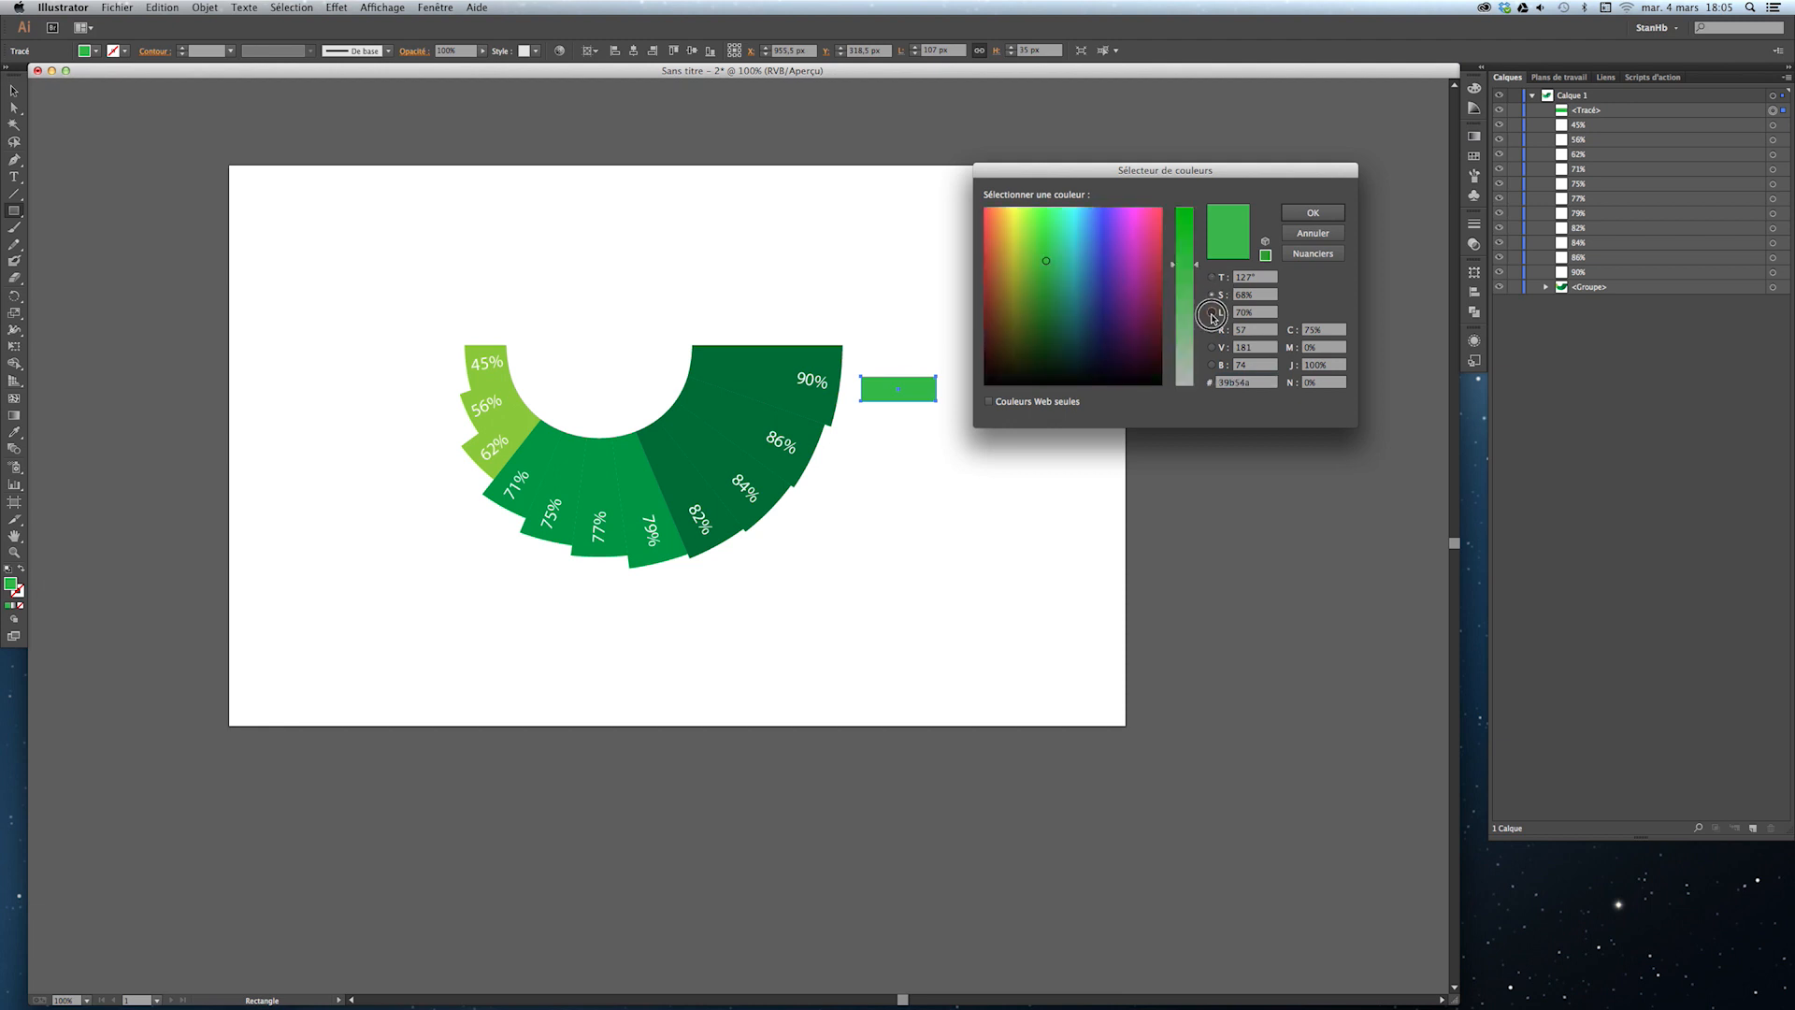
left_click(1211, 313)
mouse_move(1198, 266)
left_mouse_down()
mouse_move(1197, 238)
mouse_move(1195, 344)
mouse_move(1186, 294)
left_mouse_up()
left_click(1212, 294)
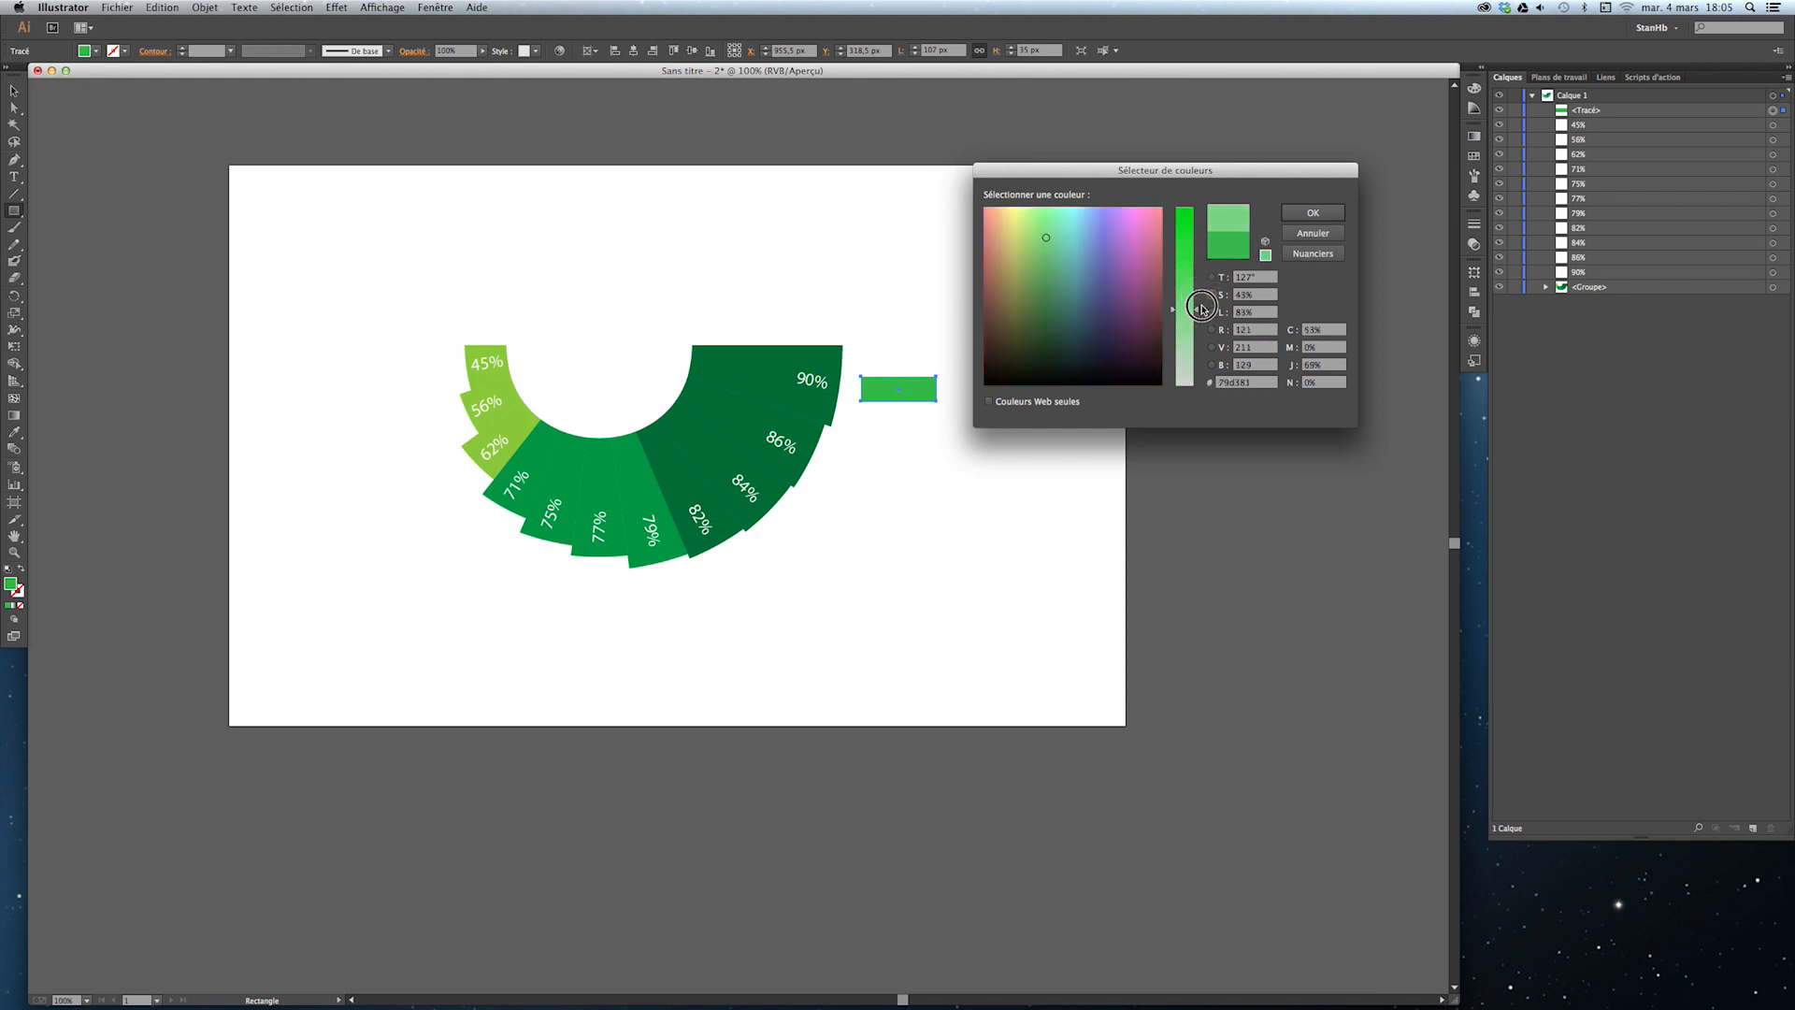
left_click(1301, 213)
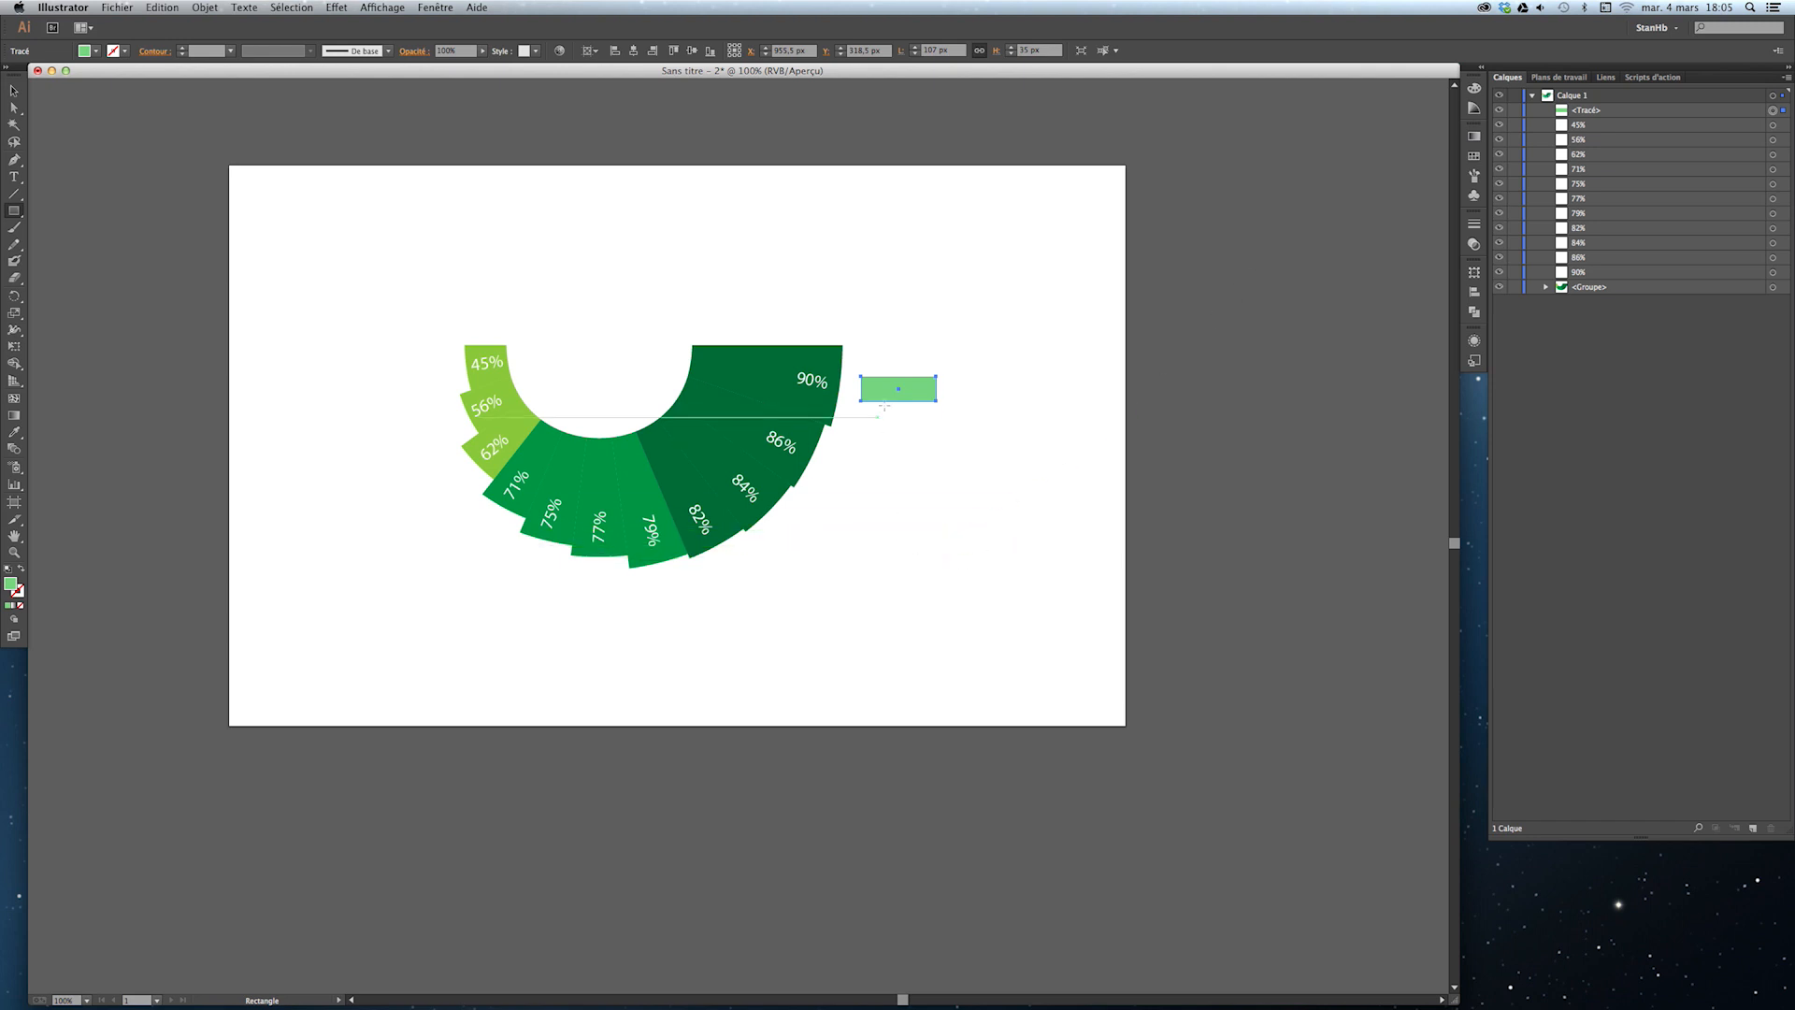
Set the Color Guide's harmony rule to Complémentaires, based on the rectangle's light green.
left_click(97, 51)
left_click(96, 51)
key("v")
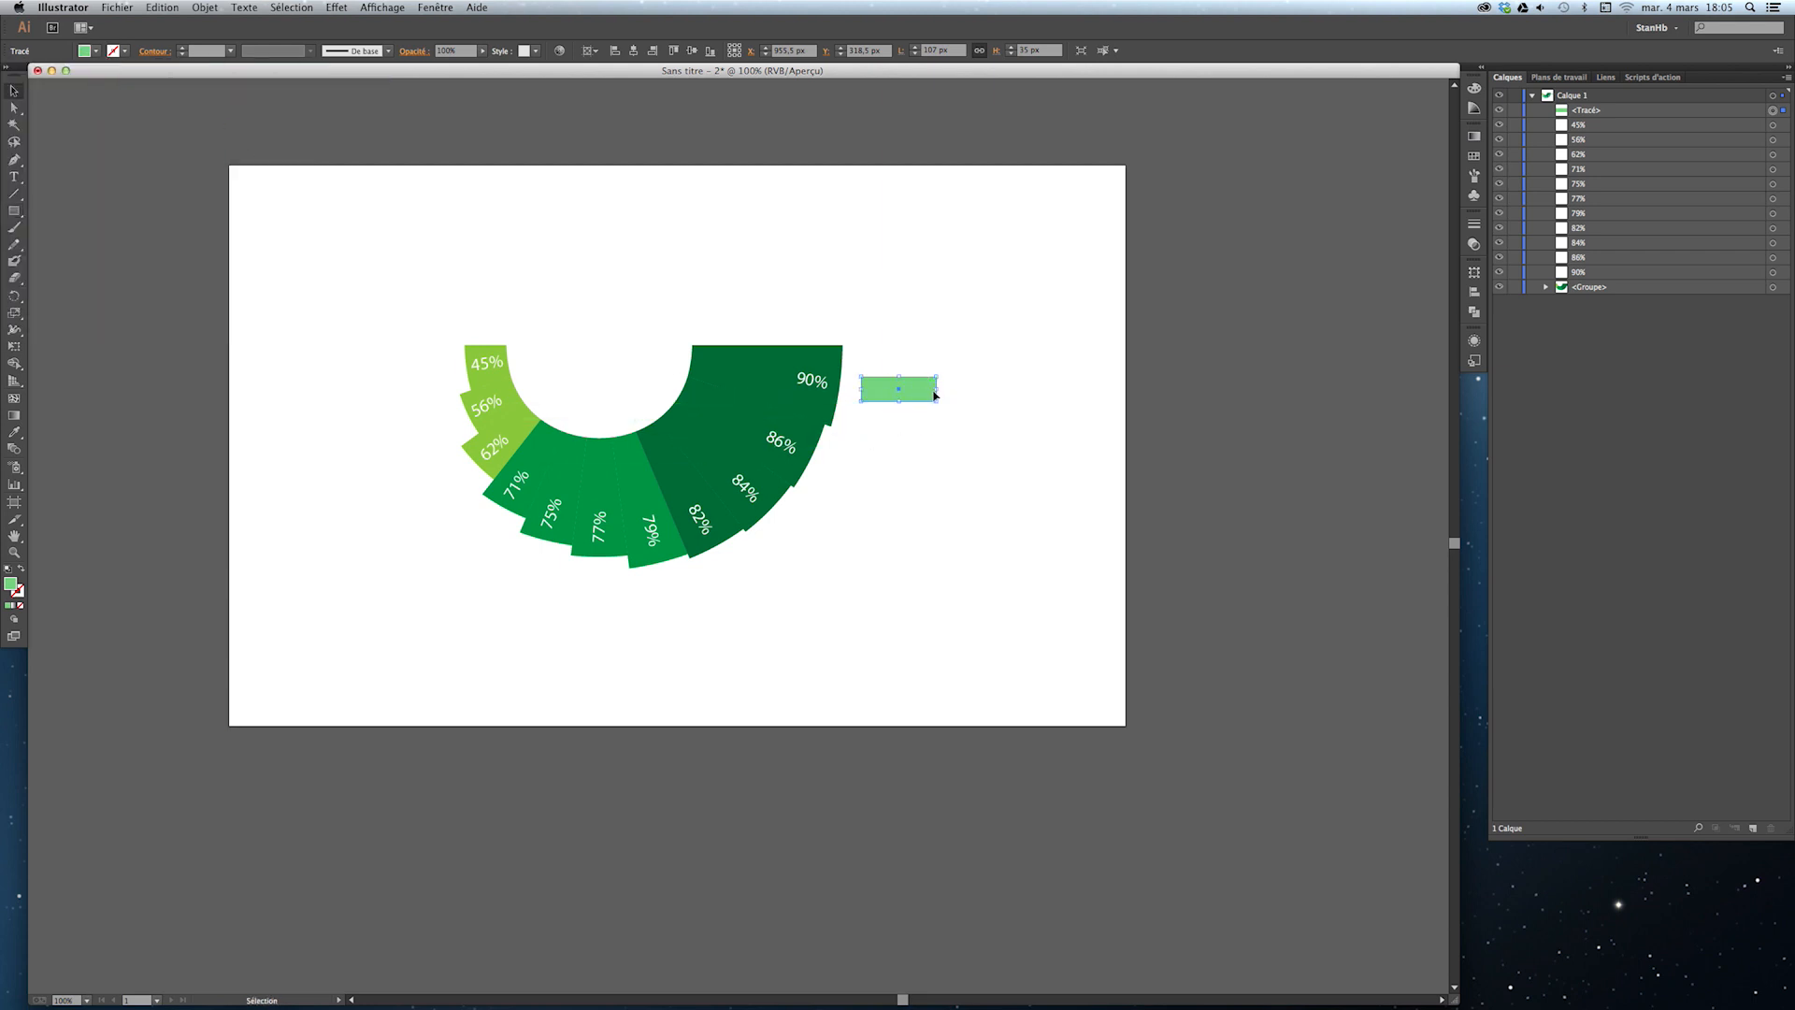
left_click(1474, 110)
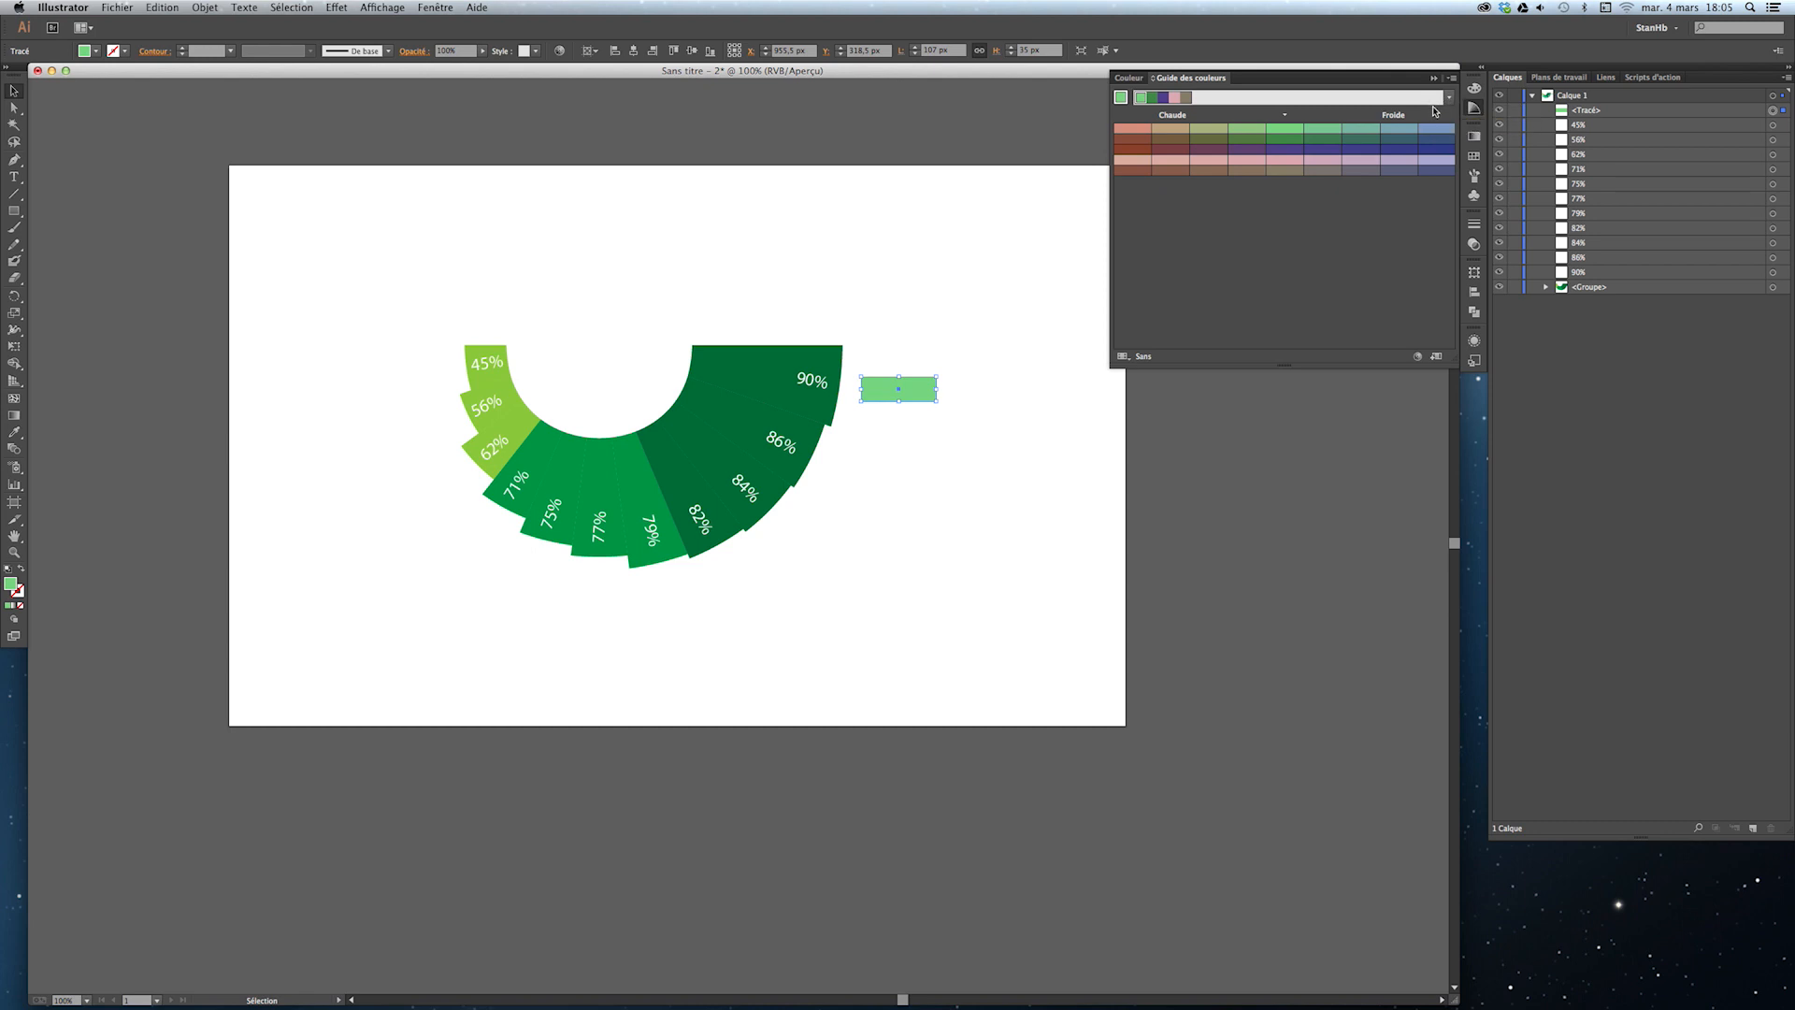
left_click(1451, 80)
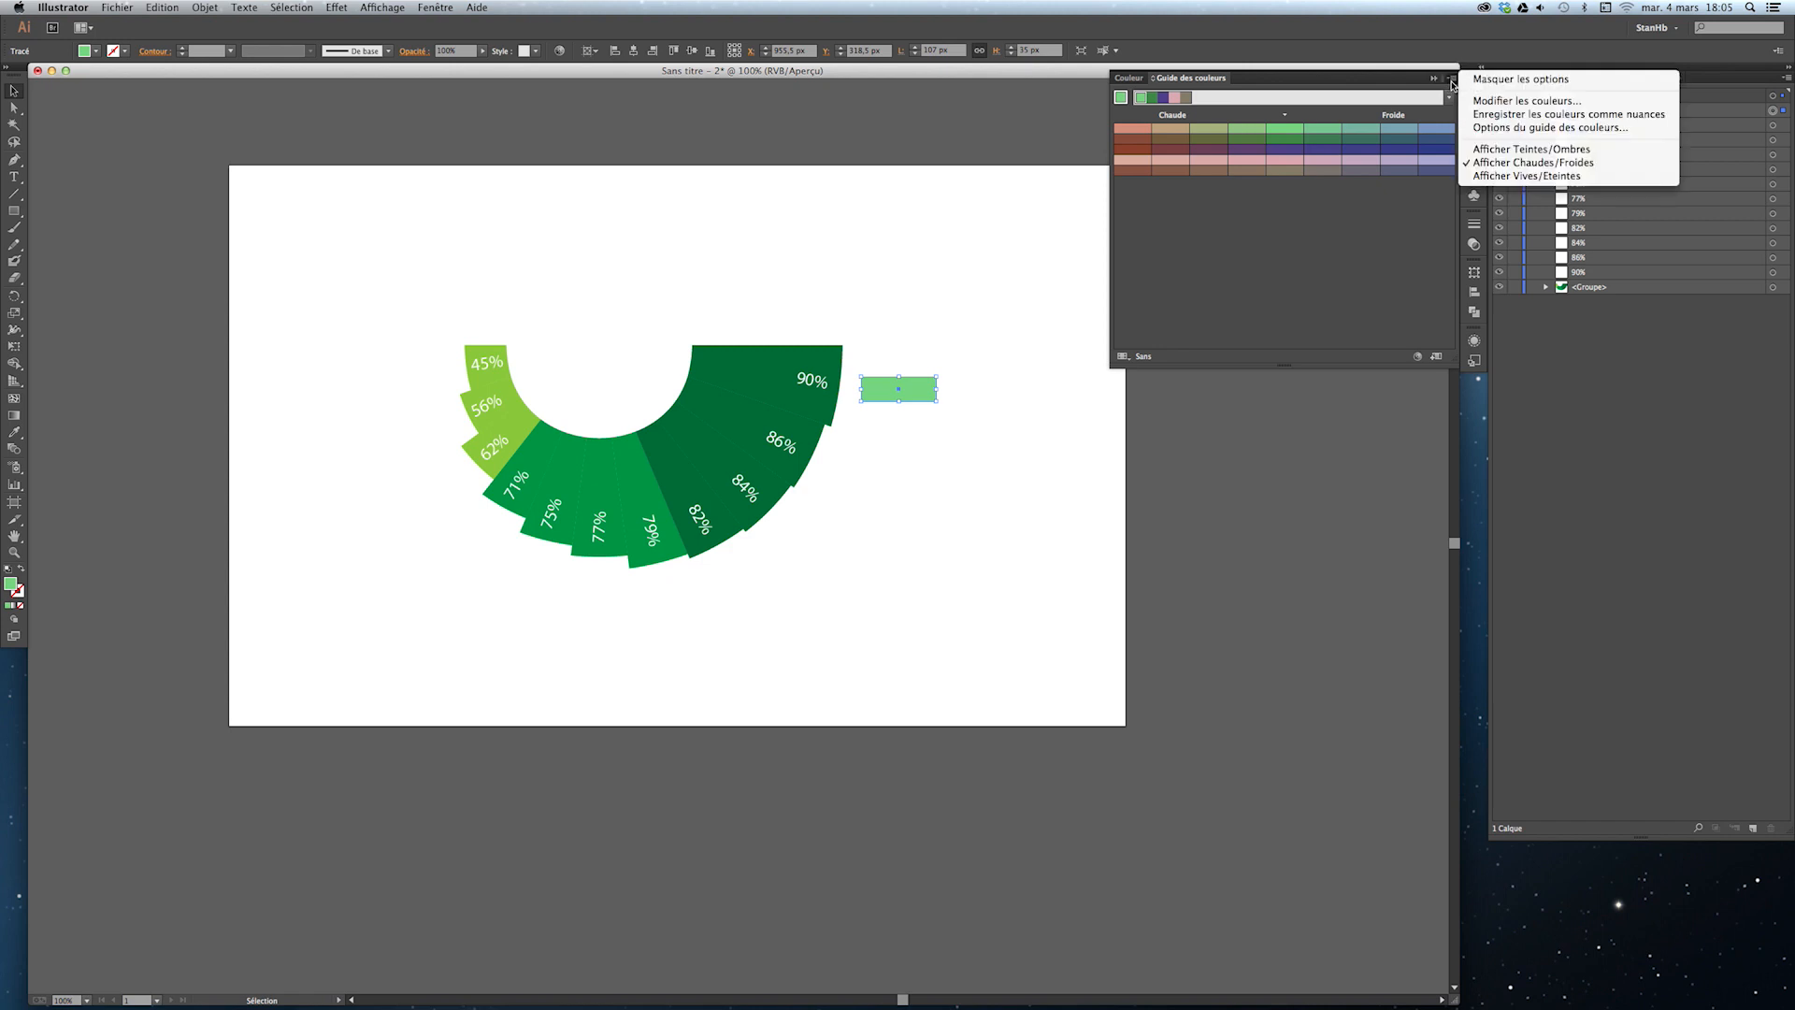
left_click(1452, 82)
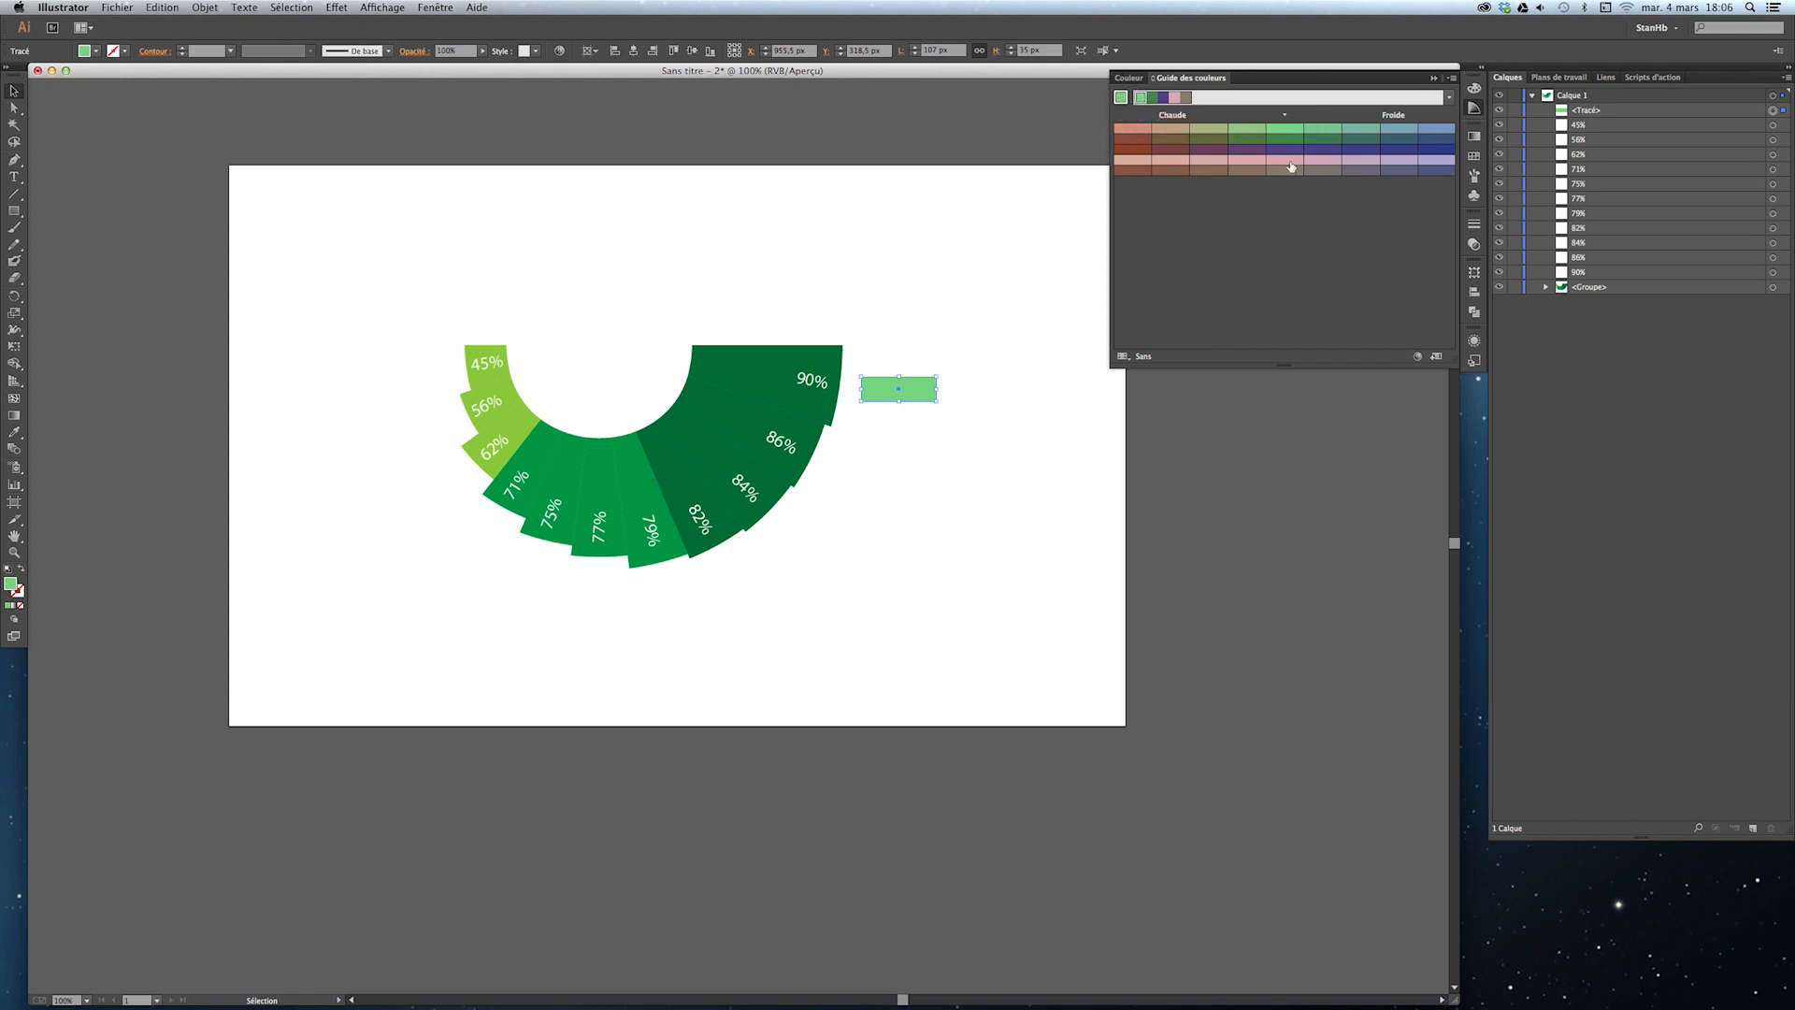
left_click(1284, 131)
left_click(1449, 97)
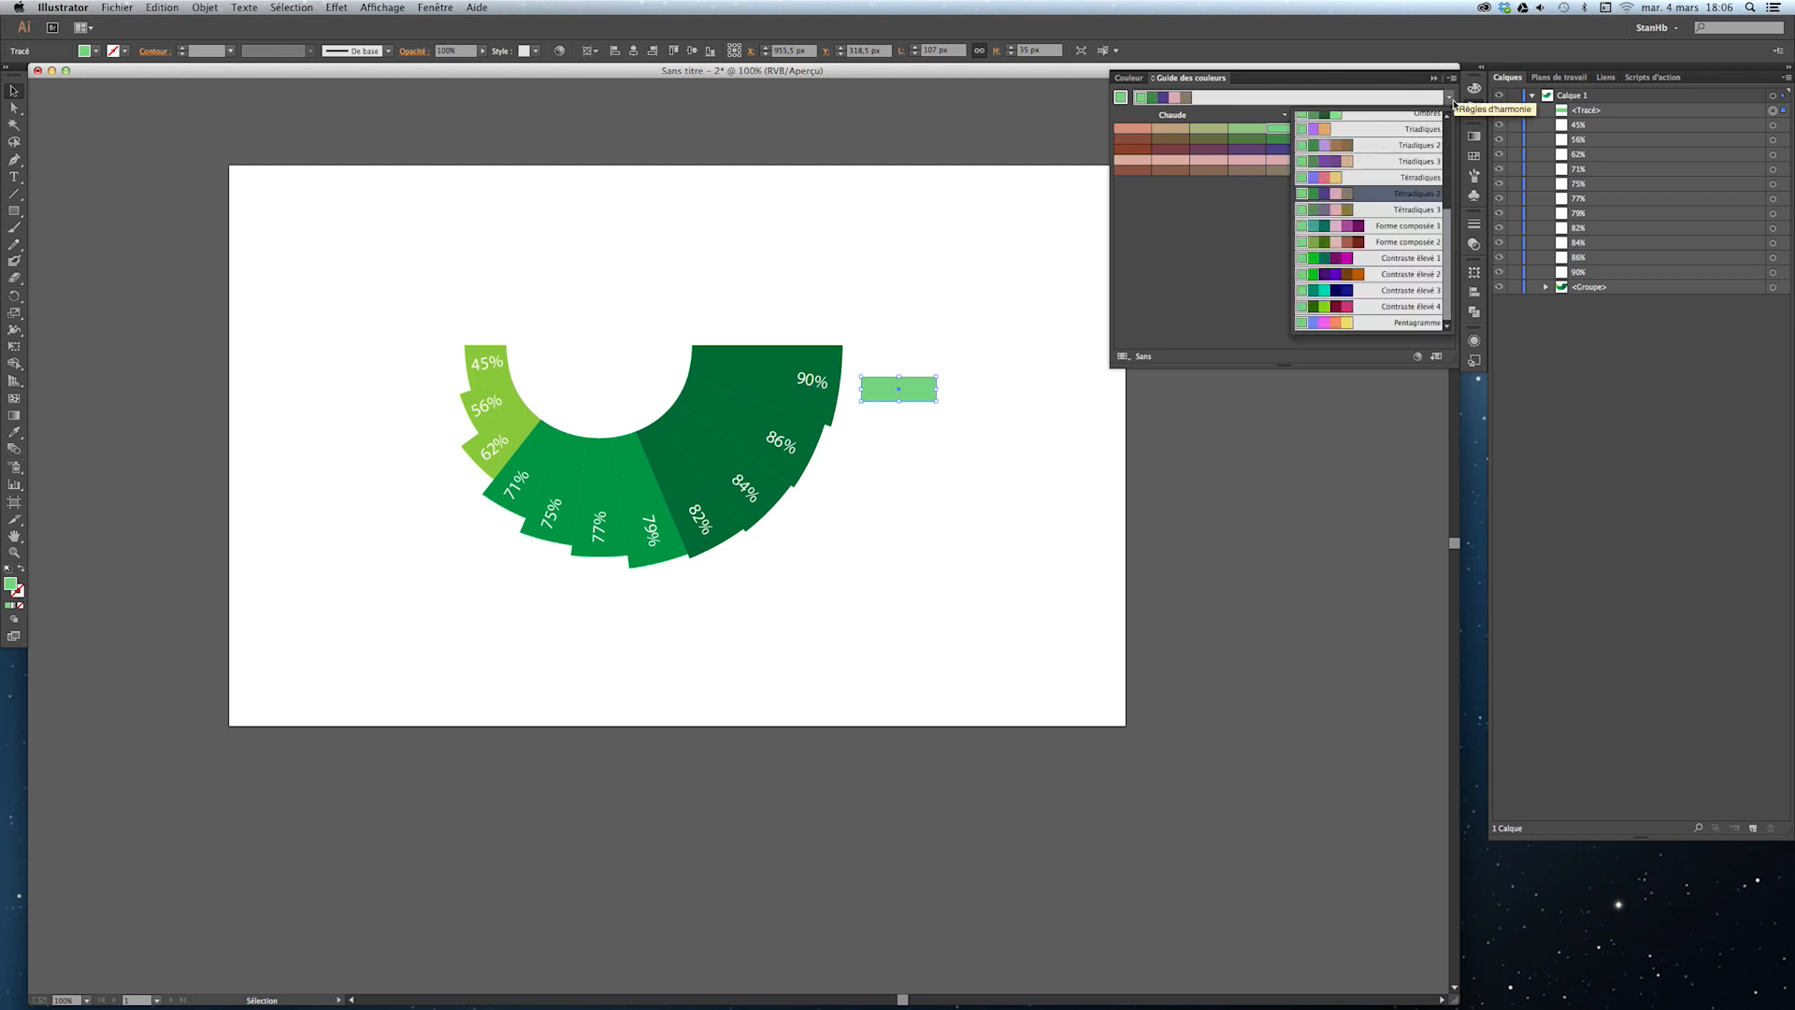
left_click_drag(1445, 236, 1455, 136)
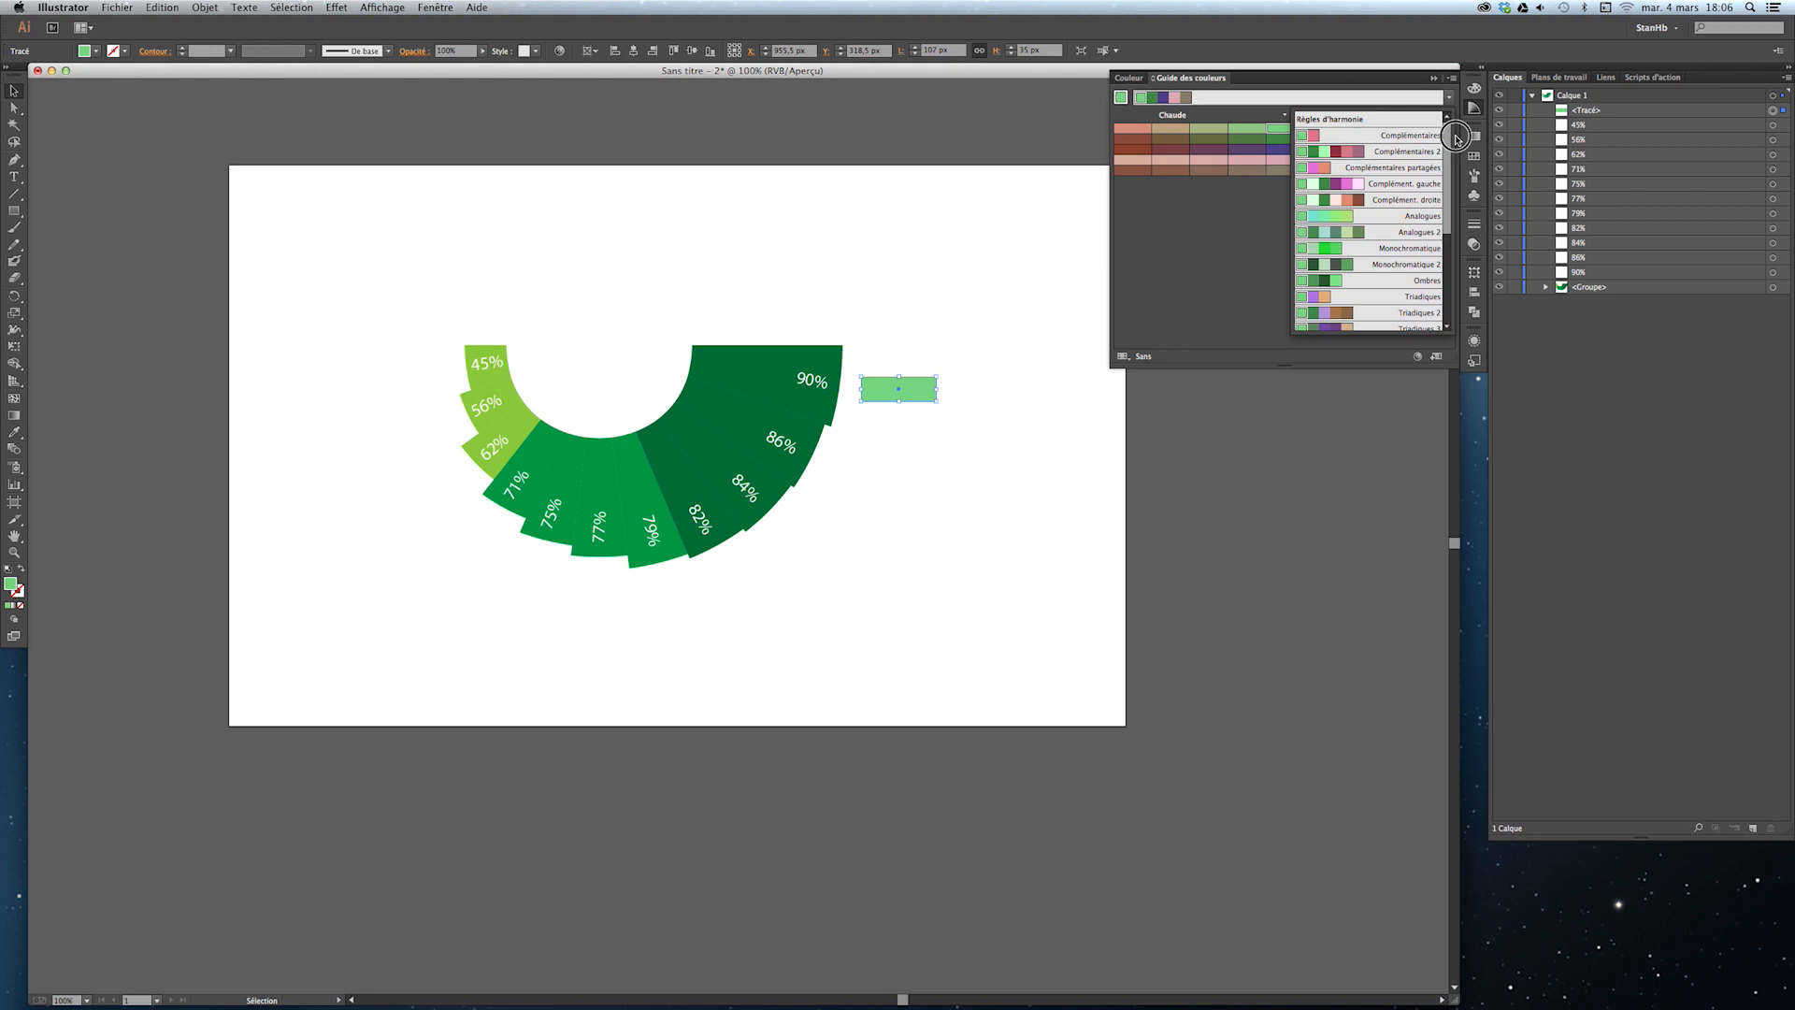
left_click(1371, 136)
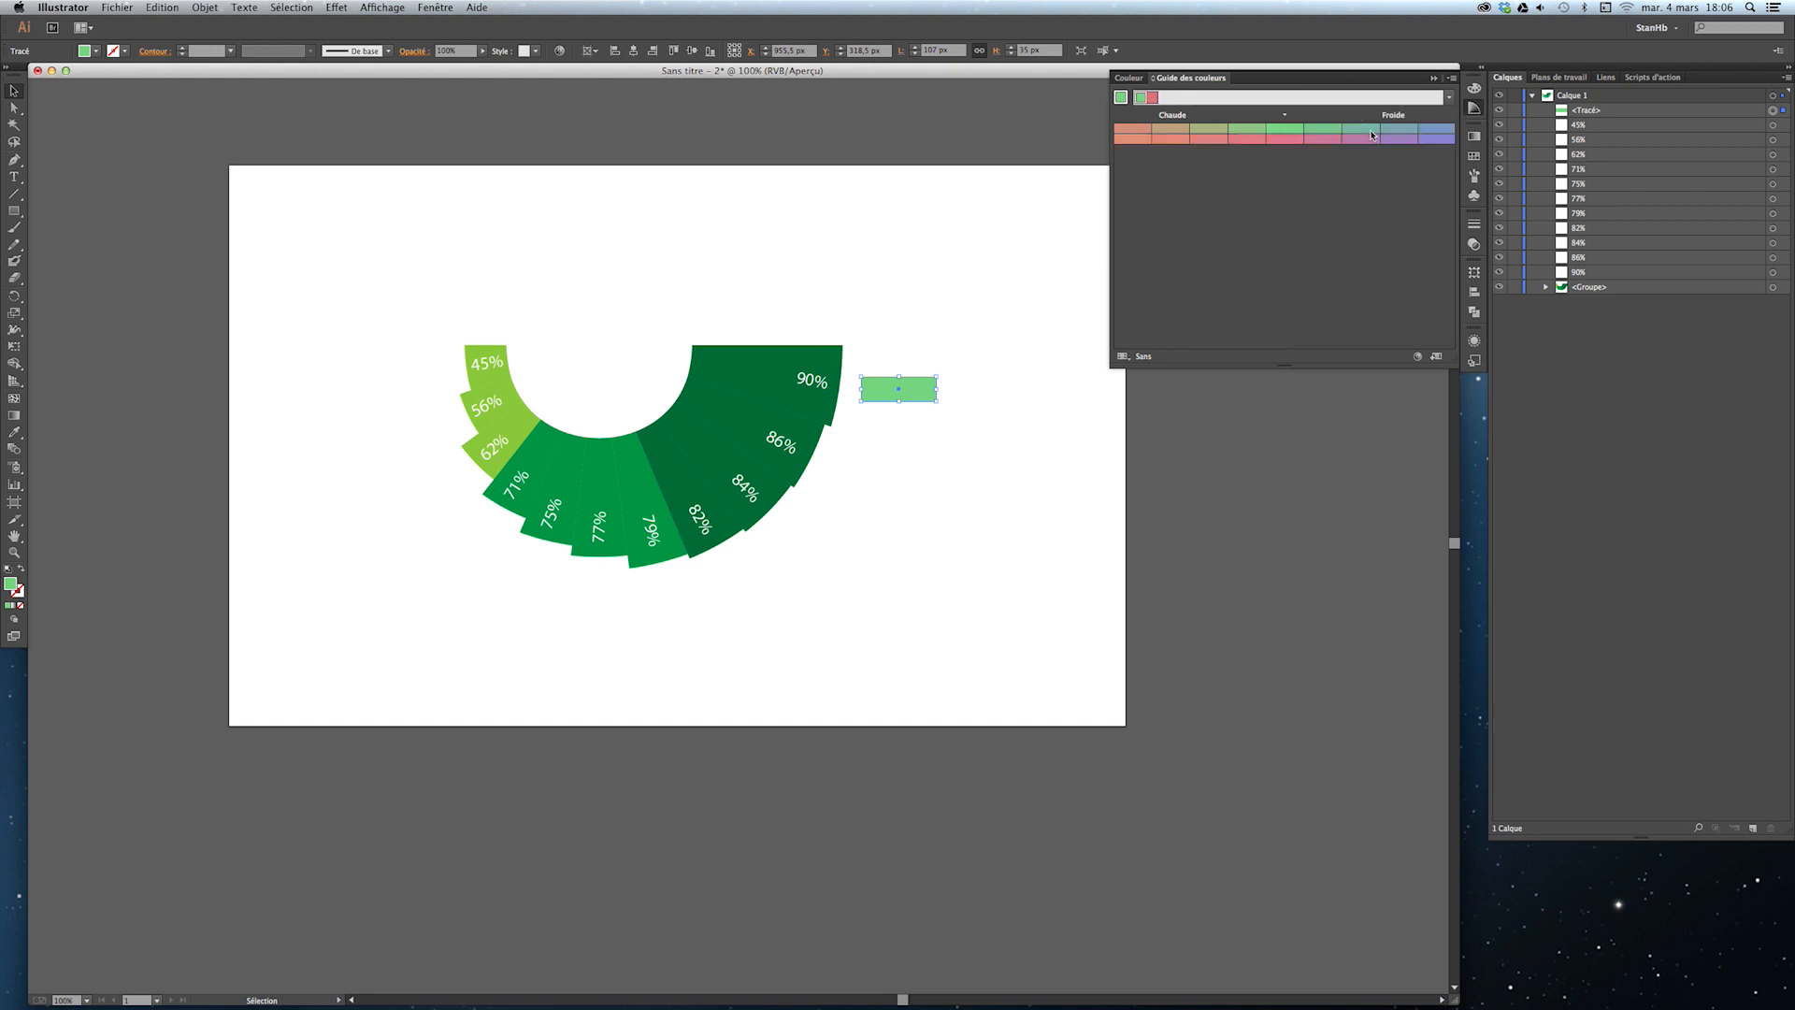
Try the harmony's complementary pink as the rectangle's fill and restore its light green base colour.
left_click(1287, 133)
left_click(1153, 101)
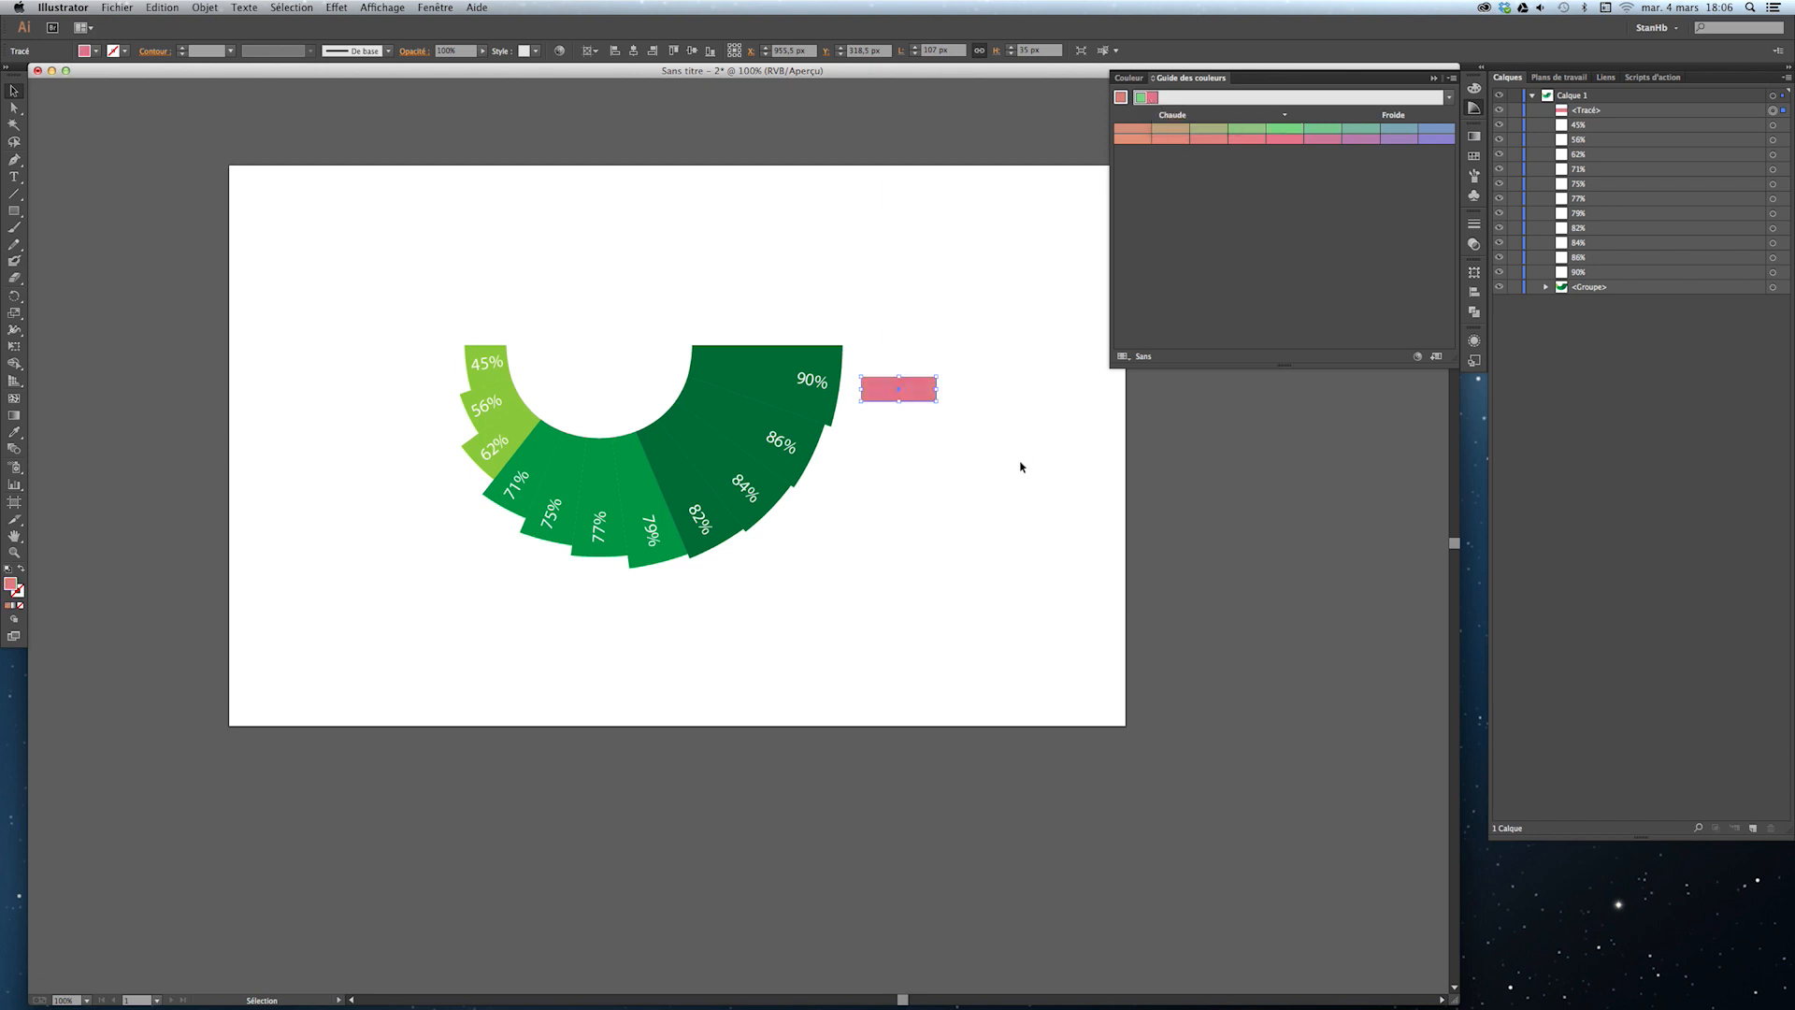
left_click(1141, 97)
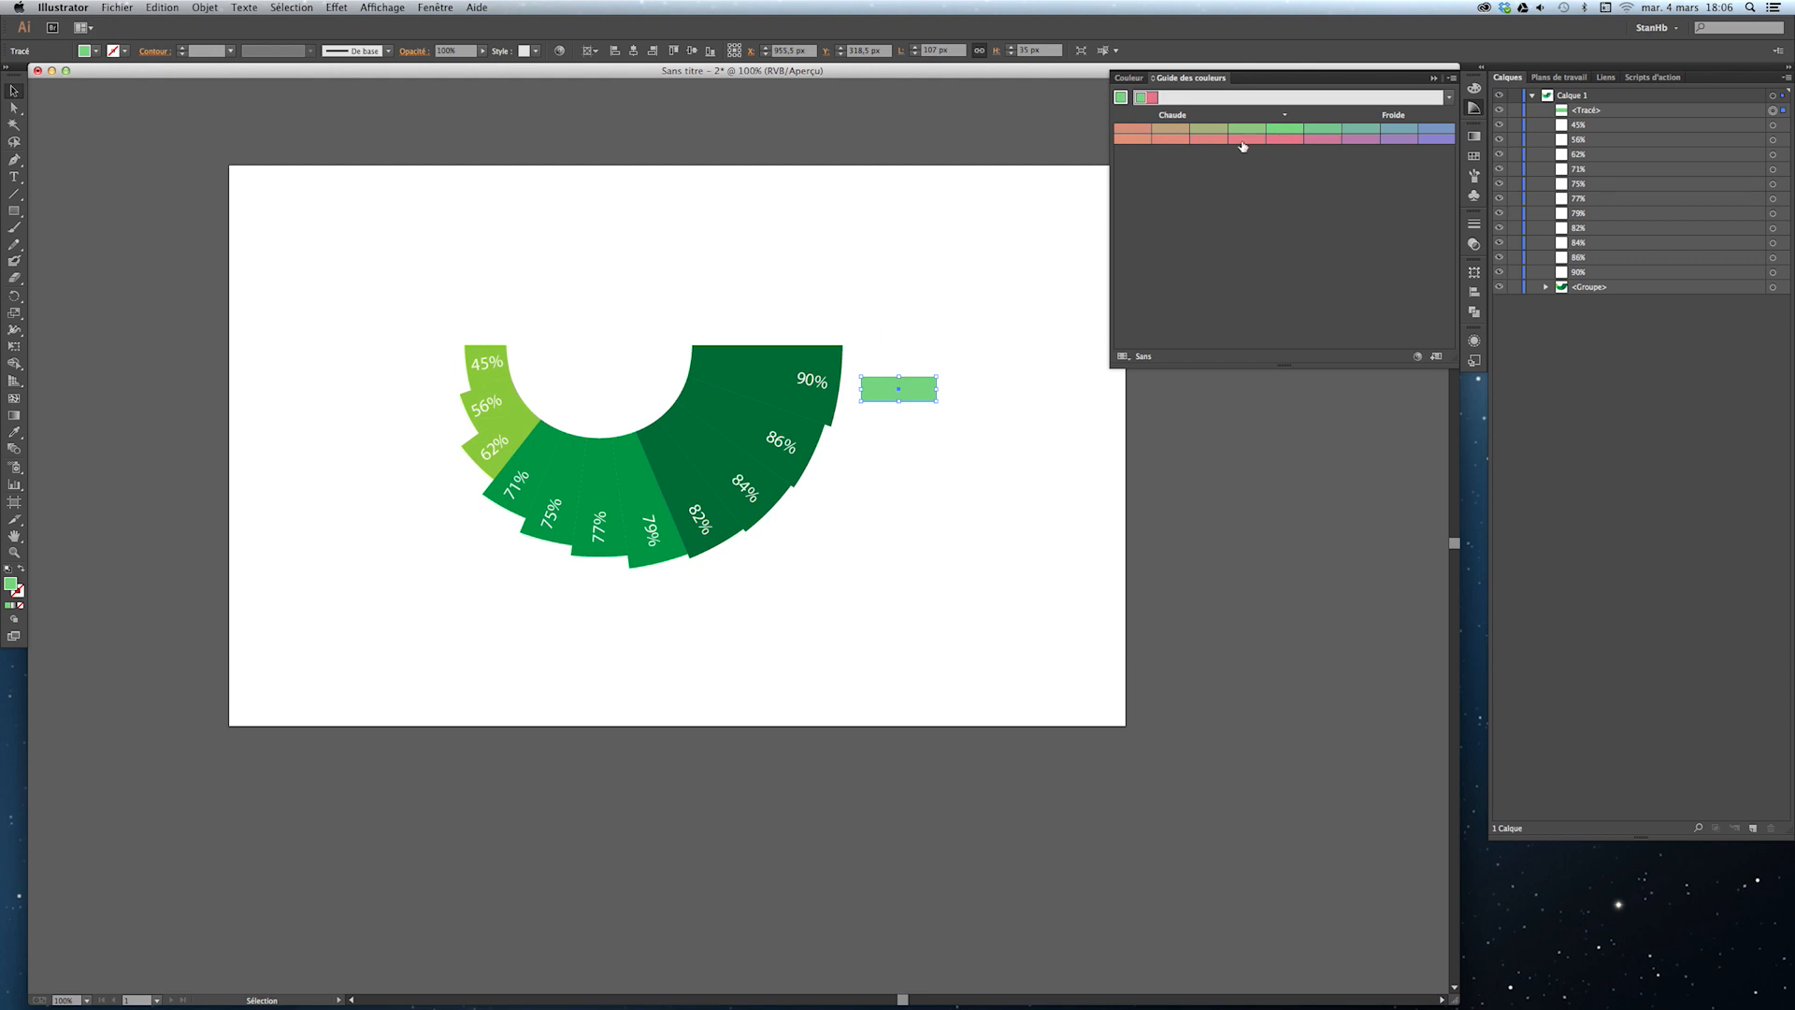
left_click(1289, 132)
Display the Color Guide's Teintes/Ombres variations, try the very dark green shade on the rectangle and restore the light green.
left_click(1454, 79)
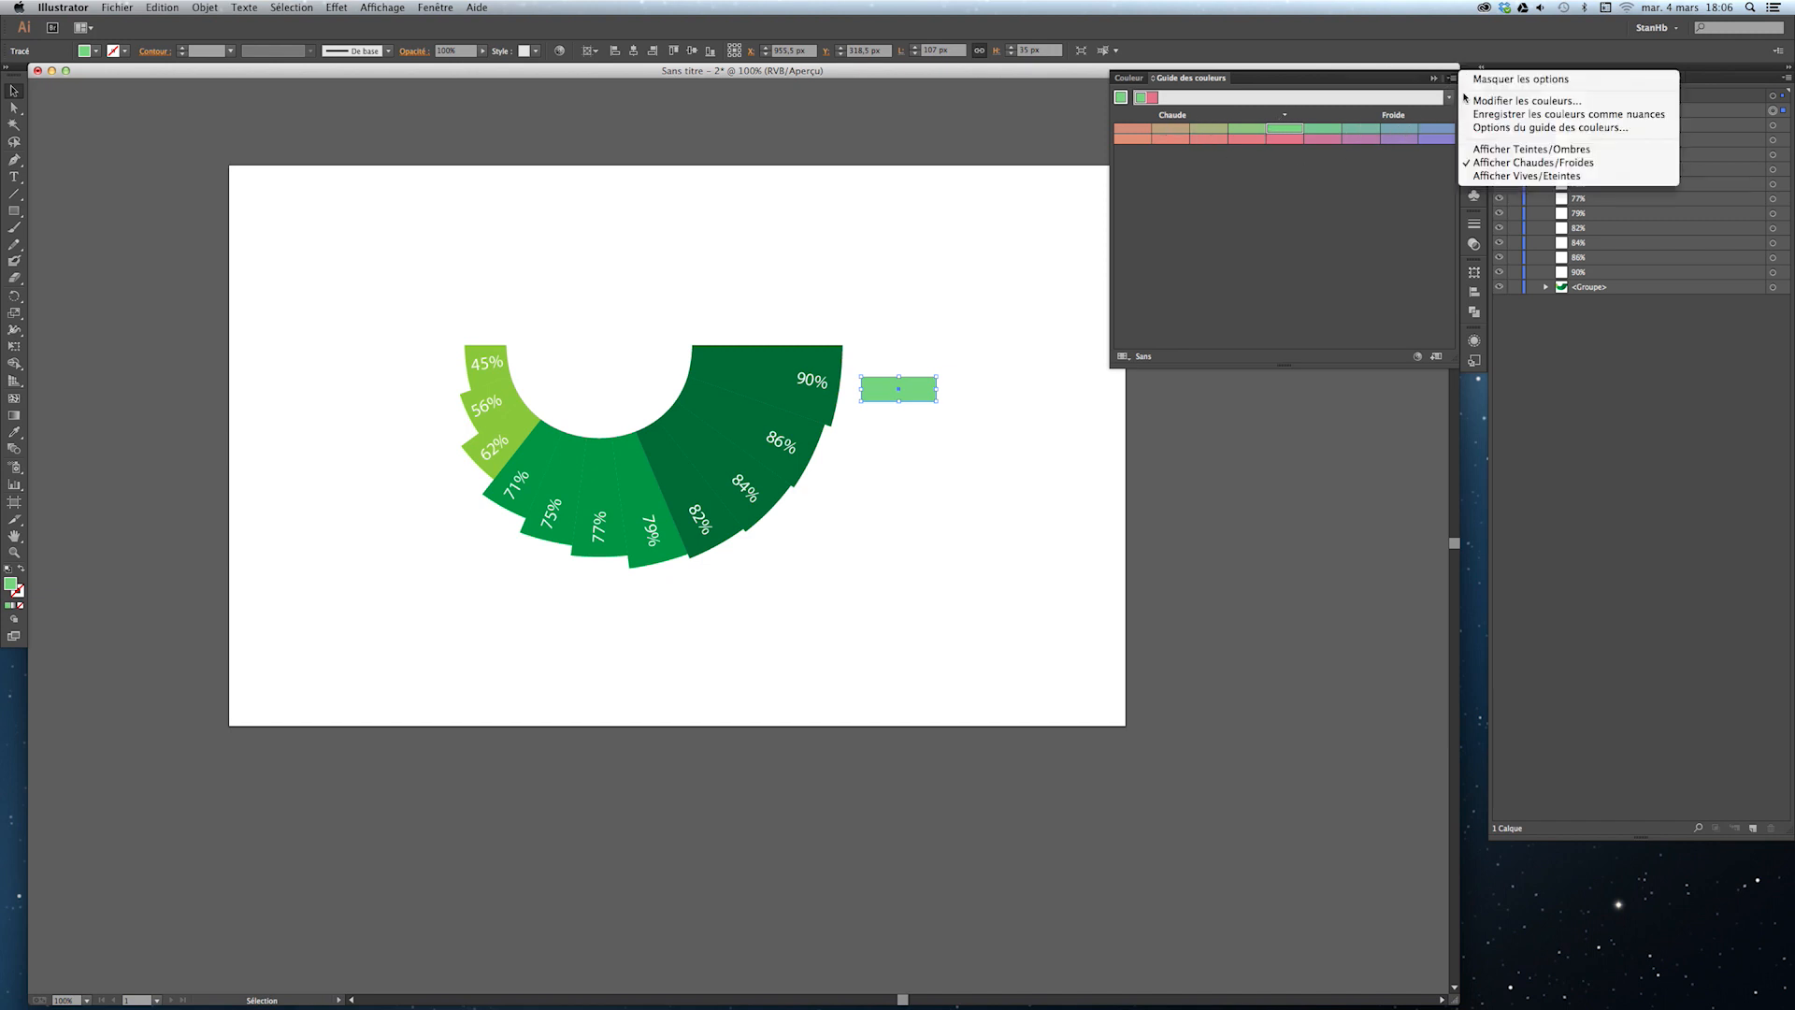
left_click(1497, 151)
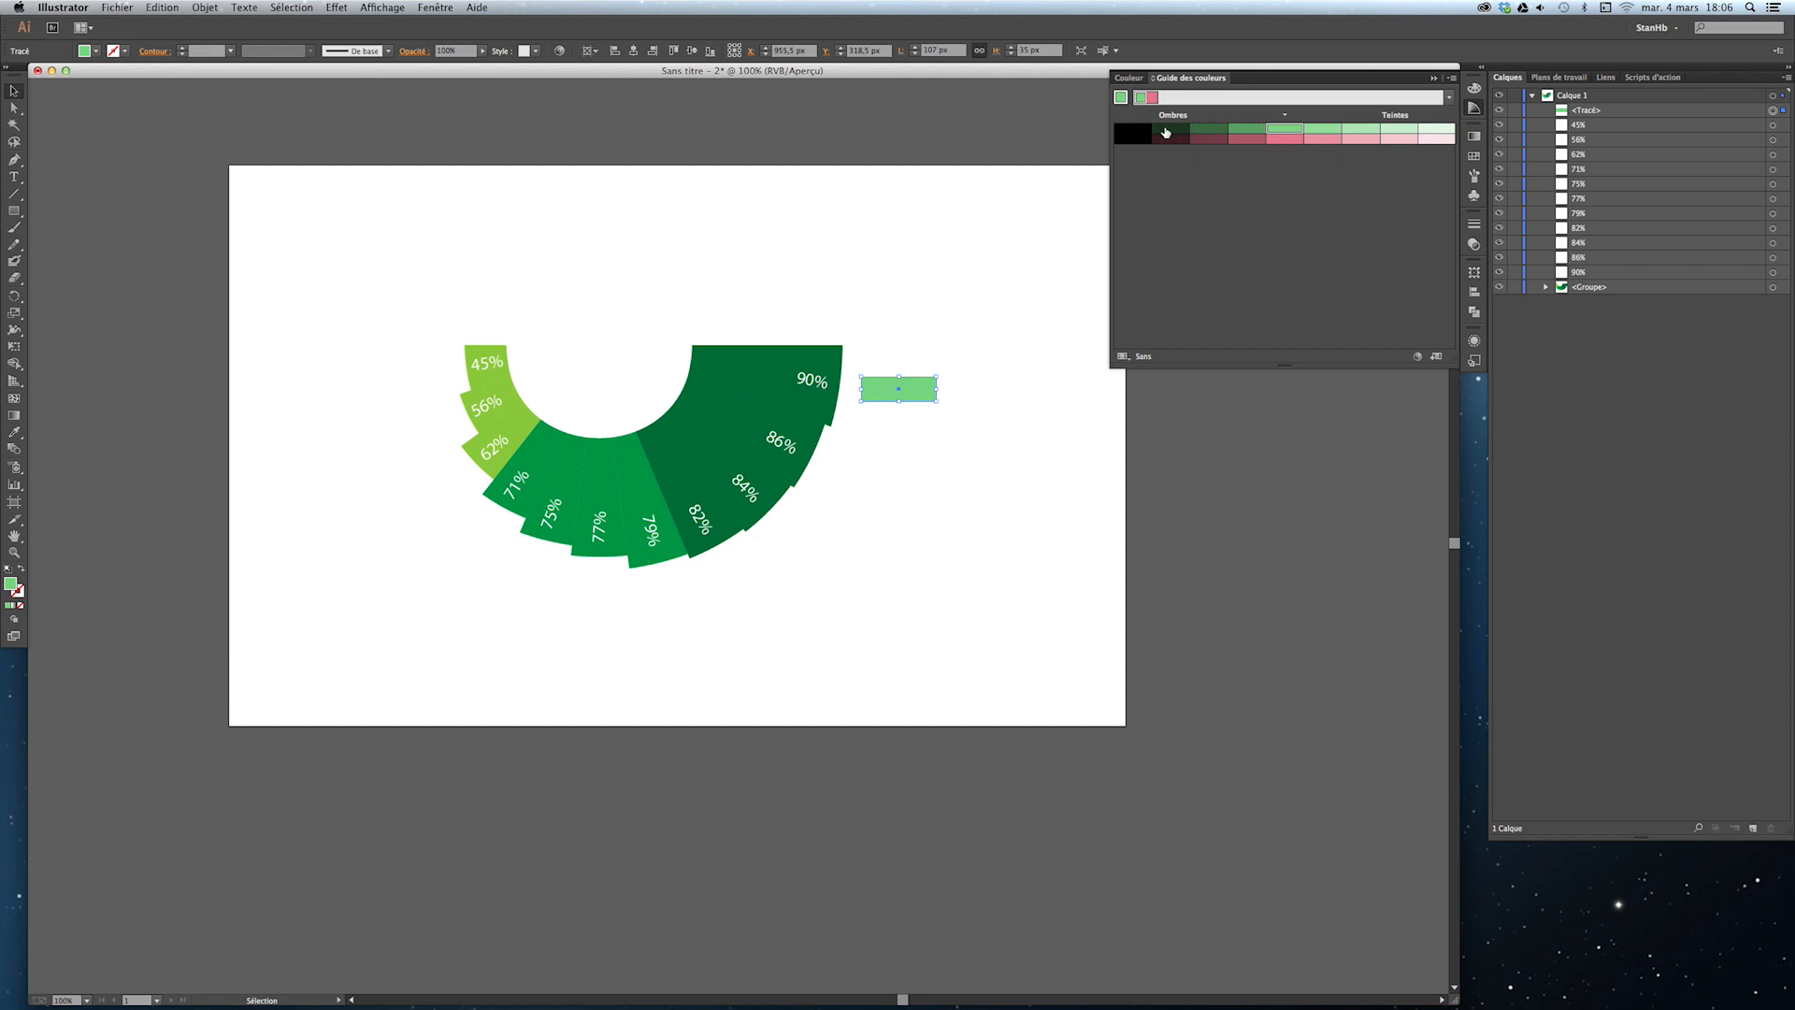
left_click(1174, 129)
left_click(1176, 132)
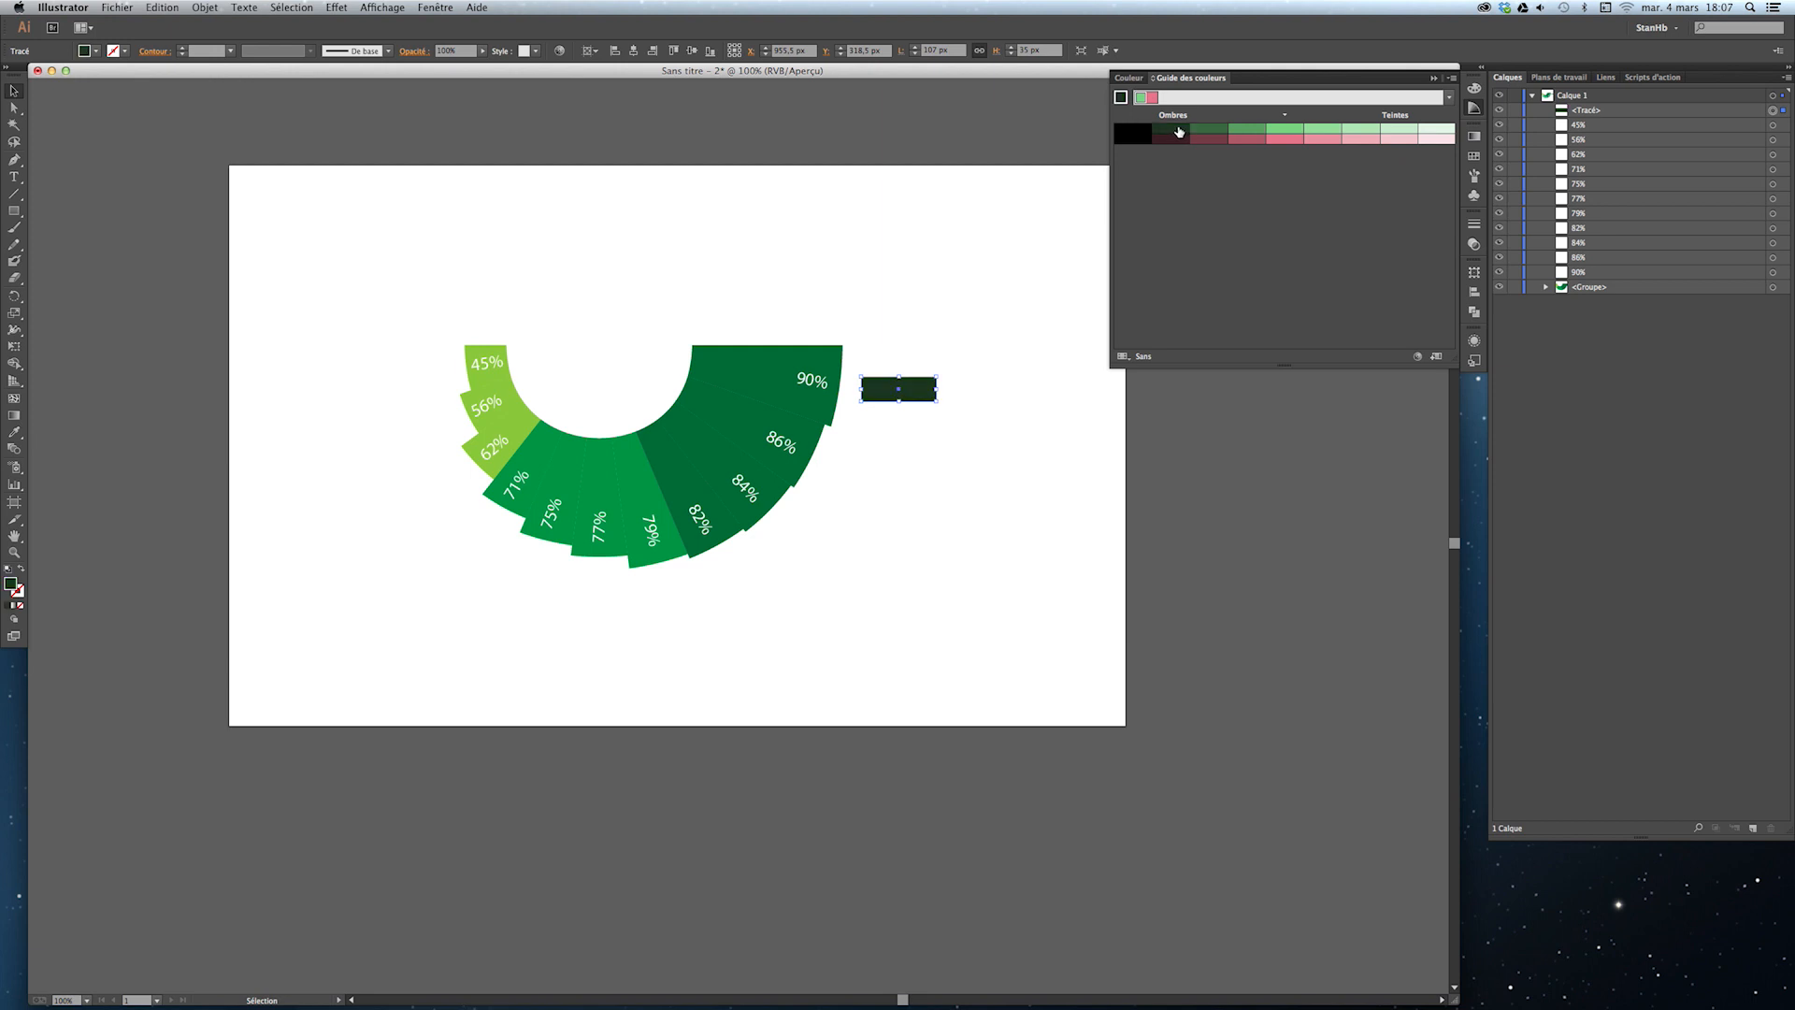
left_click(1285, 129)
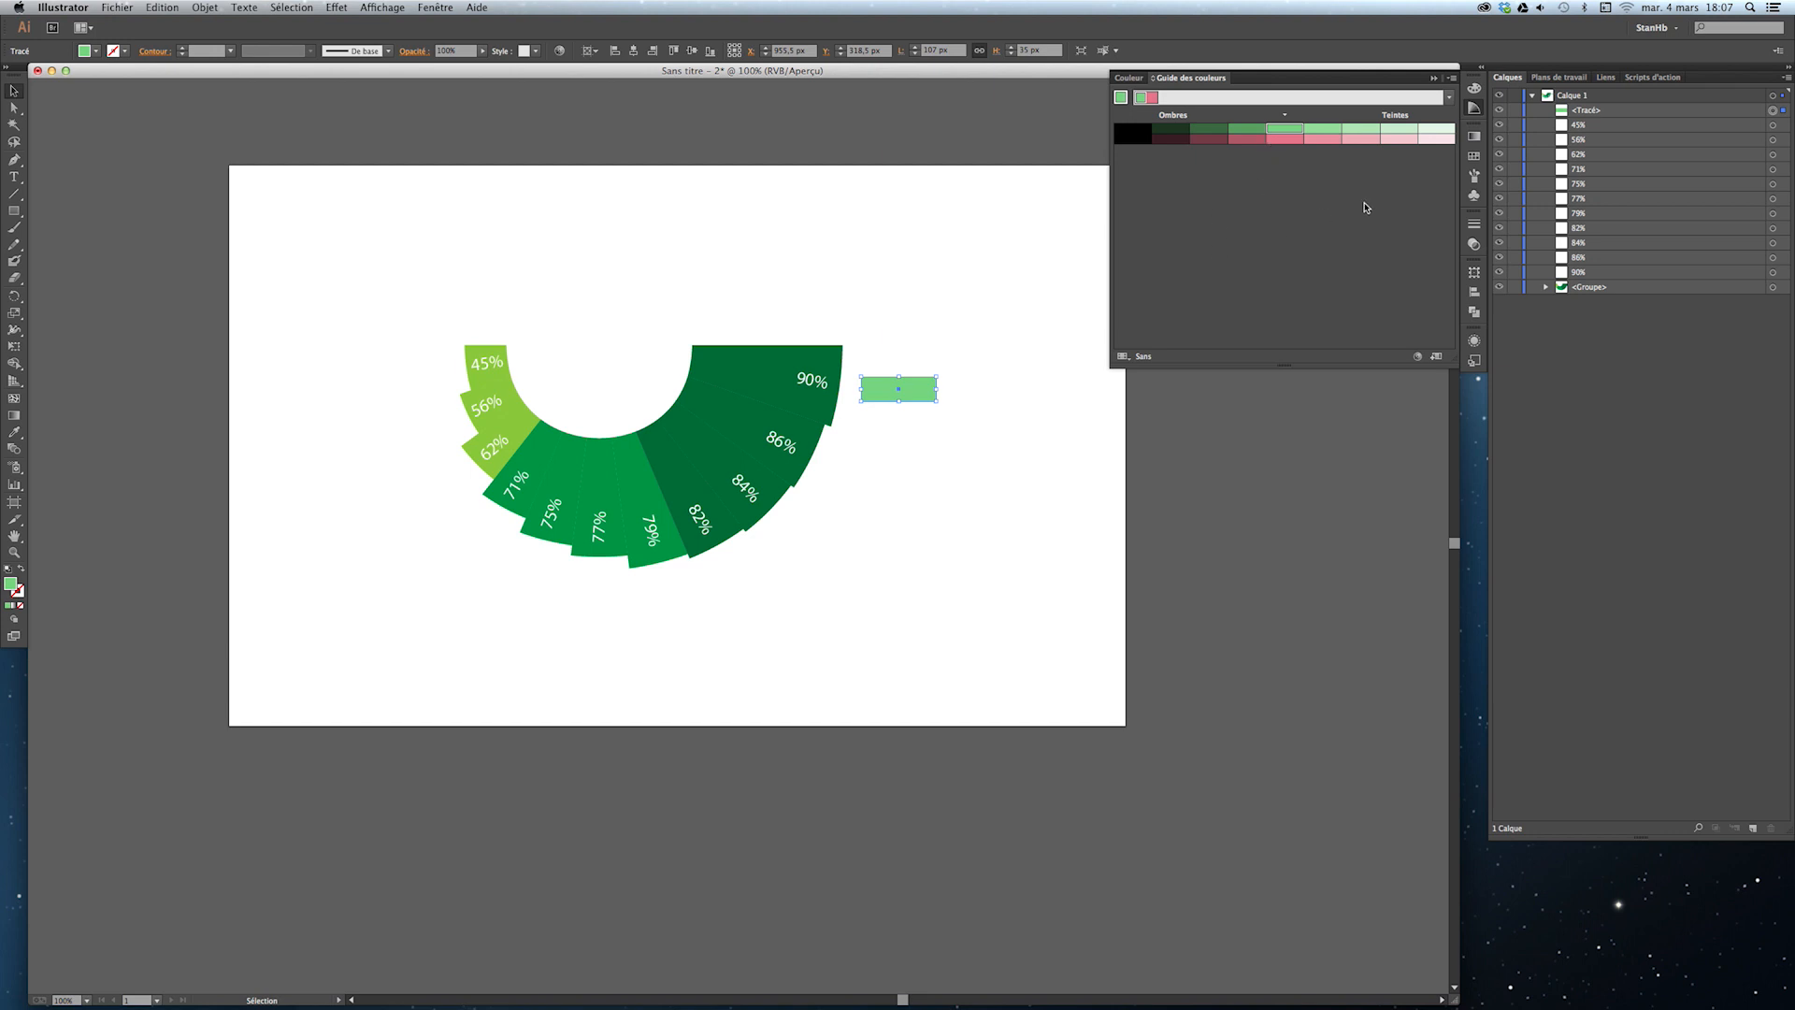
Display the Vives/Éteintes variations, try the brightest green and the muted grey on the rectangle, and return to the light green.
left_click(1452, 78)
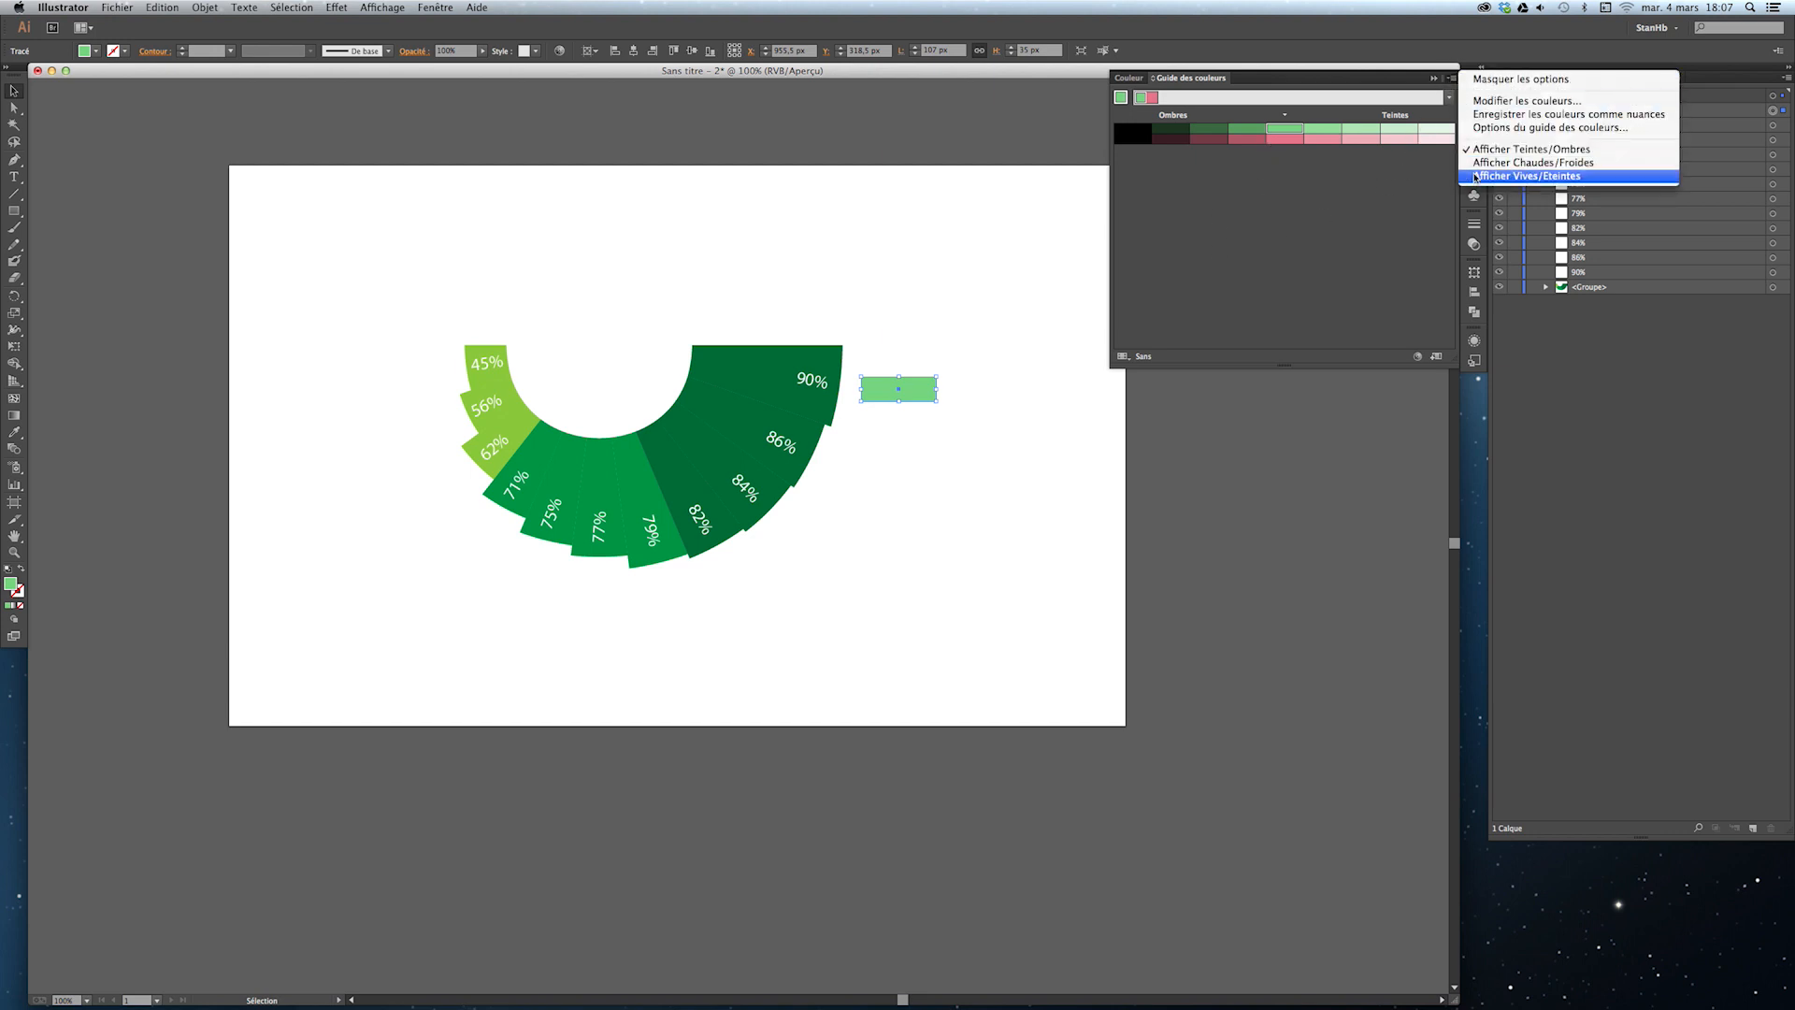
left_click(1491, 177)
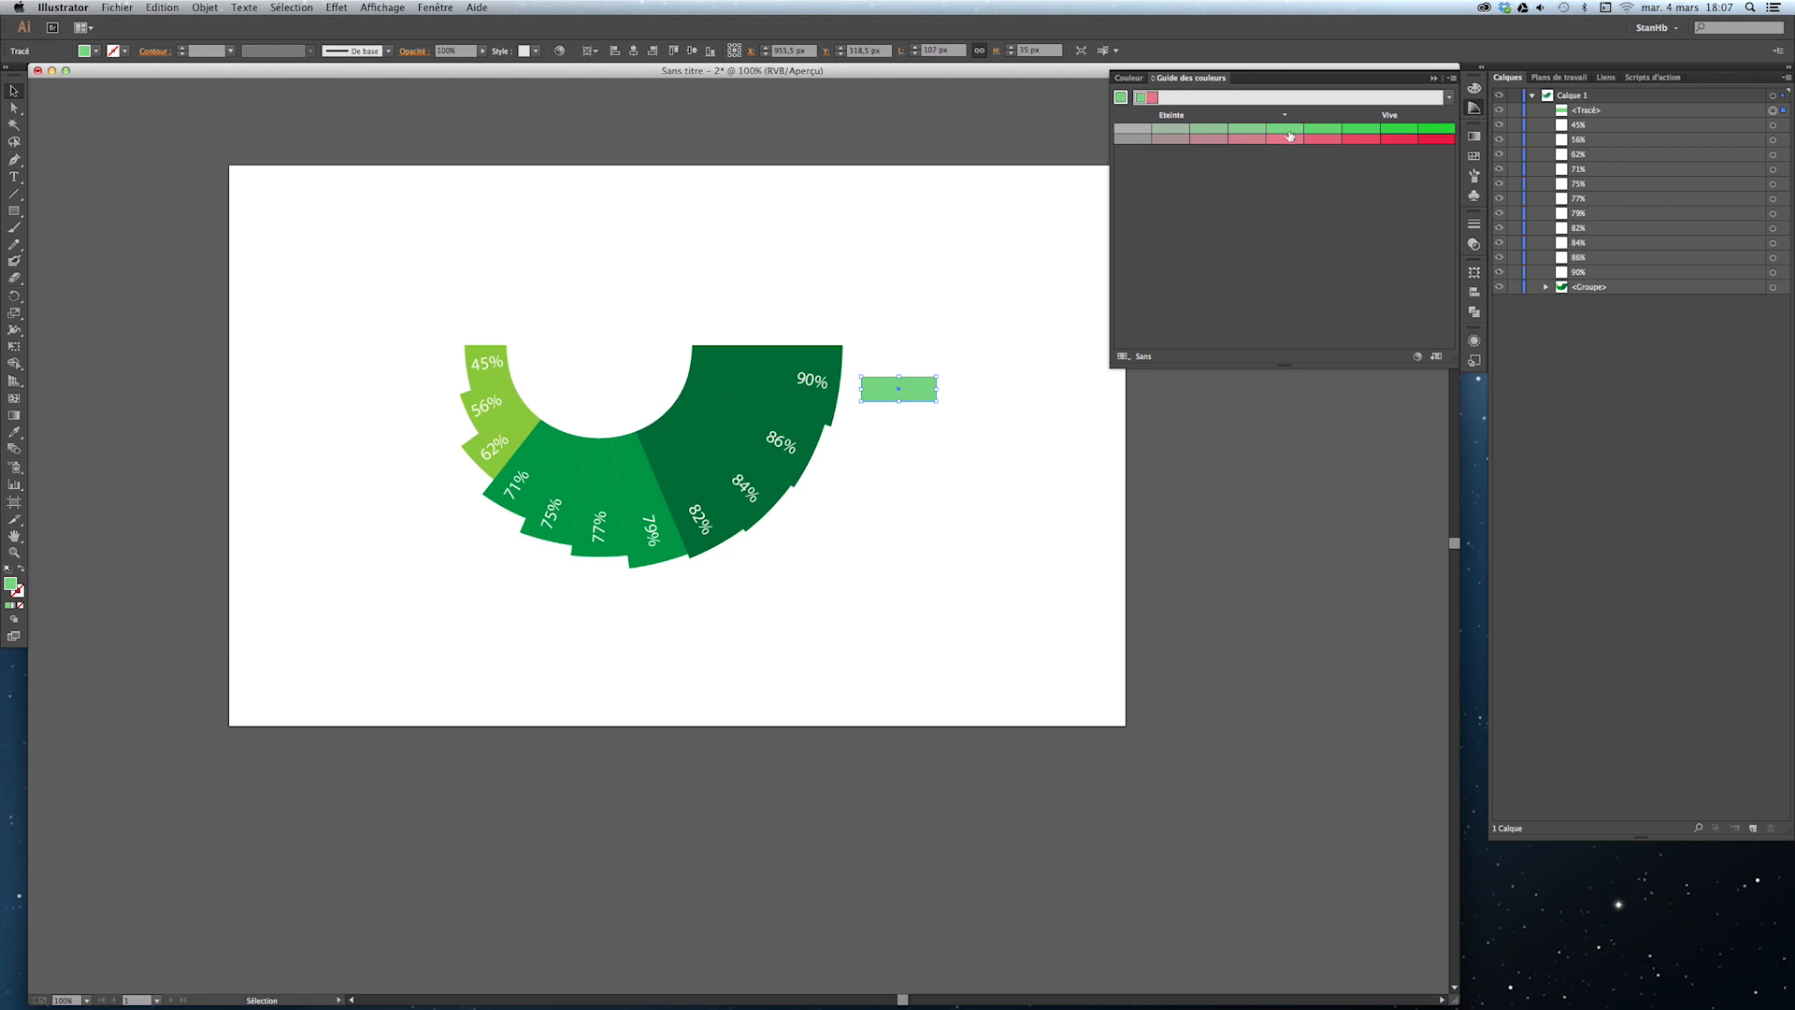
left_click(1440, 130)
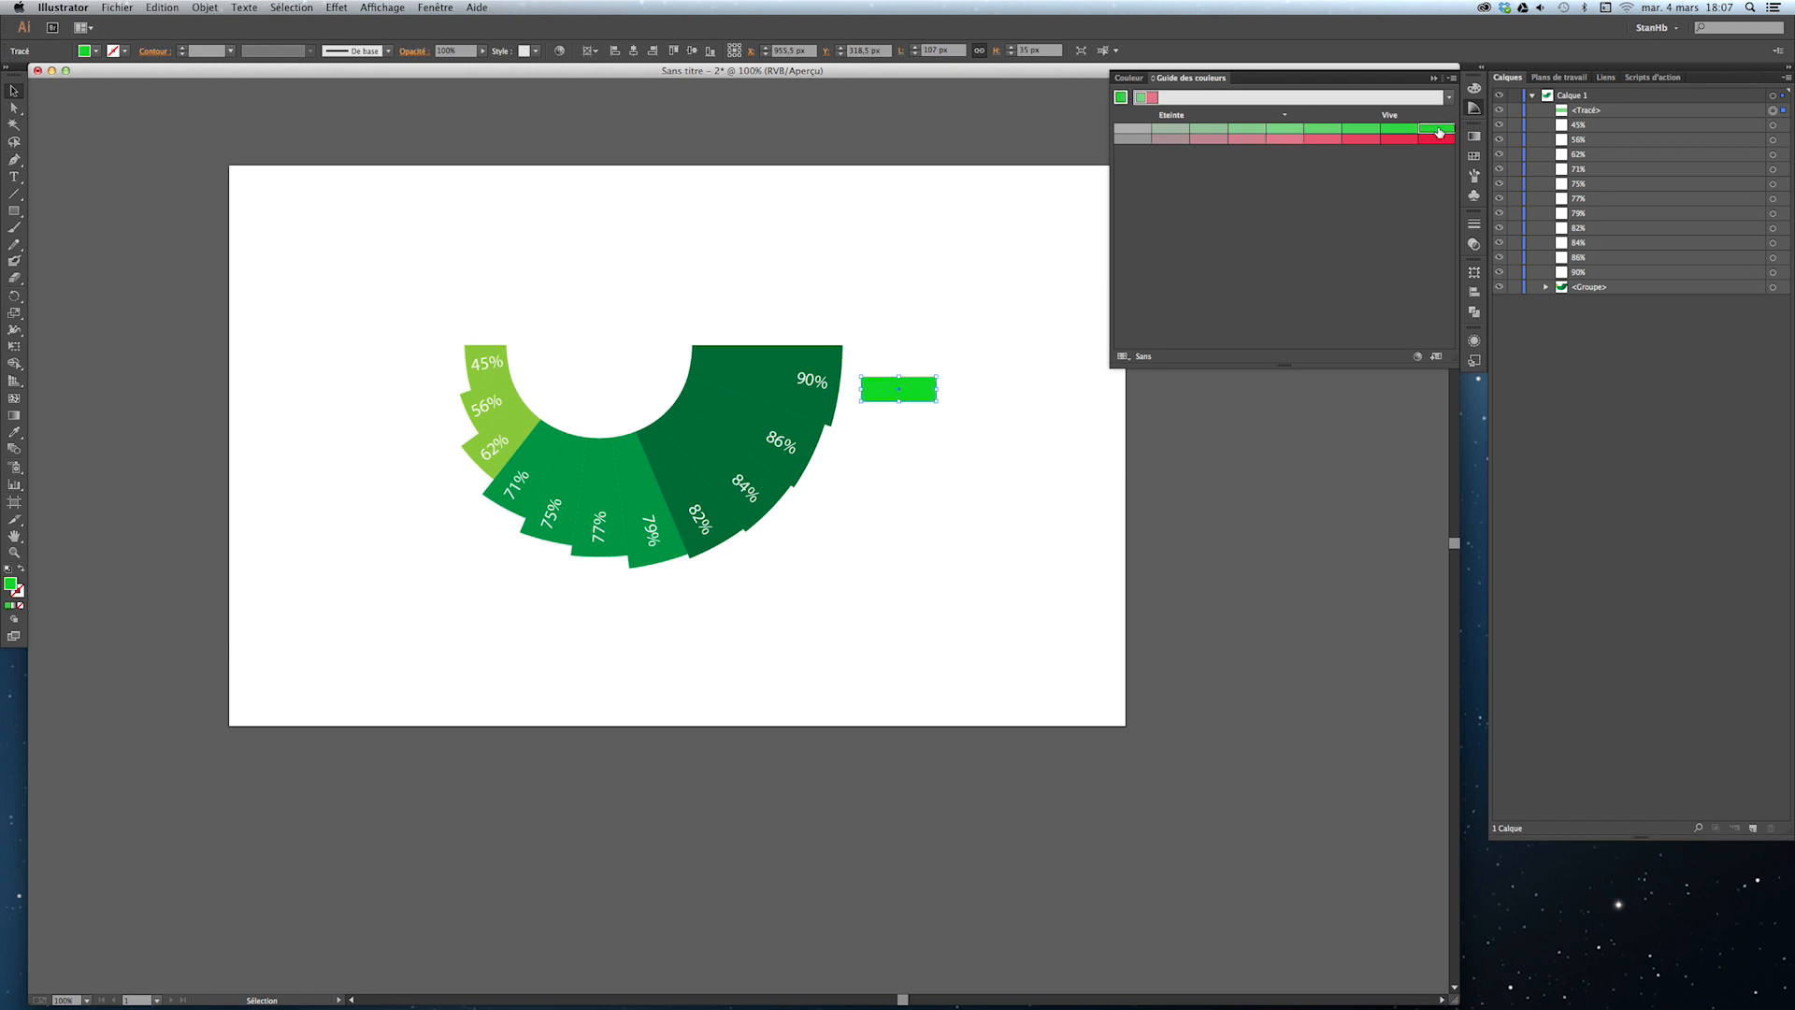
left_click(1139, 133)
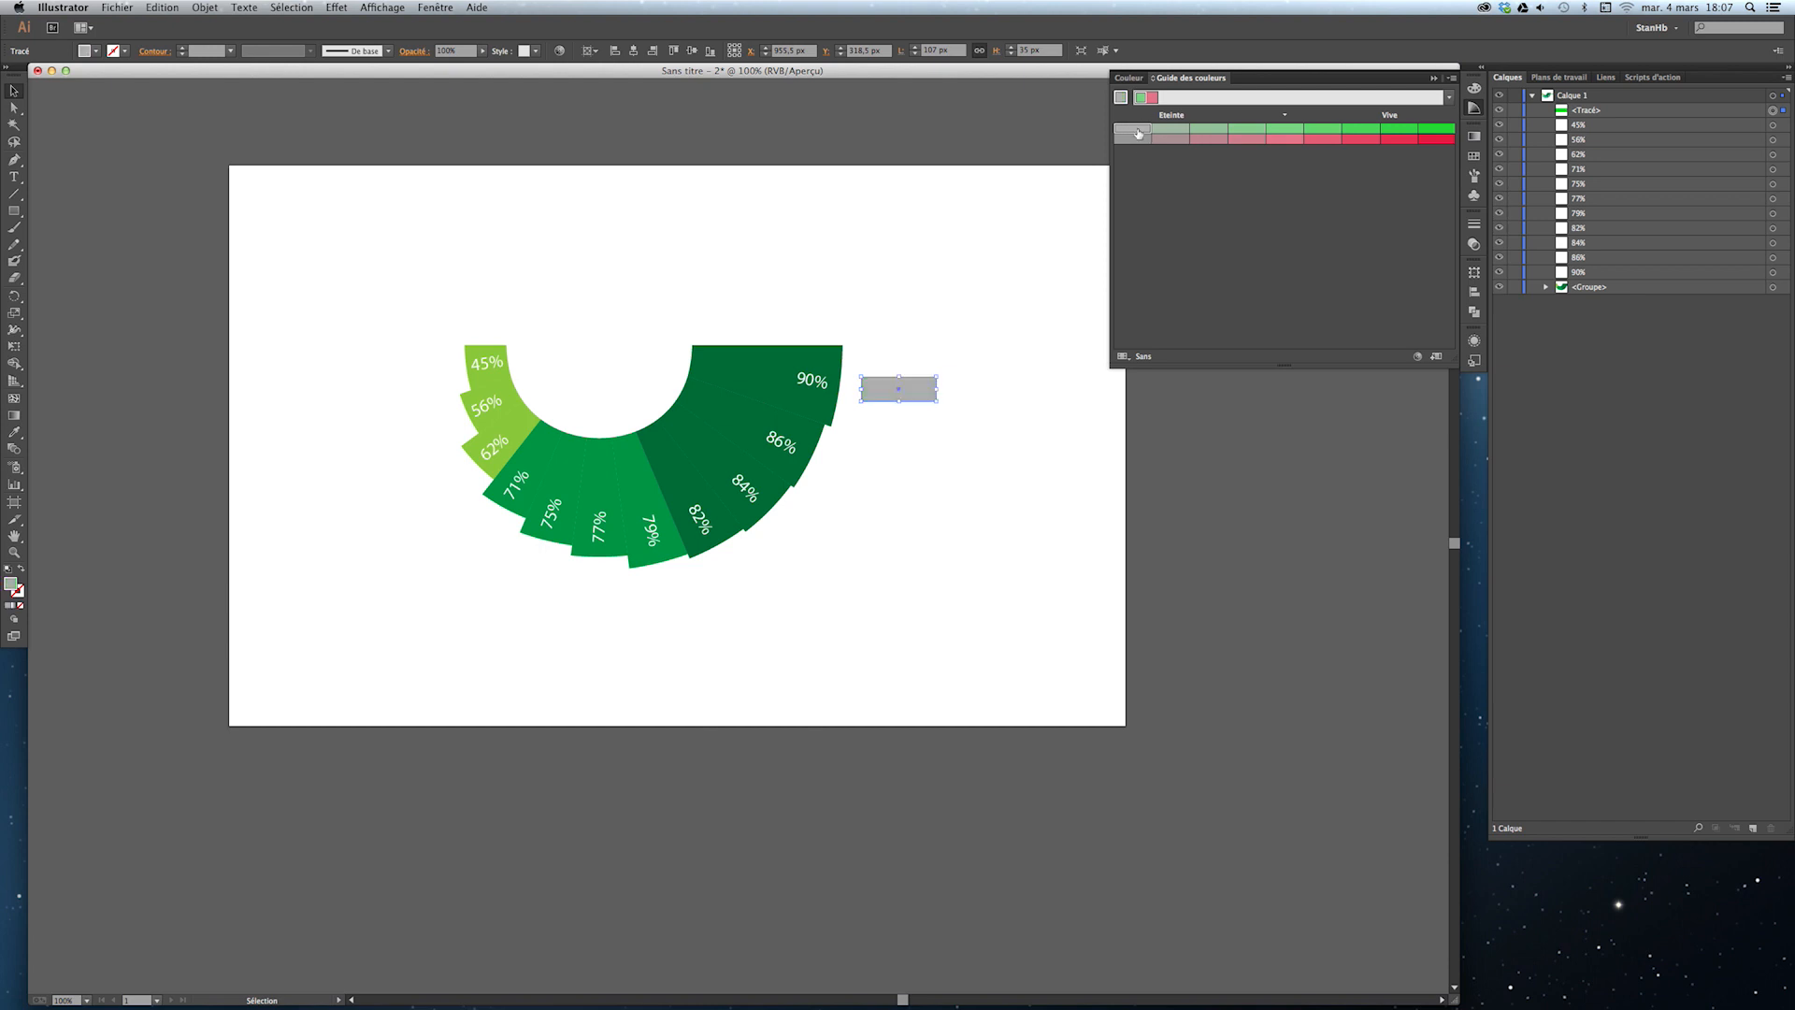
left_click(1282, 130)
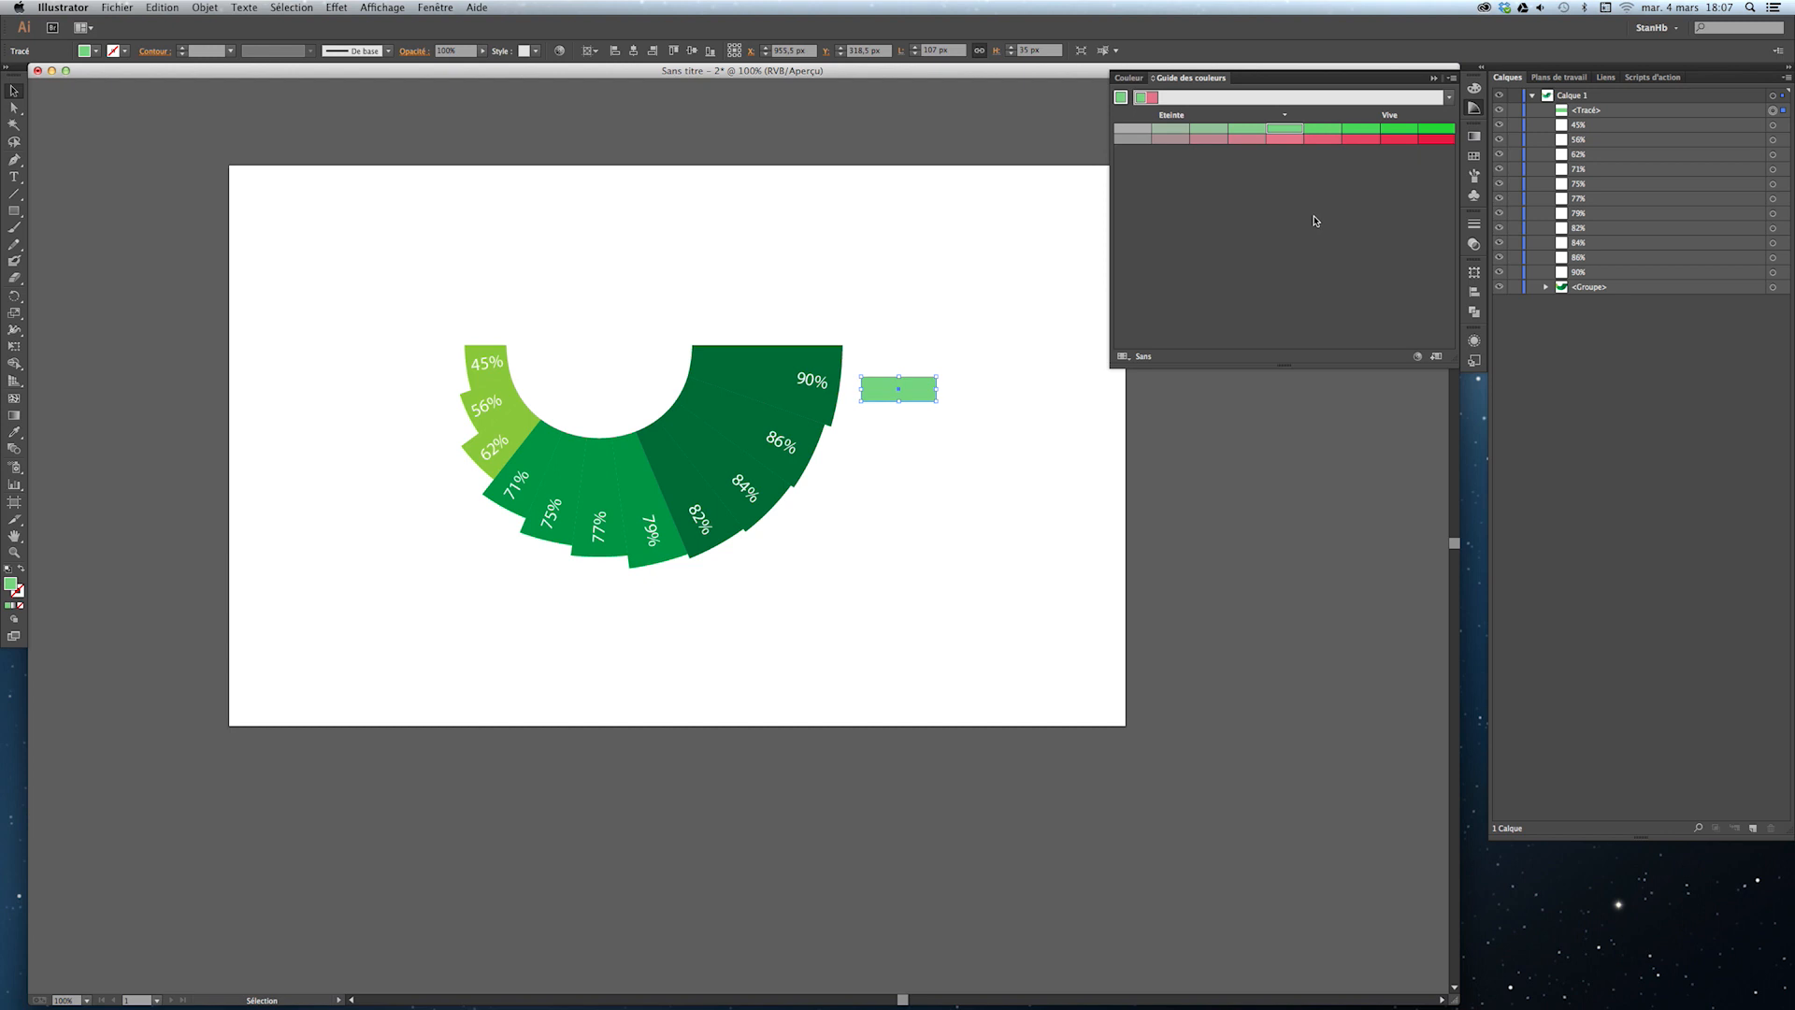
Look through the available harmony rules and set the Color Guide's harmony to Analogues.
left_click(1450, 98)
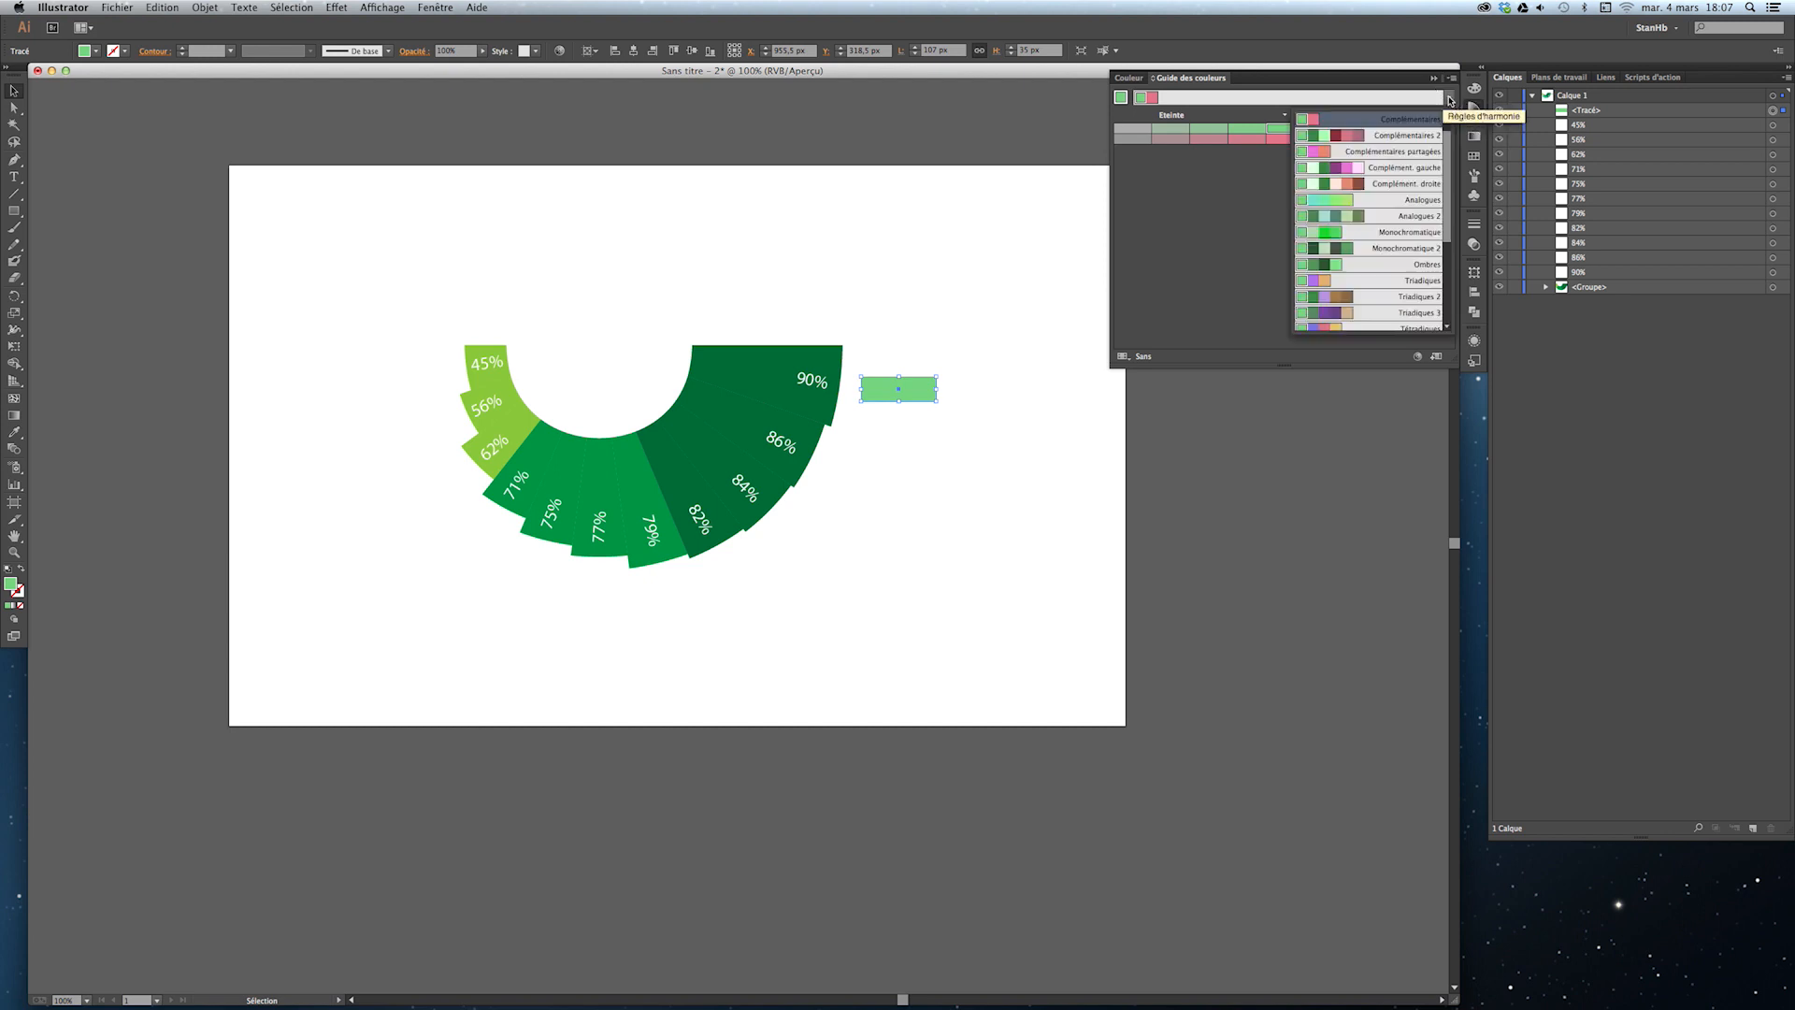
left_click(1208, 199)
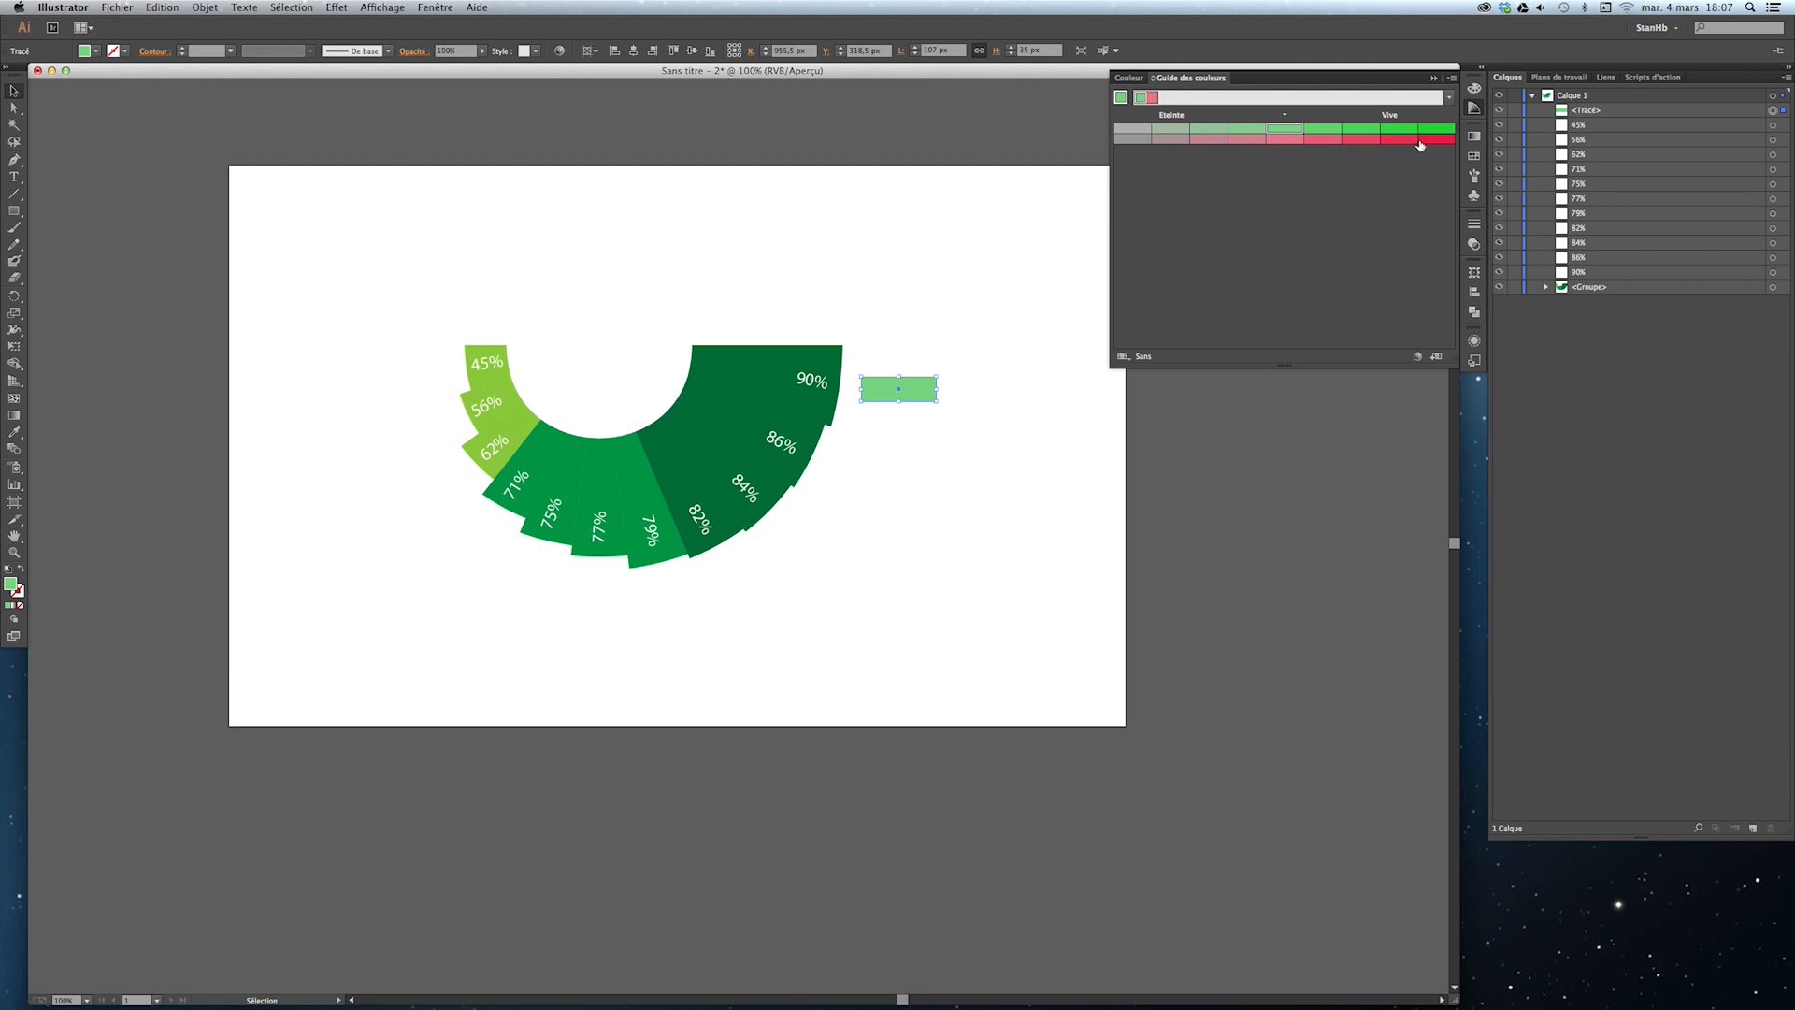
left_click(1448, 98)
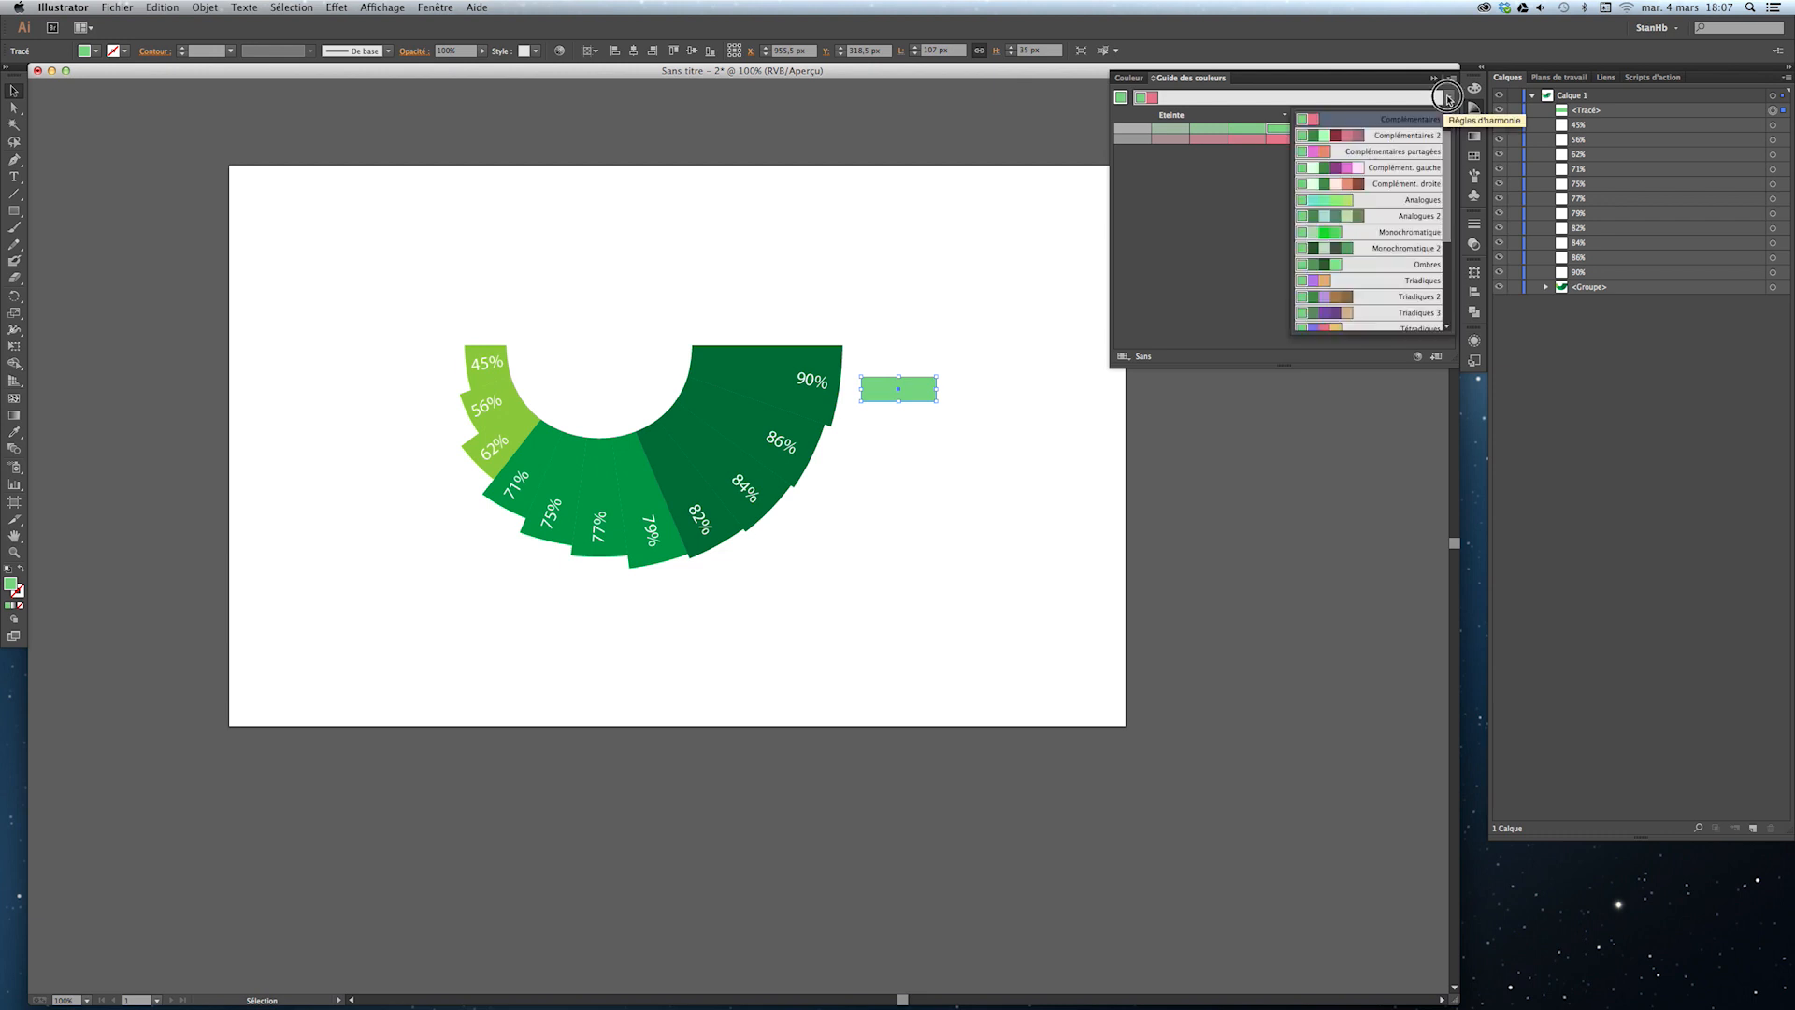
left_click_drag(1451, 187, 1451, 234)
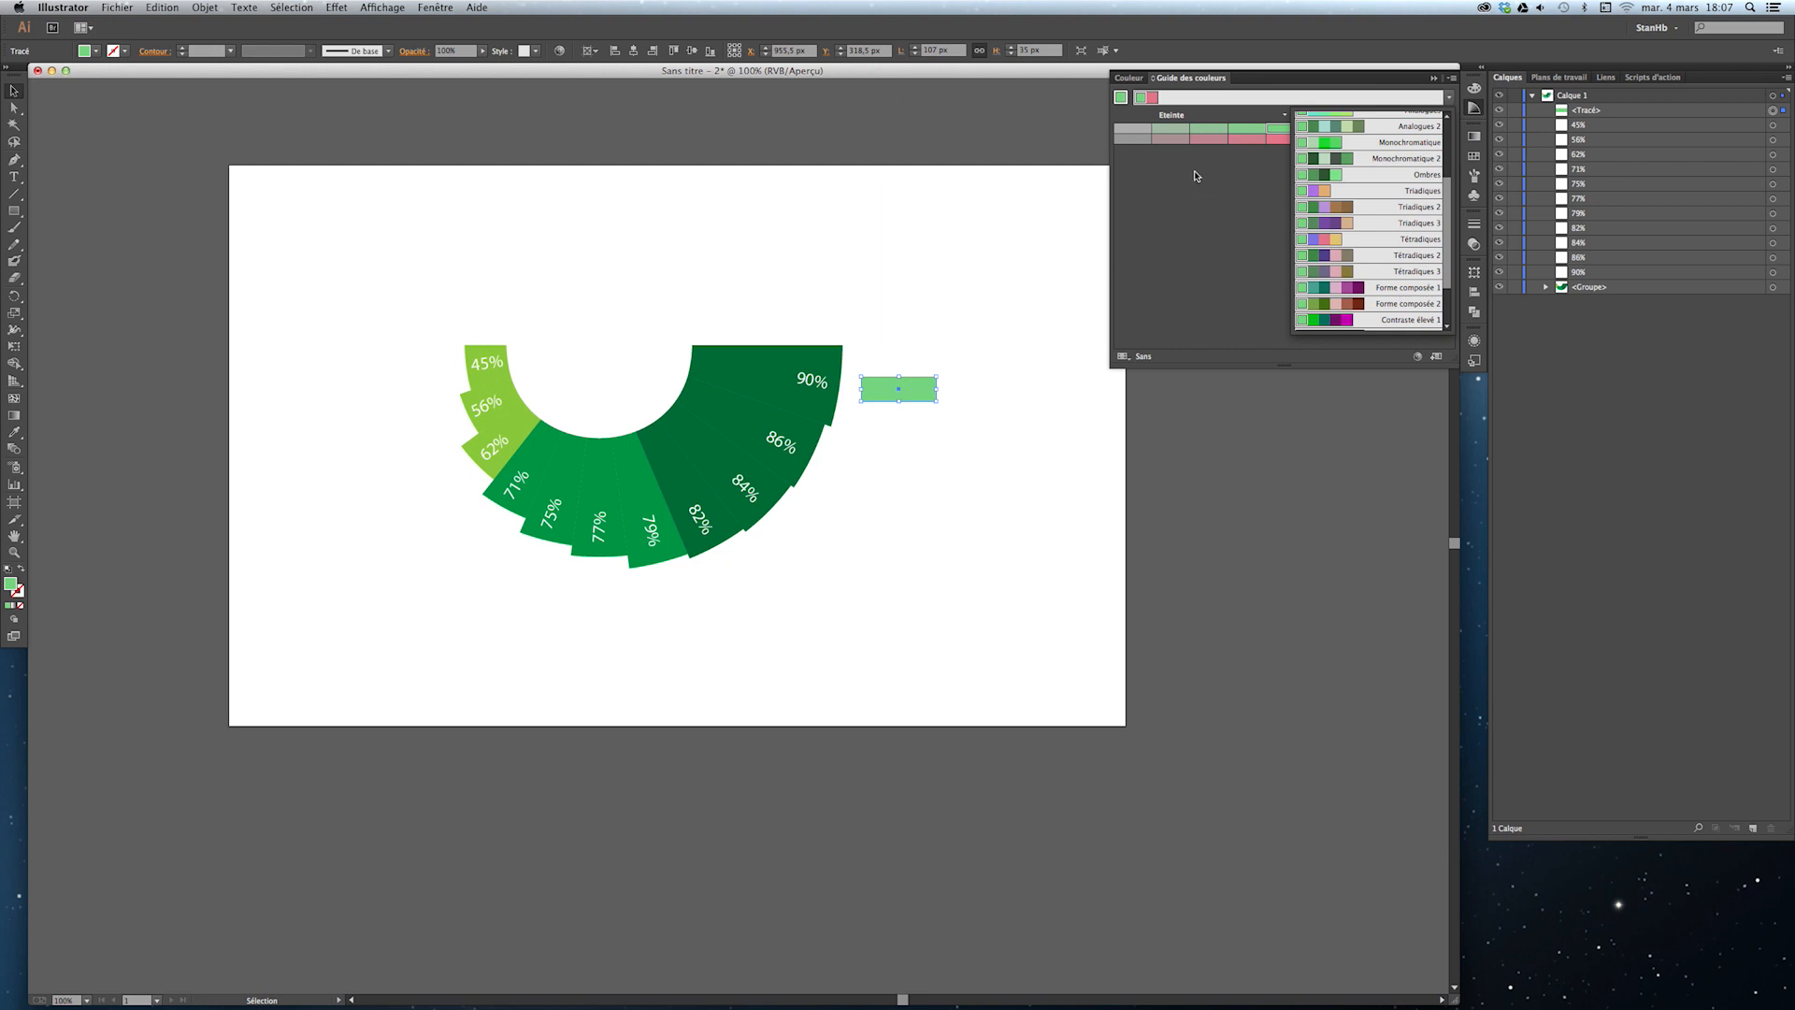
scroll(1446, 240, "down", 3)
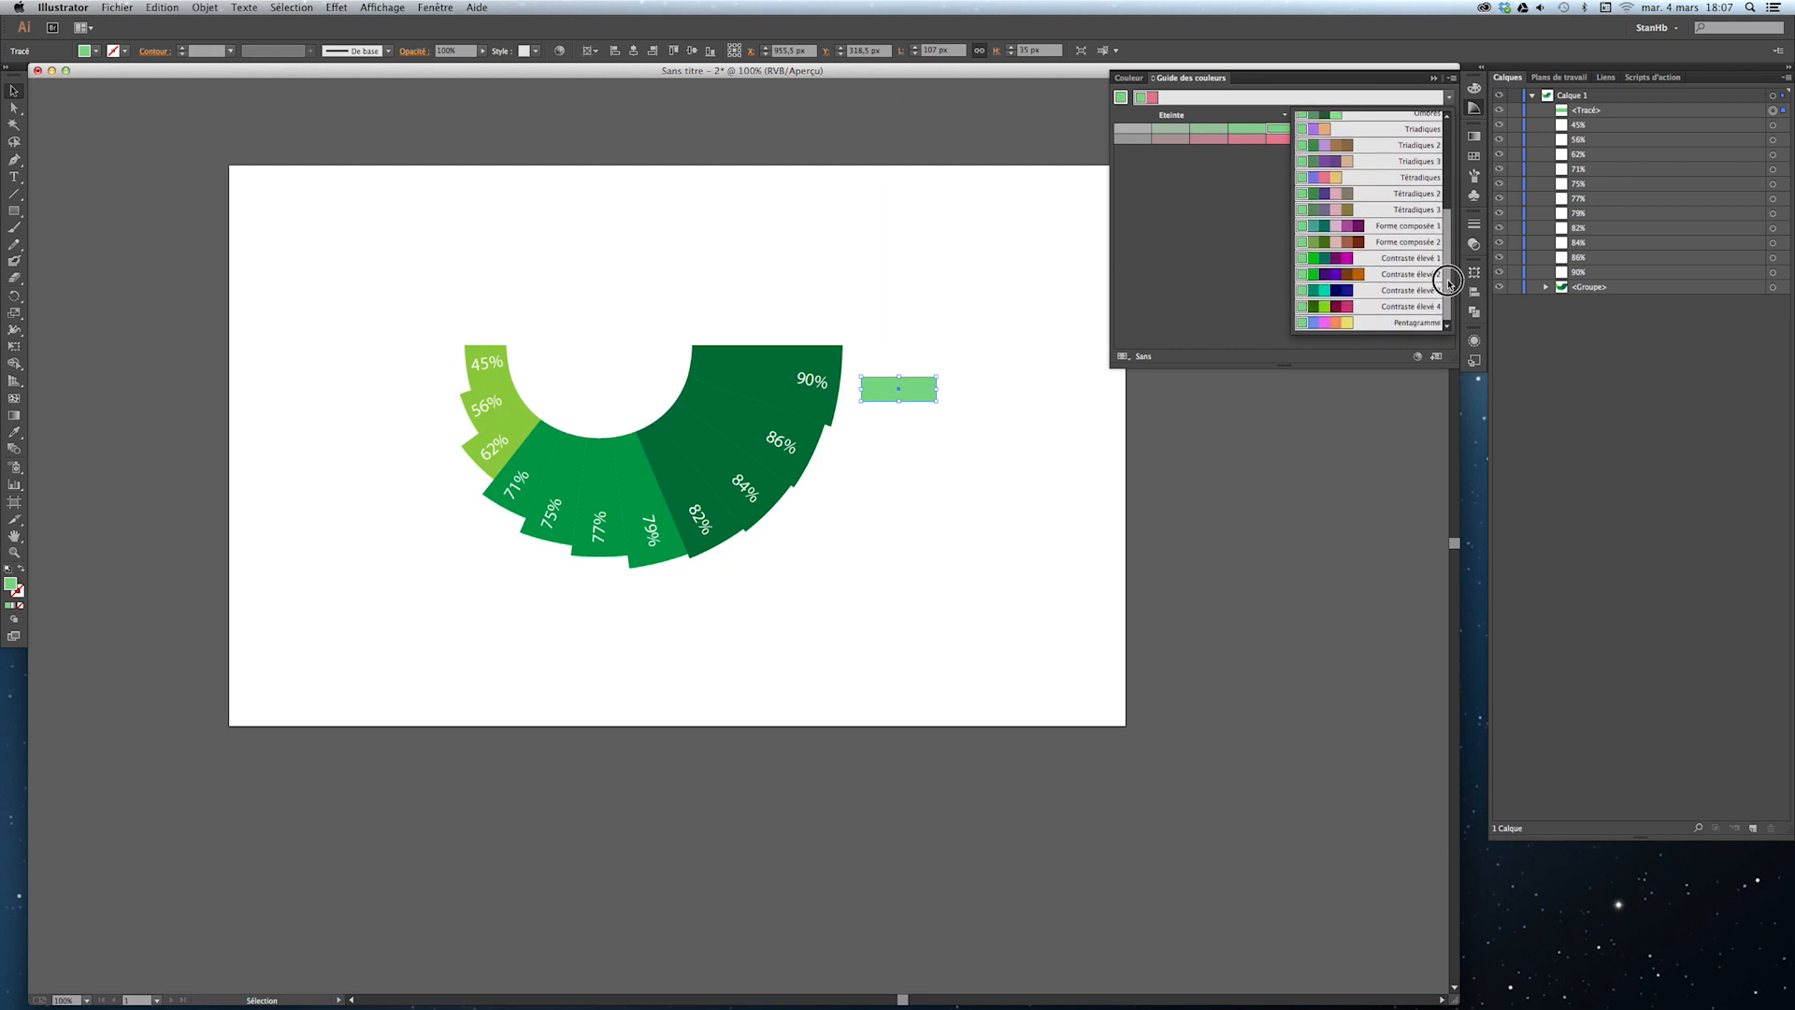
left_click_drag(1447, 327, 1451, 171)
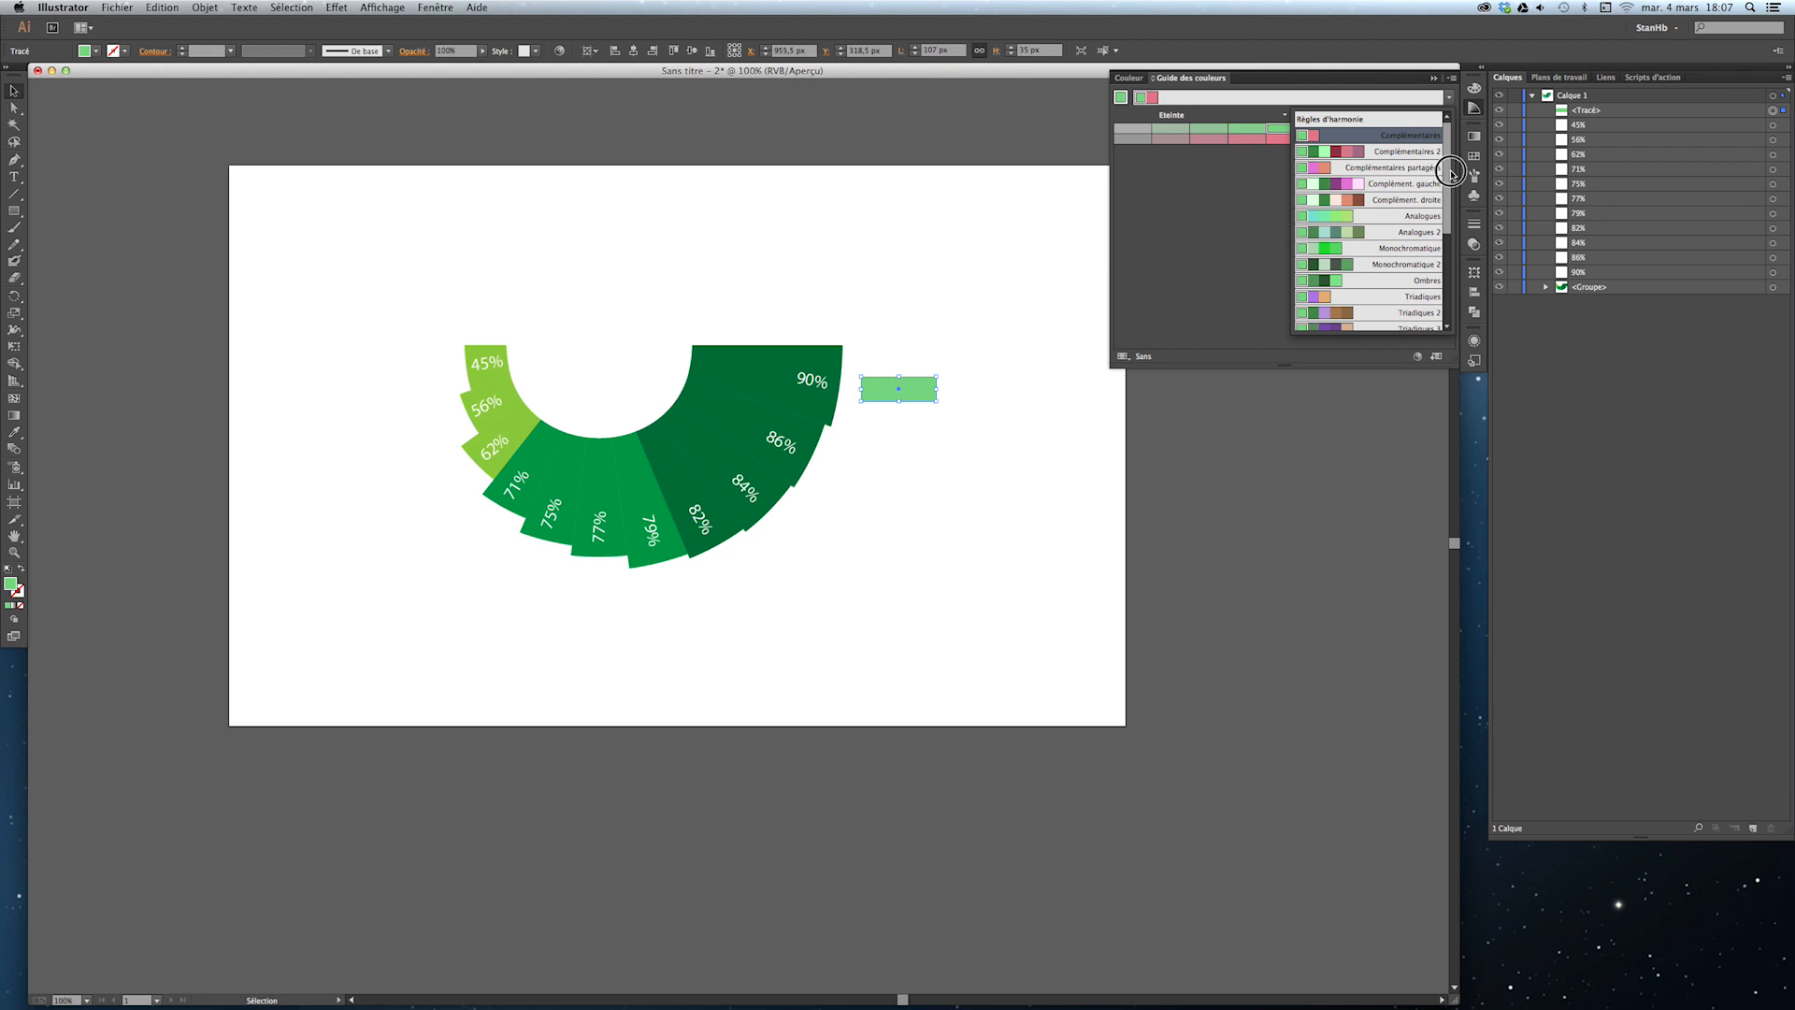
left_click(1371, 223)
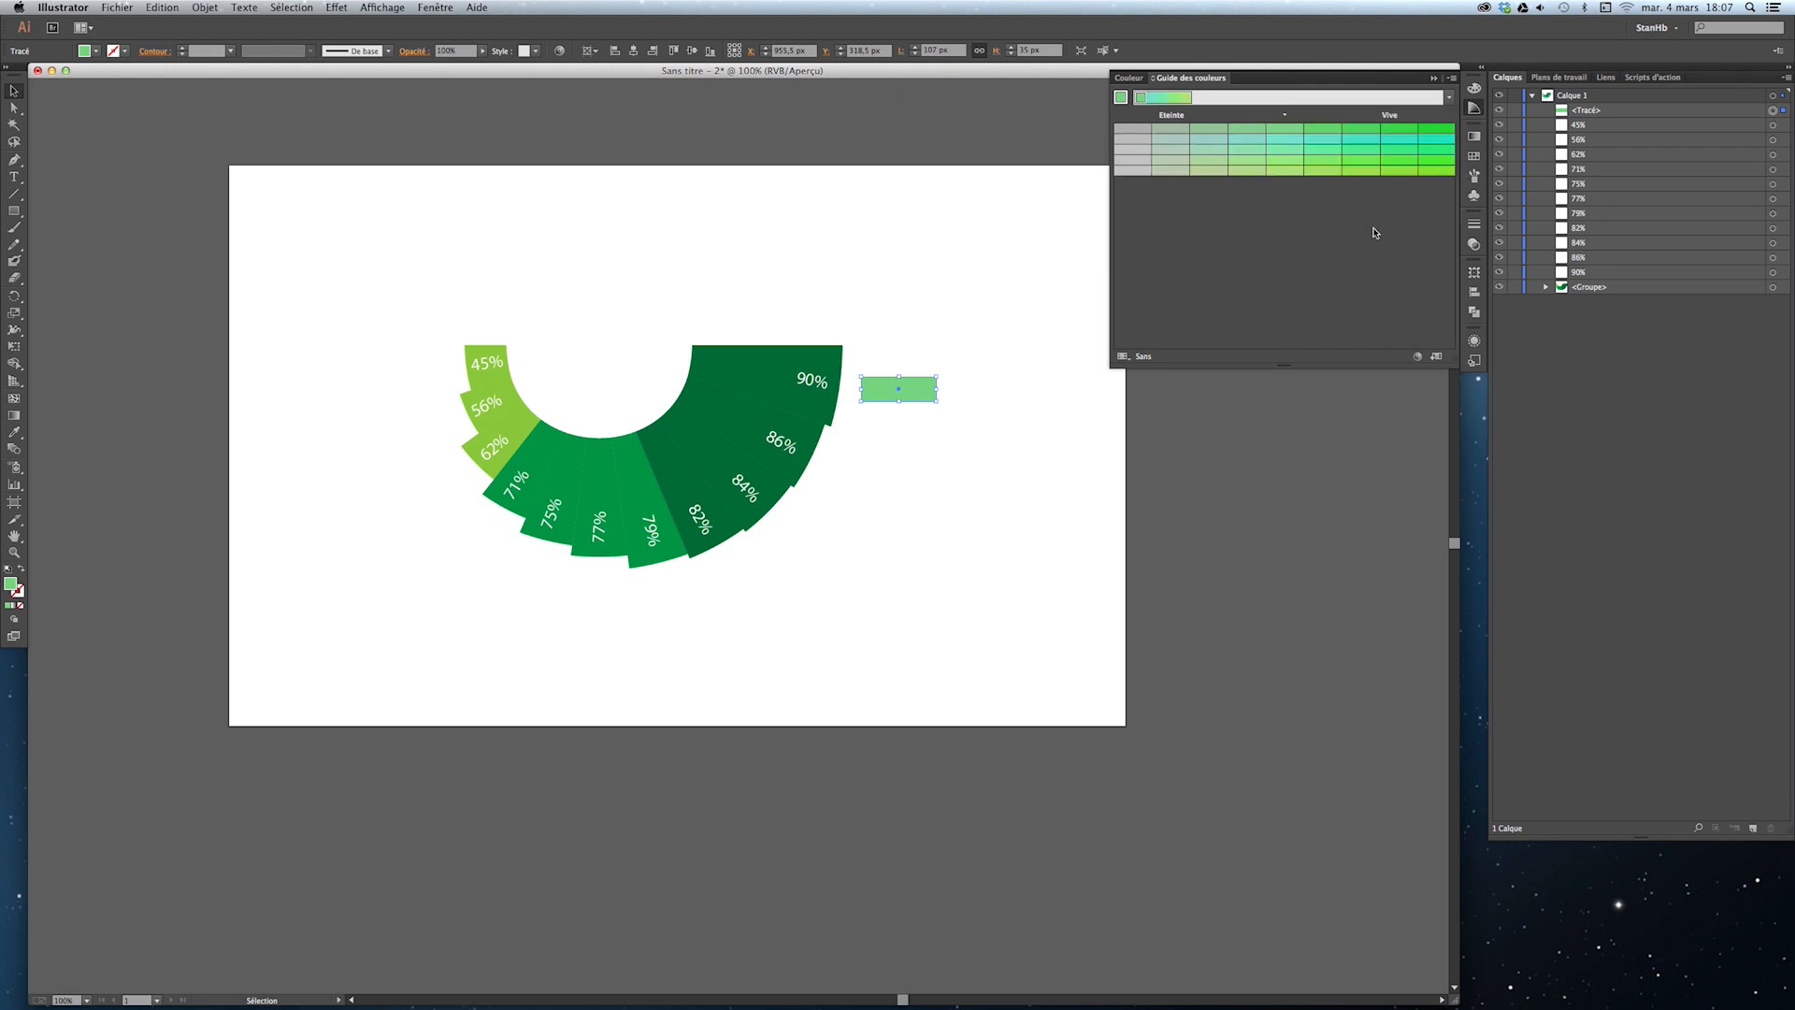
Apply the light green base colour to the rectangle and display the analogous harmony as Teintes/Ombres.
left_click(1288, 131)
left_click(1452, 78)
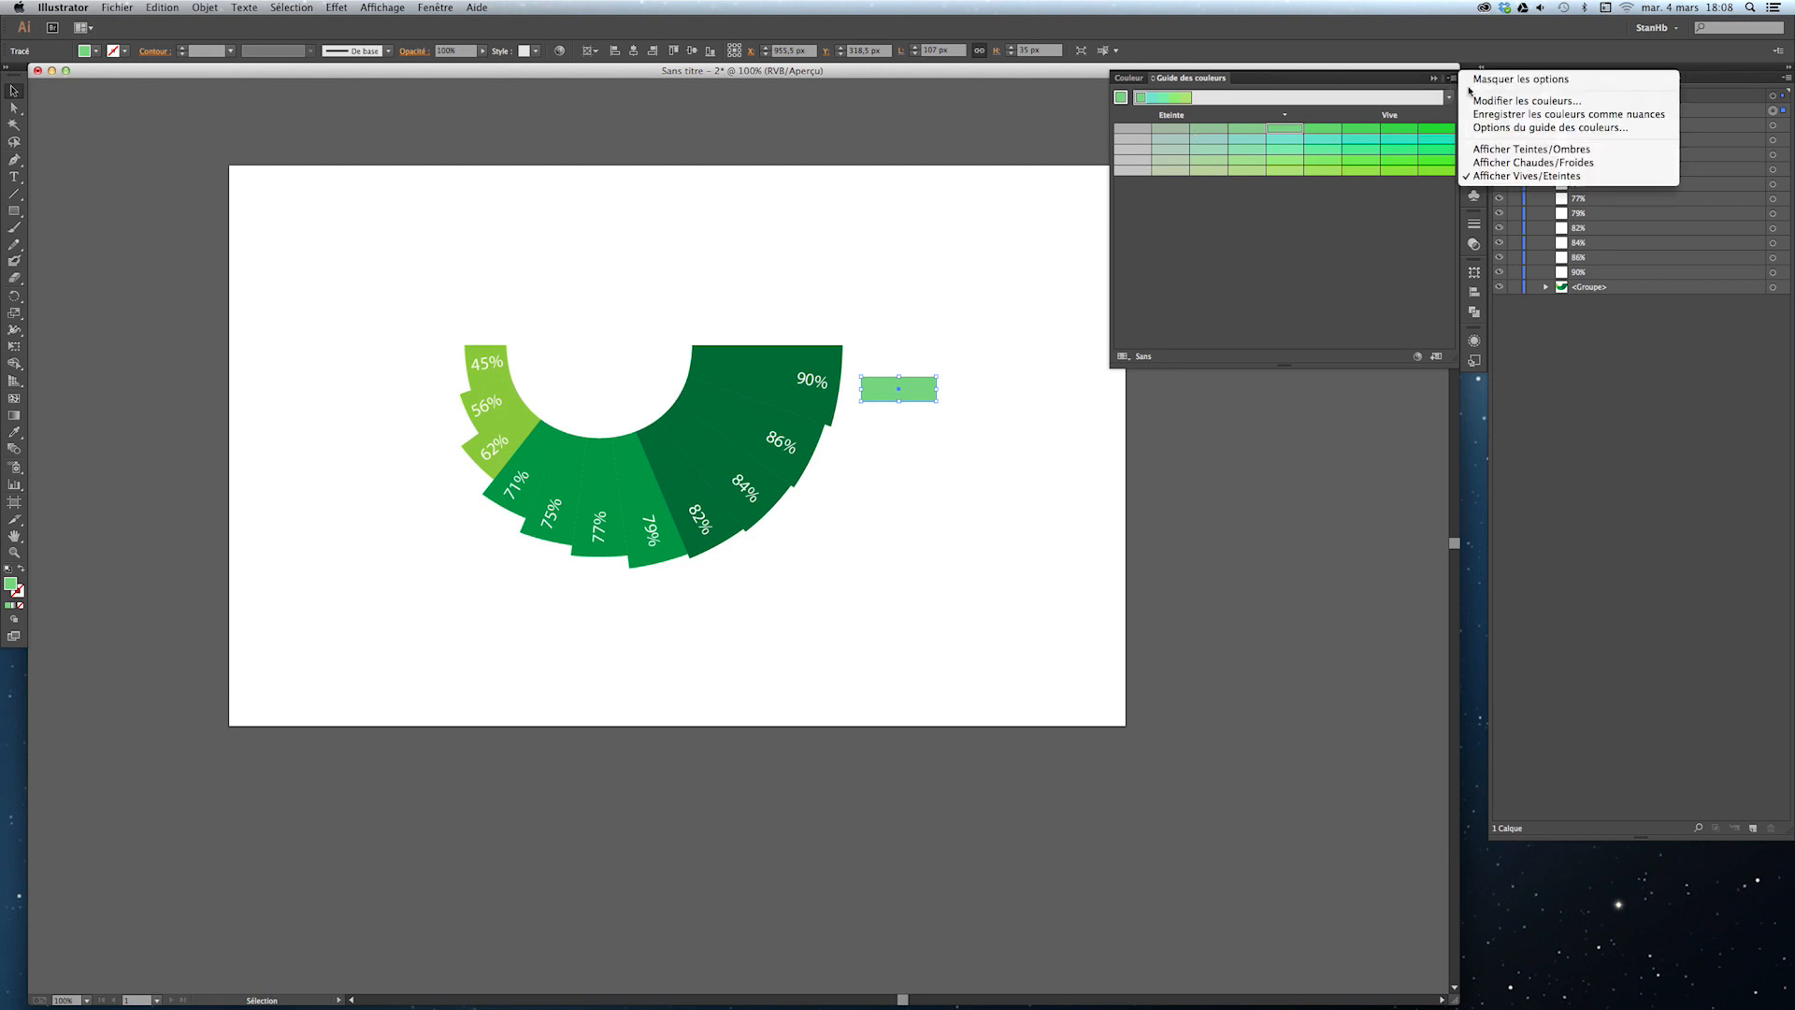
left_click(1496, 149)
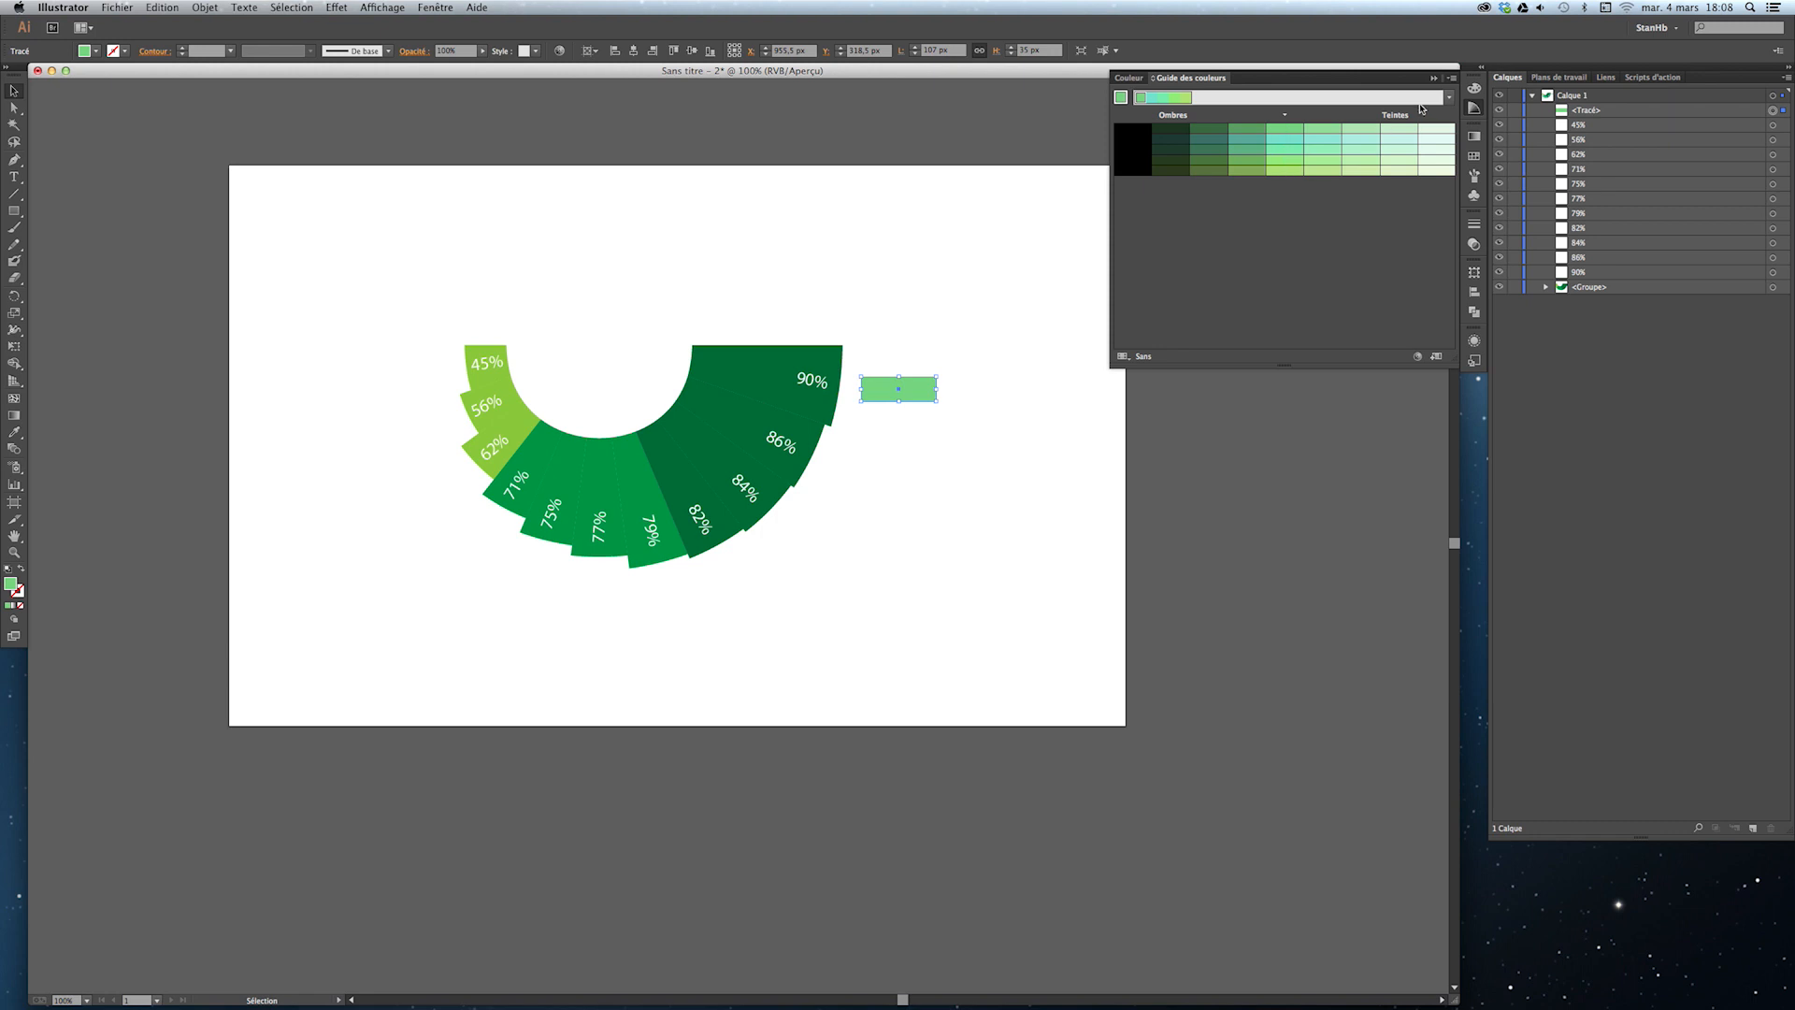
Set the Color Guide's harmony rule back to Complémentaires.
left_click(1449, 98)
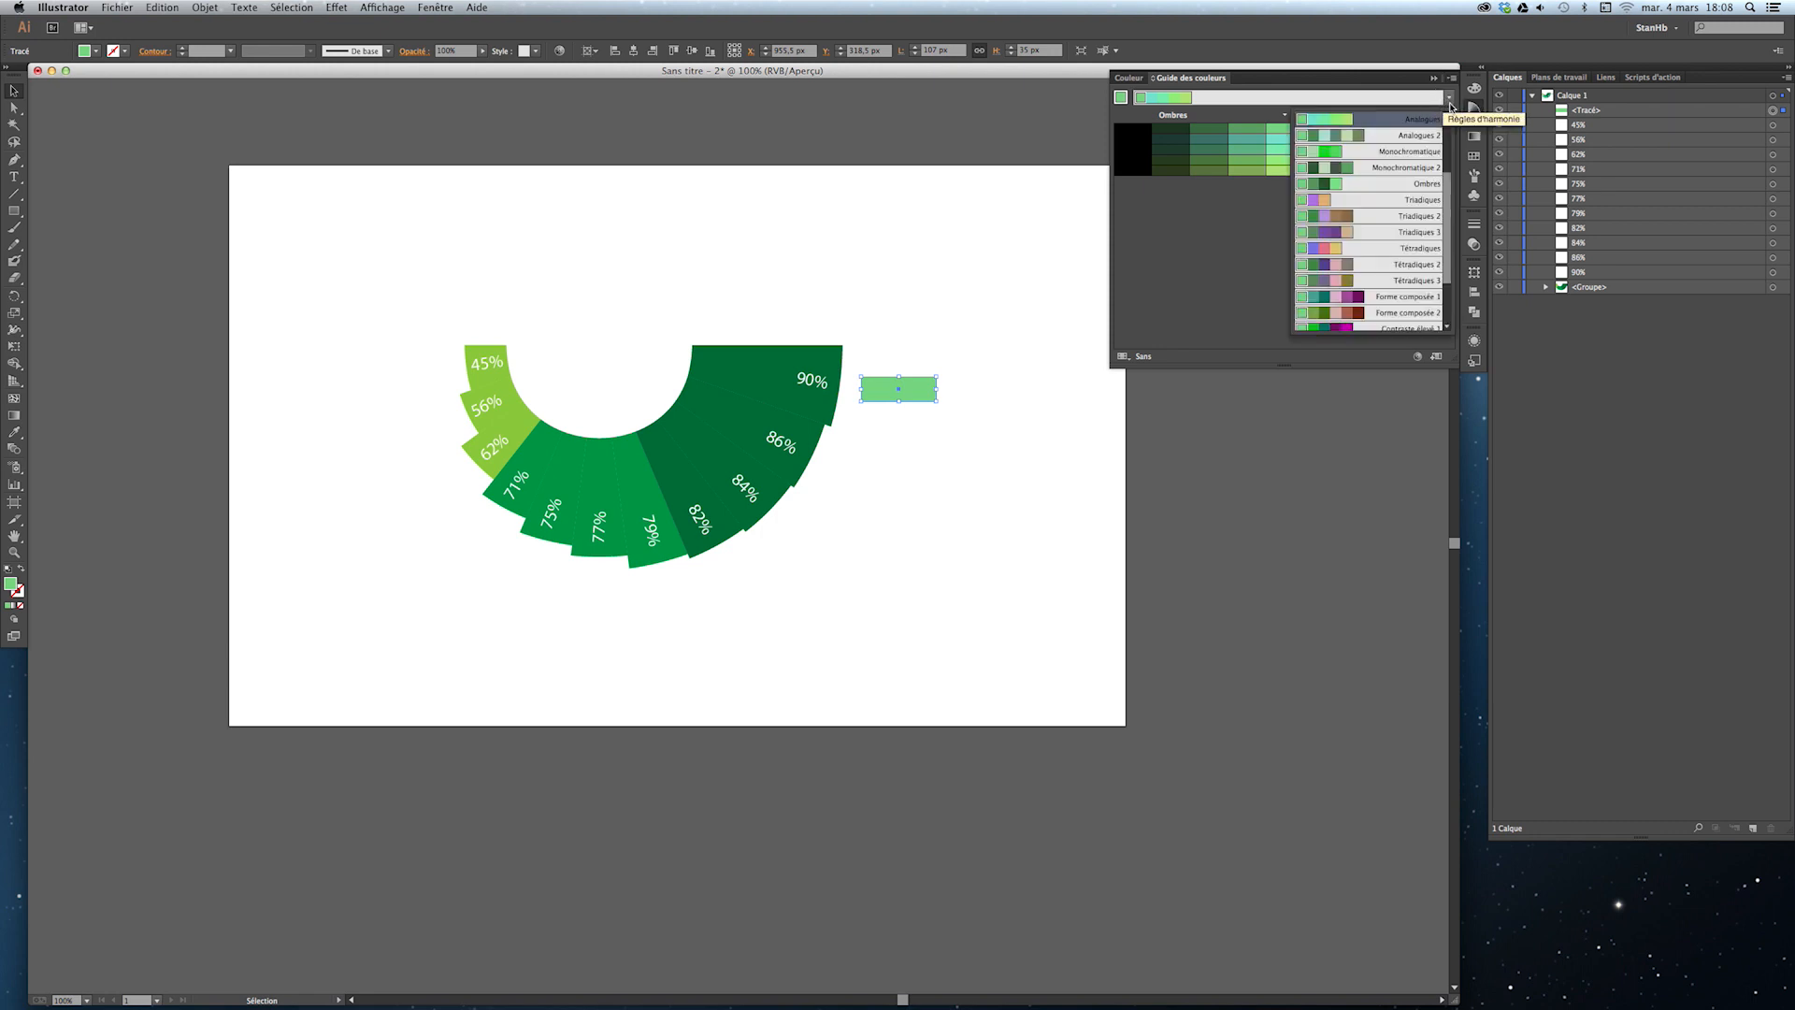
left_click(1225, 271)
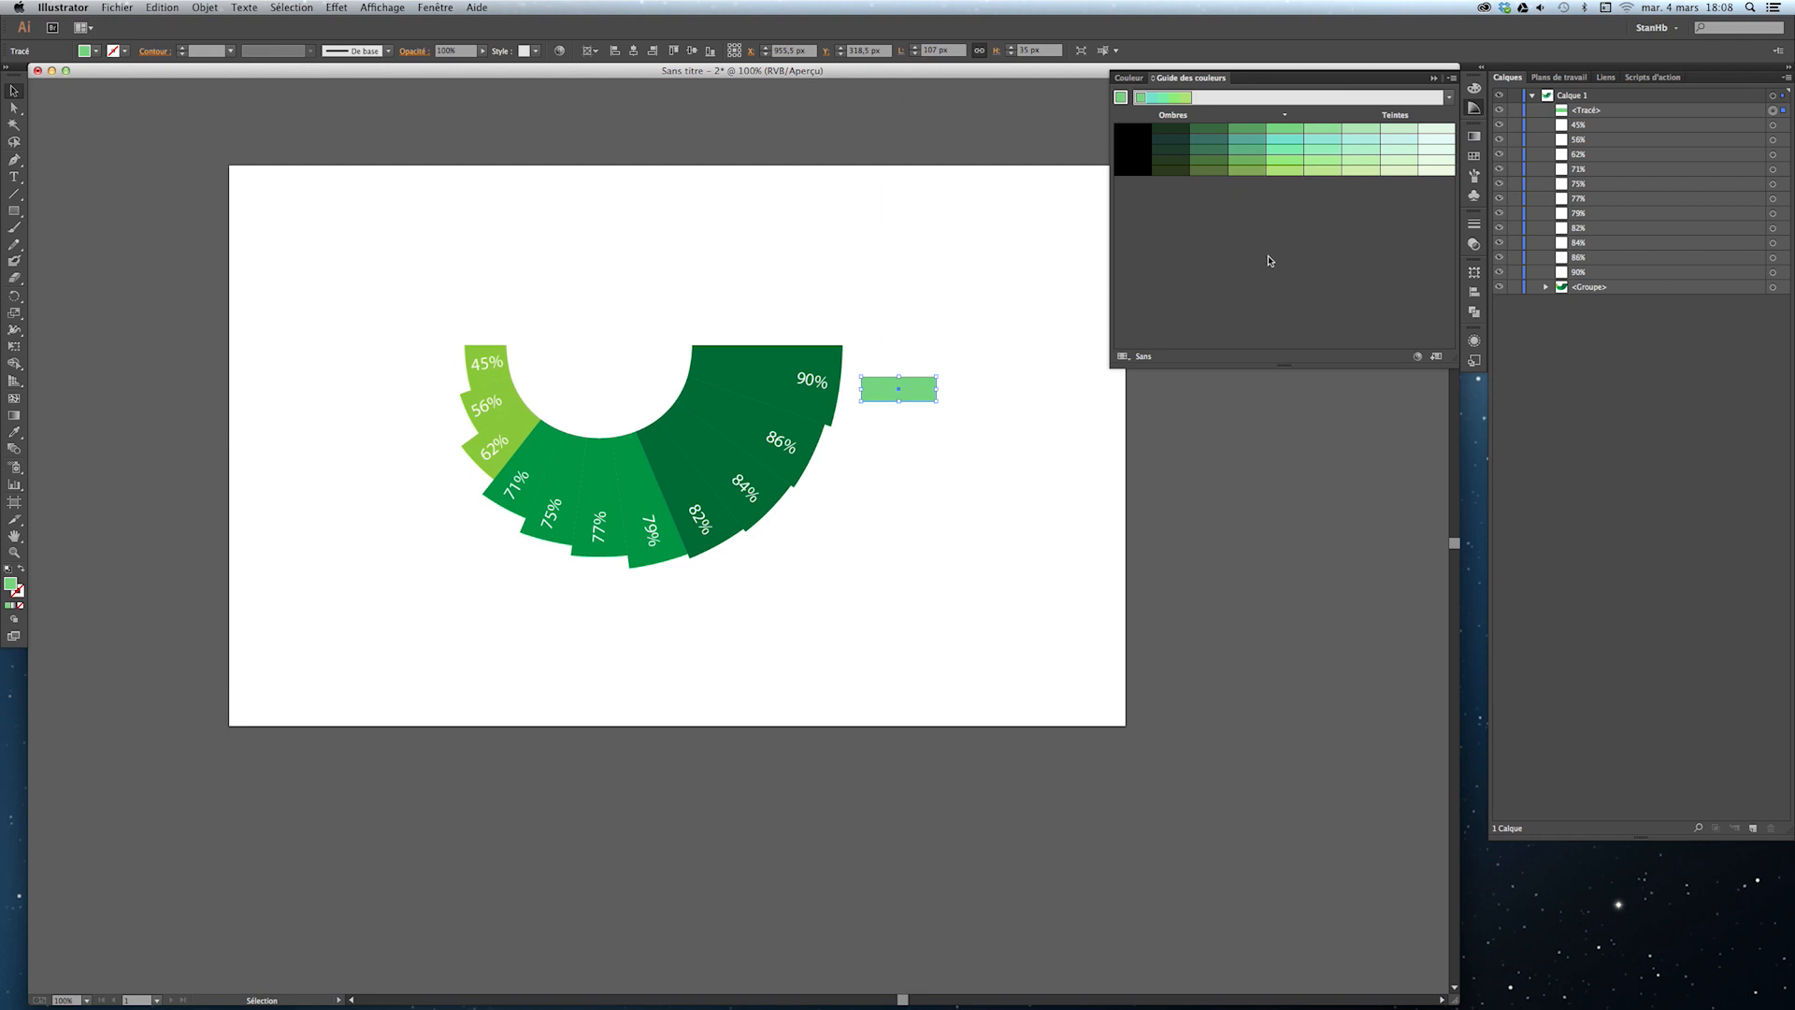
left_click(1449, 98)
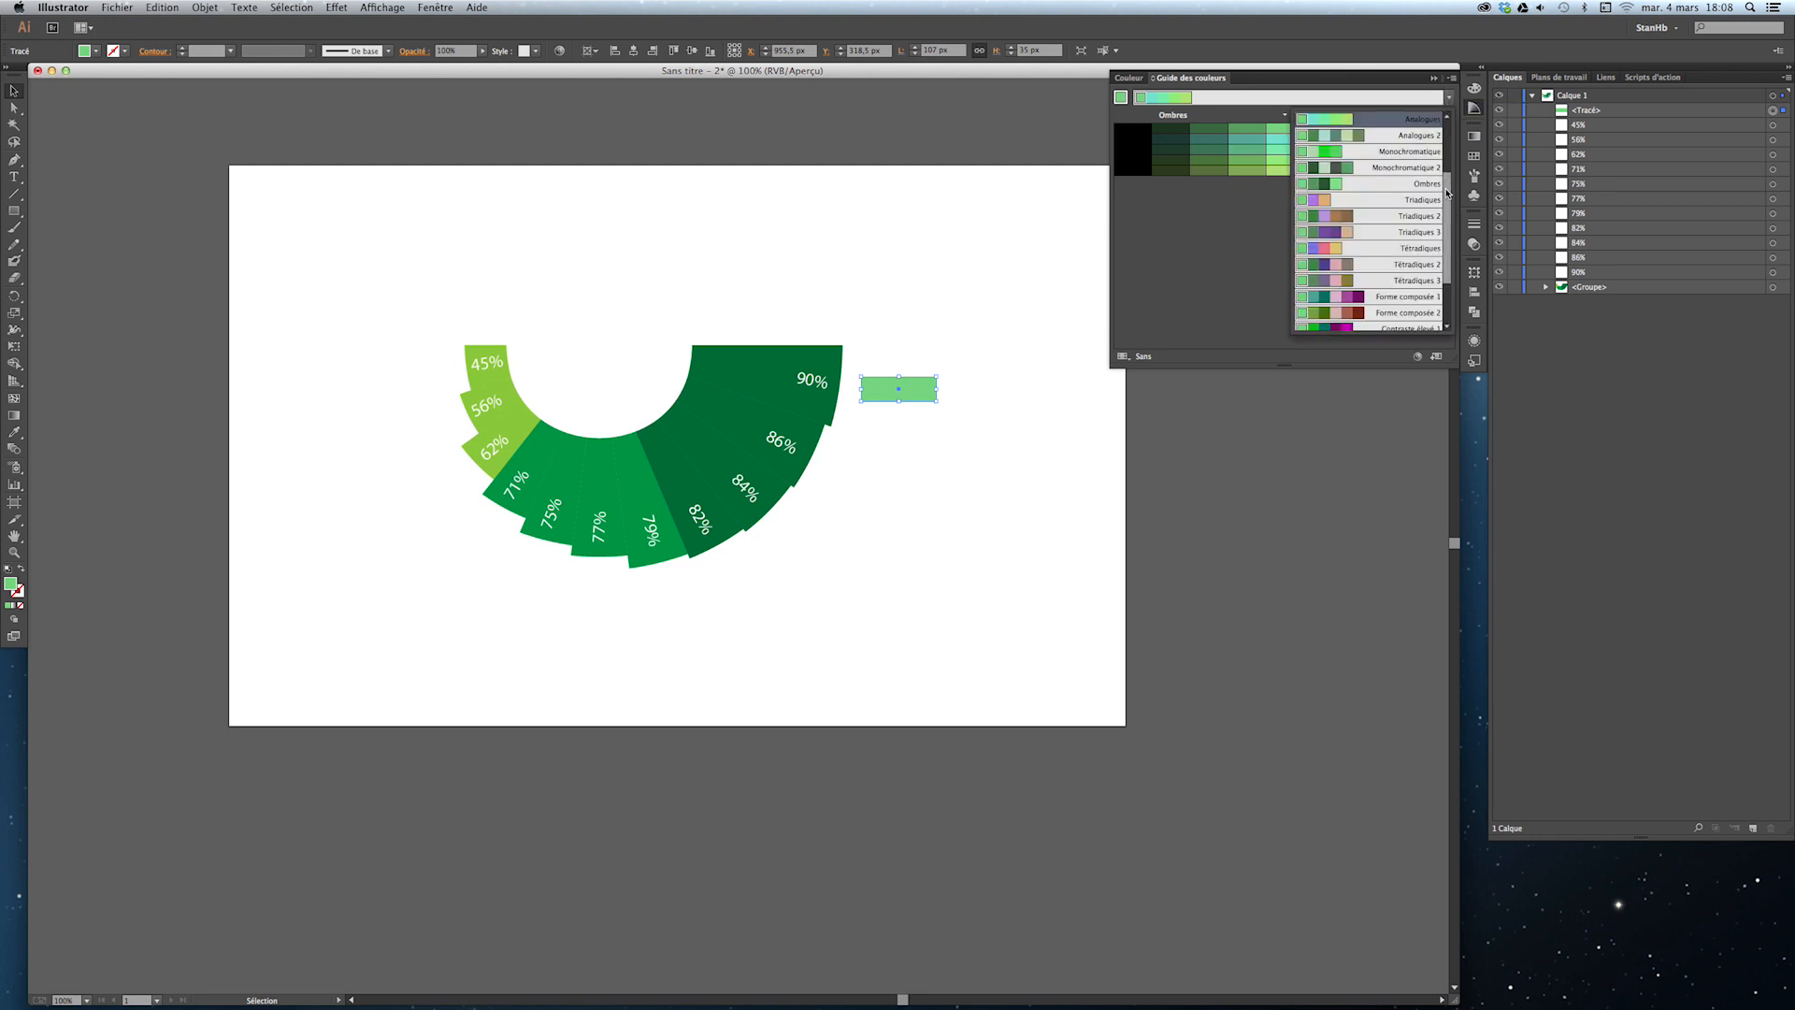
scroll(1447, 193, "up", 3)
left_click(1356, 139)
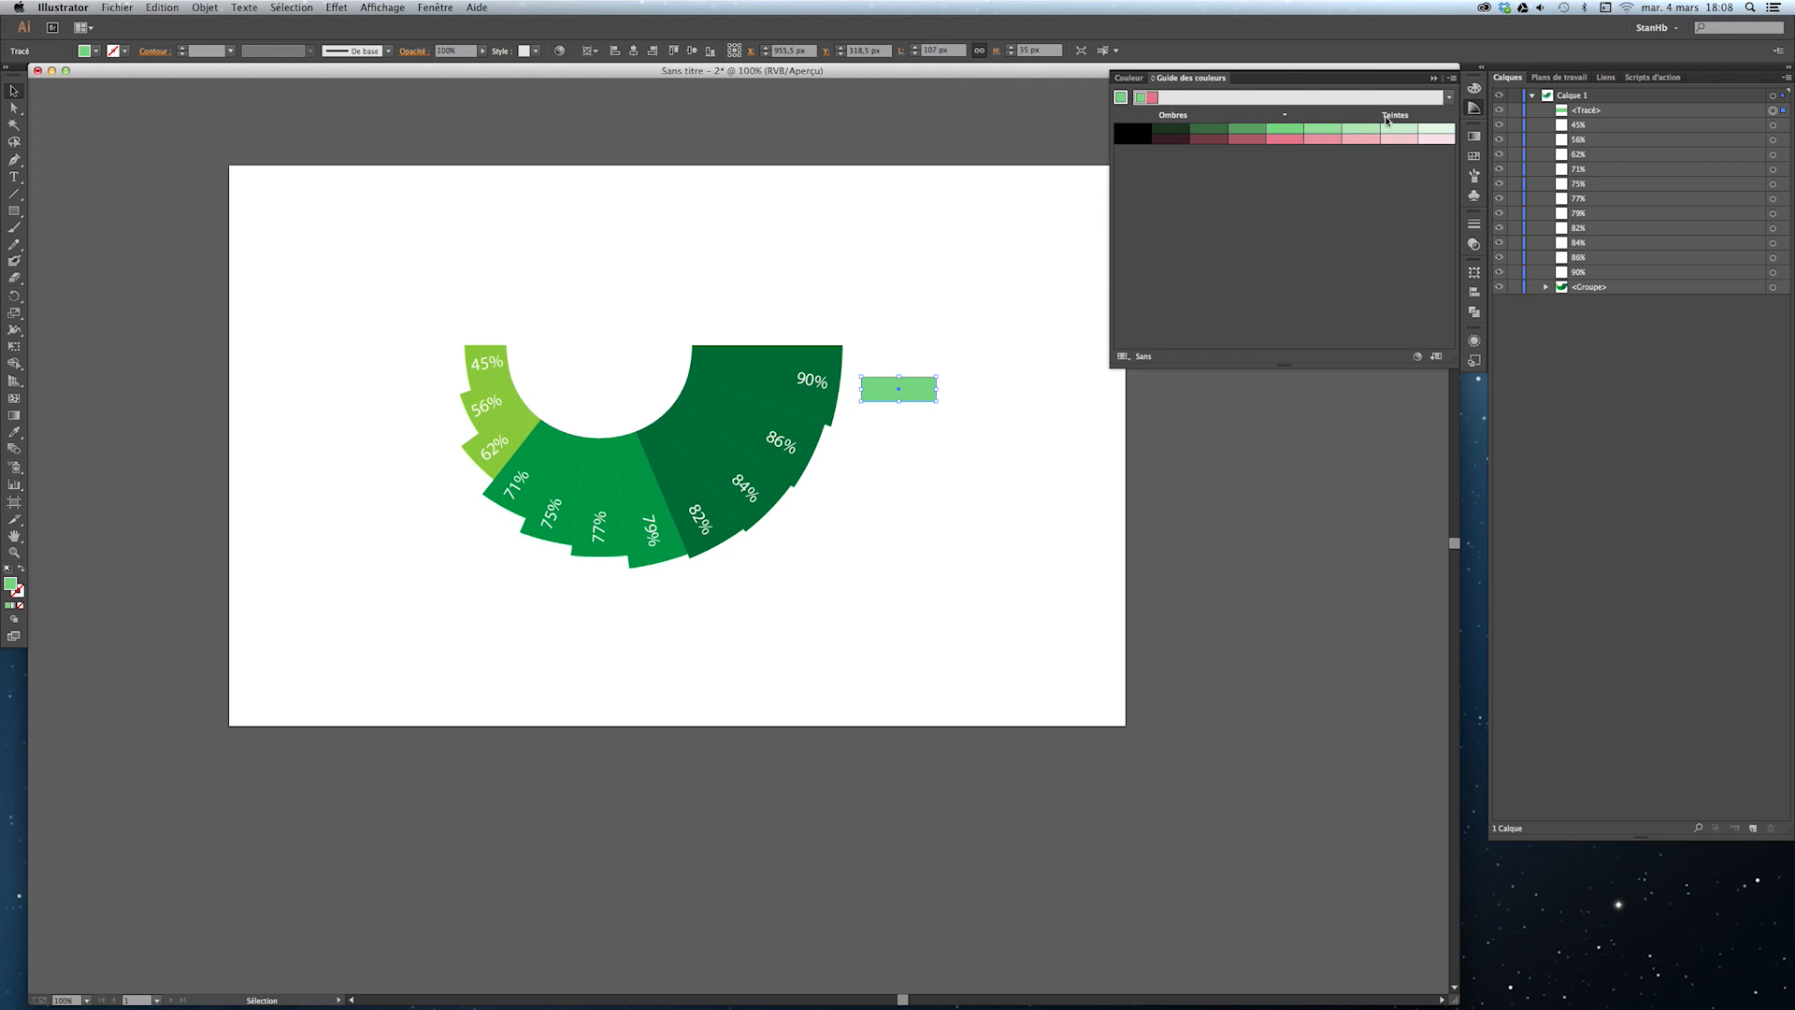
Try the dark red and dusty rose shades of the complementary colour as the rectangle's fill.
left_click(1208, 138)
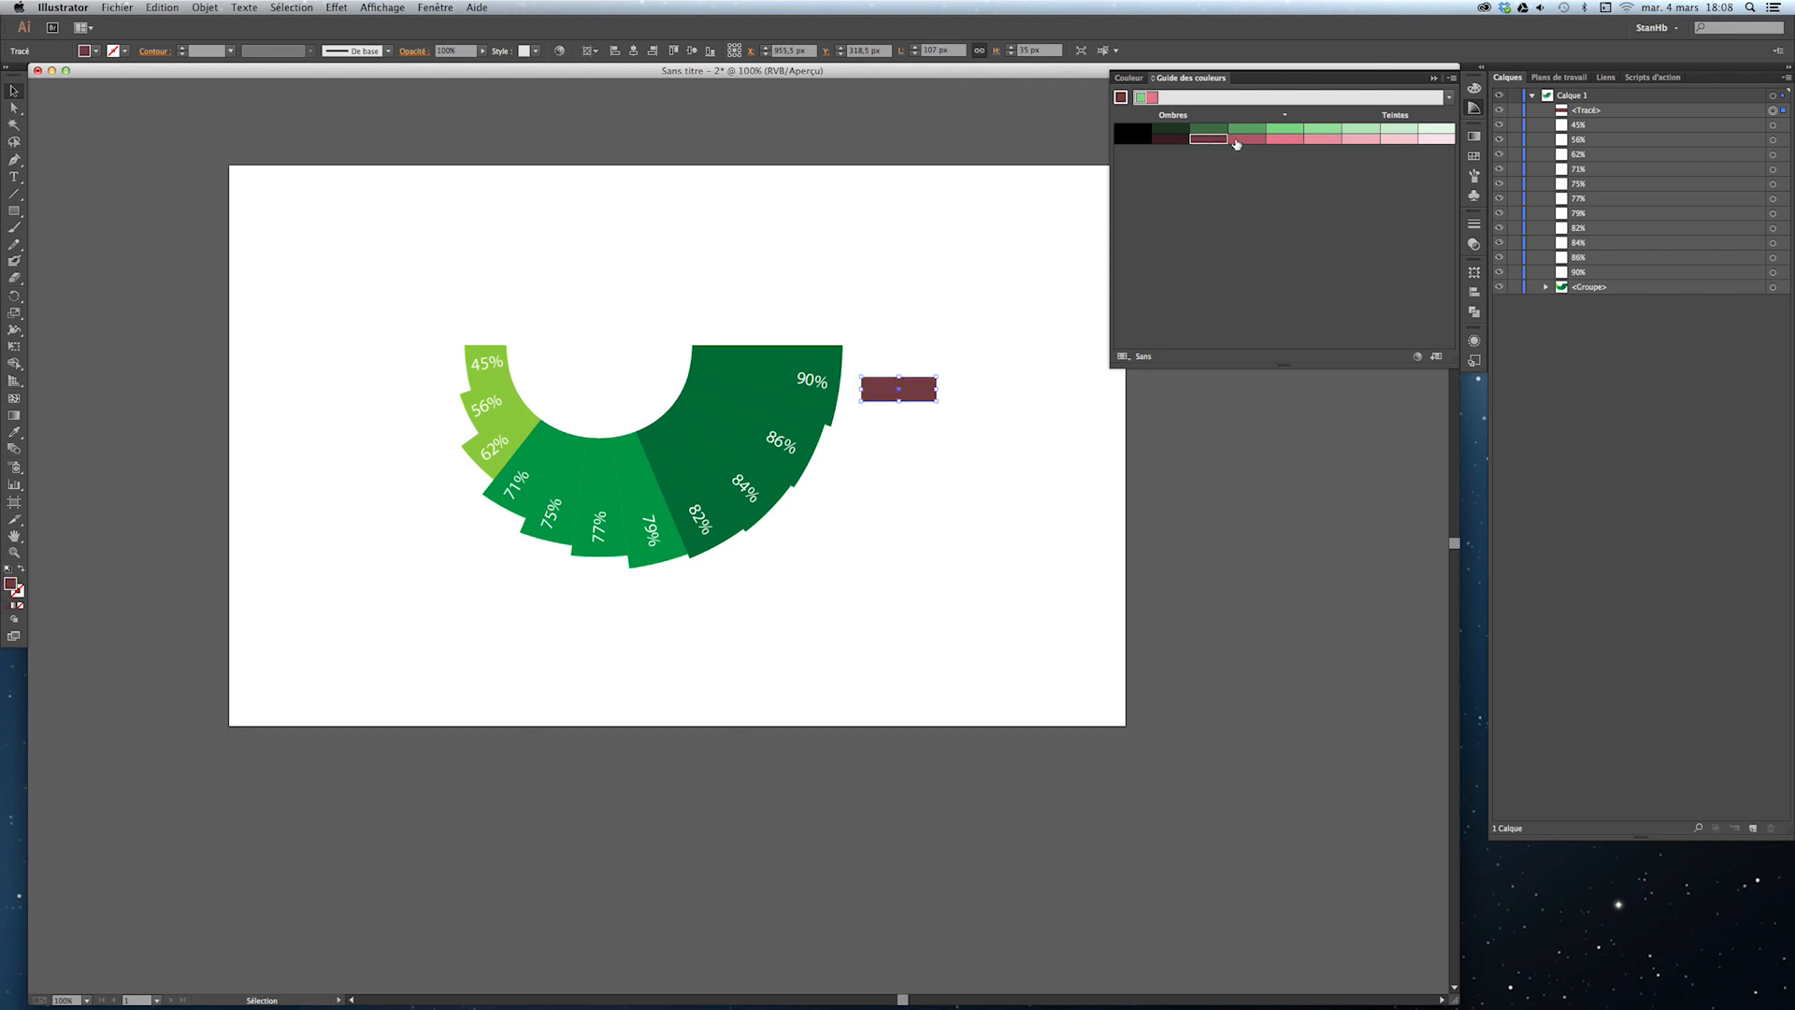
left_click(1247, 139)
left_click(1284, 139)
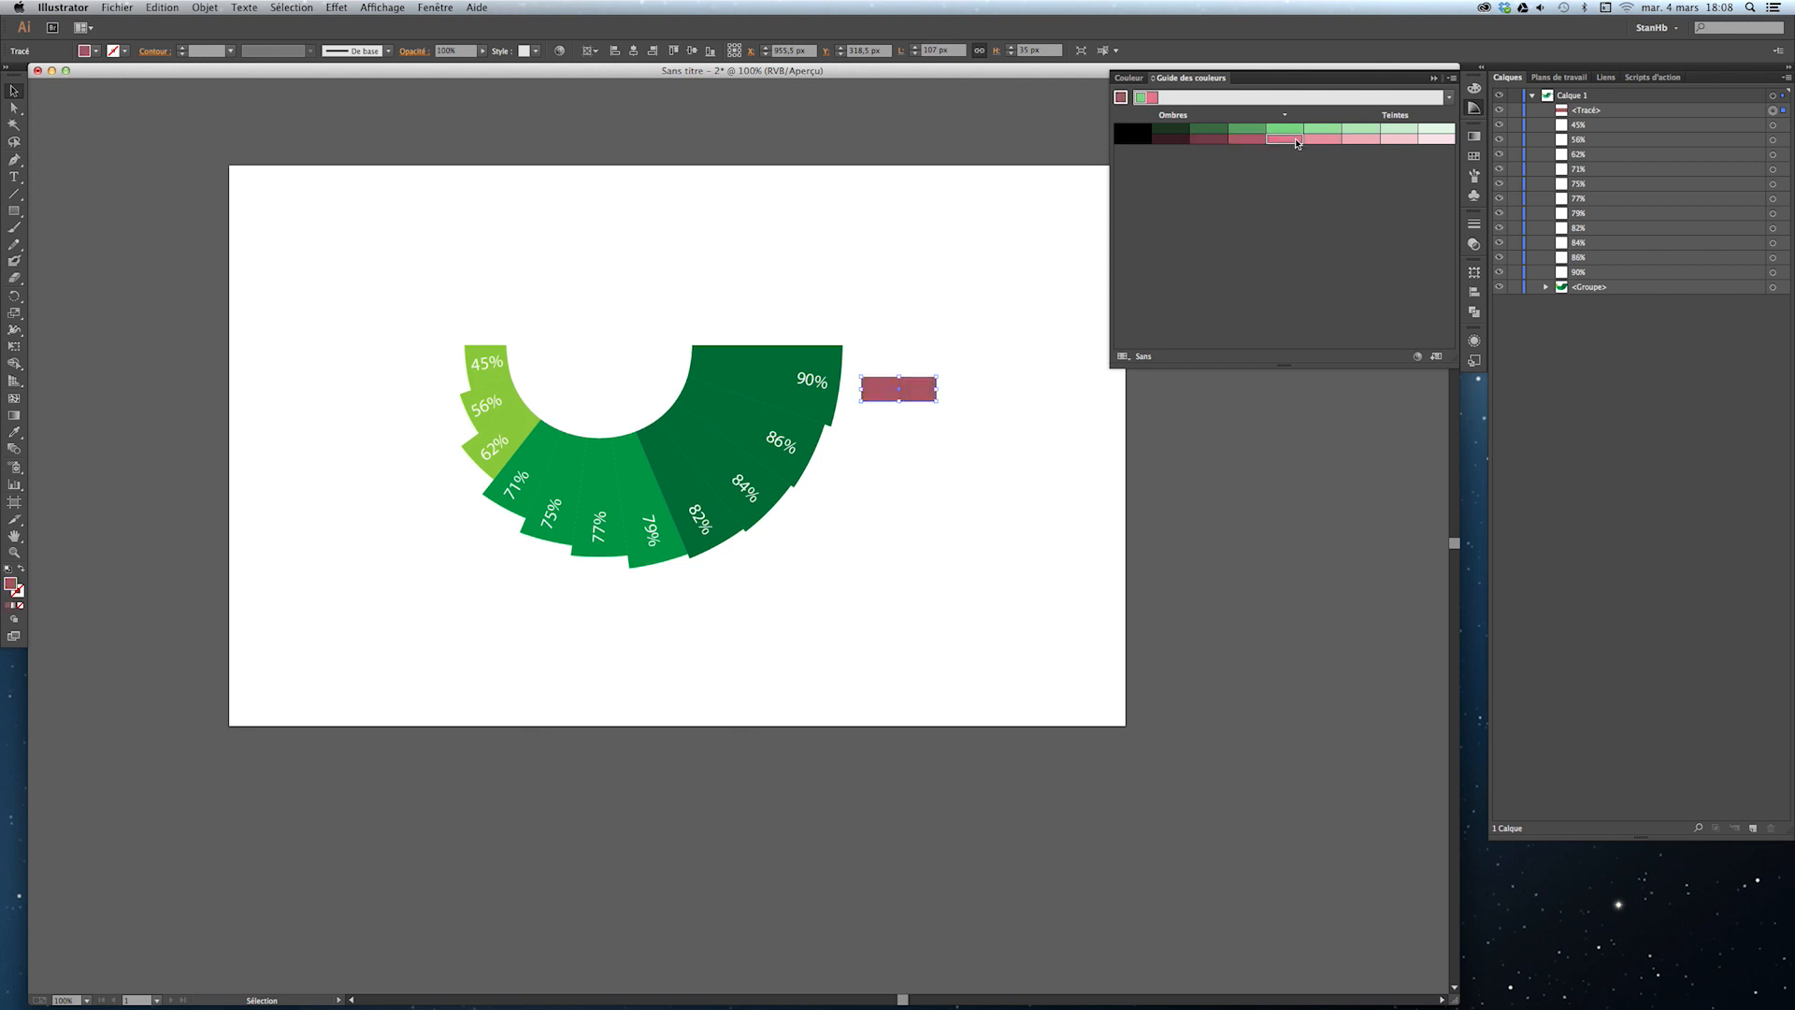
Display the Chaudes/Froides variations and try the cool purple, blue and teal colours on the rectangle, ending with the mauve.
left_click(1452, 79)
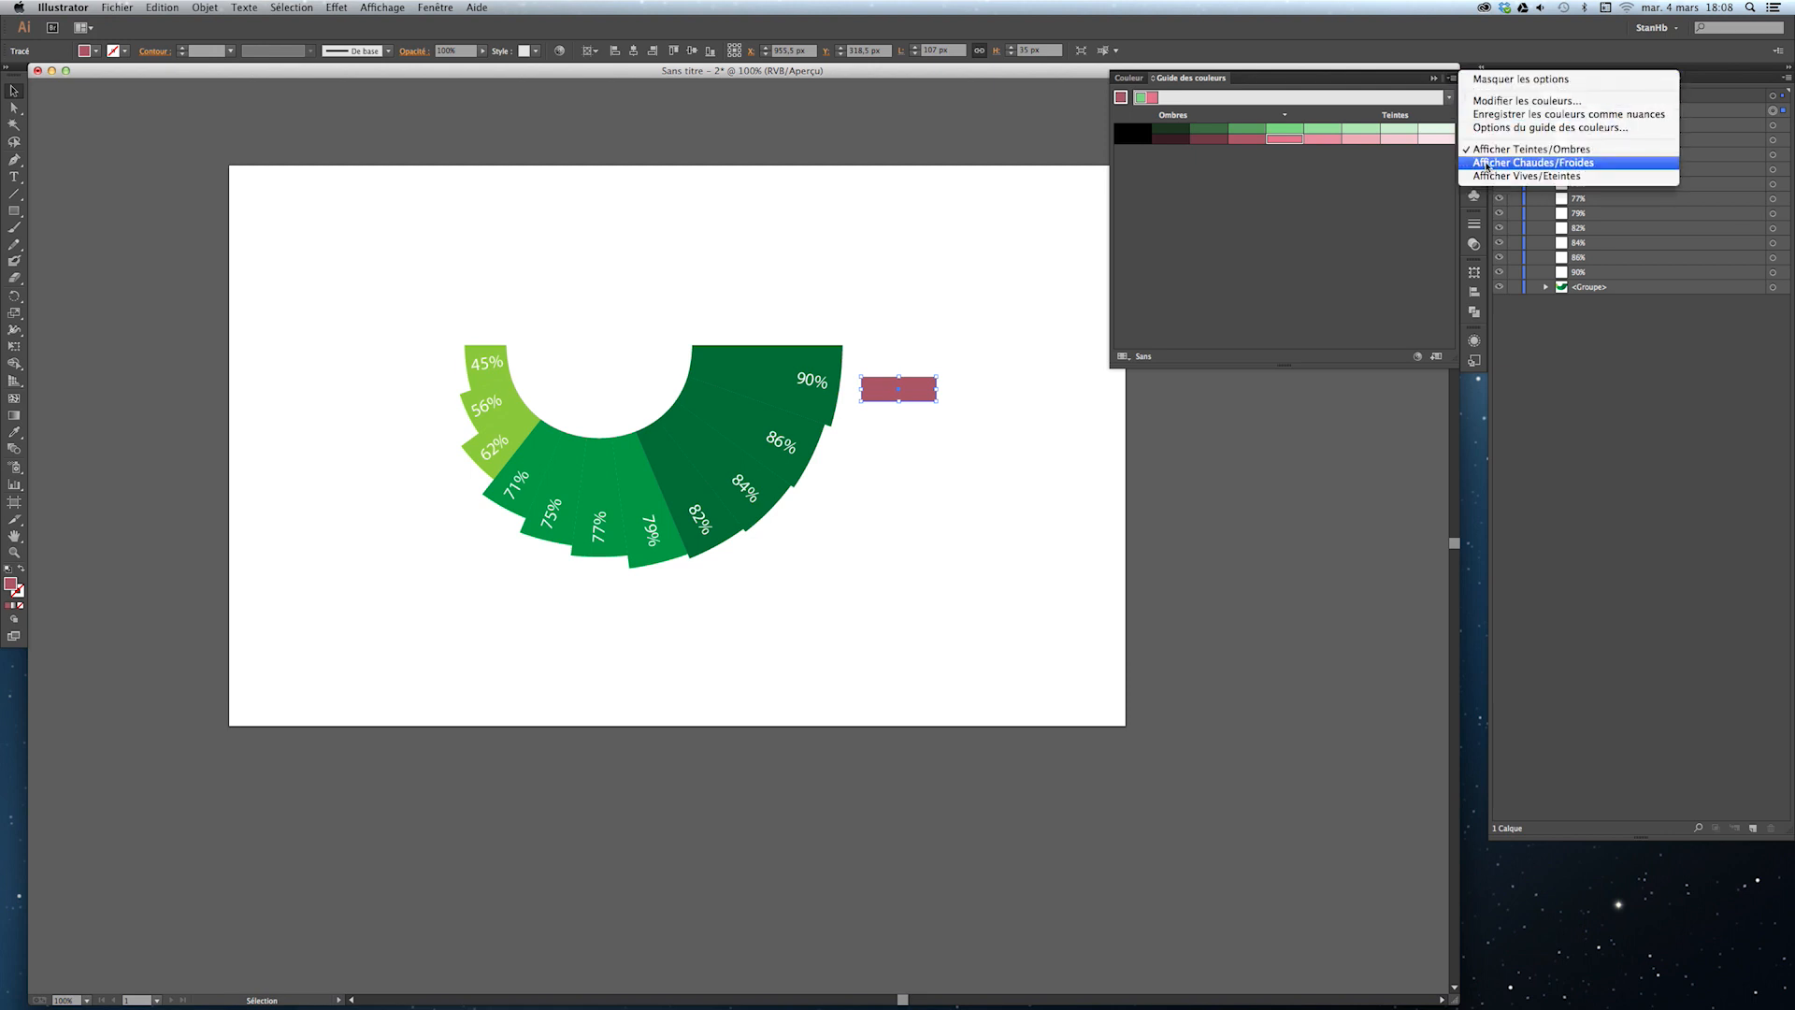
left_click(1489, 164)
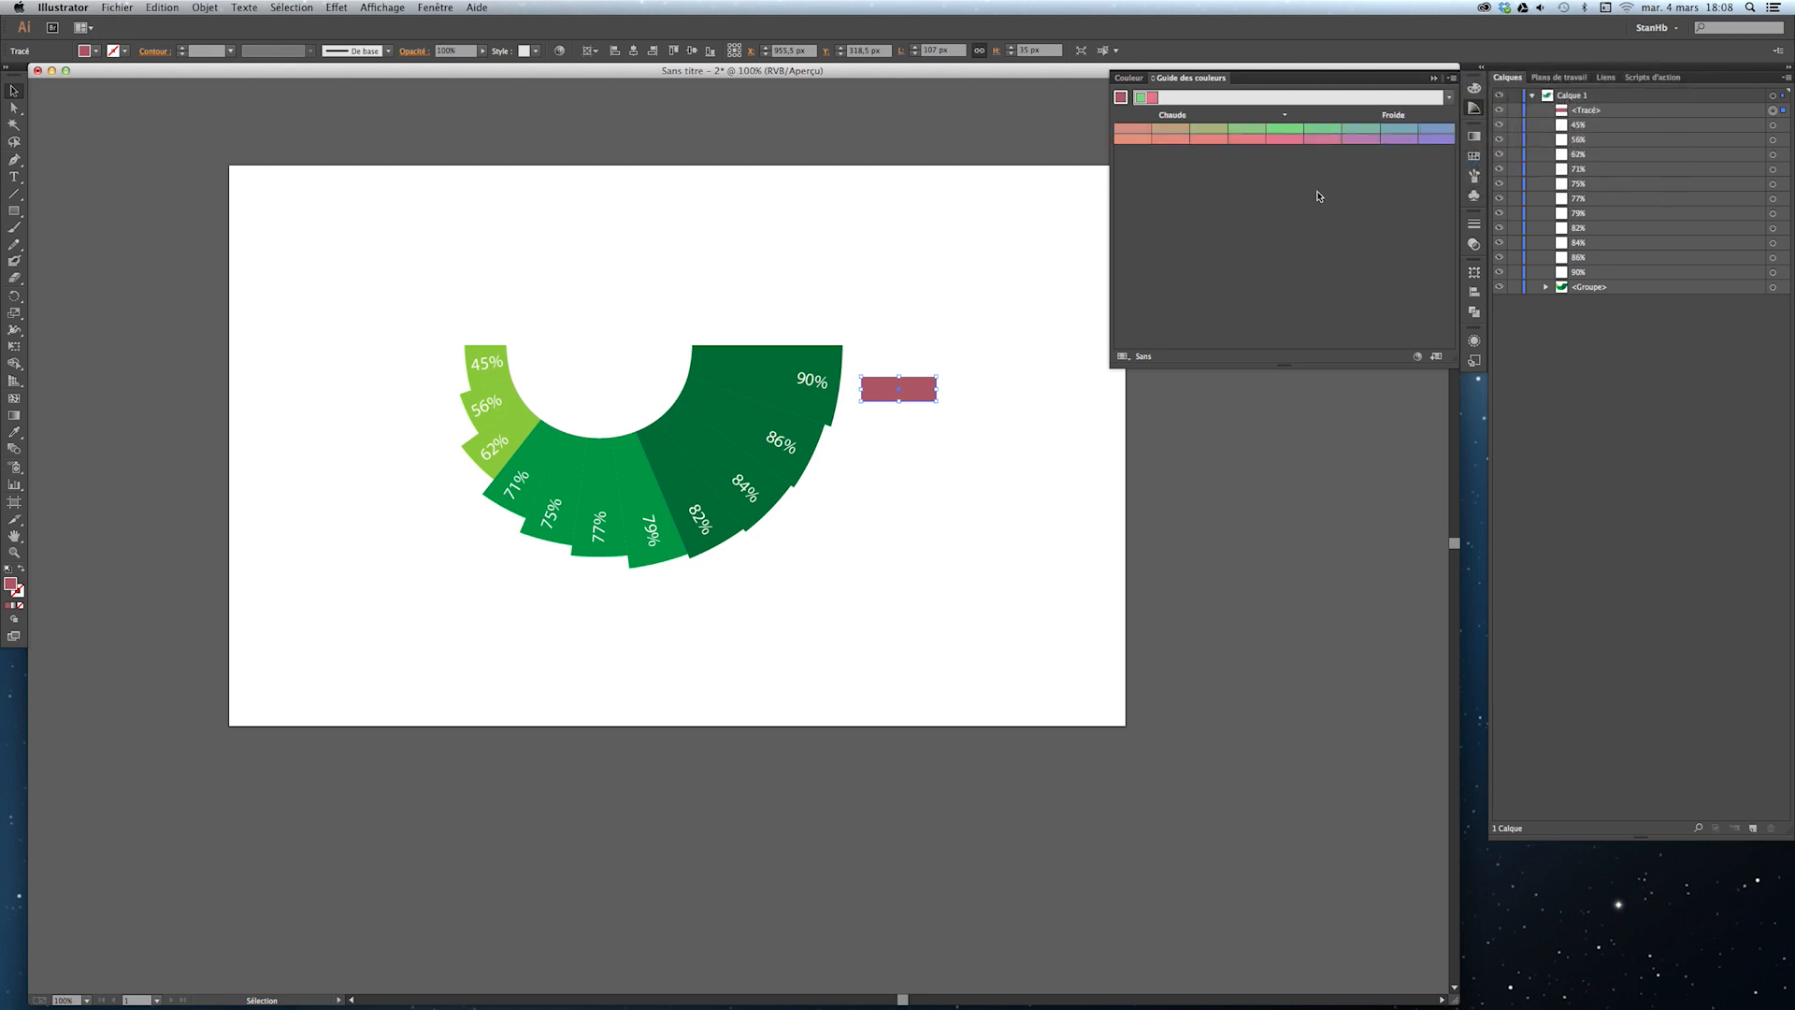
left_click(1396, 140)
left_click(1361, 141)
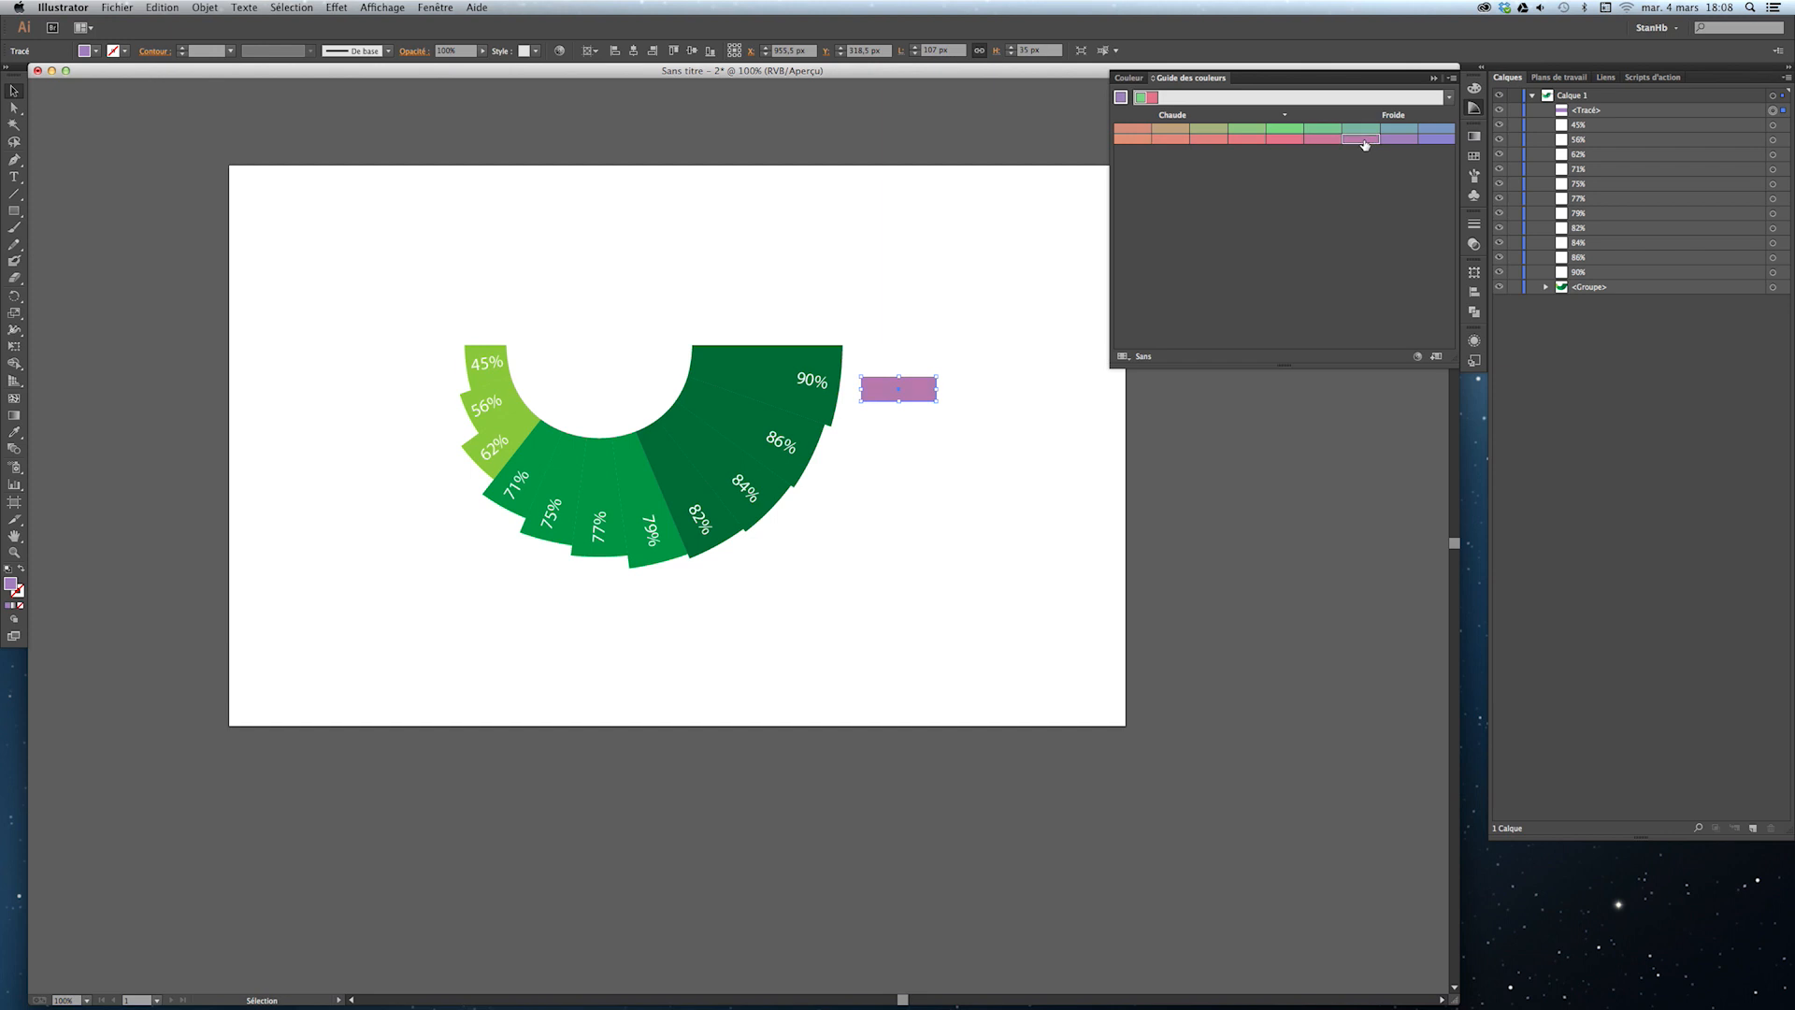
left_click(1363, 142)
left_click(1438, 140)
left_click(1437, 132)
left_click(1394, 131)
left_click(1354, 133)
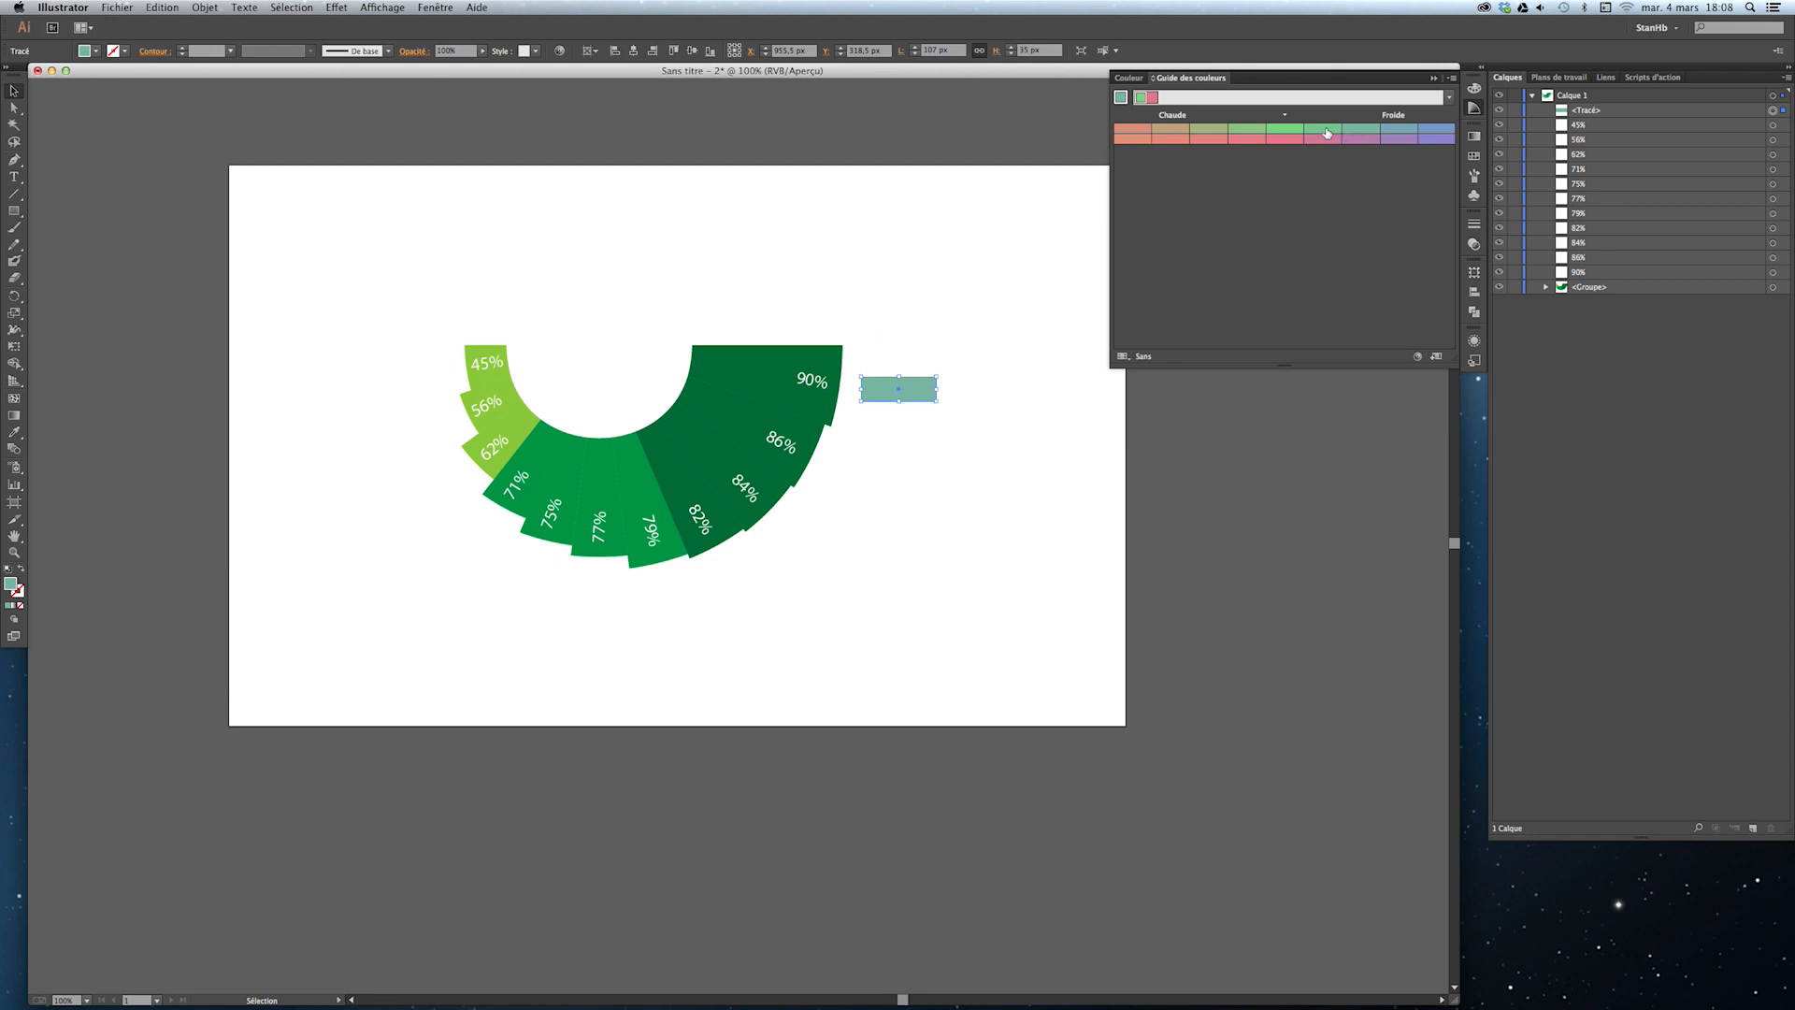
left_click(1353, 140)
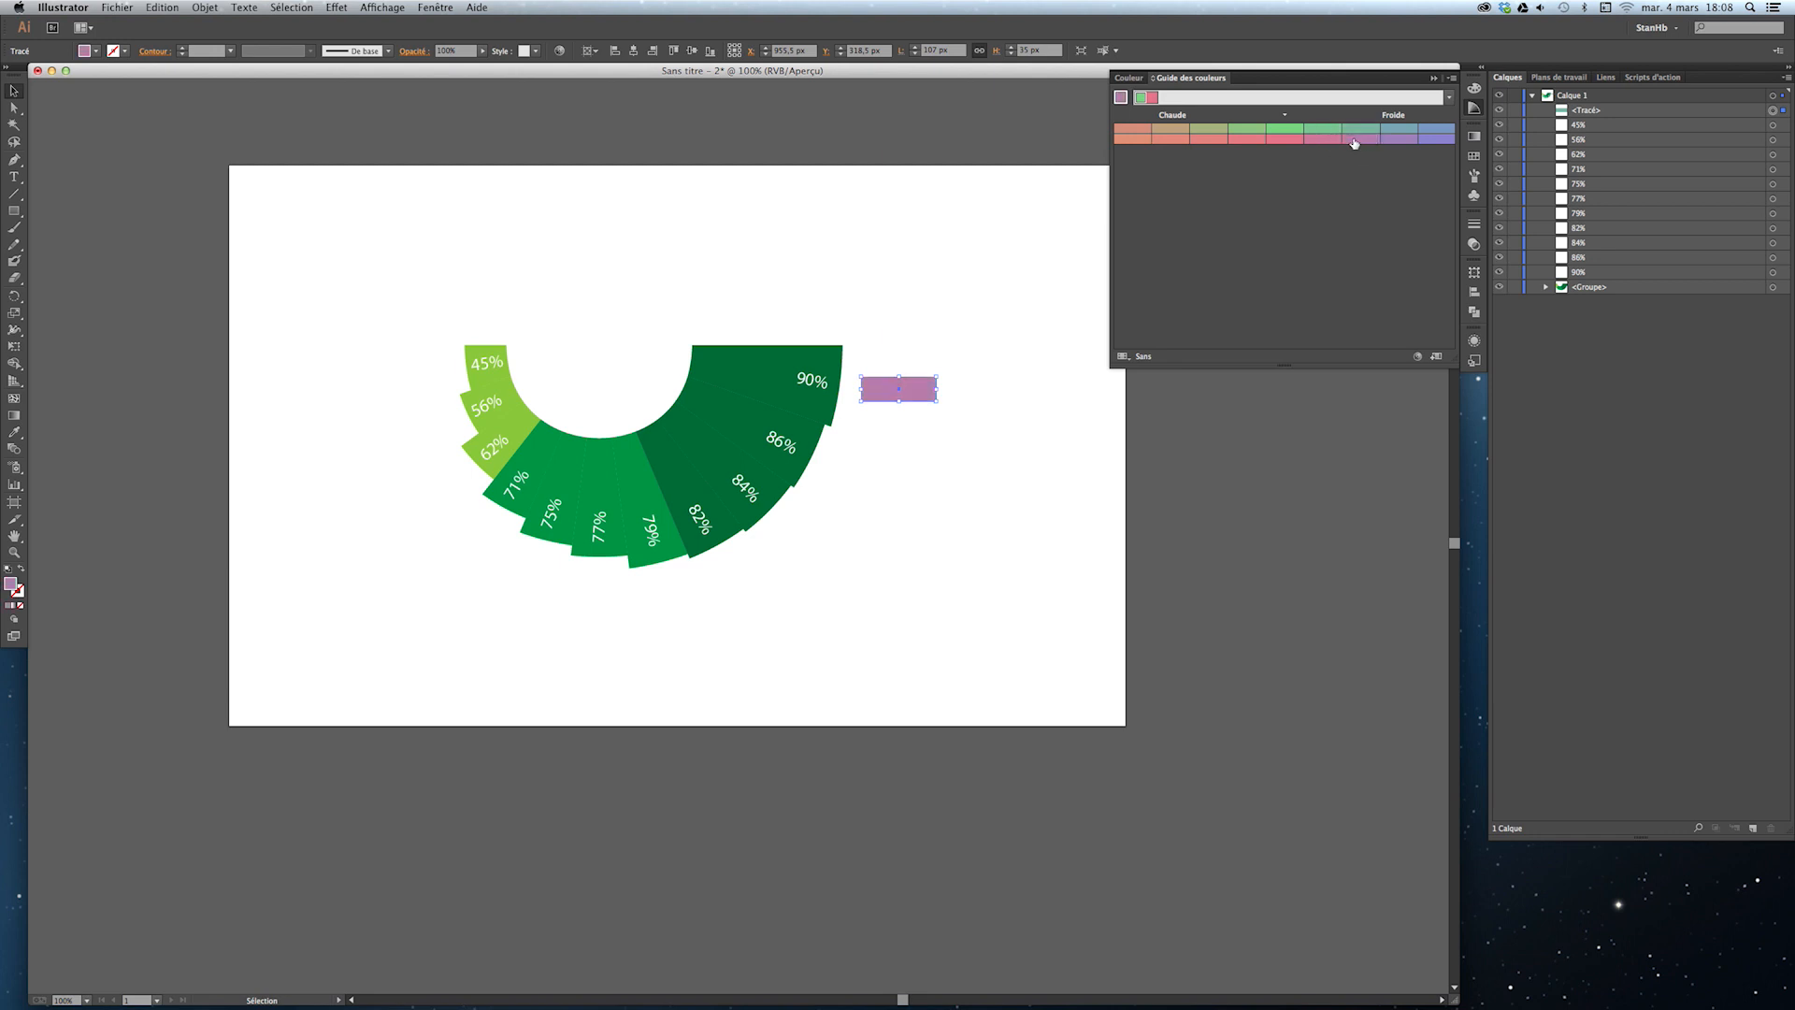
Display the Vives/Éteintes variations and compare the vivid reds on the rectangle, finishing with the complementary pink fill.
left_click(1452, 77)
left_click(1482, 176)
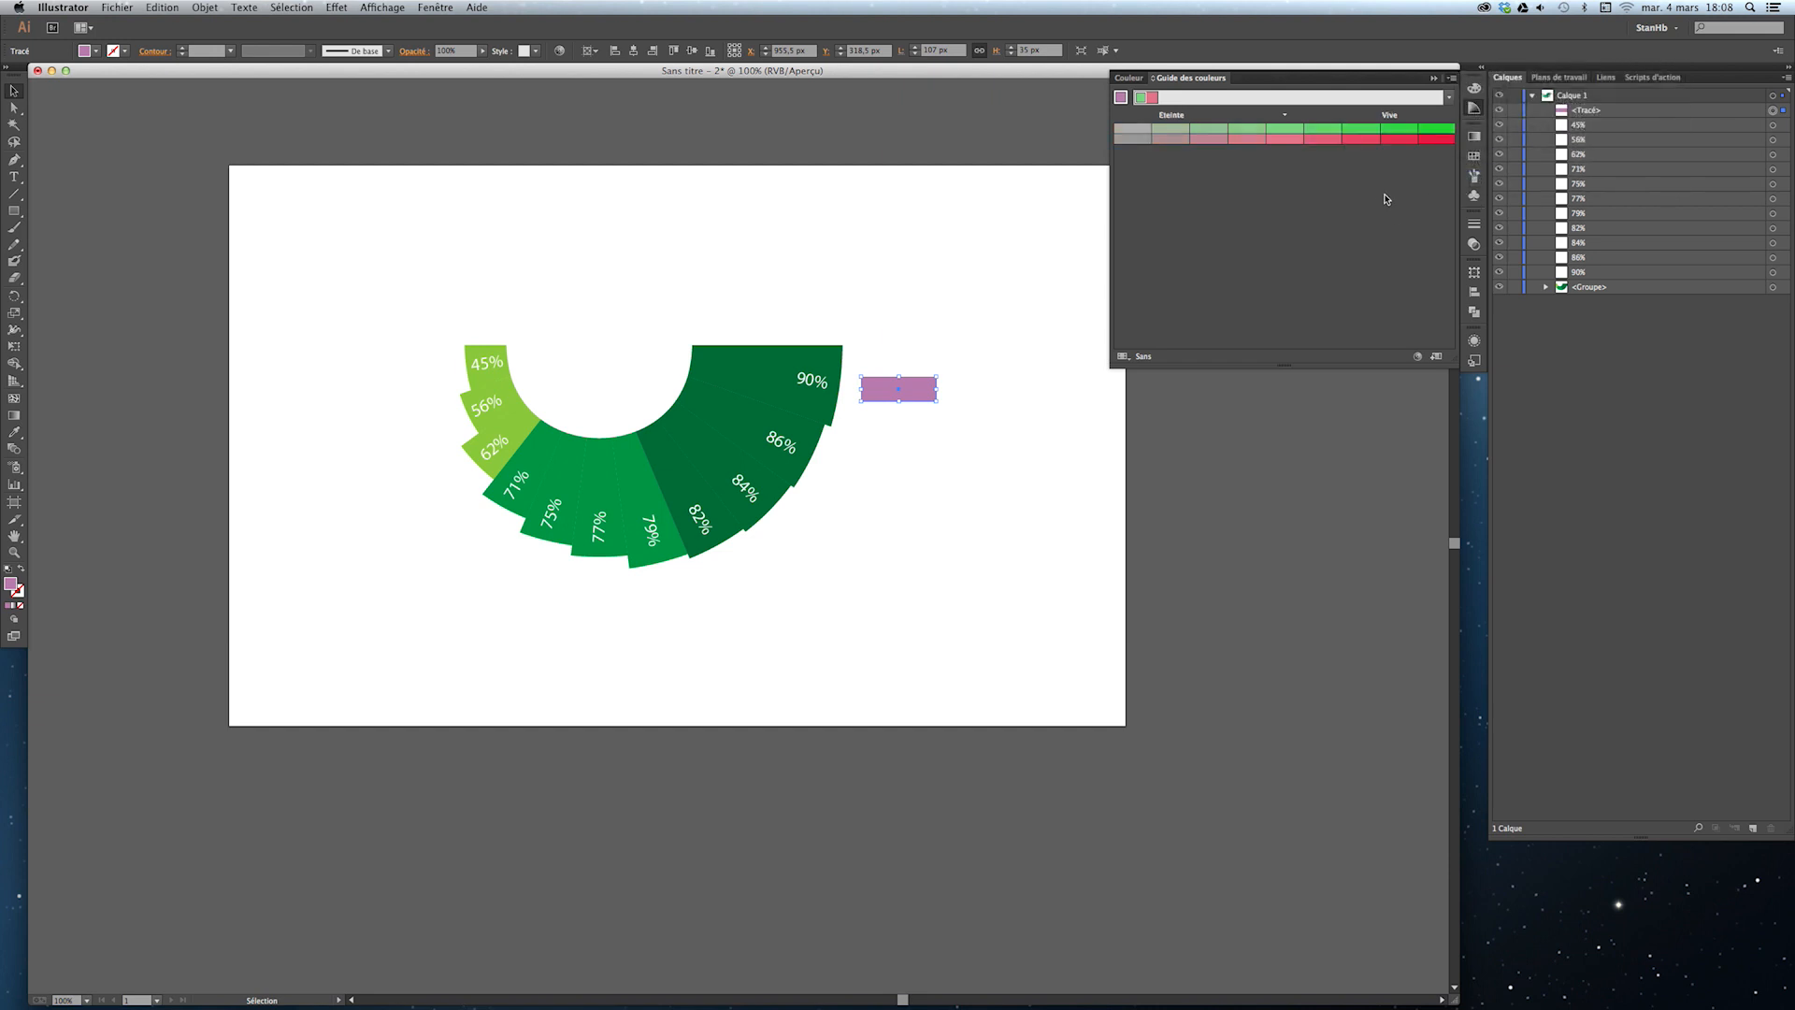
left_click(1419, 140)
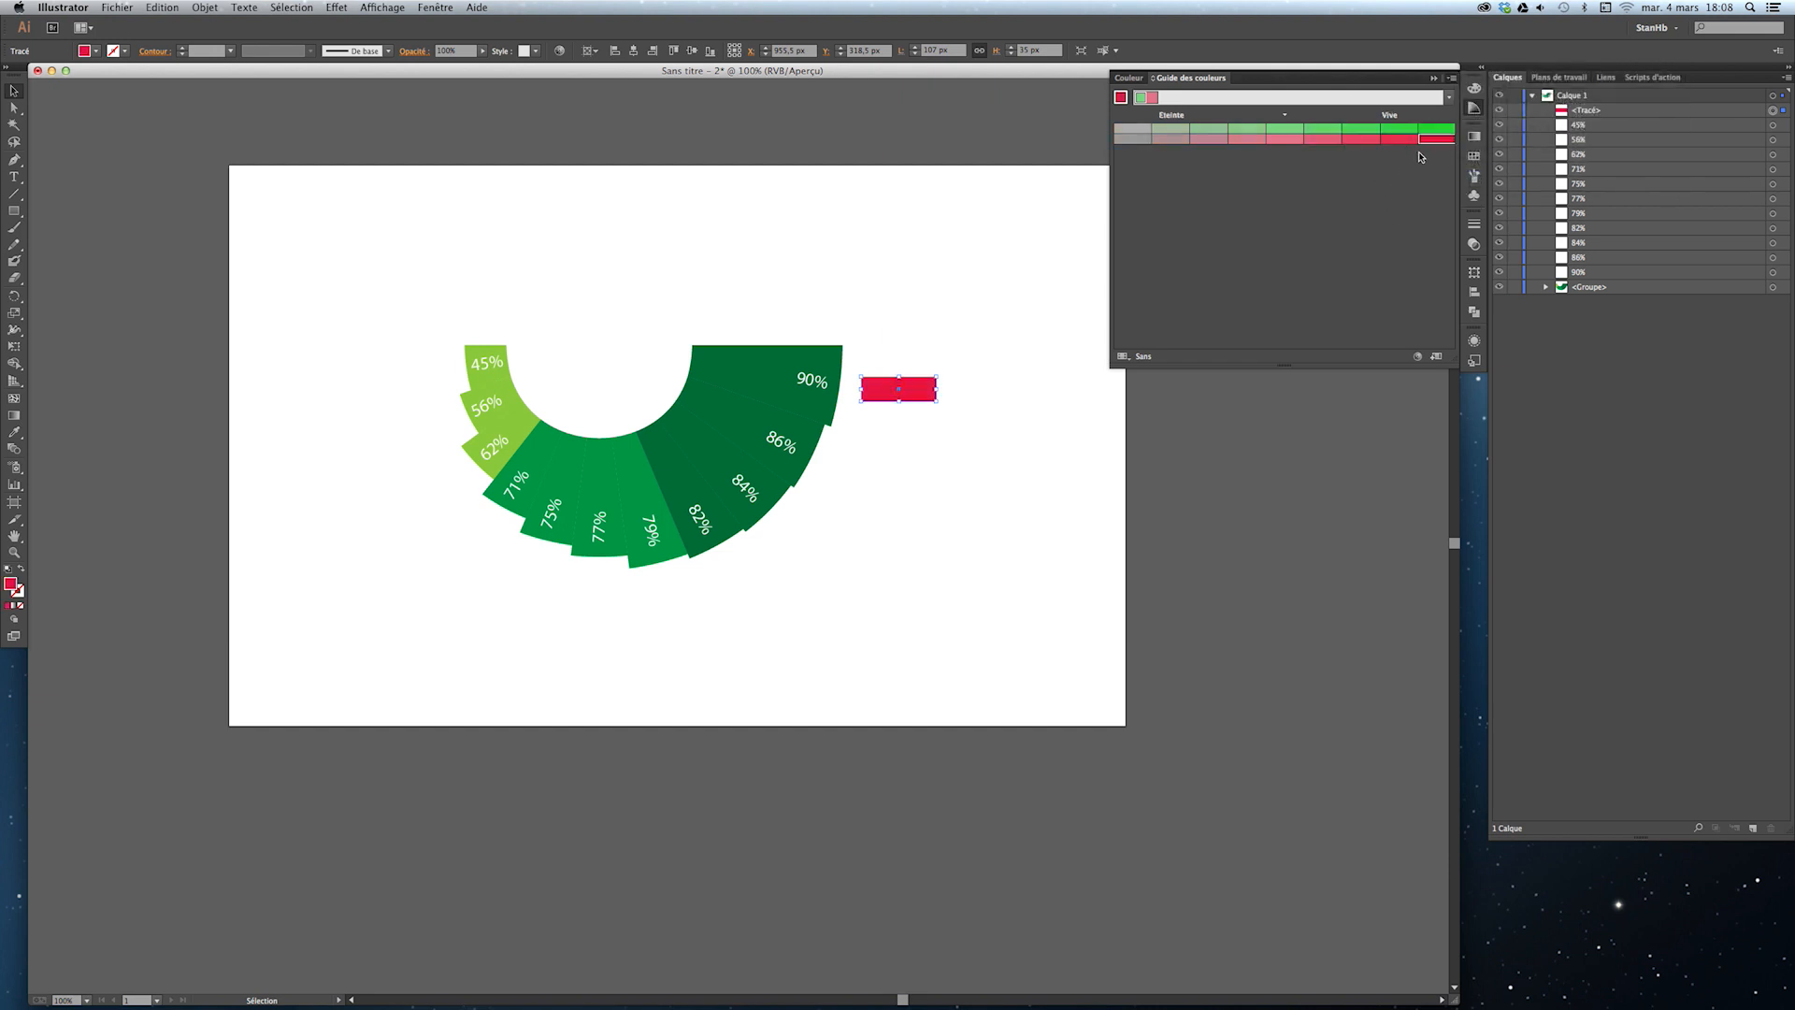
left_click(1360, 140)
left_click(1314, 140)
left_click(1298, 142)
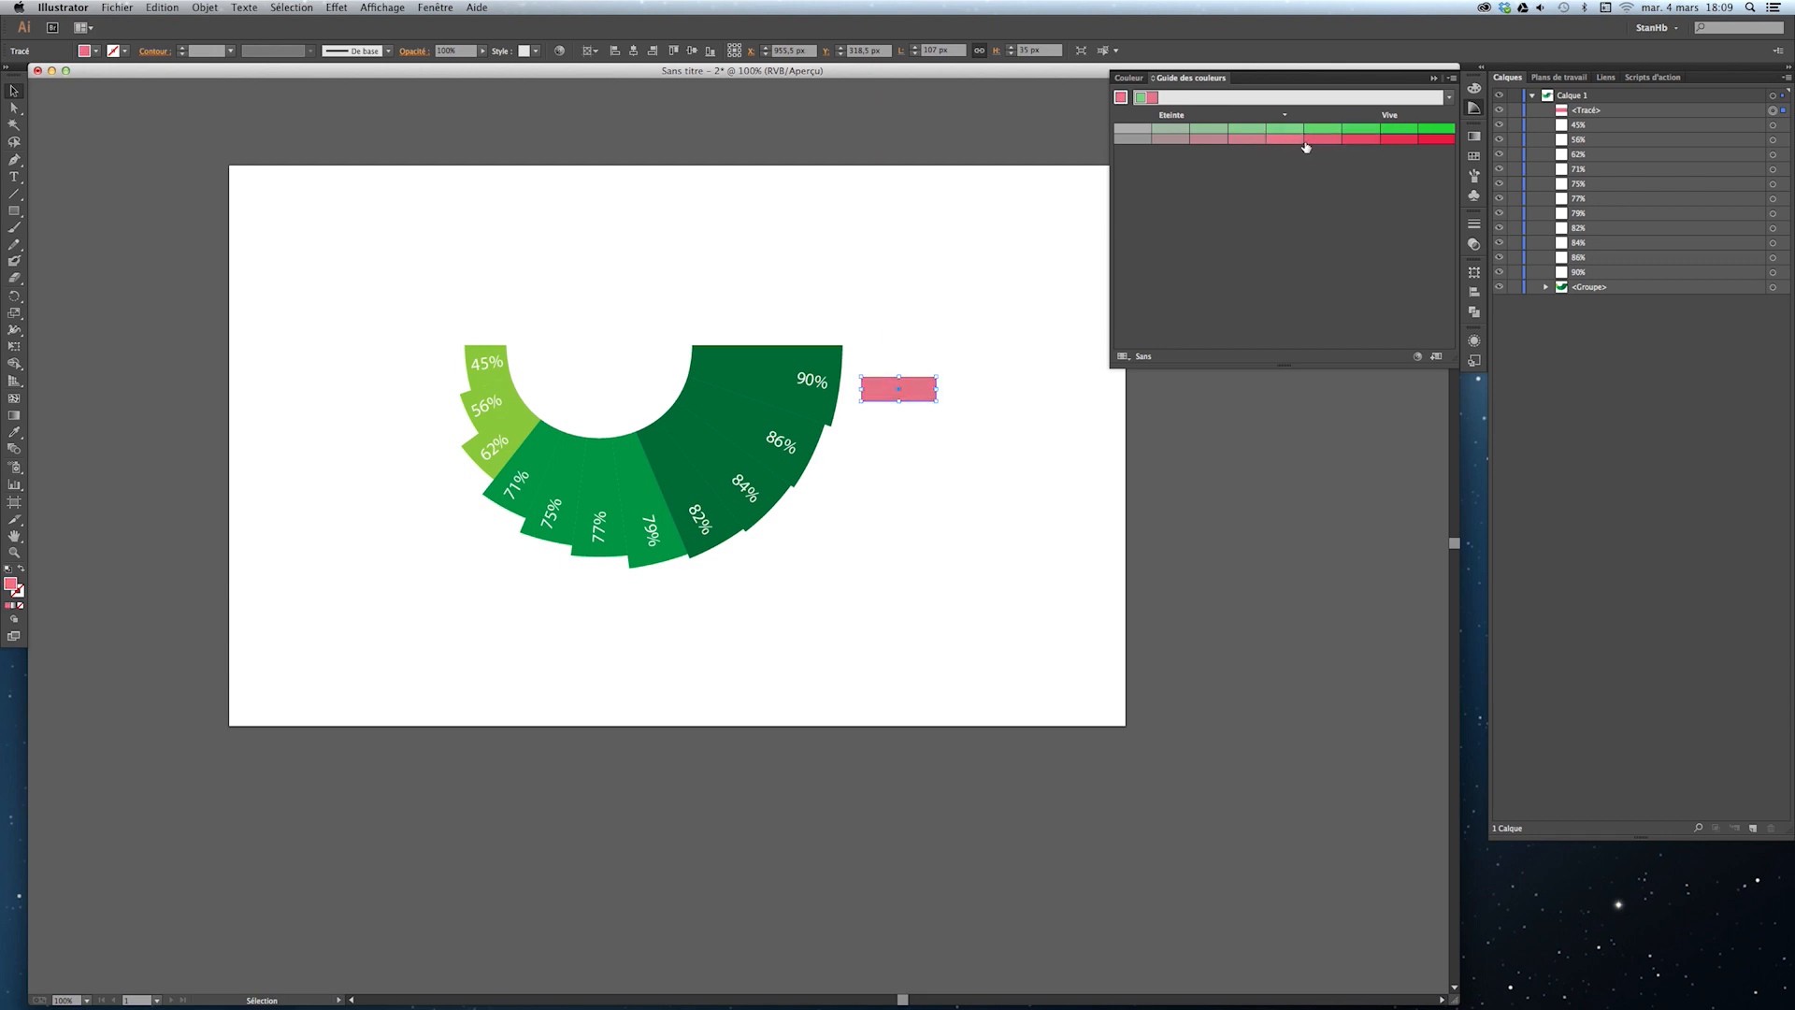
Display the Teintes/Ombres variations and try a darker rose shade as the rectangle's fill.
left_click(1452, 78)
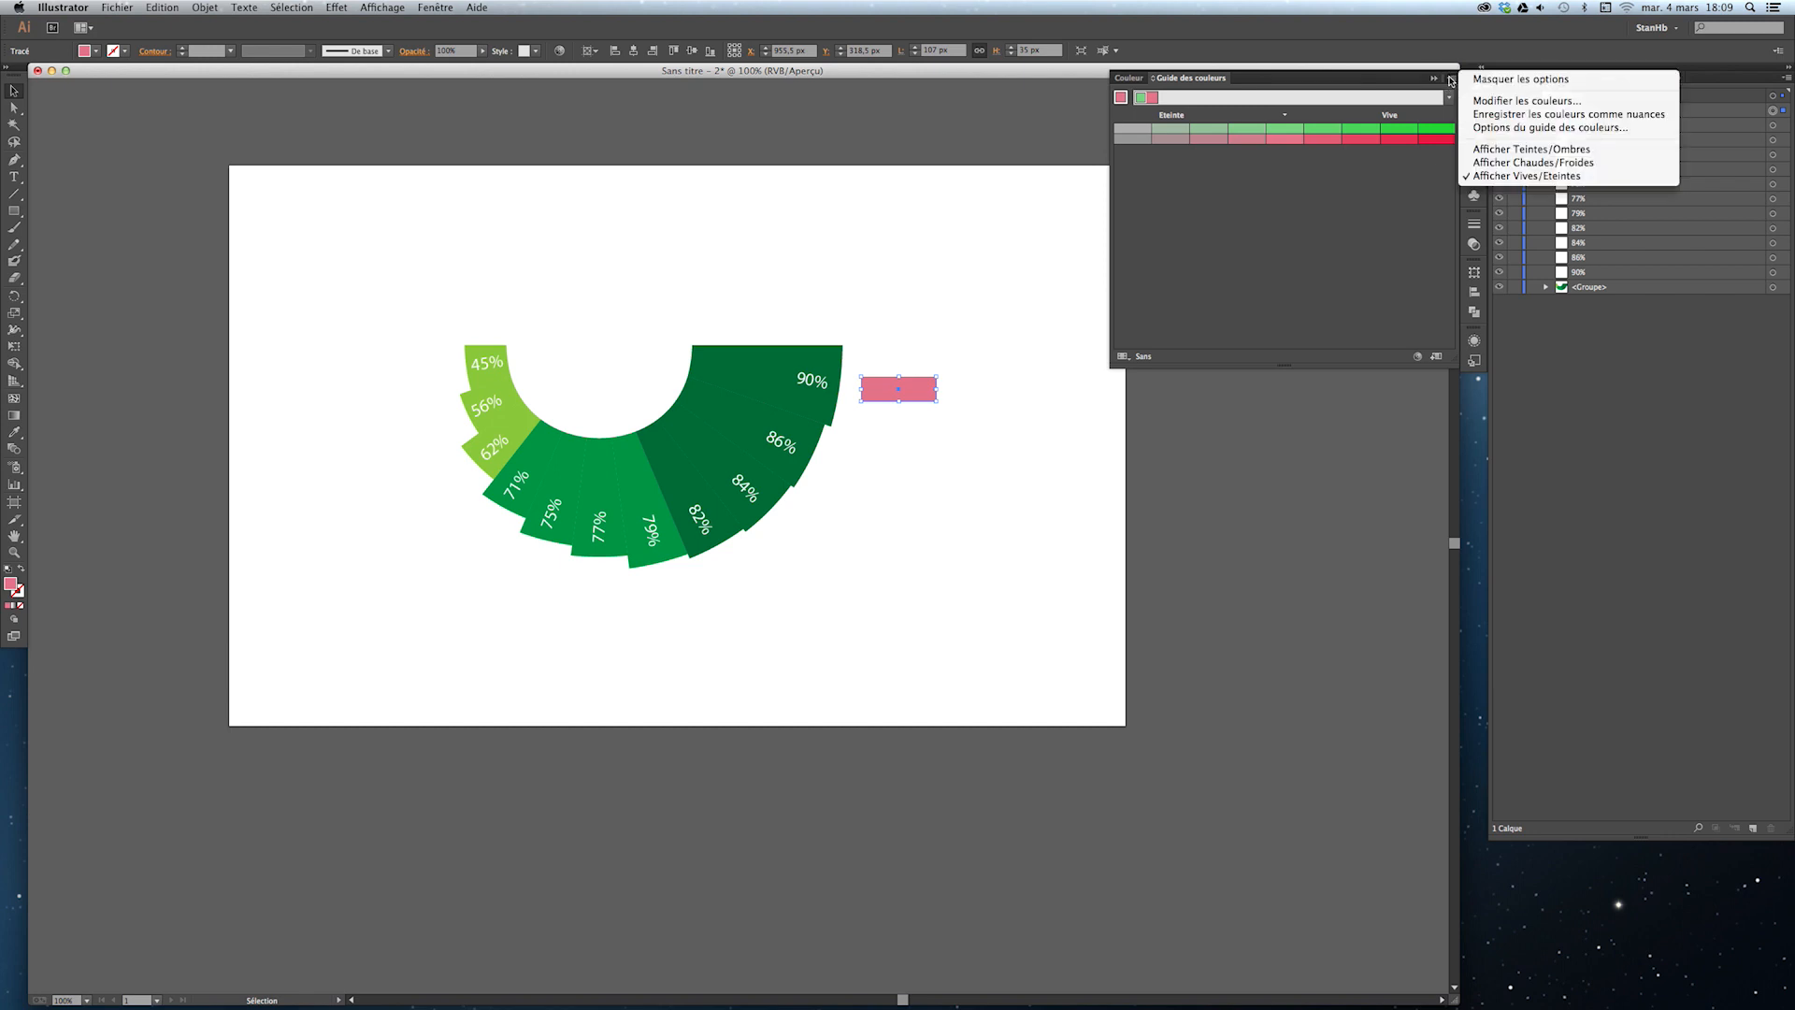
left_click(1493, 152)
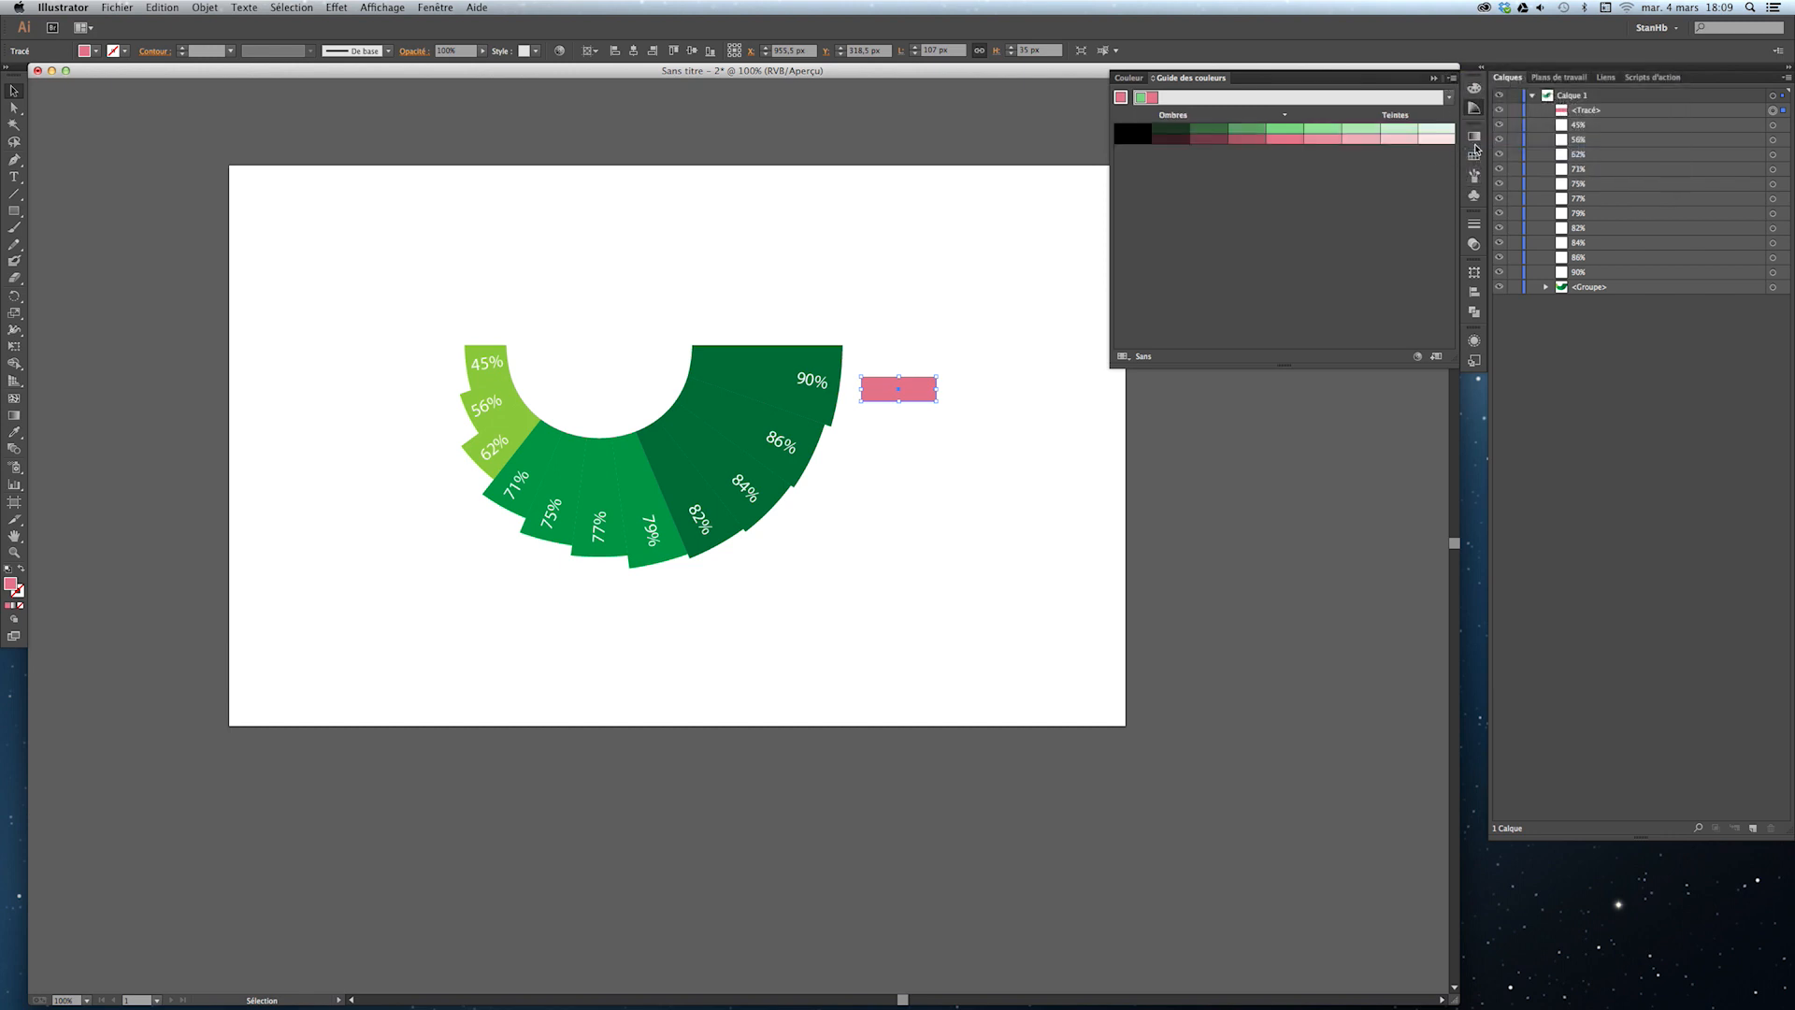
left_click(1242, 141)
left_click(1244, 142)
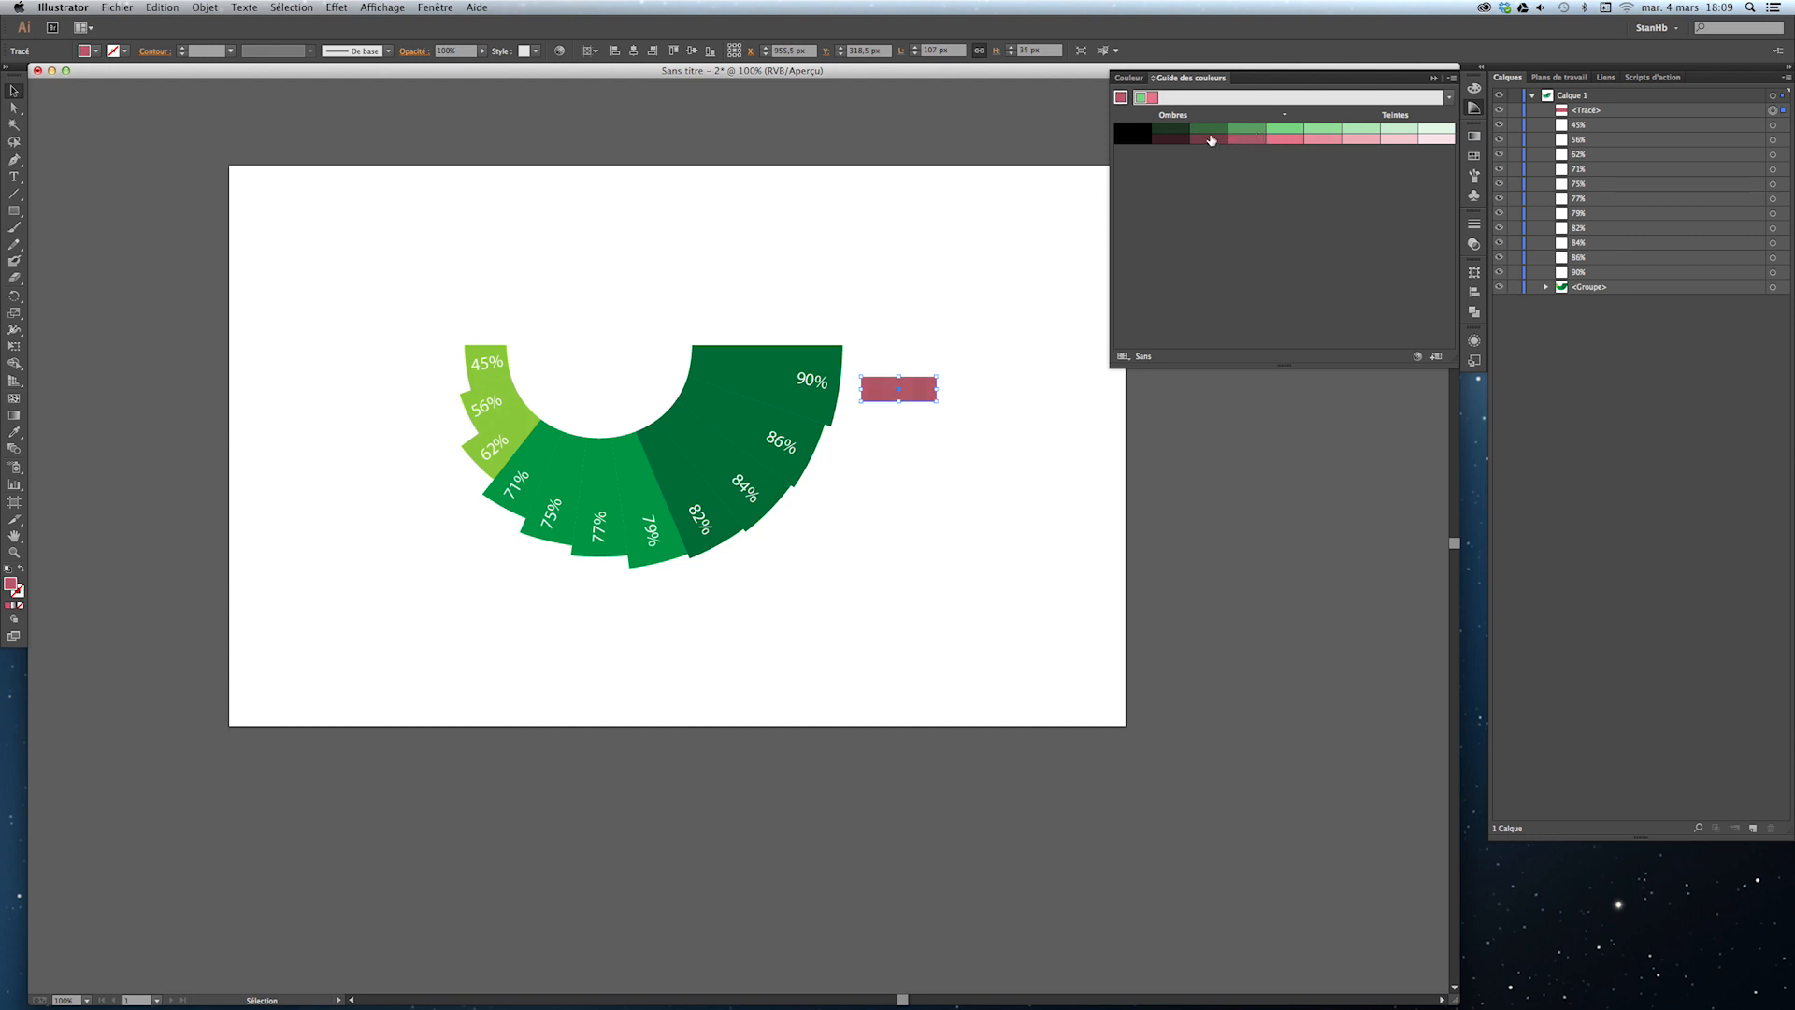
Fill the rectangle with a cool purple from the Chaudes/Froides variations and move it slightly away from the arc.
left_click(1452, 78)
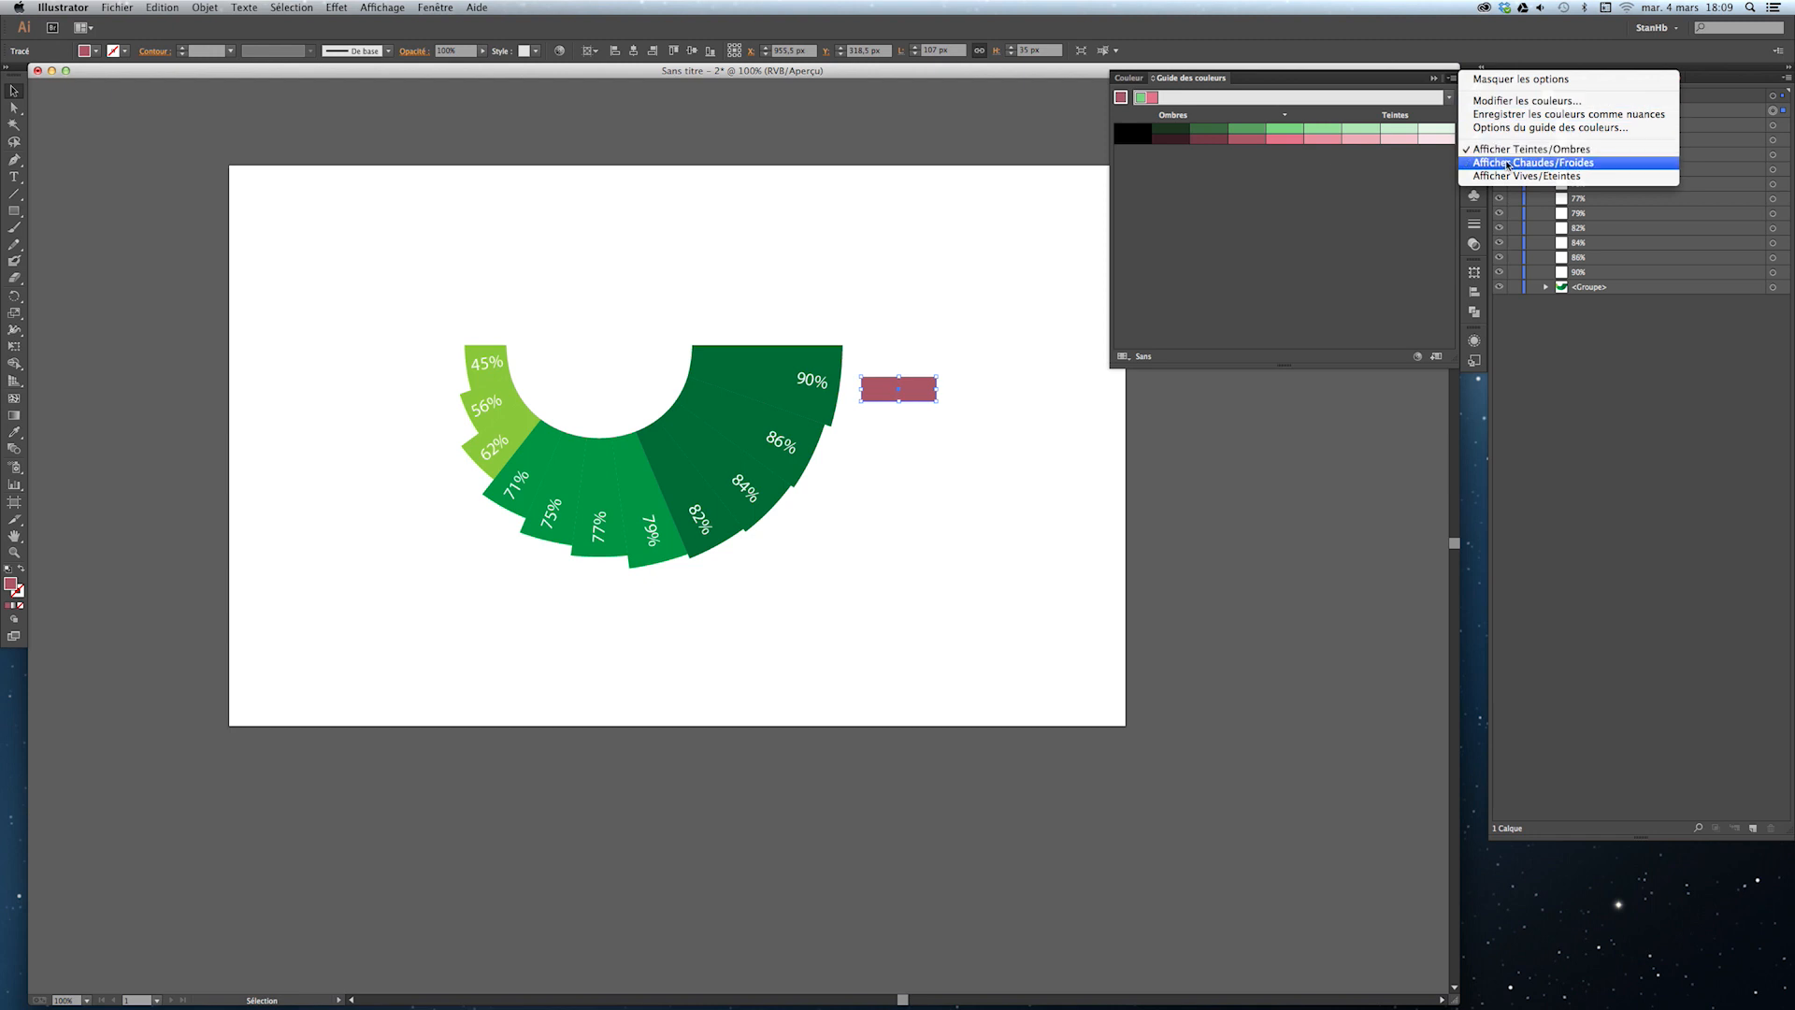
left_click(1505, 162)
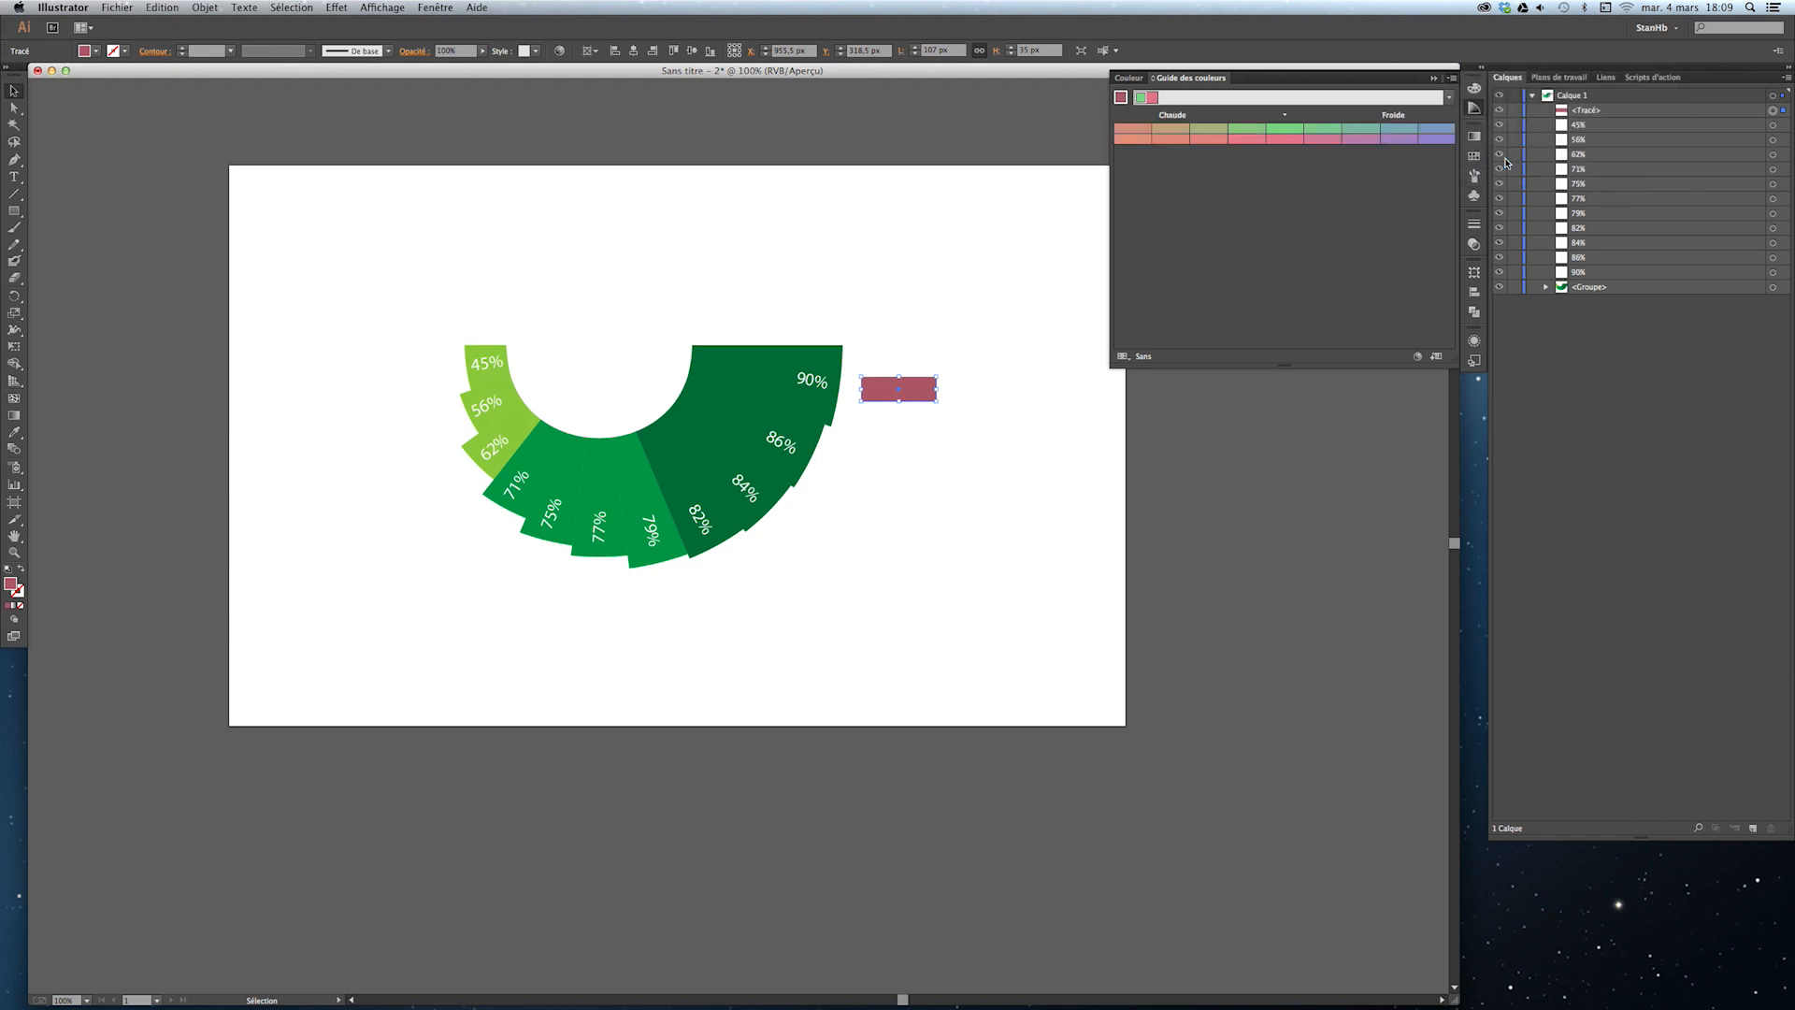
left_click(1397, 139)
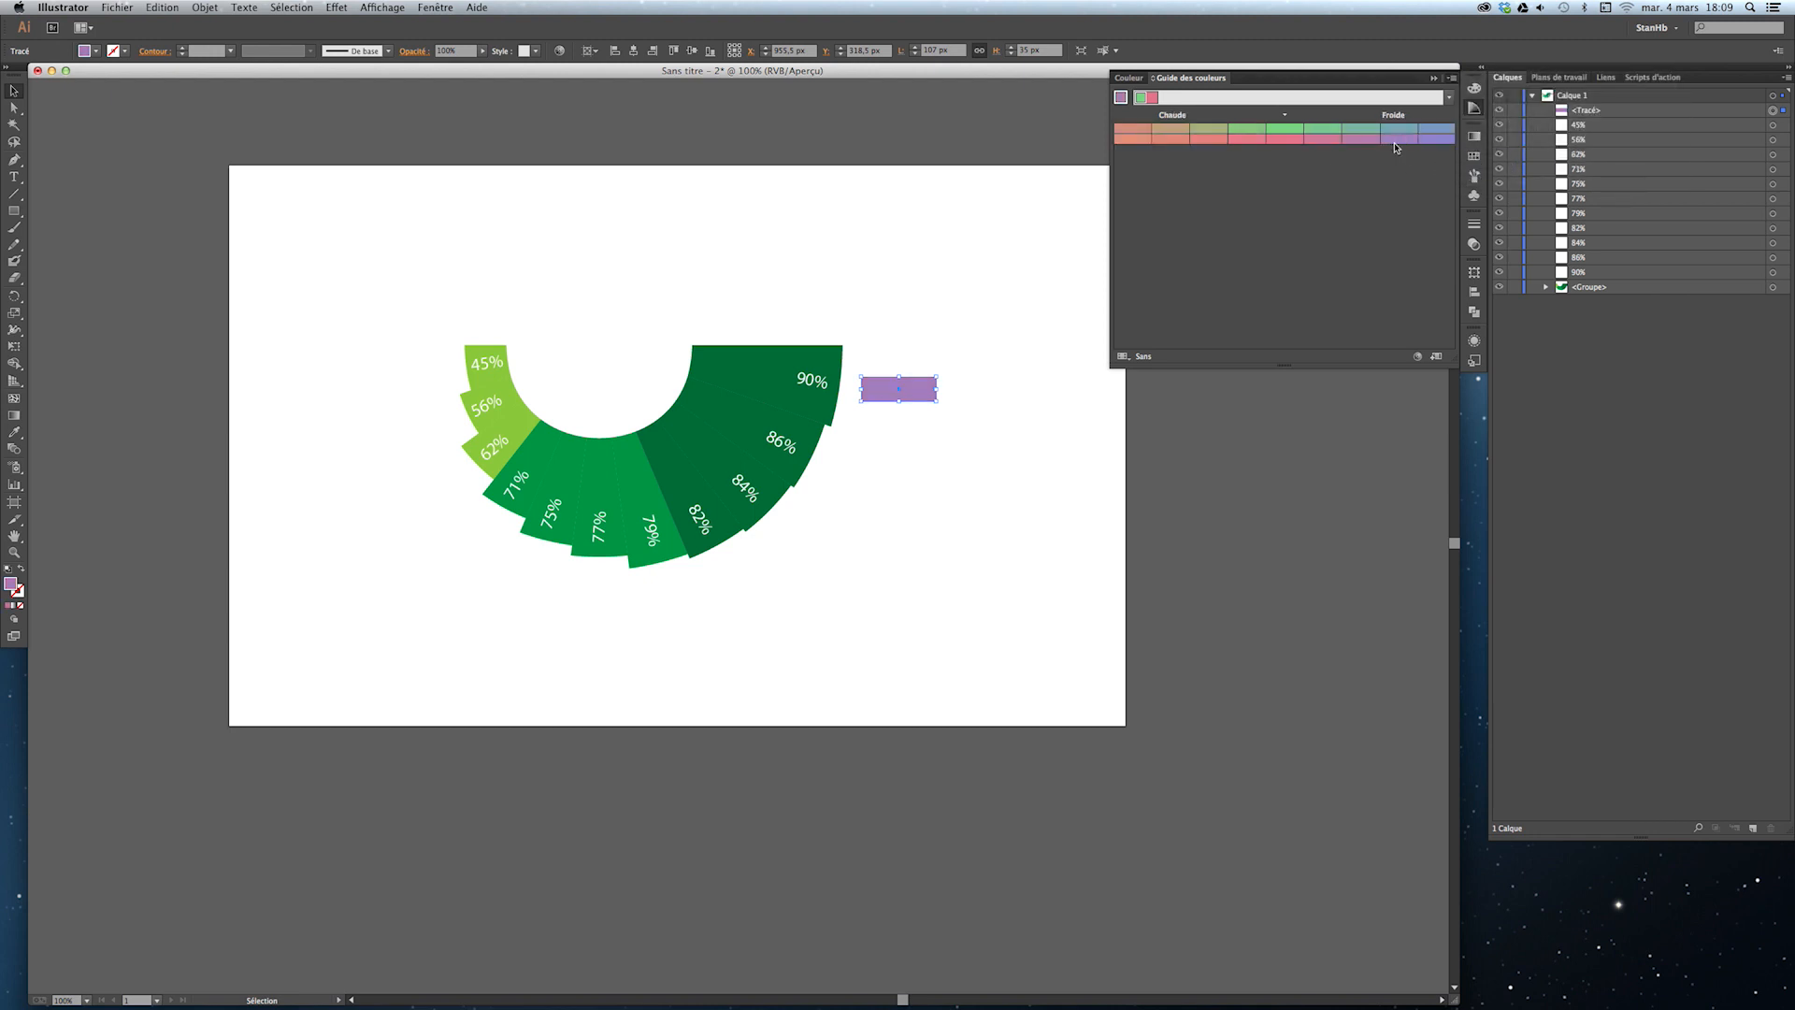
left_click(1434, 77)
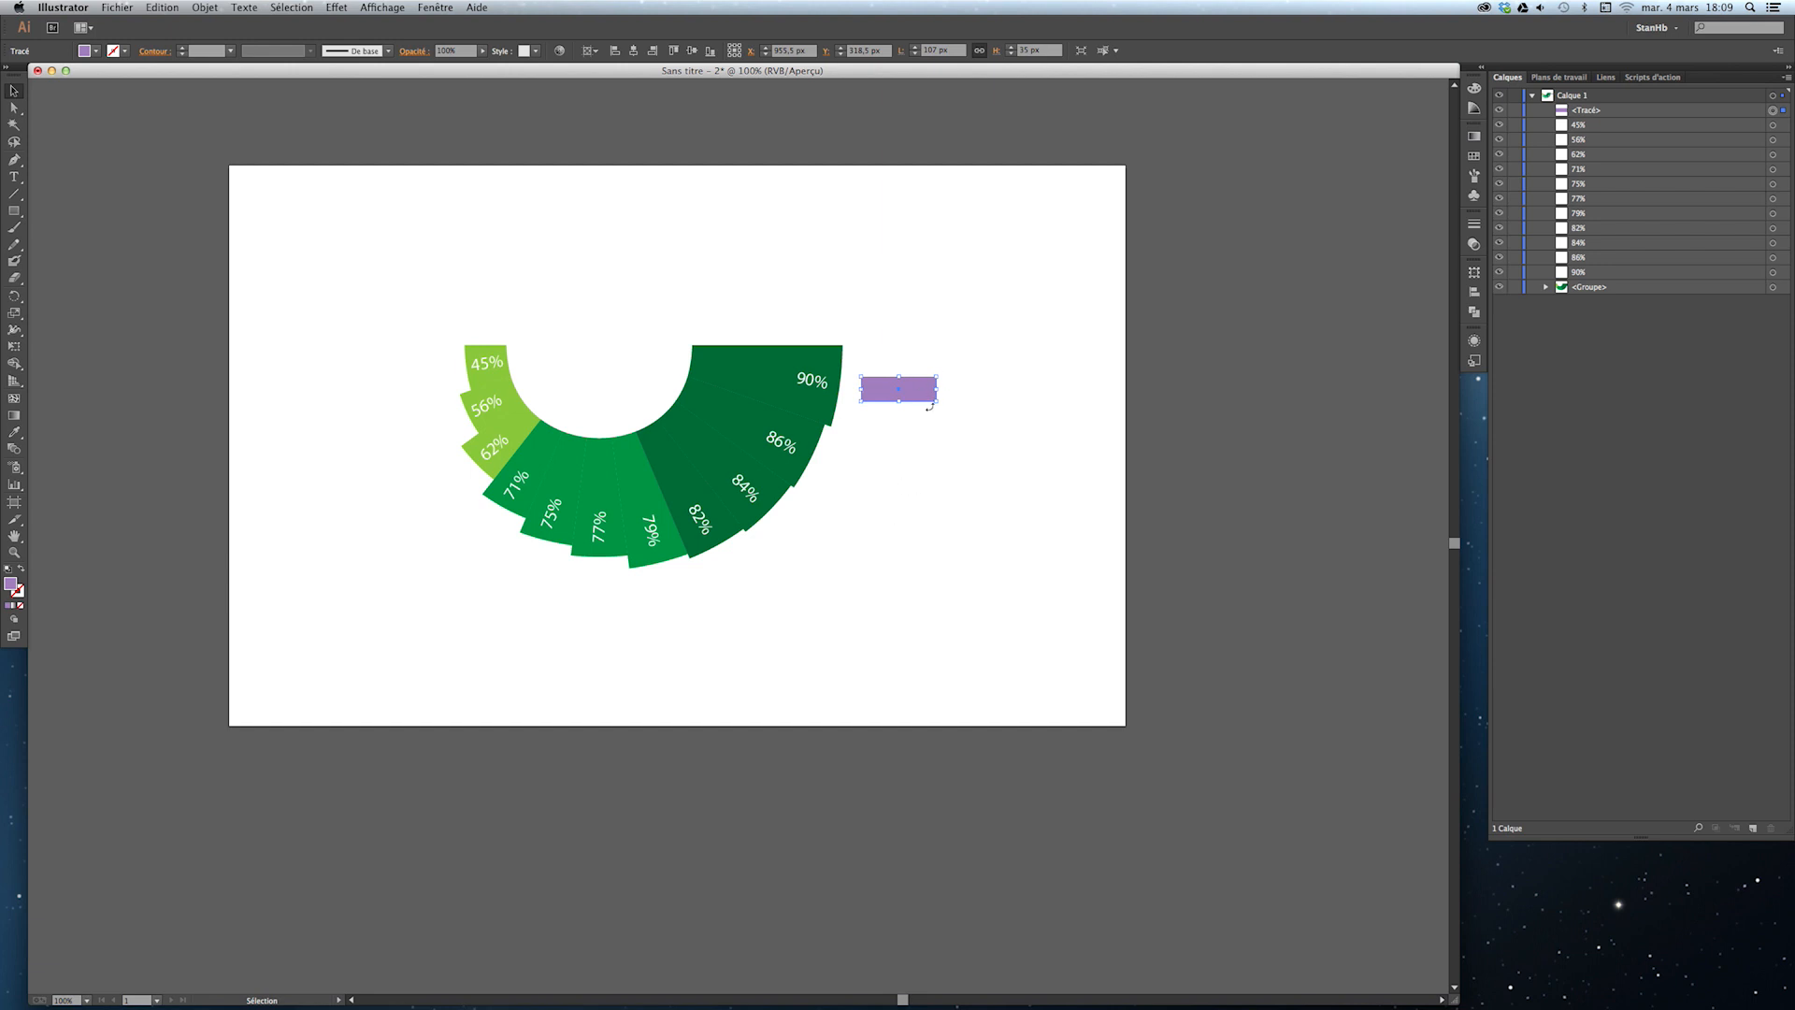
left_click_drag(924, 393, 942, 394)
Try a three-pointed star with radii of 50 px and 25 px below the purple rectangle, and undo it.
key("z")
left_click_drag(1037, 285, 533, 561)
left_click_drag(1040, 457, 964, 415)
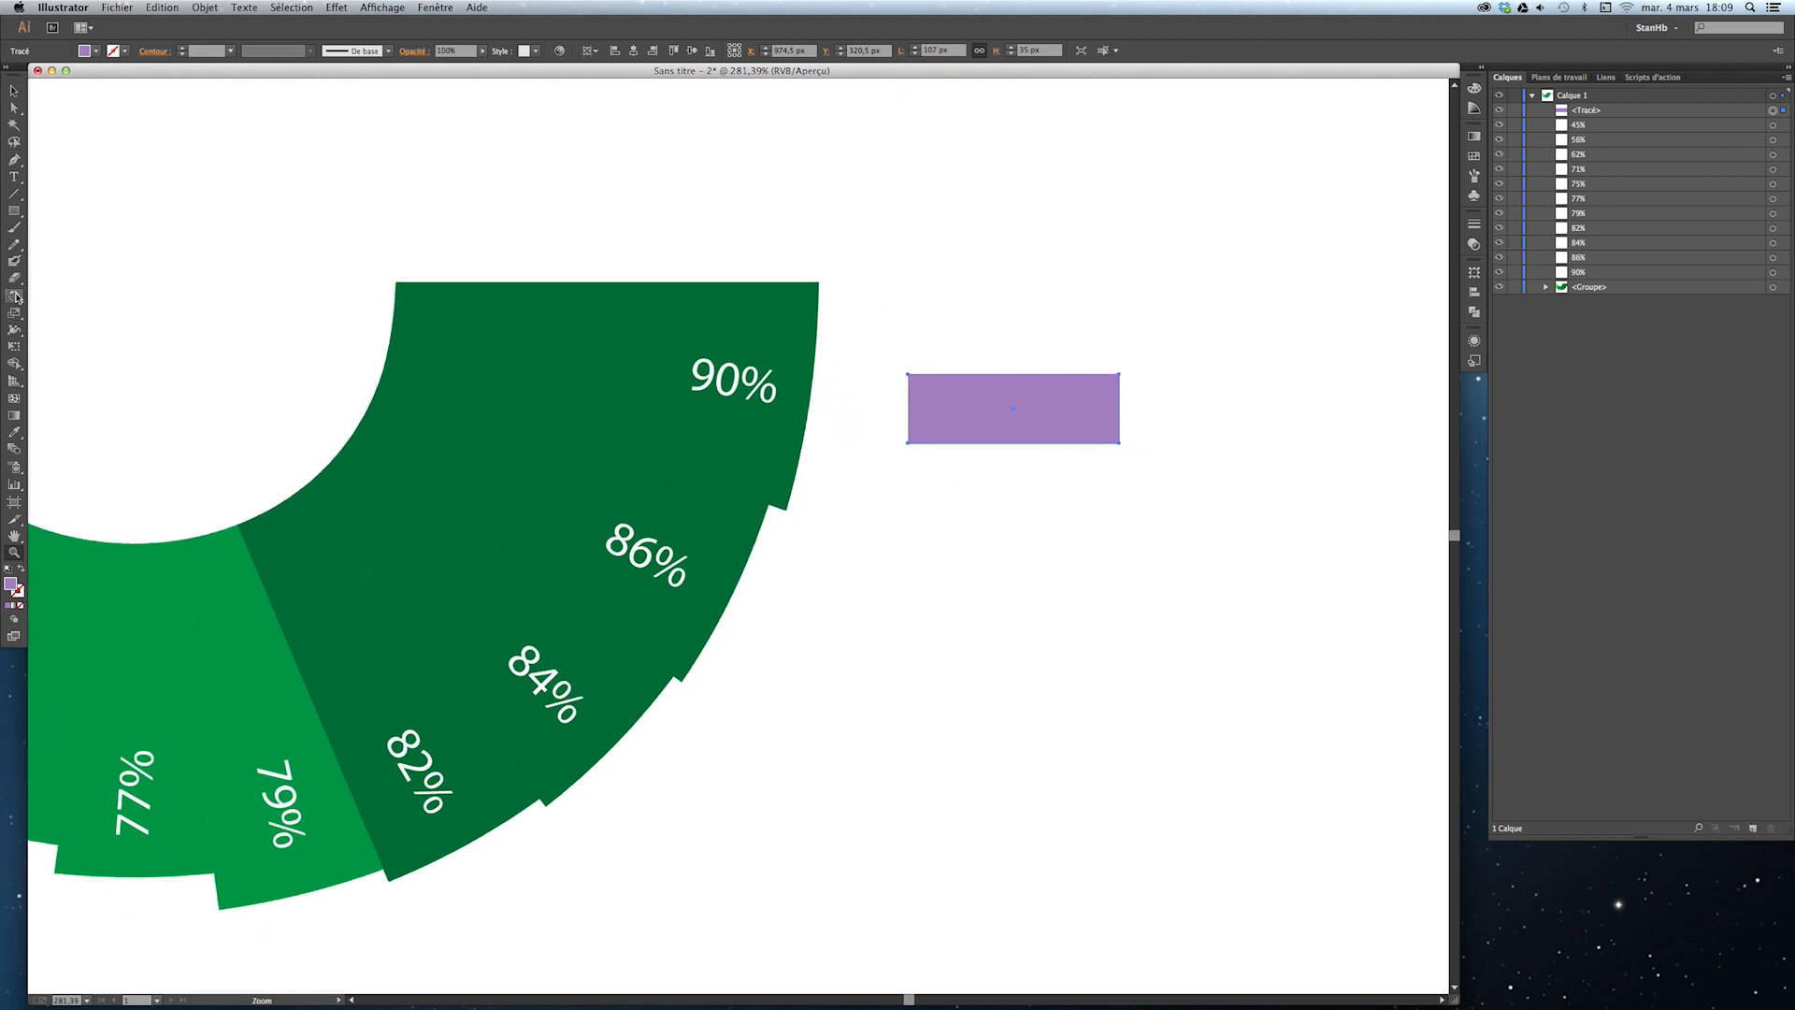
left_click_drag(14, 210, 53, 279)
left_click(974, 575)
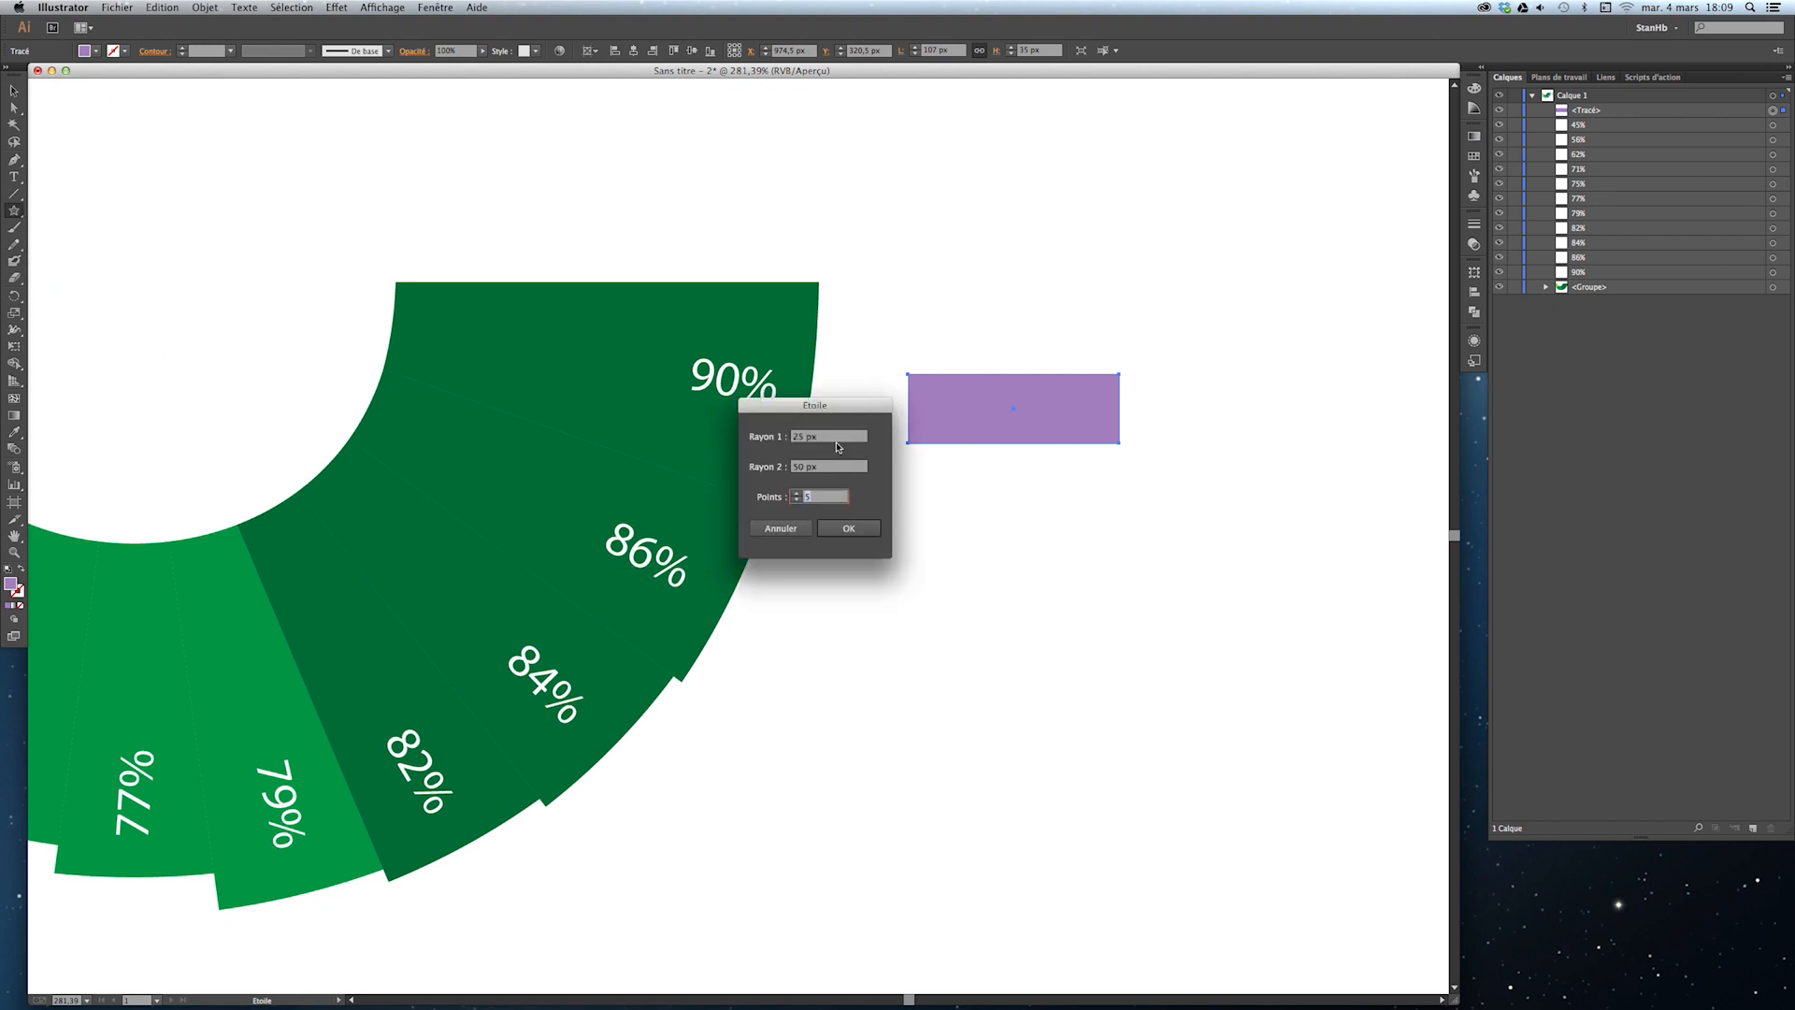
left_click(797, 501)
double_click(791, 437)
type("50")
key("Tab")
type("25")
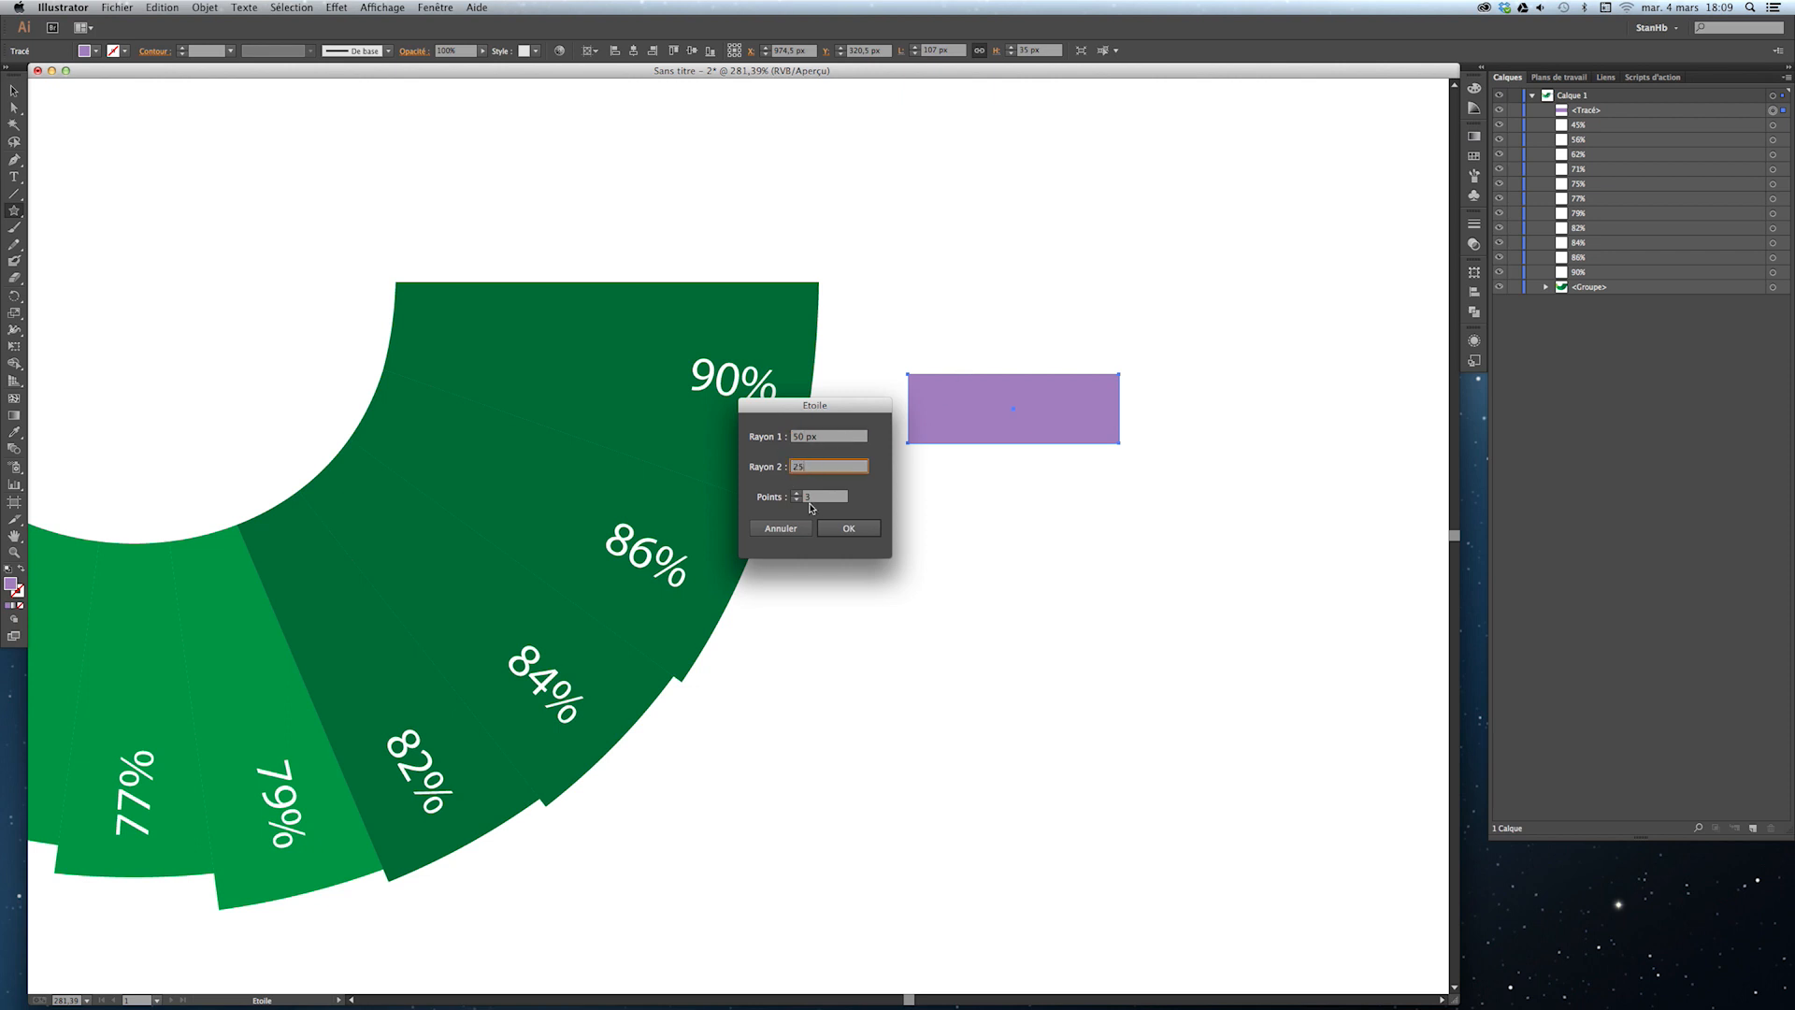
left_click_drag(797, 412, 731, 389)
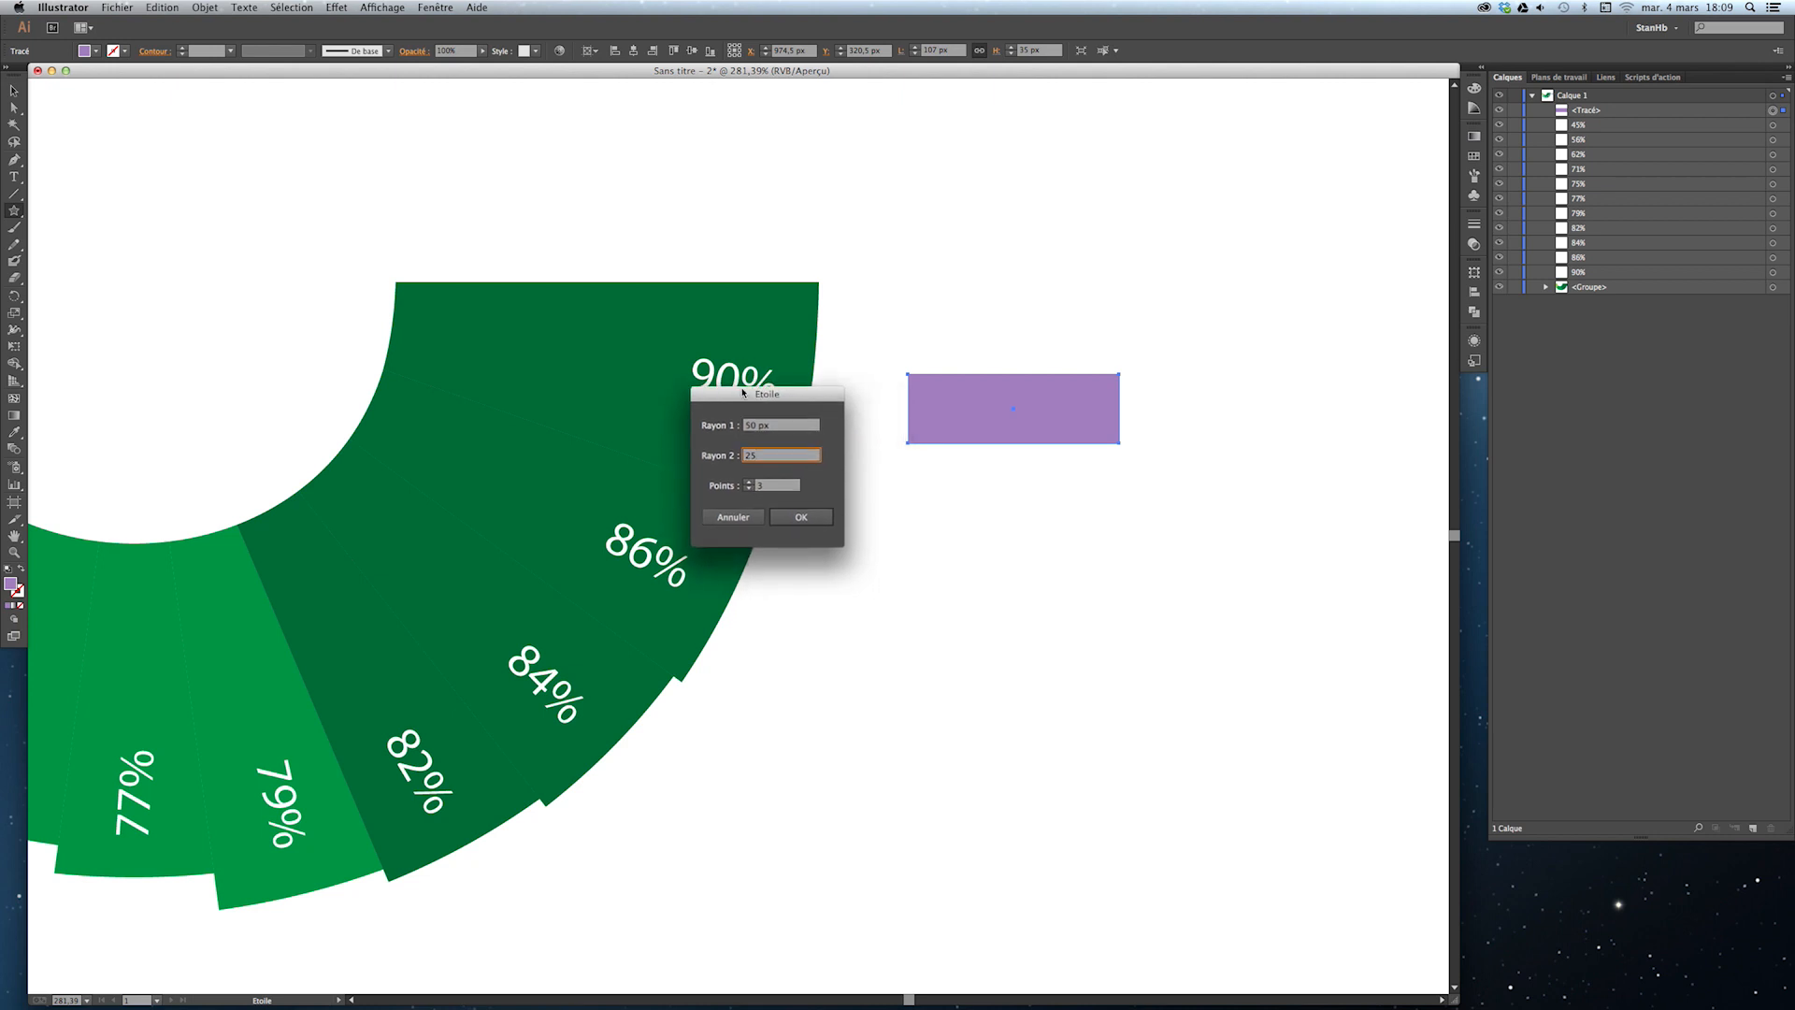
left_click(785, 507)
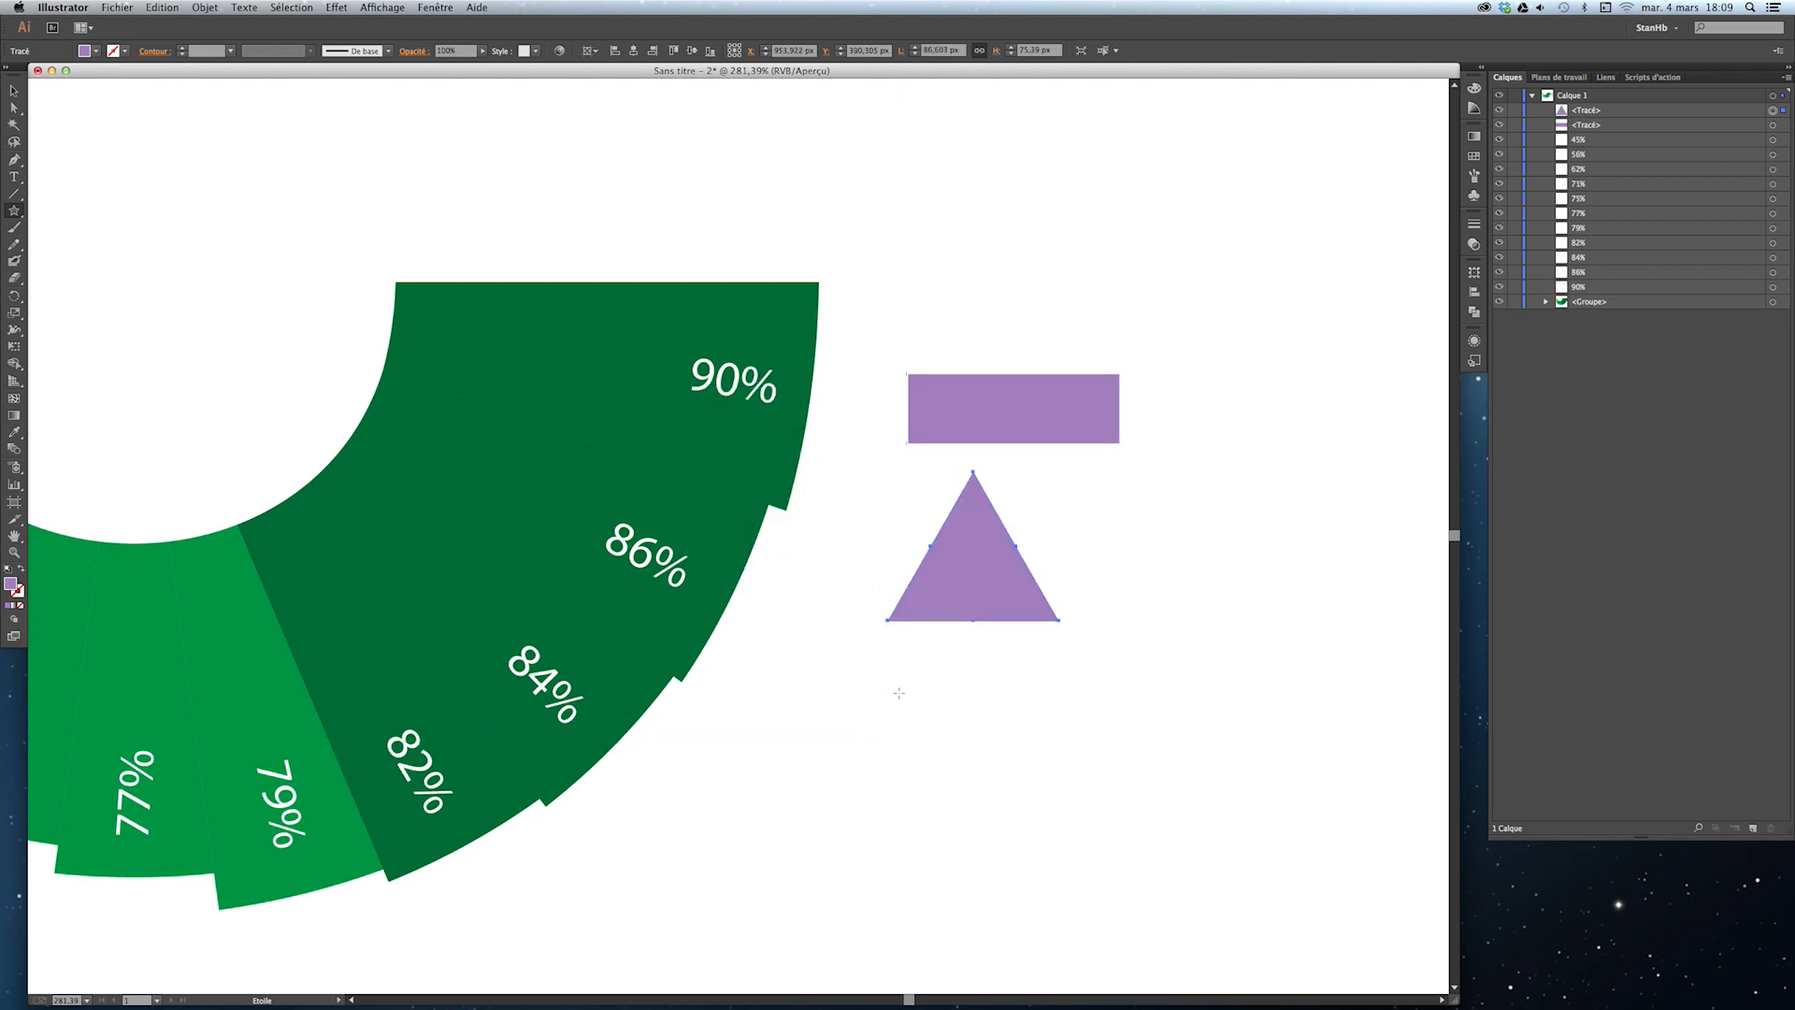
key("super+z")
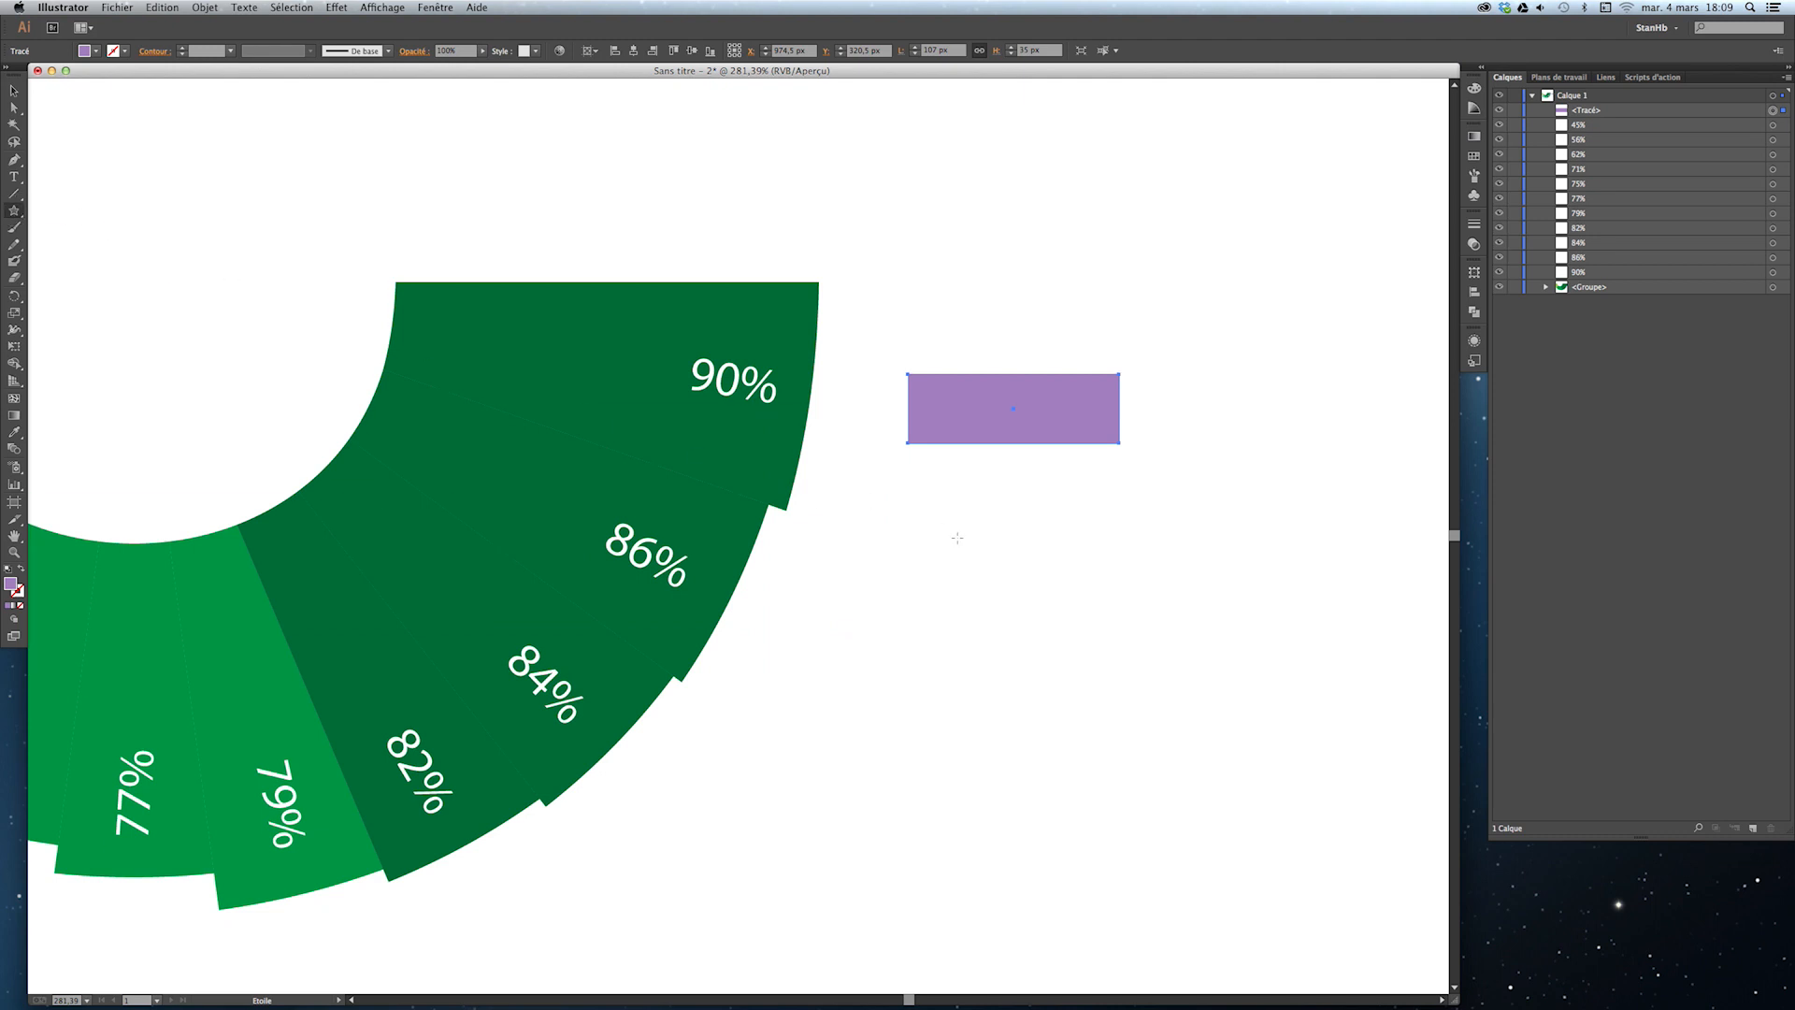
Try a three-pointed star with radii of 50 px and 20 px and a tiny freehand one, undoing both.
left_click(978, 579)
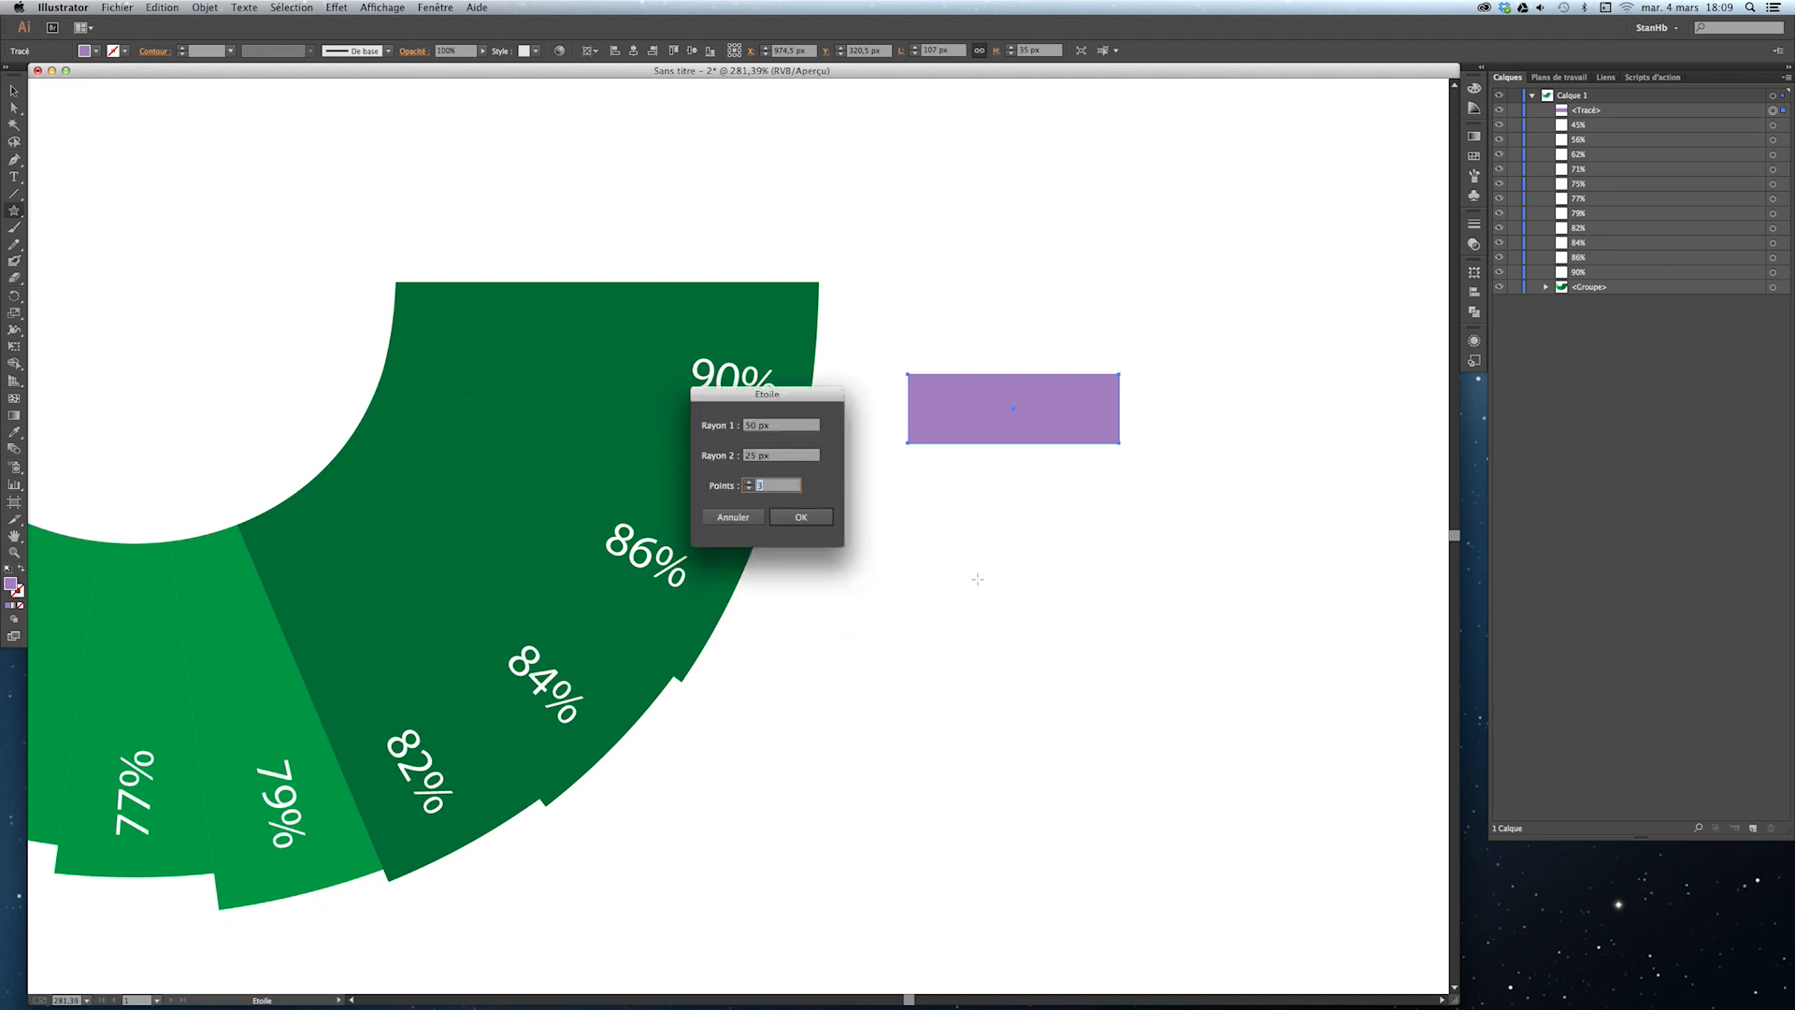
left_click_drag(809, 400, 850, 314)
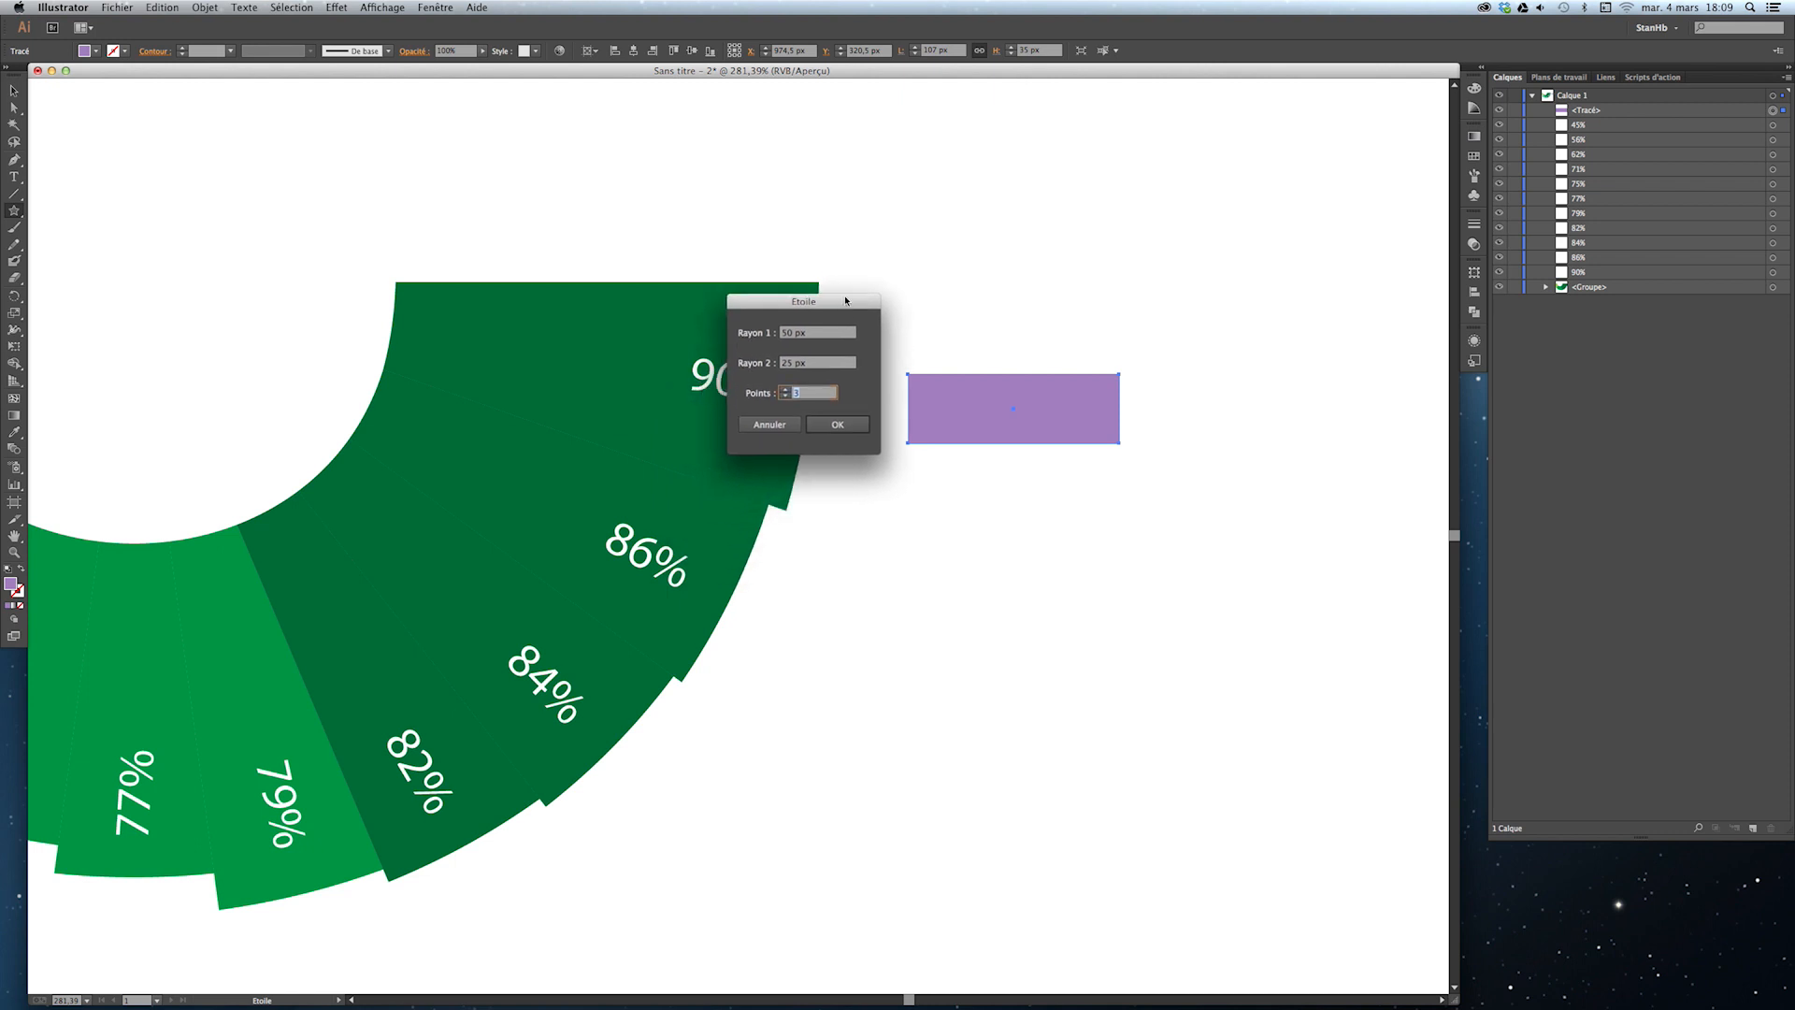
double_click(794, 364)
type("20")
left_click(855, 425)
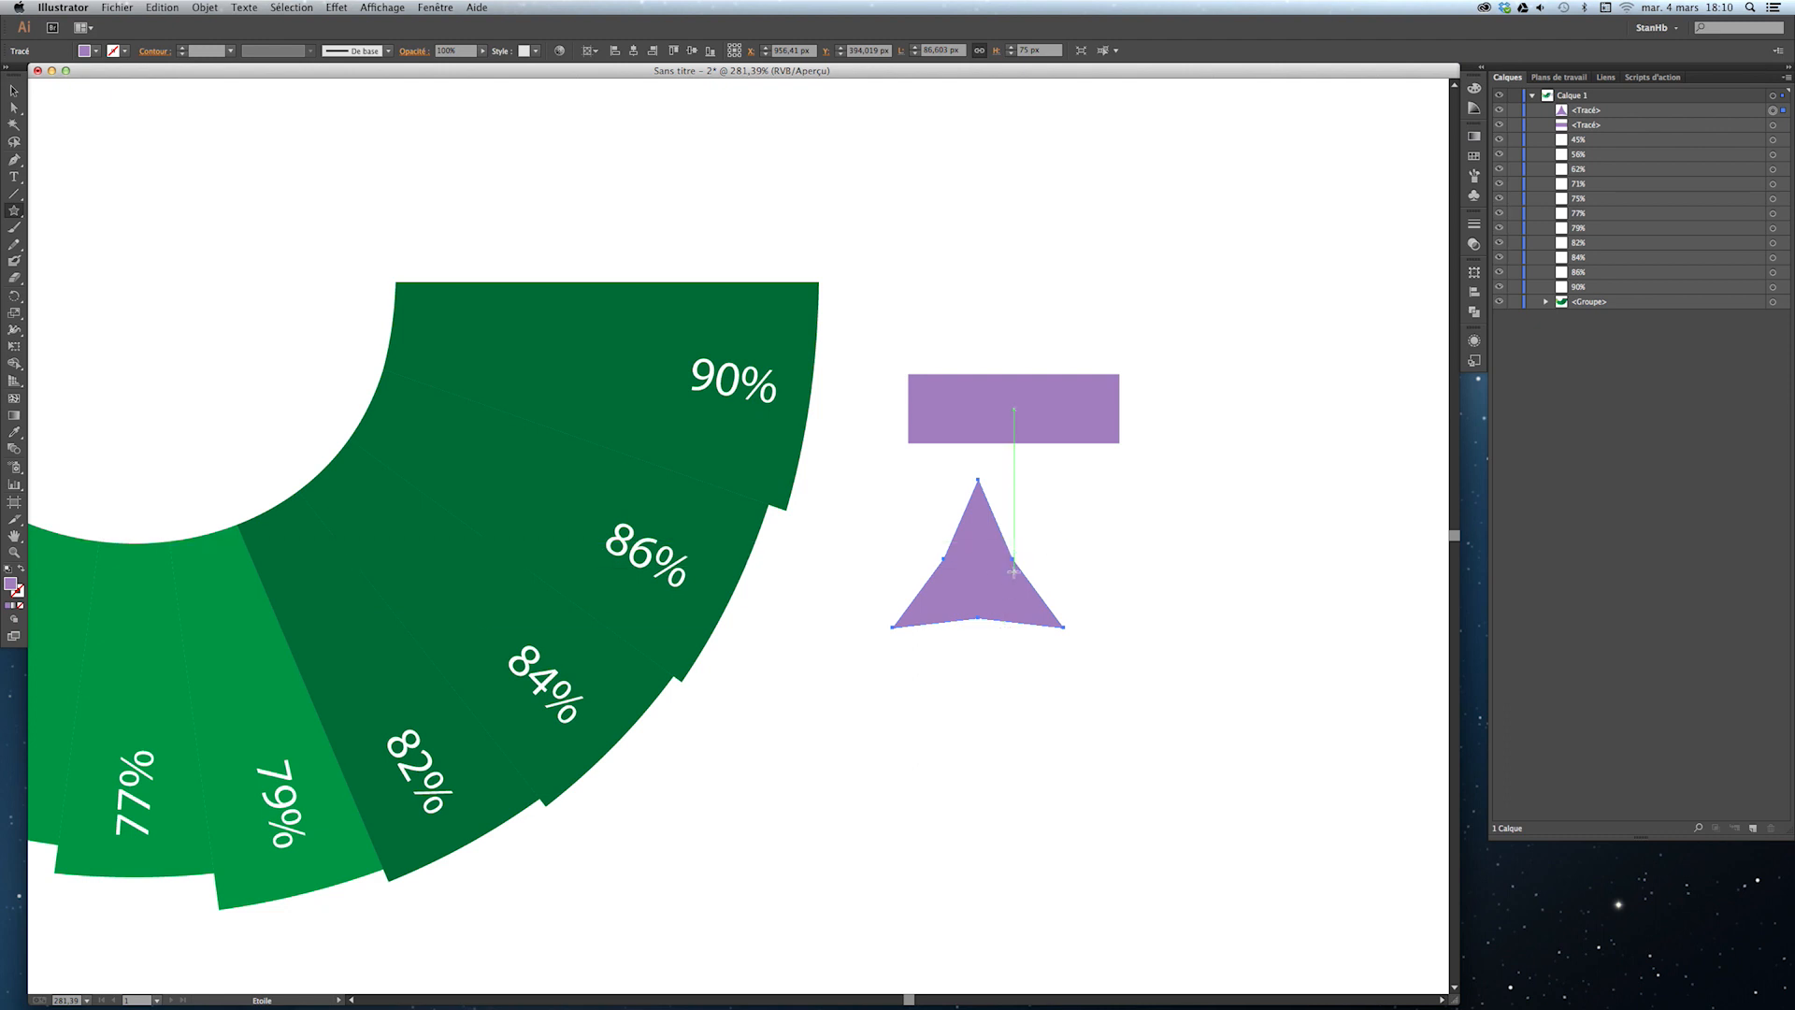
key("super+z")
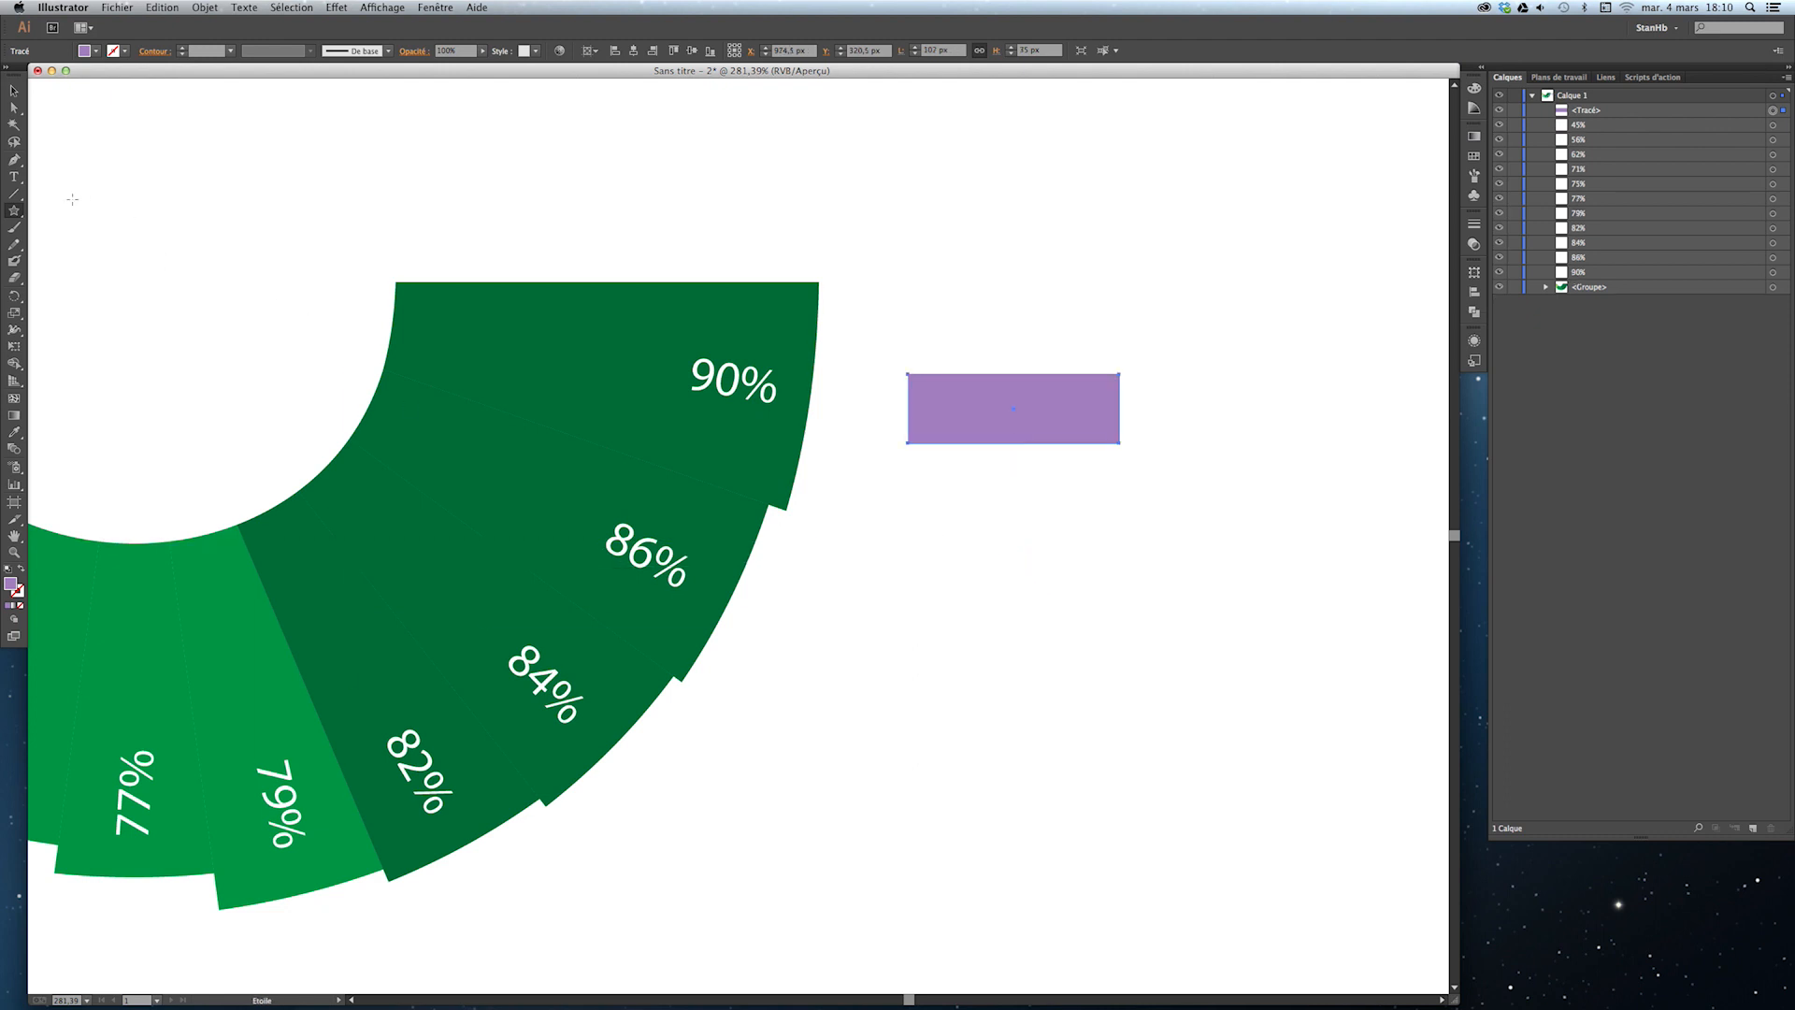
left_click_drag(1069, 553, 1084, 557)
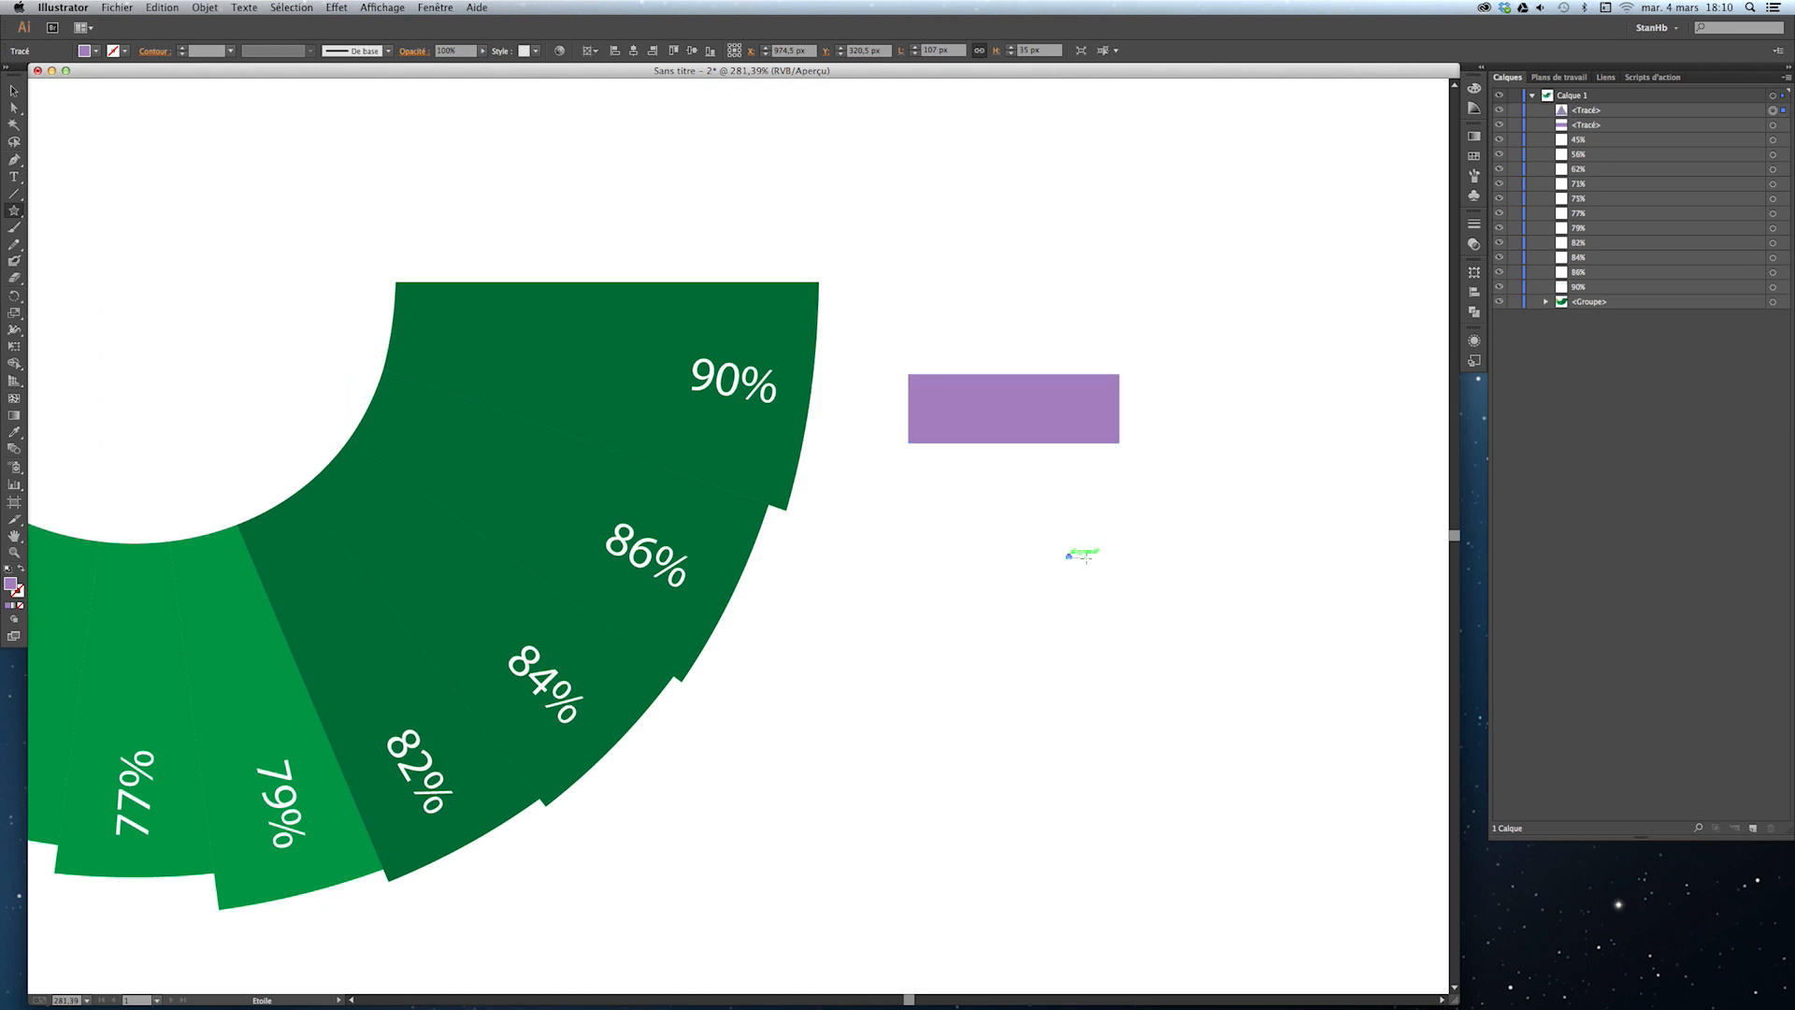
key("super+z")
Create a triangle below the rectangle as a three-pointed star with radii of 40 px and 20 px.
left_click(1026, 584)
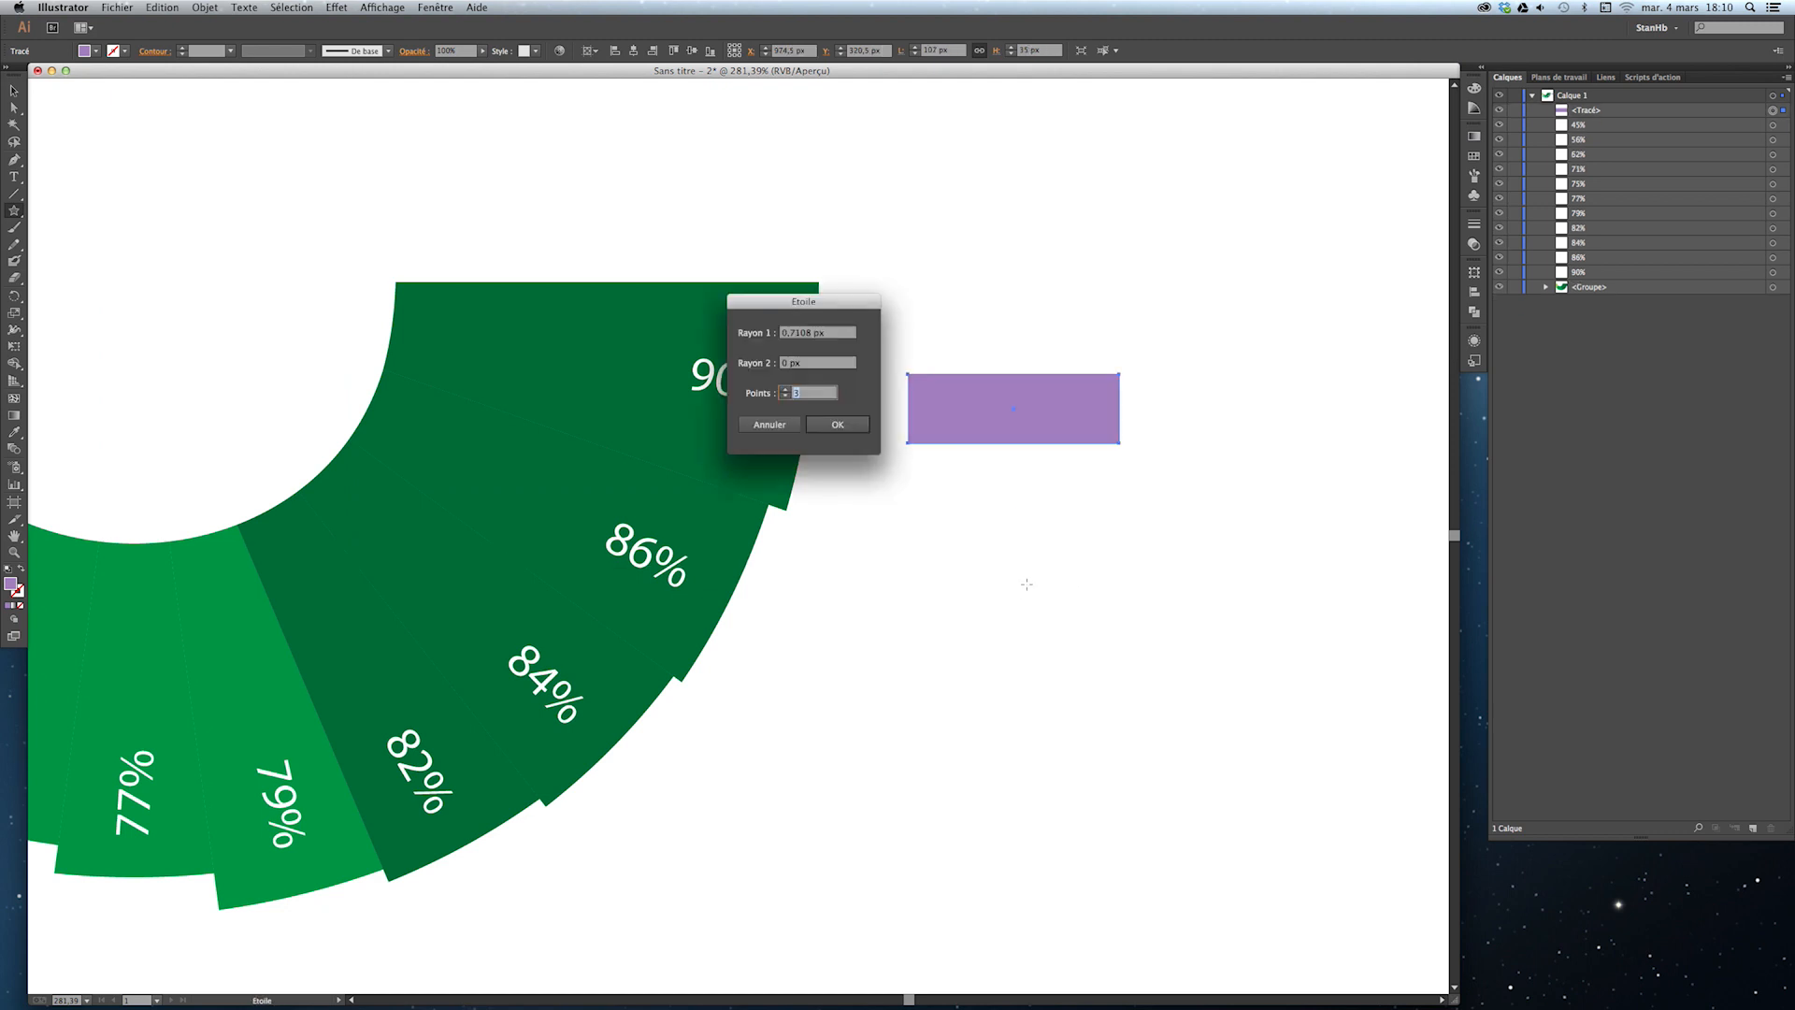
left_click_drag(813, 334, 767, 333)
type("40")
key("Tab")
type("20")
left_click(837, 424)
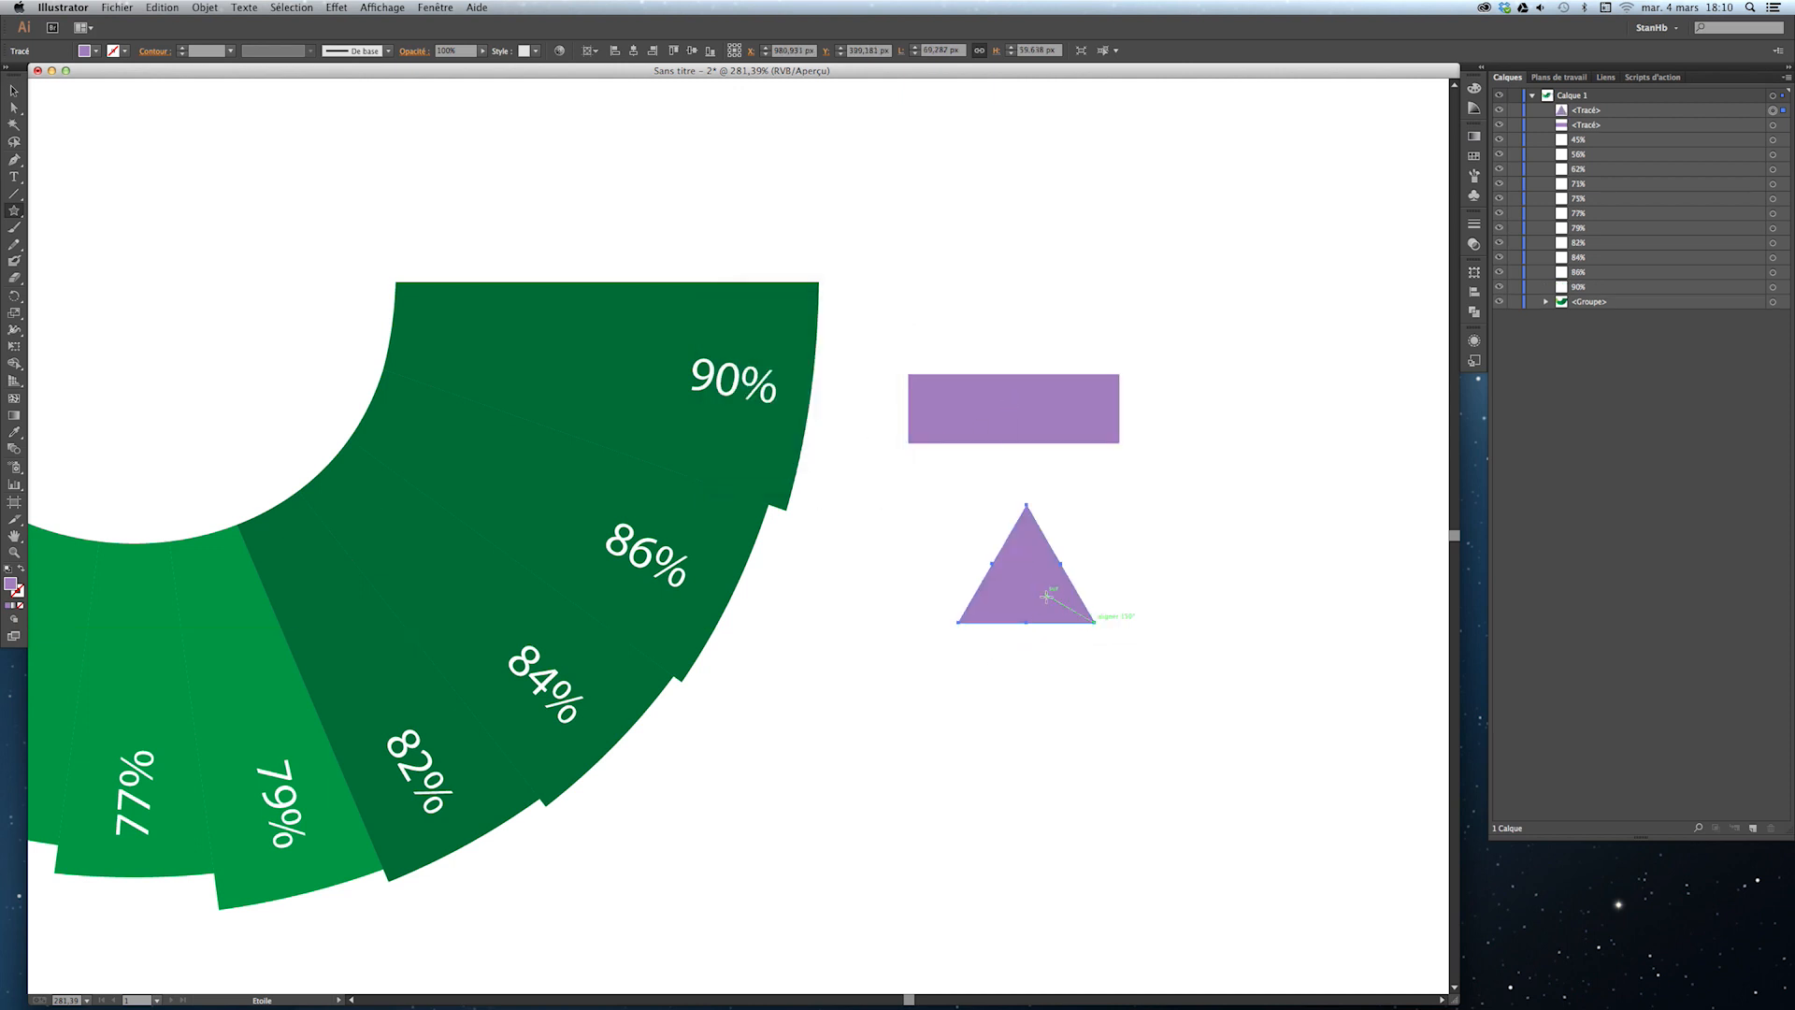
Place the triangle against the rectangle's left edge, pointing left, and scale it down to about 21.5 × 24.9 px.
key("v")
left_click_drag(1100, 631, 860, 450)
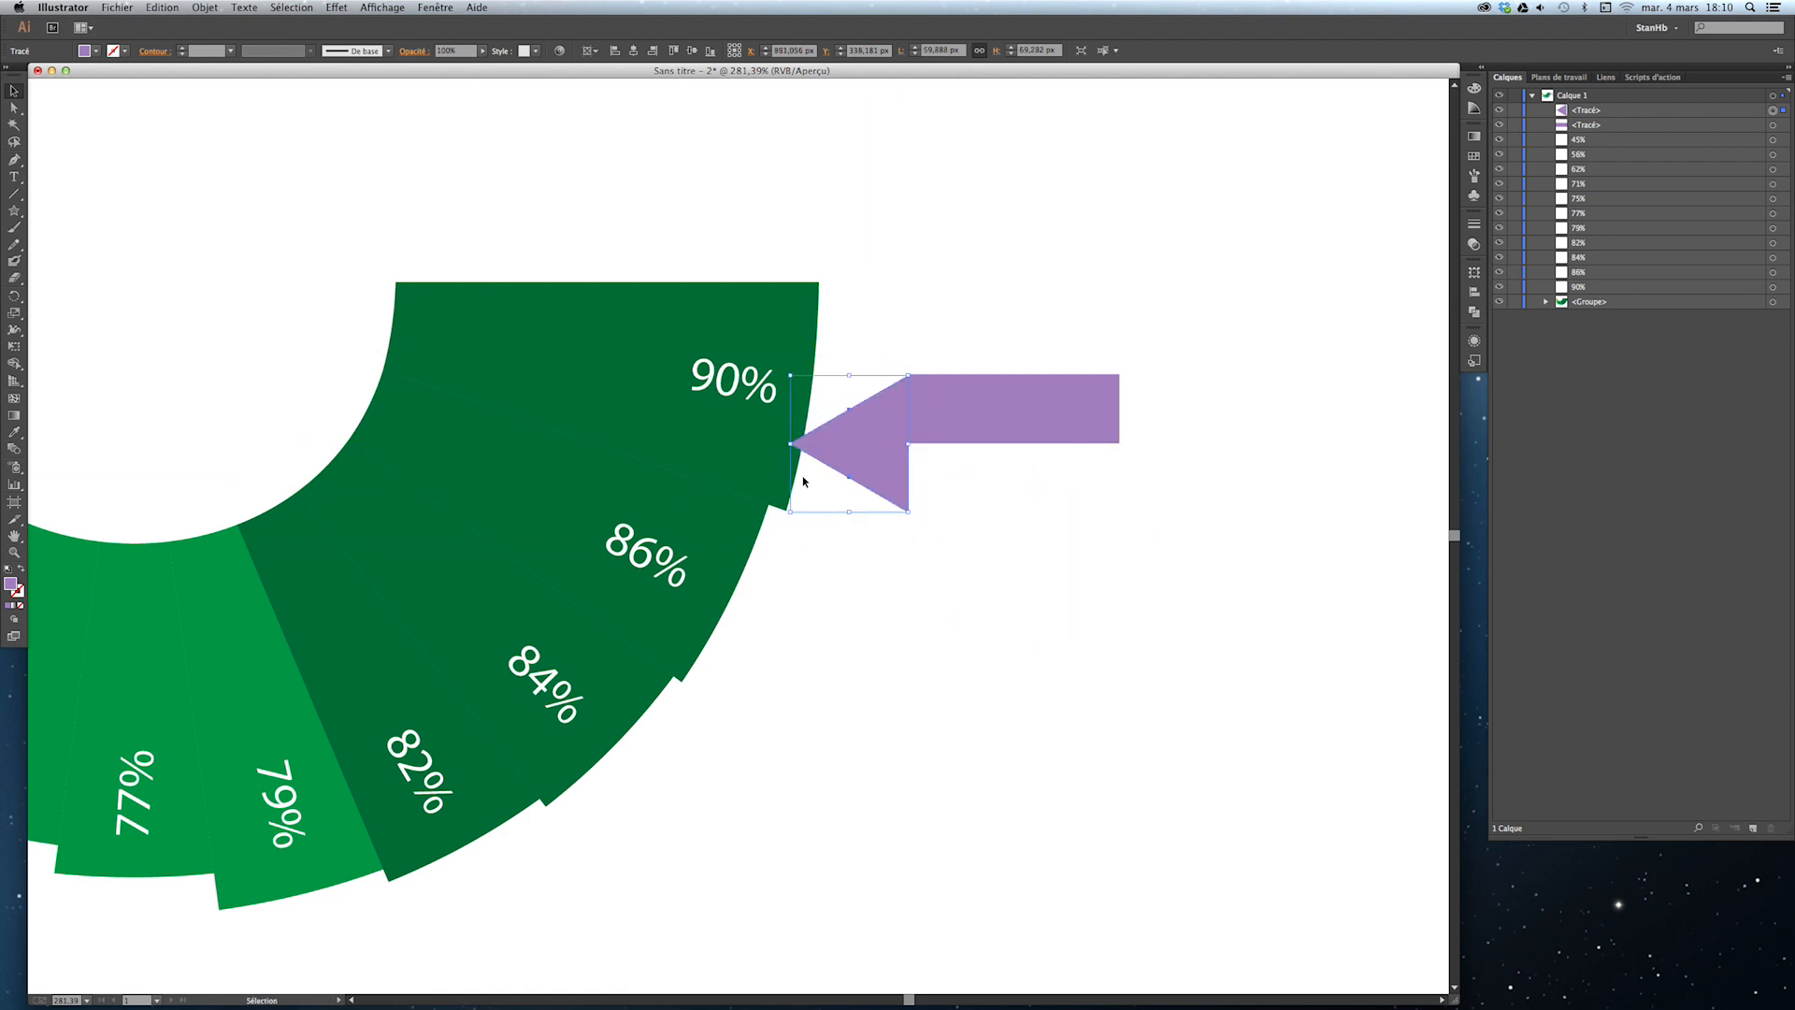
left_click_drag(791, 512, 840, 456)
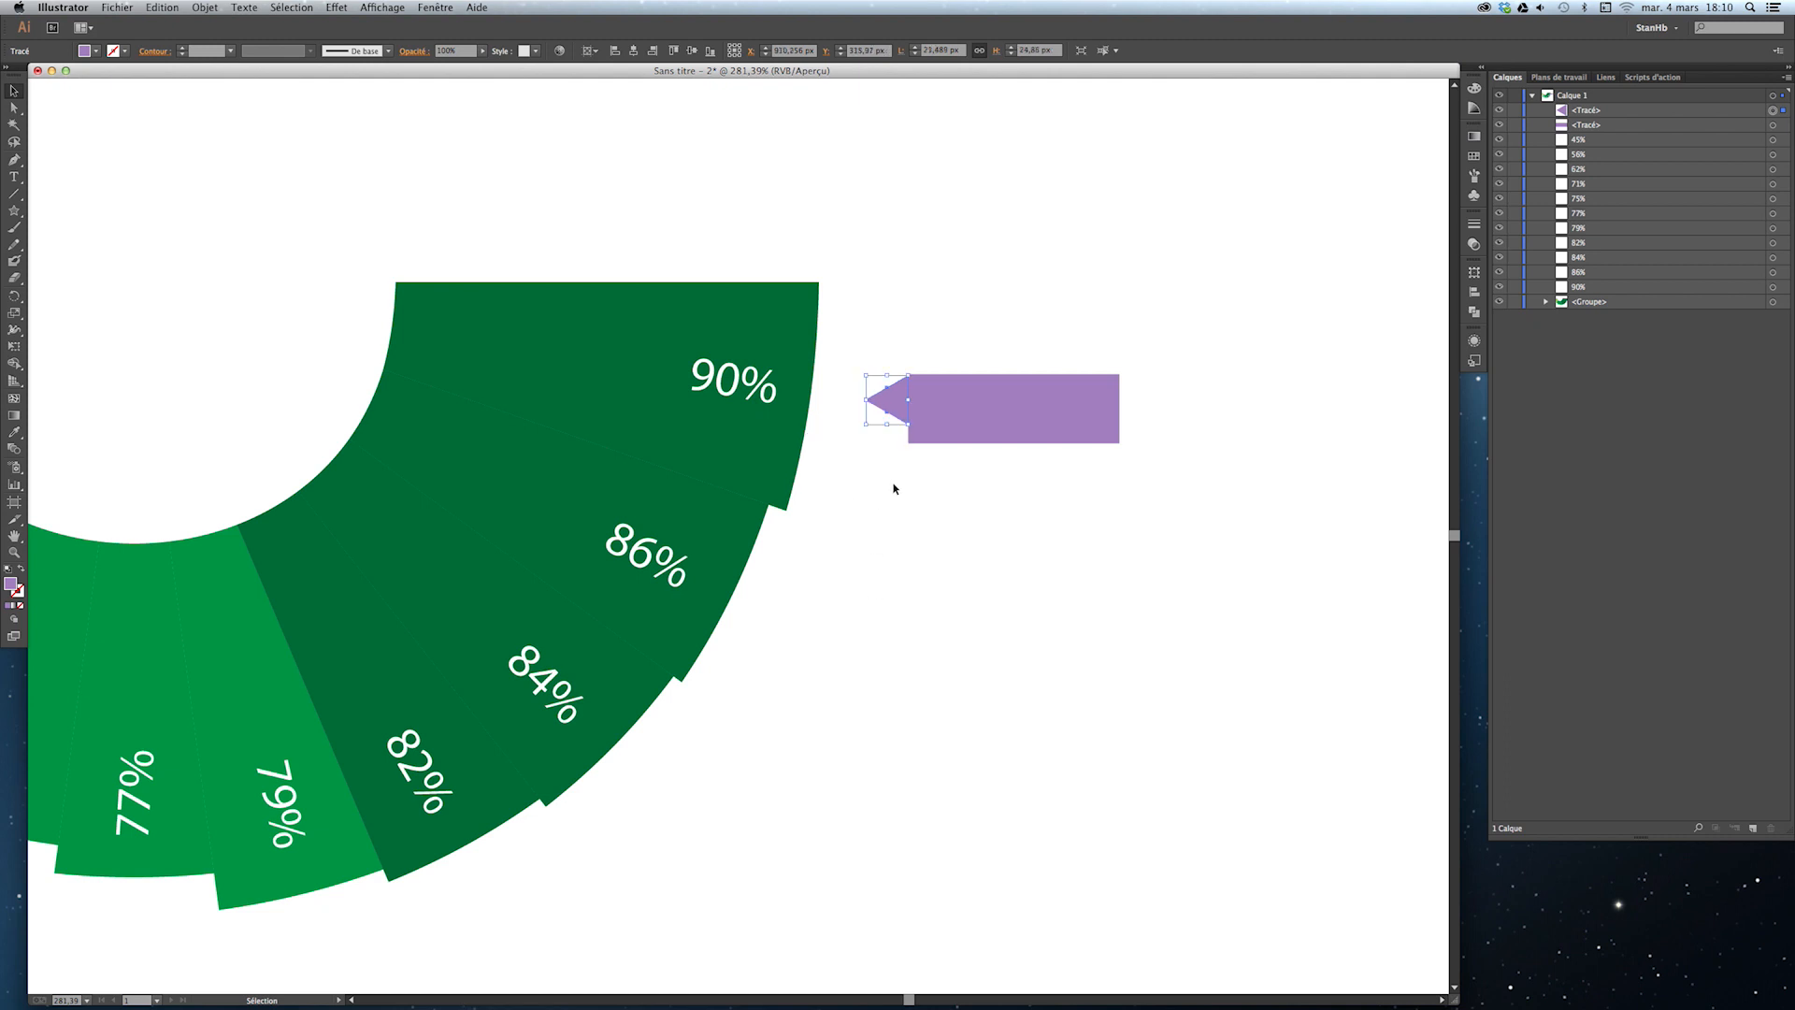
Nudge the small triangle vertically to fine-tune its position against the rectangle's left edge.
key("z")
left_click_drag(1163, 312, 790, 500)
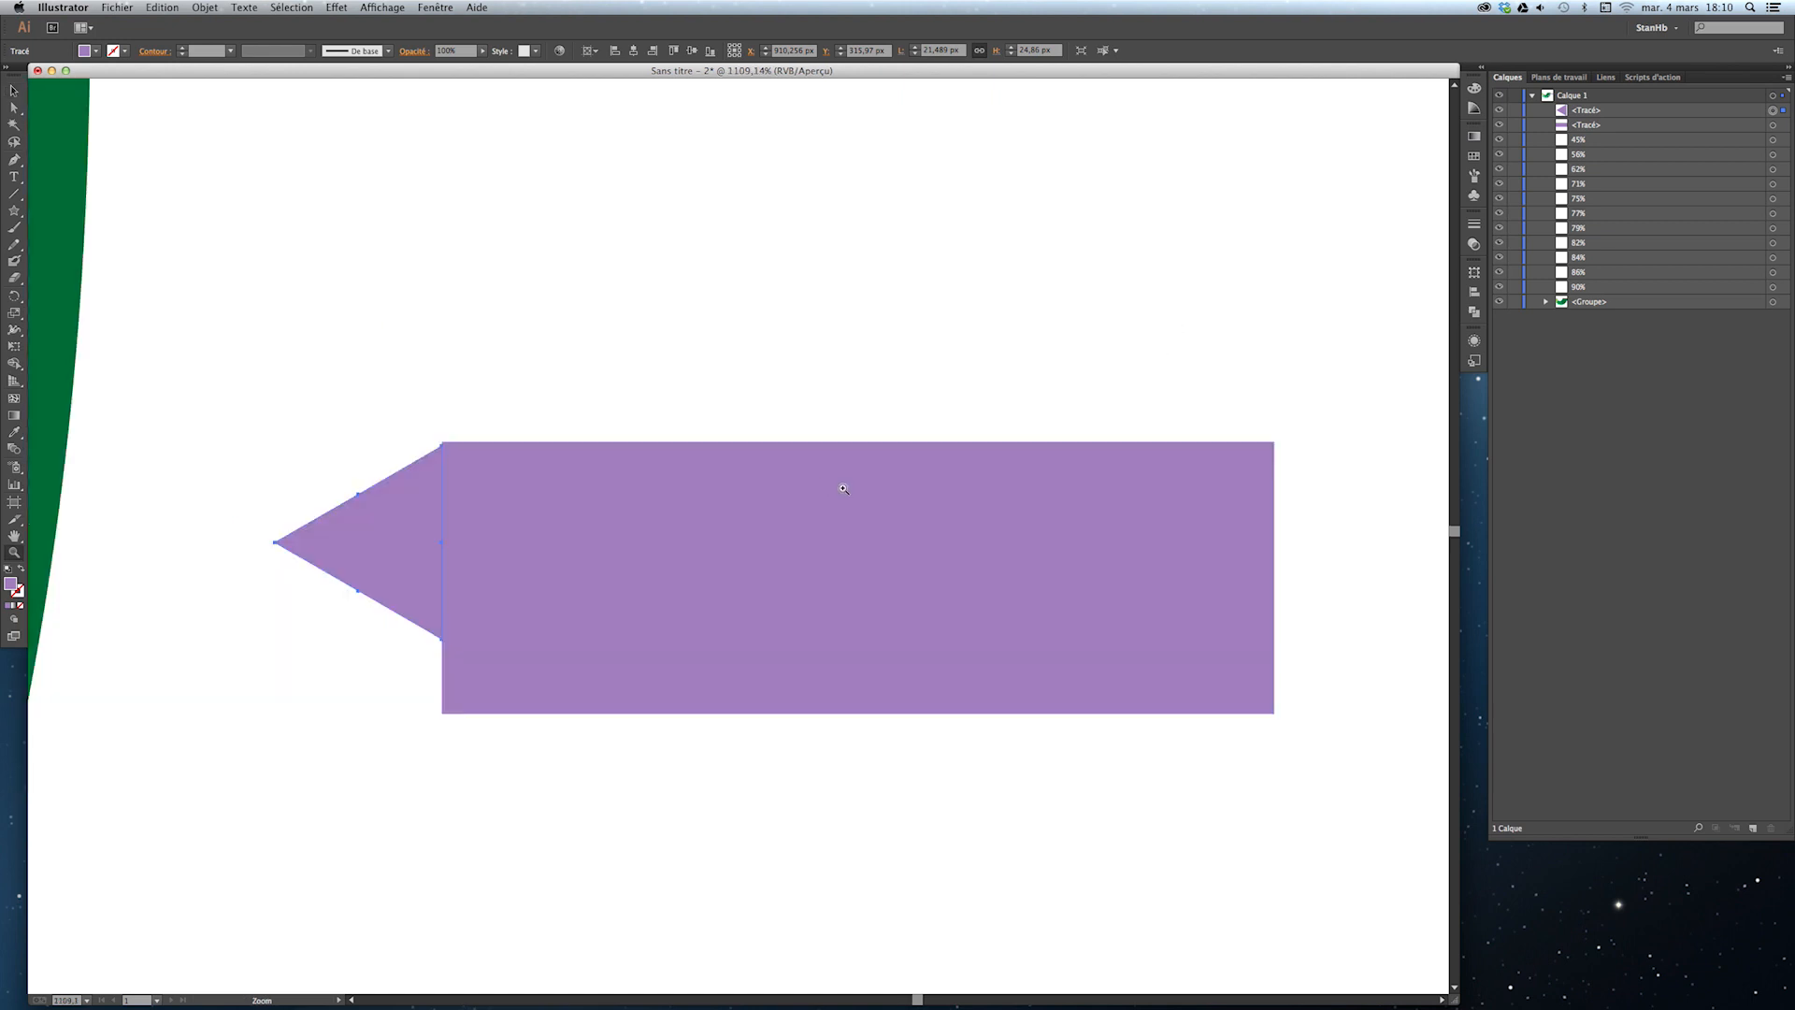
left_click_drag(617, 705, 830, 629)
key("v")
left_click_drag(671, 466, 680, 465)
left_click(673, 620)
left_click(686, 445)
key("Down")
key("Down")
key("Up")
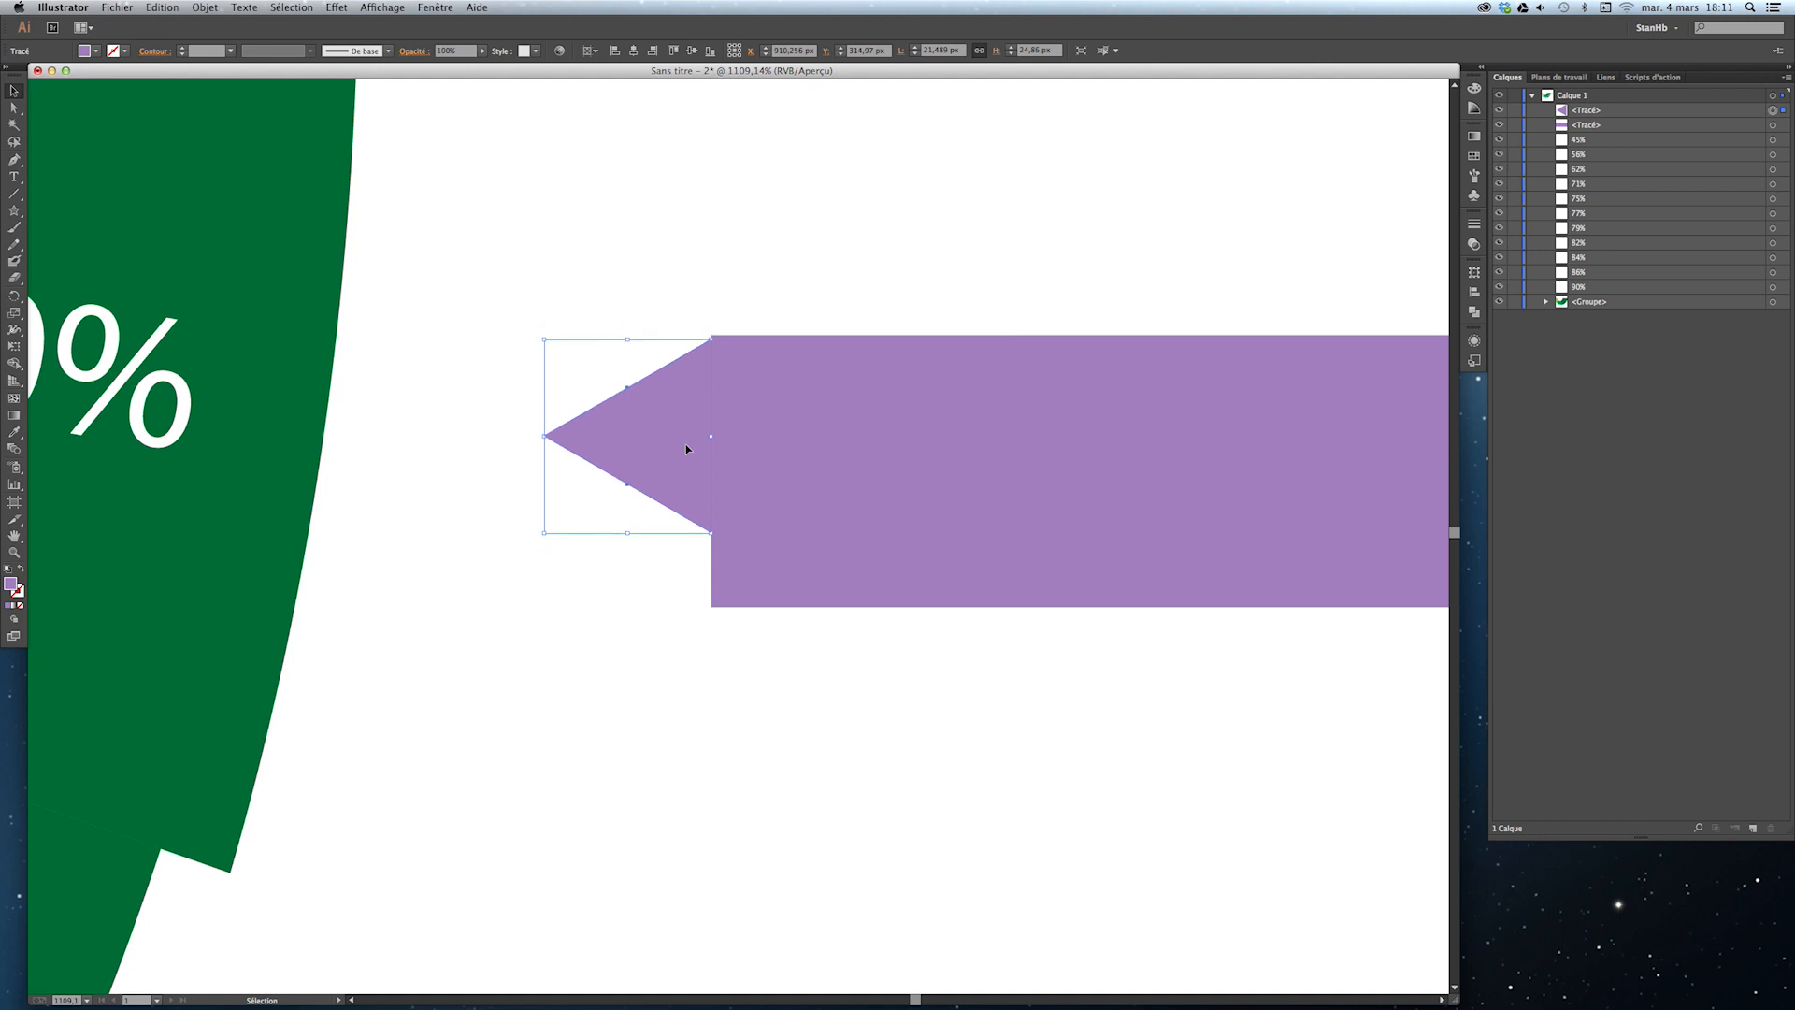
key("super+z")
key("Down")
Try moving the triangle's left tip anchor slightly down and outward, and undo it.
left_click(14, 107)
left_click(545, 440)
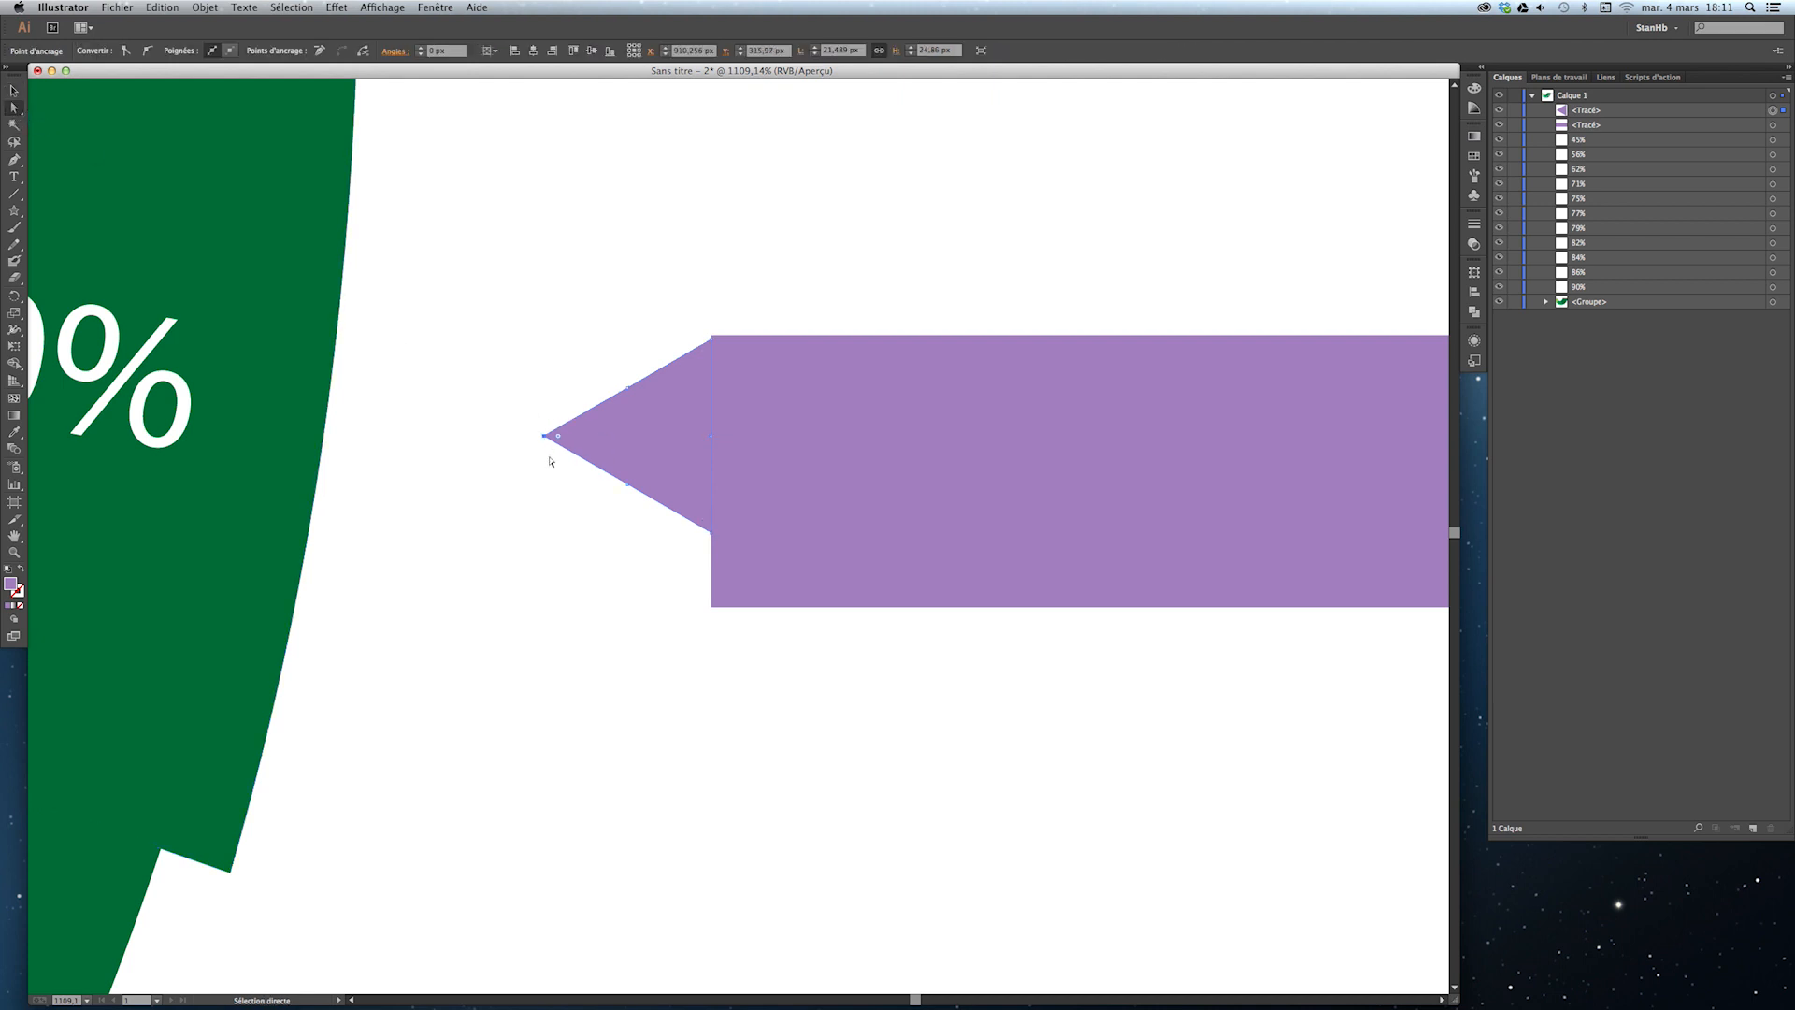
left_click(545, 438)
mouse_move(545, 440)
left_mouse_down()
mouse_move(543, 399)
mouse_move(539, 462)
left_mouse_up()
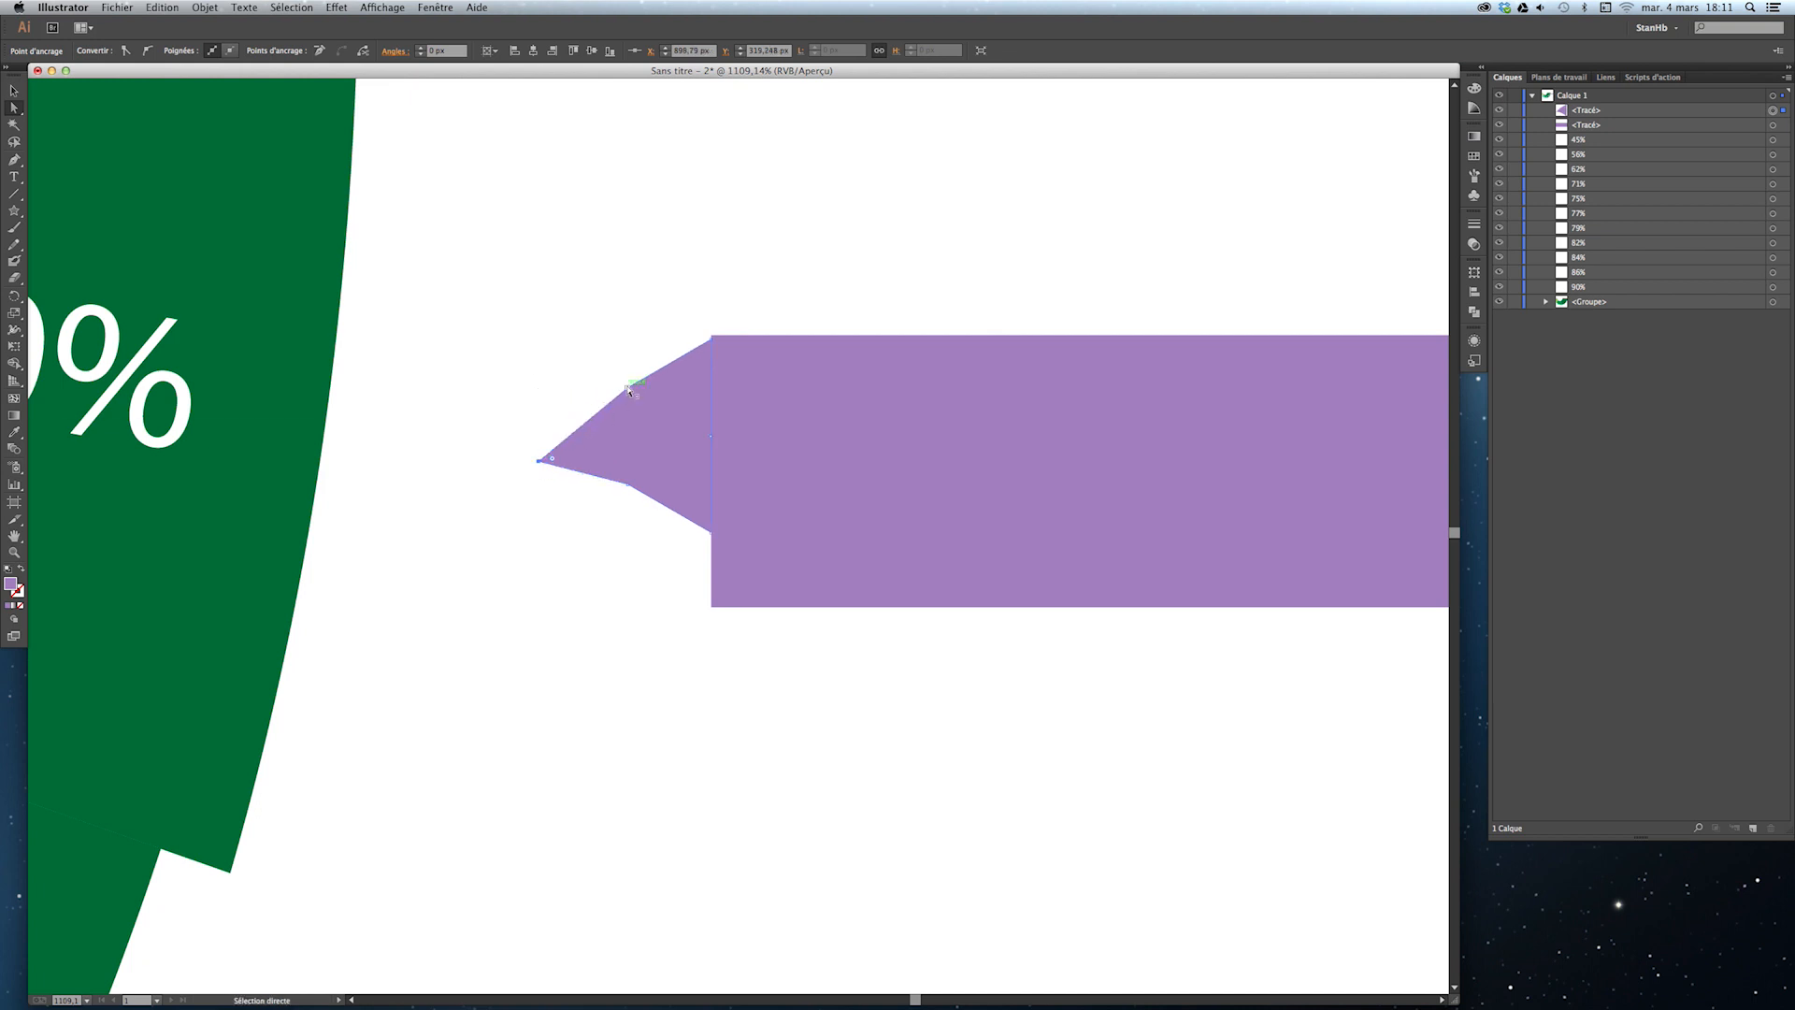
key("super+z")
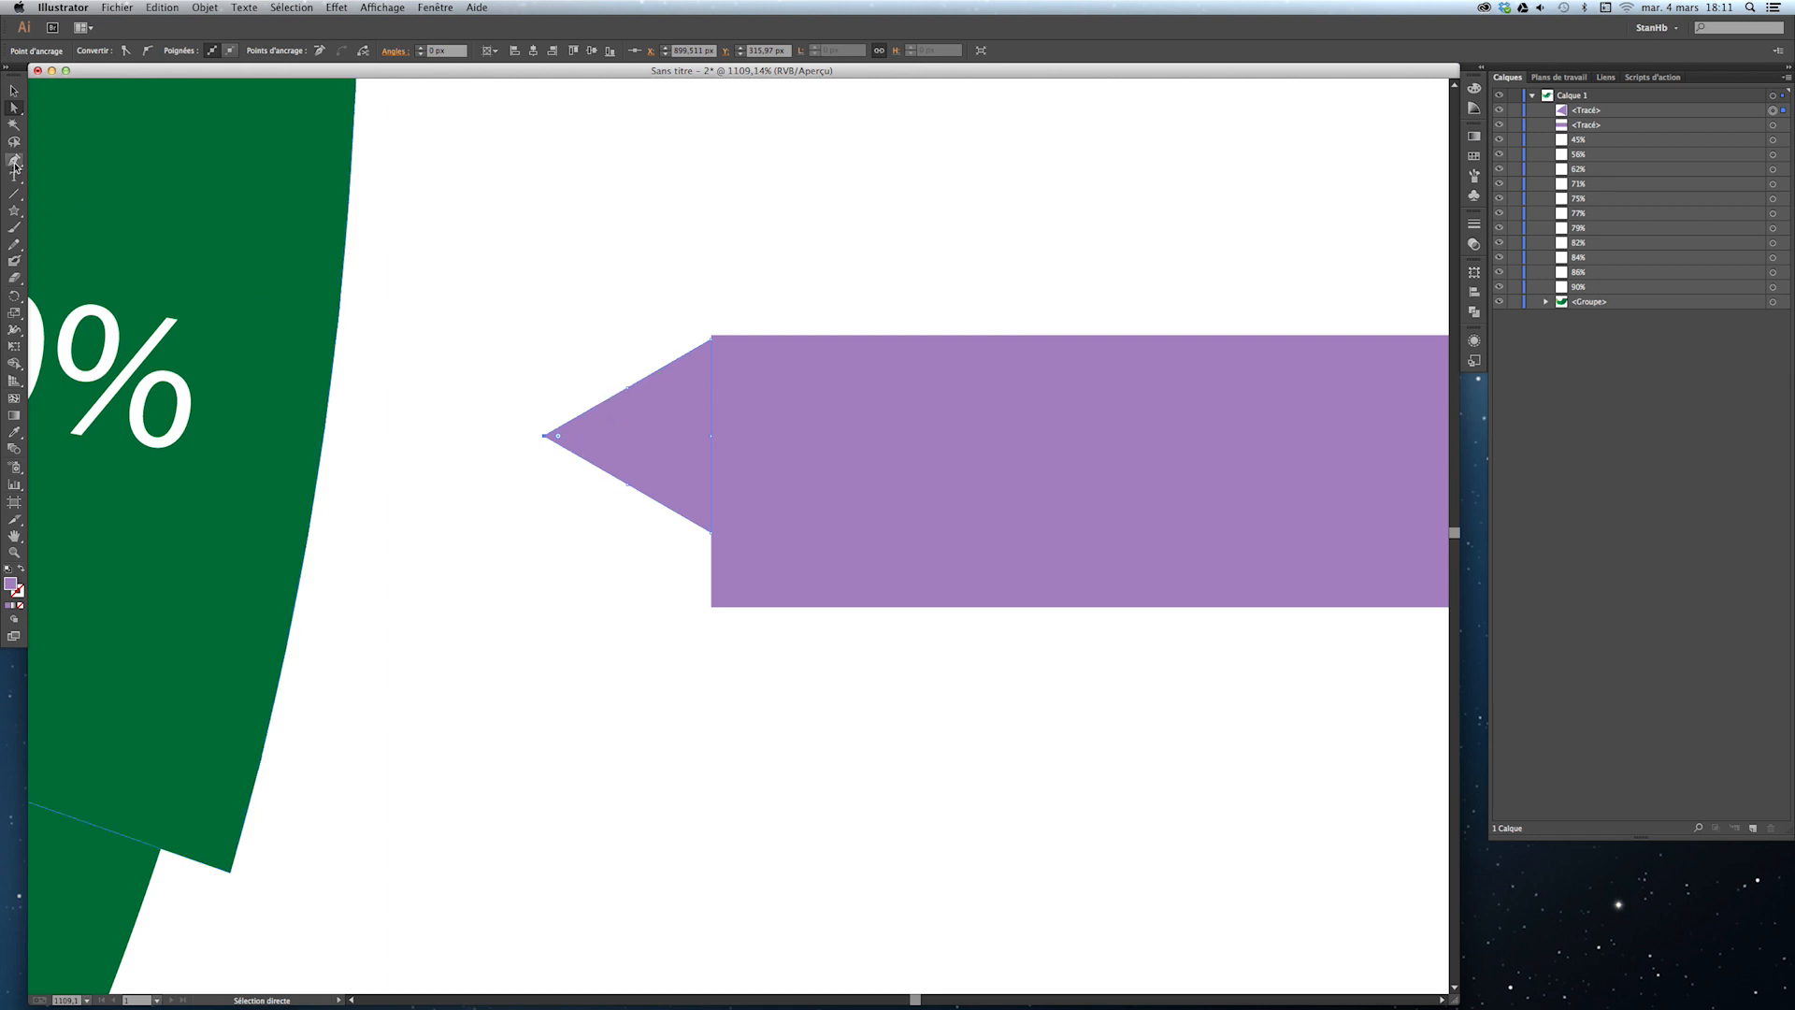
Delete the extra anchor points midway along the triangle's two slanted sides with the Pen tool.
key("p")
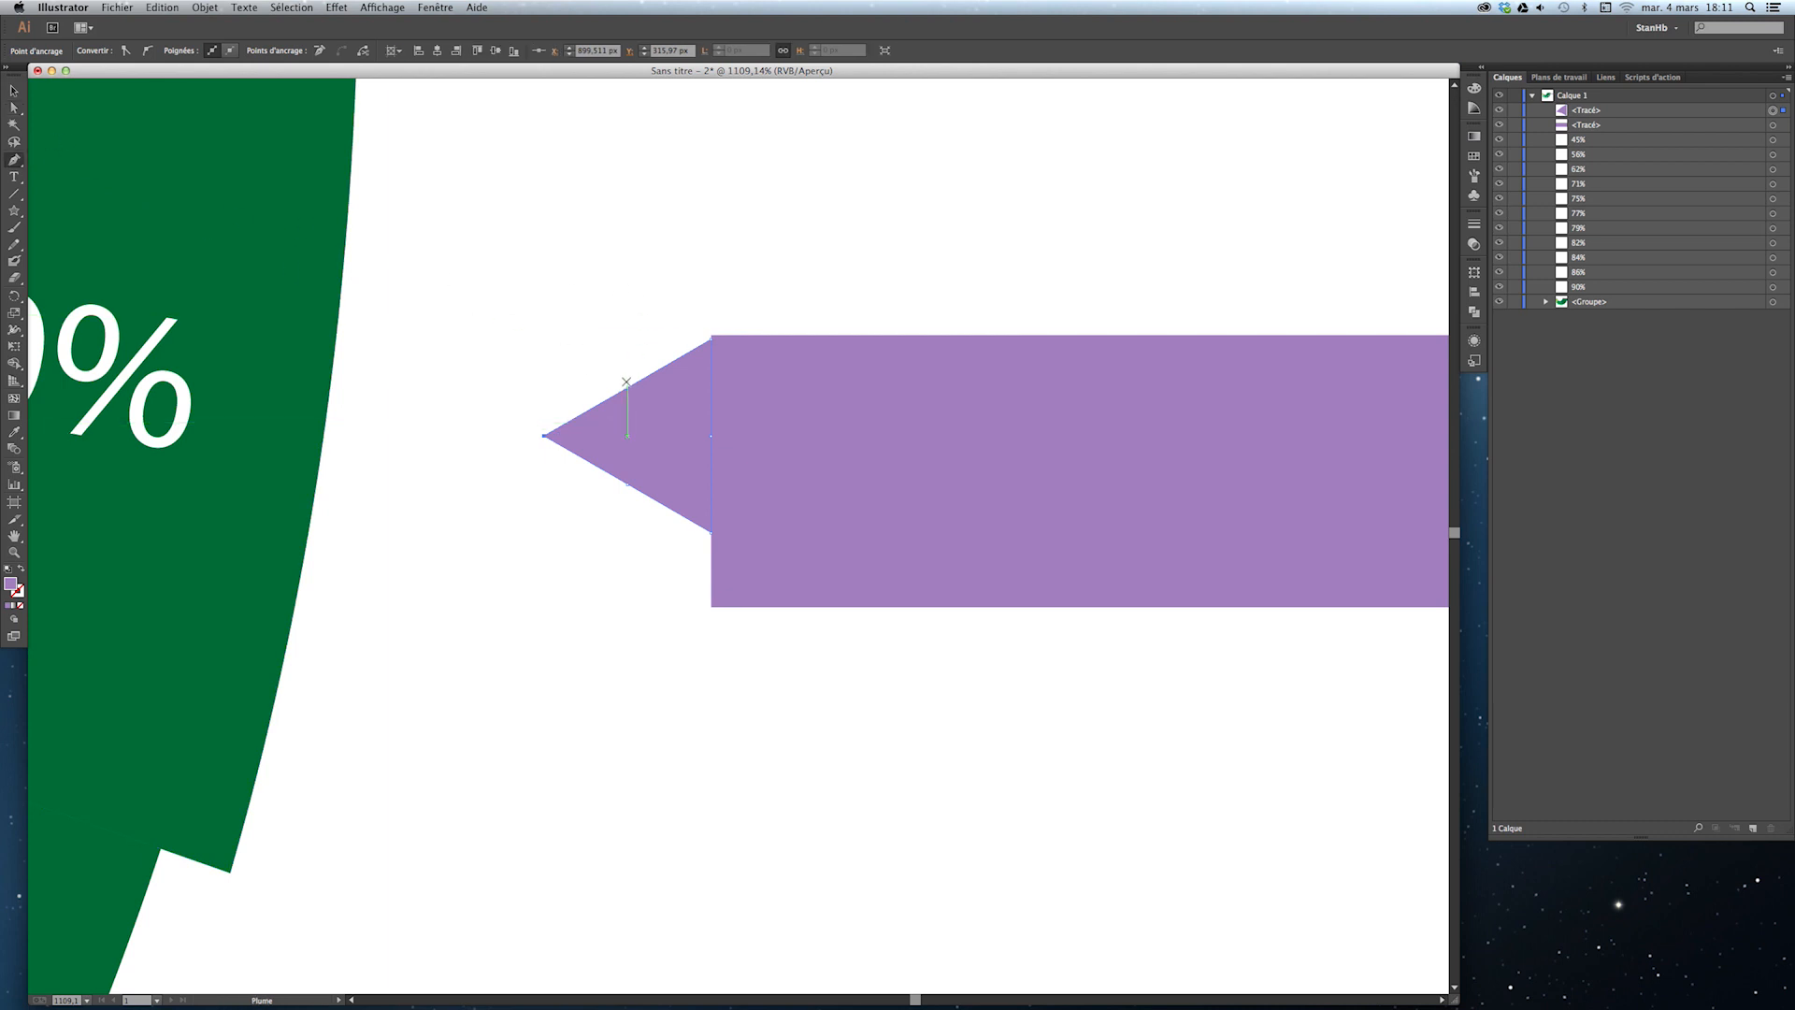
left_click(628, 387)
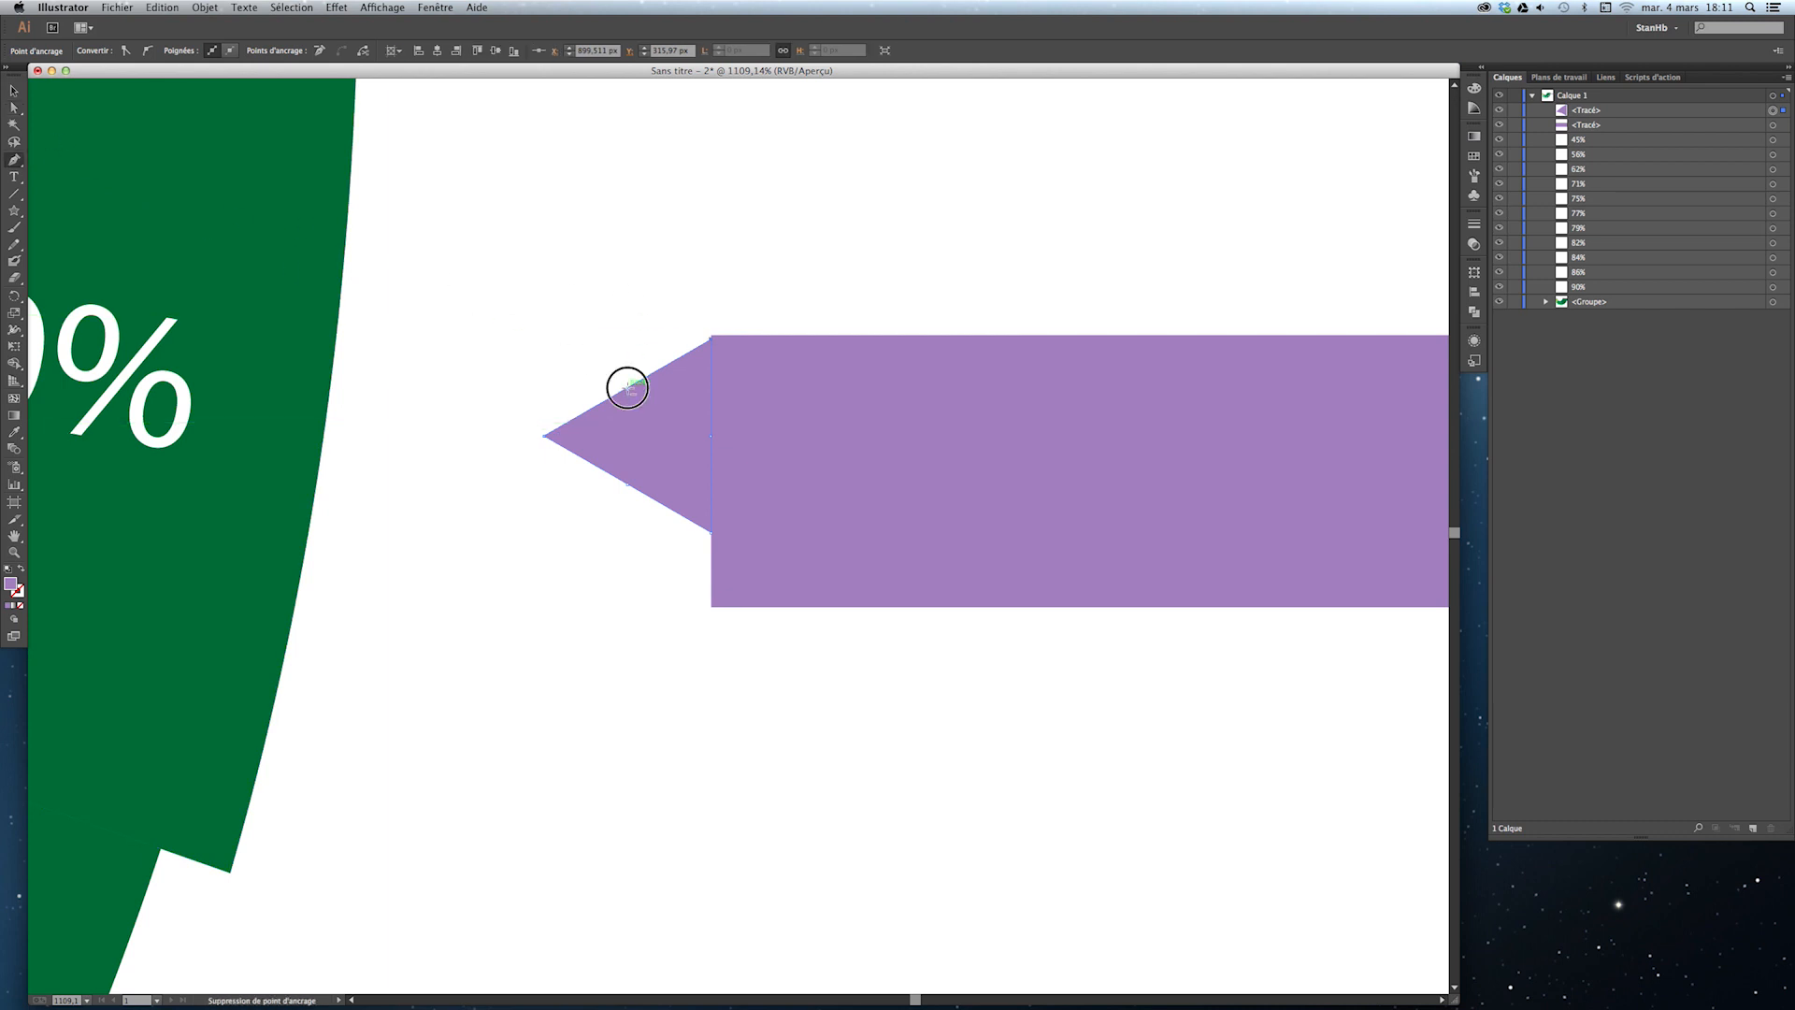
left_click(627, 485)
Pull the triangle's tip up and outward to form a right angle, and align its top edge with the rectangle's.
key("a")
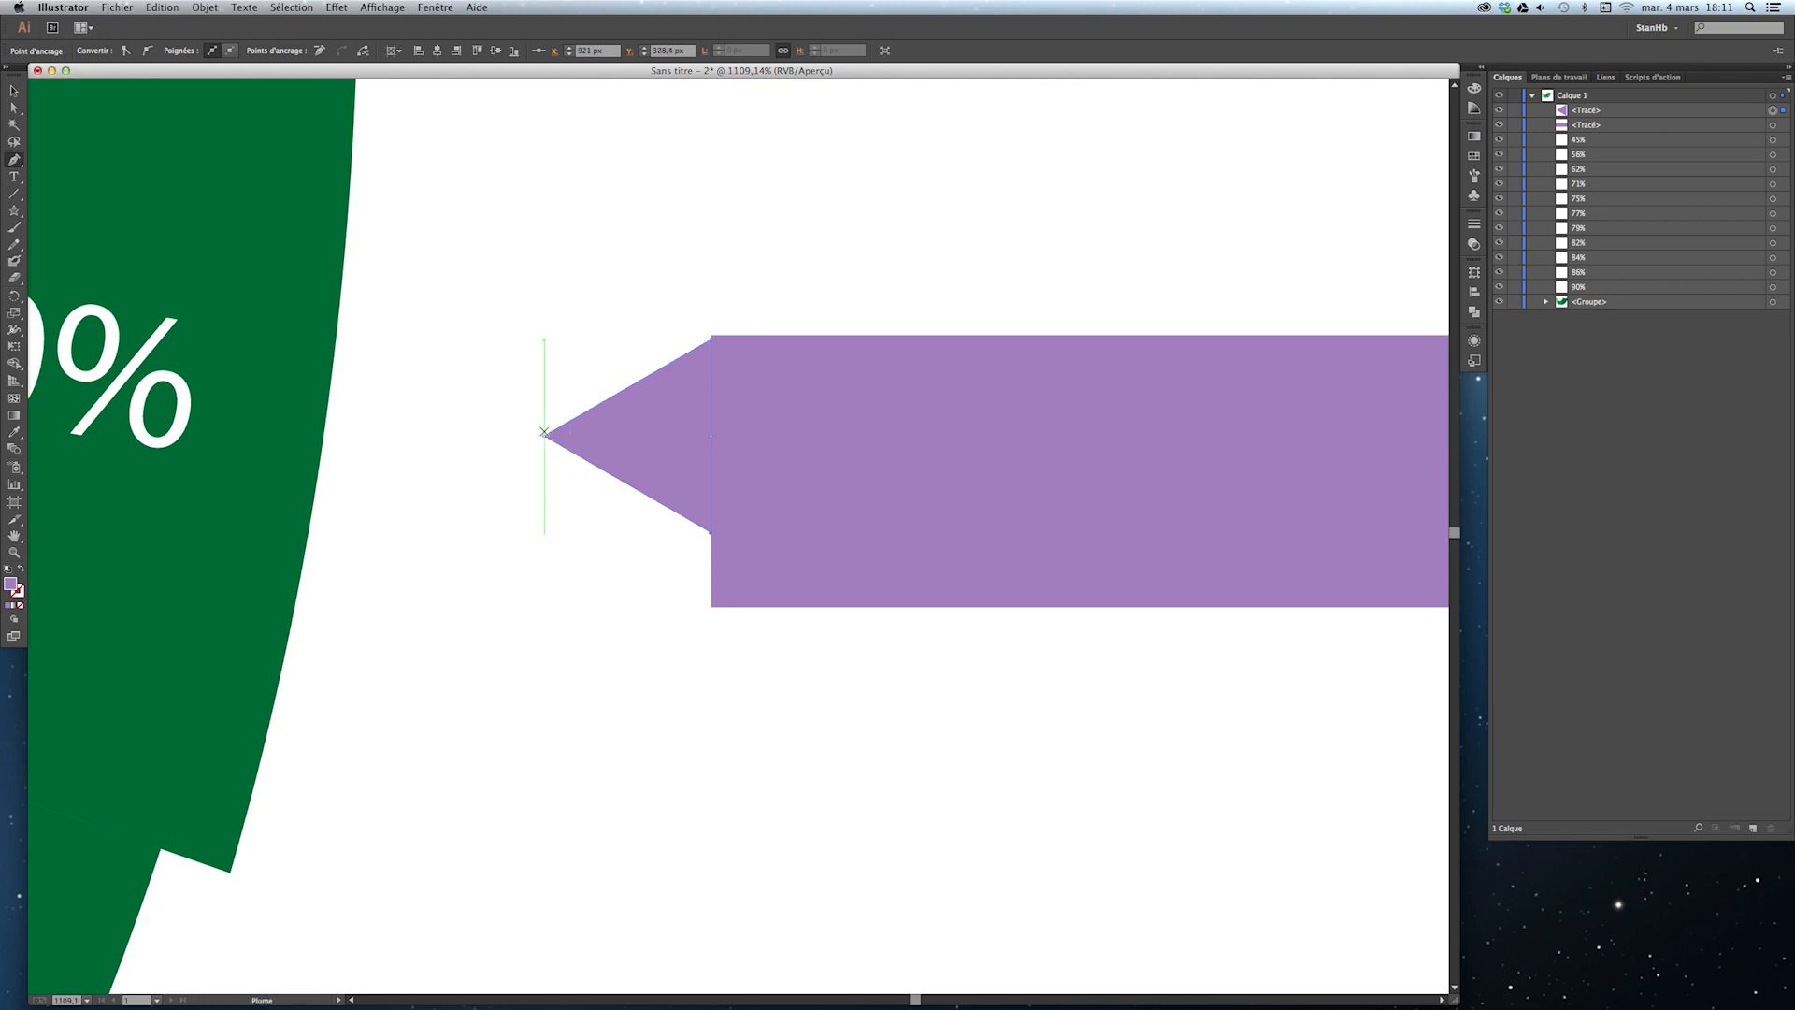
left_click(545, 436)
left_click_drag(547, 439, 545, 342)
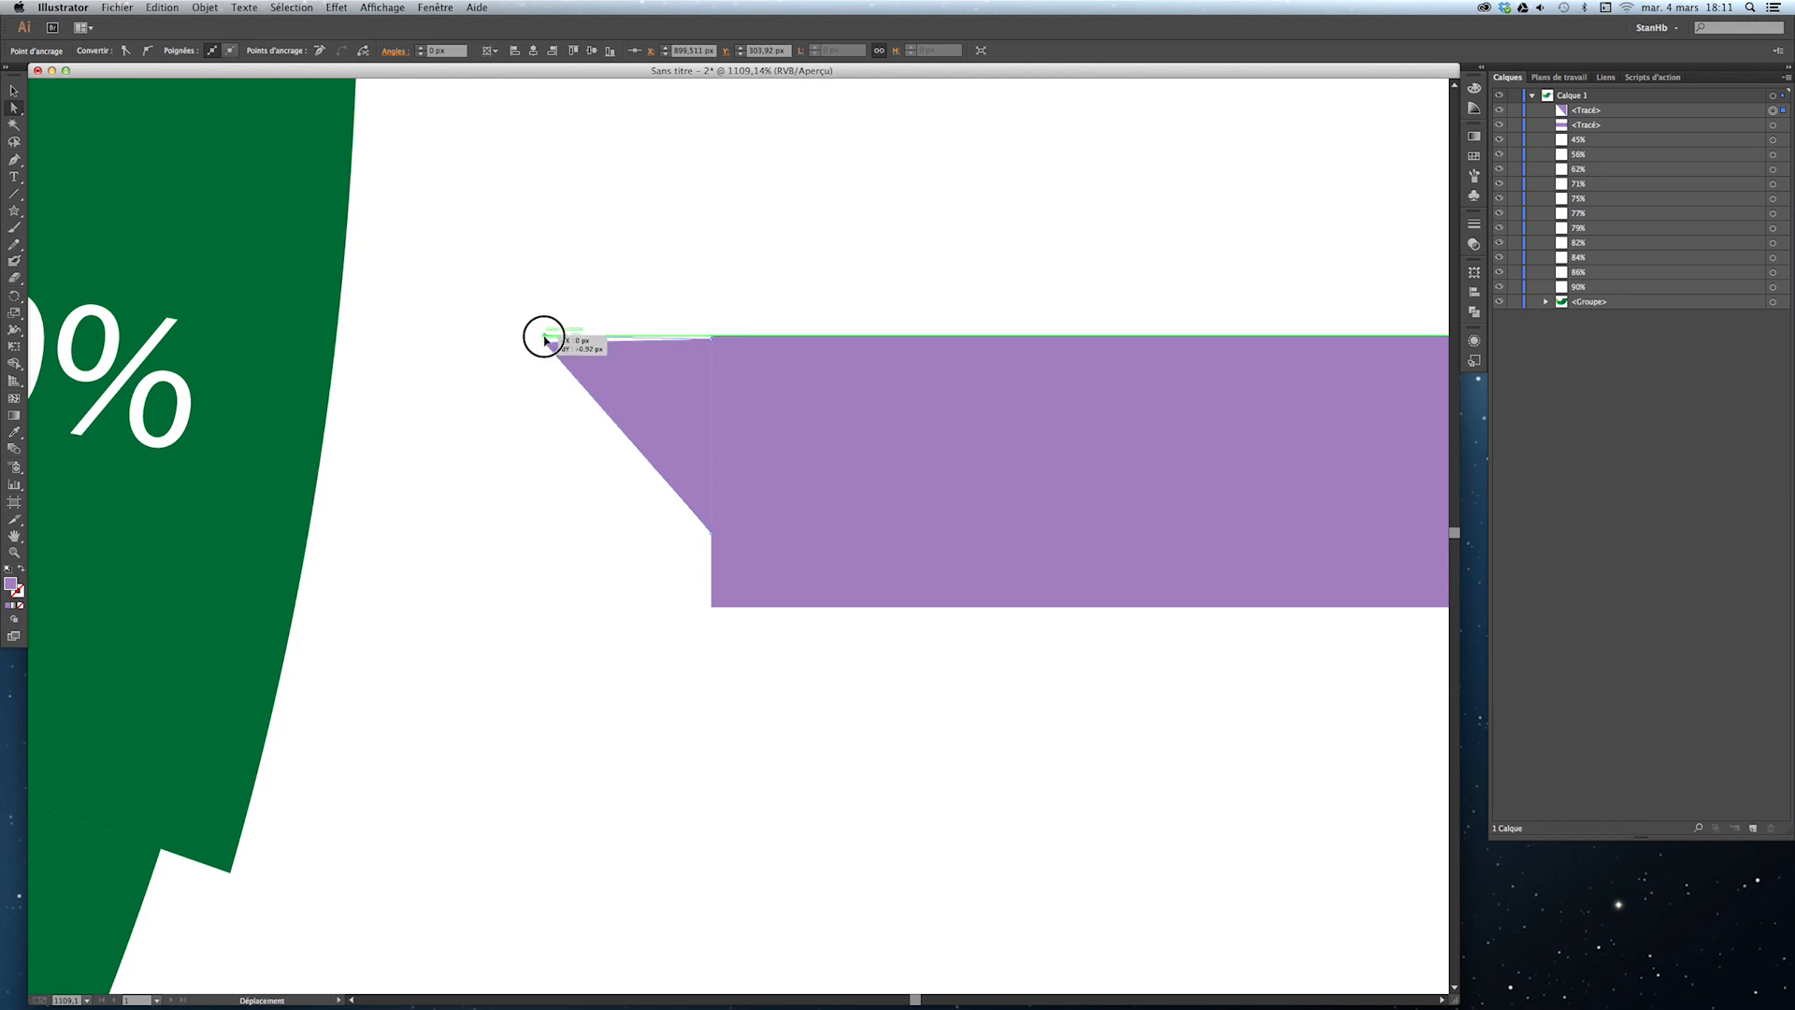
mouse_move(544, 338)
left_mouse_down()
mouse_move(452, 329)
mouse_move(545, 309)
mouse_move(521, 342)
left_mouse_up()
left_click_drag(683, 437, 687, 430)
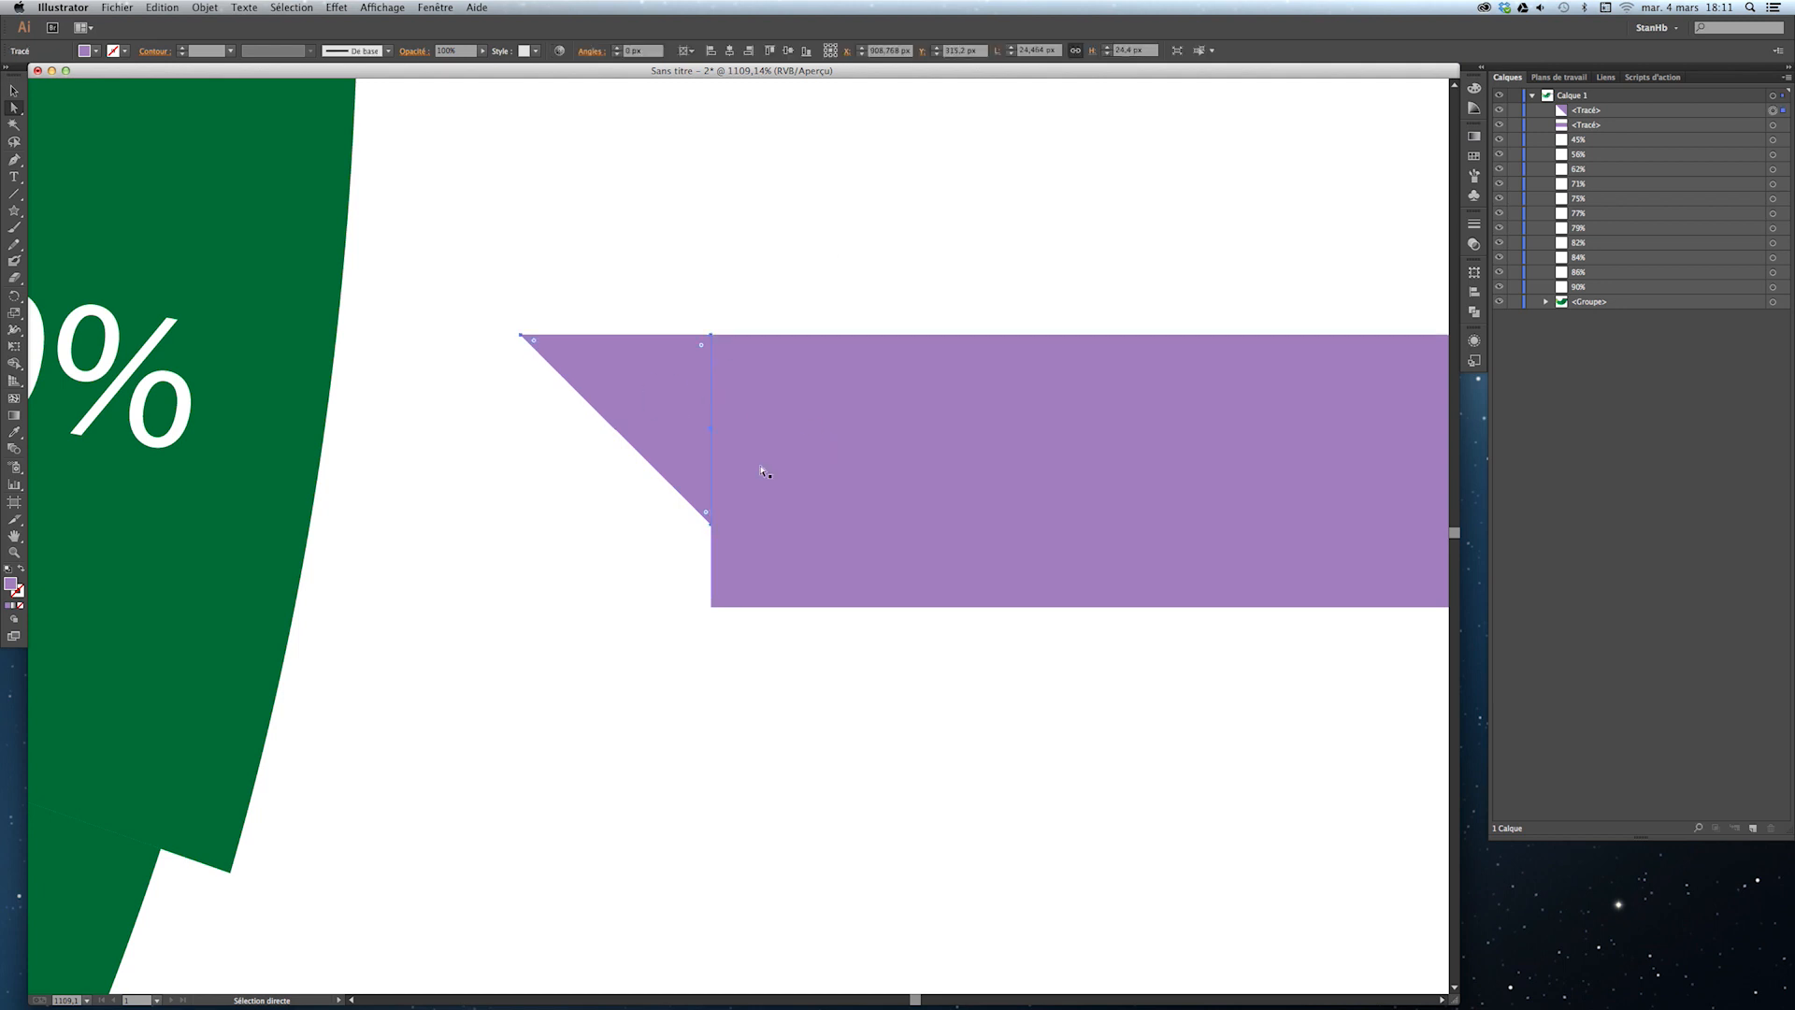
Lighten the triangle's fill to a very pale purple with 100% brightness and 7% saturation (#f5eeff).
double_click(12, 585)
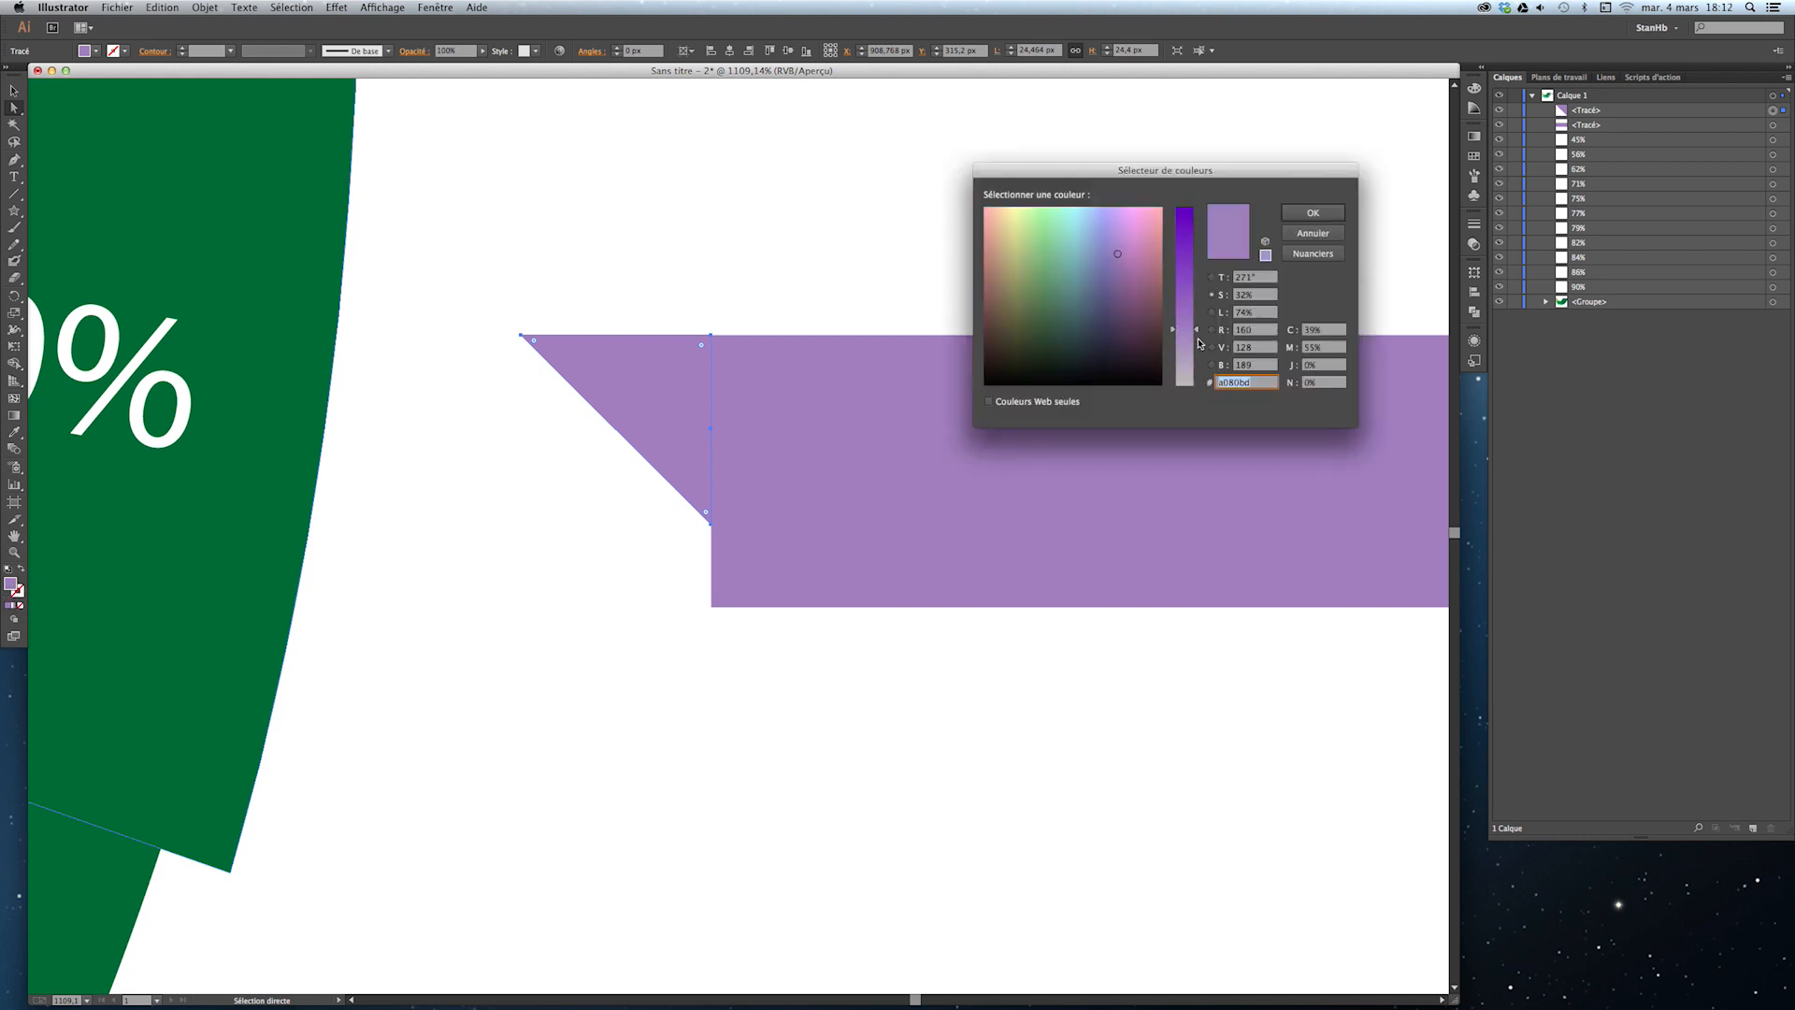
left_click(1211, 313)
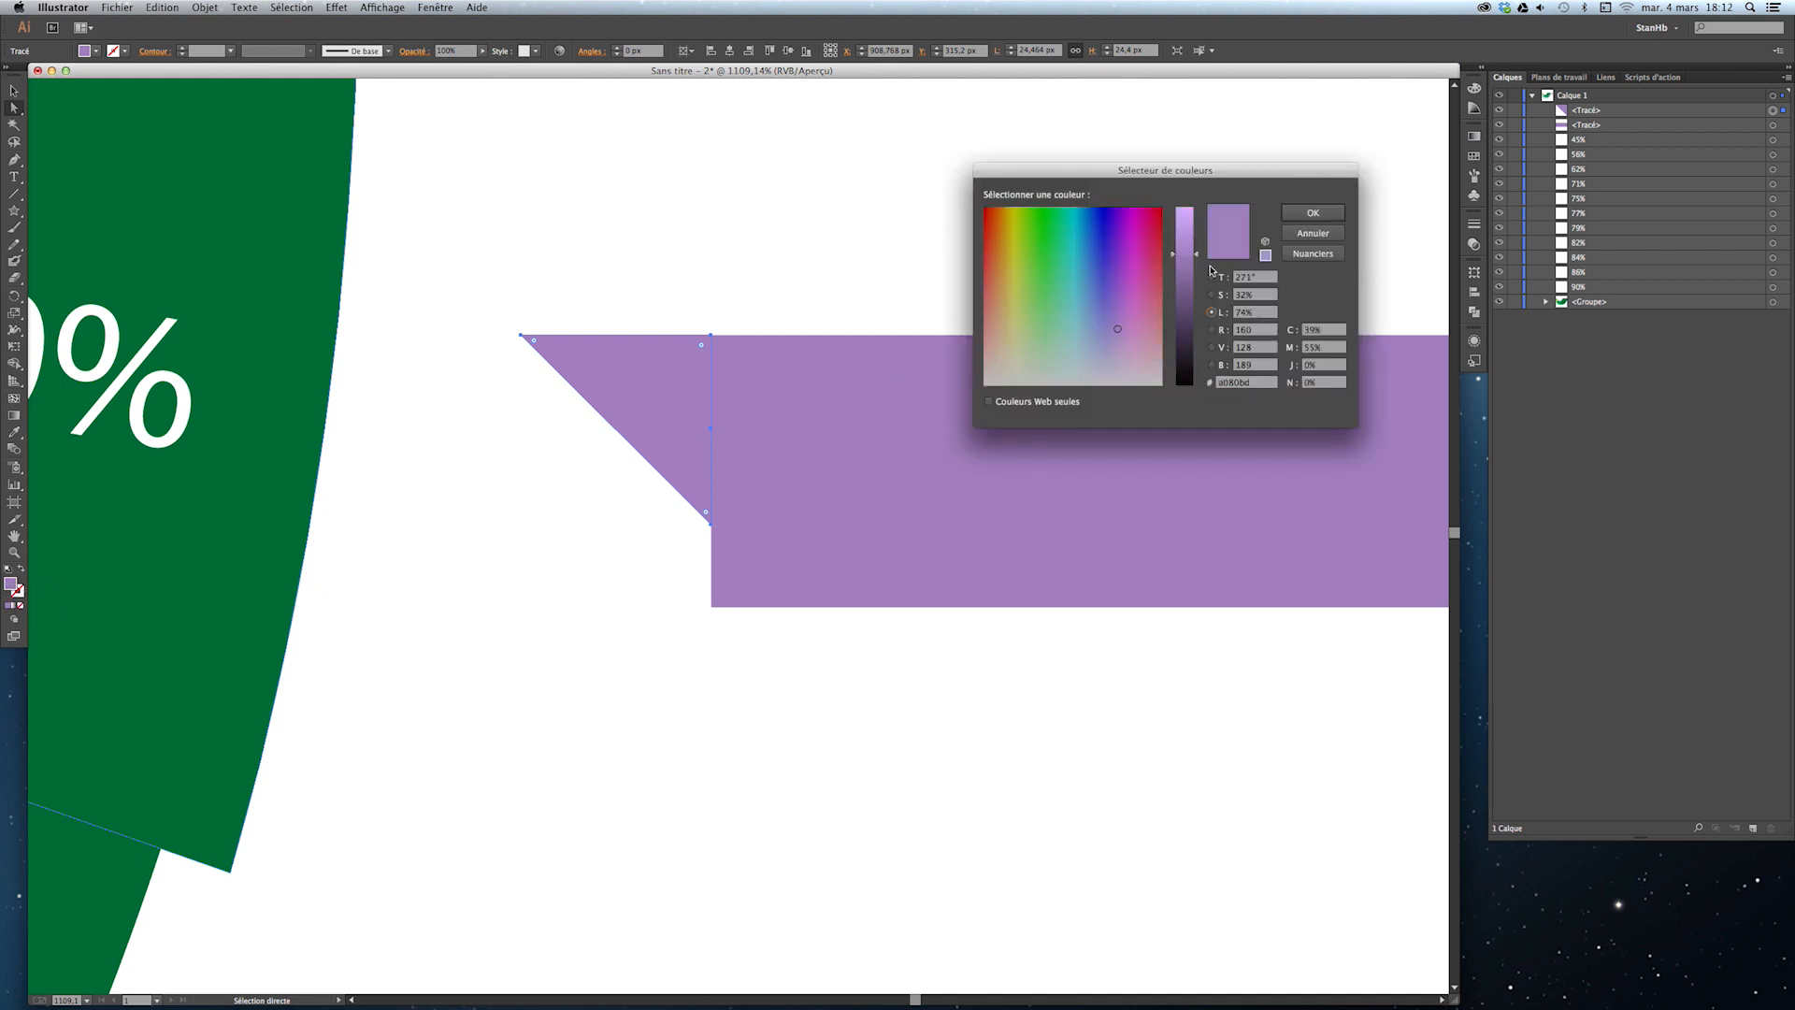
left_click_drag(1201, 257, 1199, 204)
left_click(1211, 294)
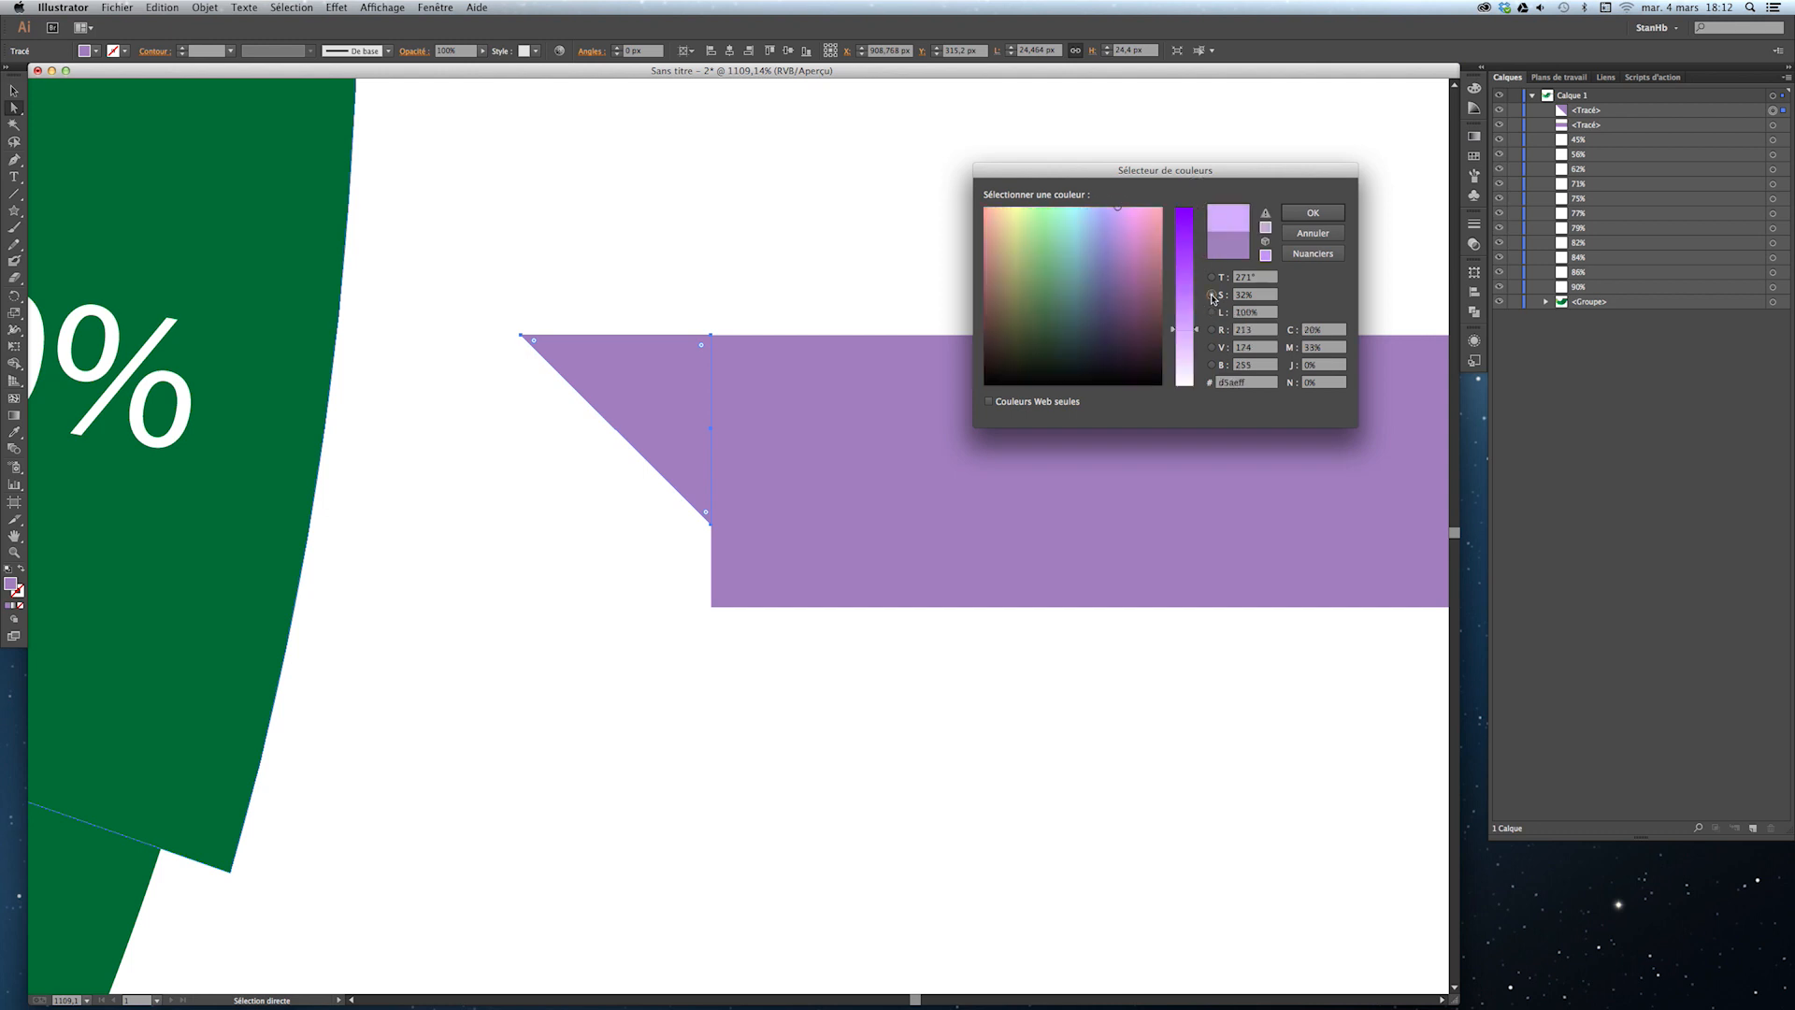
left_click_drag(1200, 339, 1198, 356)
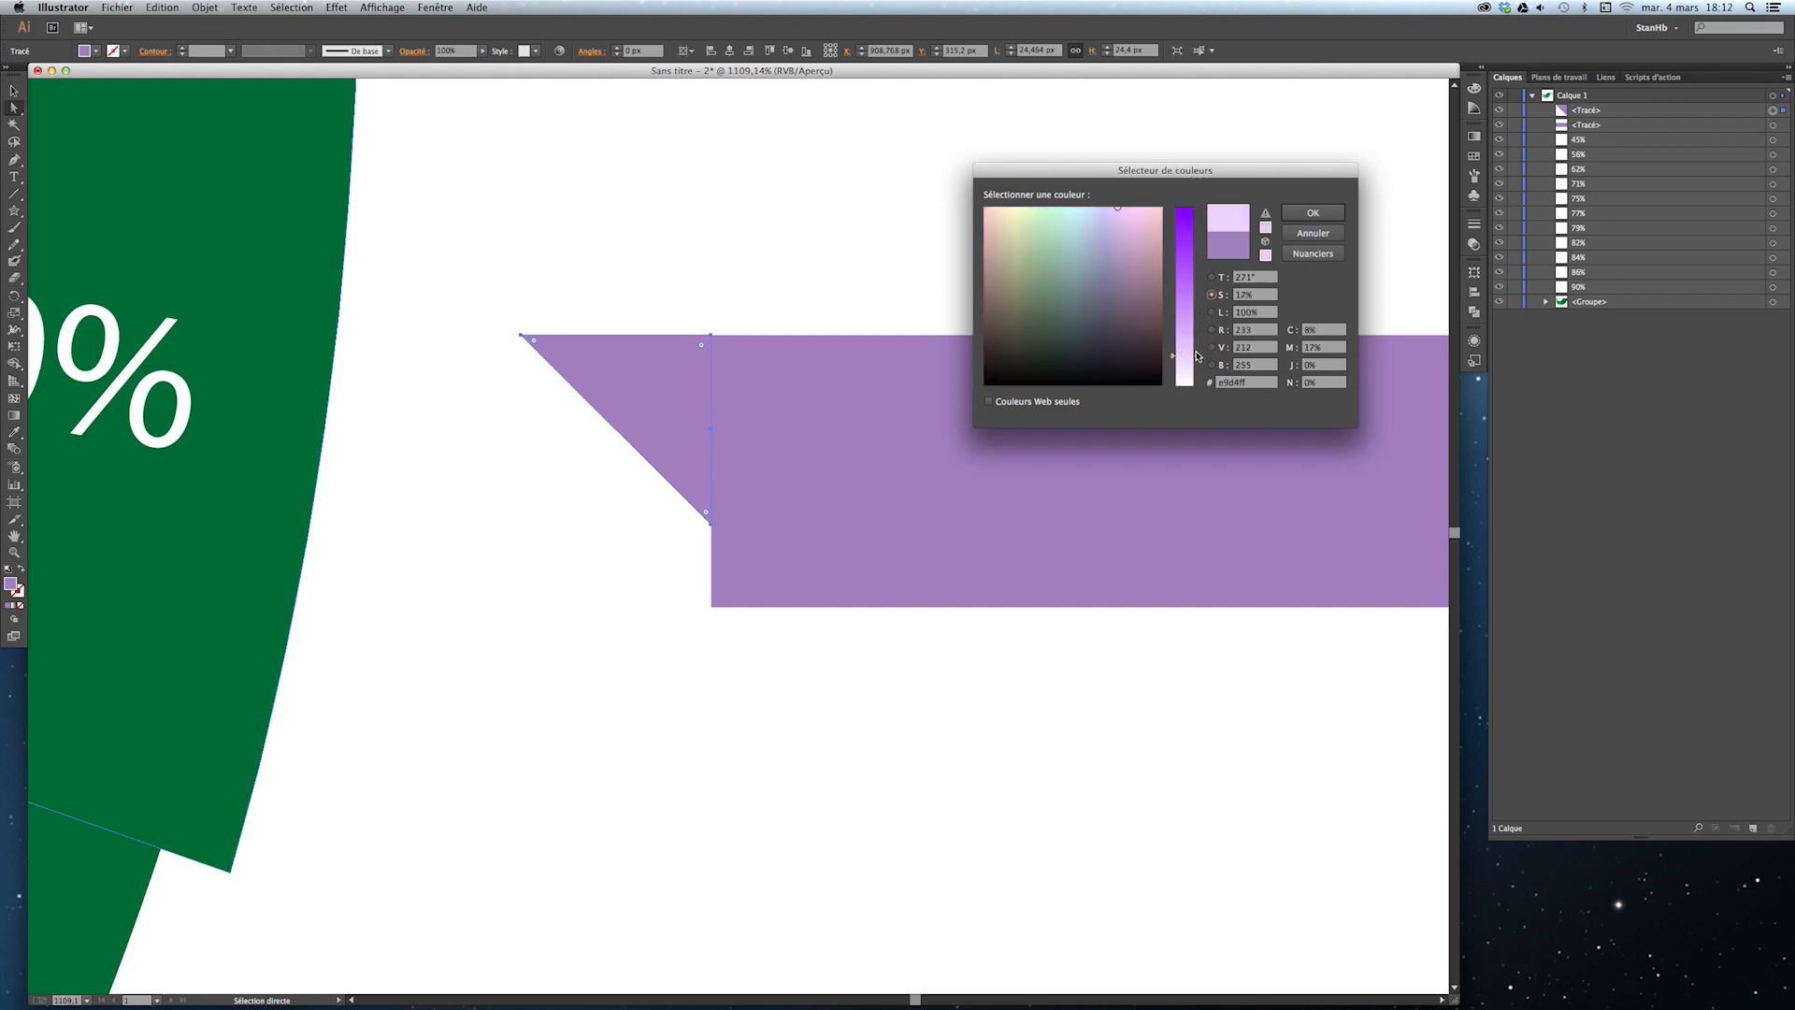
left_click(1298, 216)
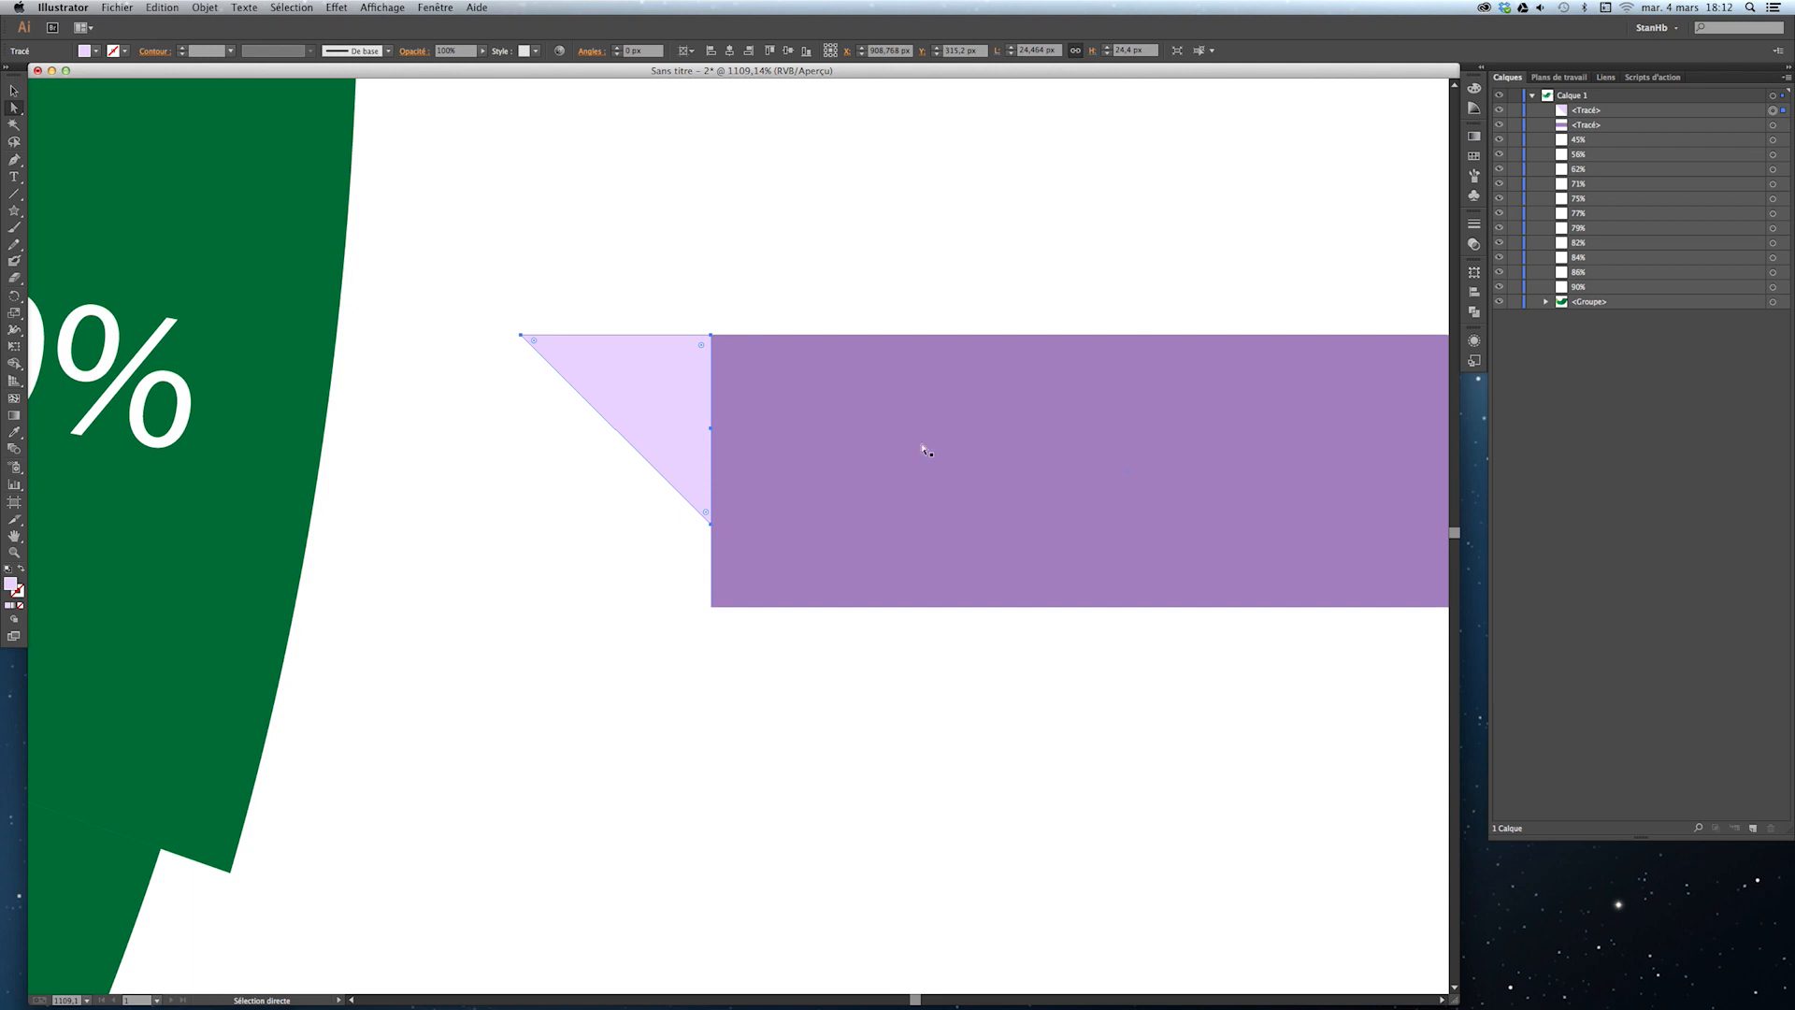
double_click(12, 584)
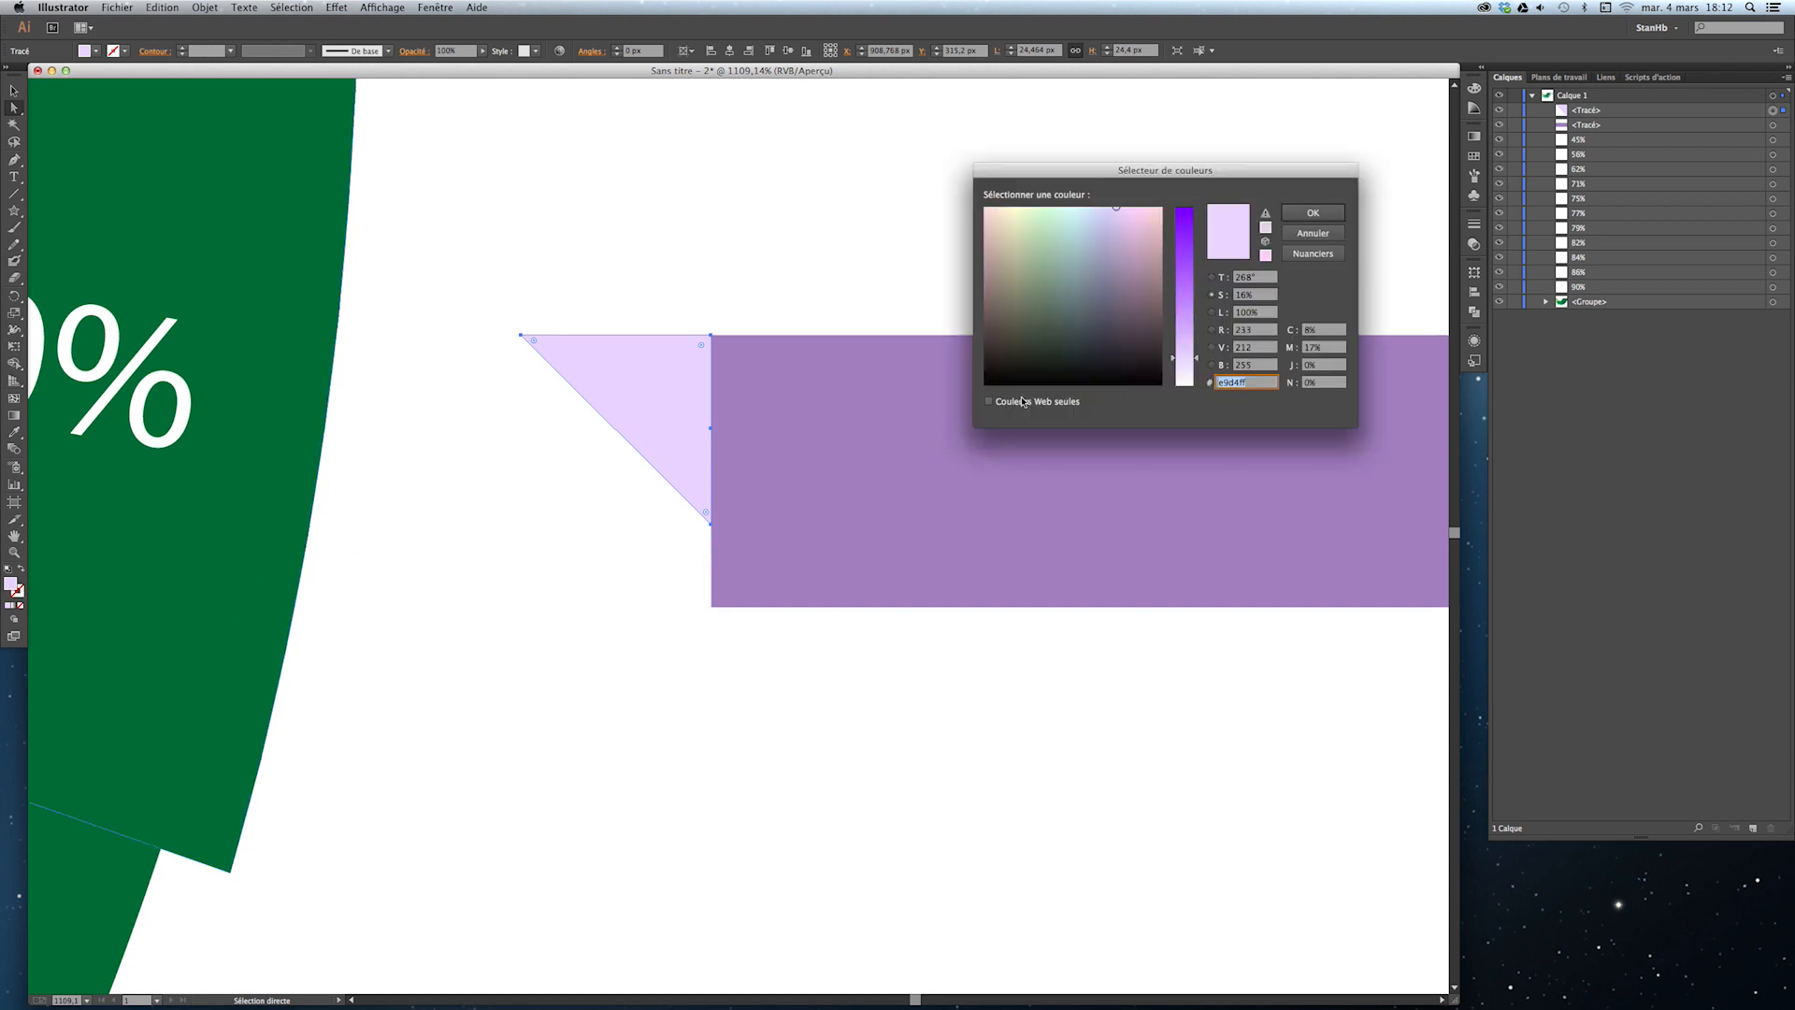
left_click_drag(1196, 362, 1196, 374)
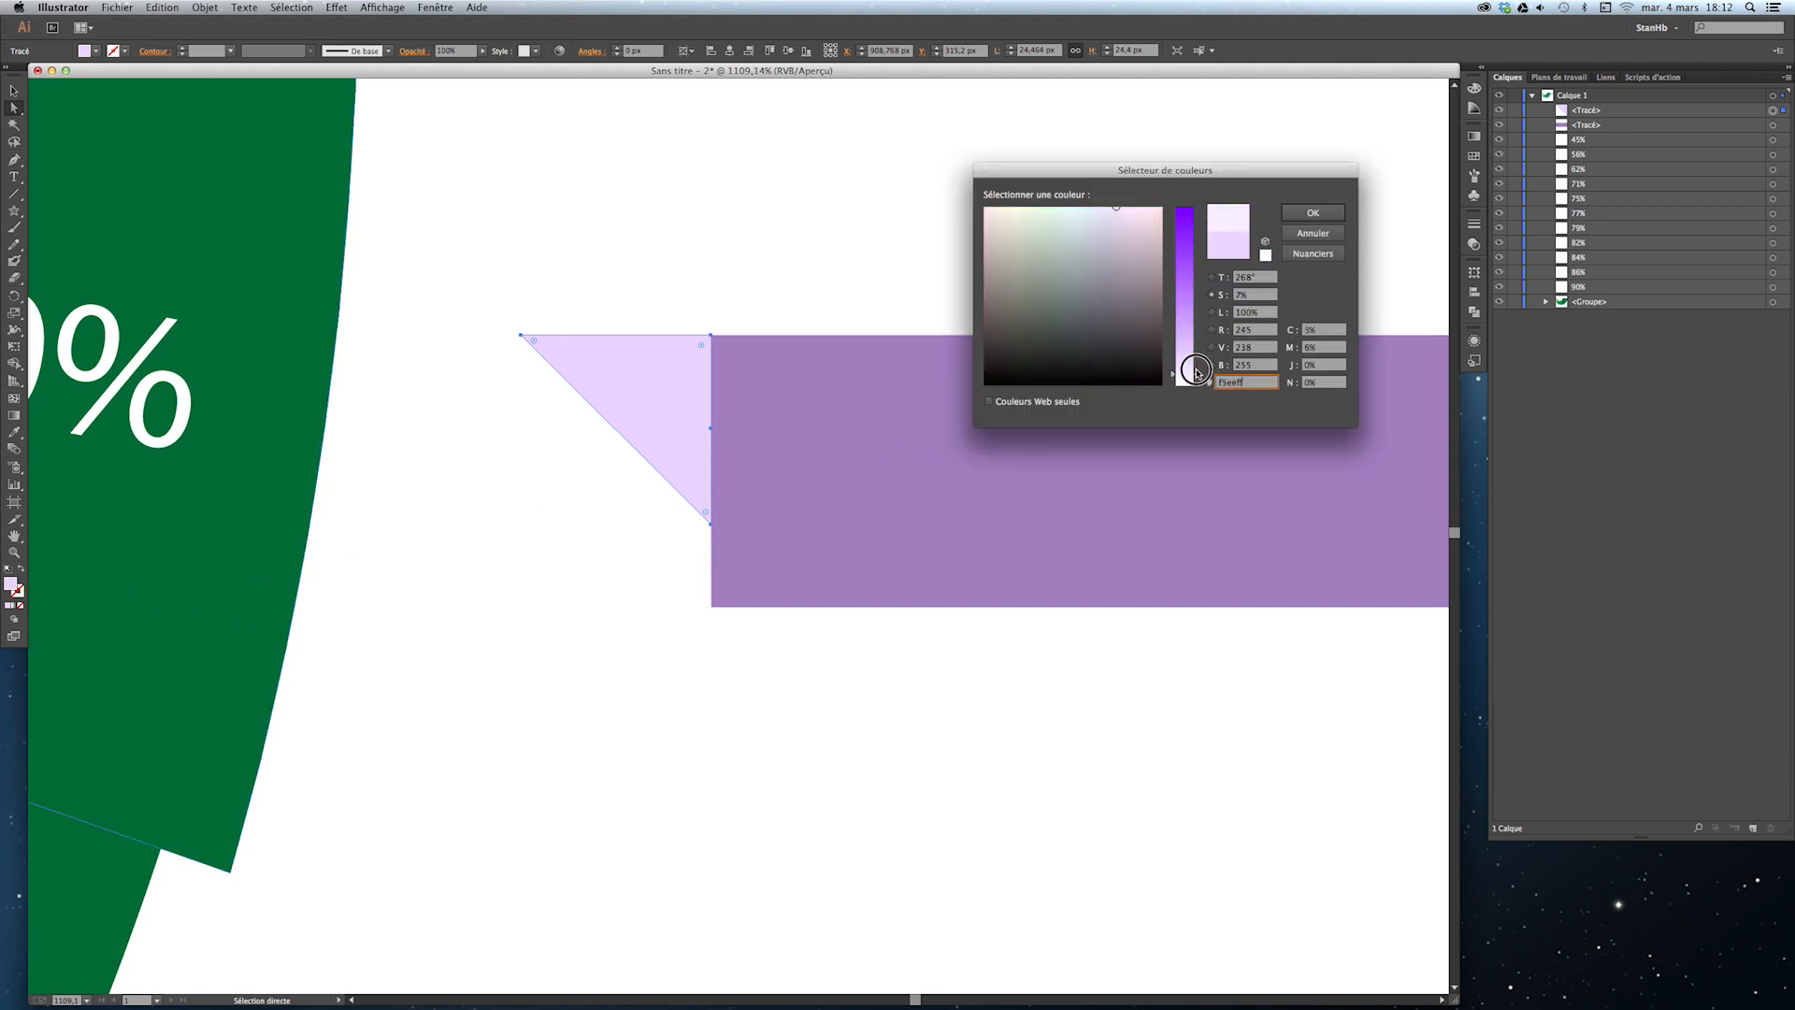
left_click(1212, 312)
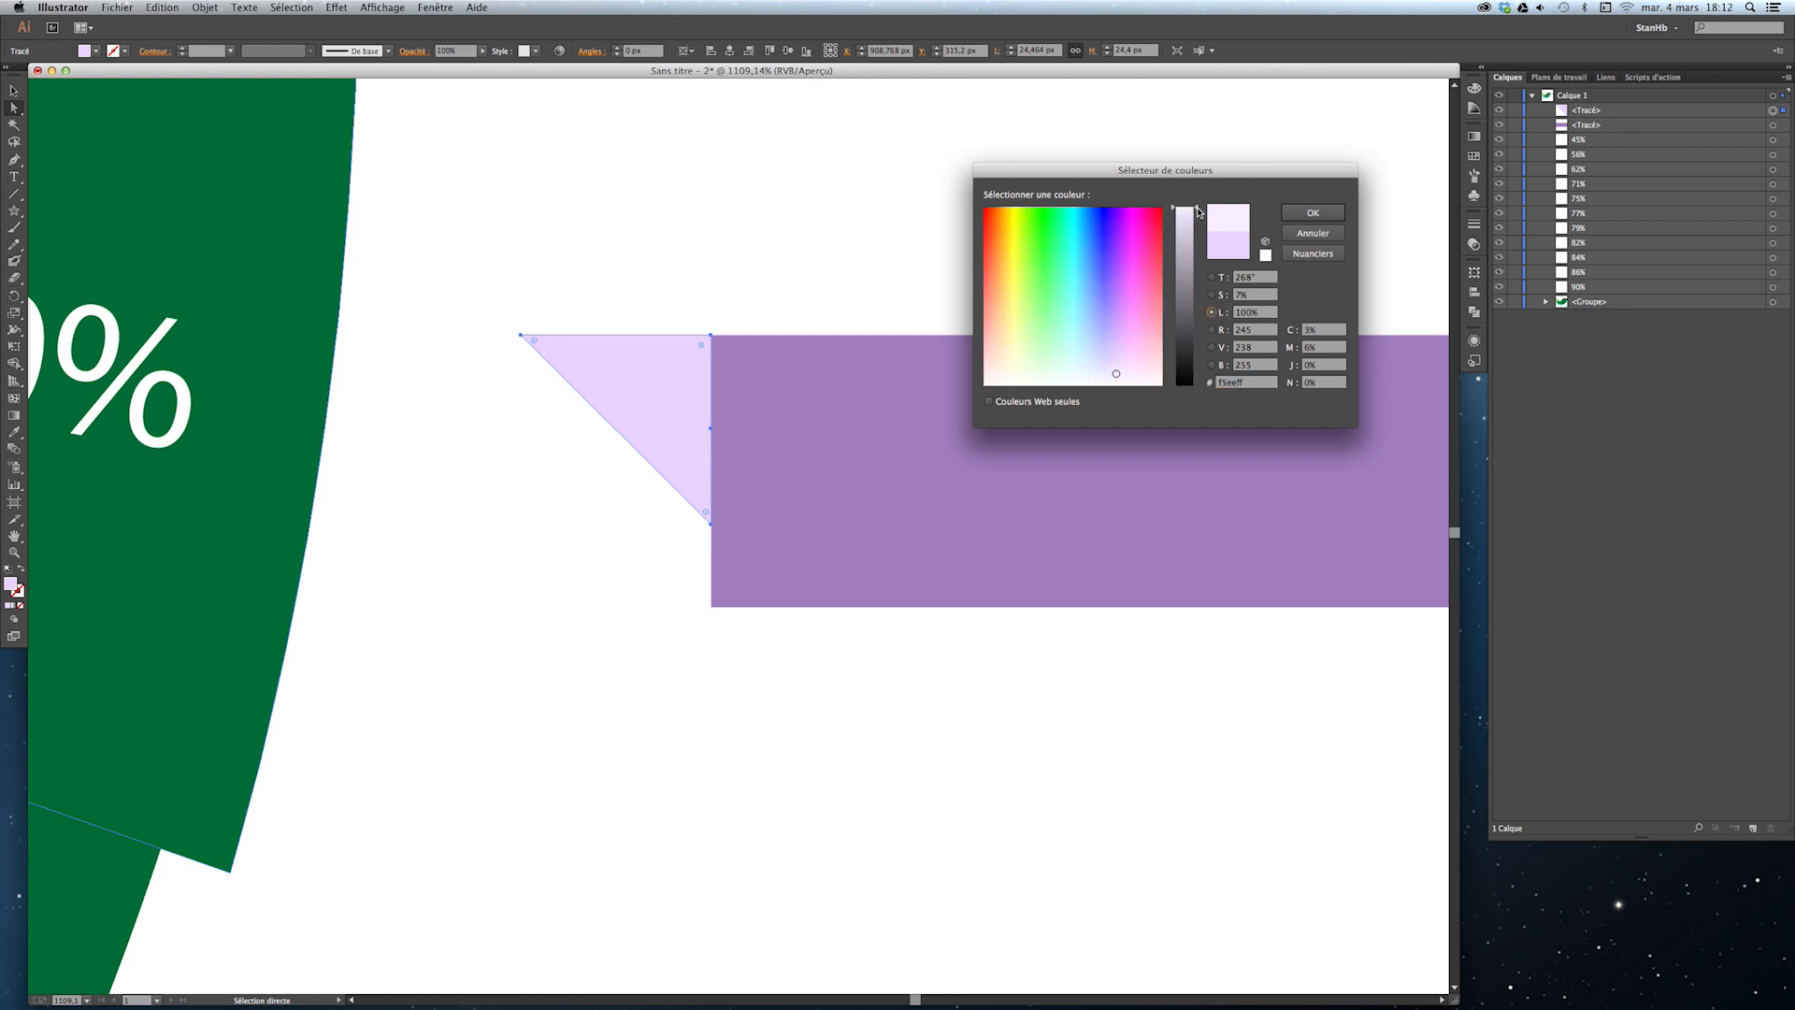
left_click(1312, 212)
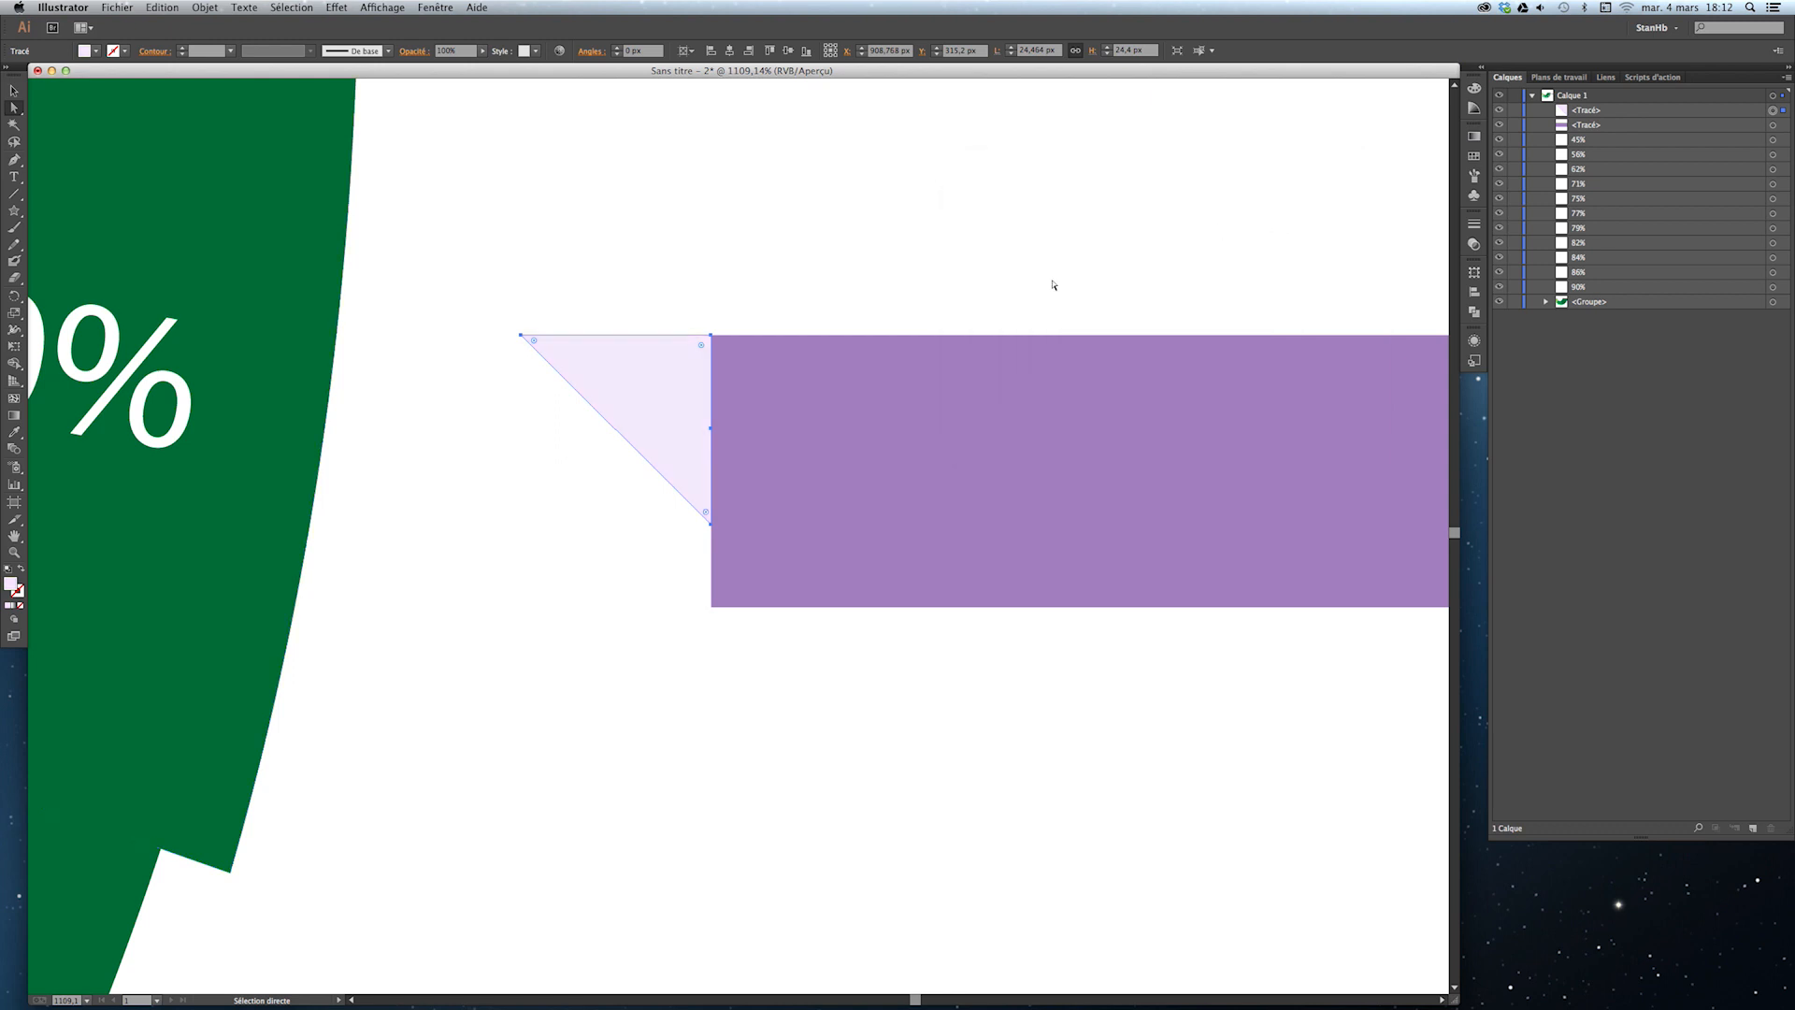
Group the pale triangle and the purple rectangle into one callout.
key("z")
left_click(945, 264, "alt")
left_click(945, 265, "alt")
left_click(679, 596, "alt")
left_click(679, 597, "alt")
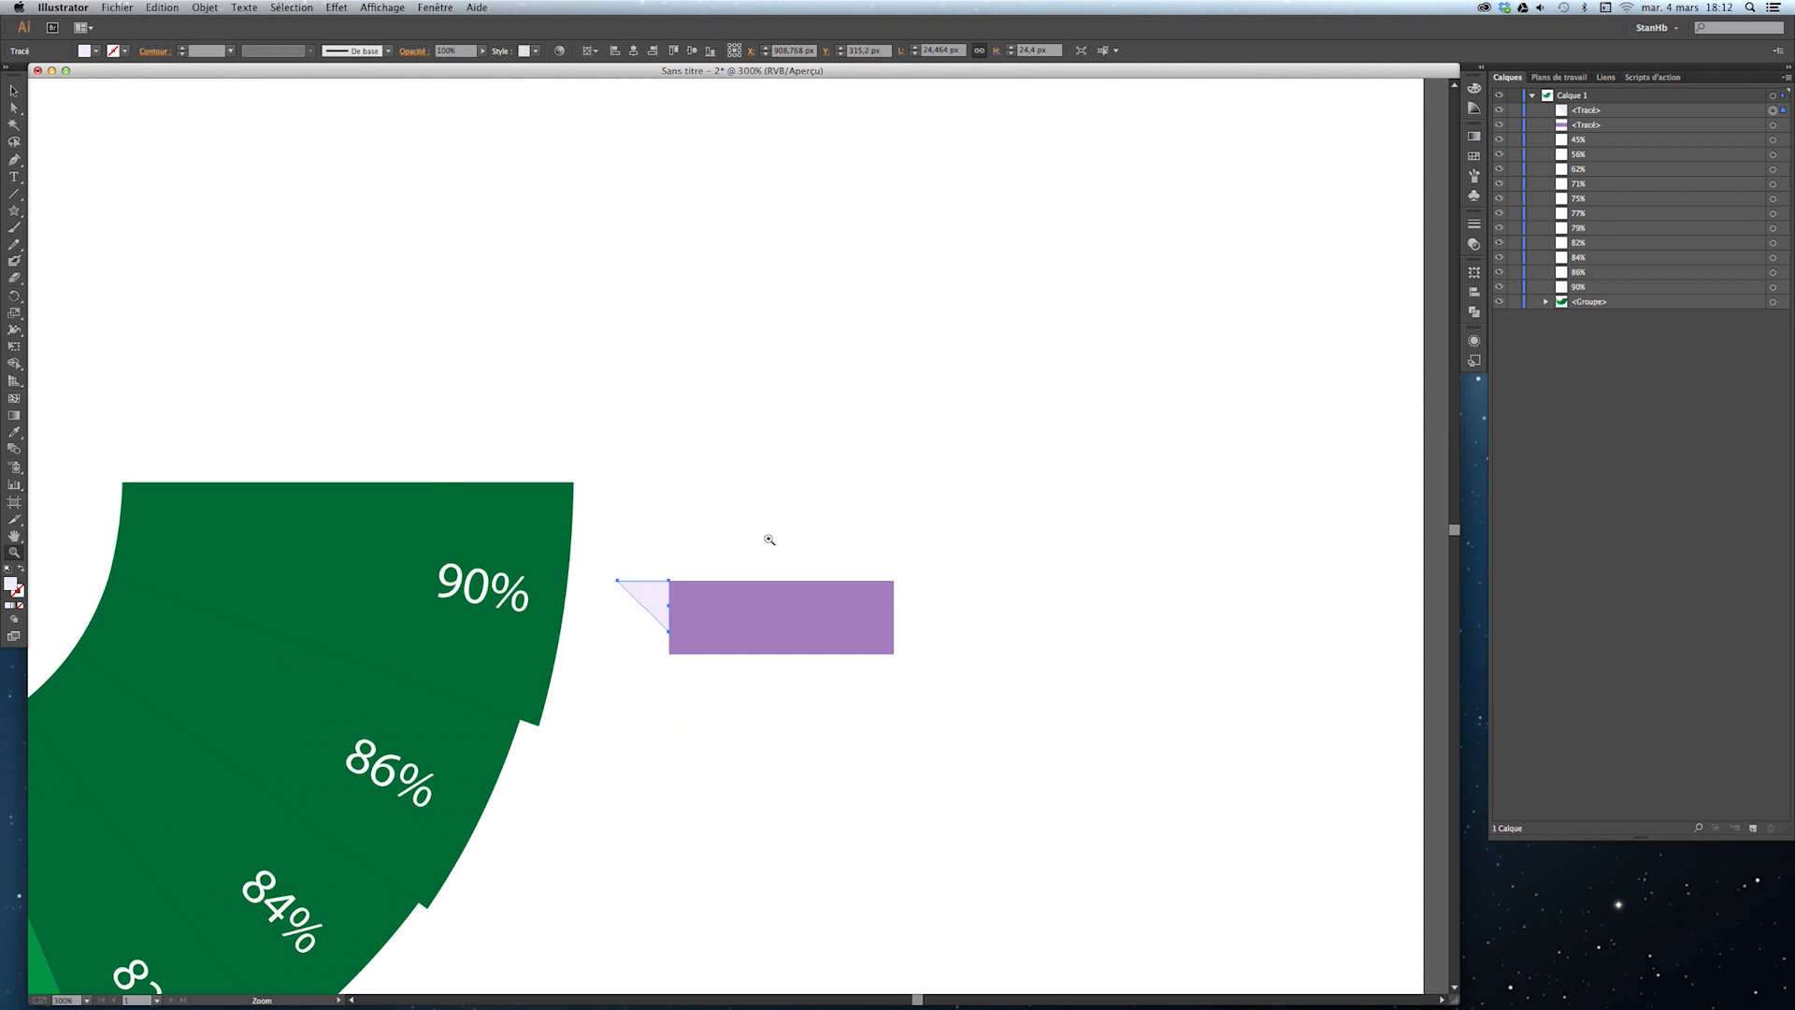
left_click_drag(769, 629, 807, 476)
left_click(855, 721)
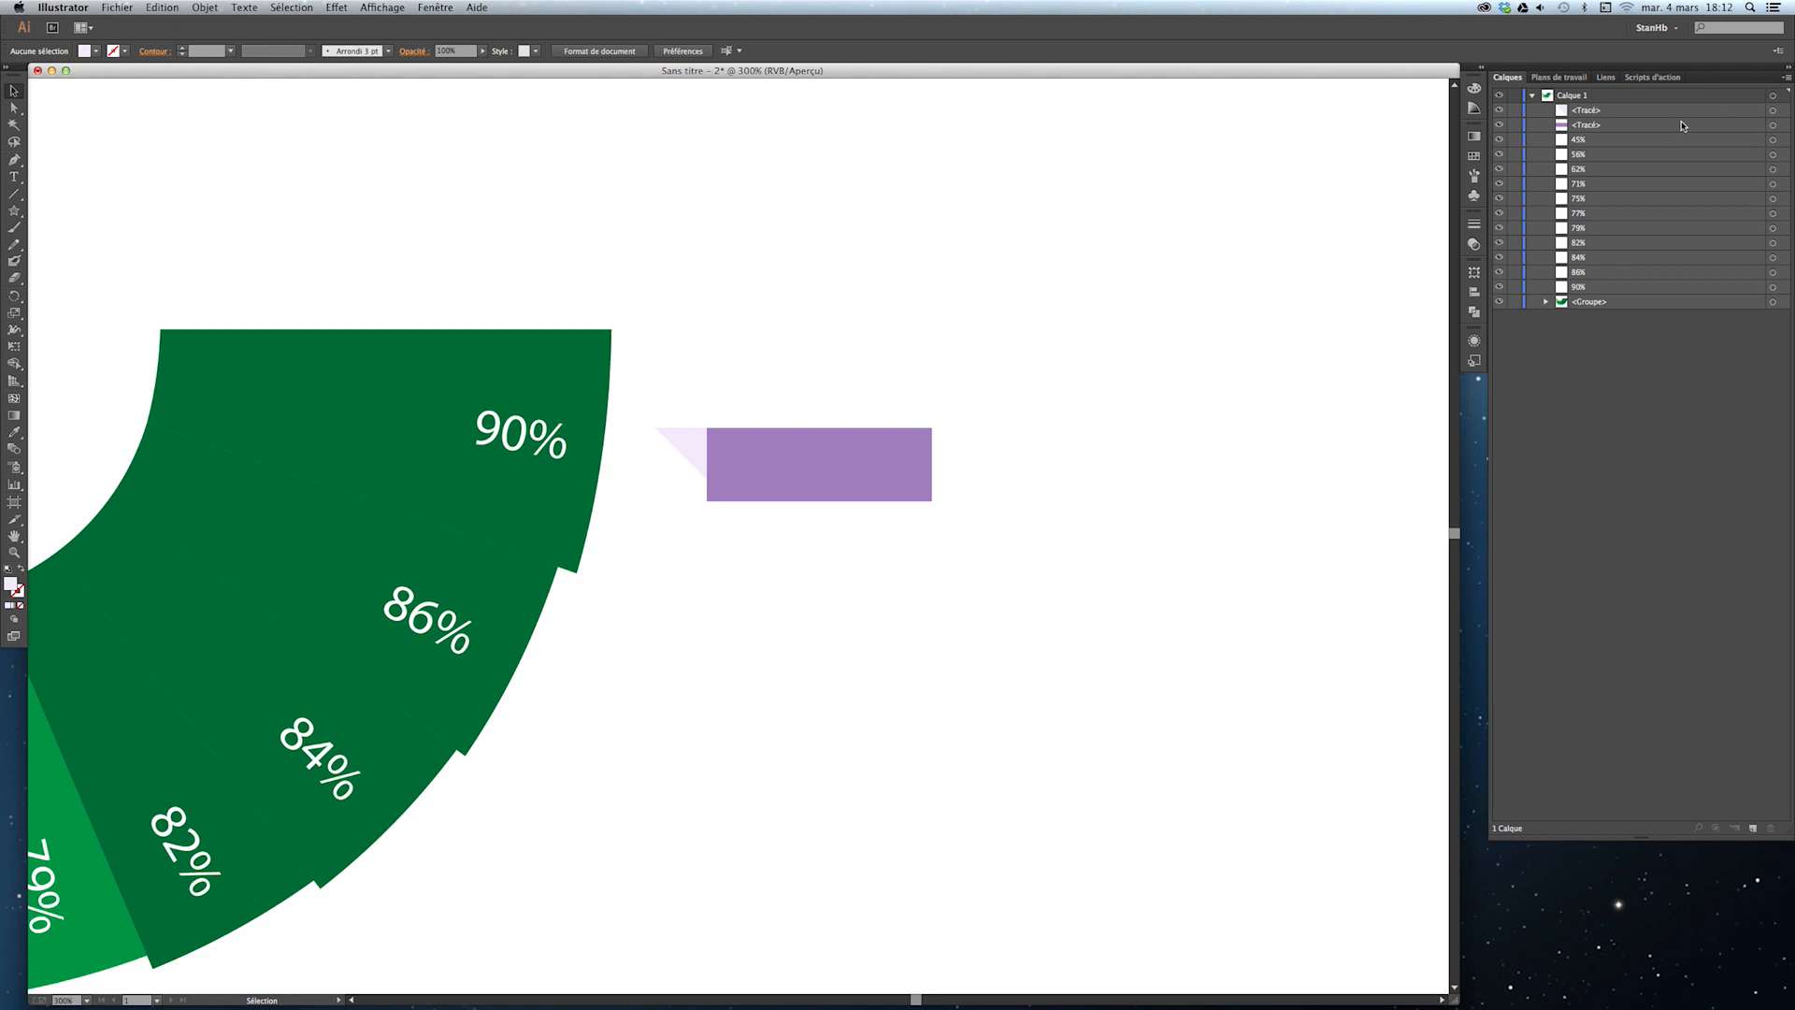
left_click_drag(1005, 347, 644, 531)
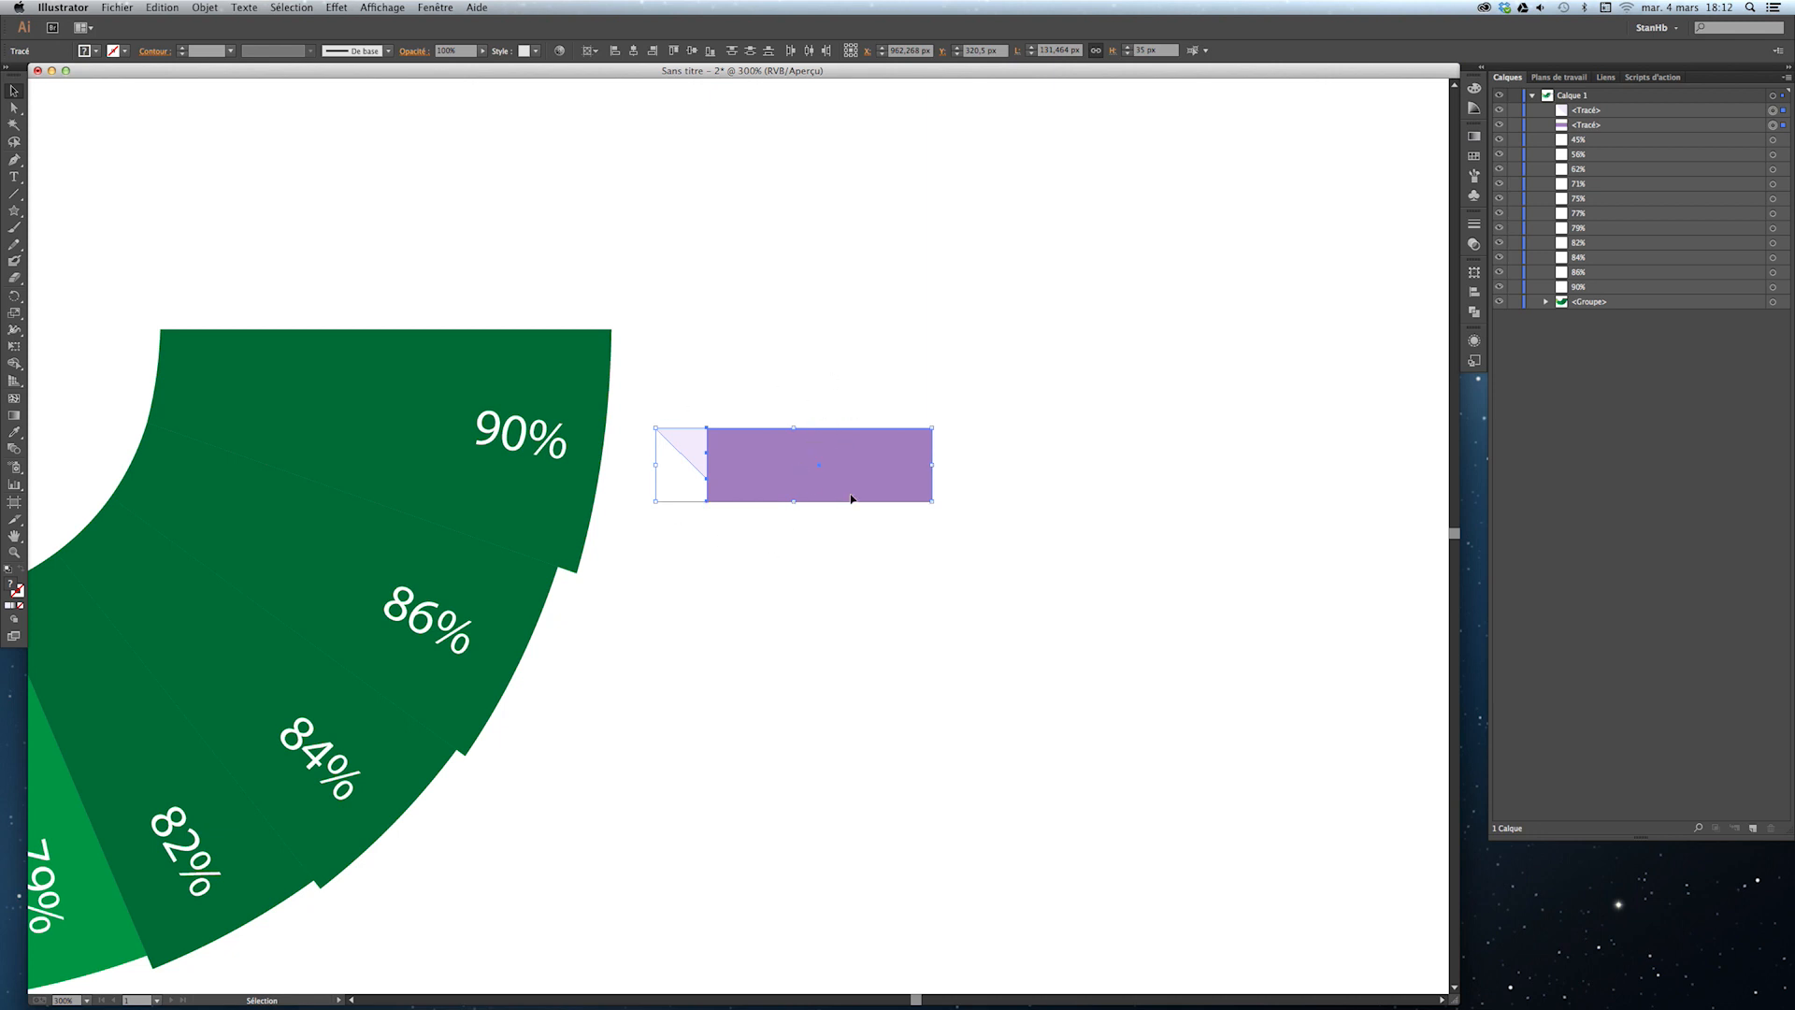
key("super+g")
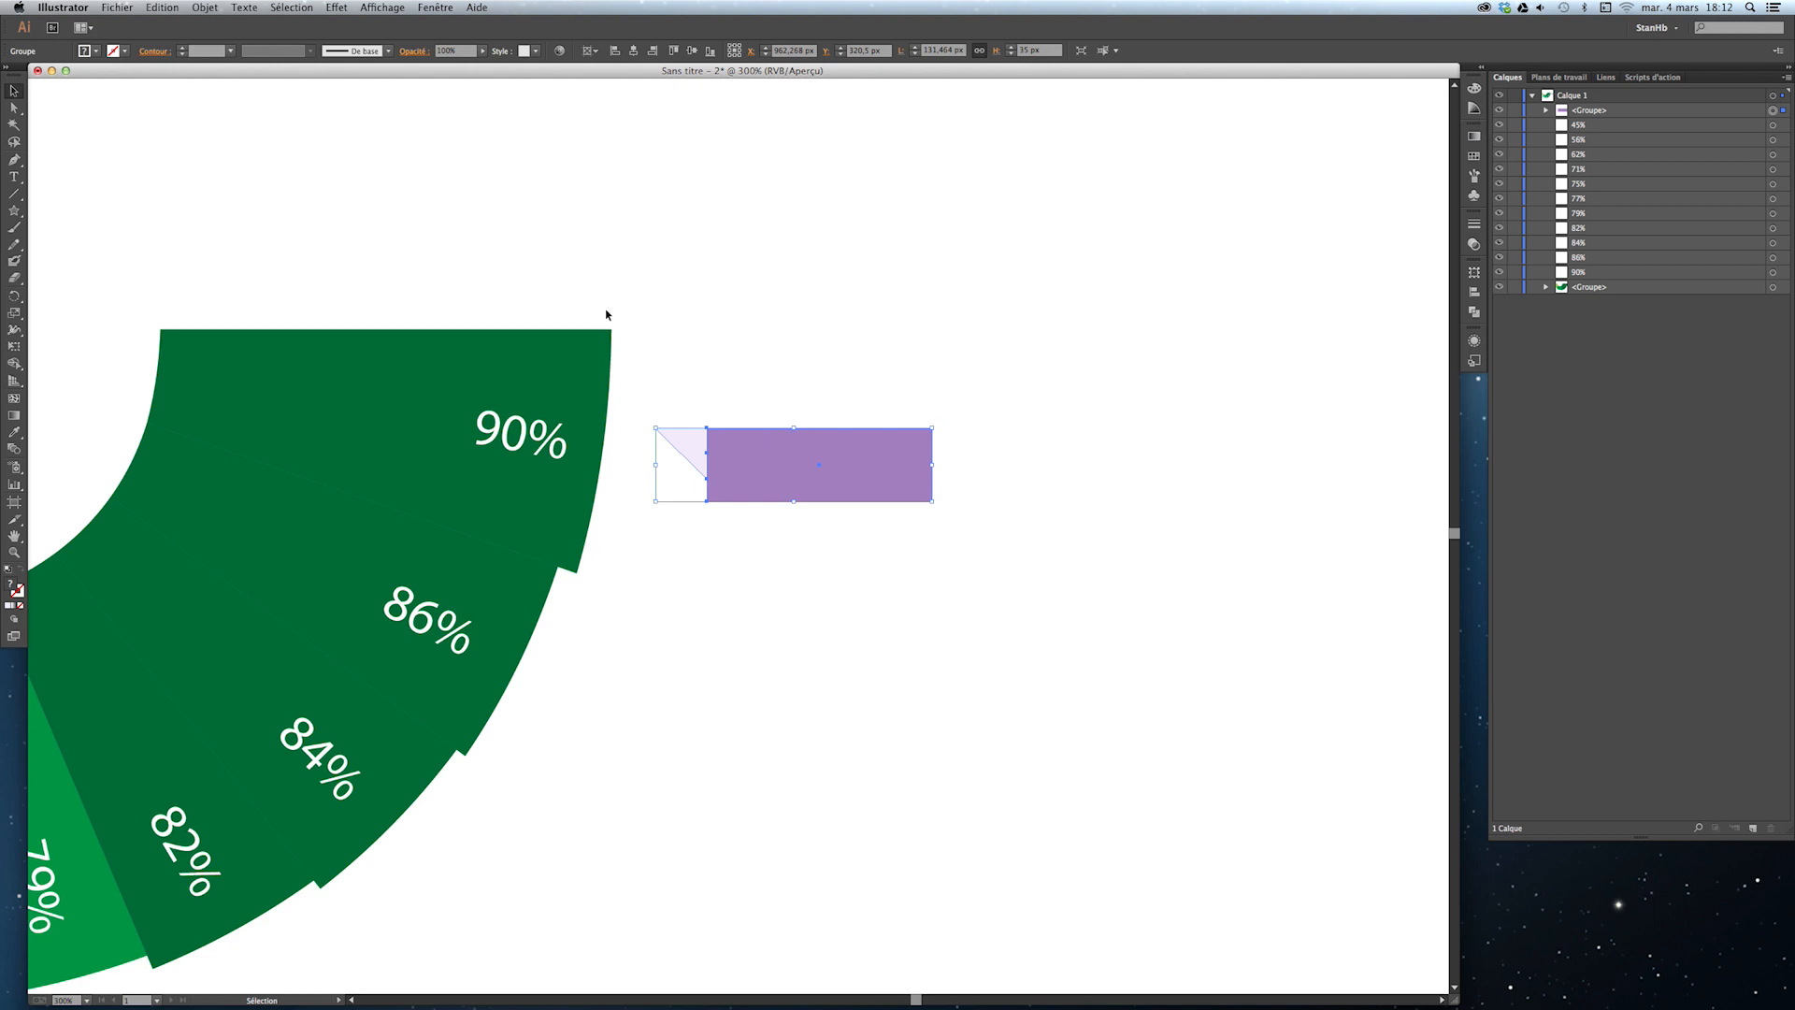
Examine the callout group's contents in the layer structure and check its visibility.
left_click(202, 8)
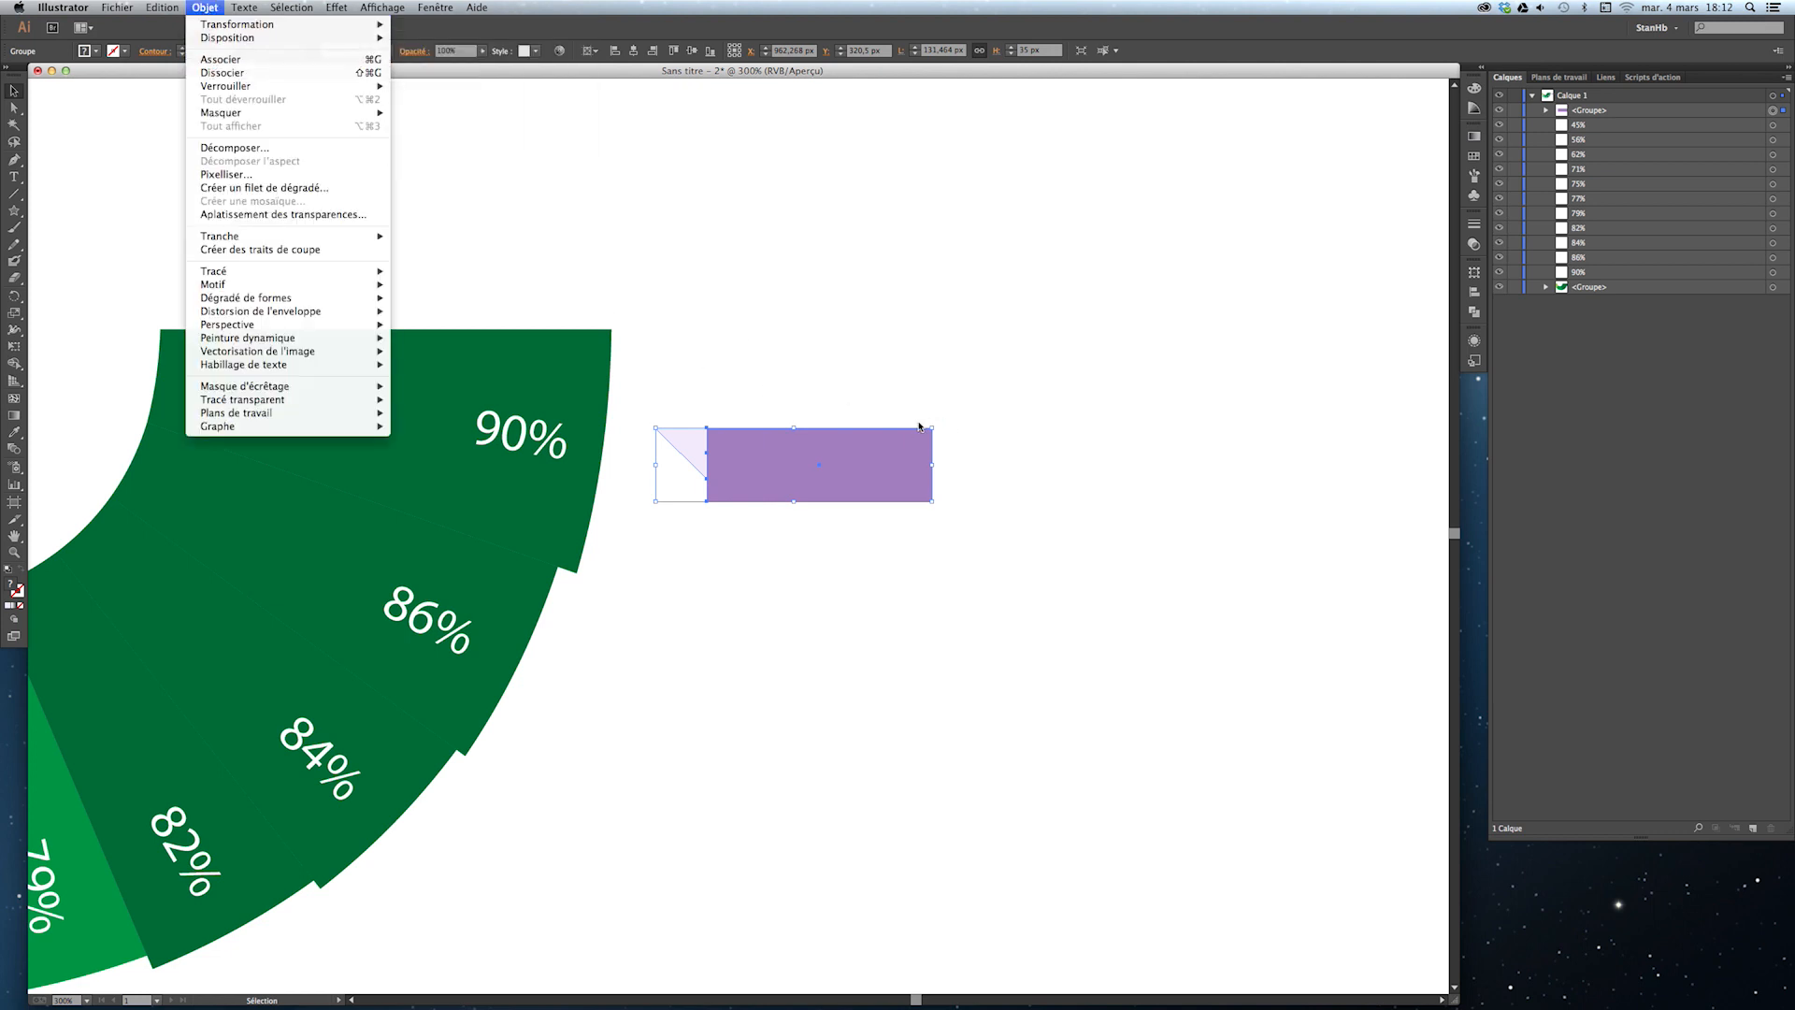
left_click(1634, 111)
left_click(1545, 110)
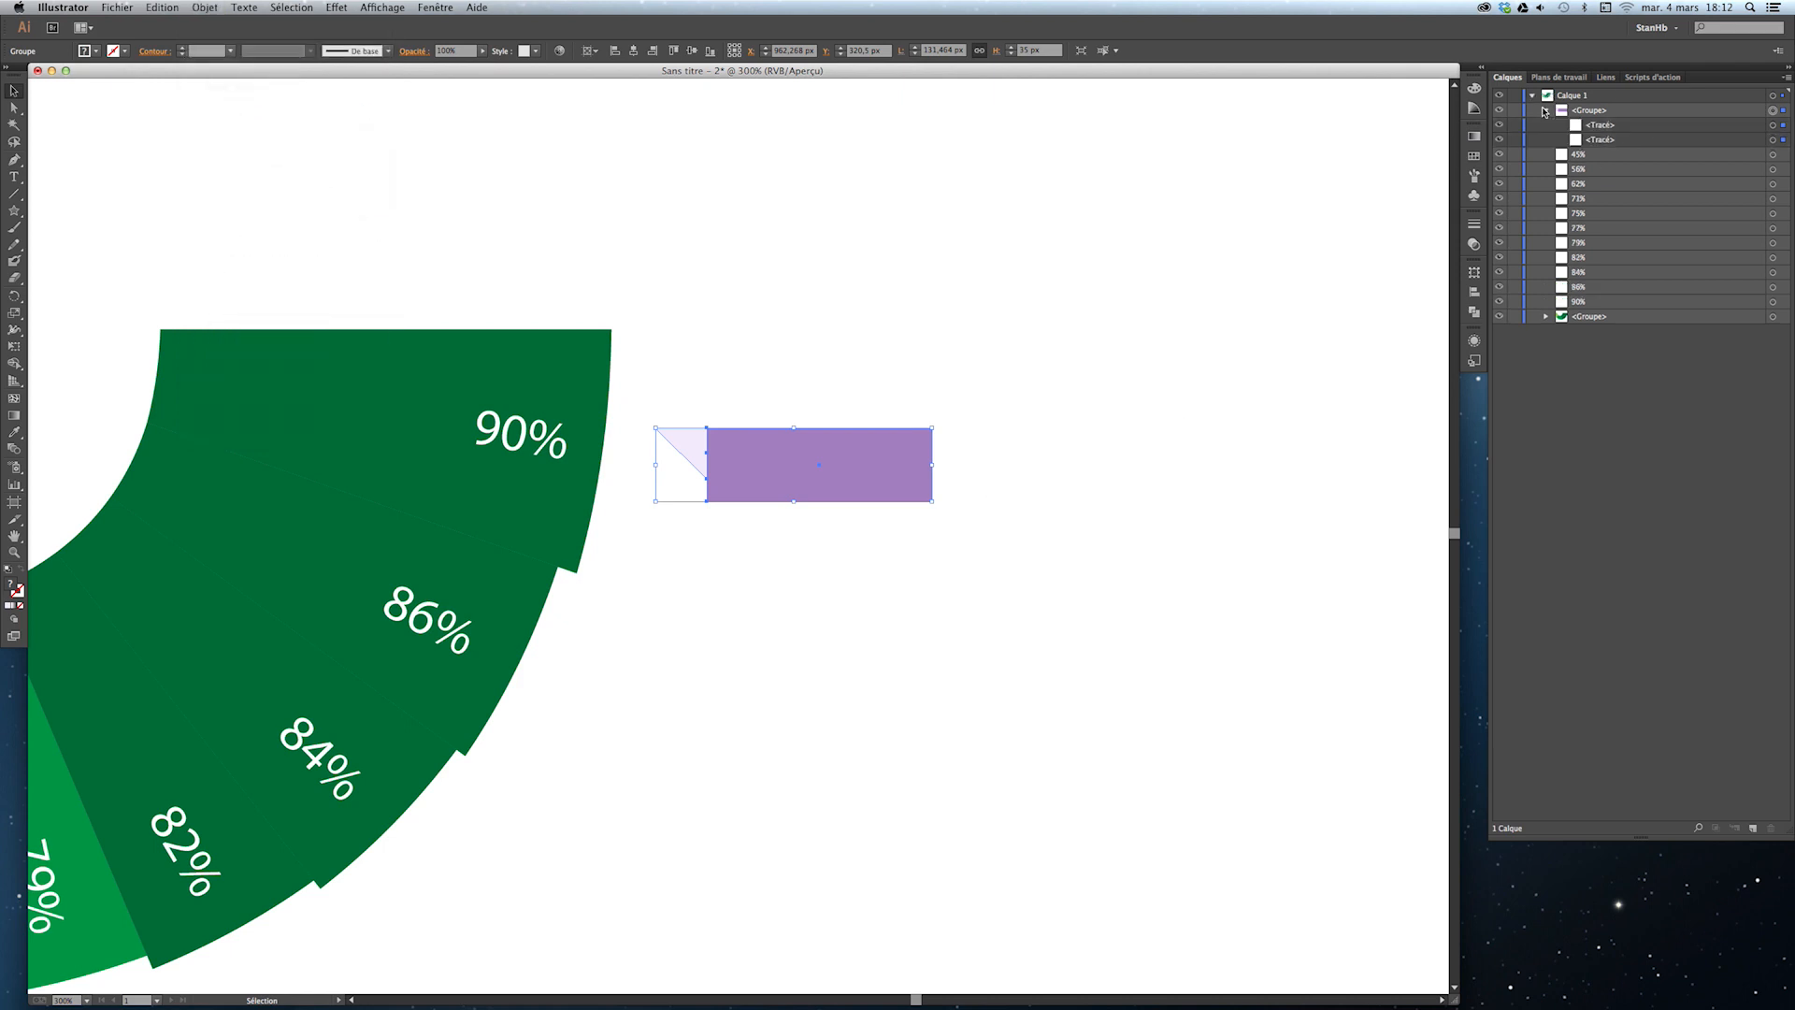
left_click(1546, 110)
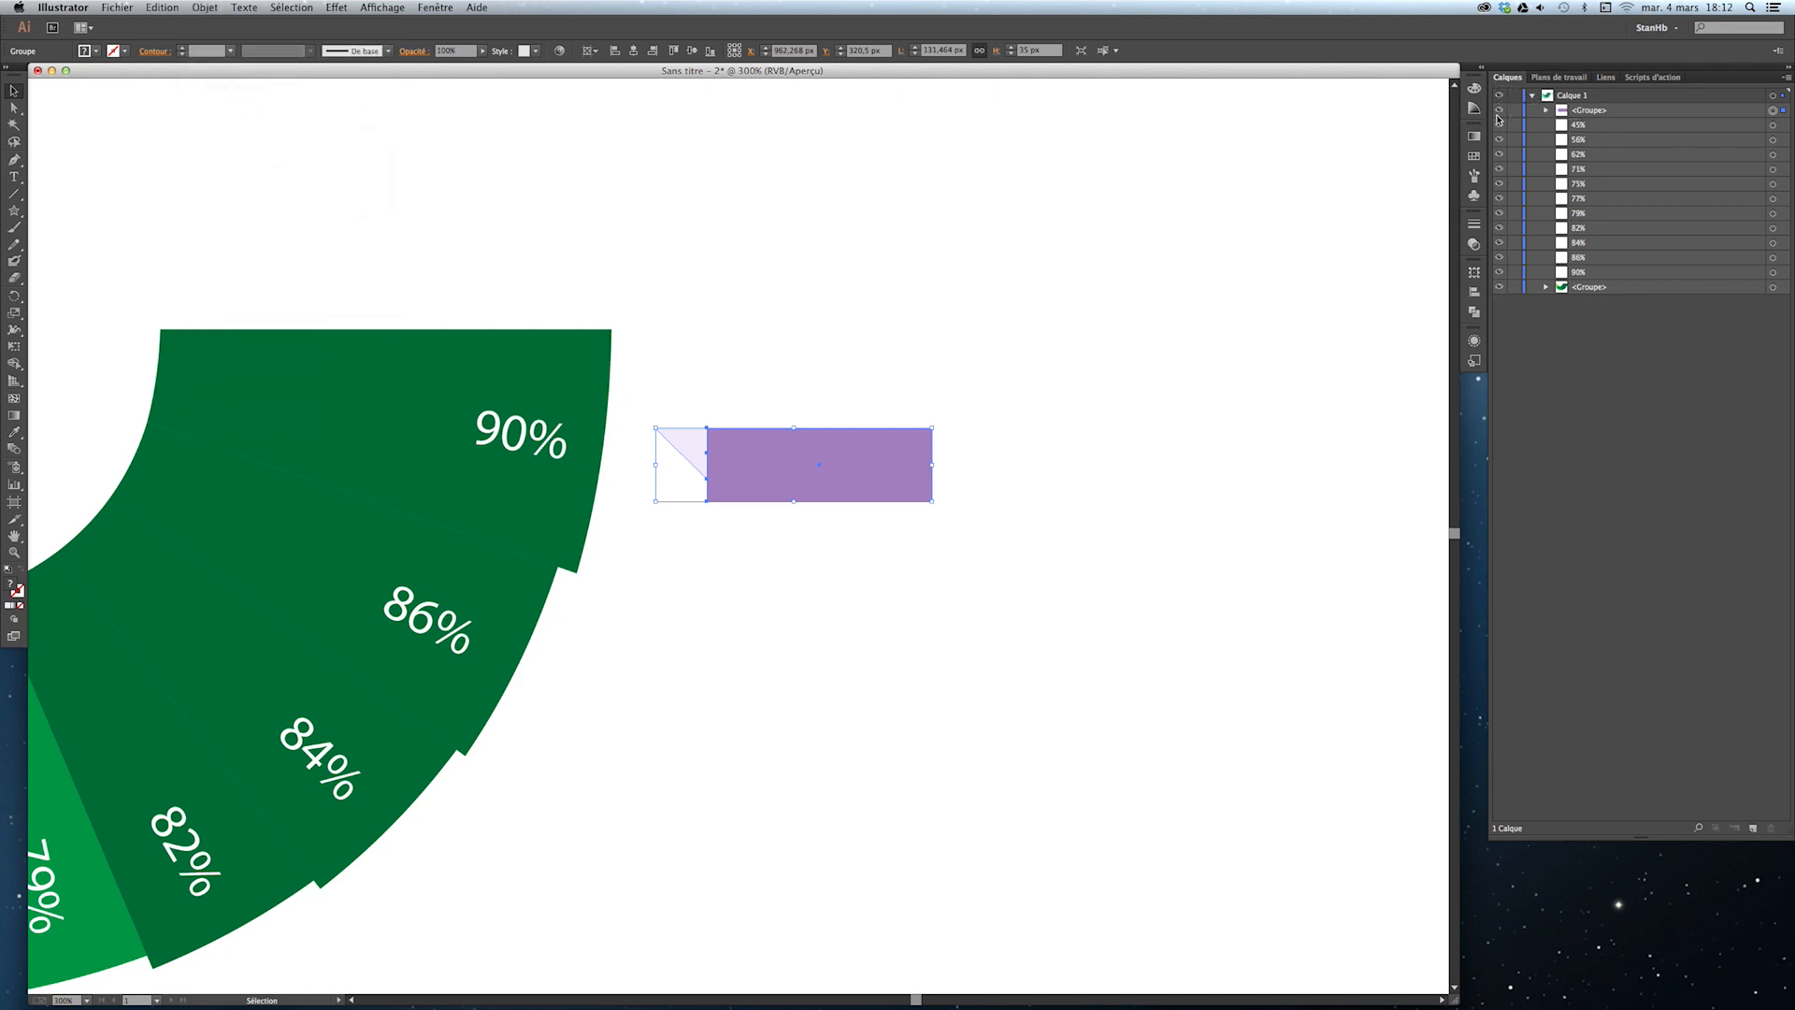
left_click(1501, 111)
left_click(1500, 112)
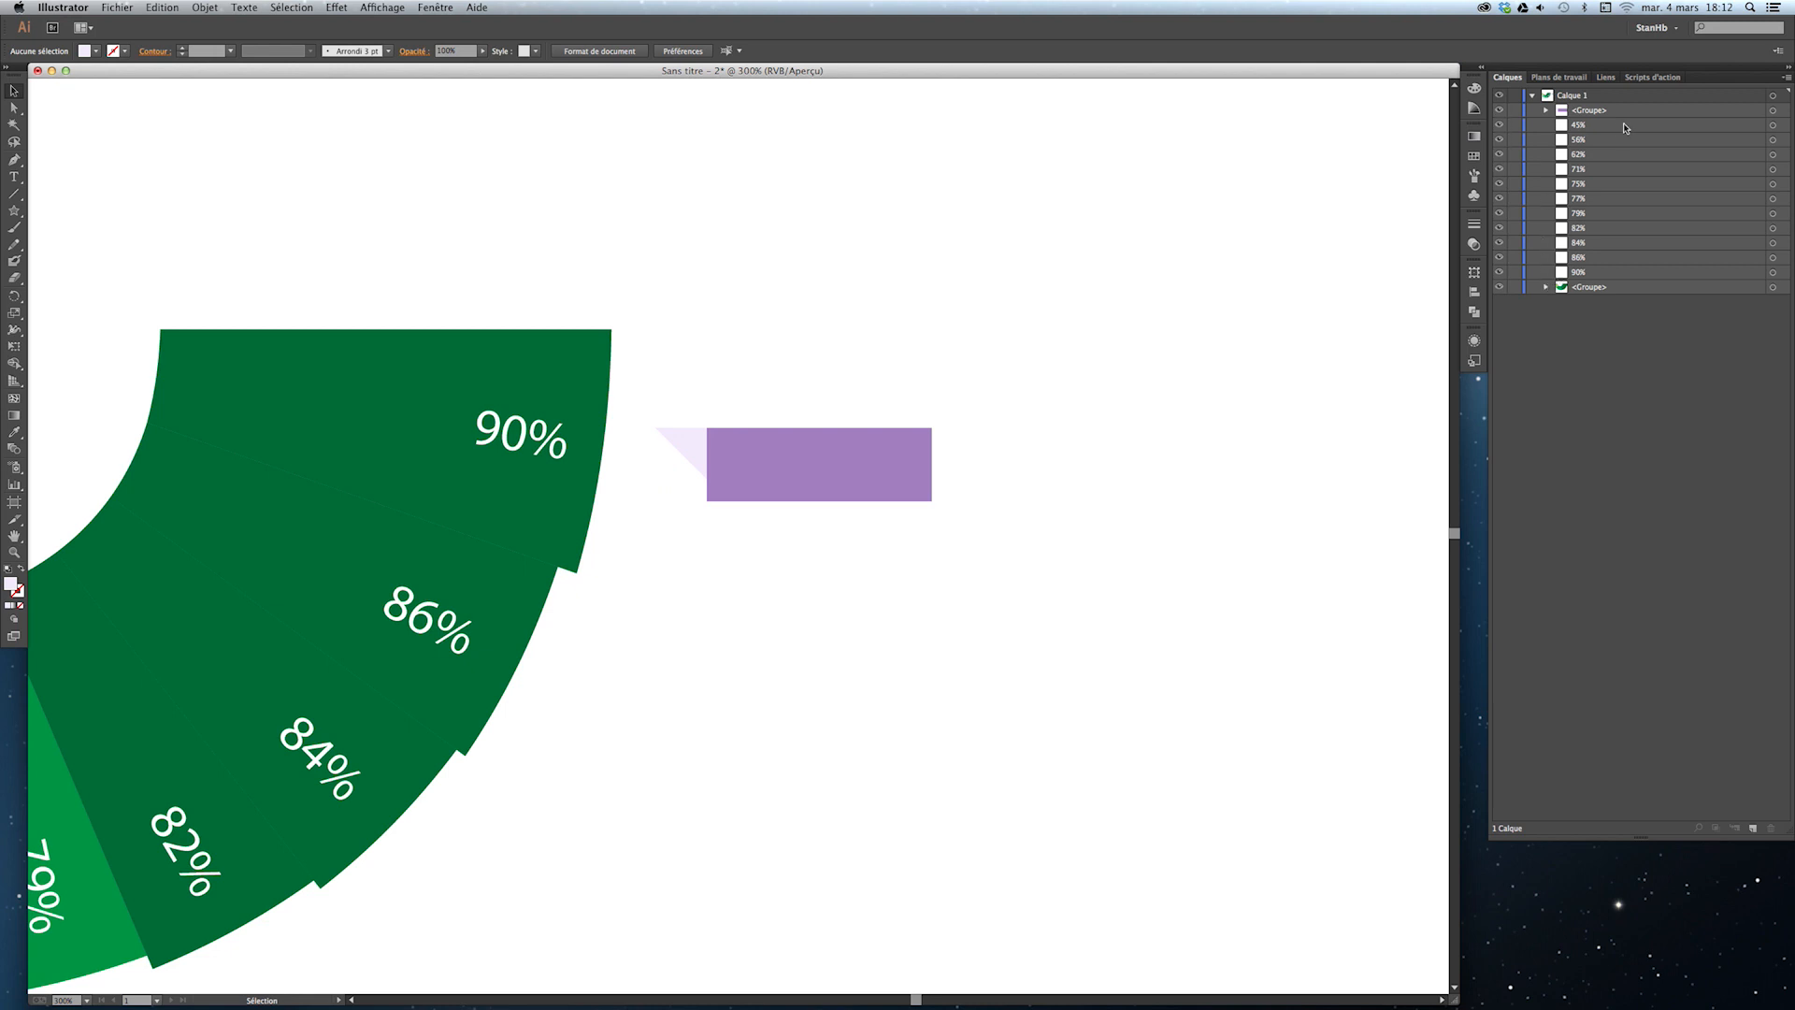
key("z")
left_click(730, 574, "alt")
left_click(734, 581, "alt")
left_click_drag(769, 582, 870, 568)
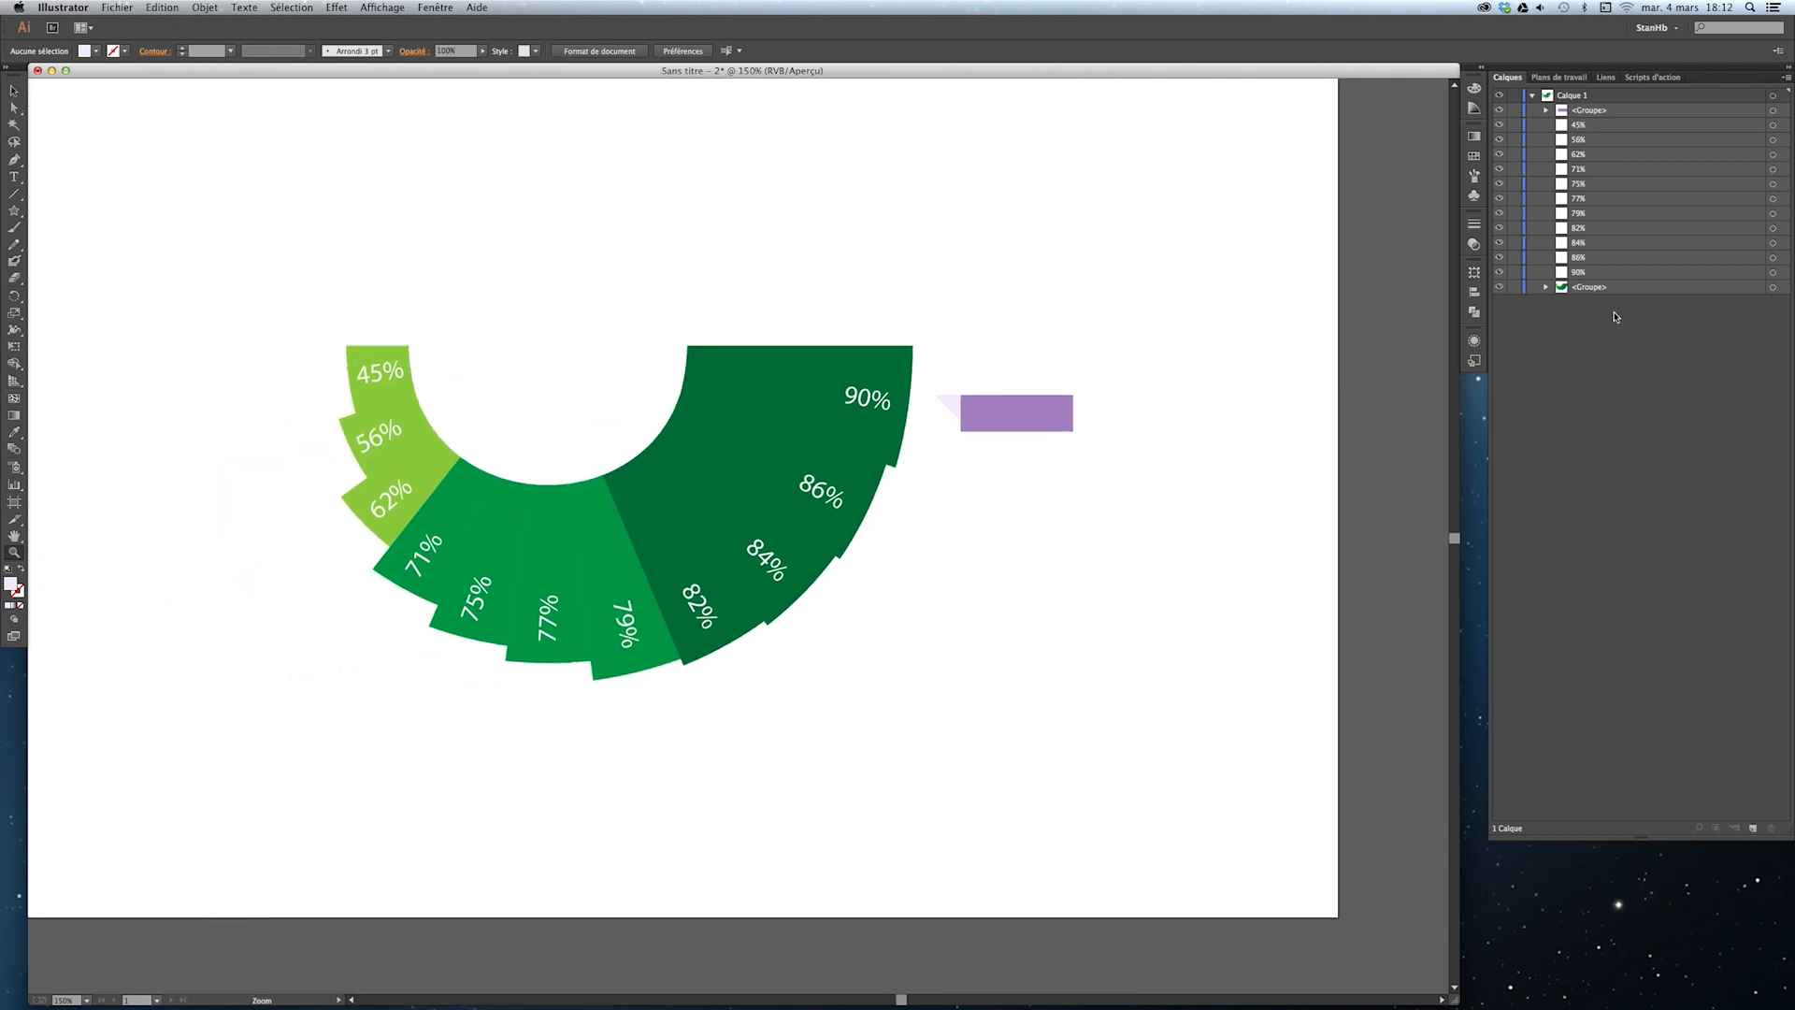
key("v")
left_click_drag(993, 236, 435, 735)
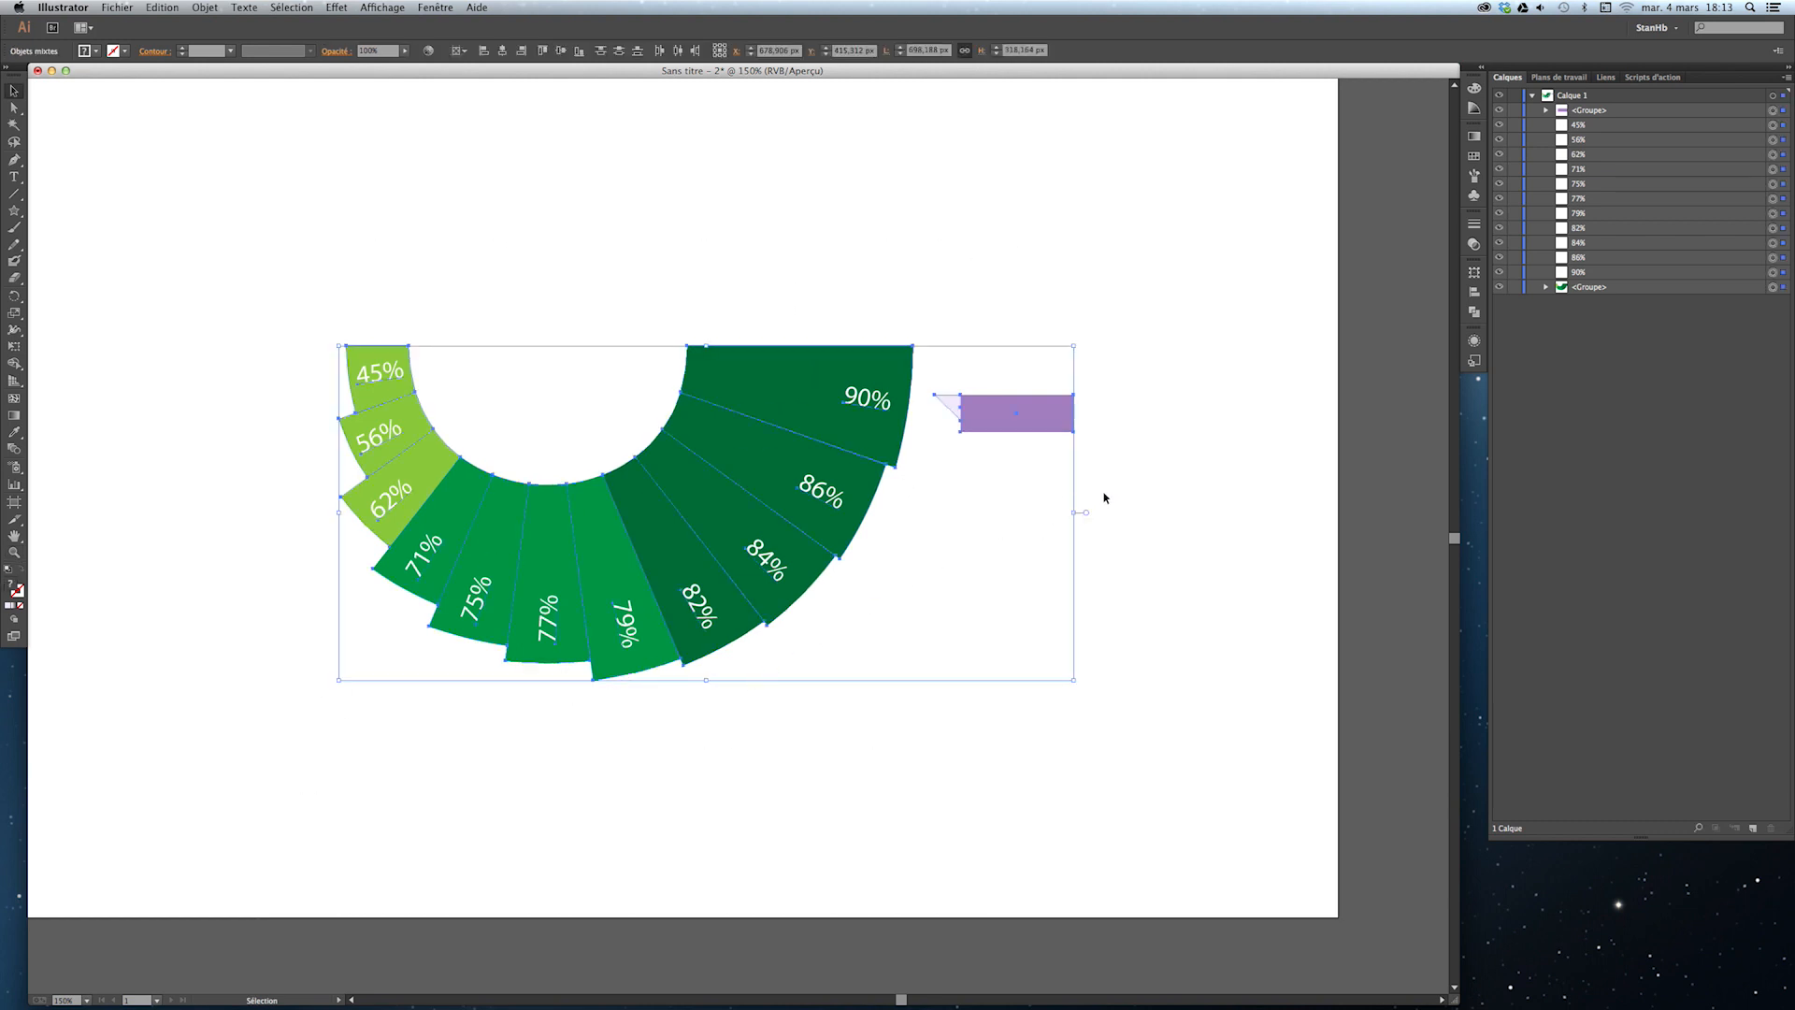
left_click(1206, 491)
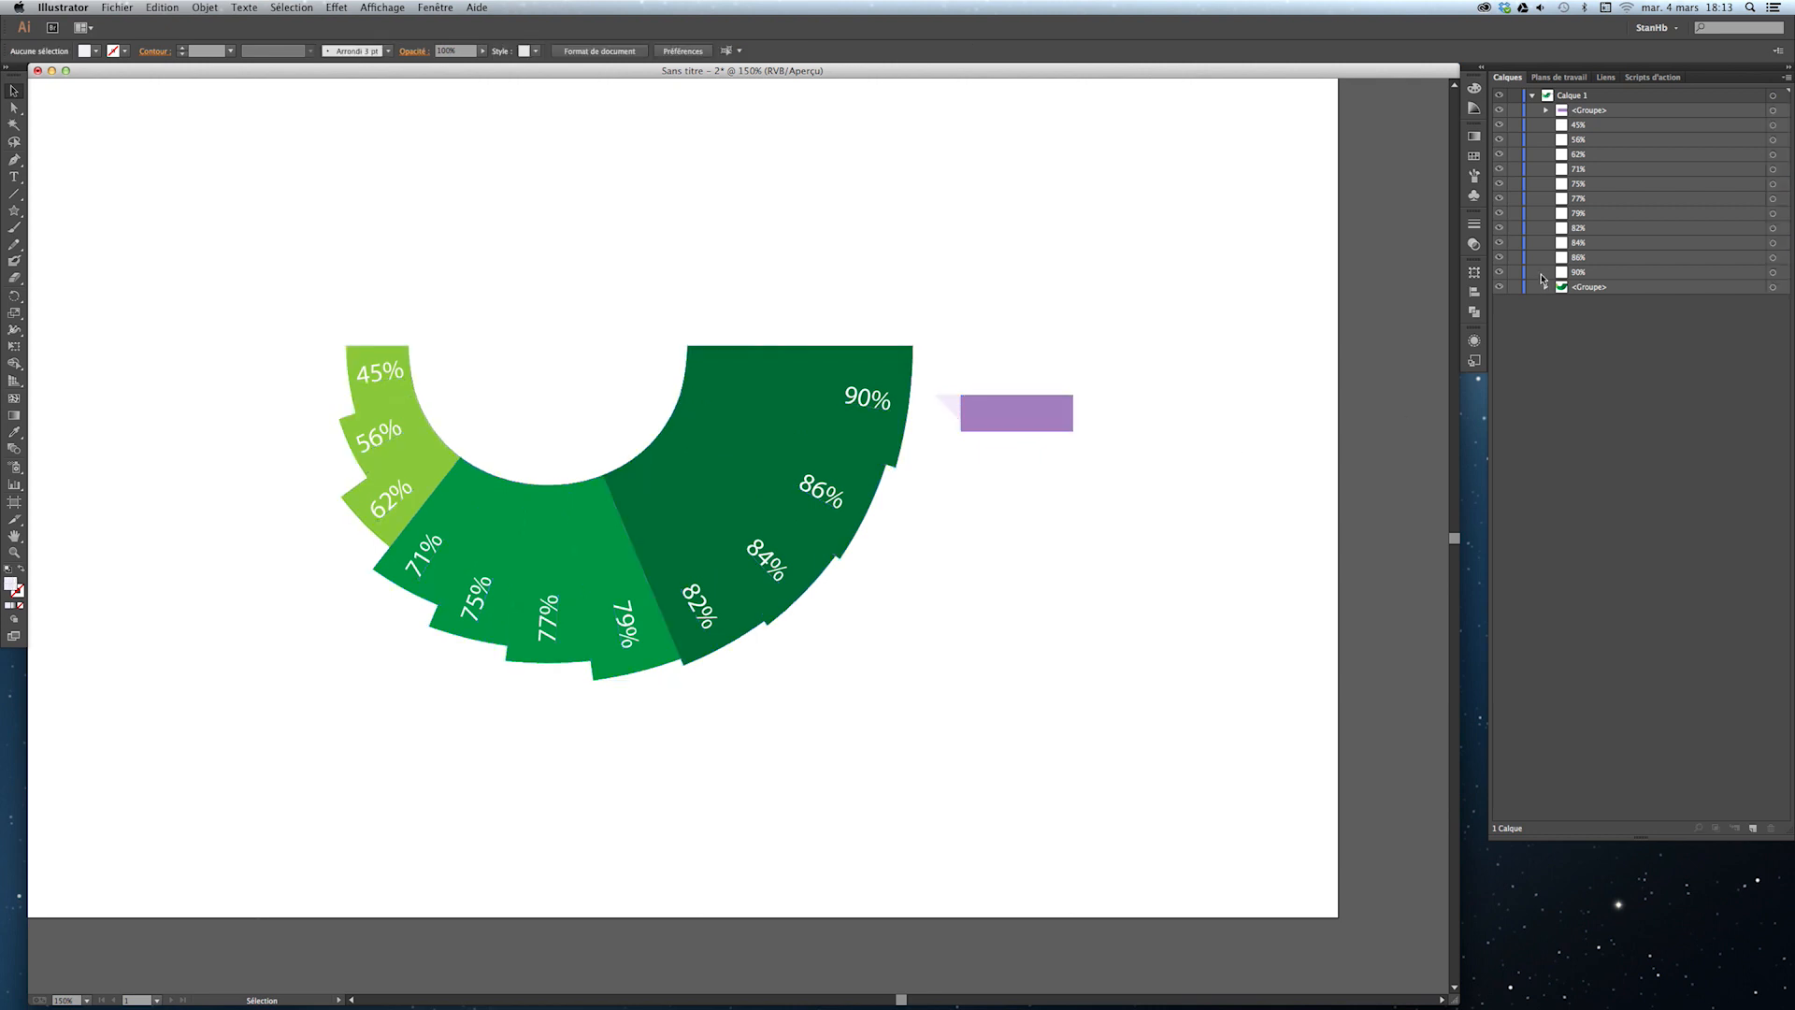
Lock the callout group and the green chart group, and group all the percentage labels together.
left_click(1499, 290)
left_click(1499, 290)
left_click_drag(986, 245, 268, 733)
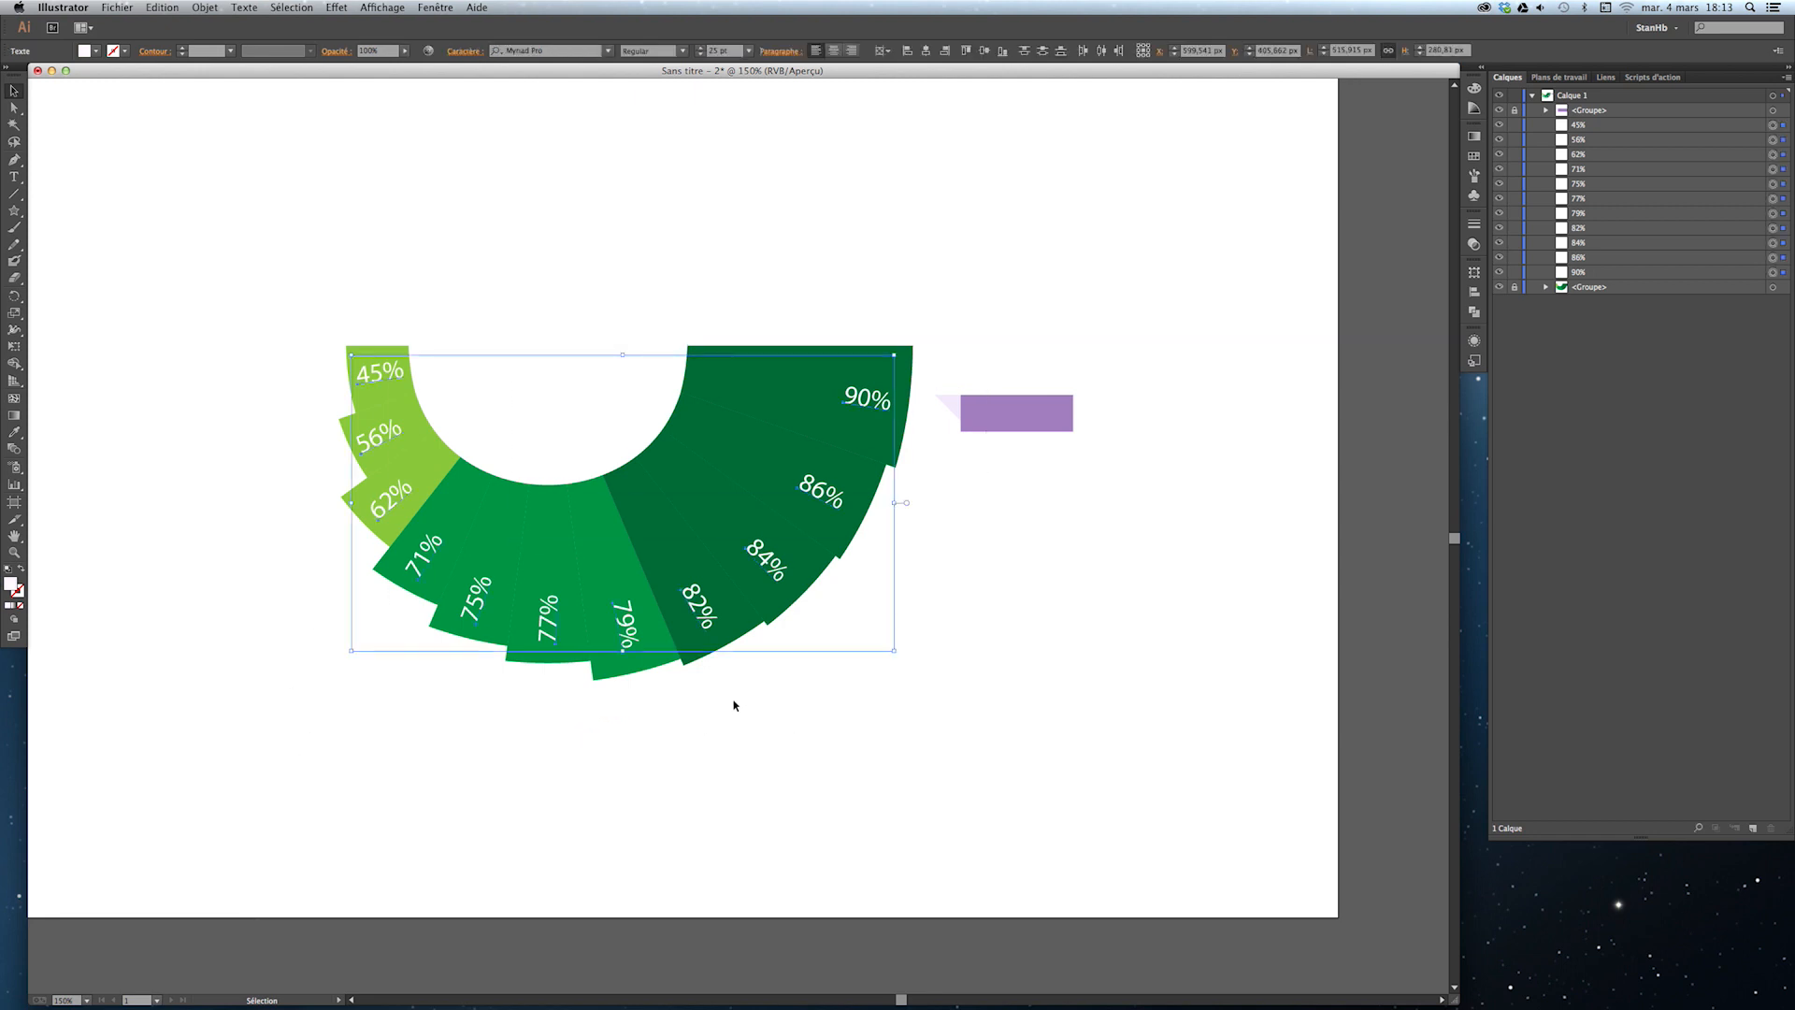
key("super+g")
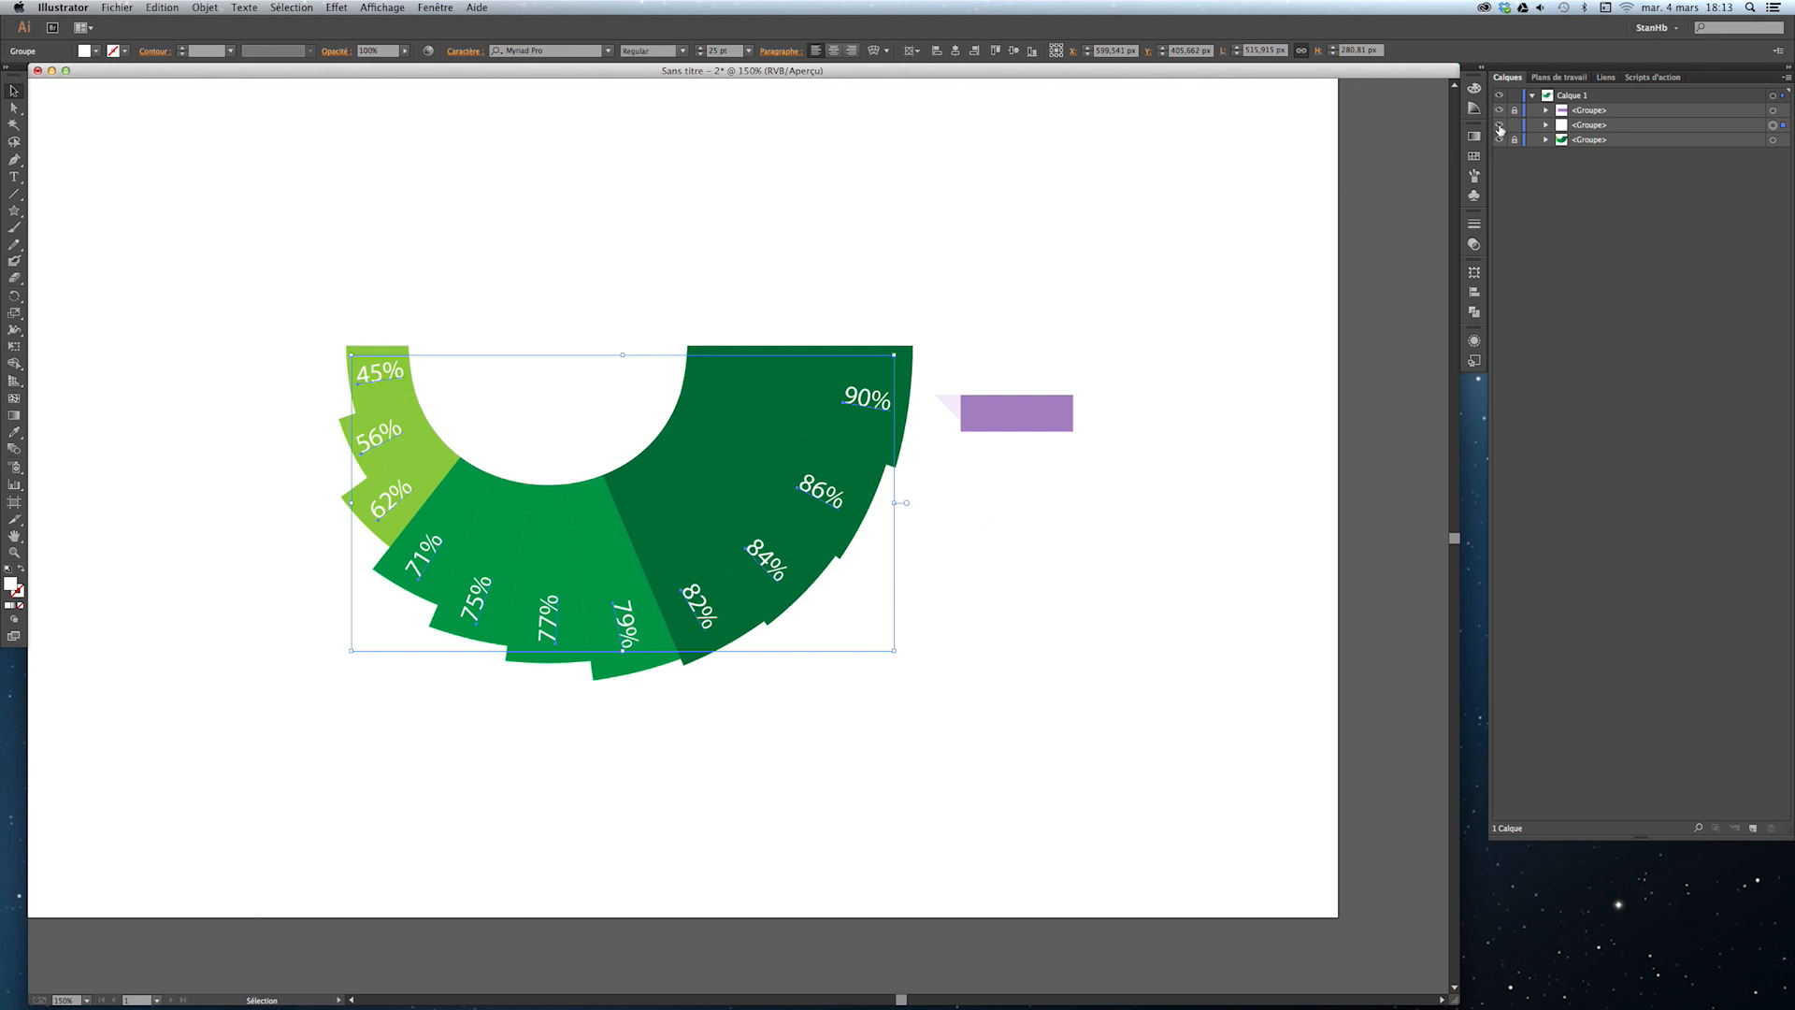
Lock the percentage label group, and unlock and expand the purple callout group.
left_click(1498, 124)
left_click(1499, 124)
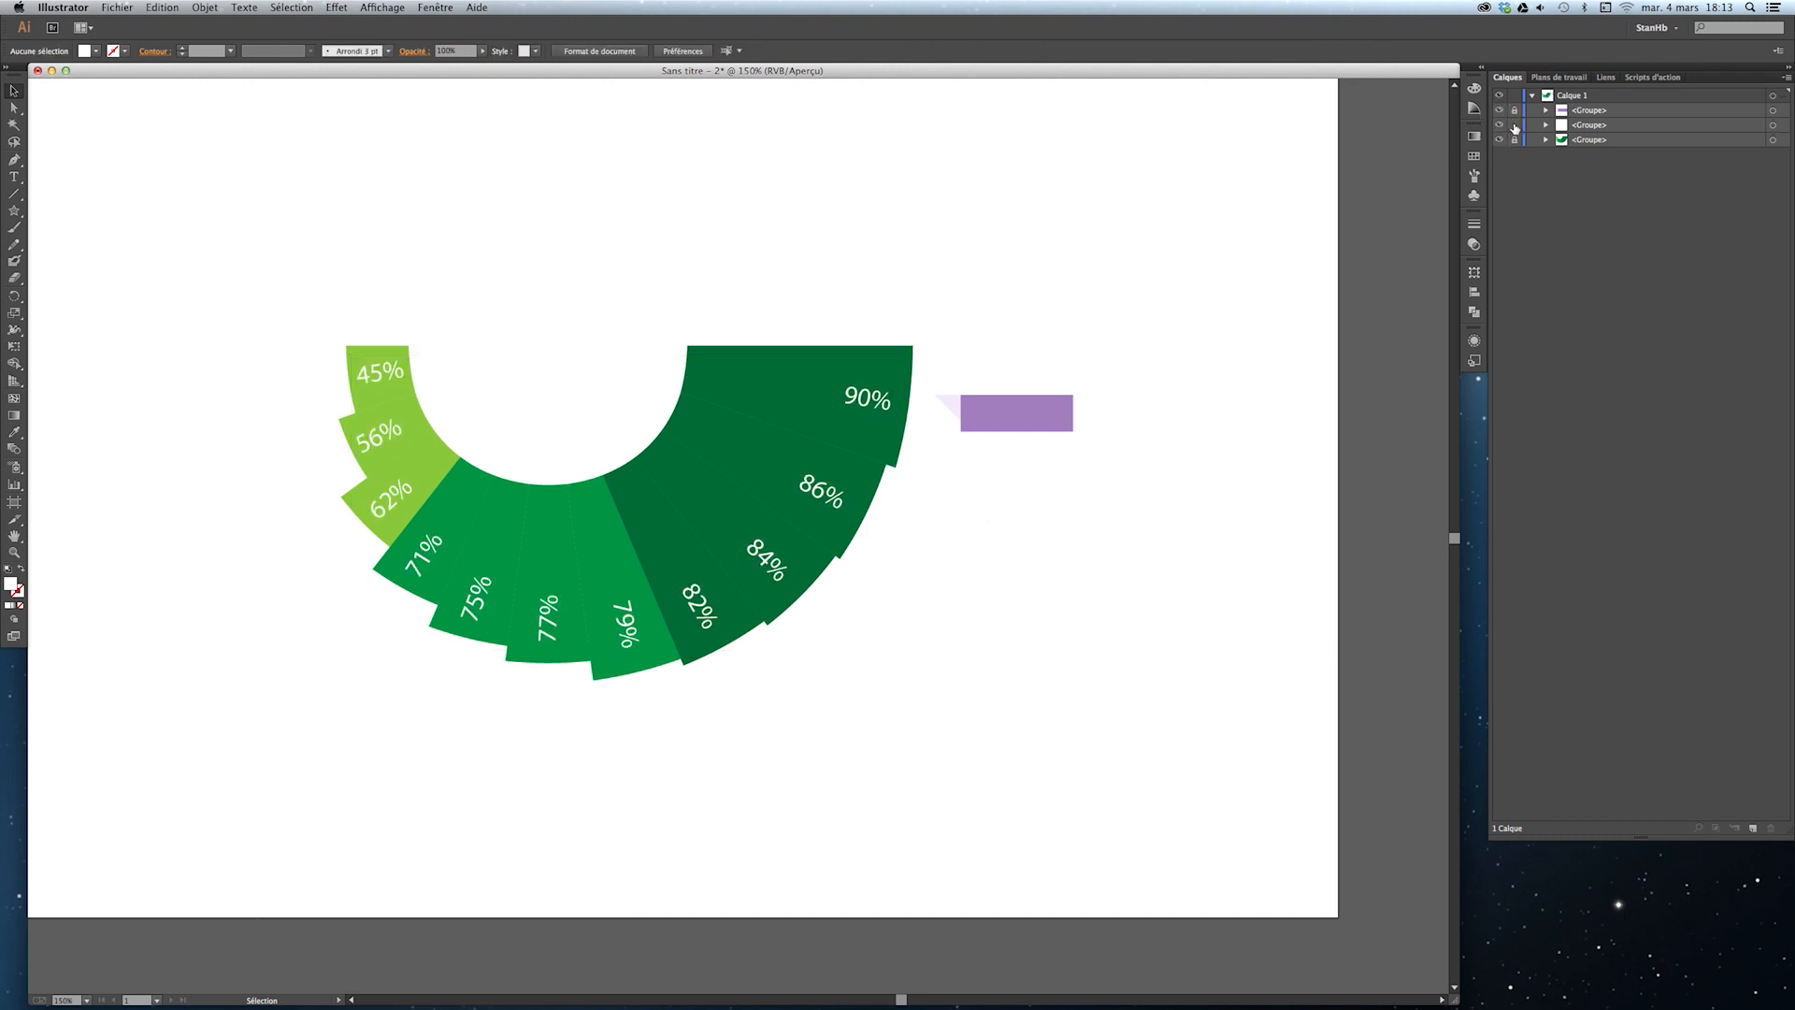
left_click(1516, 124)
left_click(1546, 110)
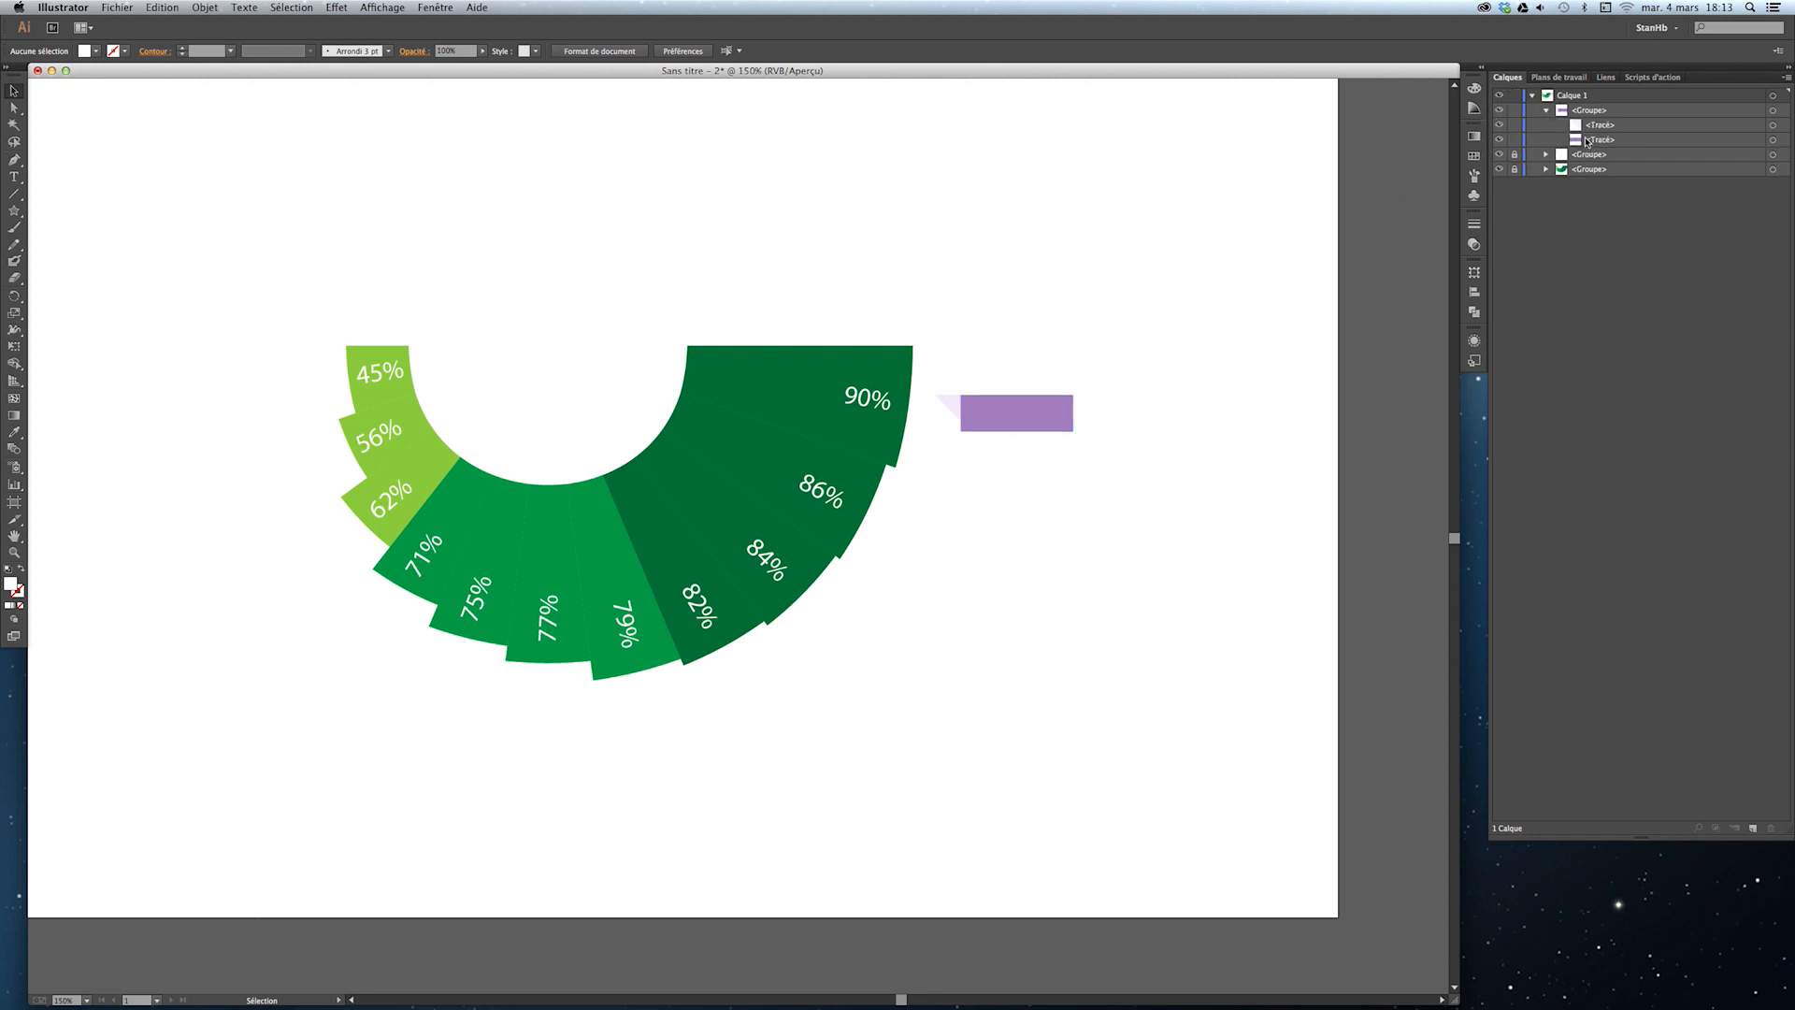
left_click(1611, 111)
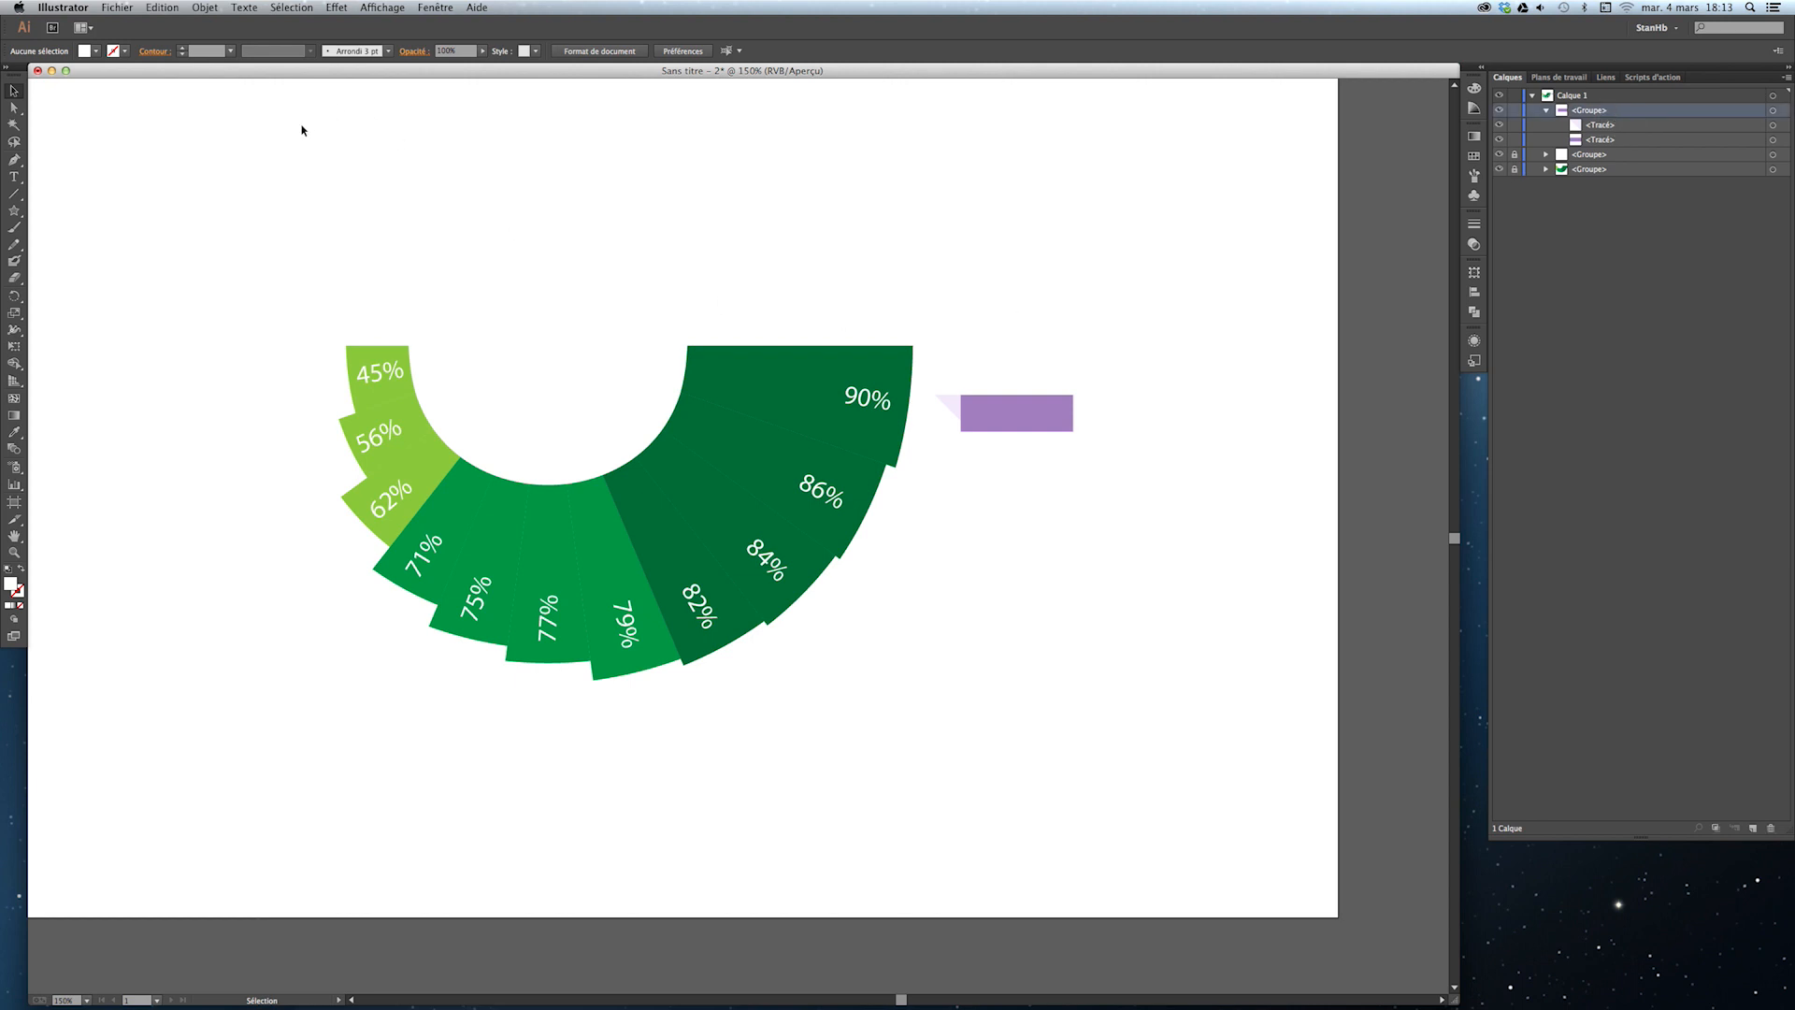
Add the point text "Afrique du Sud" over the purple callout rectangle.
key("z")
left_click_drag(1146, 309, 948, 421)
key("t")
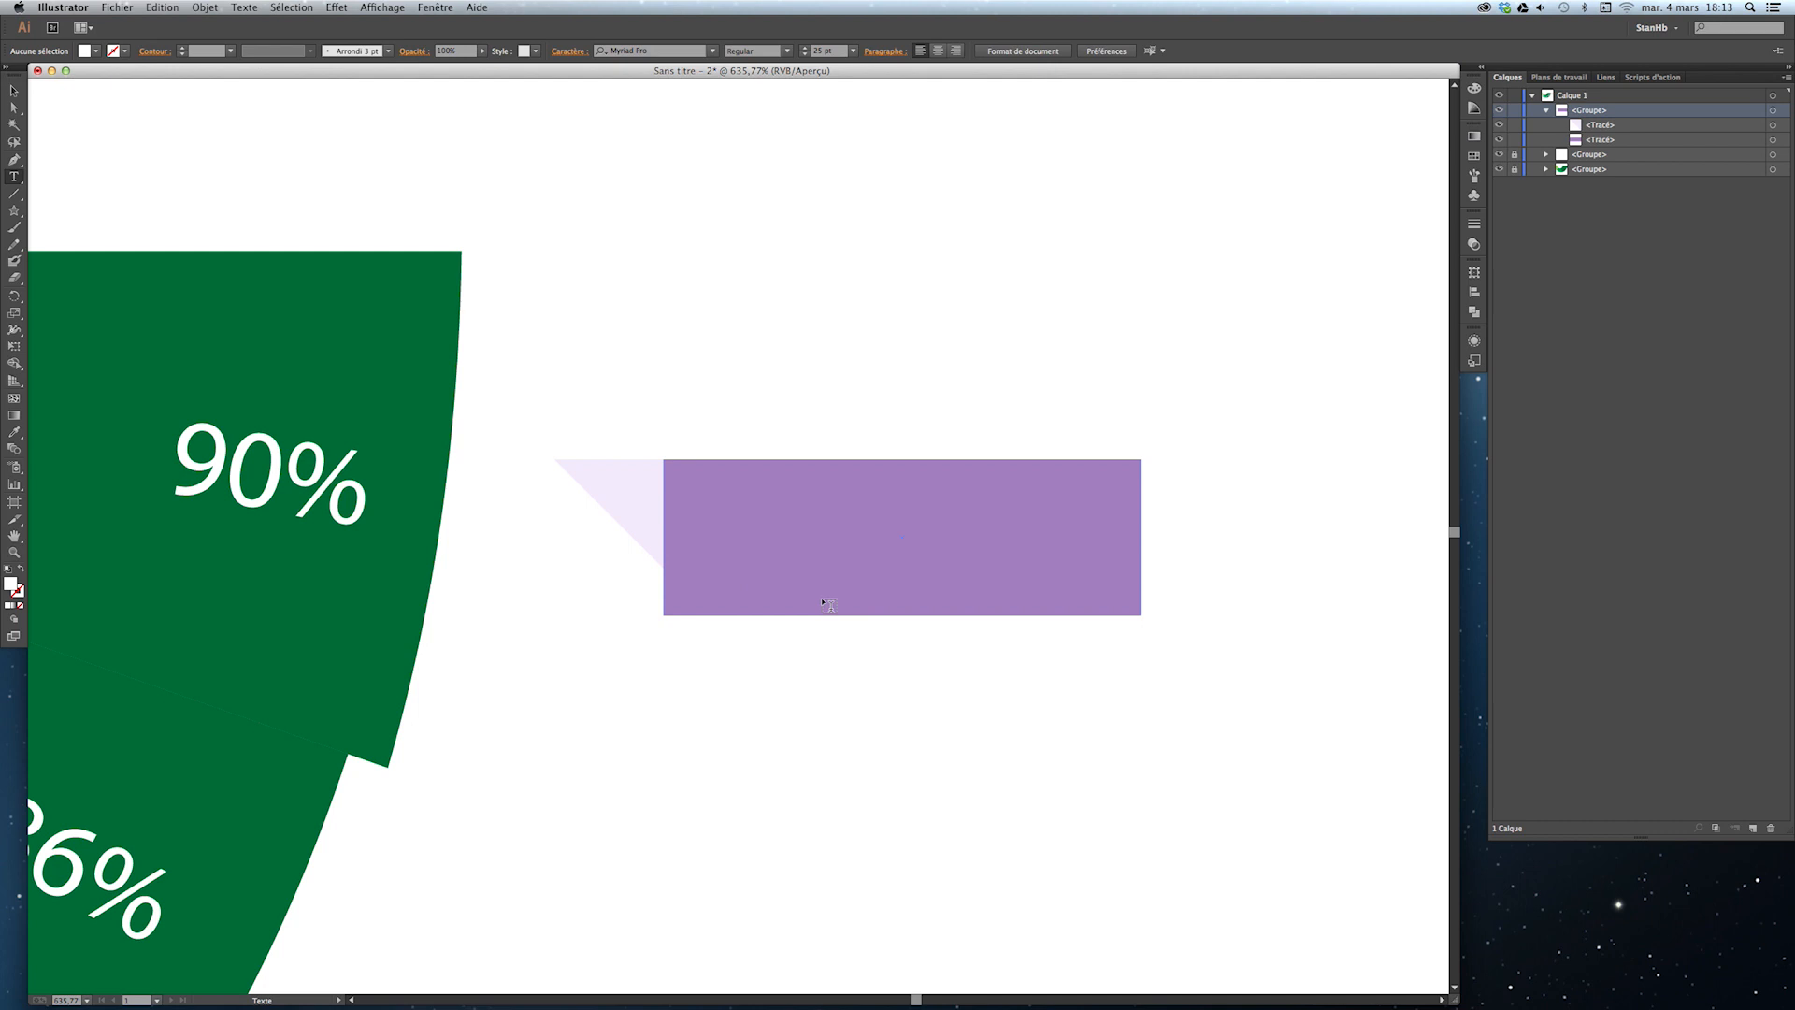
left_click(703, 541)
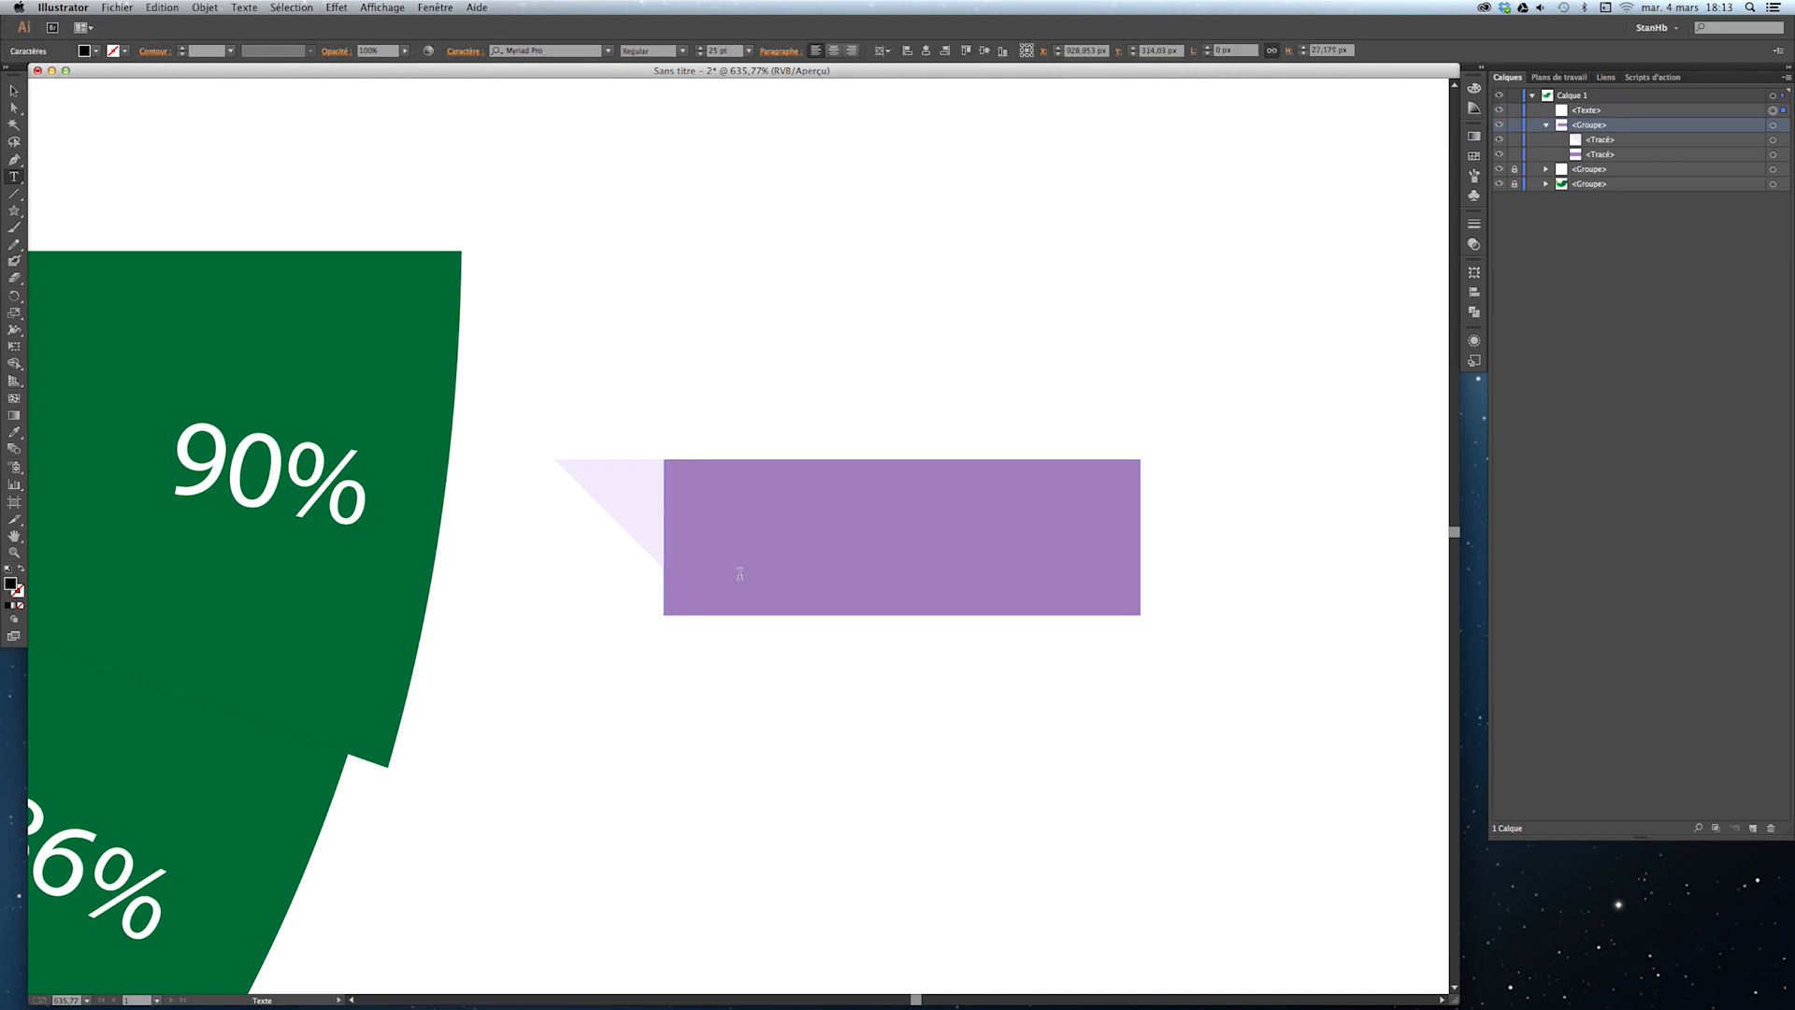
type("Afrique d")
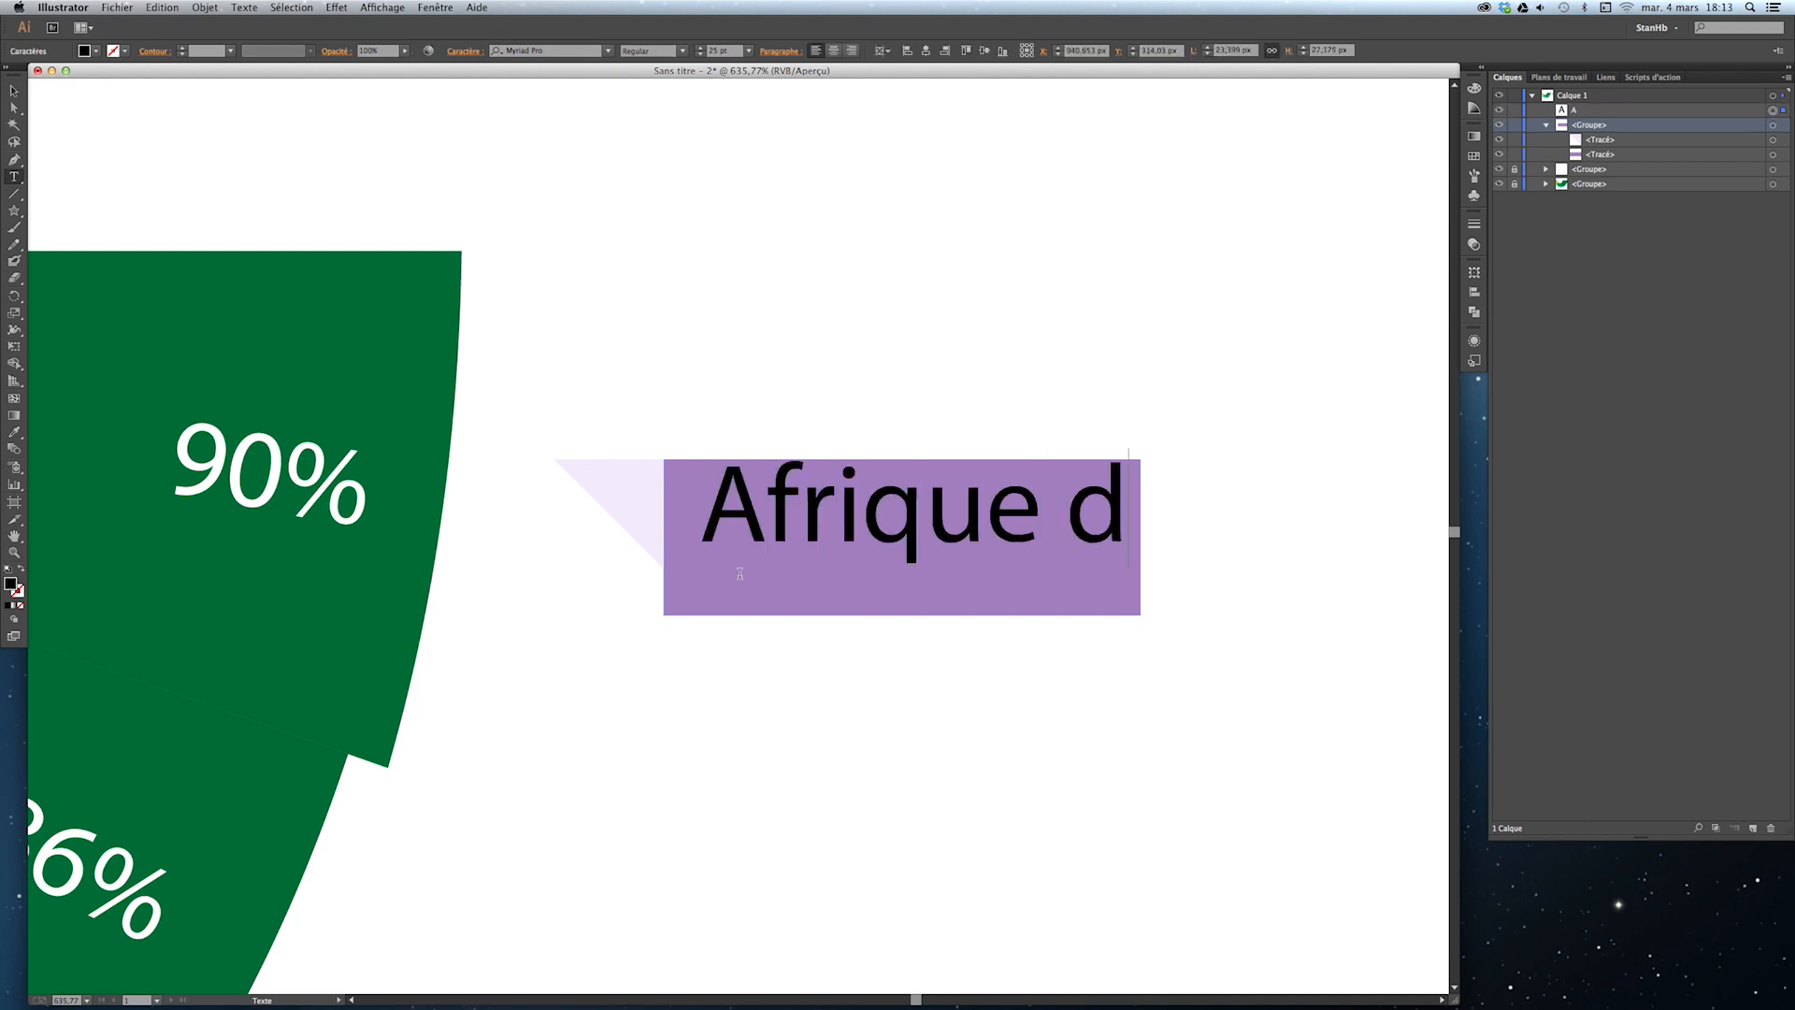
type("u Sud")
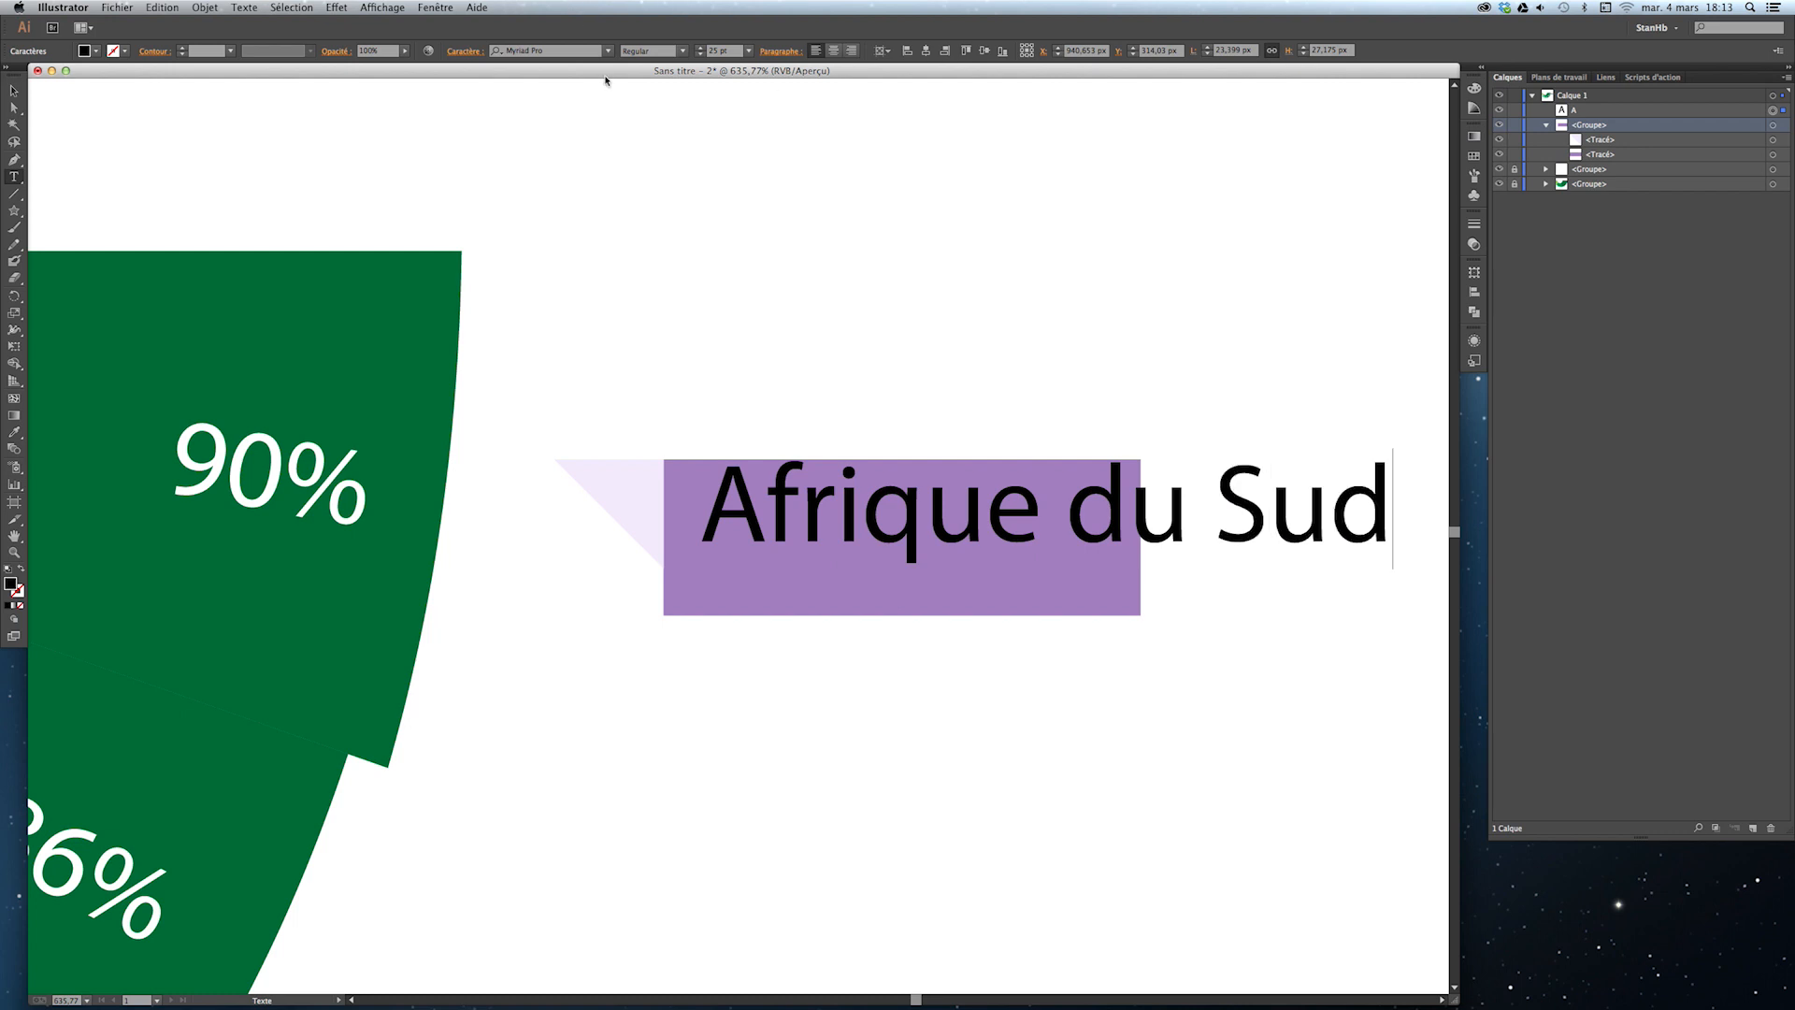
key("Escape")
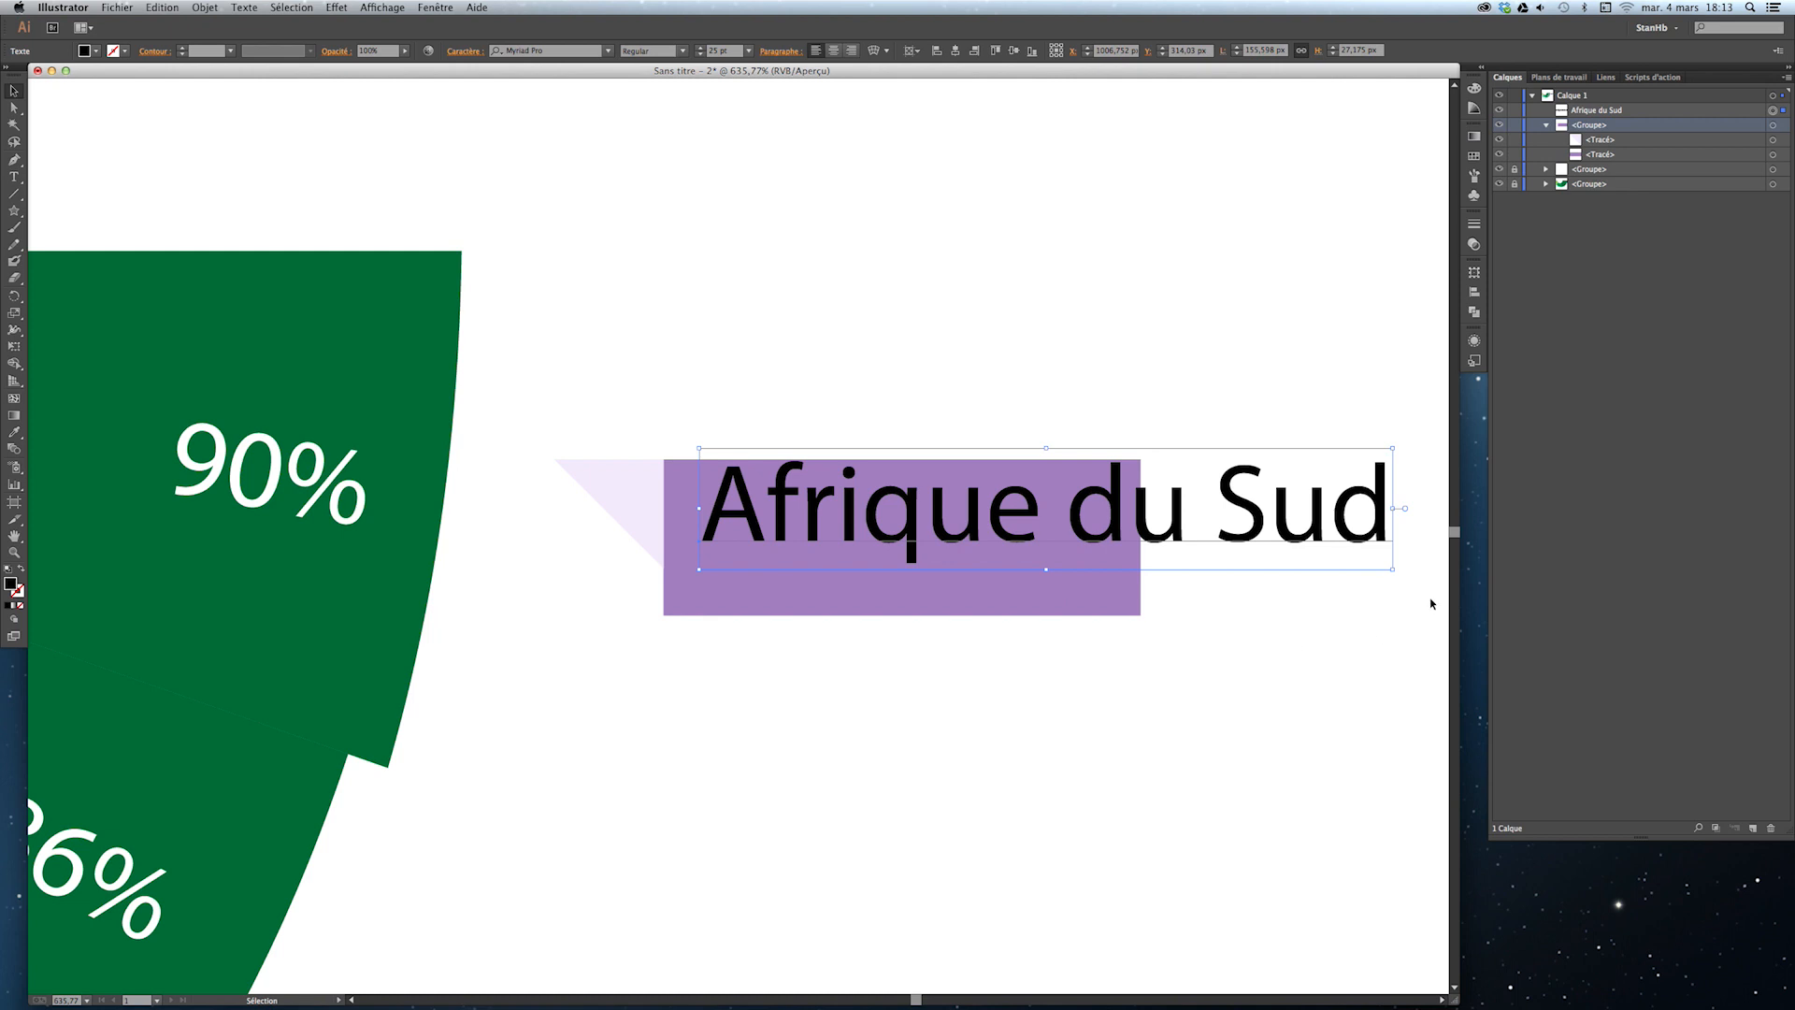
Squeeze the "Afrique du Sud" text to about 94 px wide inside the purple rectangle and fill it white.
left_click_drag(1392, 570, 1115, 578)
left_click_drag(952, 520, 907, 553)
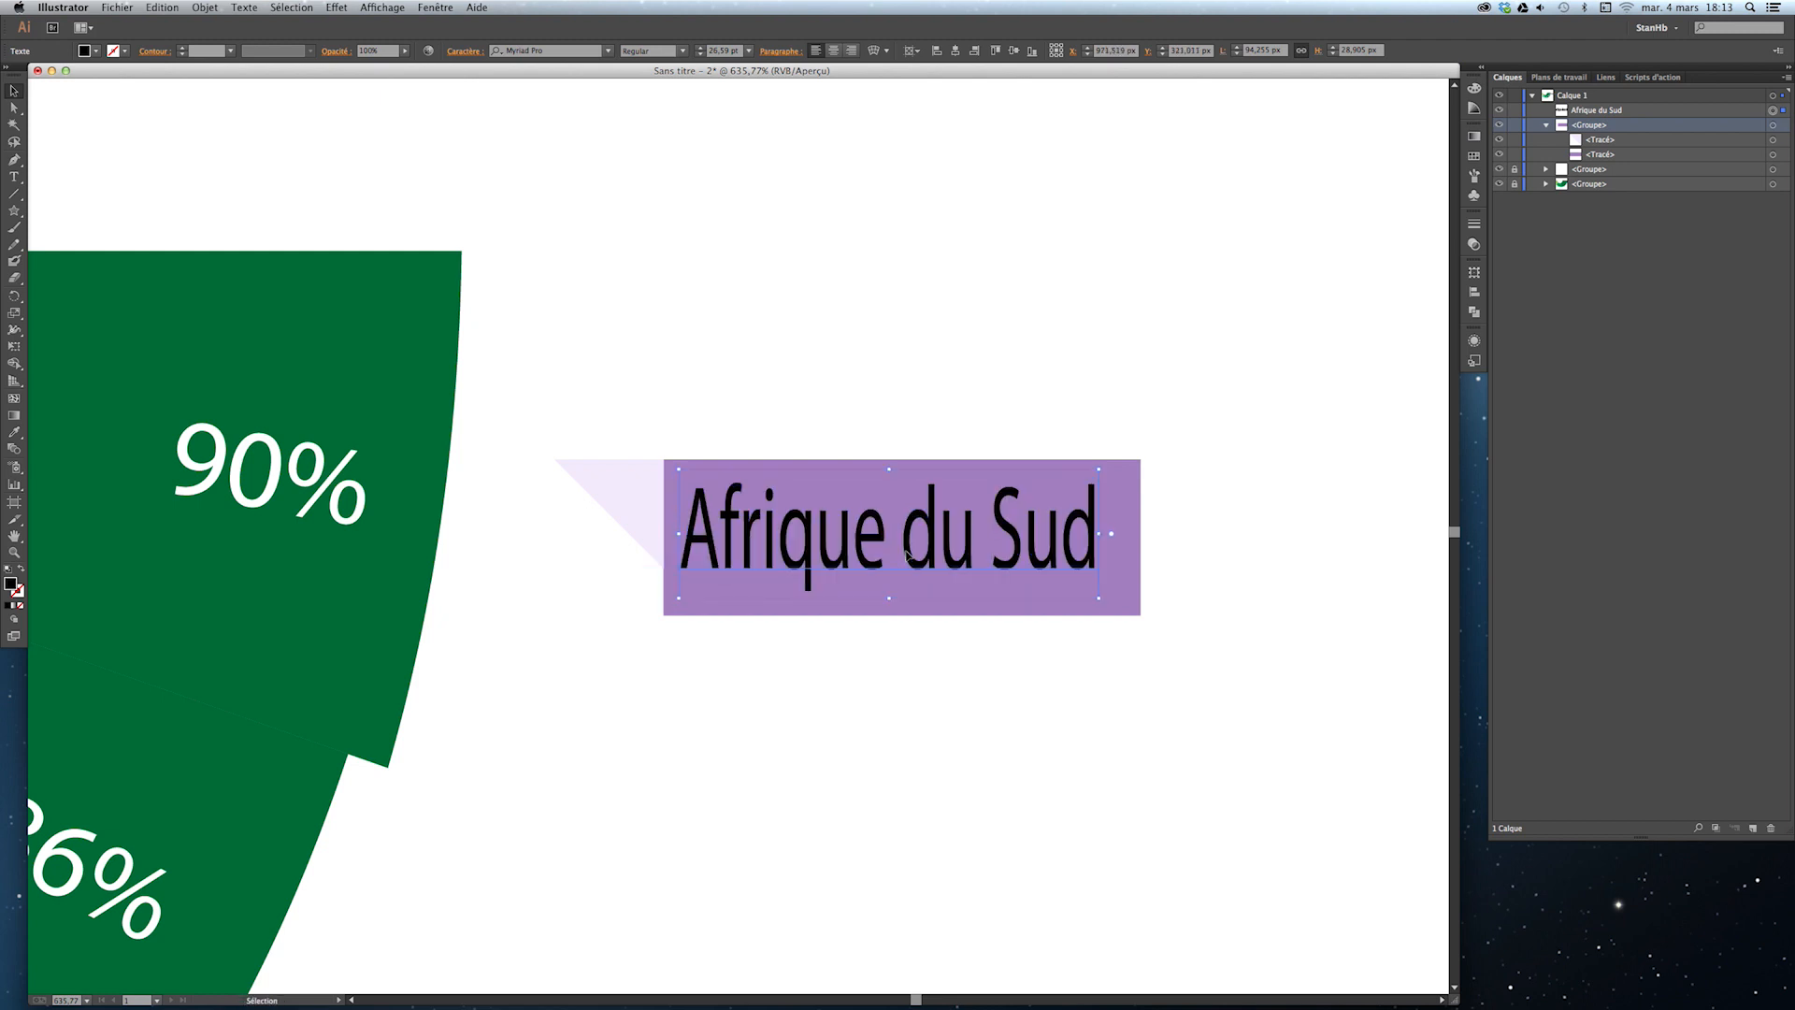
left_click(95, 51)
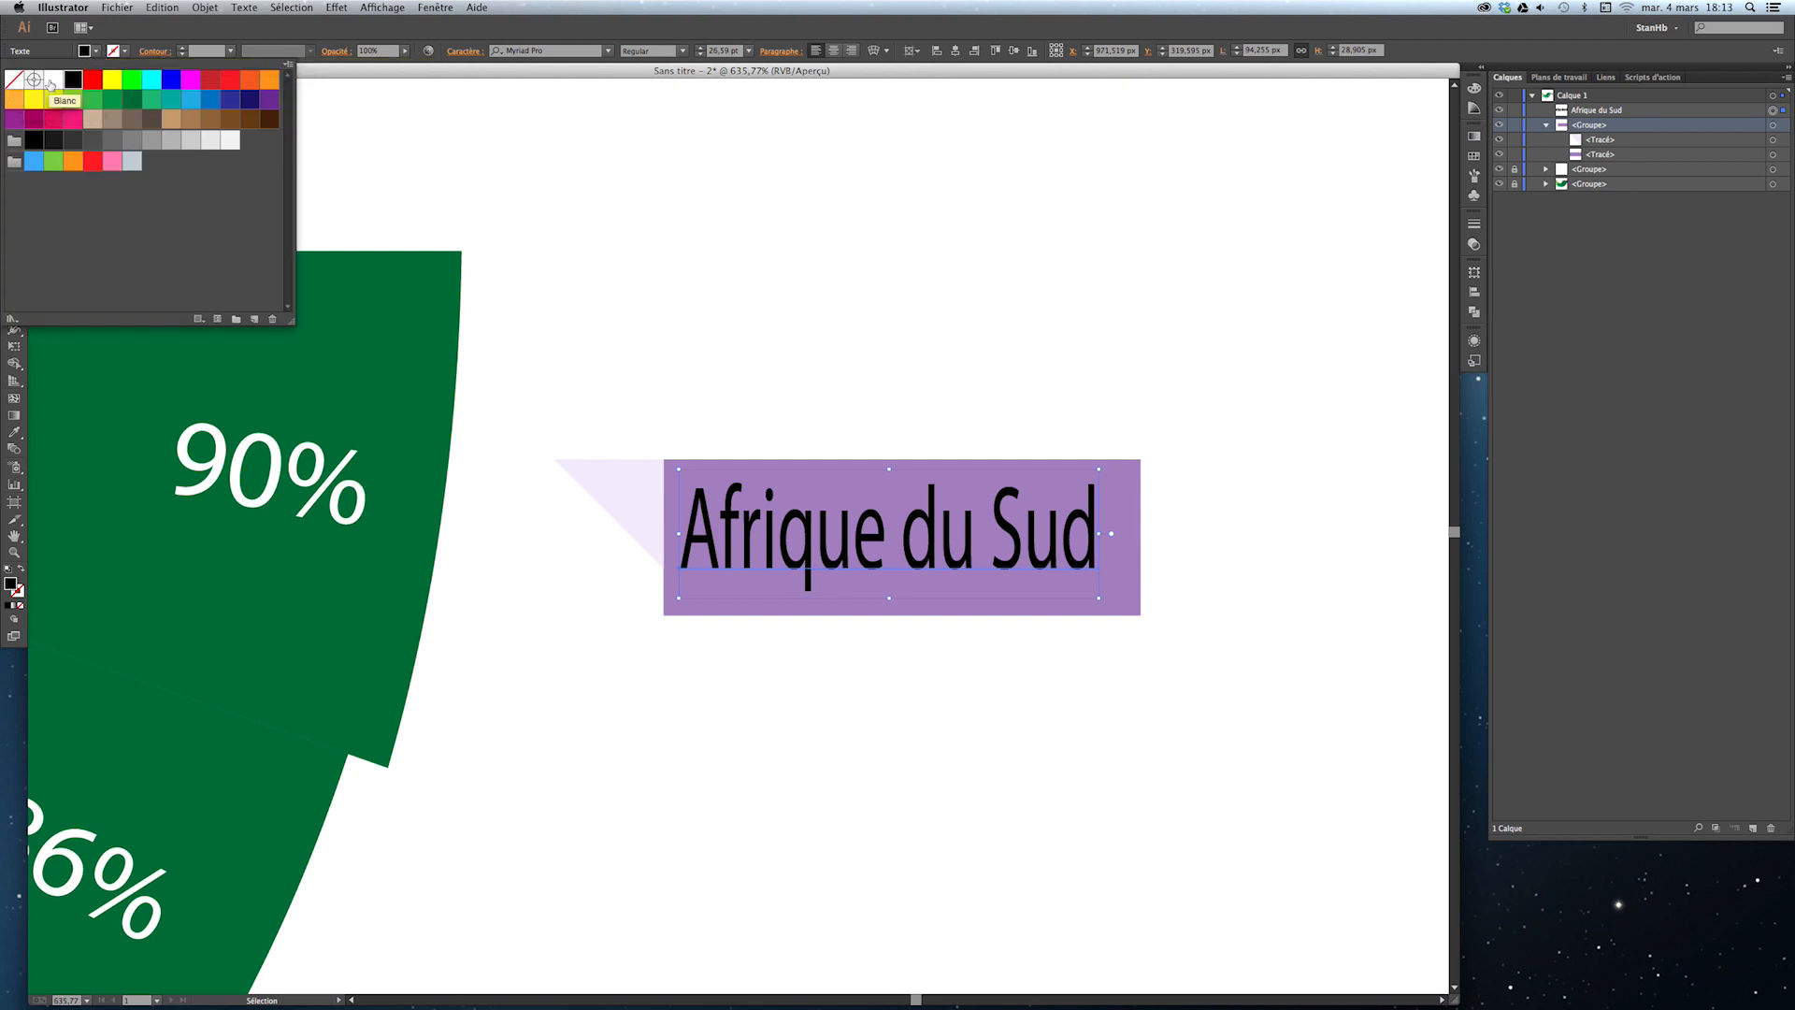
left_click(53, 79)
left_click(941, 326)
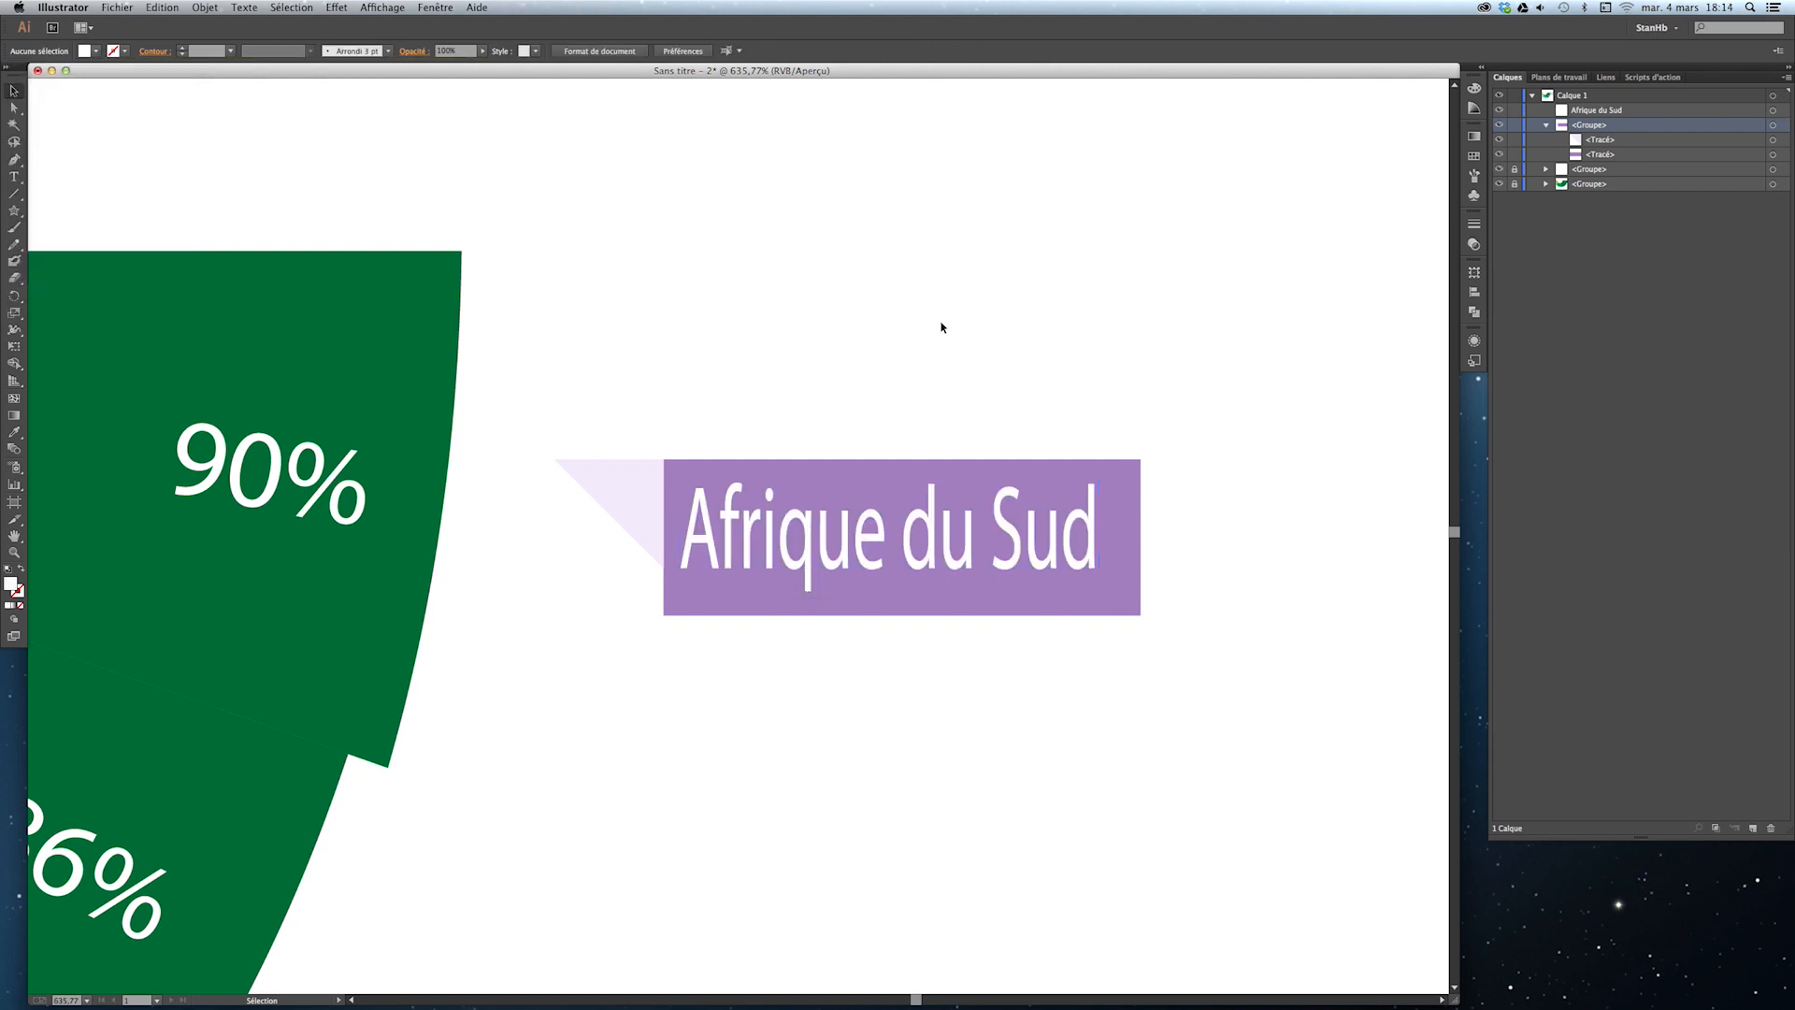
key("z")
left_click(898, 383, "alt")
left_click(836, 469, "alt")
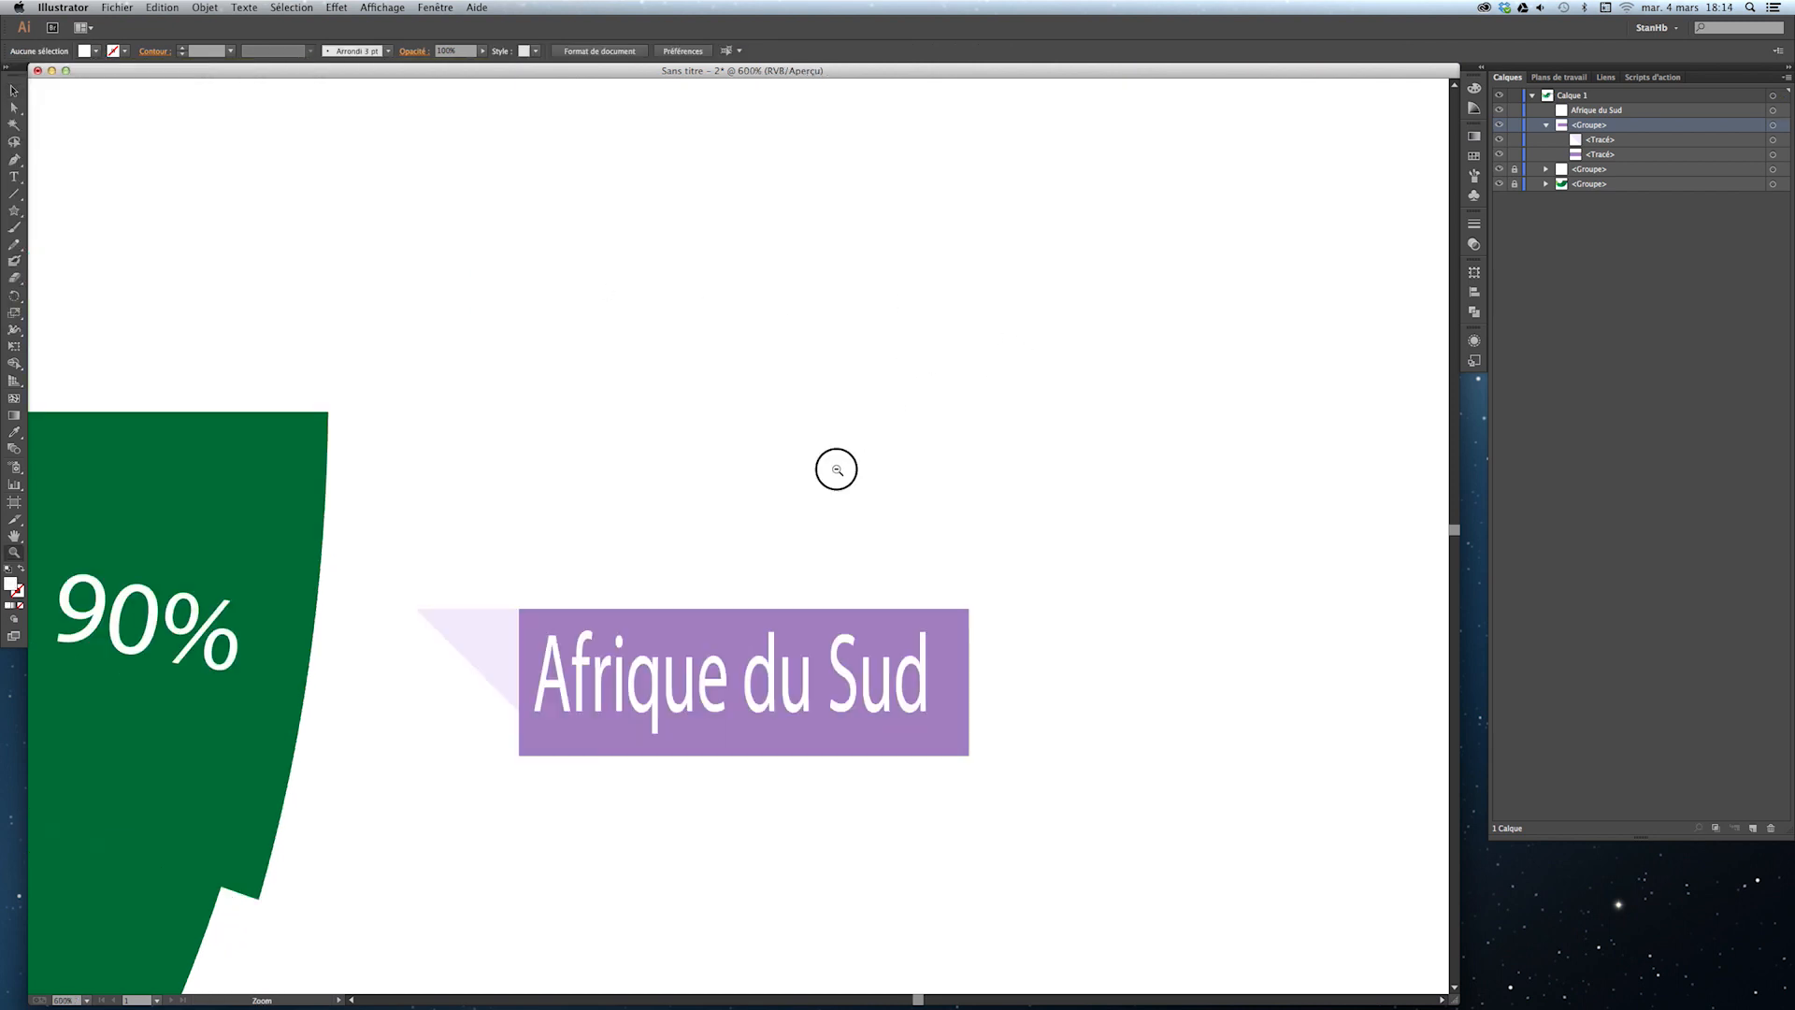
left_click(839, 469, "alt")
key("v")
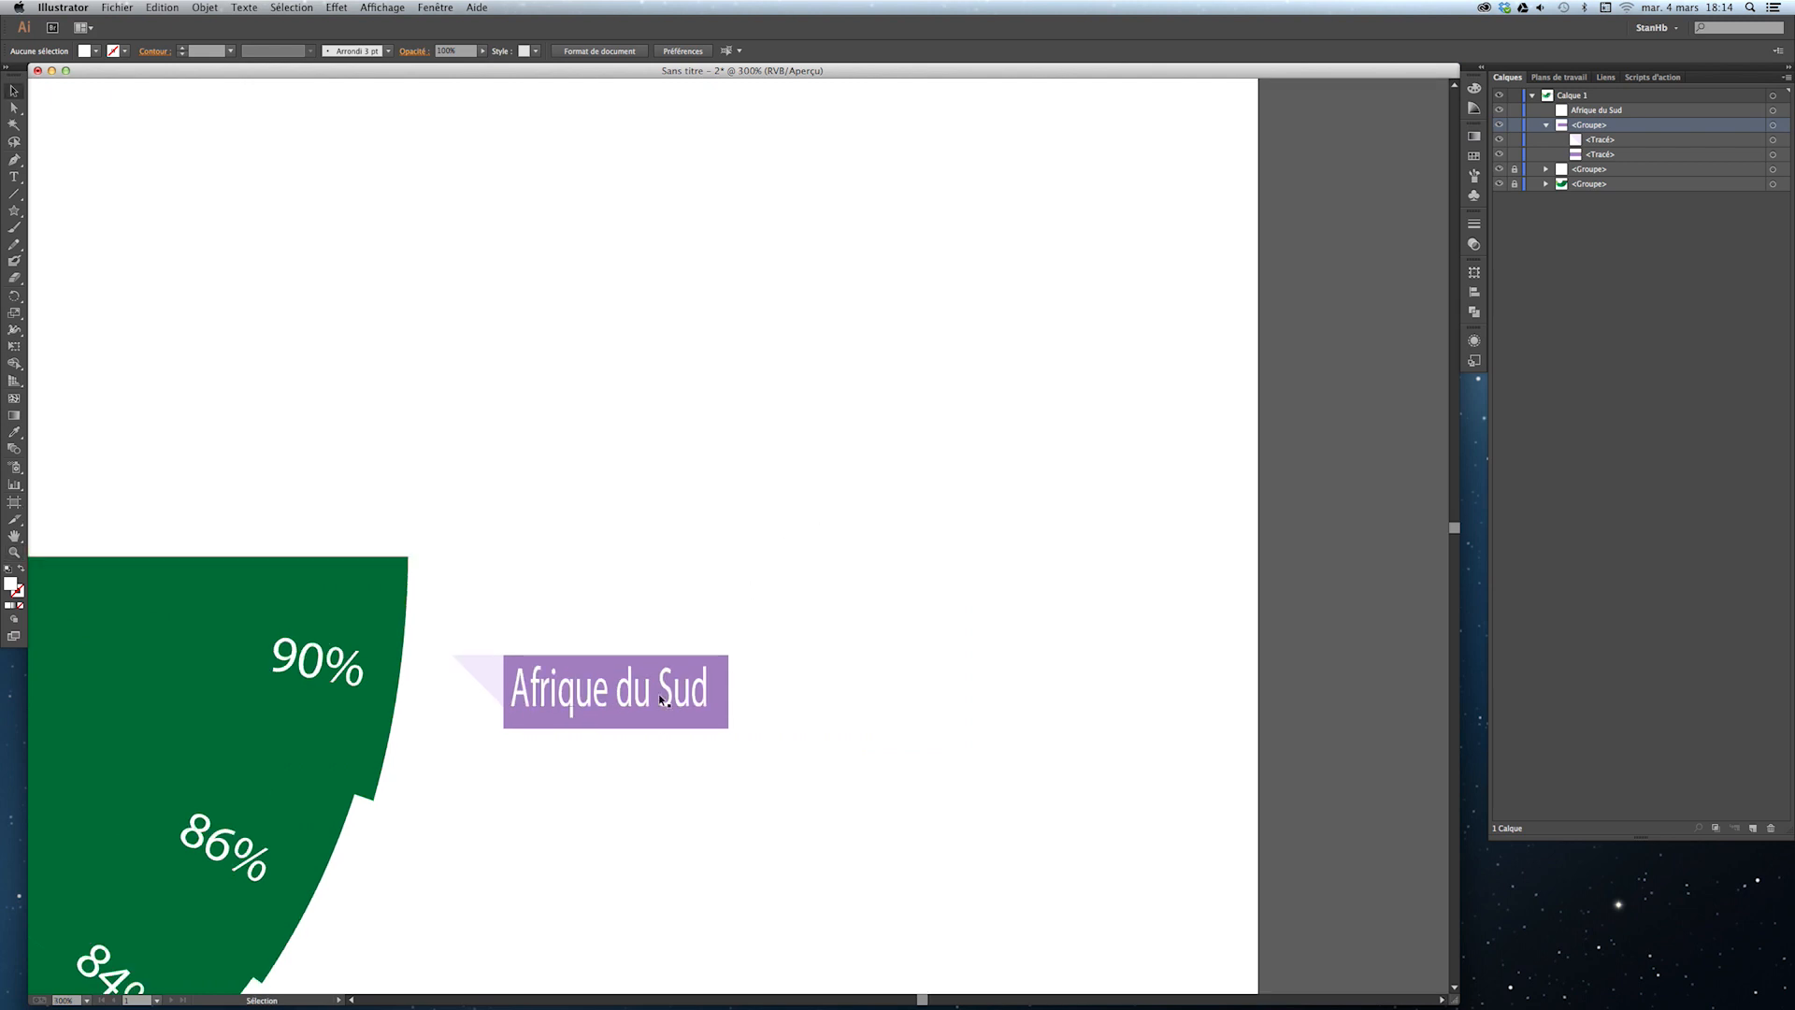
Move the "Afrique du Sud" text into the purple callout group and check the grouping by toggling the group's visibility.
left_click(1722, 112)
left_click(1587, 112)
left_click_drag(1587, 112, 1587, 127)
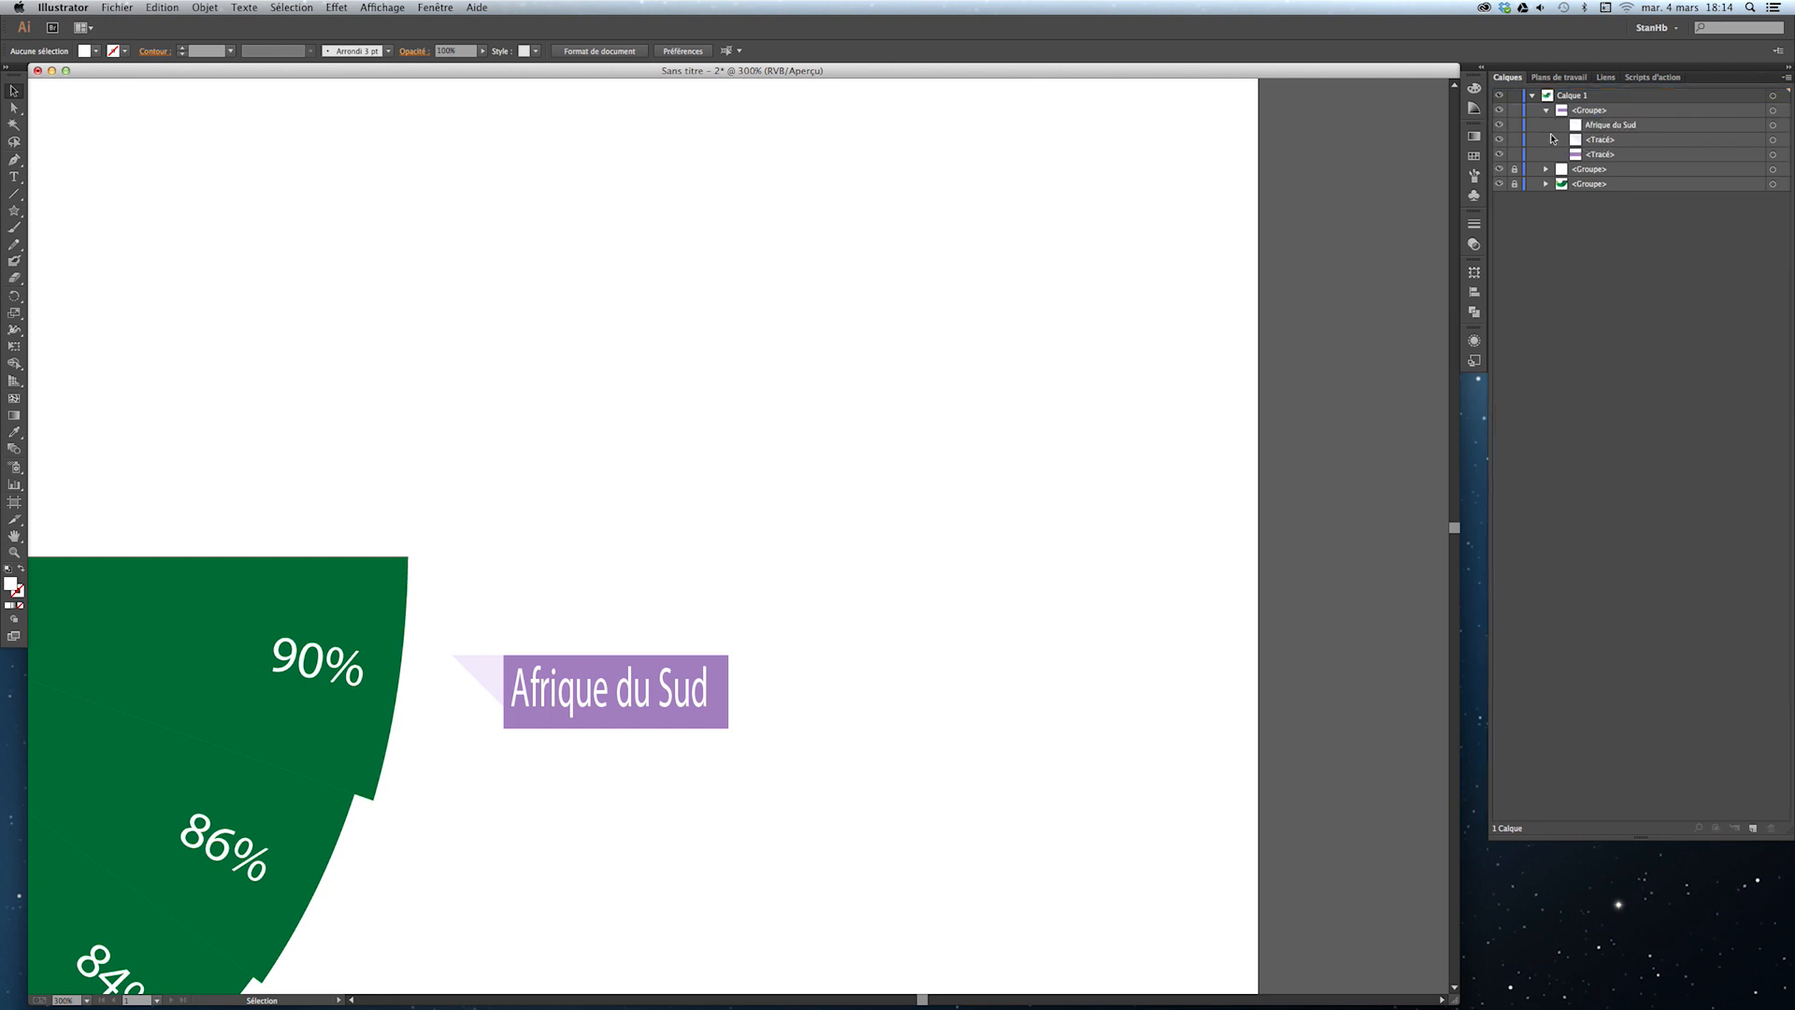
left_click(1500, 111)
left_click(1500, 110)
Center the "Afrique du Sud" text vertically on the purple rectangle, using the rectangle as the key object.
left_click(1702, 127)
left_click(1772, 124)
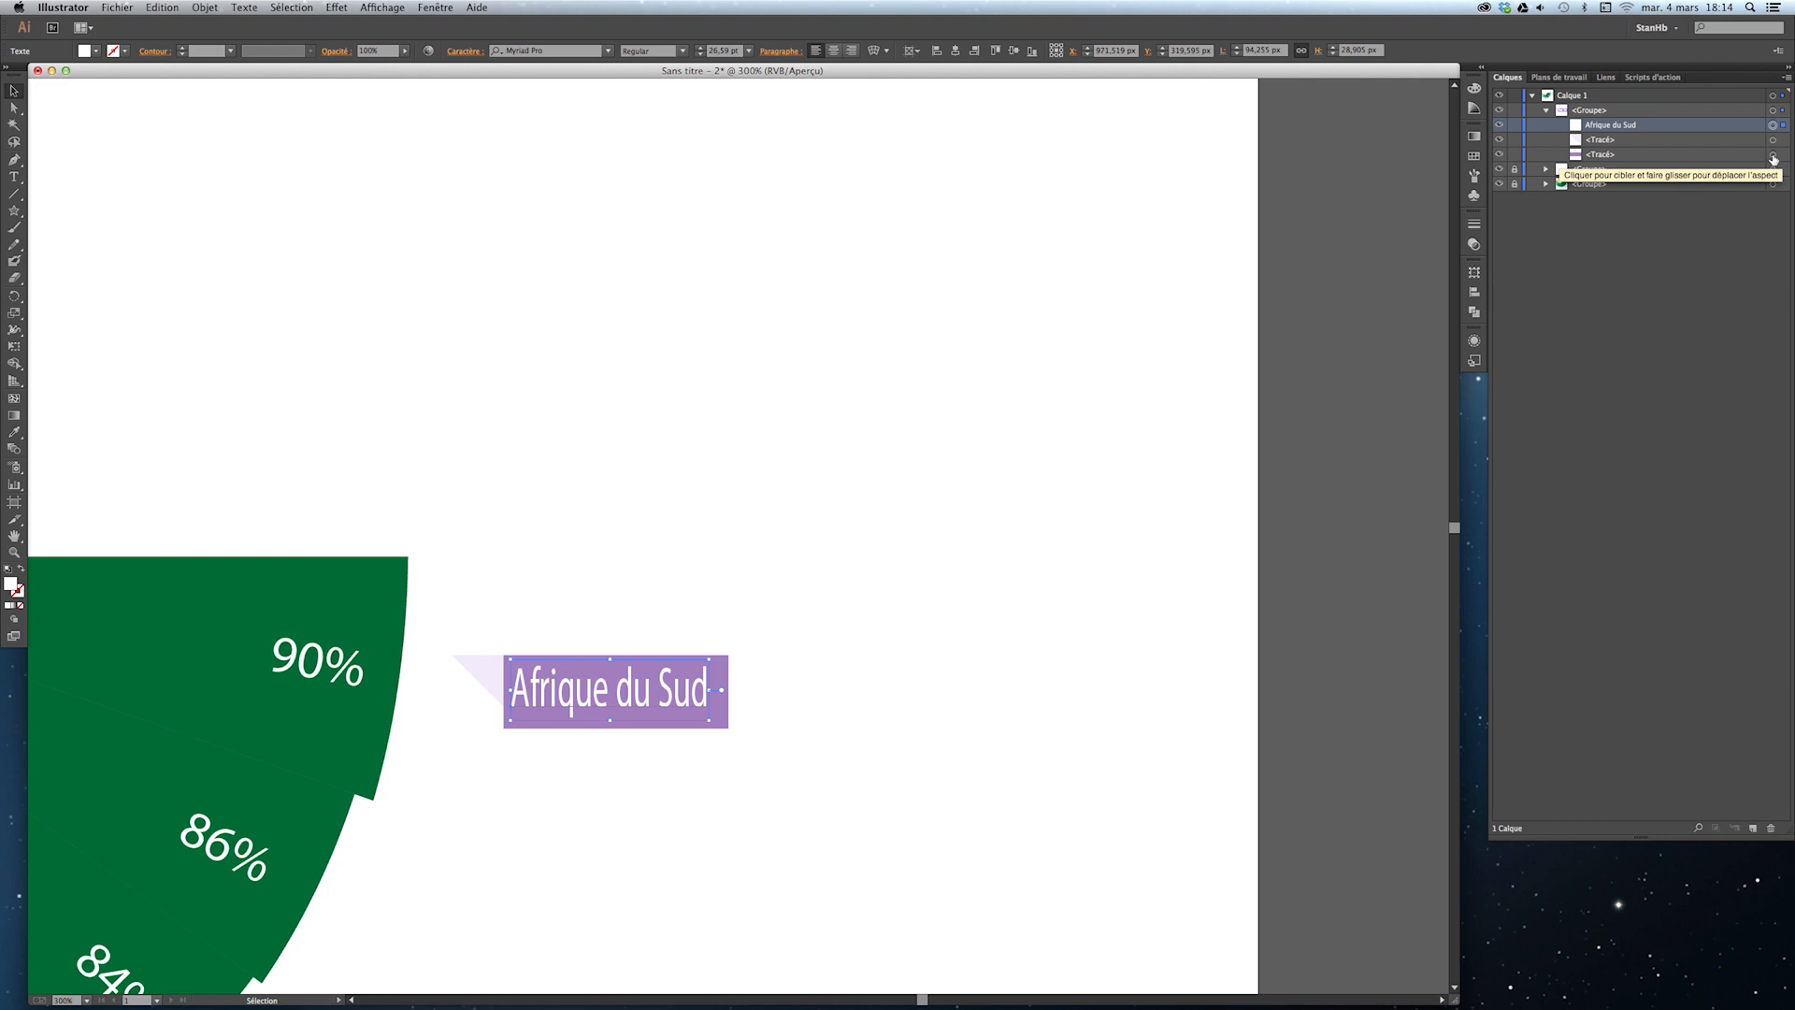
left_click(1773, 155, "shift")
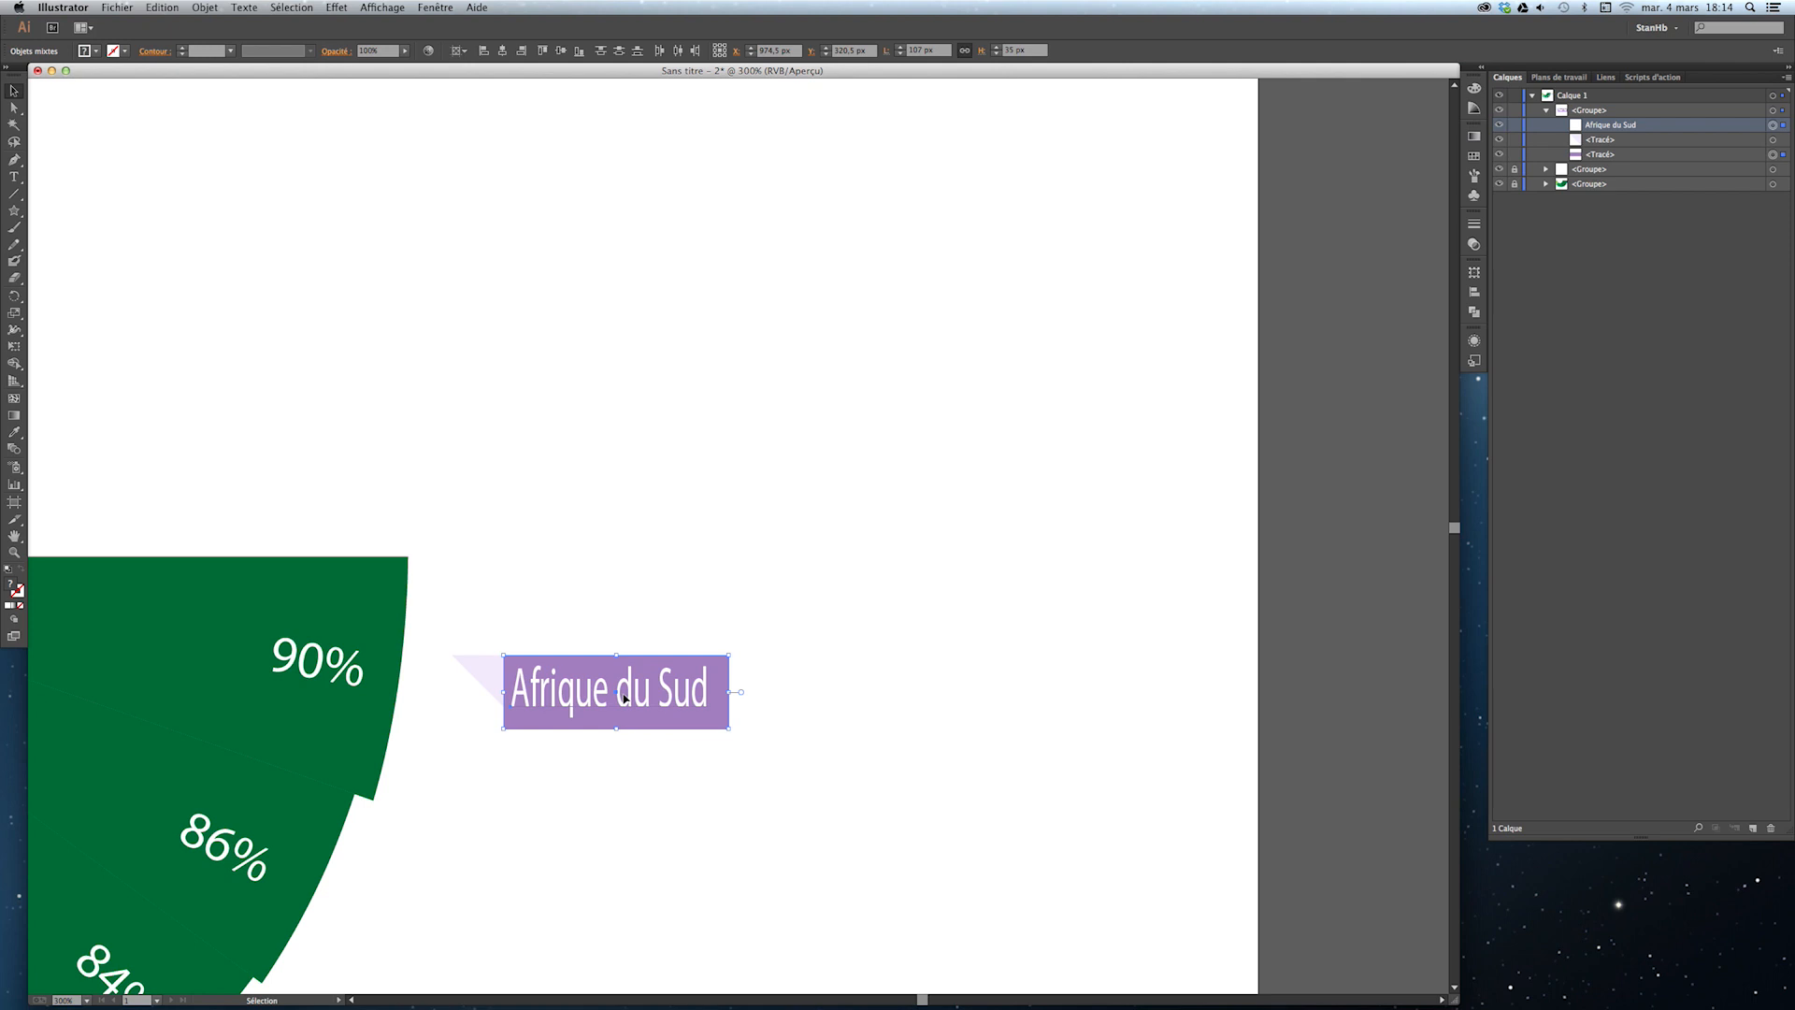
left_click(1757, 157)
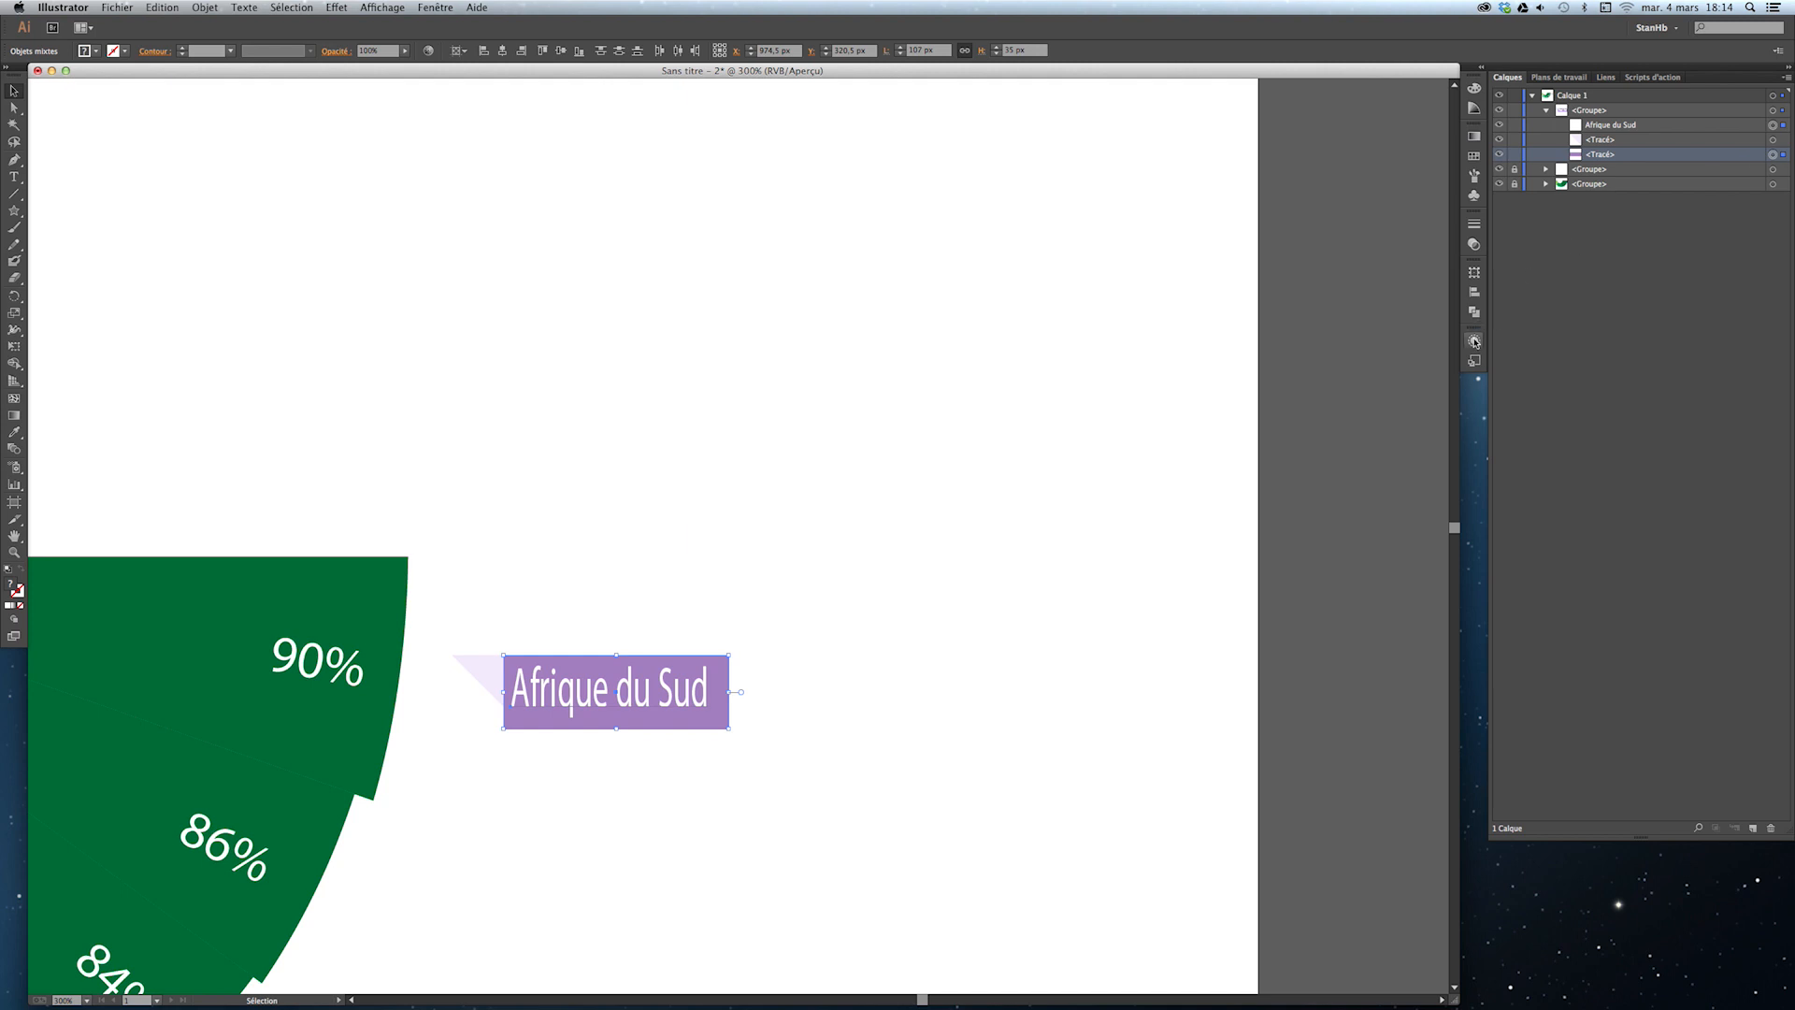
left_click(1475, 292)
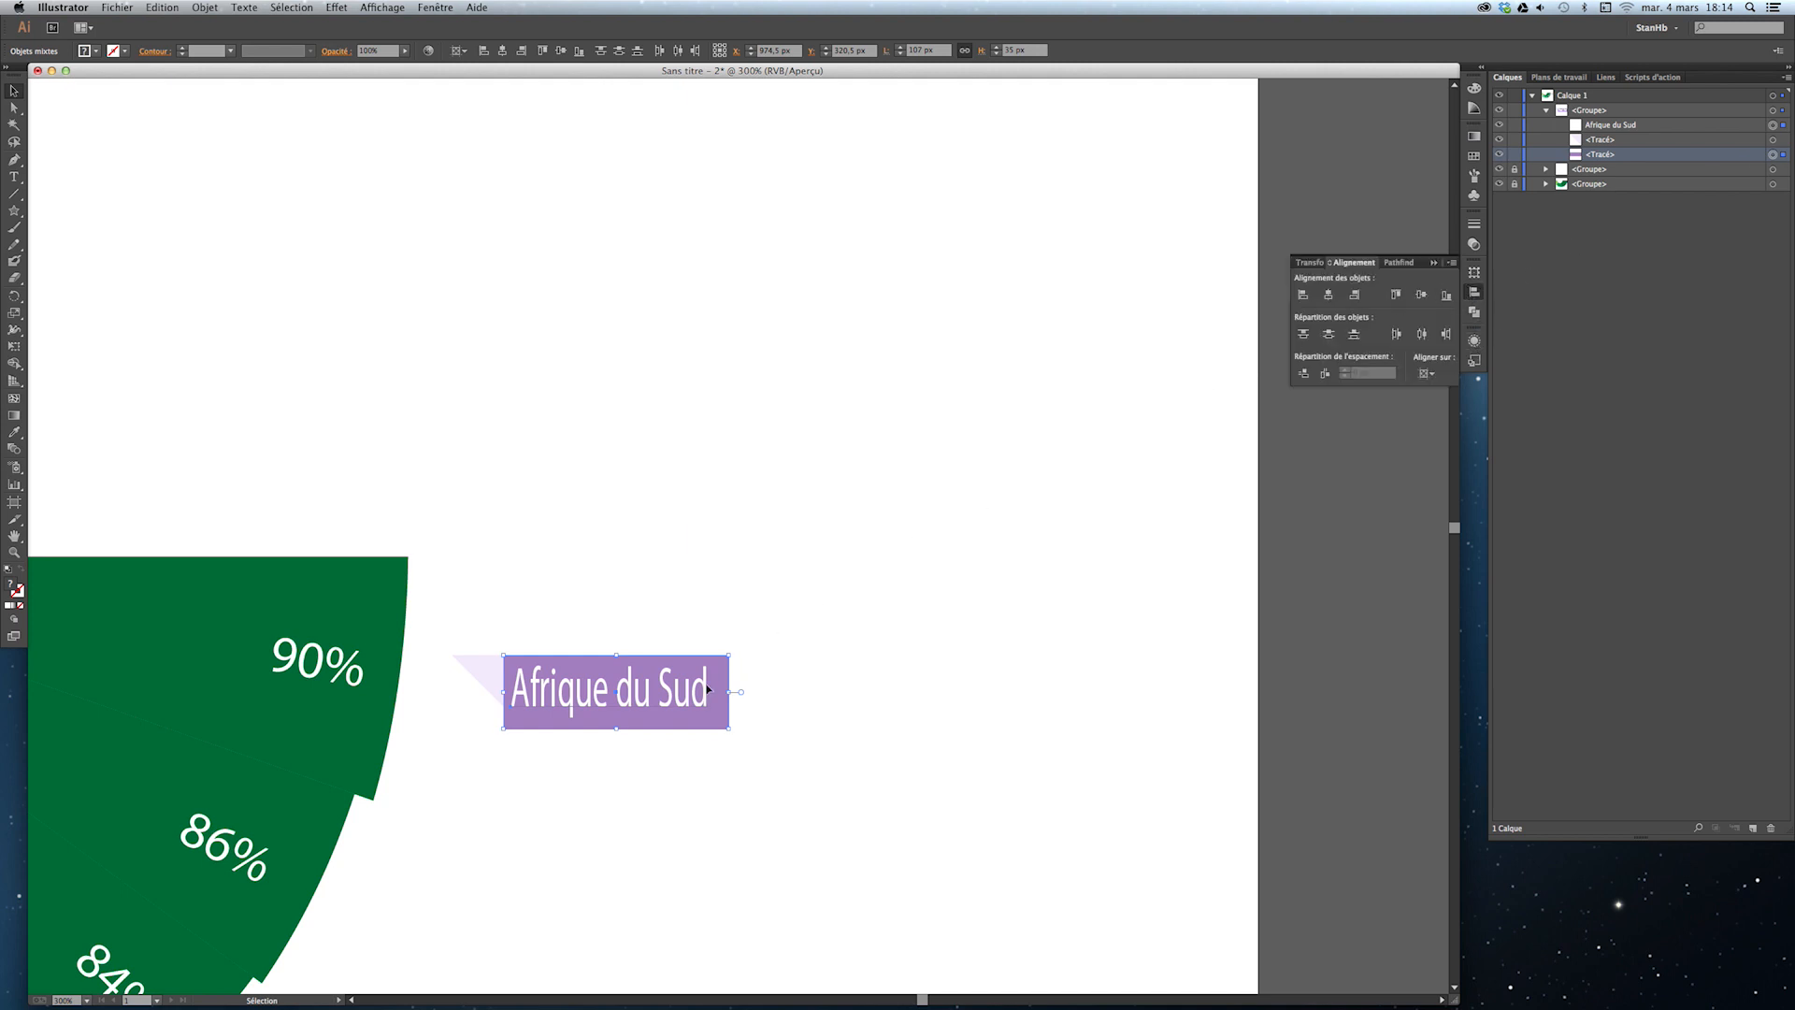
left_click(1426, 373)
left_click(1442, 407)
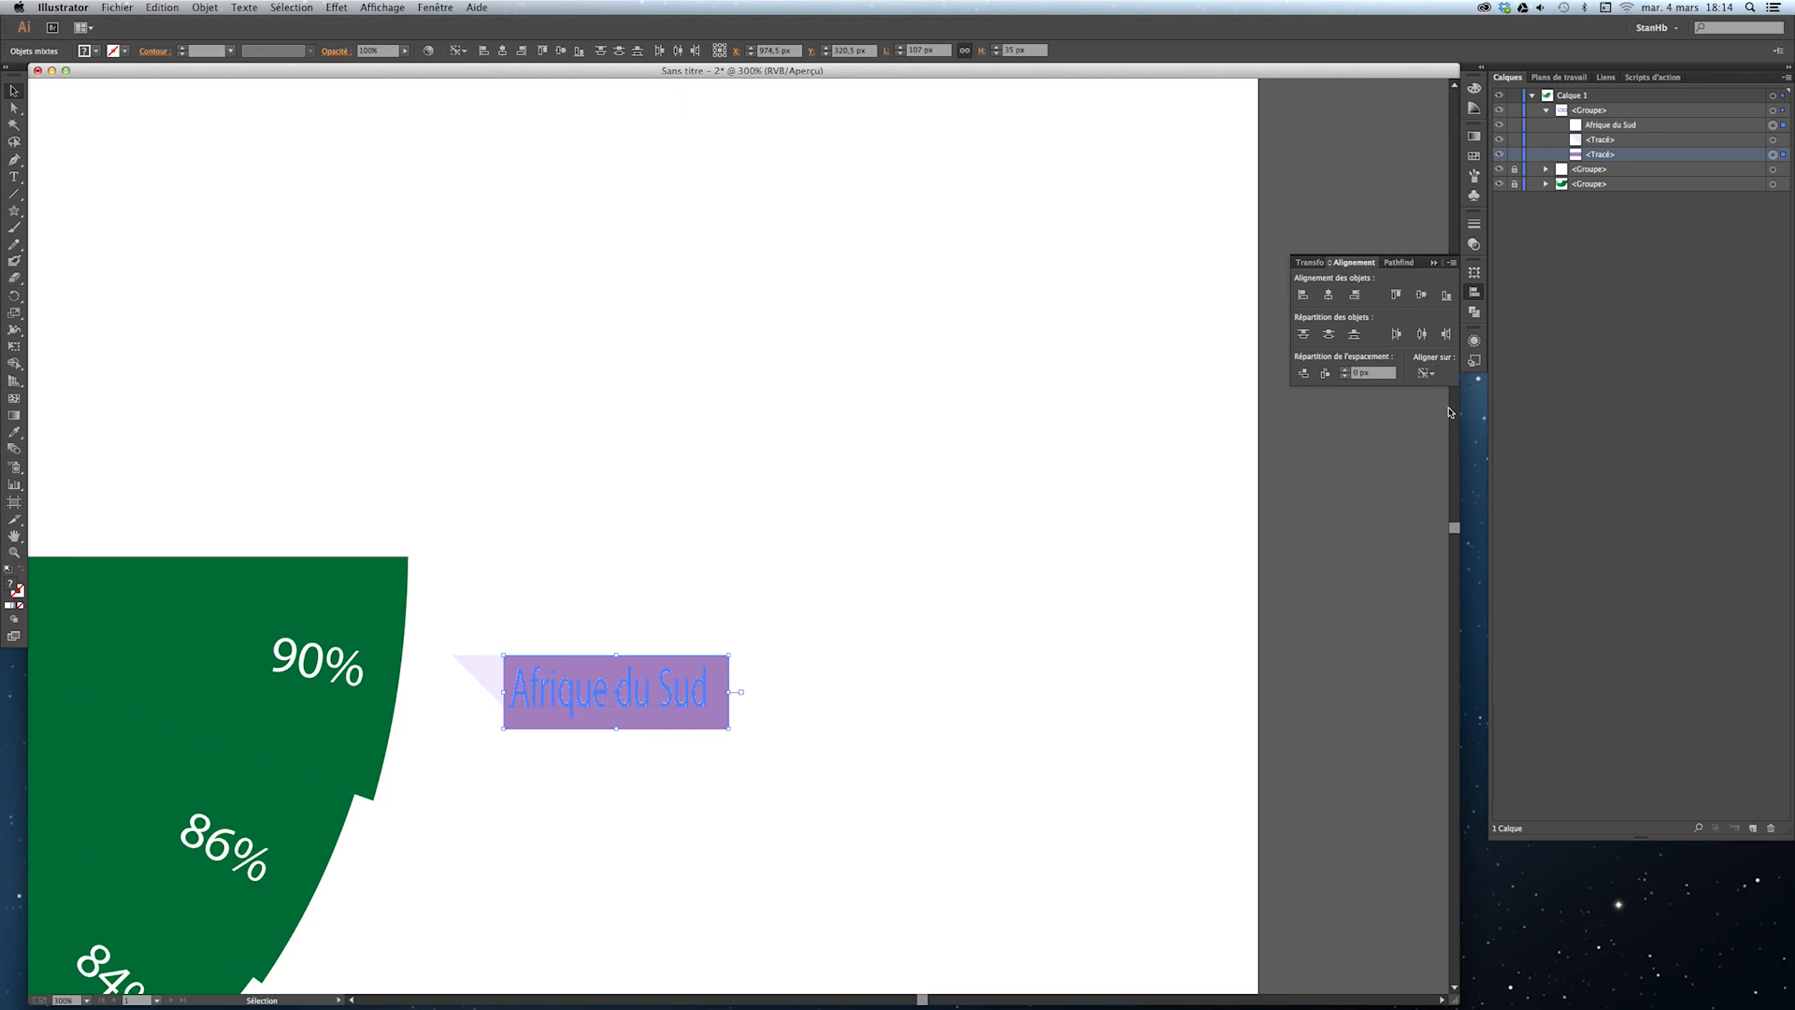
left_click(694, 726)
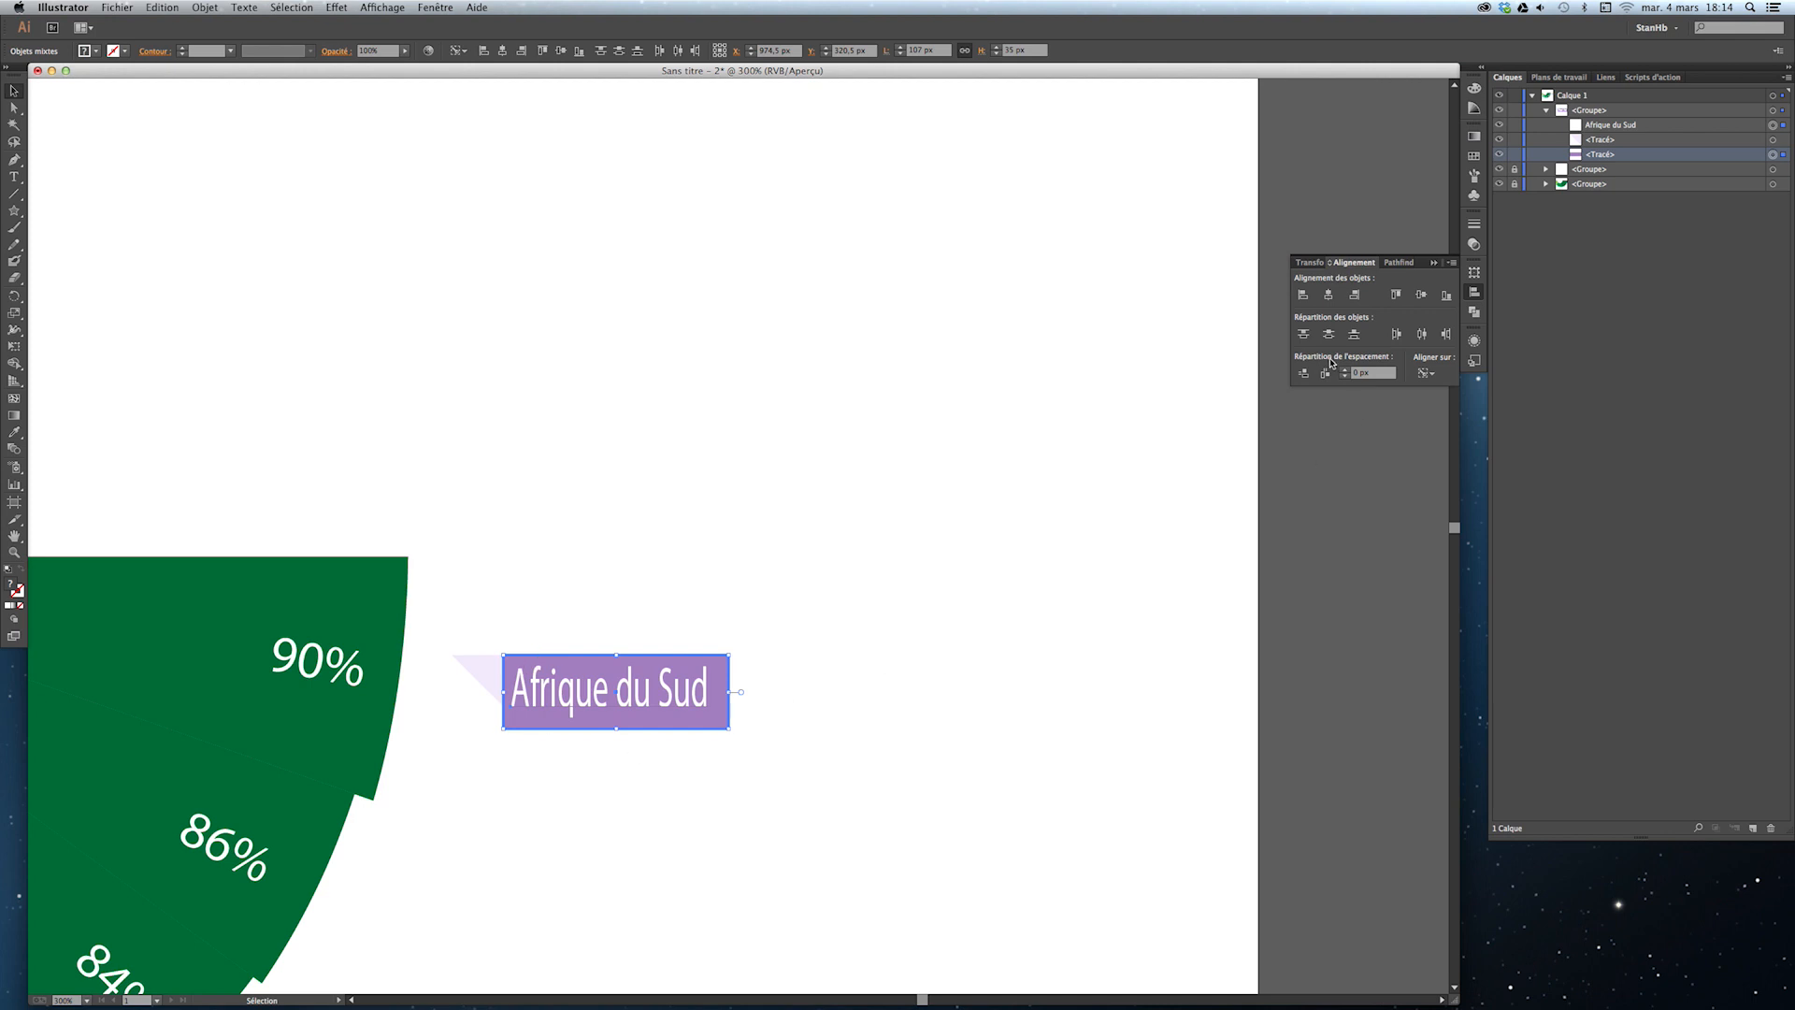
left_click(1422, 296)
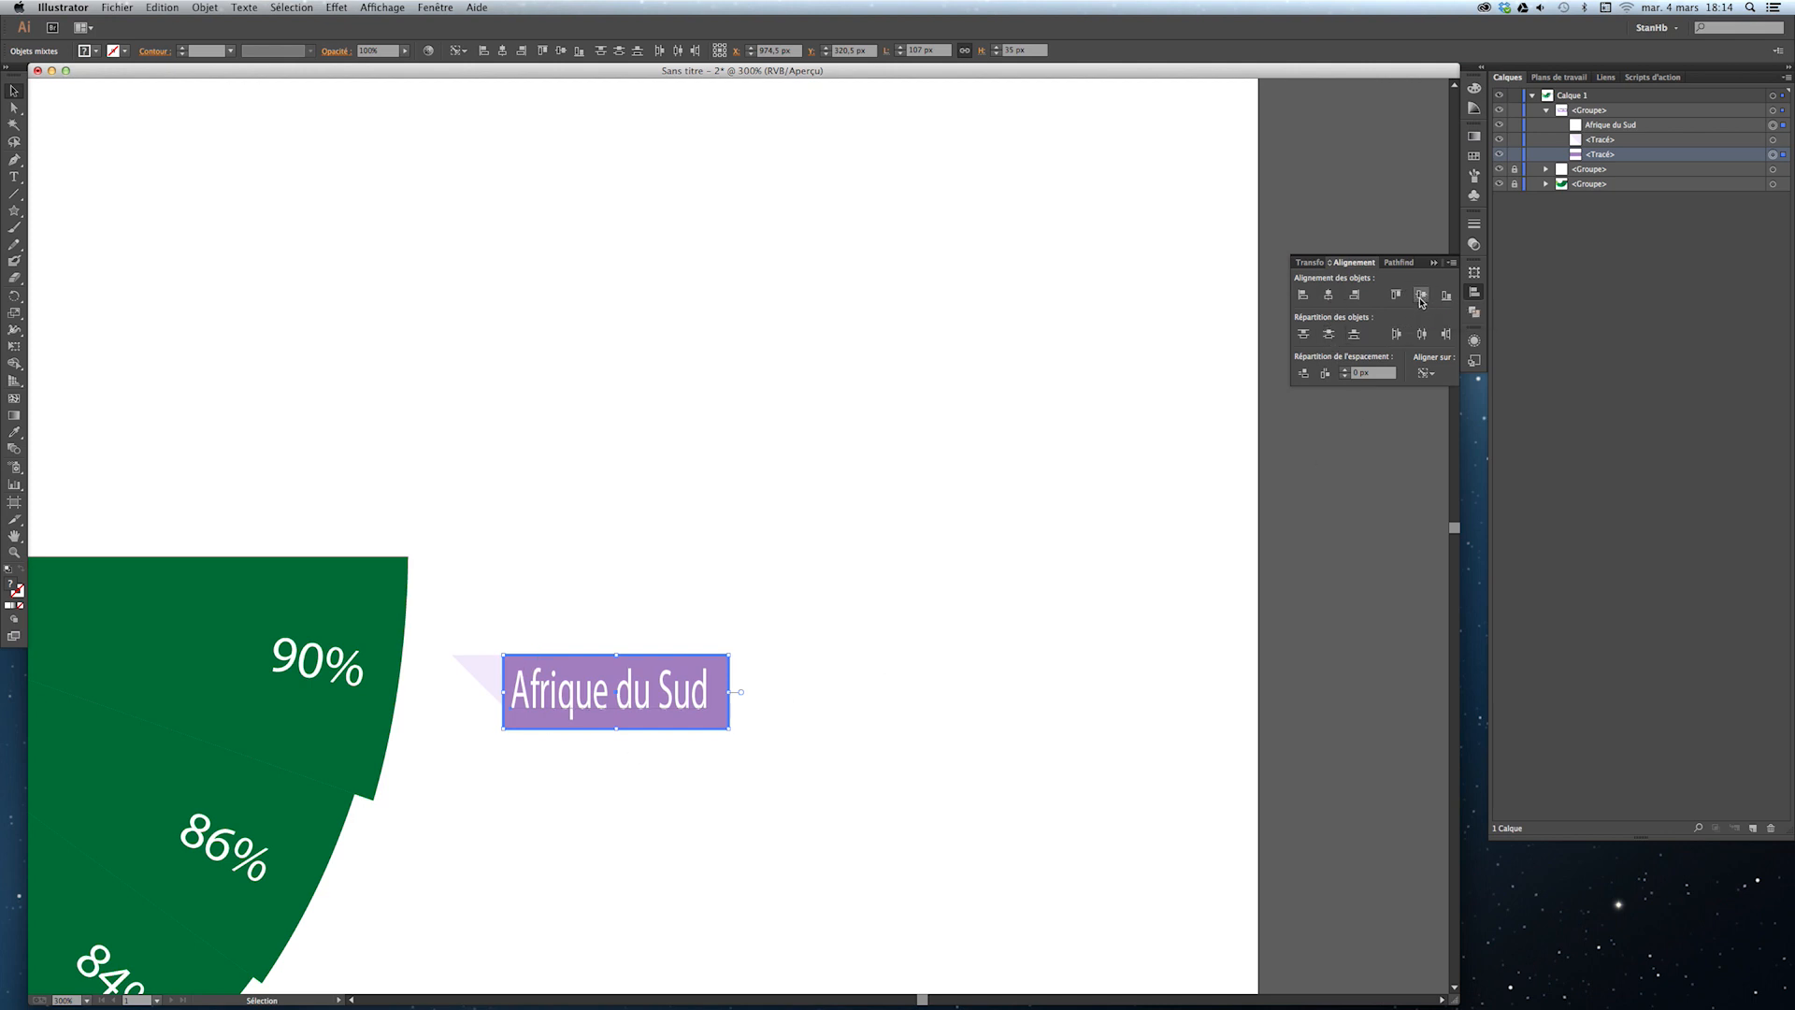
left_click(818, 655)
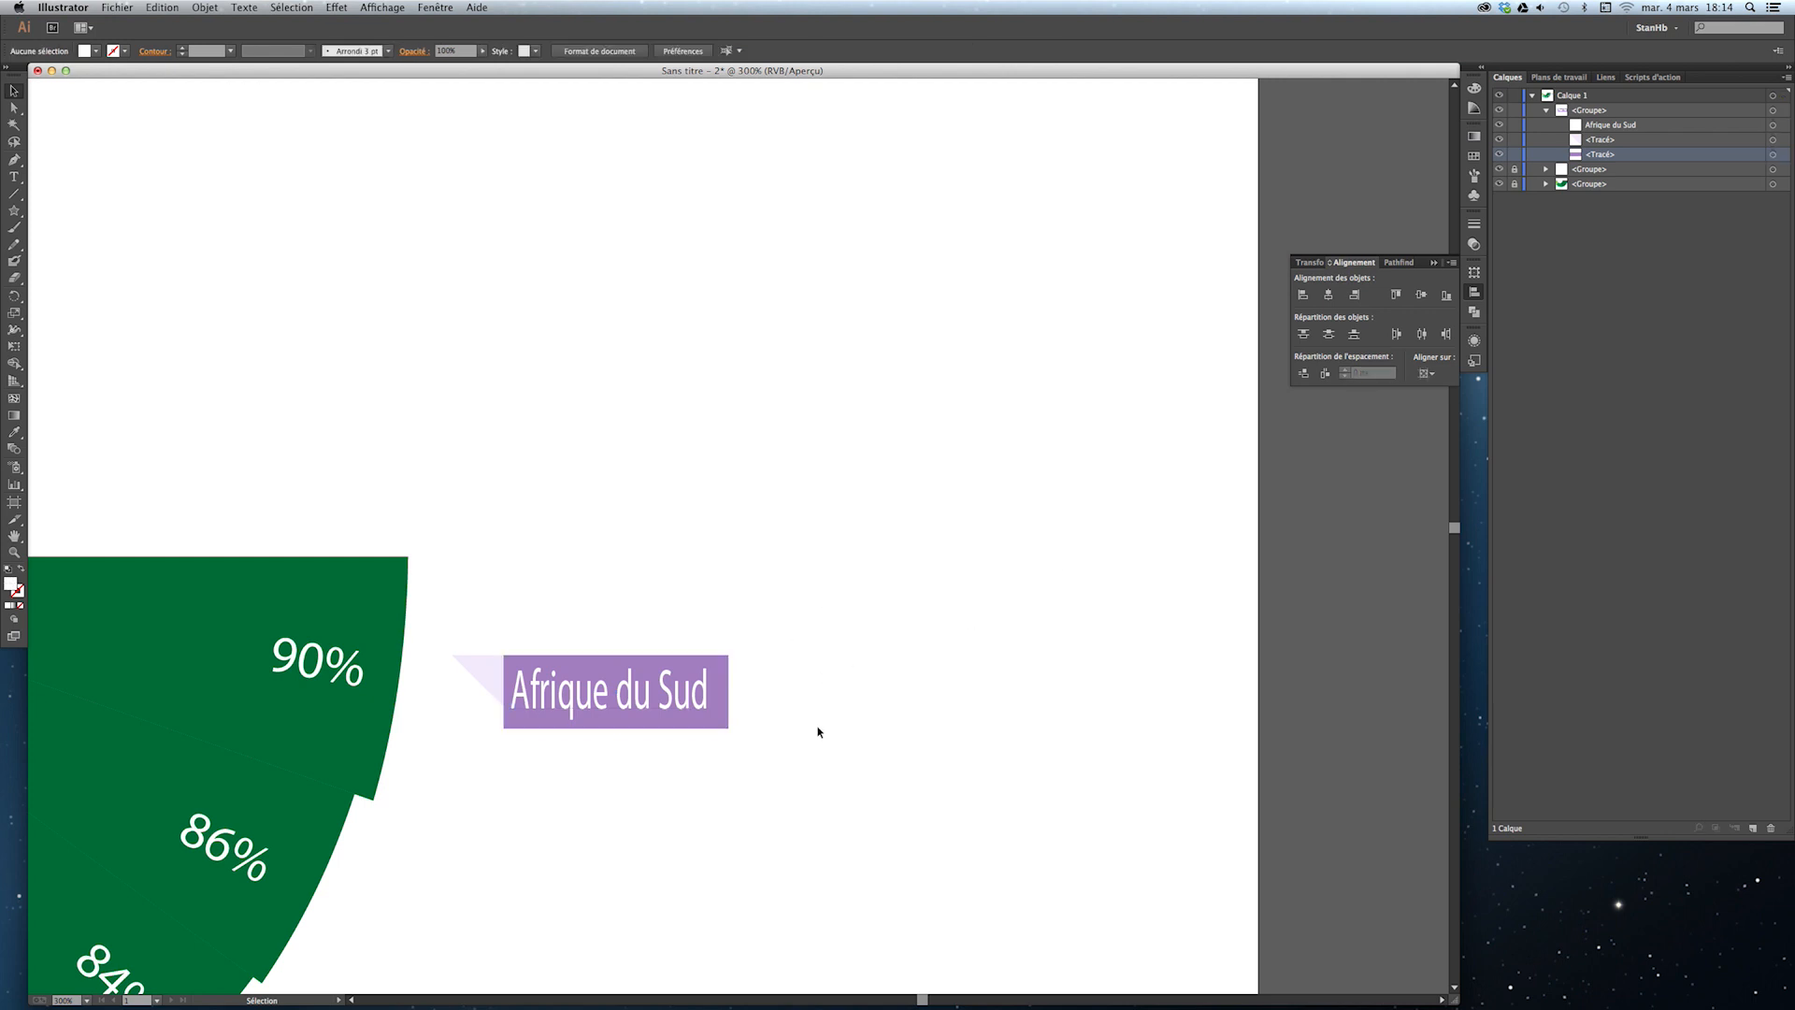
Shorten the purple rectangle to about 102 px wide by moving only its right edge closer to the text.
key("z")
left_click_drag(813, 545, 443, 802)
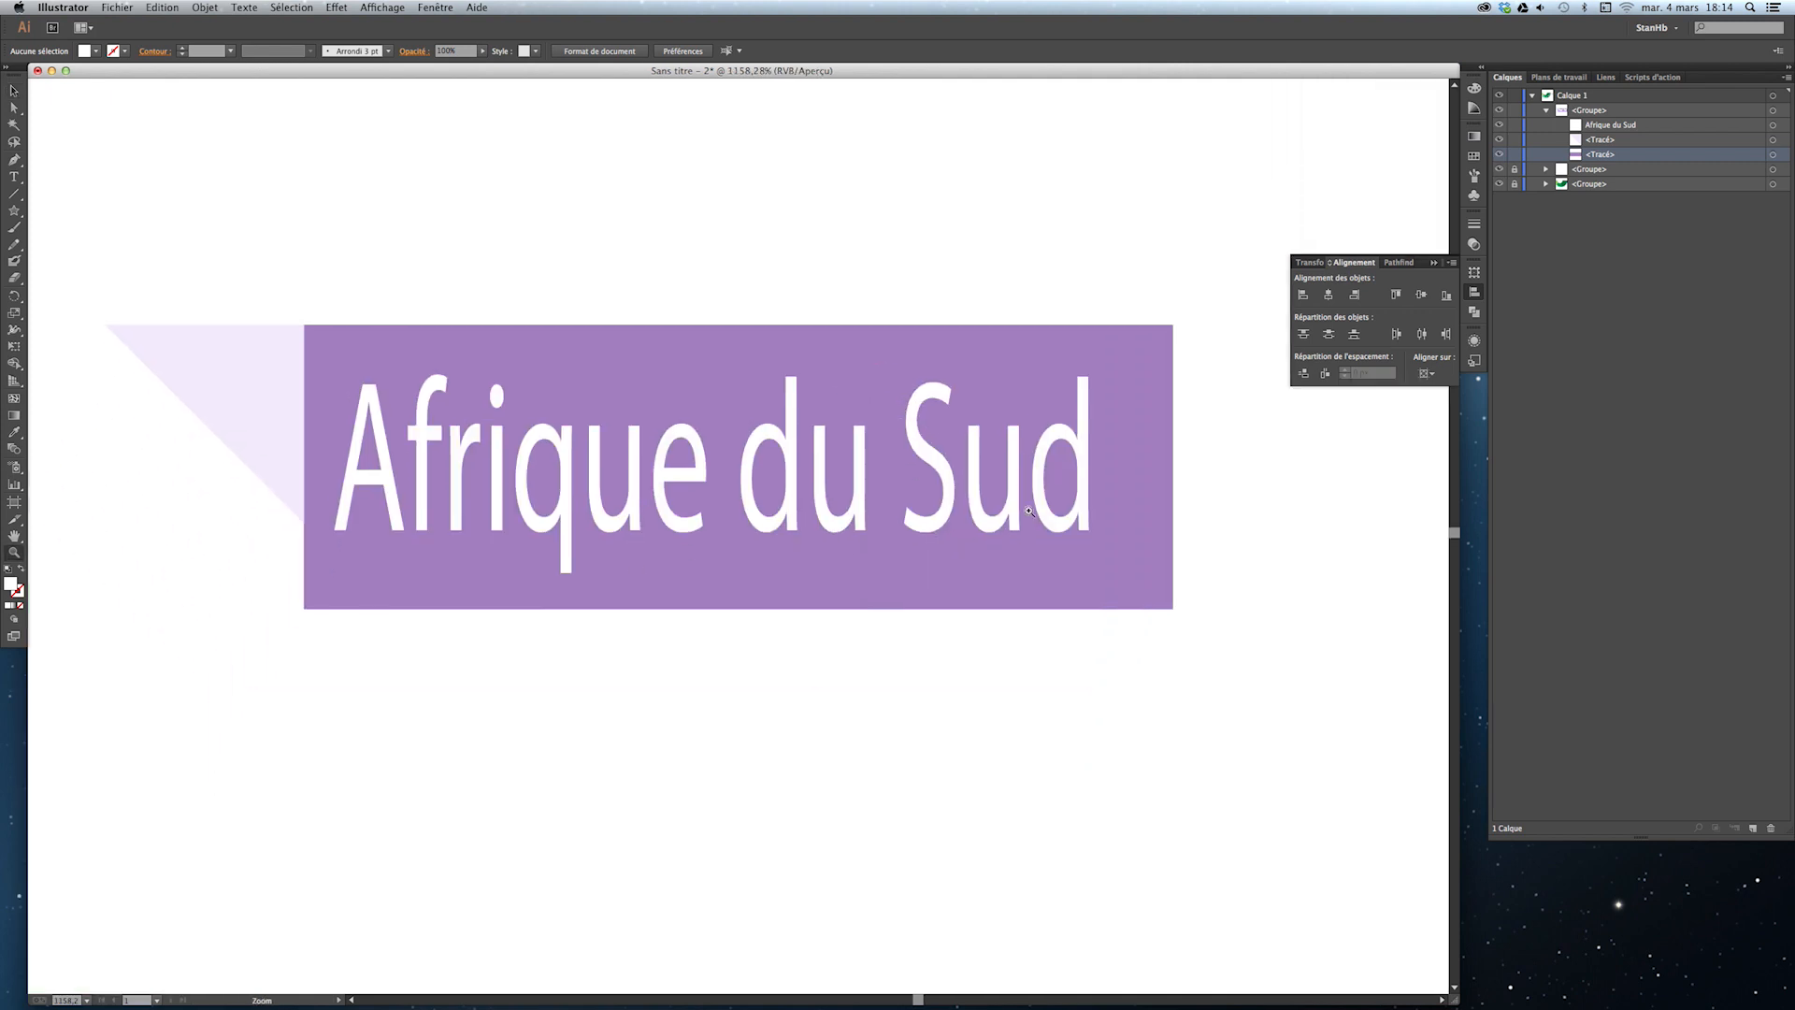
key("v")
left_click(1434, 263)
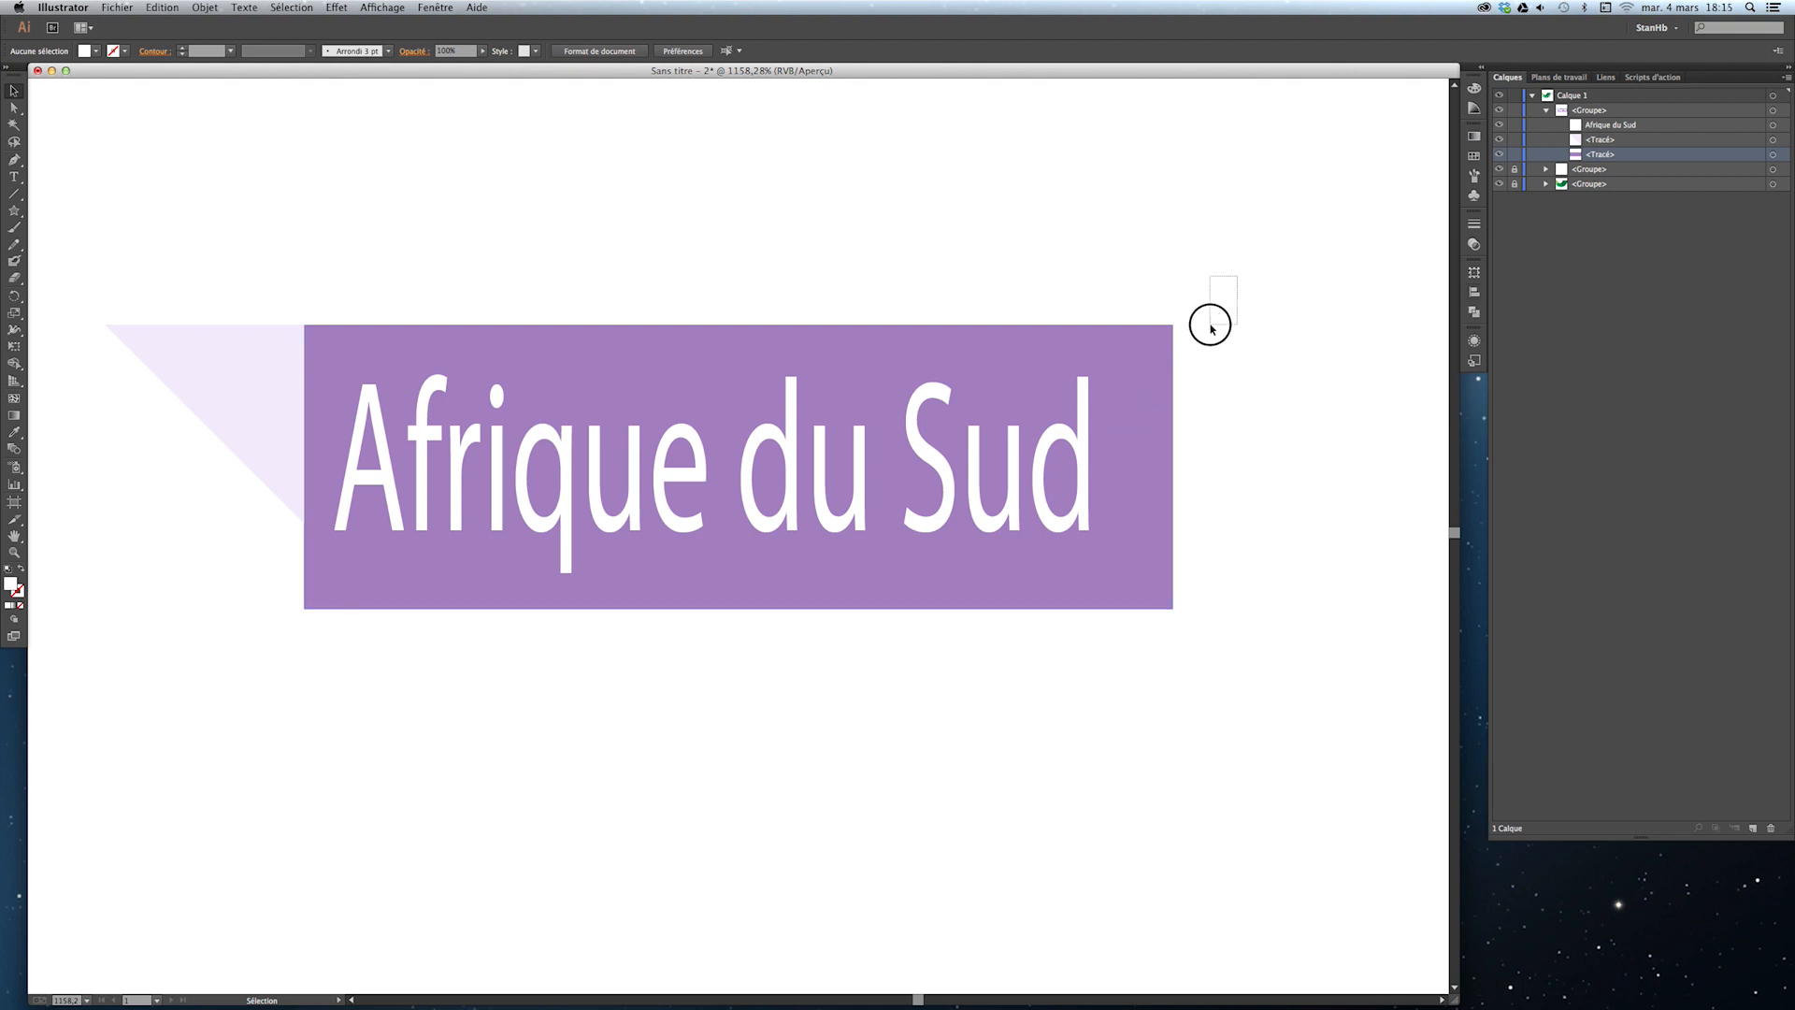
left_click(1144, 597)
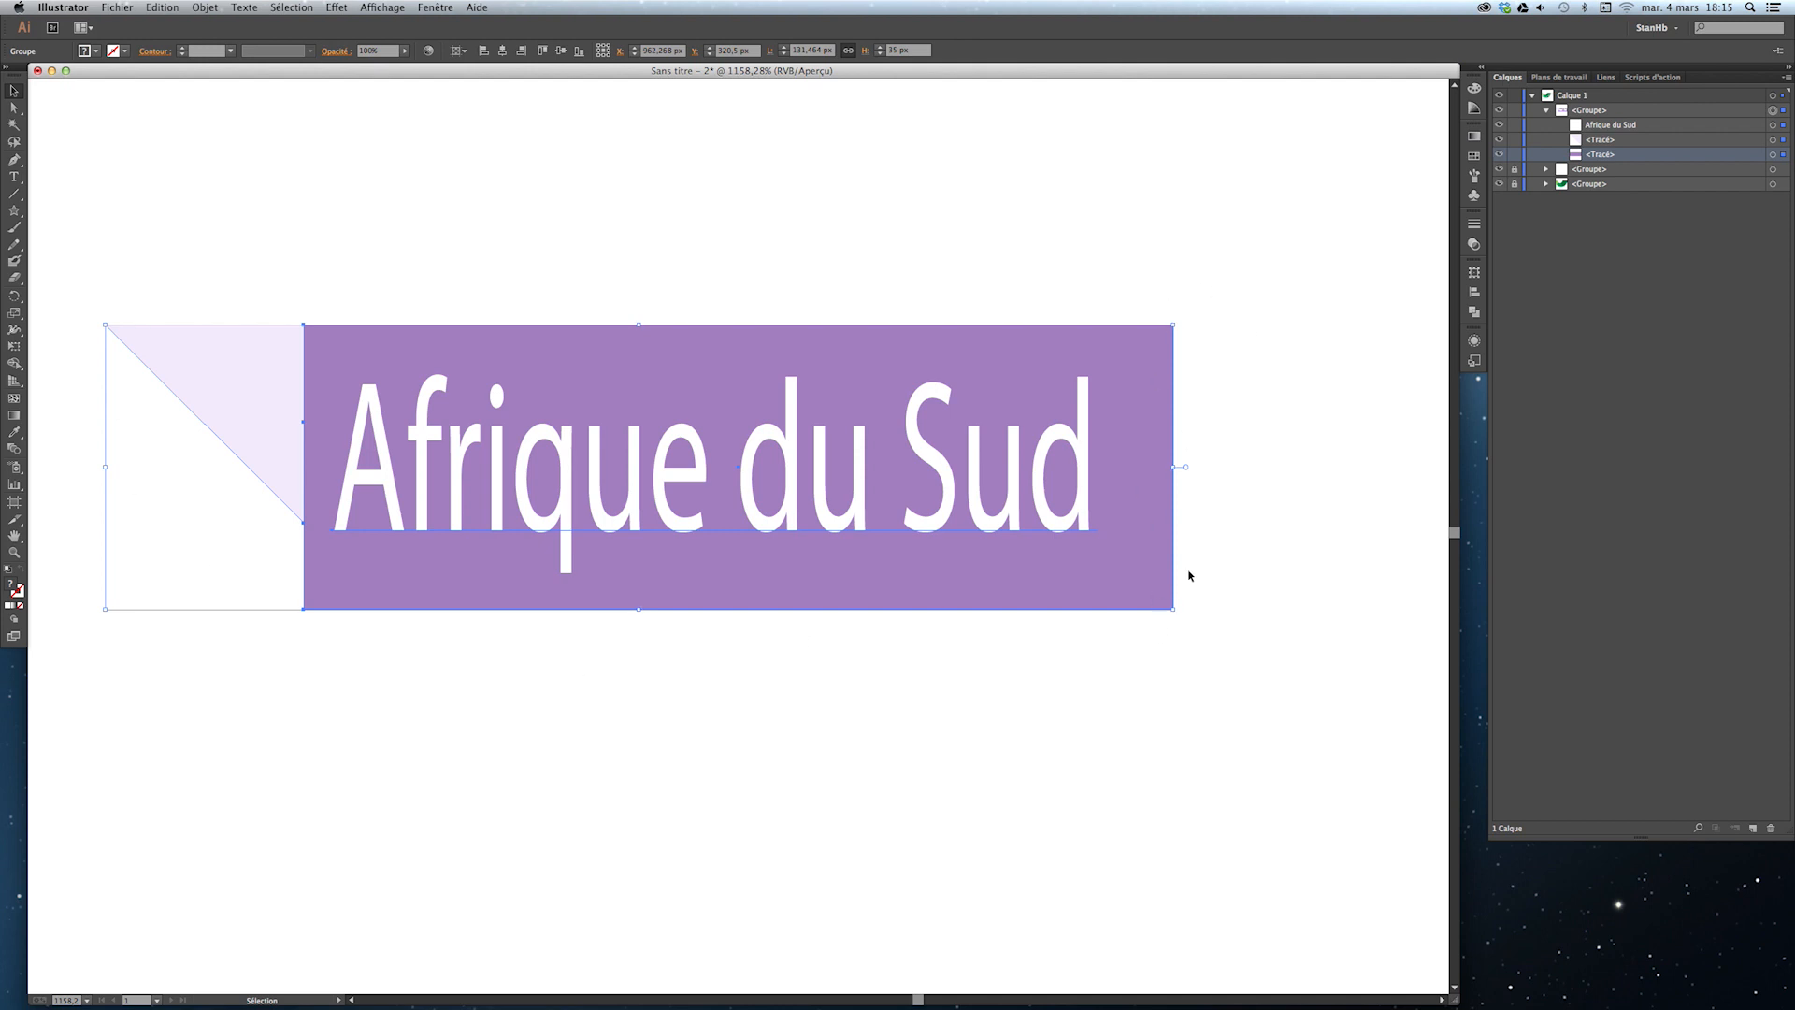
left_click(1260, 308)
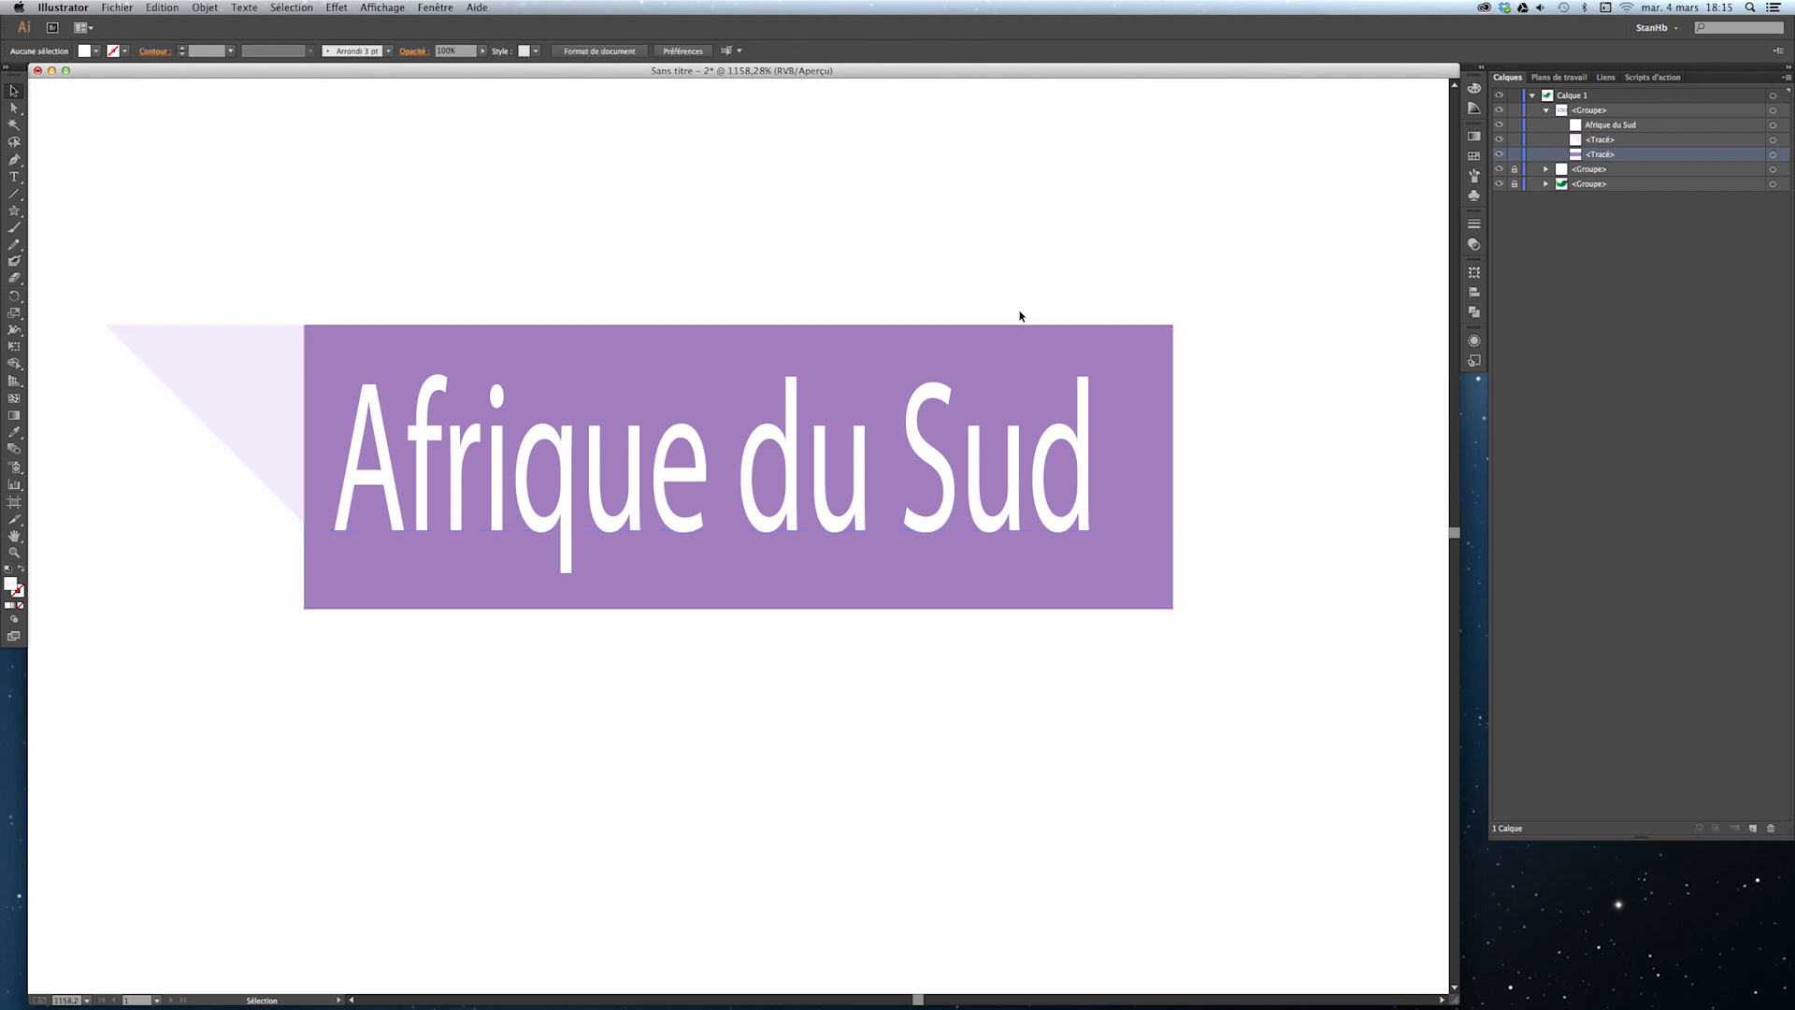
left_click_drag(1313, 231, 1146, 641)
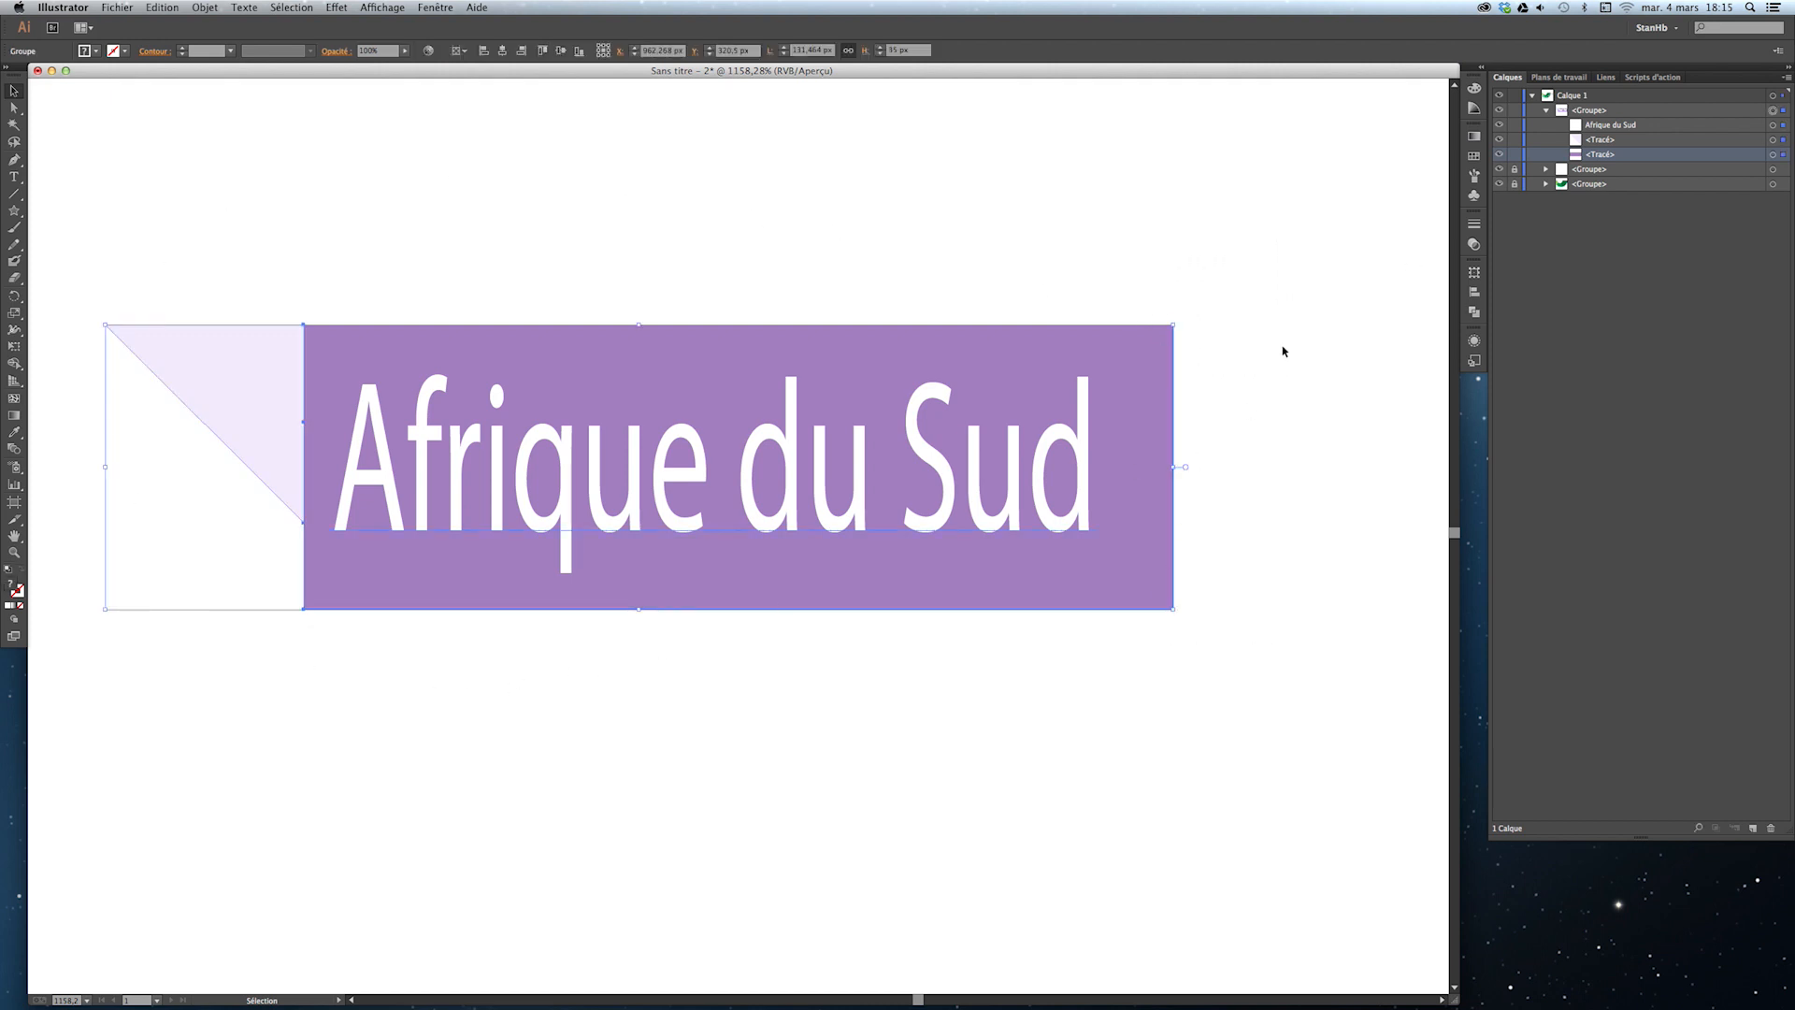
left_click(14, 108)
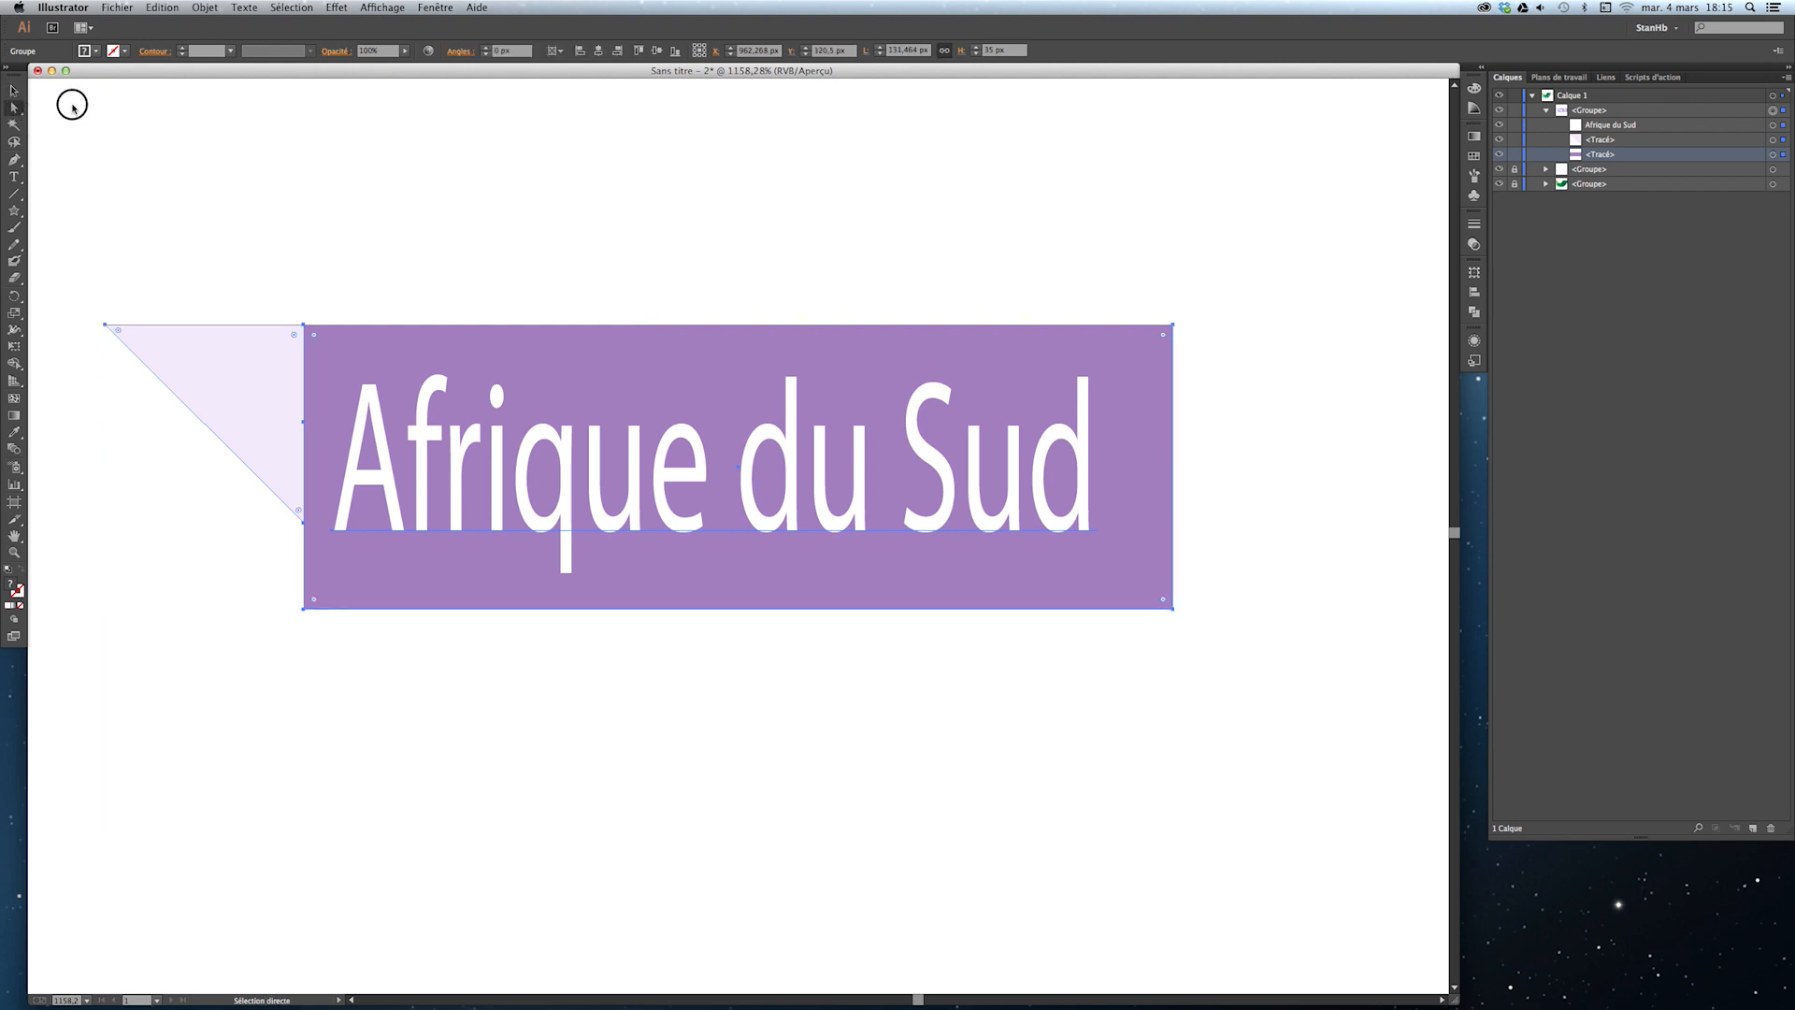
left_click_drag(1312, 230, 1166, 649)
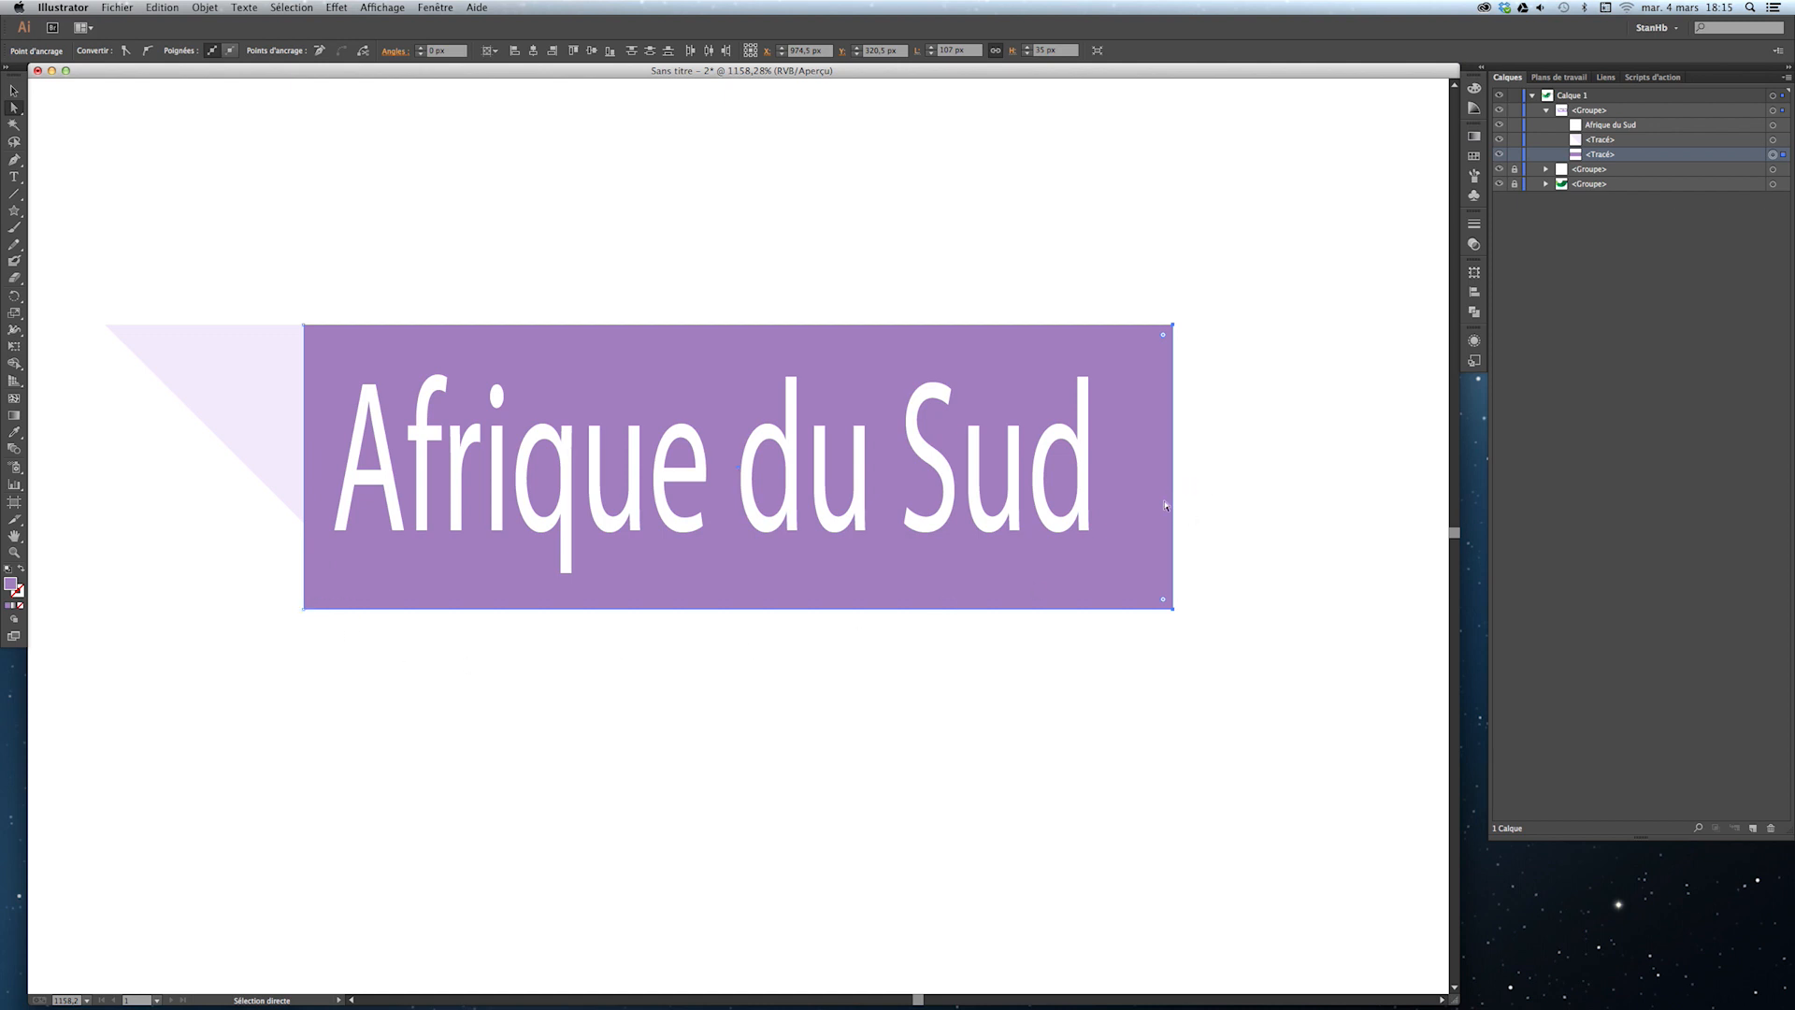
left_click_drag(1172, 479, 1132, 478)
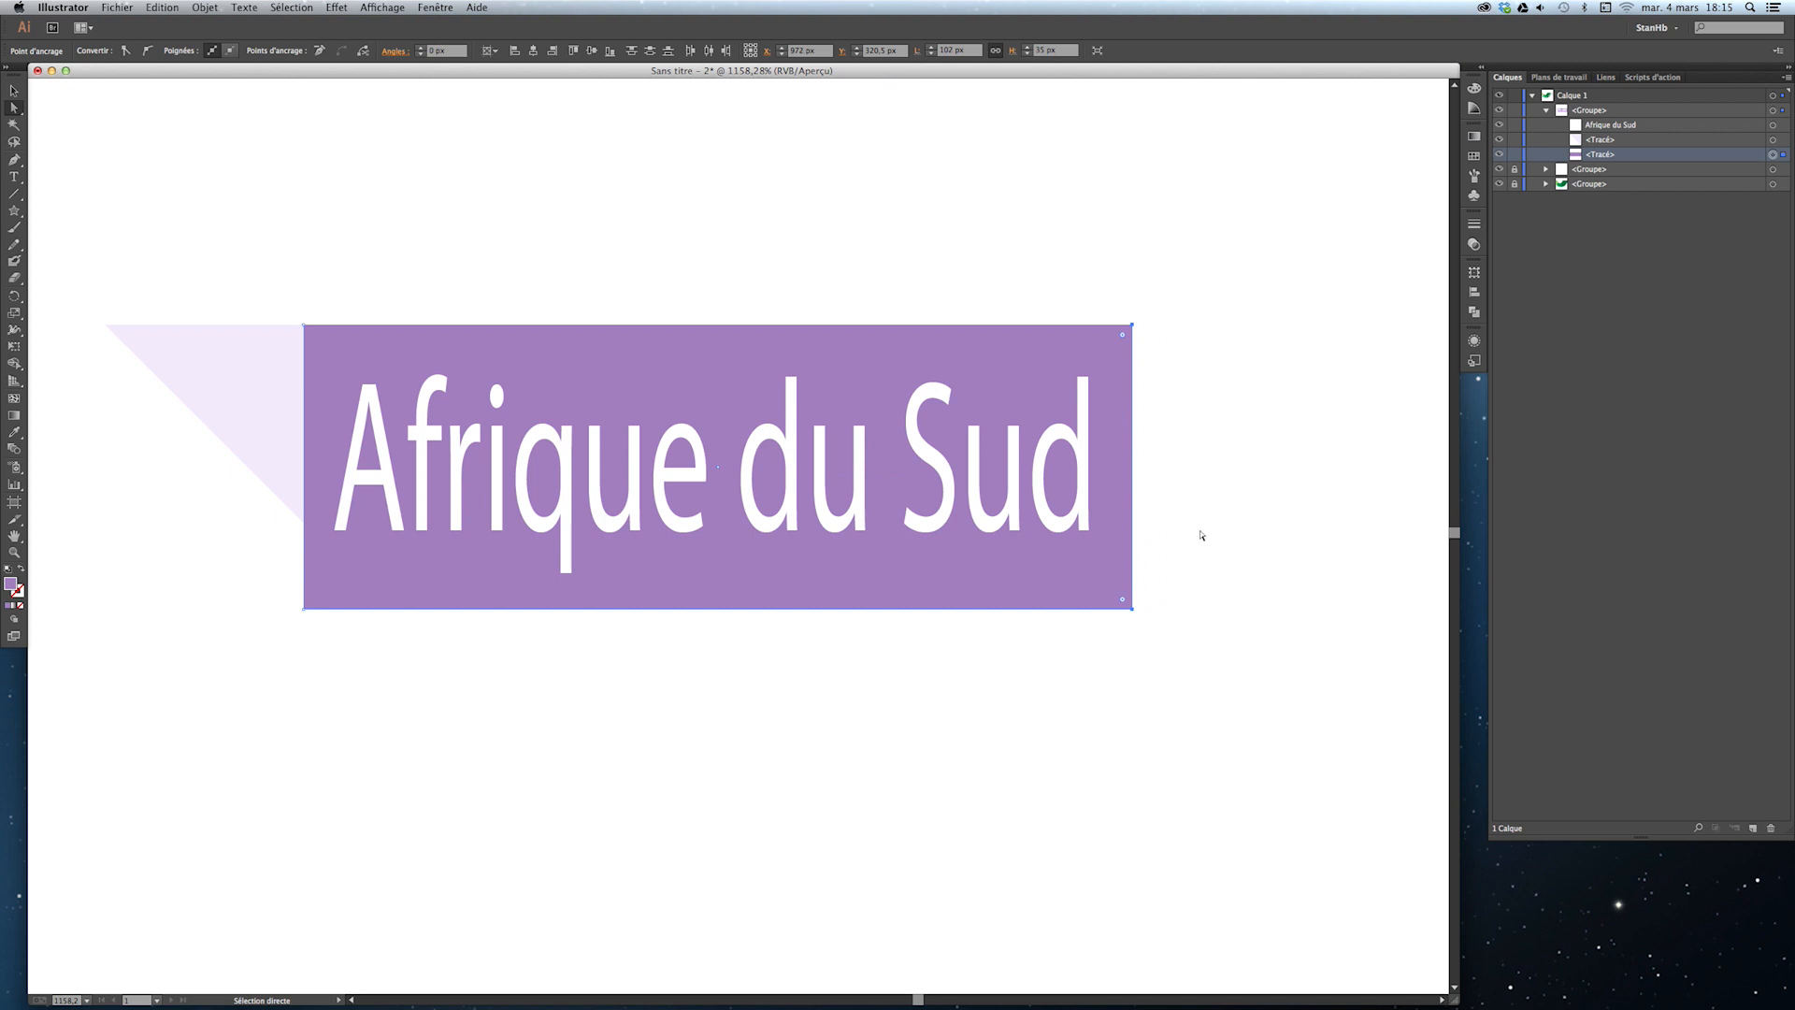
left_click(1202, 535)
Move the whole "Afrique du Sud" callout group so its pointer tip touches the outer edge of the 90% slice.
key("z")
left_click(860, 550, "alt")
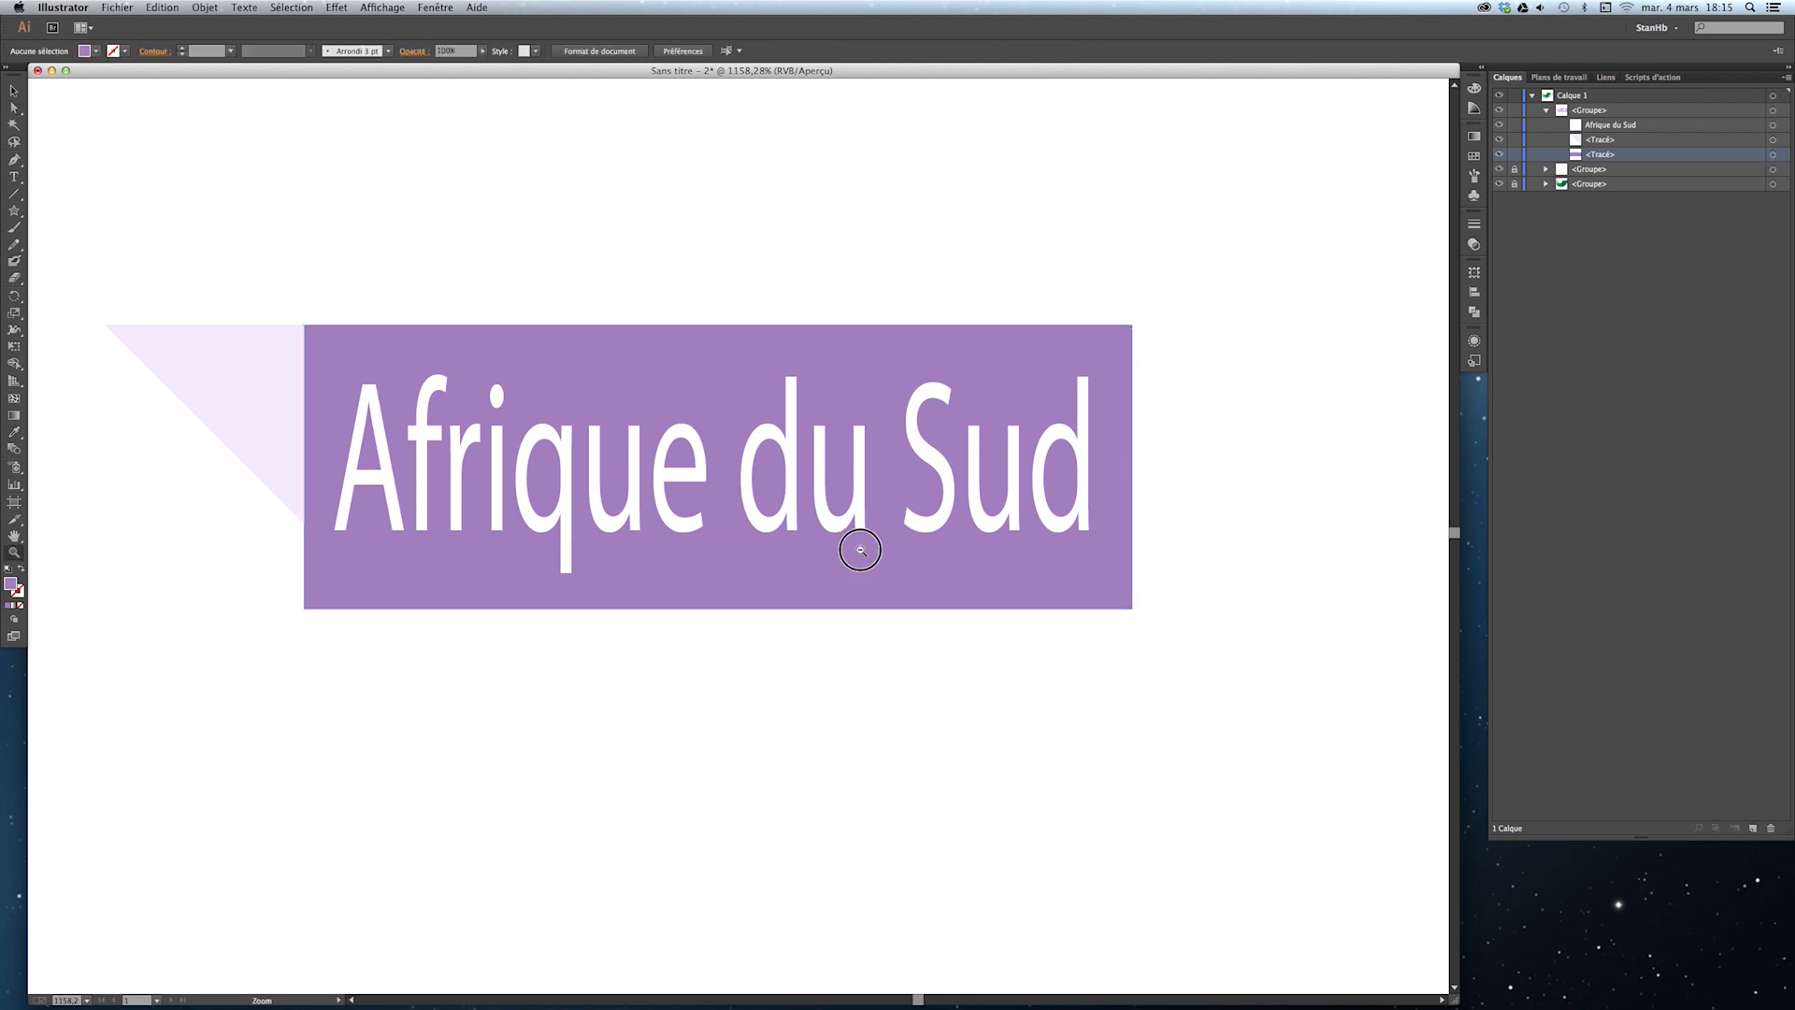
left_click(838, 591, "alt")
left_click(836, 600, "alt")
left_click(838, 601, "alt")
key("space")
left_click_drag(688, 538, 958, 492)
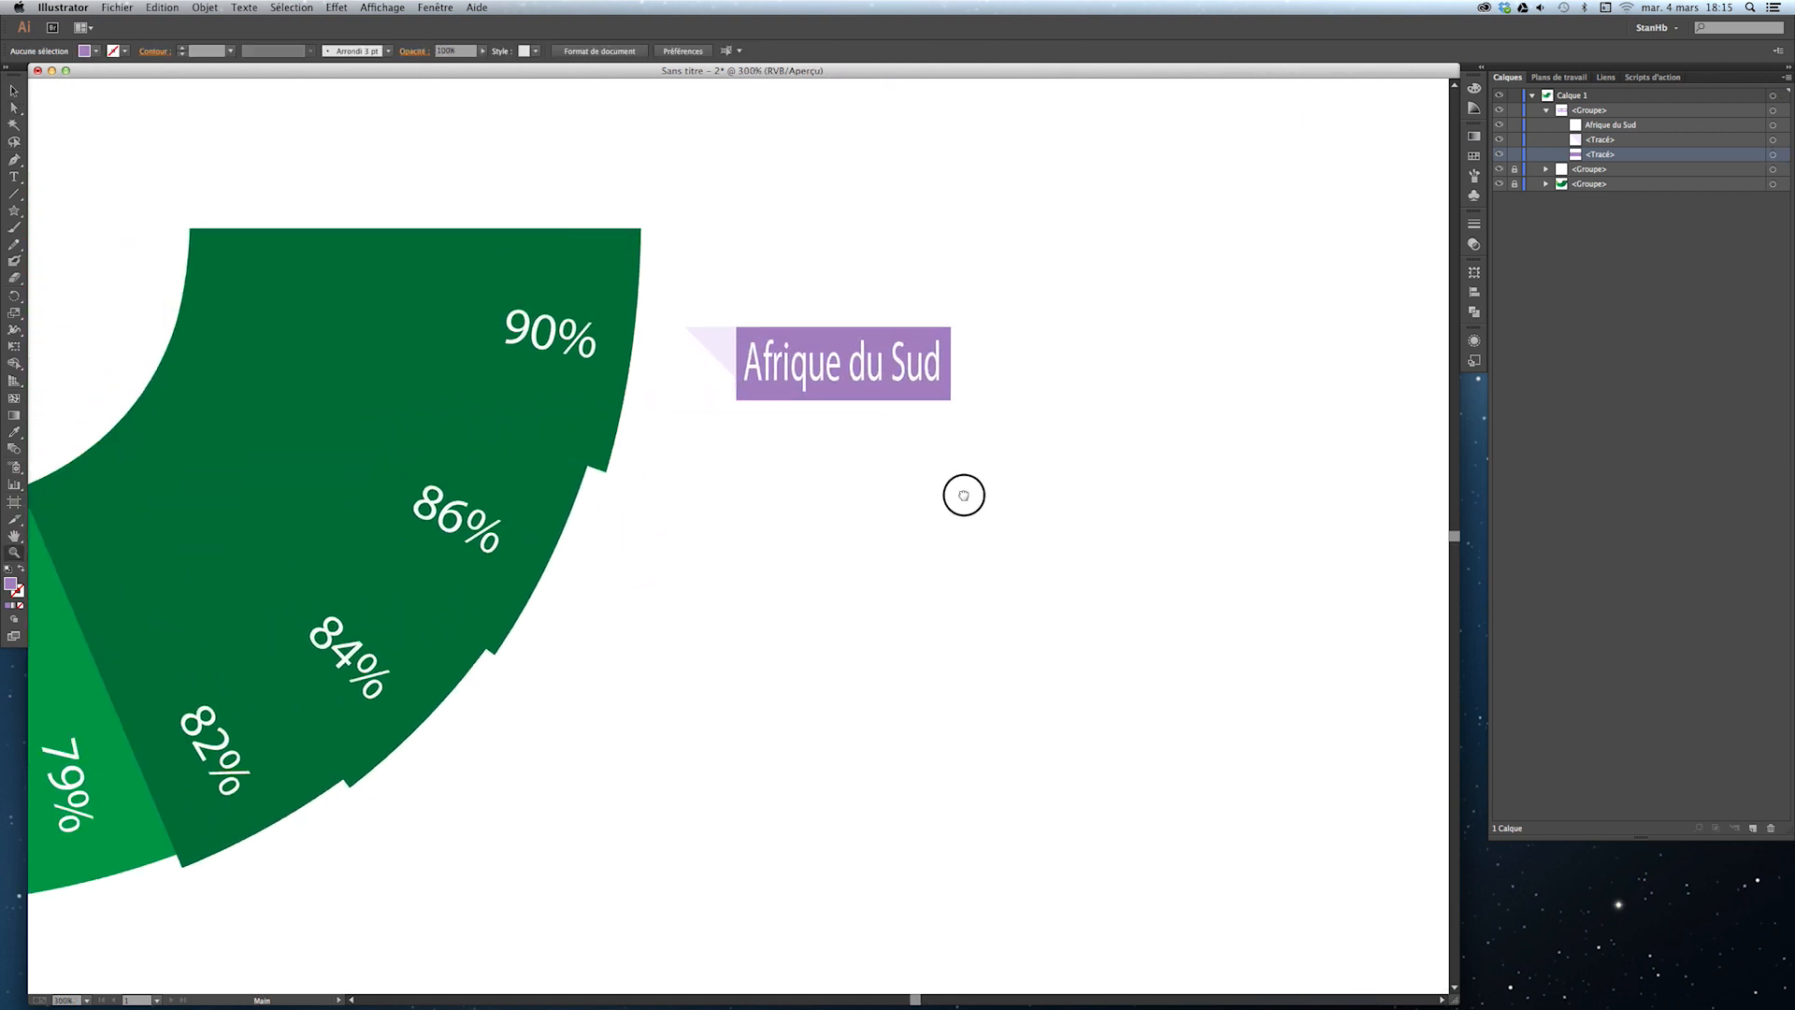
left_click(1543, 111)
left_click(1771, 109)
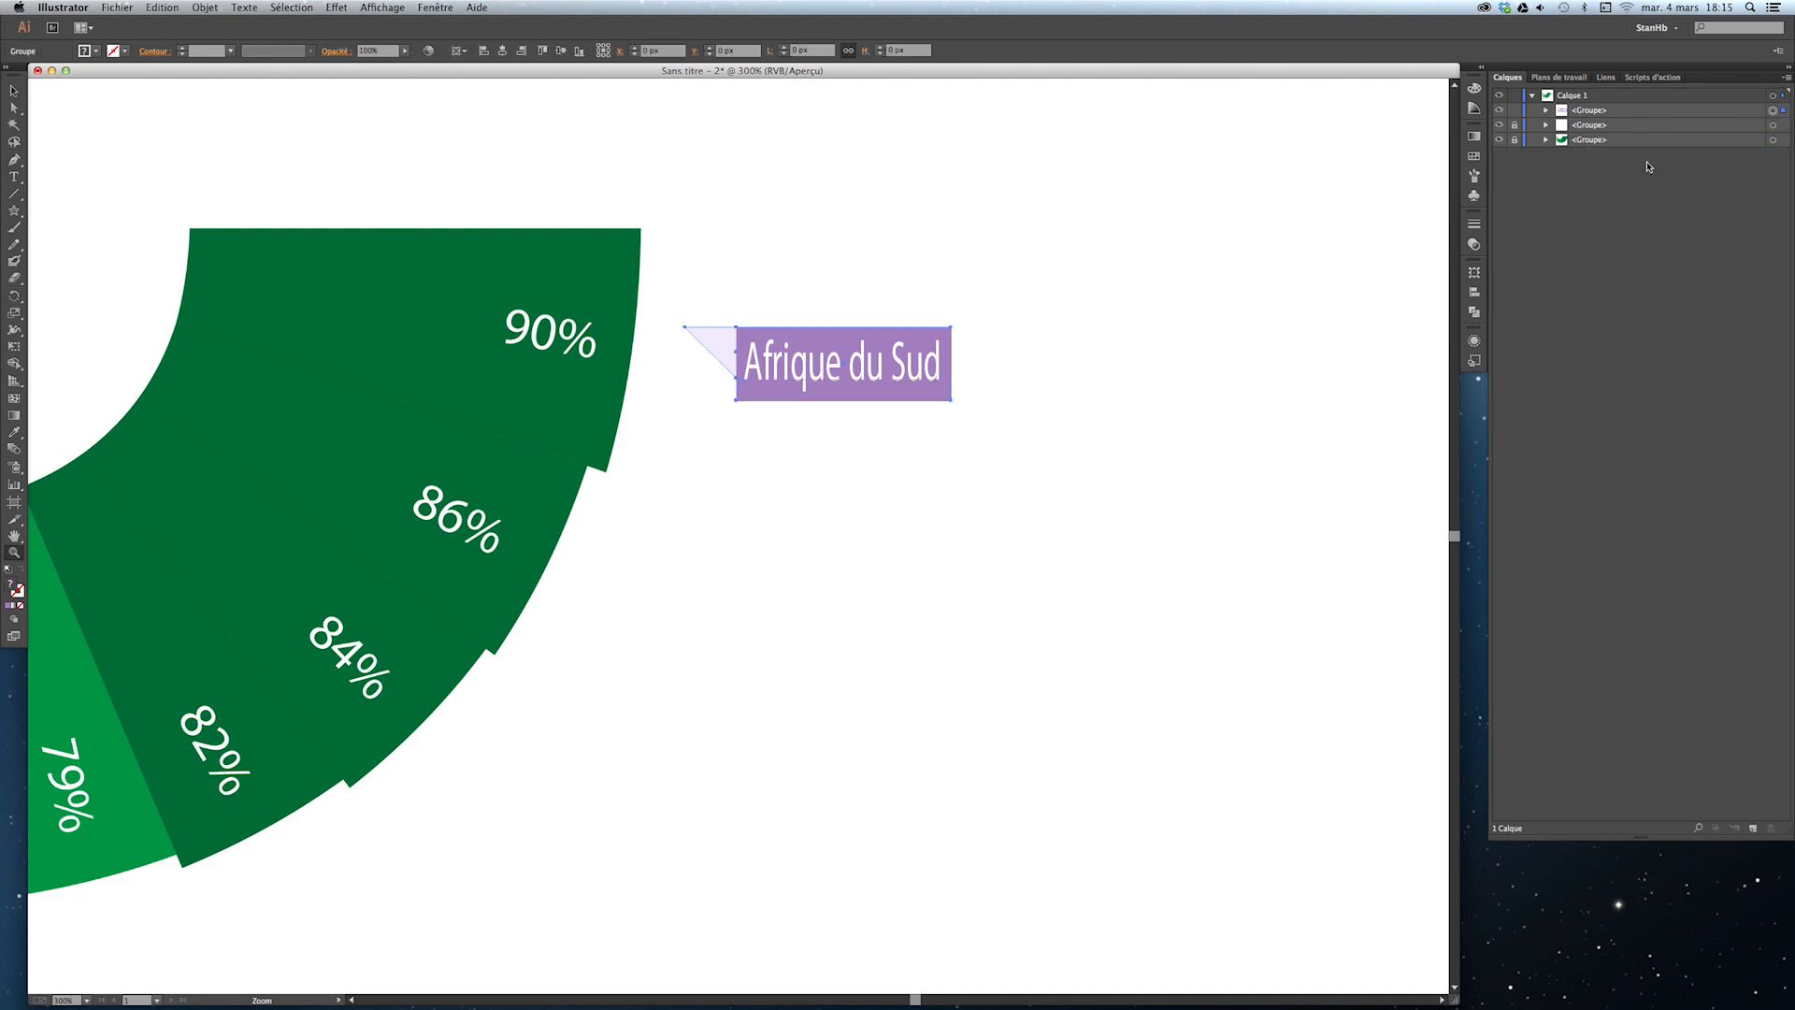
key("v")
left_click_drag(886, 398, 822, 408)
left_click(861, 469)
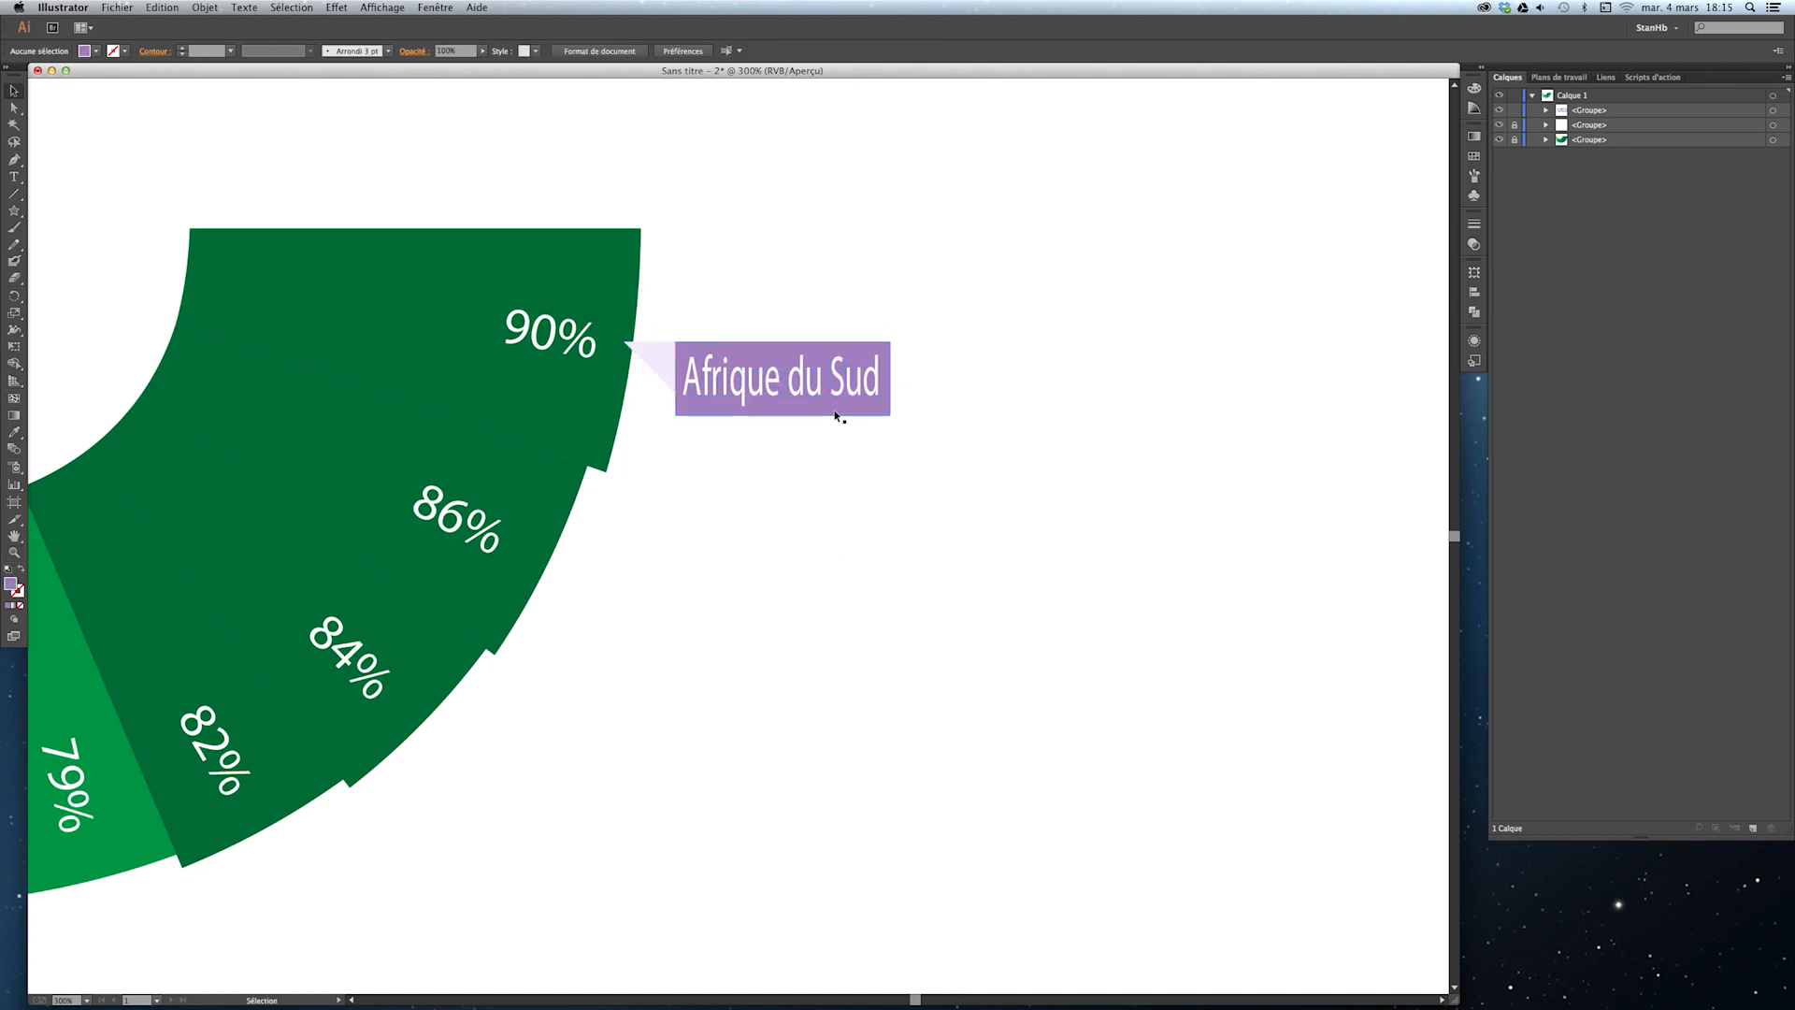
Duplicate the "Afrique du Sud" callout and place the copy with its pointer at the outer edge of the 86% slice.
left_click(840, 412)
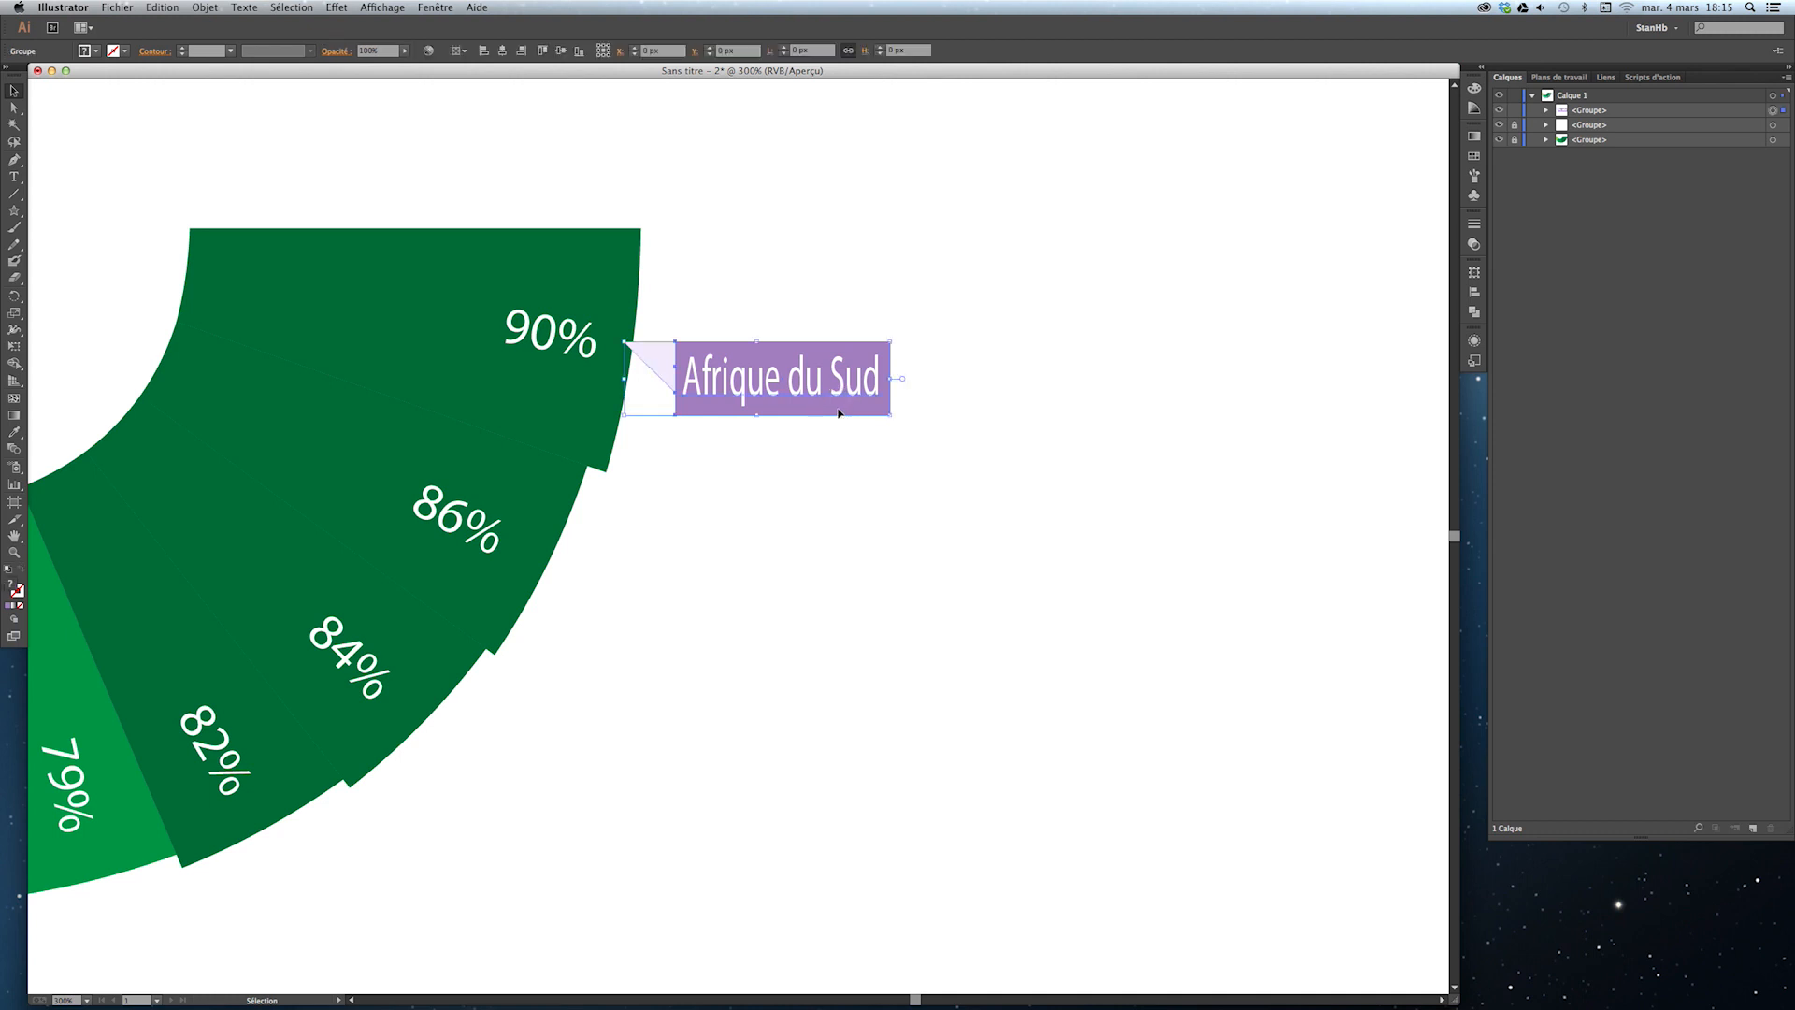
left_click_drag(837, 408, 764, 618)
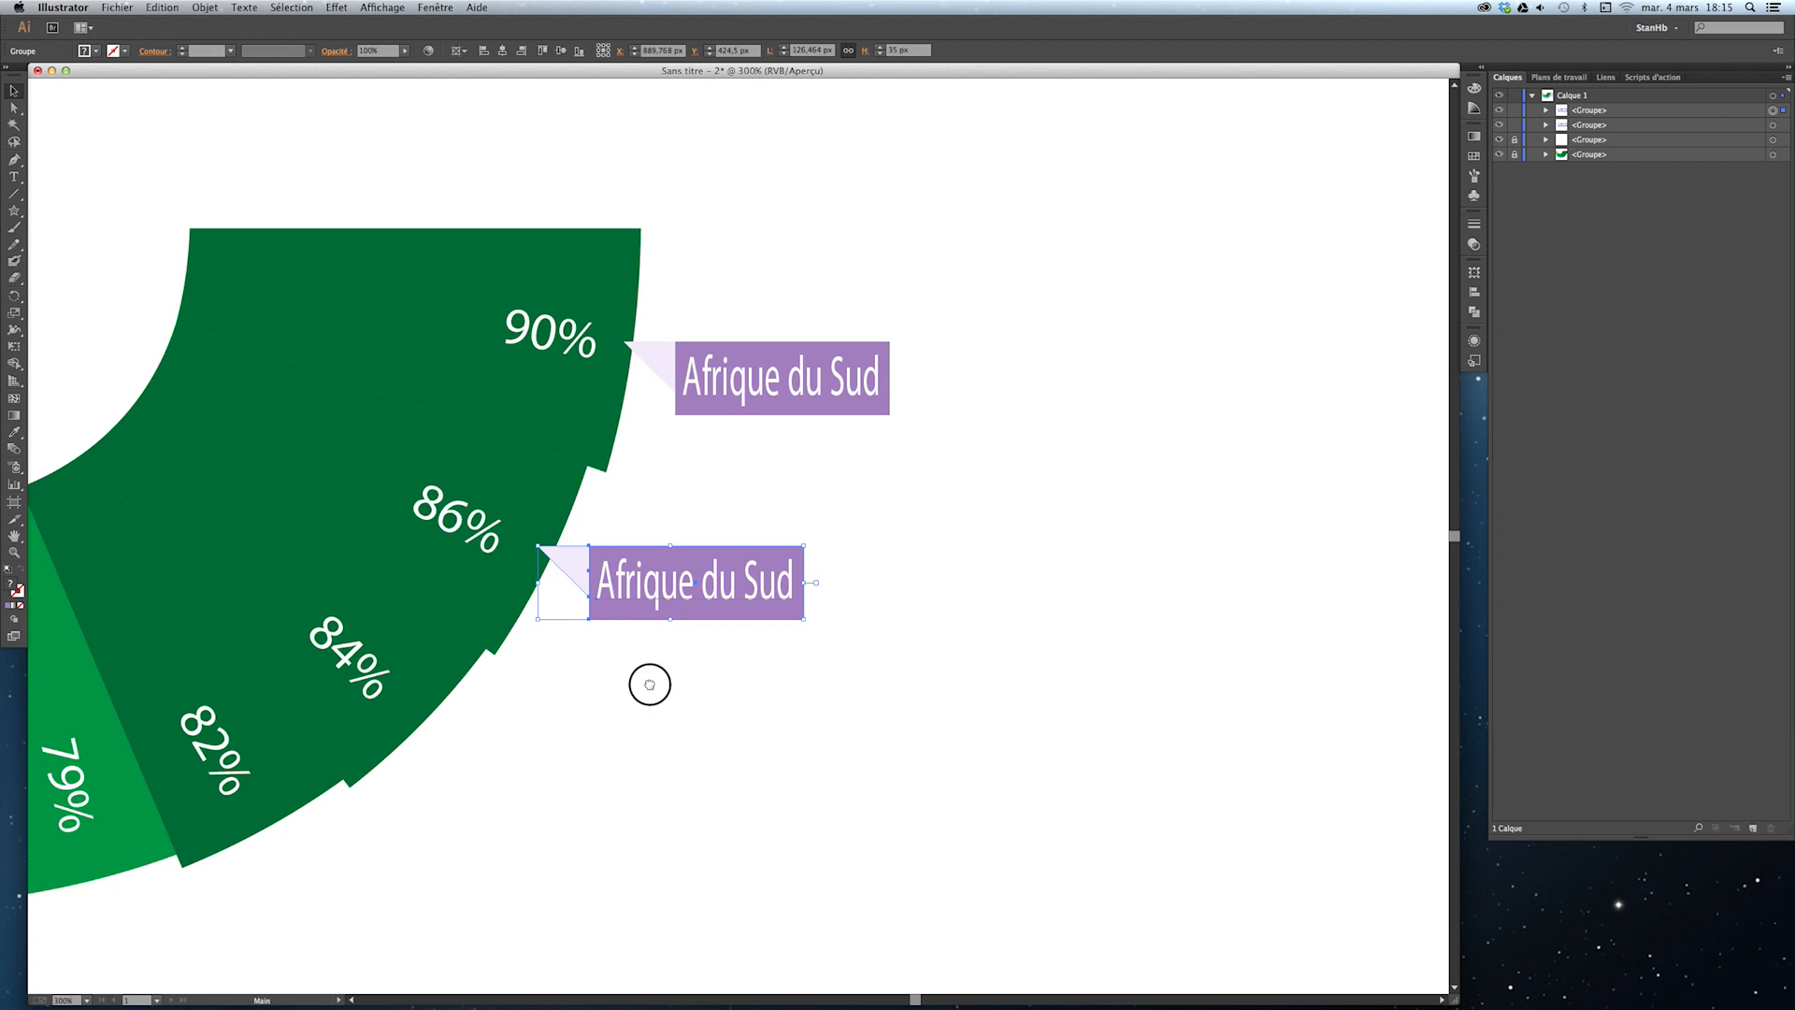
left_click_drag(648, 682, 710, 605)
Replace the text of the callout copy beside the 86% slice with "Grande-Bretagne".
key("t")
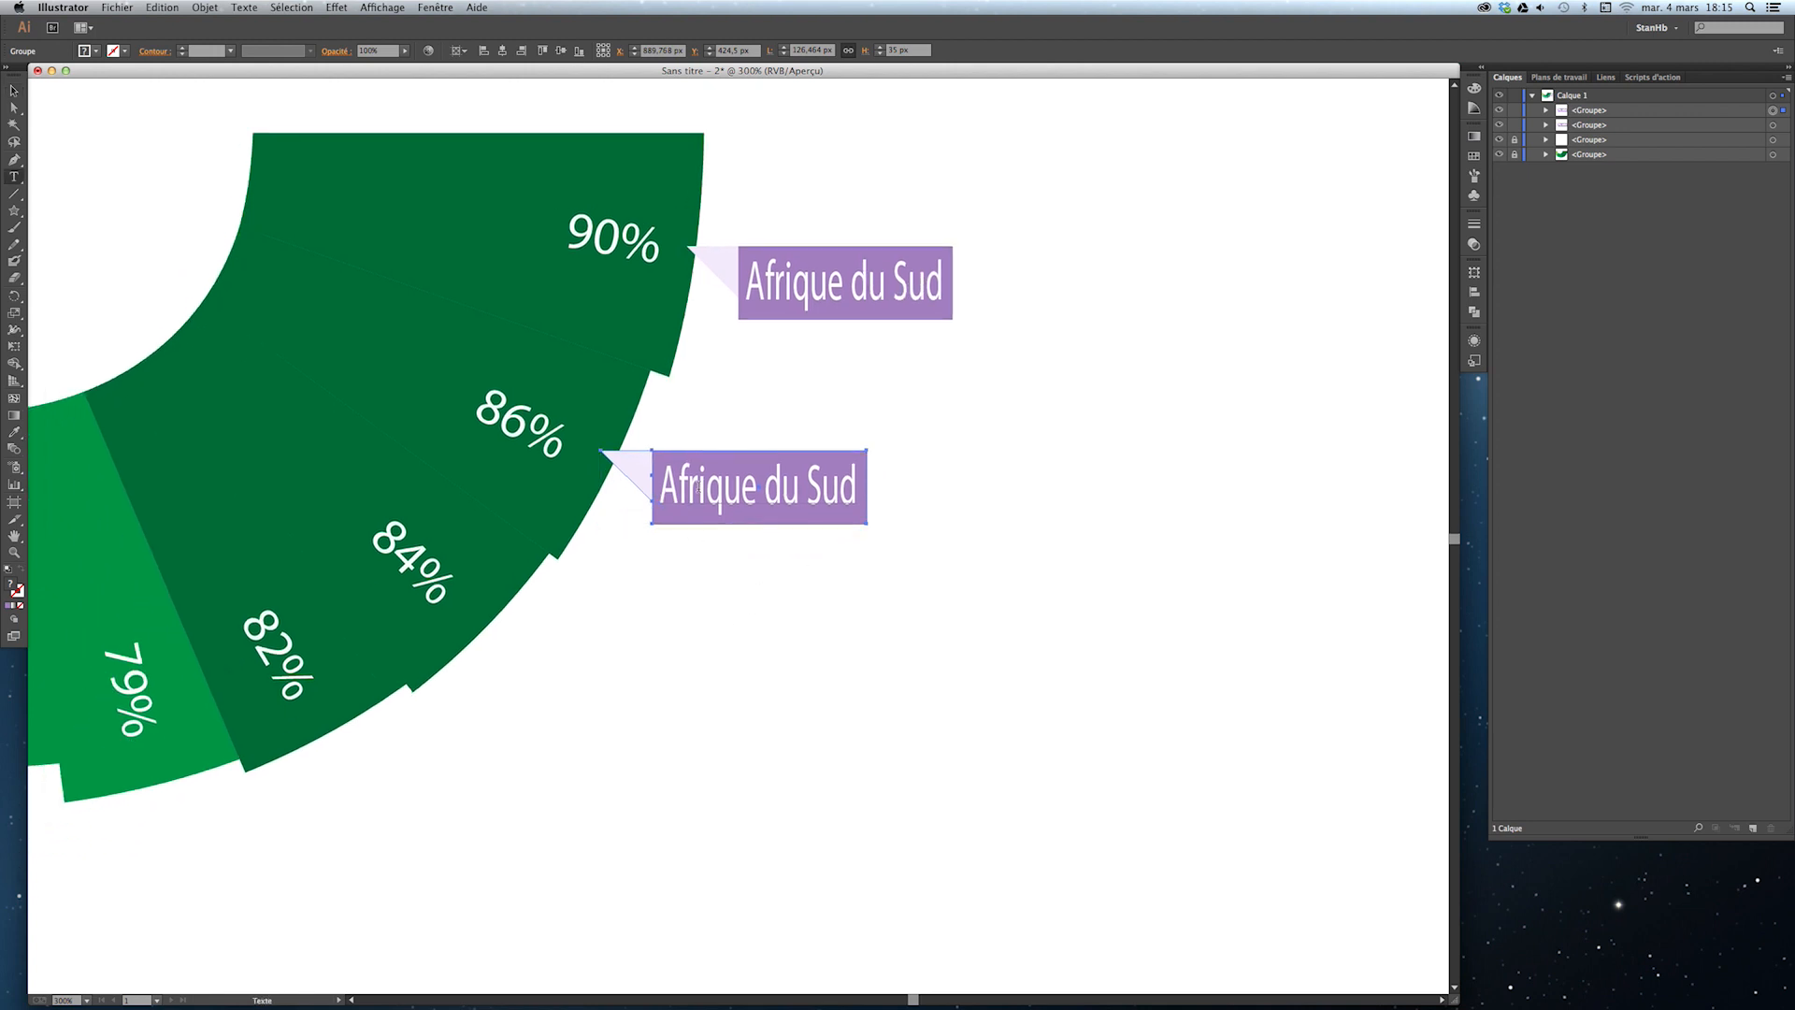
key("a")
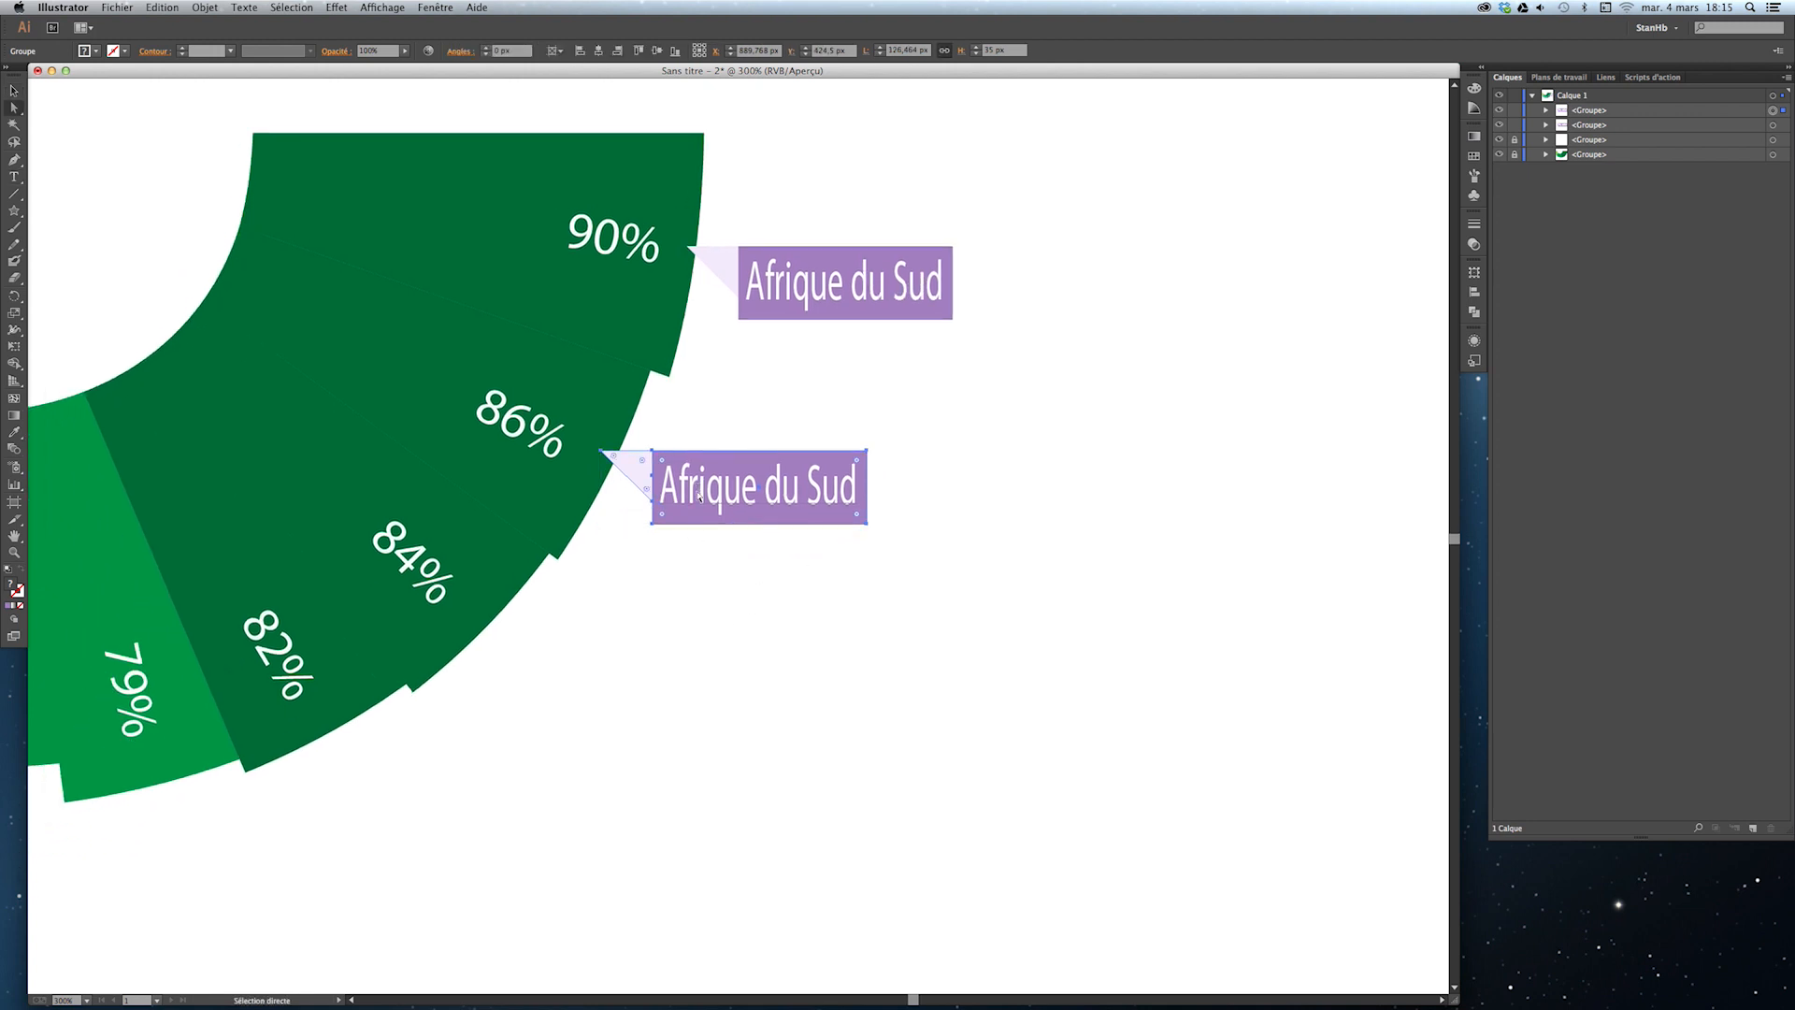
left_click(1545, 109)
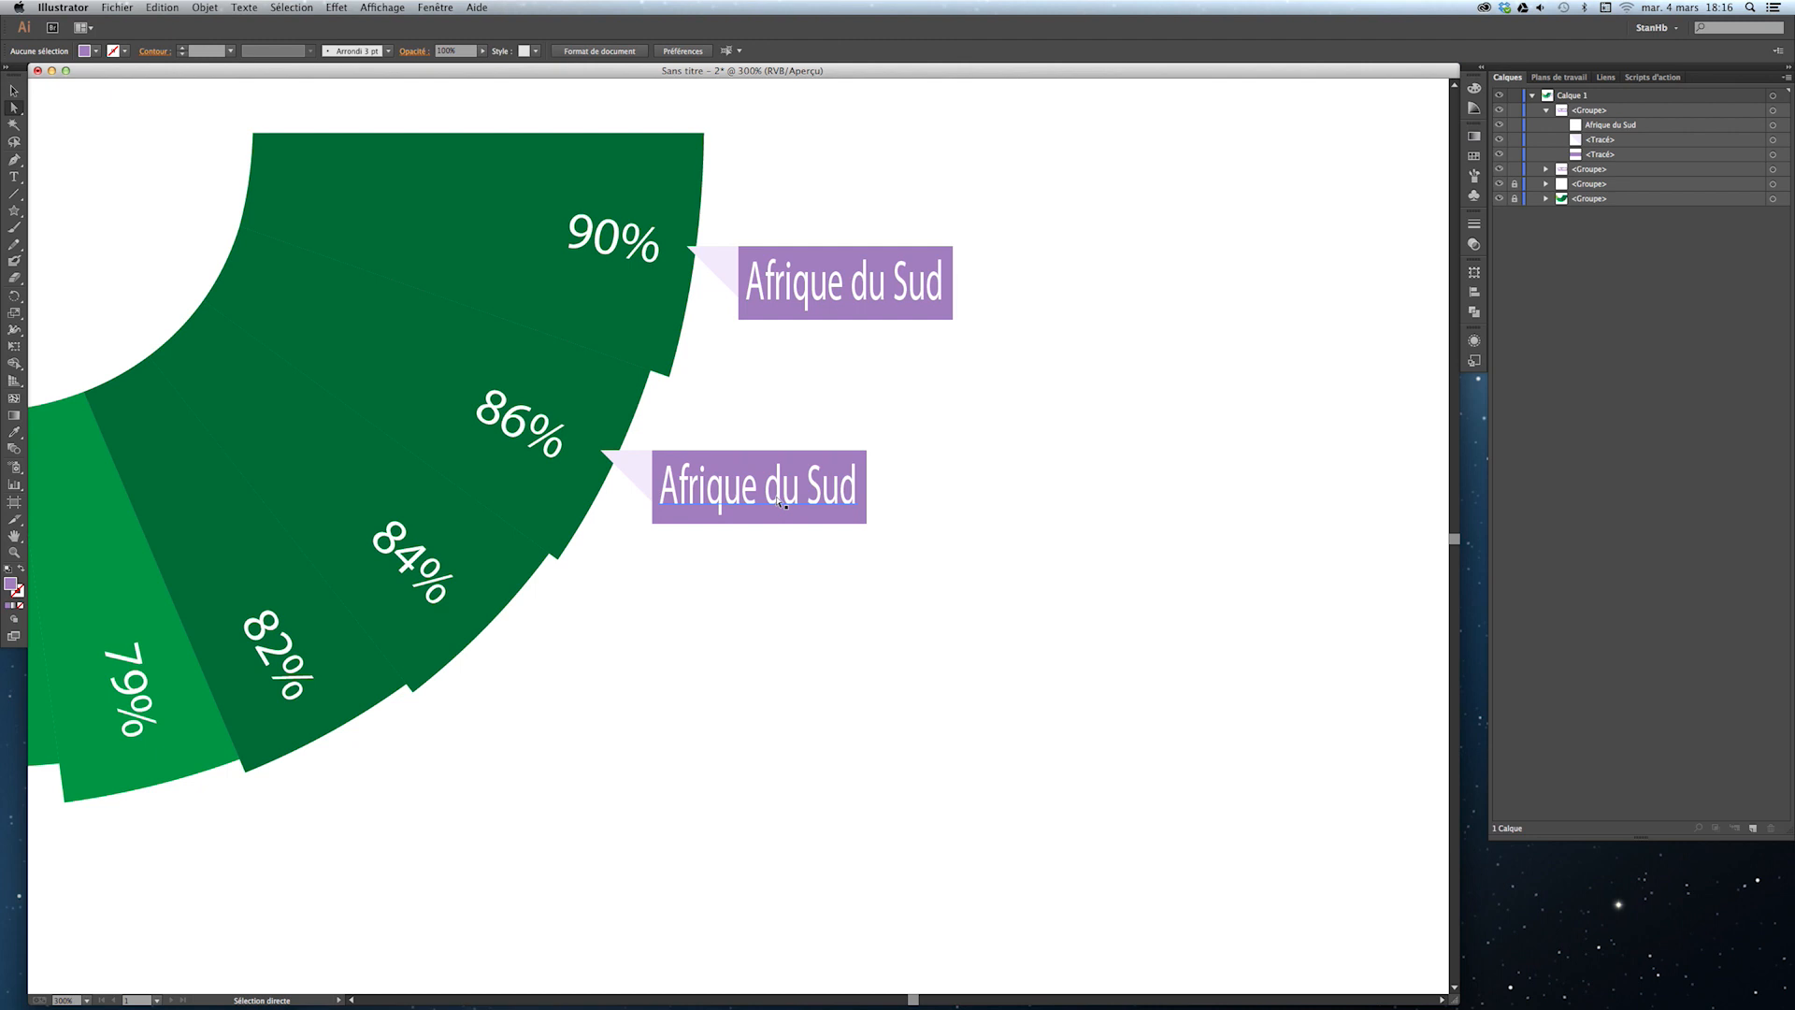
left_click(780, 496)
key("t")
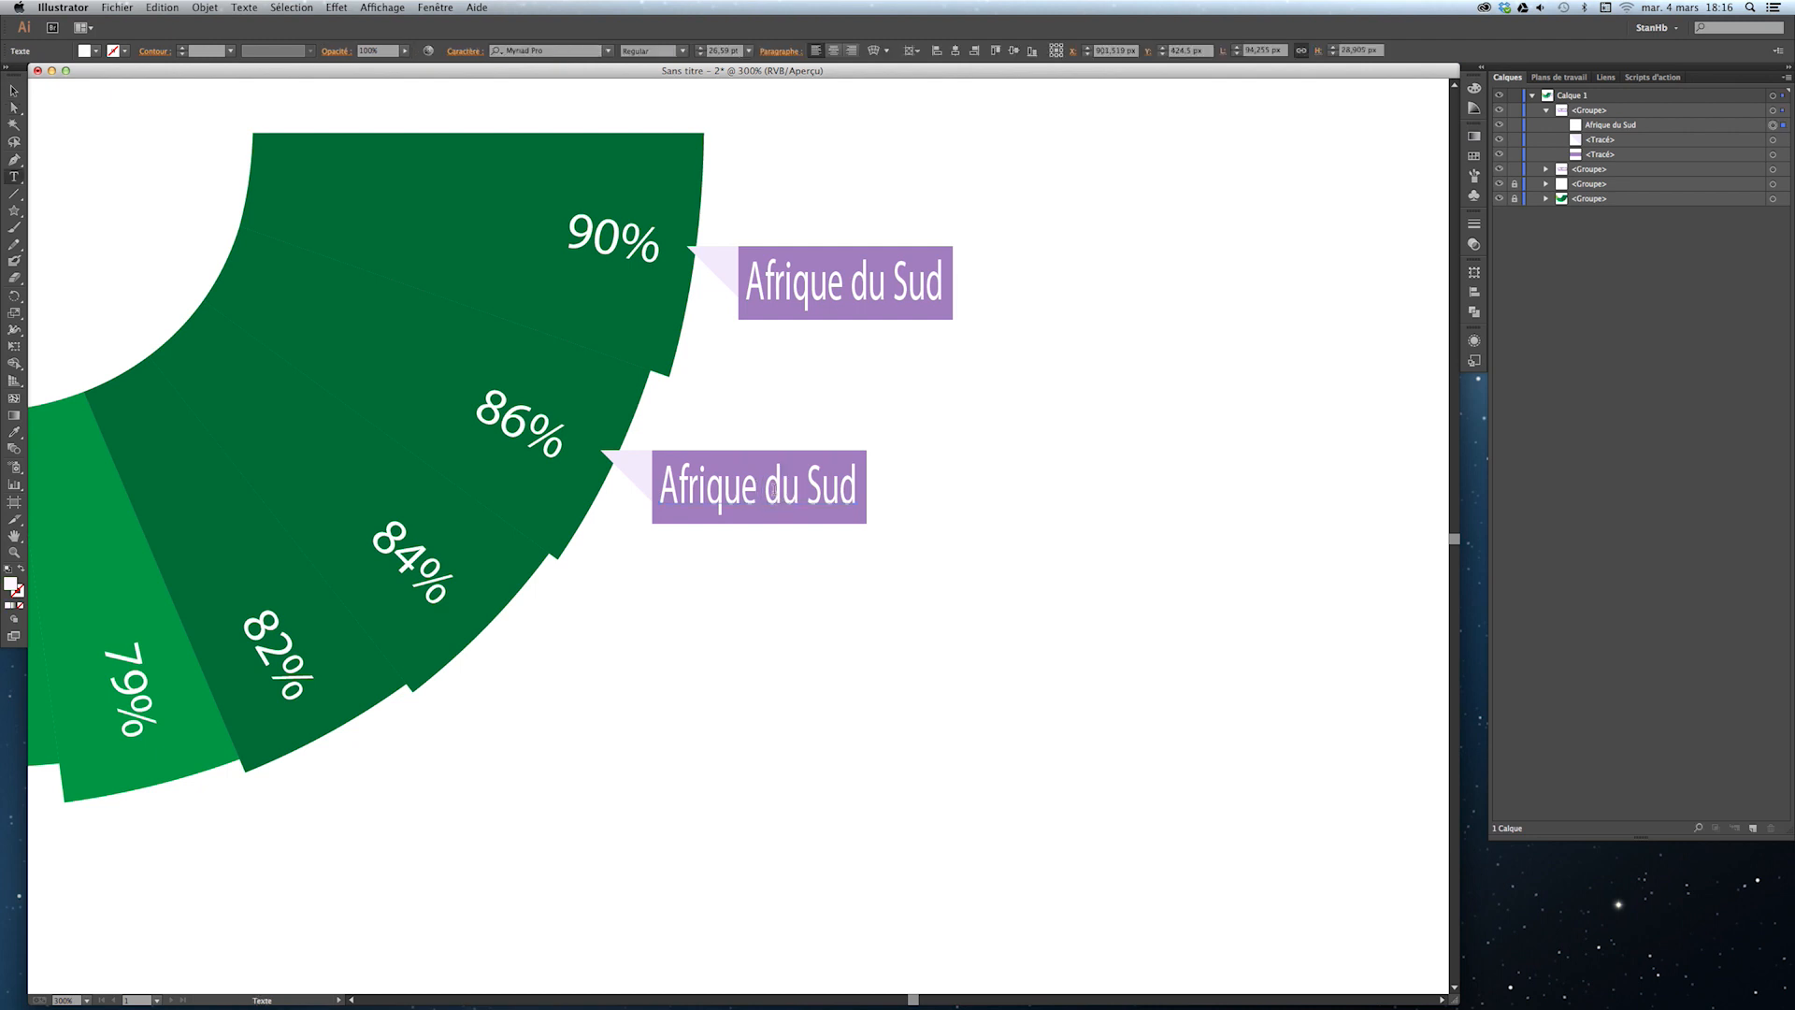
left_click(780, 490)
key("BackSpace")
key("BackSpace")
key("BackSpace")
key("BackSpace")
key("BackSpace")
key("BackSpace")
key("BackSpace")
key("BackSpace")
key("BackSpace")
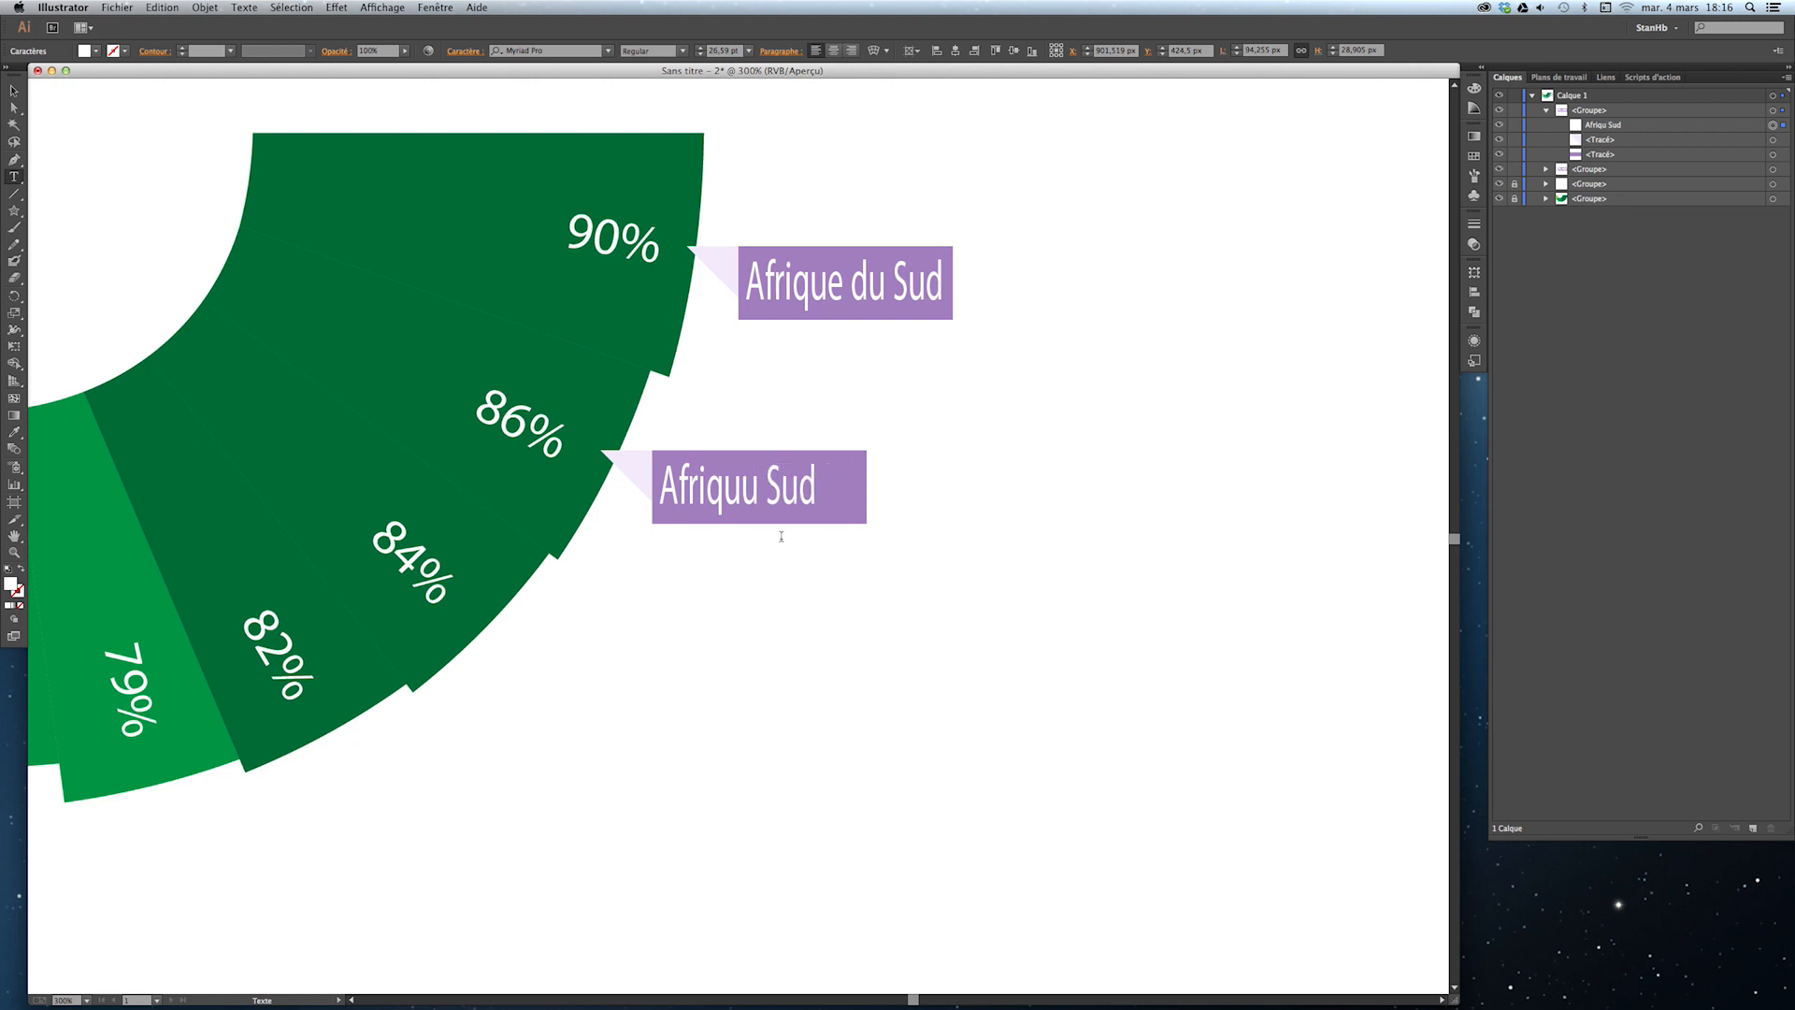
key("BackSpace")
type("Grande")
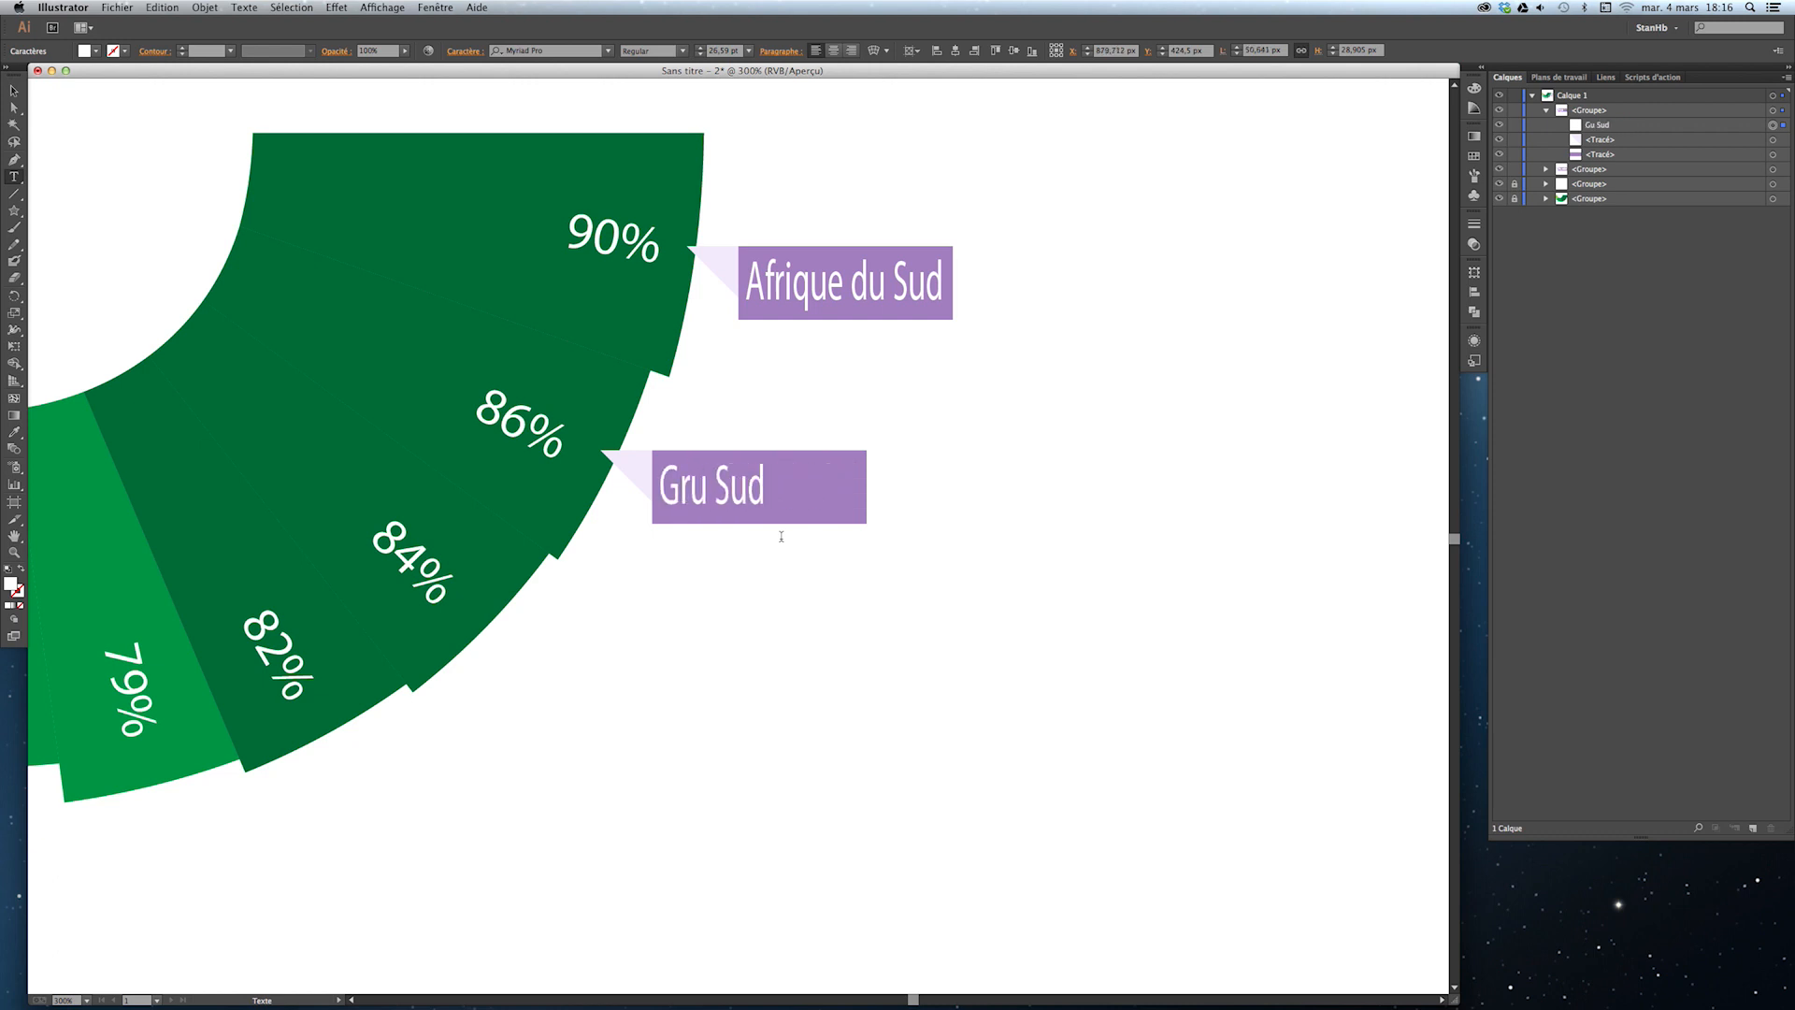
type("-Bretagne")
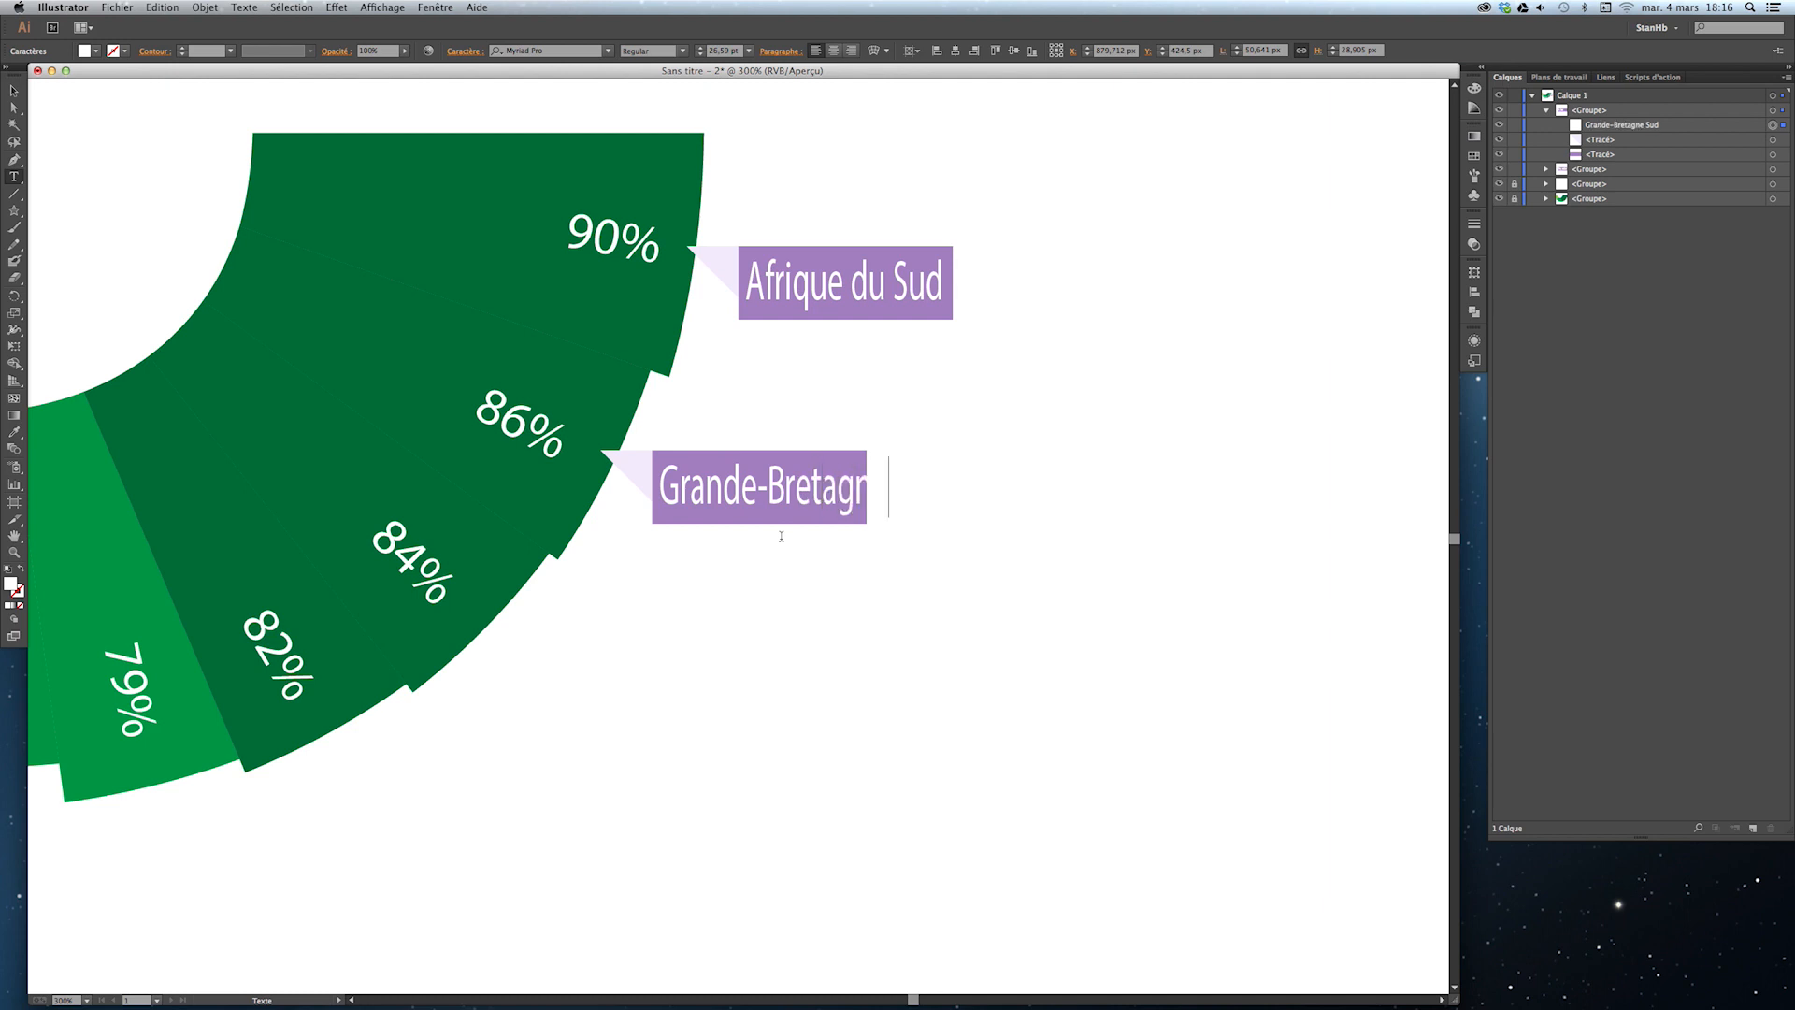
key("Escape")
Widen the purple rectangle behind "Grande-Bretagne" to about 118 px from its right edge, and collapse the callout group.
left_click(858, 489)
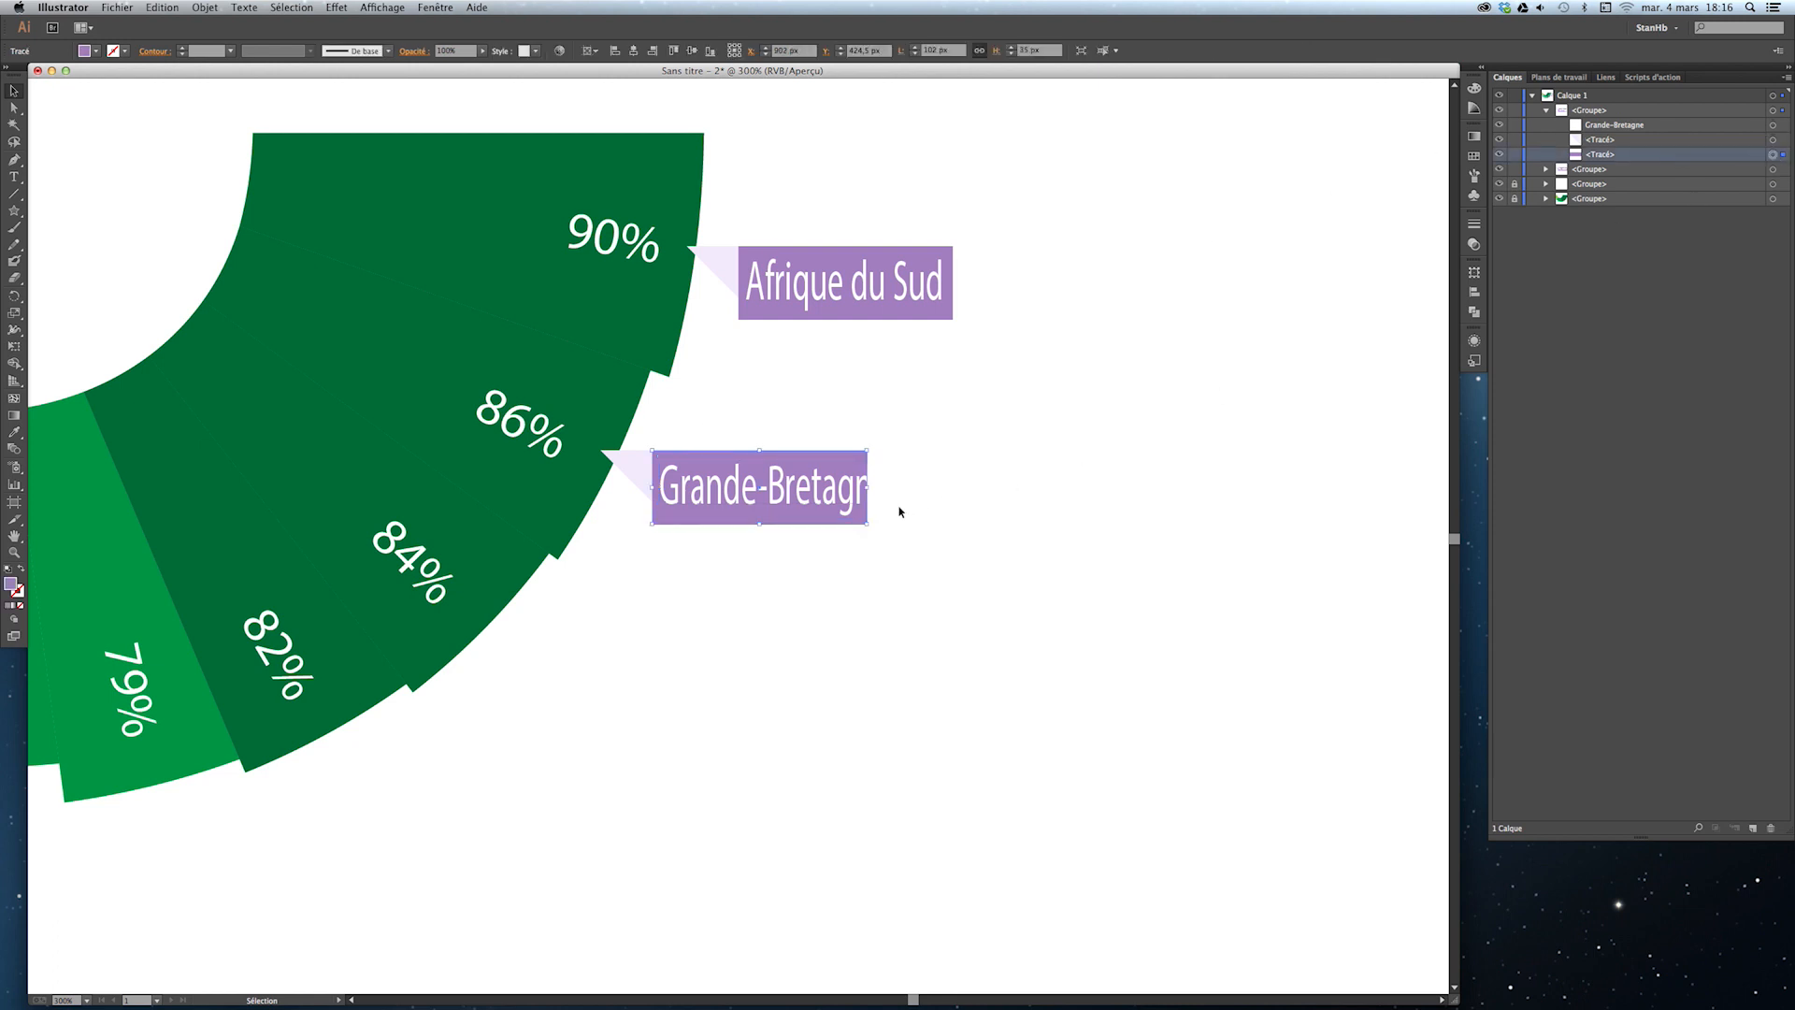
left_click_drag(868, 487, 900, 487)
left_click(898, 617)
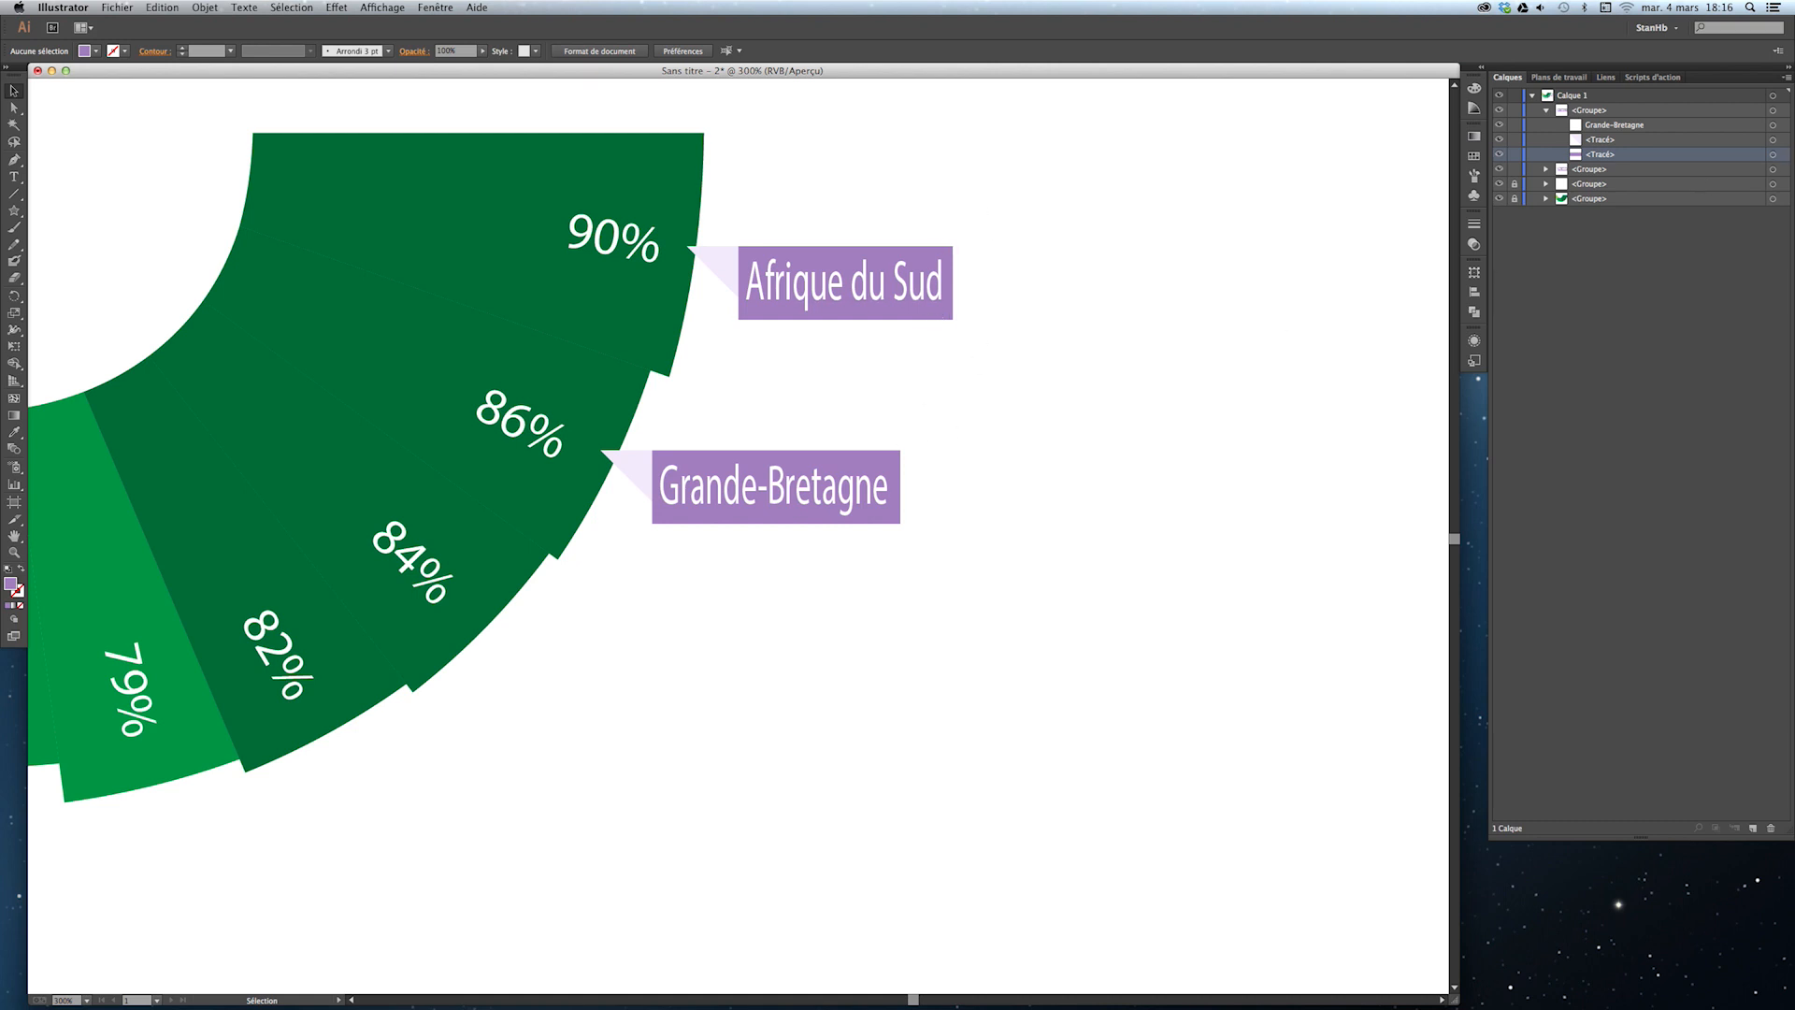
left_click(1774, 154)
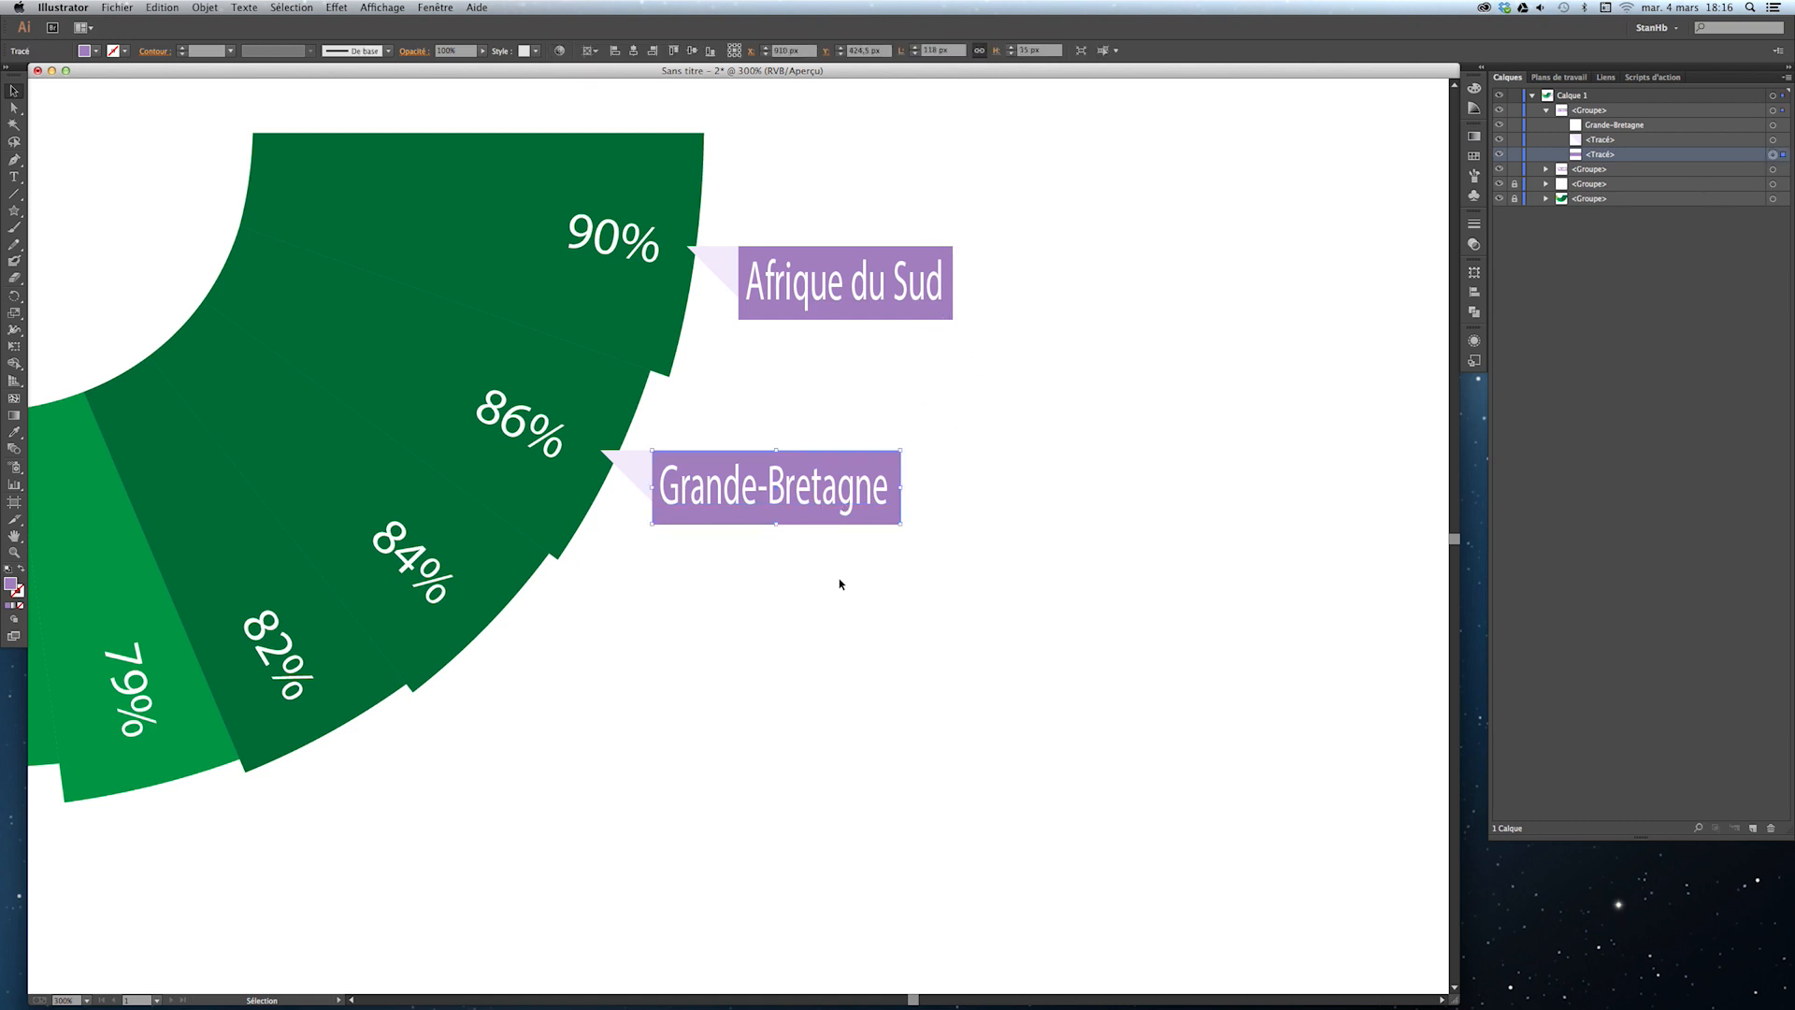
left_click(1546, 110)
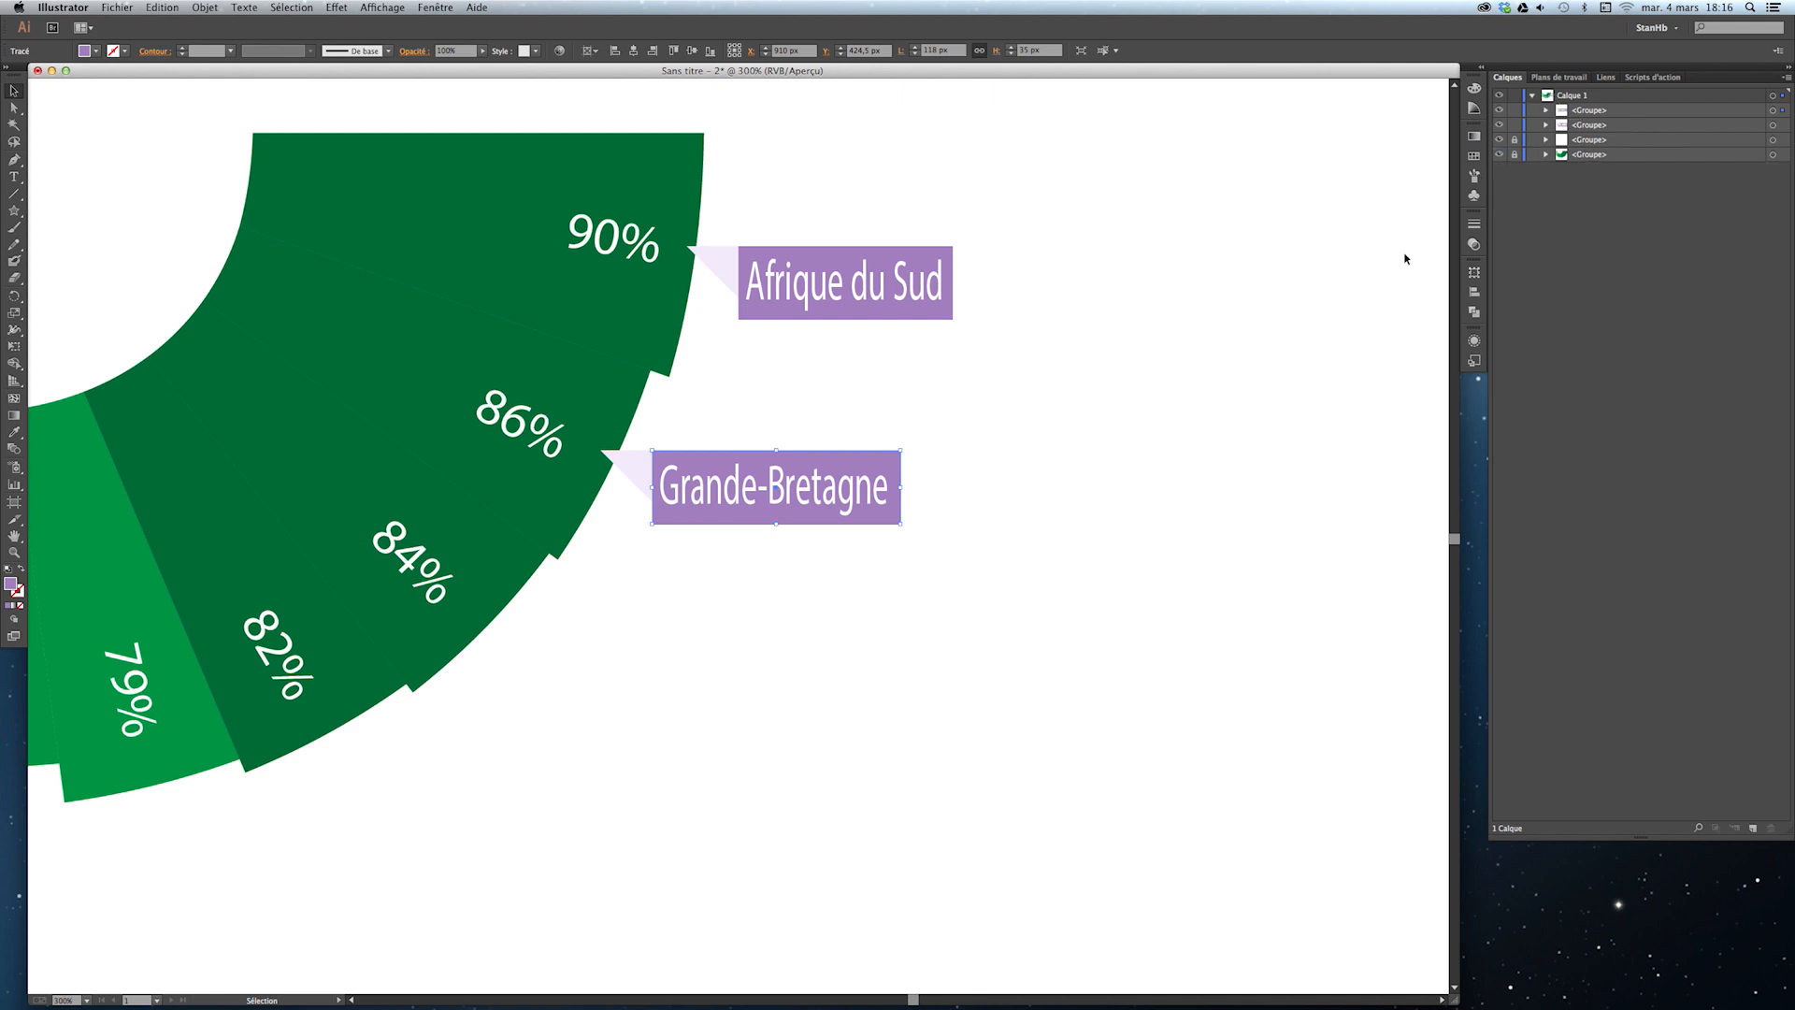
Add callout copies labelled "USA" and "Chine" at the outer edges of the 84% and 82% slices.
left_click_drag(815, 601, 902, 601)
key("z")
left_click(764, 619, "alt")
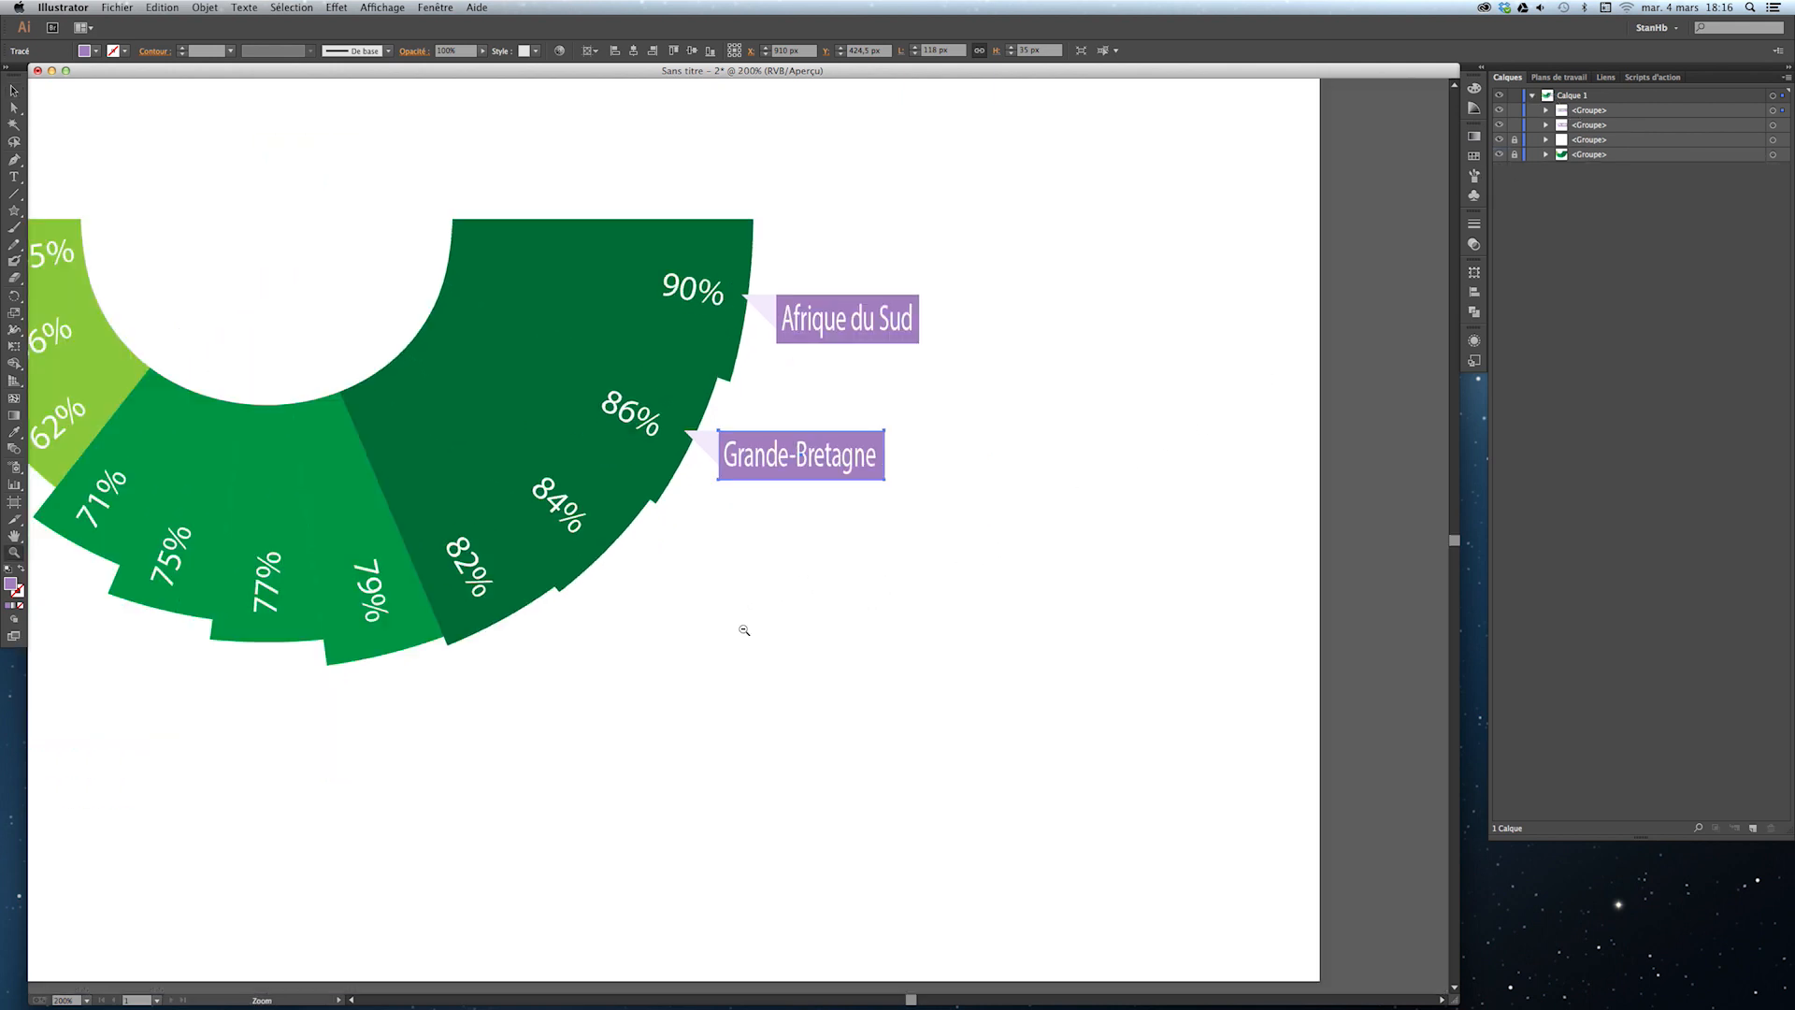
left_click(674, 635, "alt")
left_click_drag(801, 473, 1000, 491)
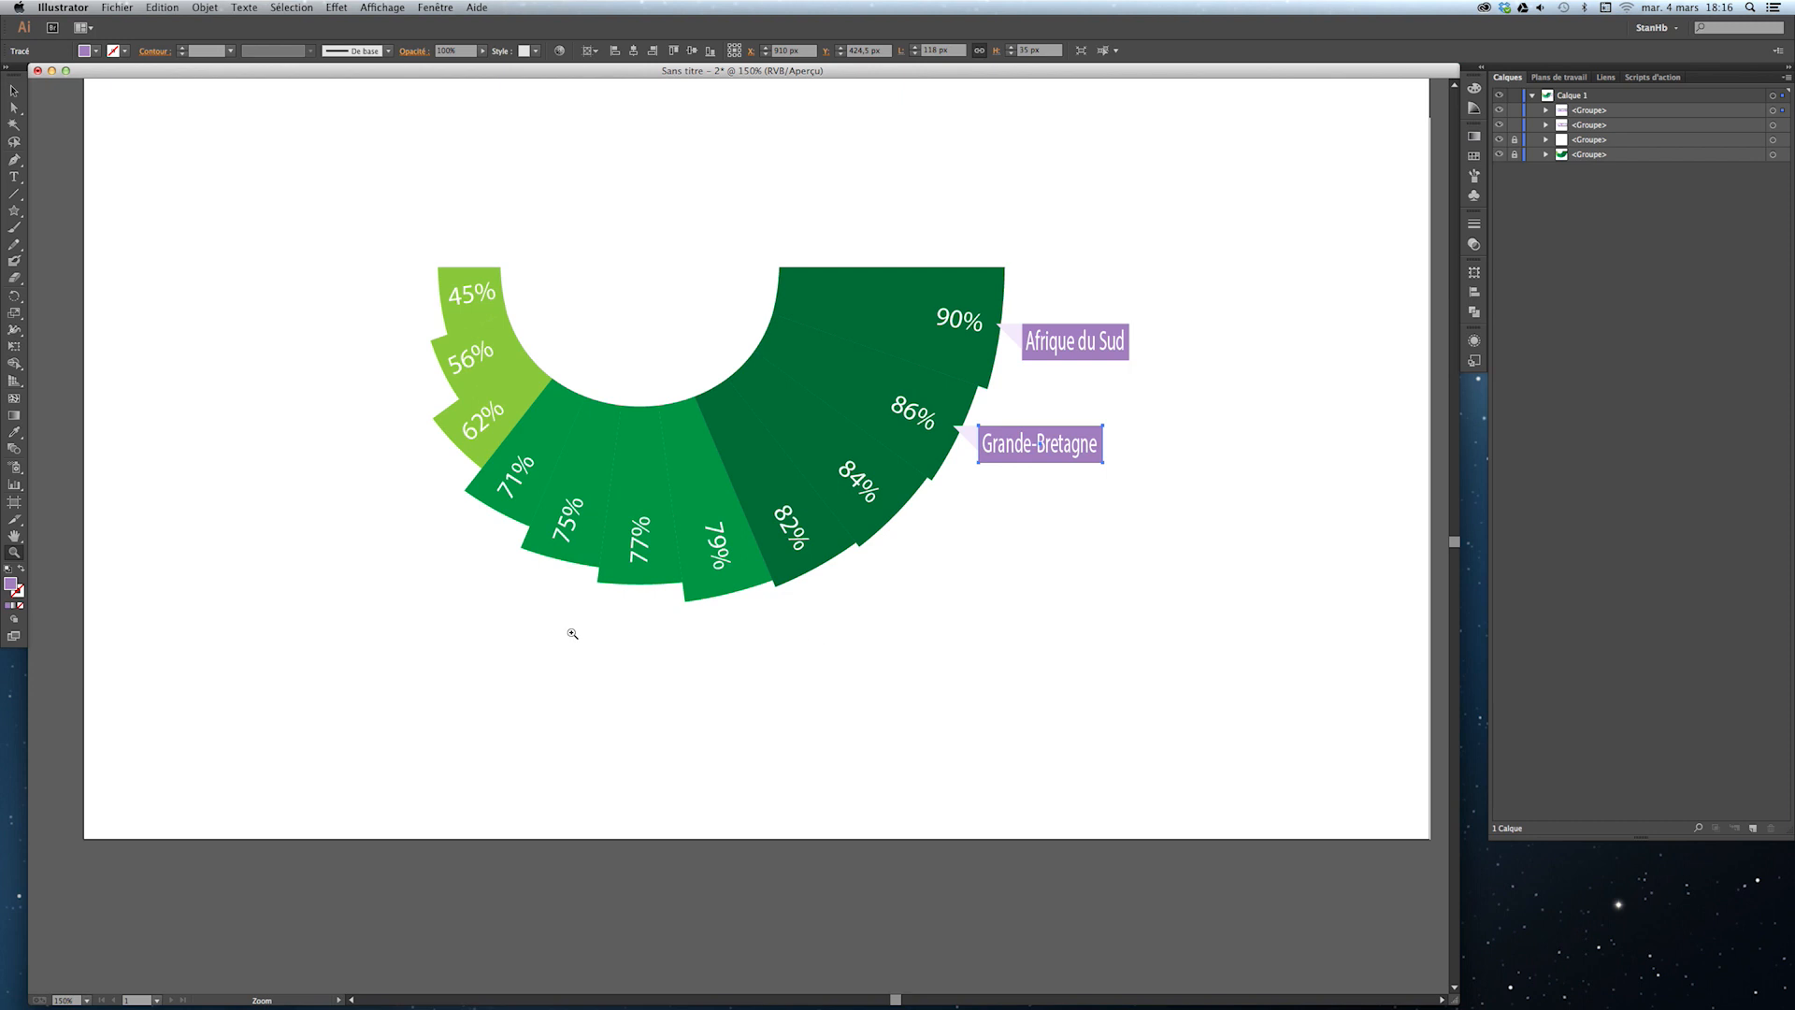
key("v")
left_click_drag(405, 402, 402, 315)
type("USAChine")
Create further callout copies labelled "Inde", "Brésil", "Corée du Sud", "Canada", "Australie", "France", "Espagne" and "Japon".
triple_click(761, 629)
type("IndeBrésilCorée du Sud")
triple_click(449, 548)
type("CanadaAustralieFranceEspagne")
triple_click(357, 301)
type("Japon")
Arrange the "Inde", "Brésil", "Corée du Sud", "Canada" and "Australie" callouts with pointers touching the 79%, 77%, 75%, 71% and 62% slices.
left_click_drag(419, 302, 348, 302)
left_click(559, 596)
left_click_drag(559, 596, 538, 596)
left_click_drag(671, 654, 598, 655)
left_click_drag(839, 628, 758, 629)
left_click_drag(960, 584, 884, 583)
mouse_move(658, 545)
left_mouse_down()
mouse_move(810, 473)
mouse_move(809, 398)
left_mouse_up()
left_click_drag(413, 697, 1070, 332)
key("super+minus")
key("super+minus")
key("super+minus")
key("super+minus")
key("super+minus")
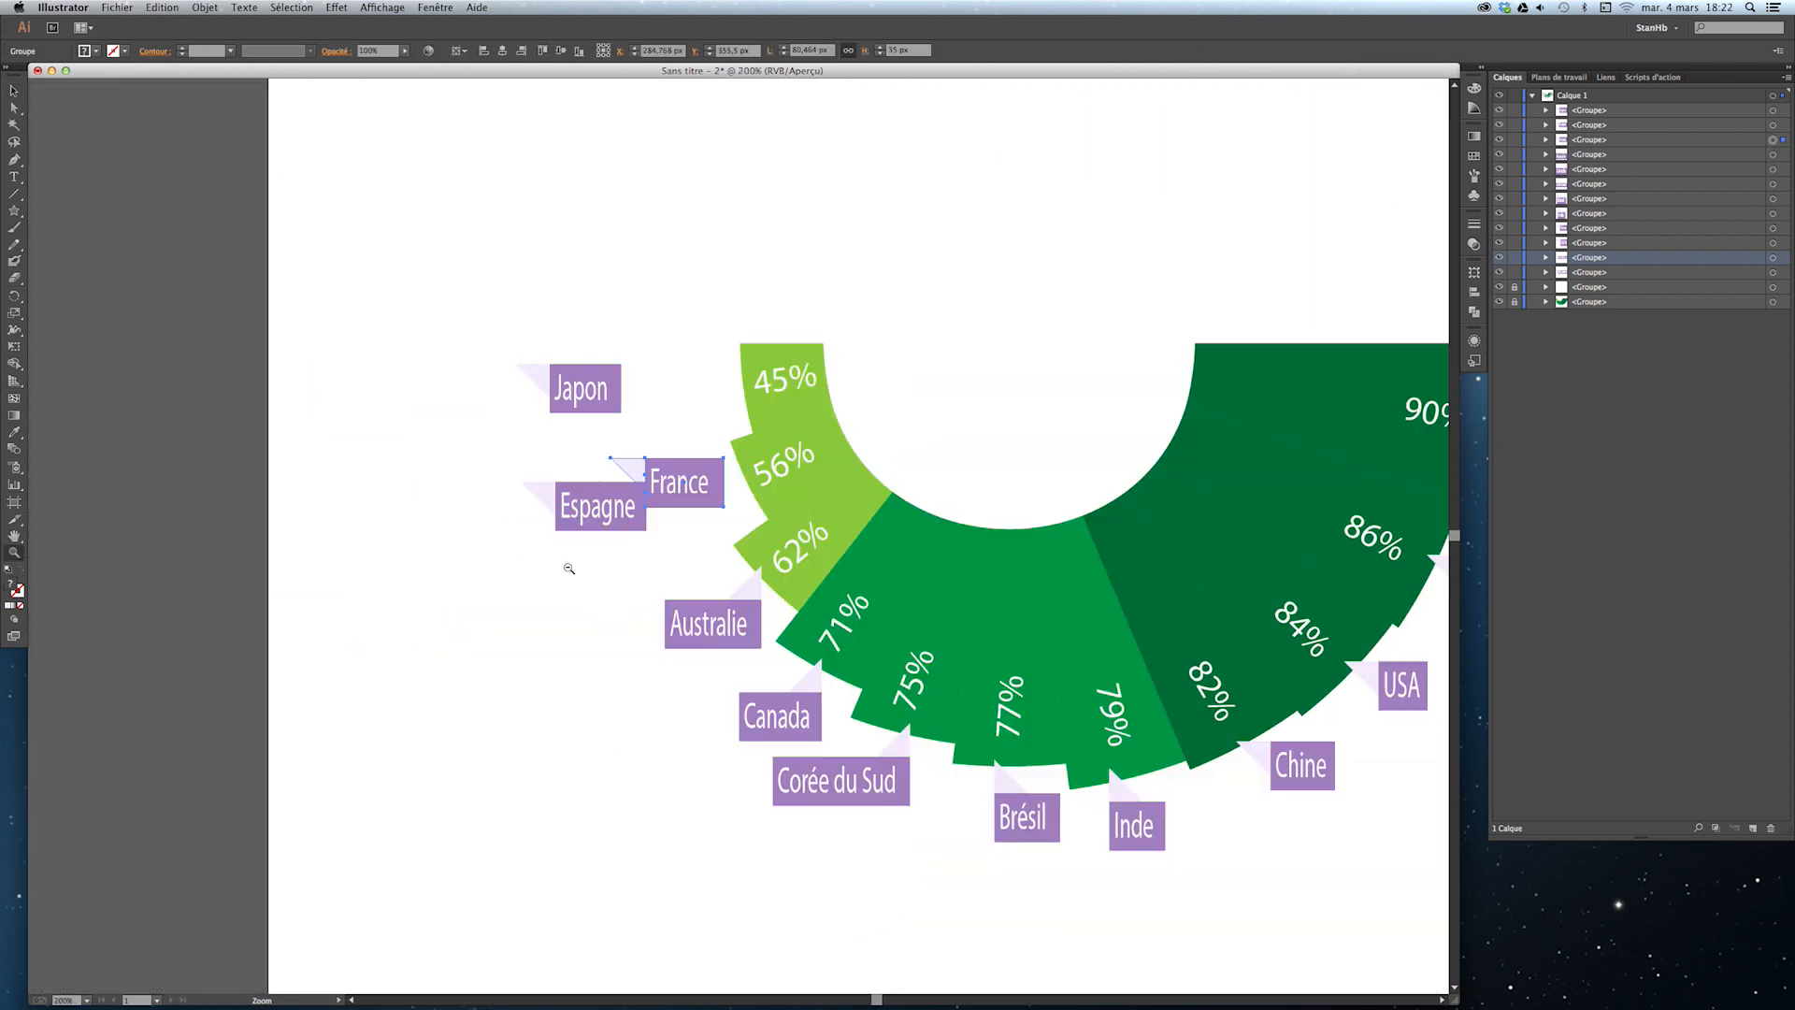
Delete the "Espagne" callout and place "France" and "Japon" with their pointers turned toward the 56% and 45% slices.
left_click(598, 507)
key("Delete")
left_click_drag(461, 313, 894, 585)
left_click_drag(564, 346, 901, 336)
left_click_drag(565, 641, 901, 627)
key("super+0")
left_click(682, 881)
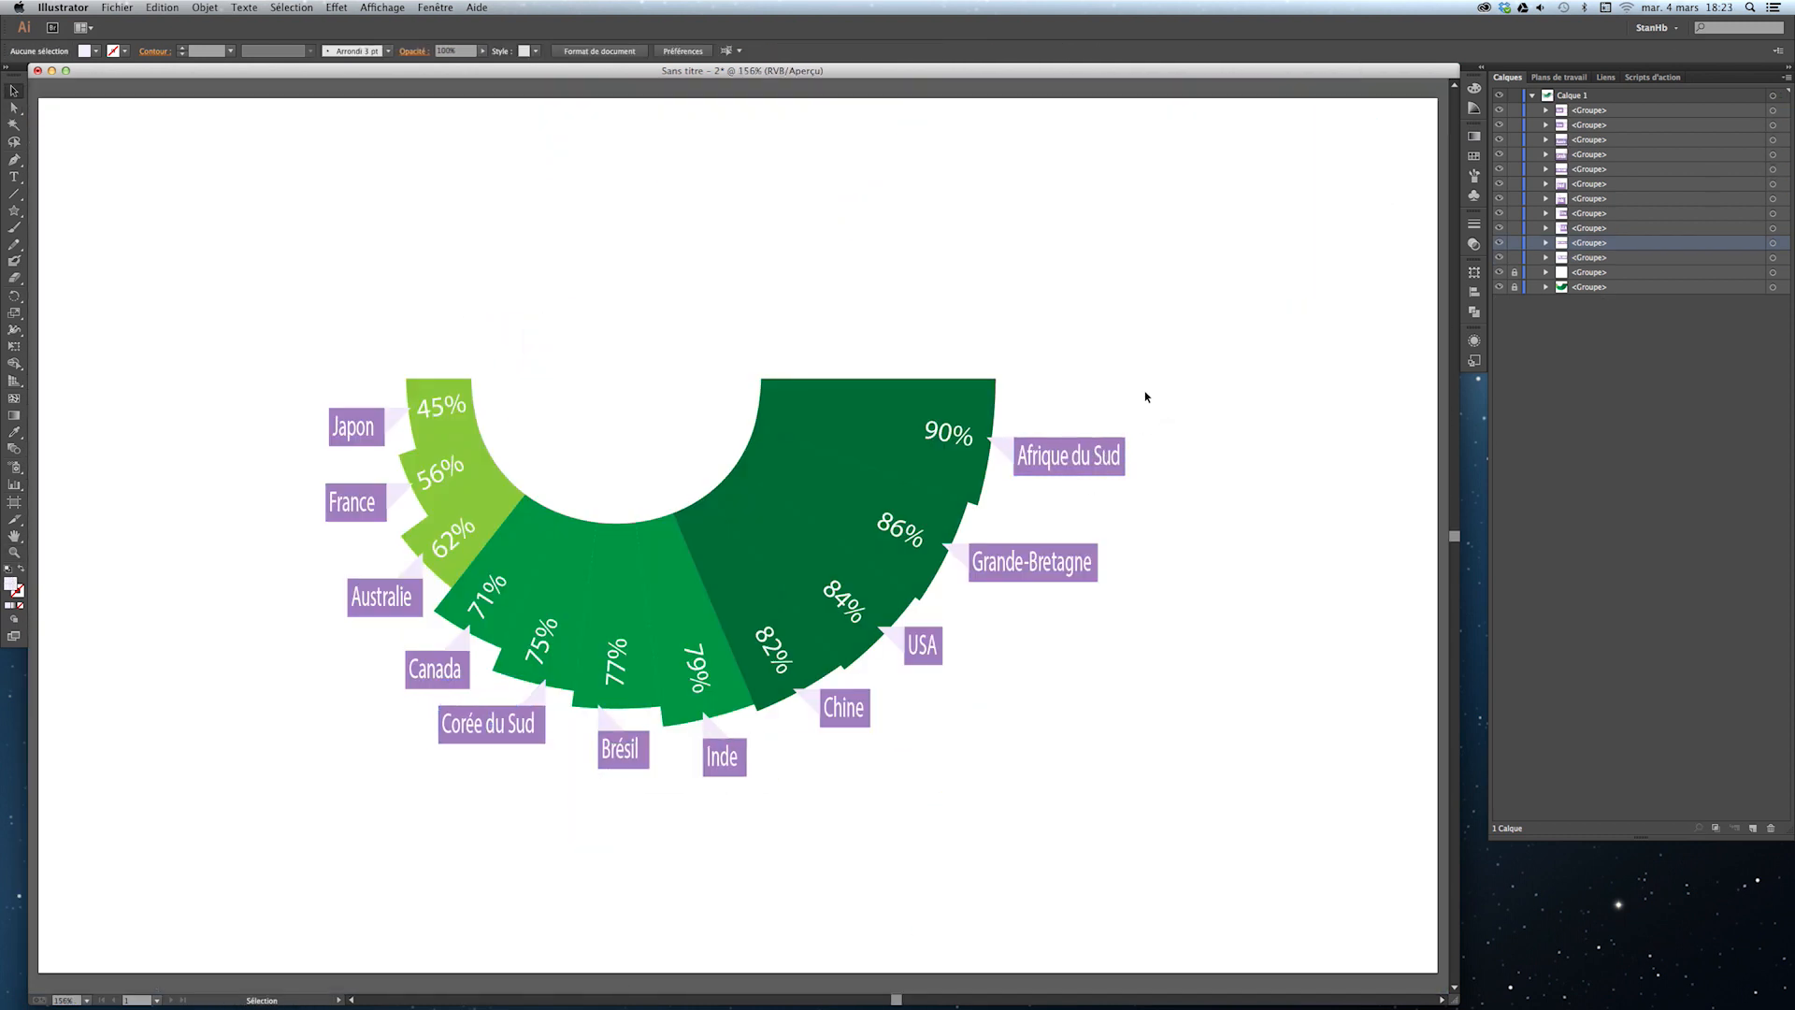
Group all the country callouts and lock that group, and unlock and expand the group of green slices.
left_click_drag(818, 505, 925, 392)
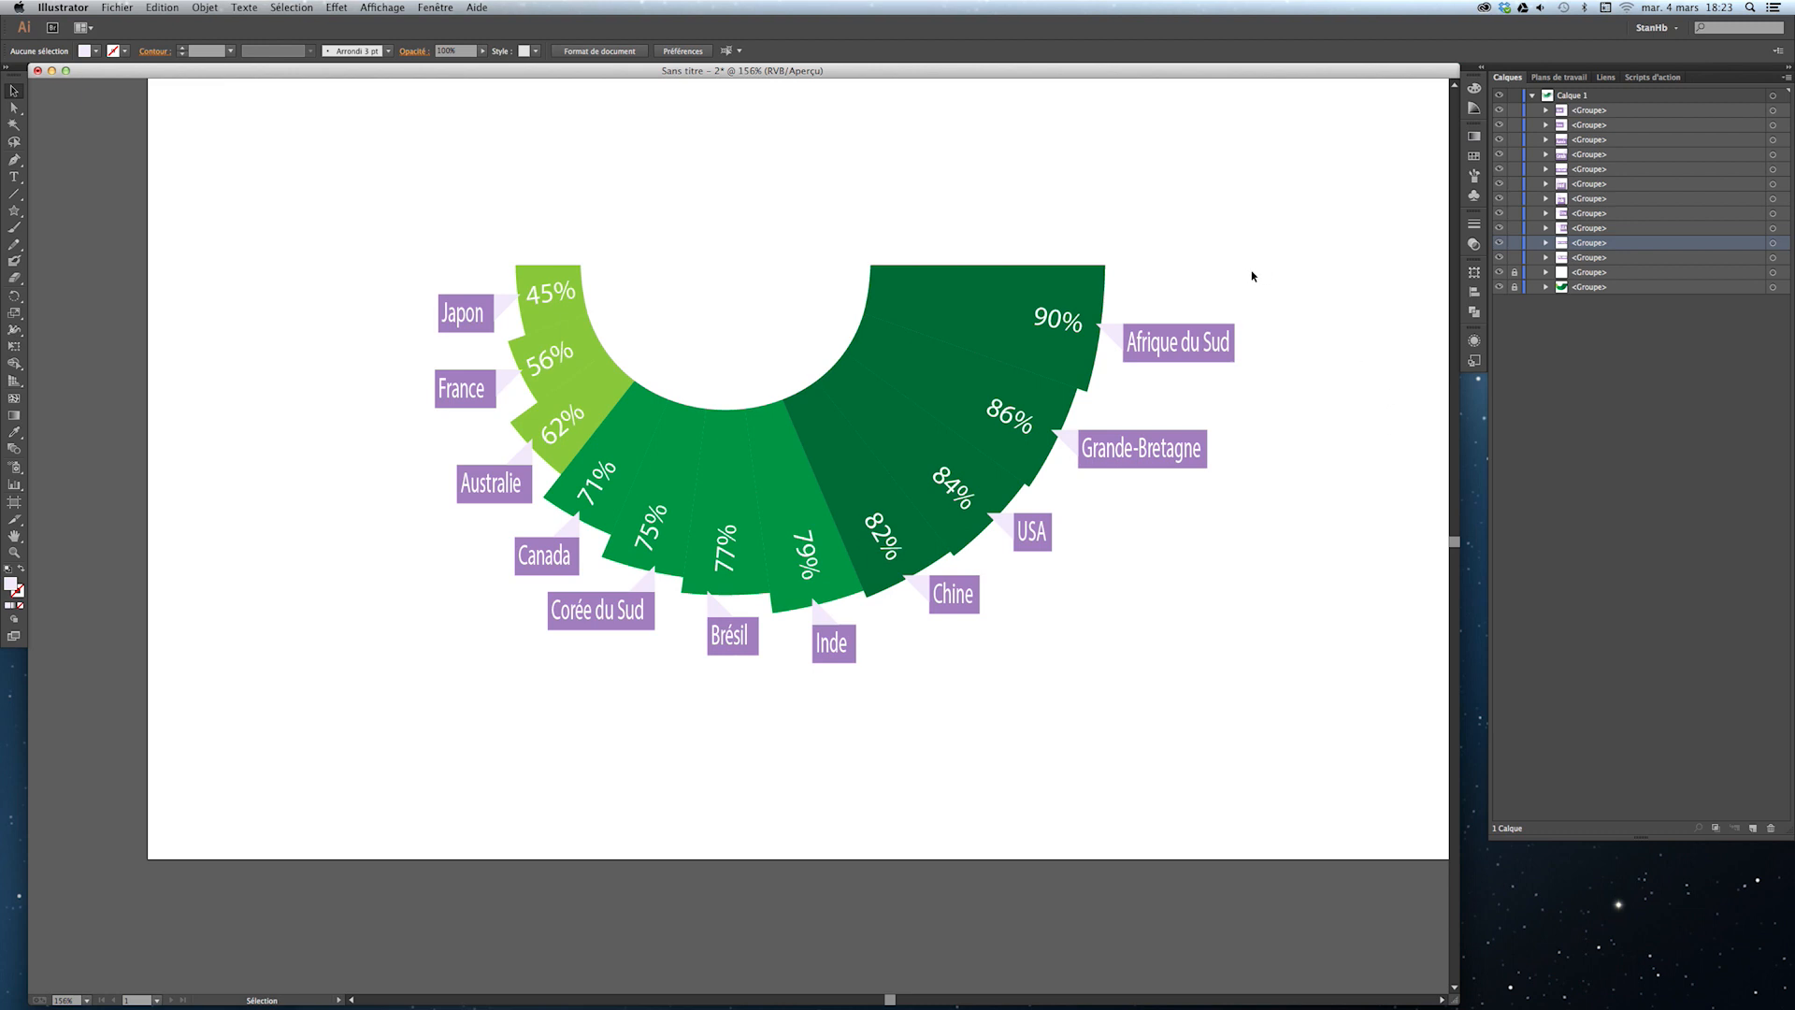
left_click_drag(1313, 172, 285, 733)
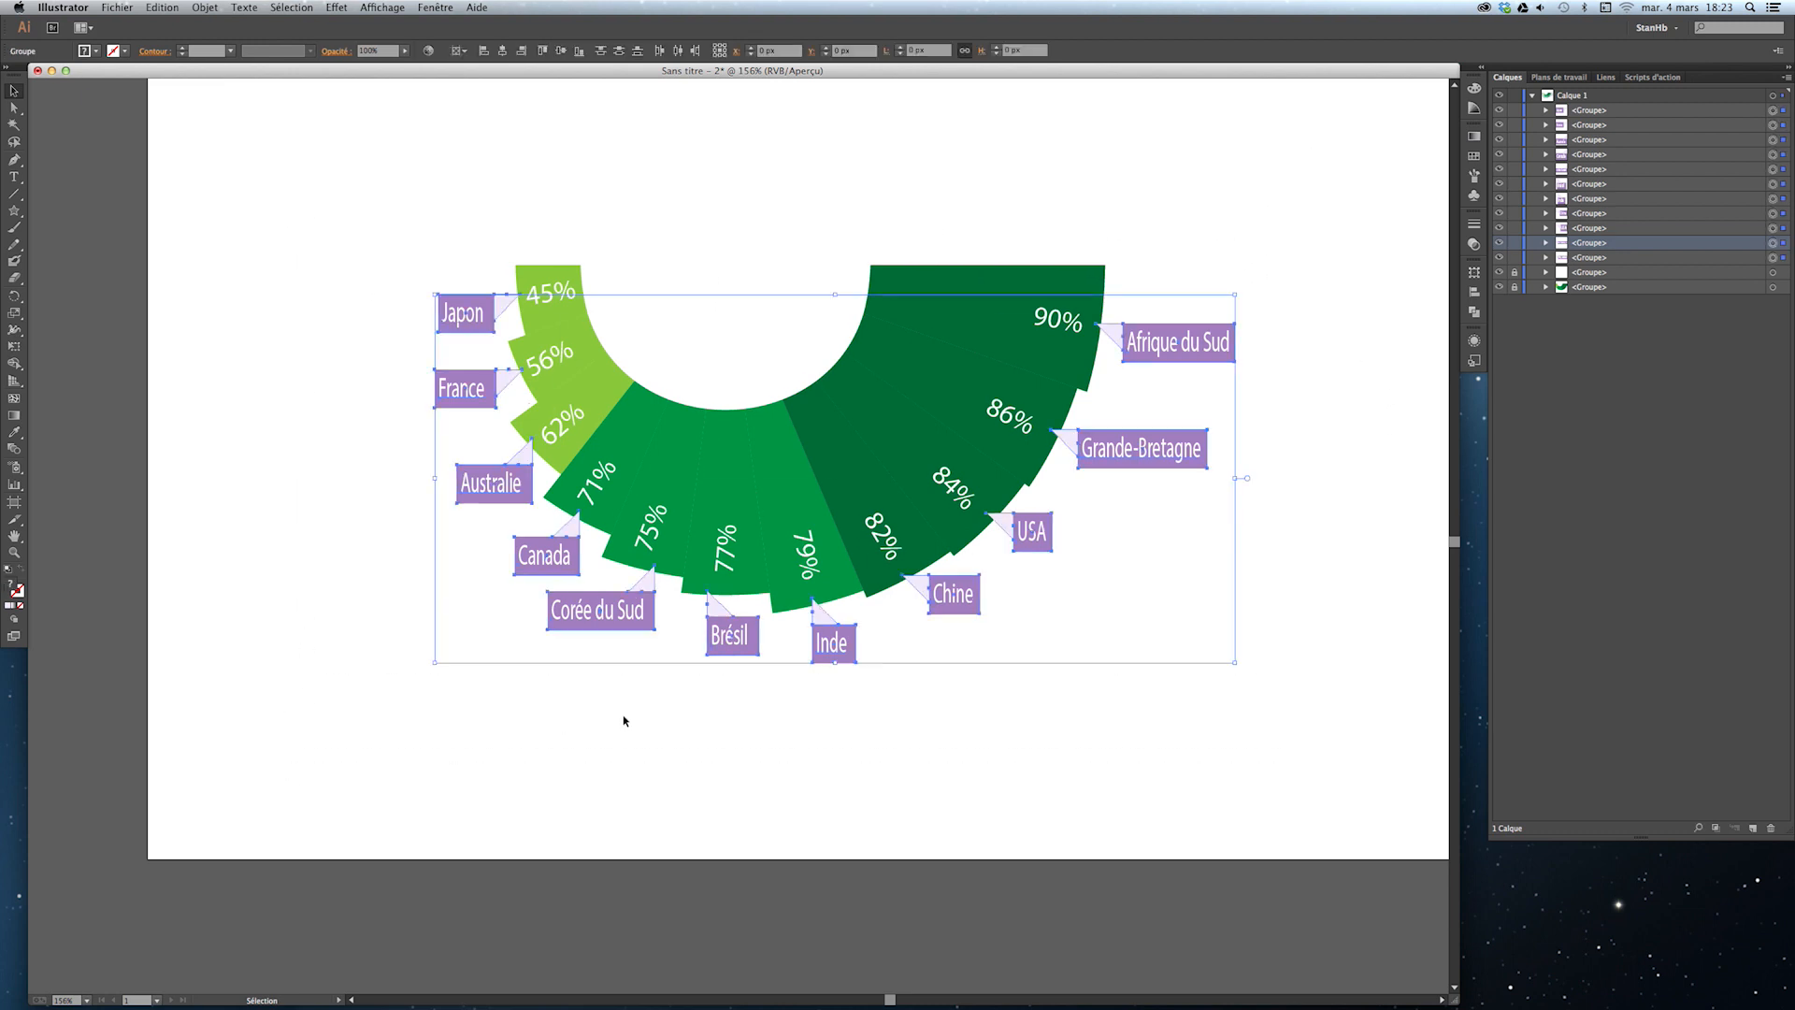
key("super+g")
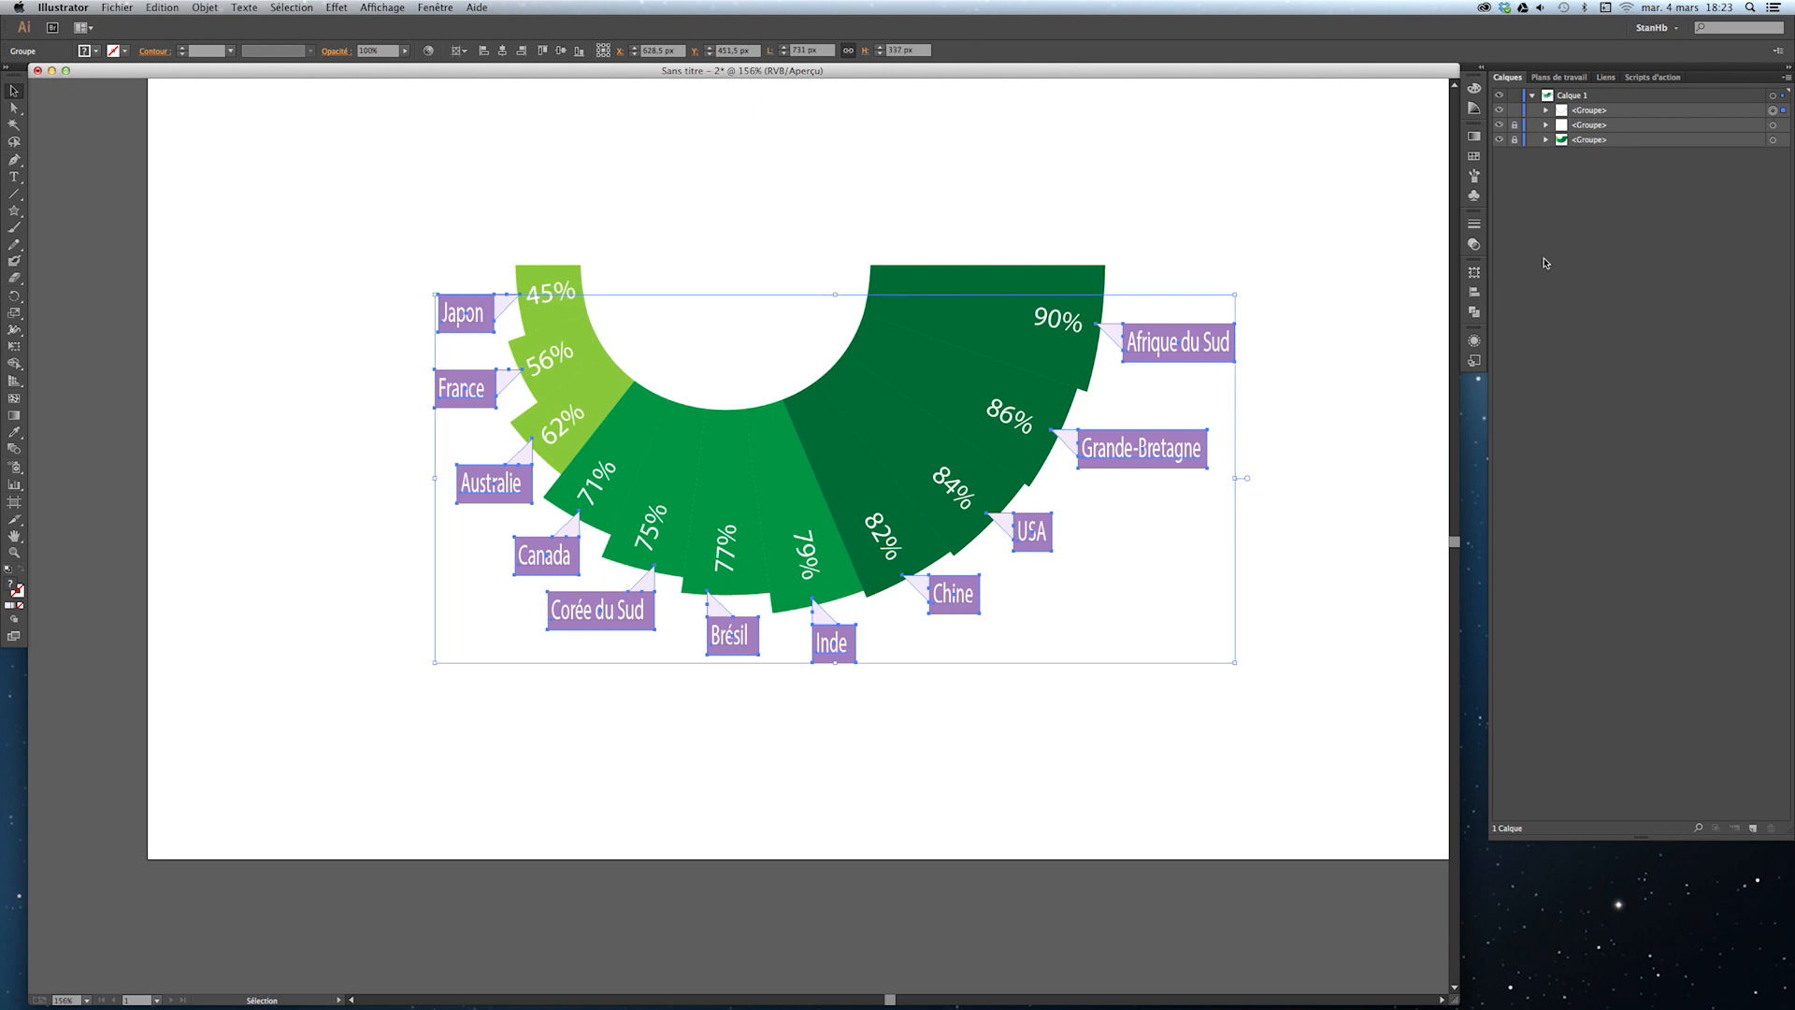
left_click(1500, 111)
left_click(1501, 111)
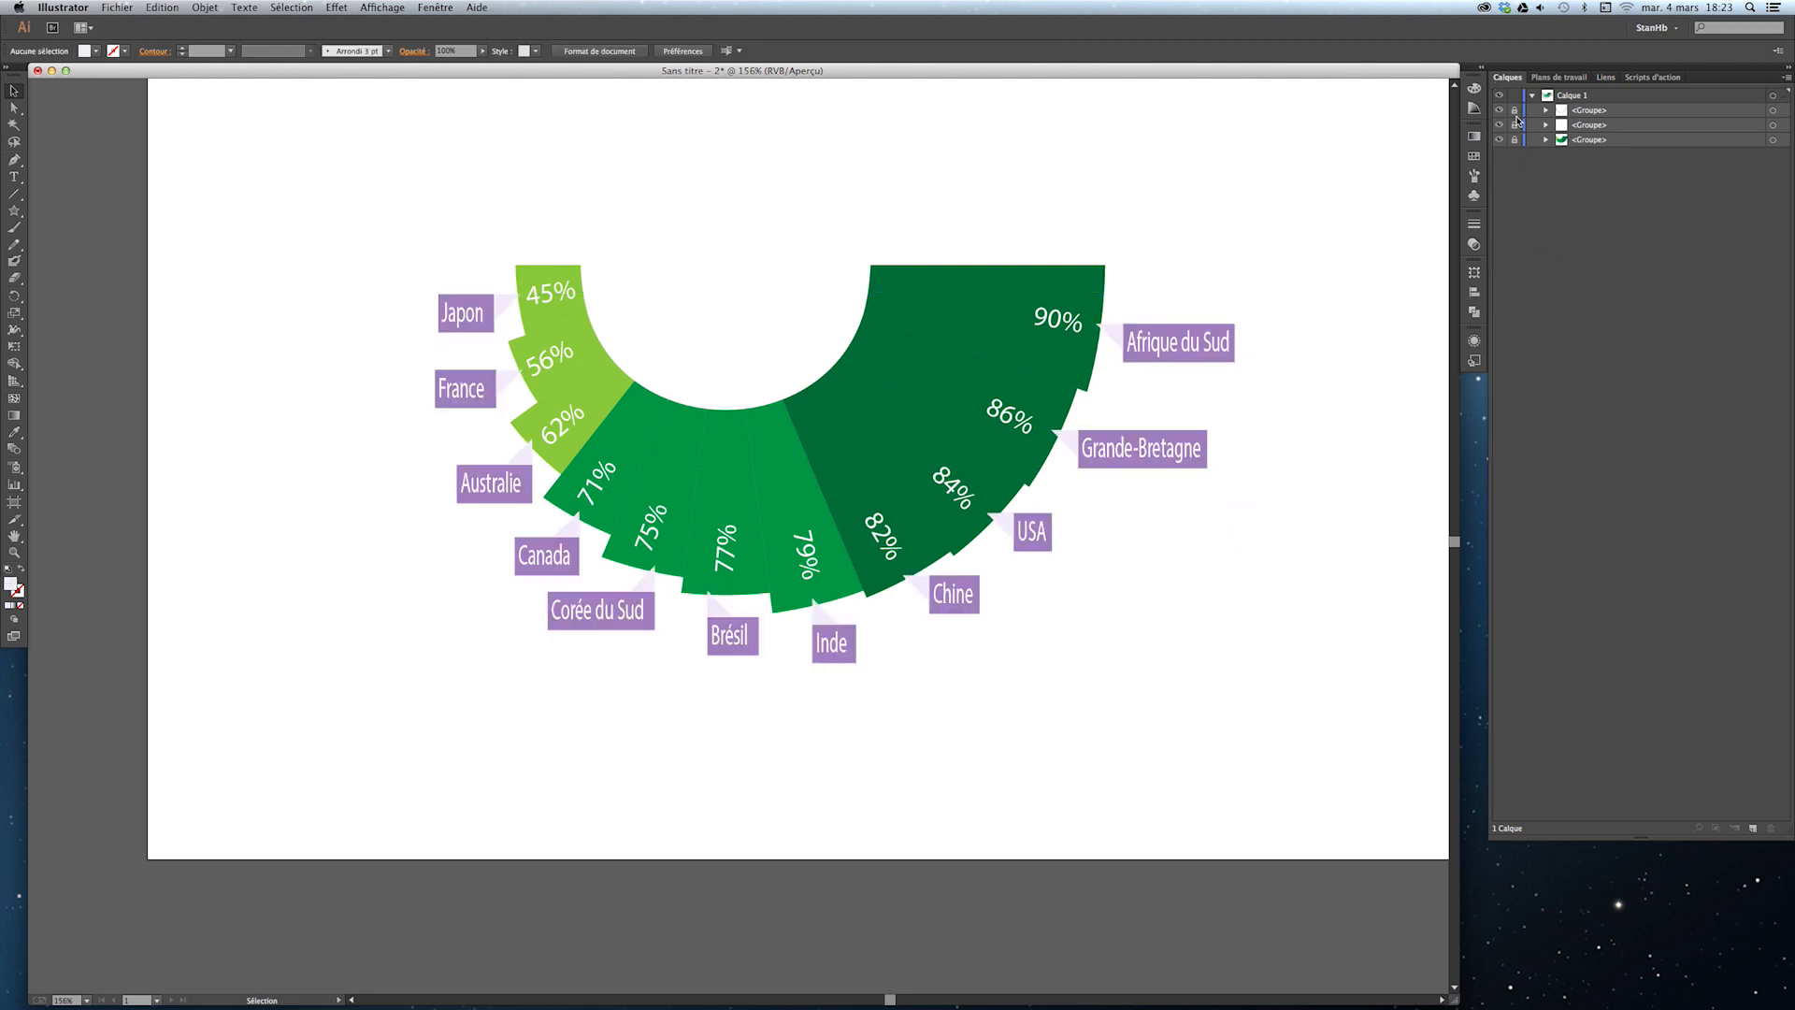
left_click(1546, 140)
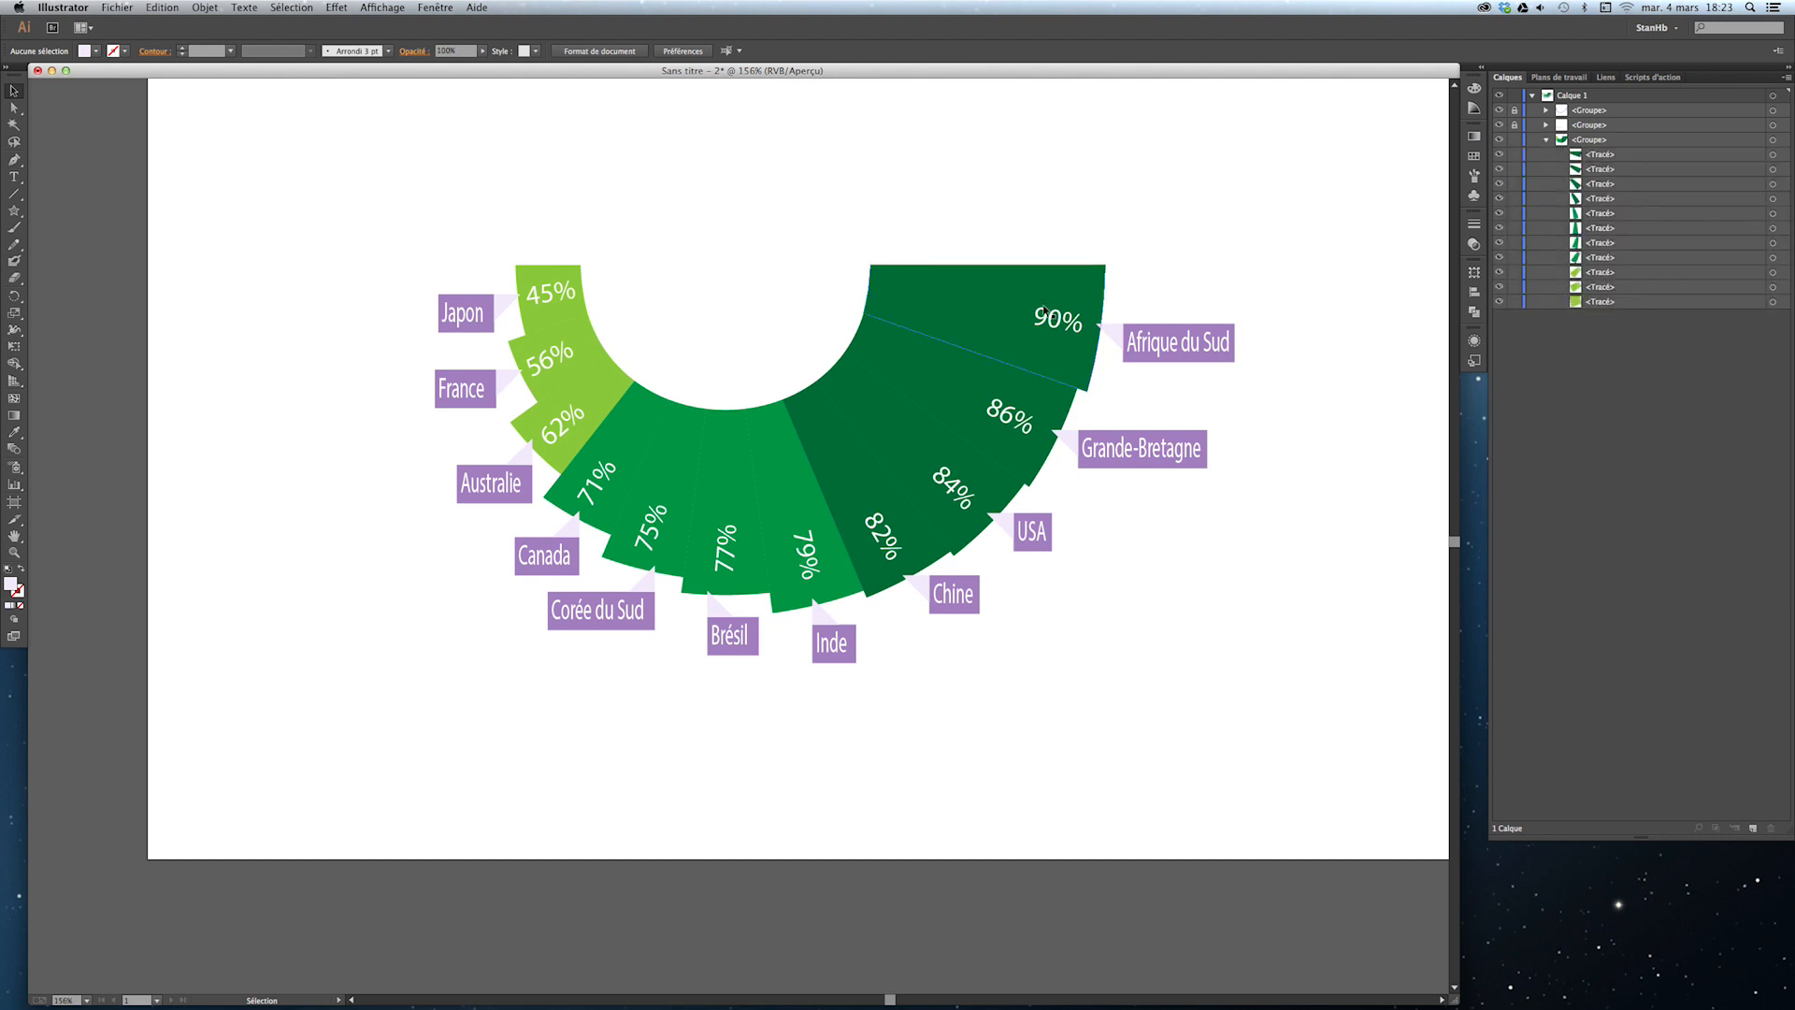
left_click_drag(1114, 152, 404, 681)
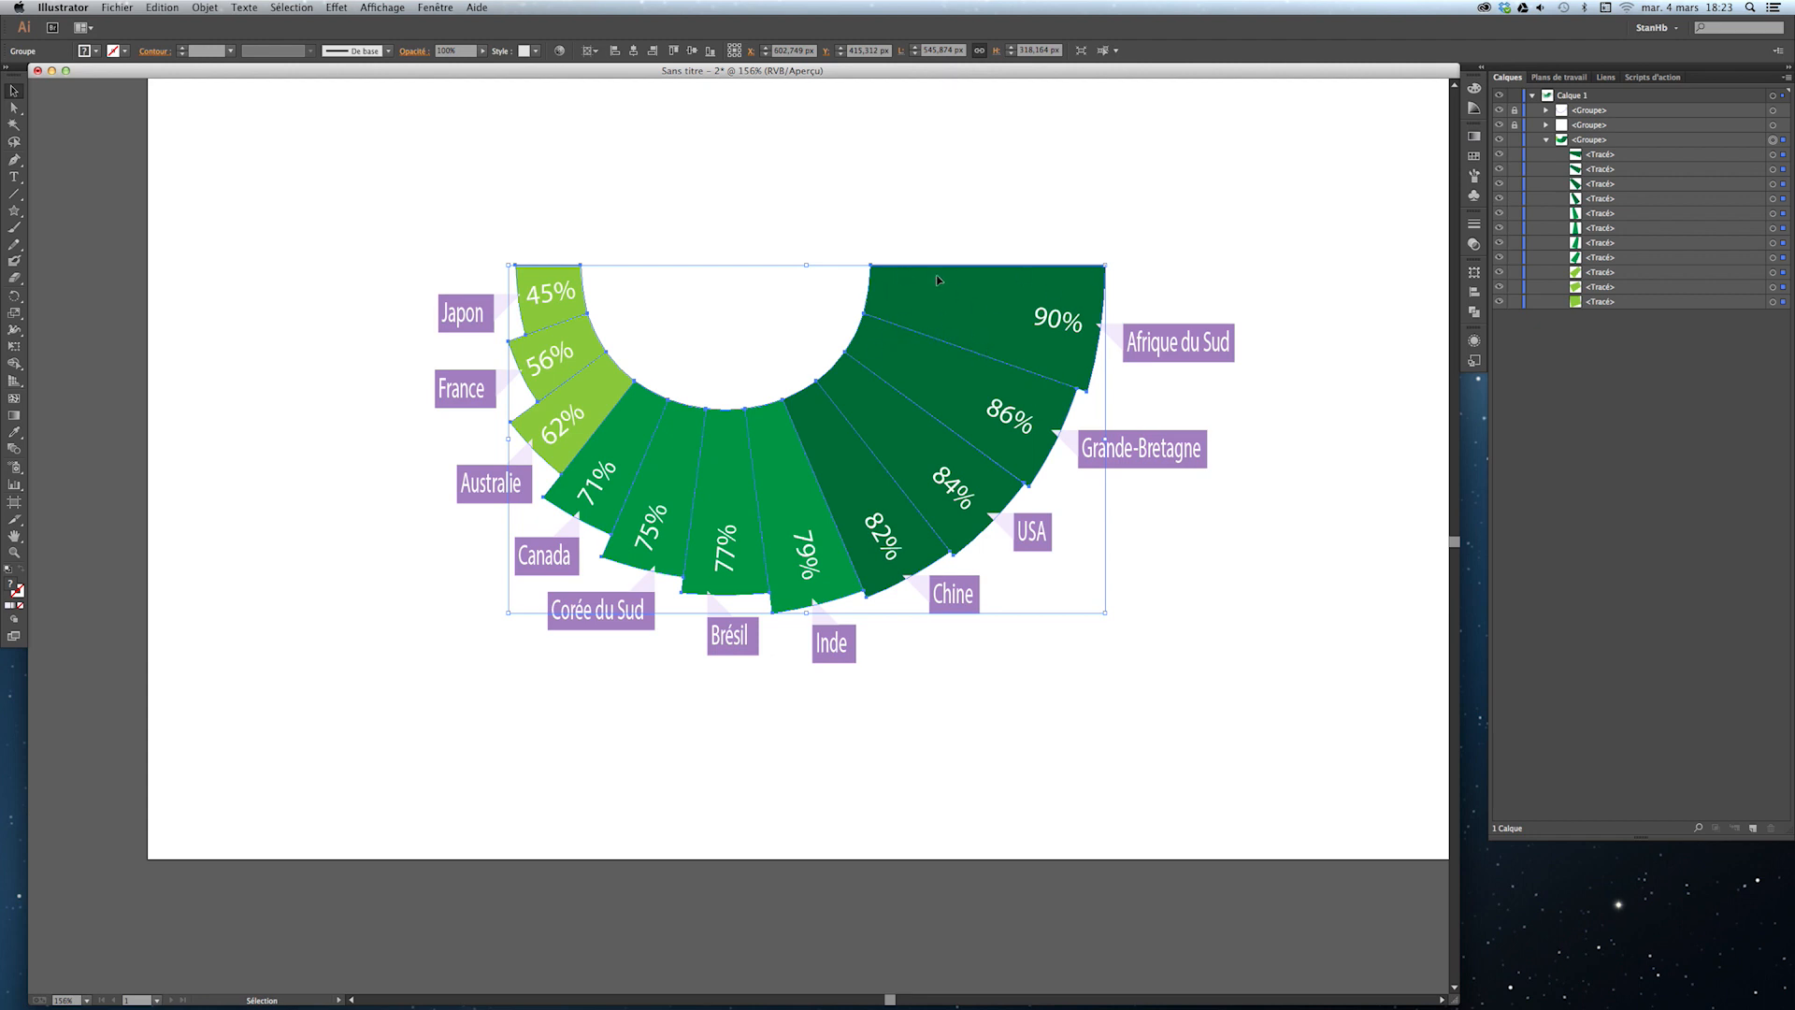
left_click(335, 8)
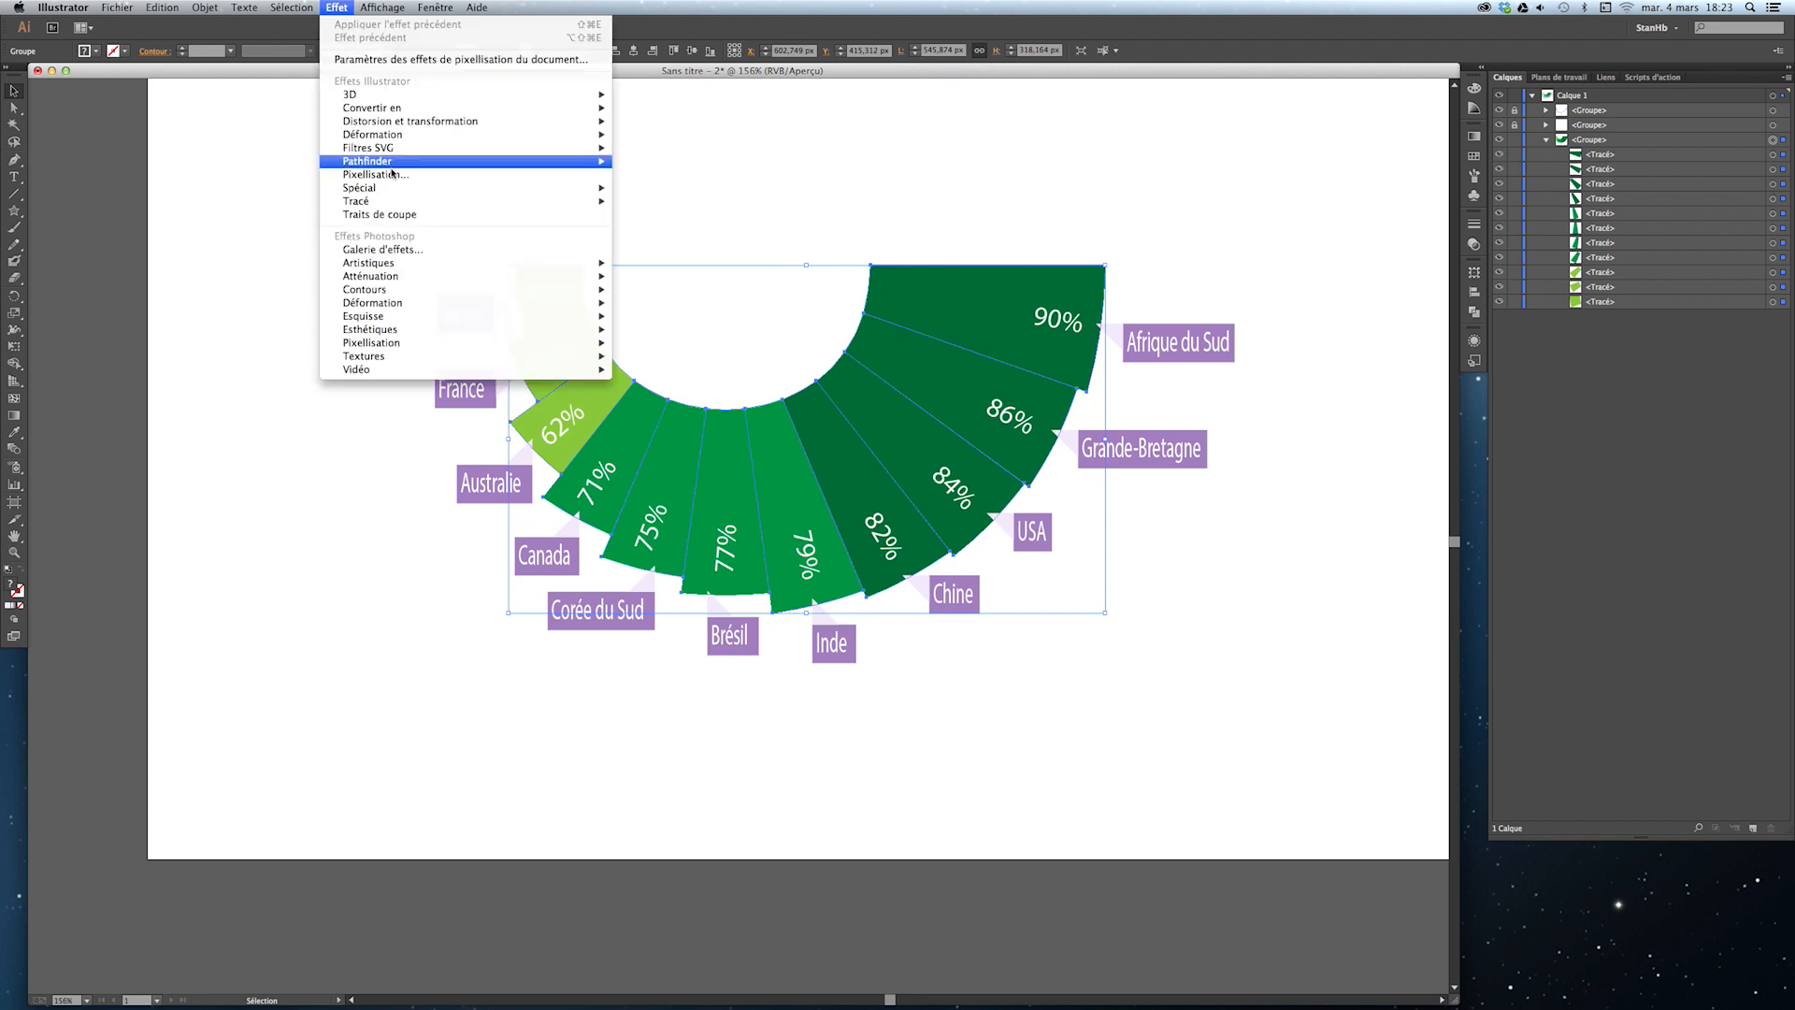
mouse_move(397, 191)
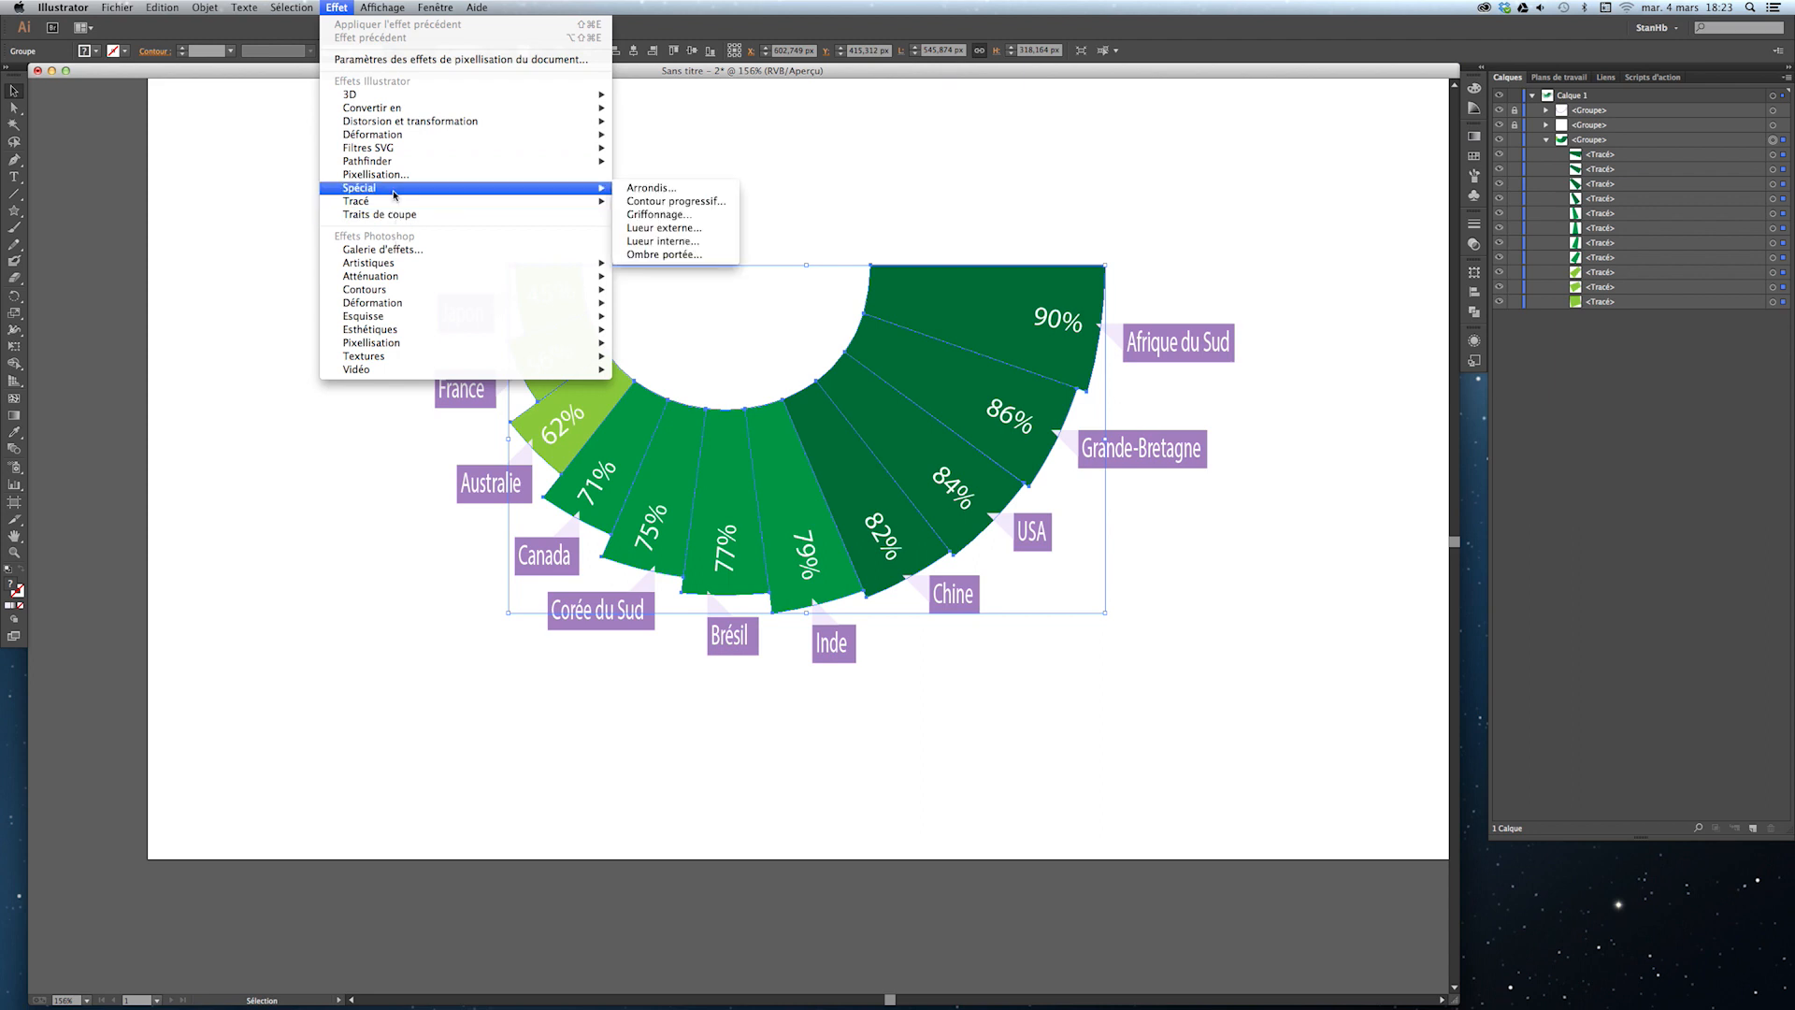
left_click(669, 255)
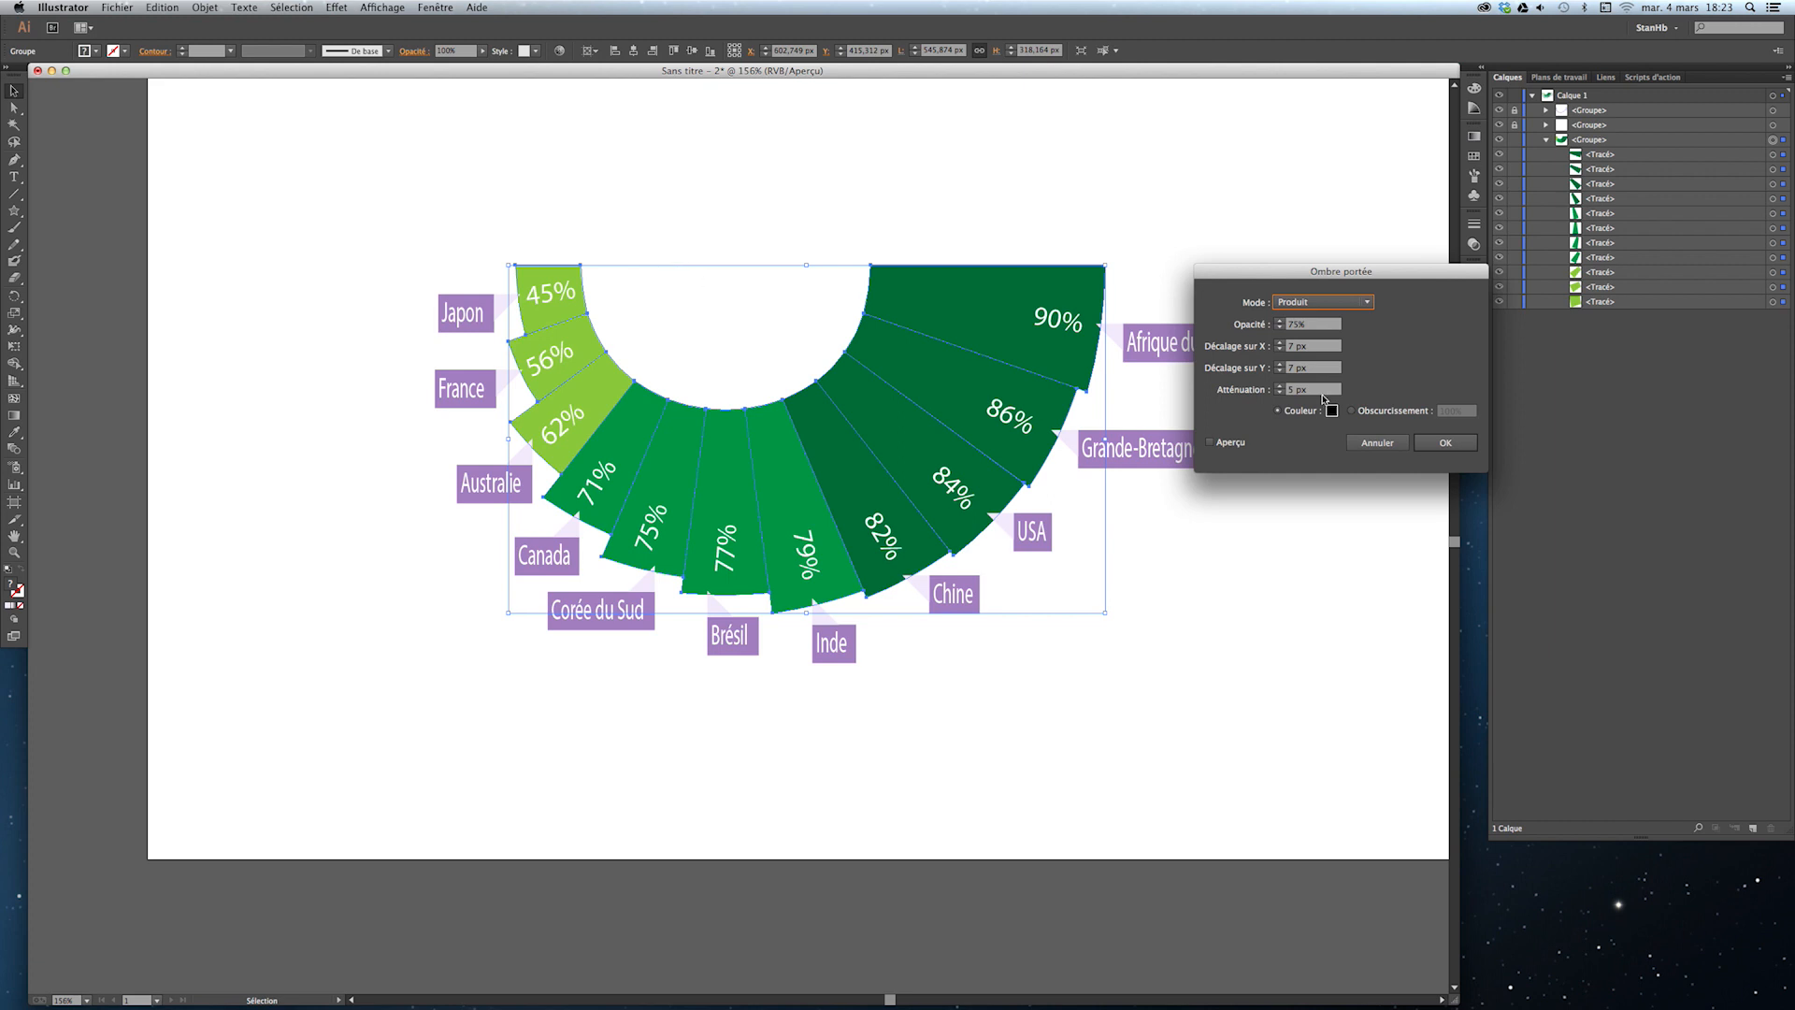
left_click(1211, 443)
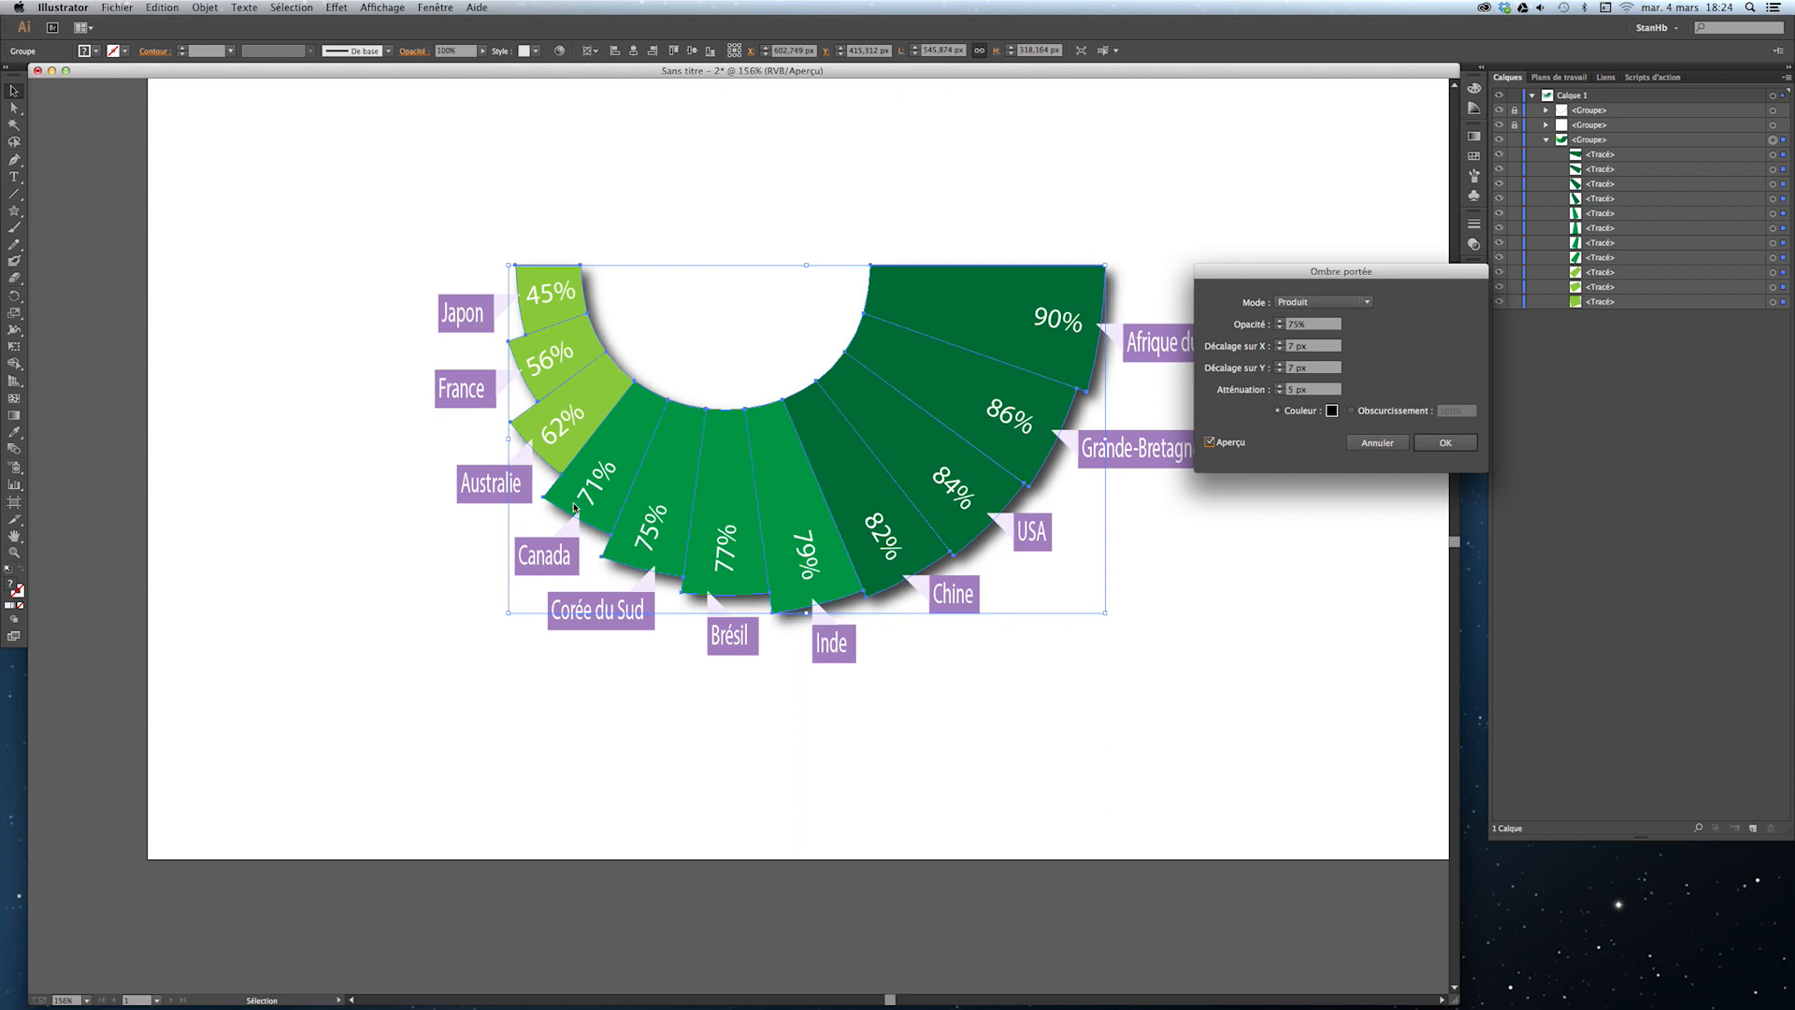
left_click(1378, 443)
left_click(1600, 433)
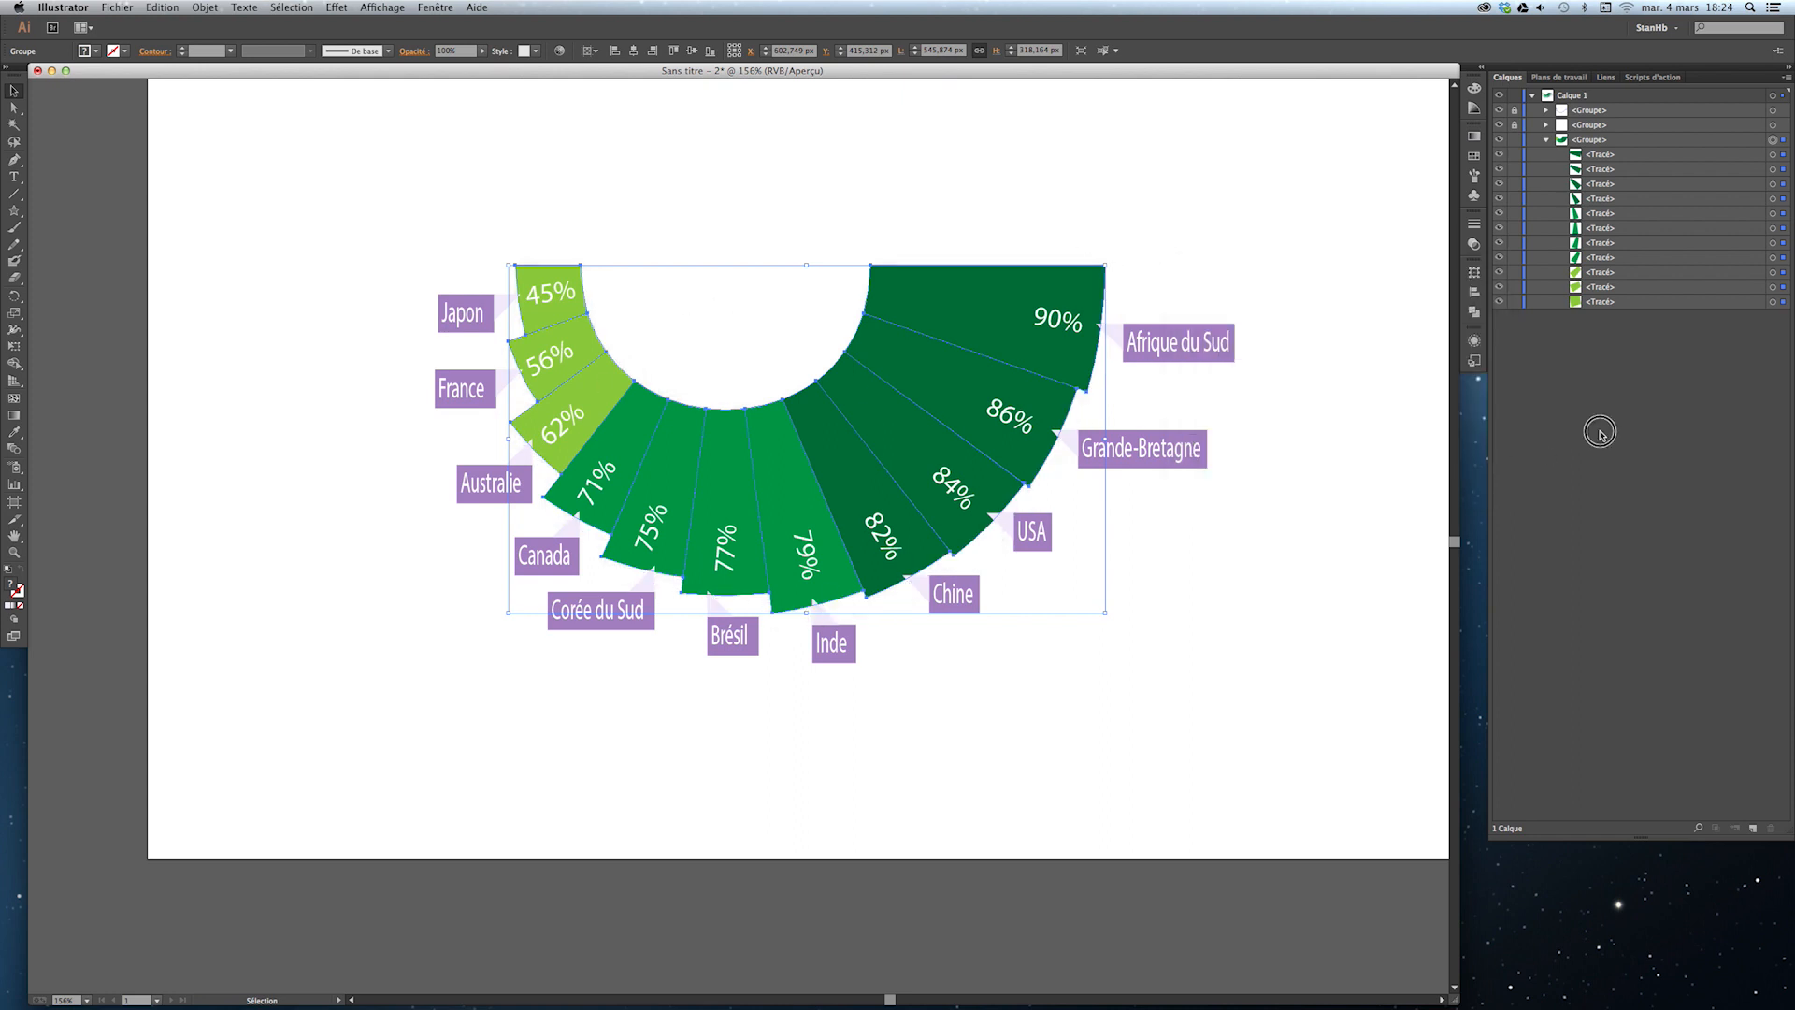
Target only the 90% slice and add a previewed drop shadow in Produit mode with 45% opacity.
left_click(1774, 155)
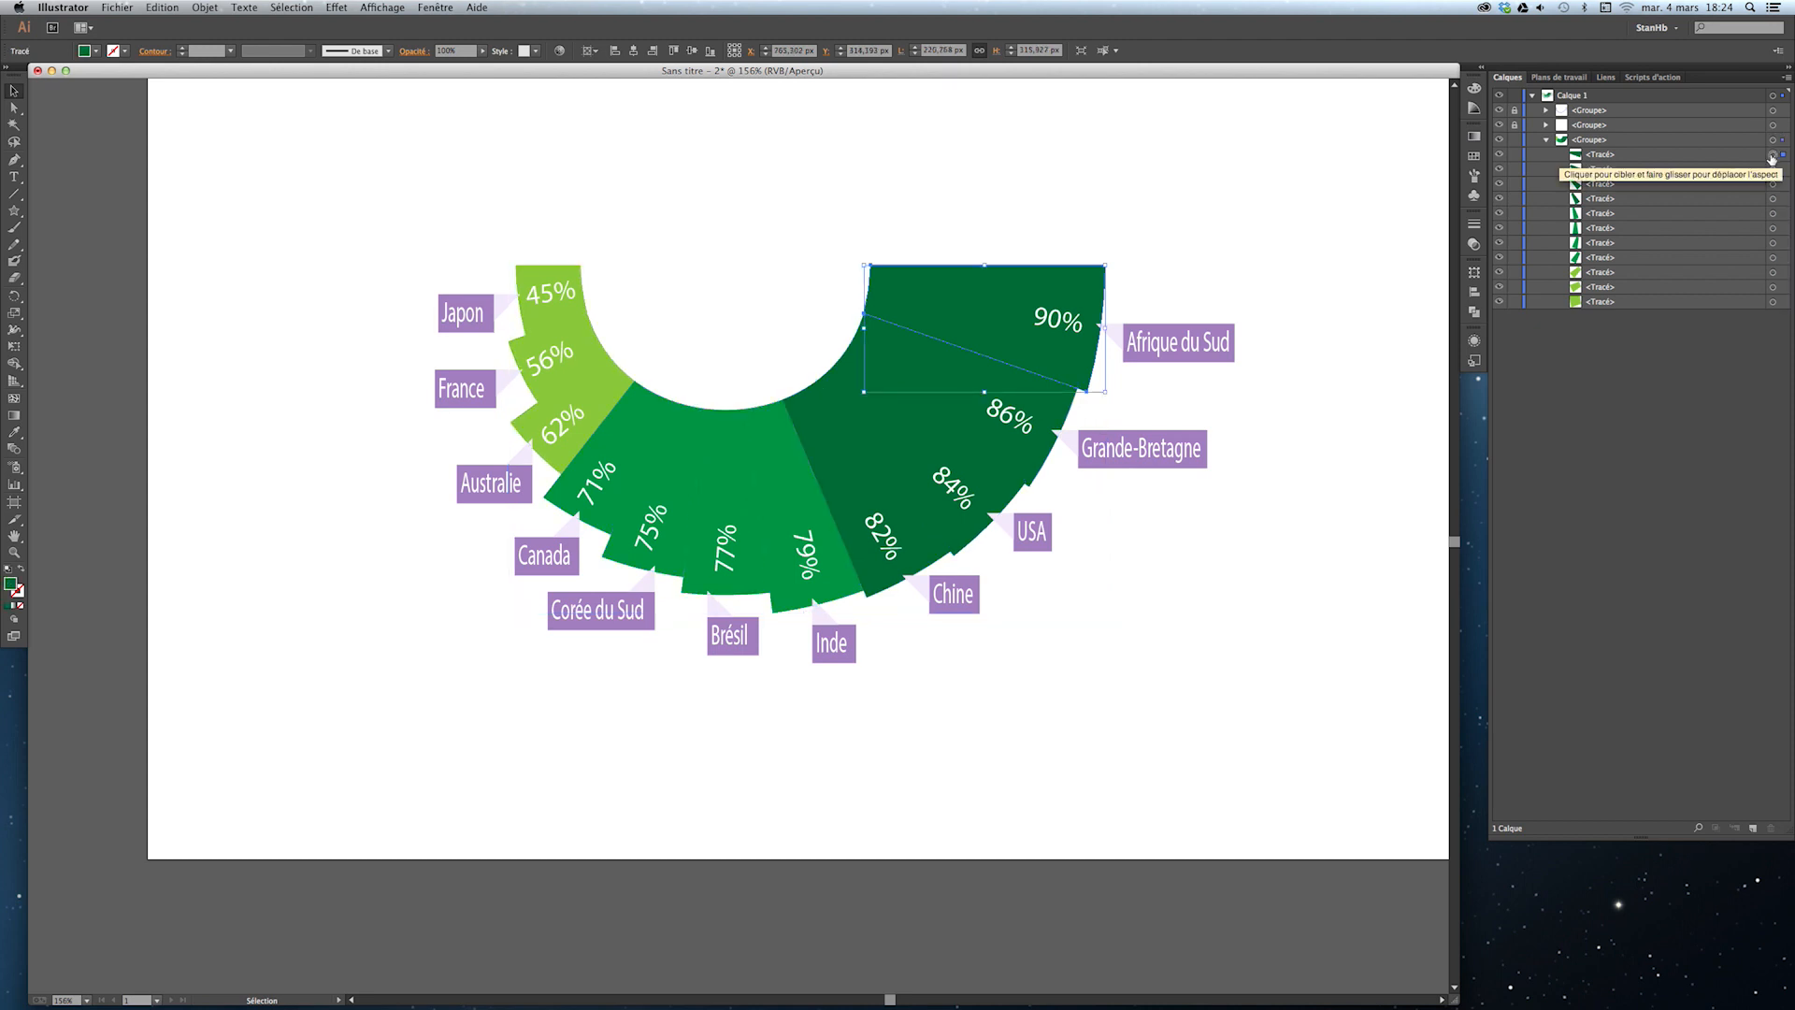
left_click(1718, 155)
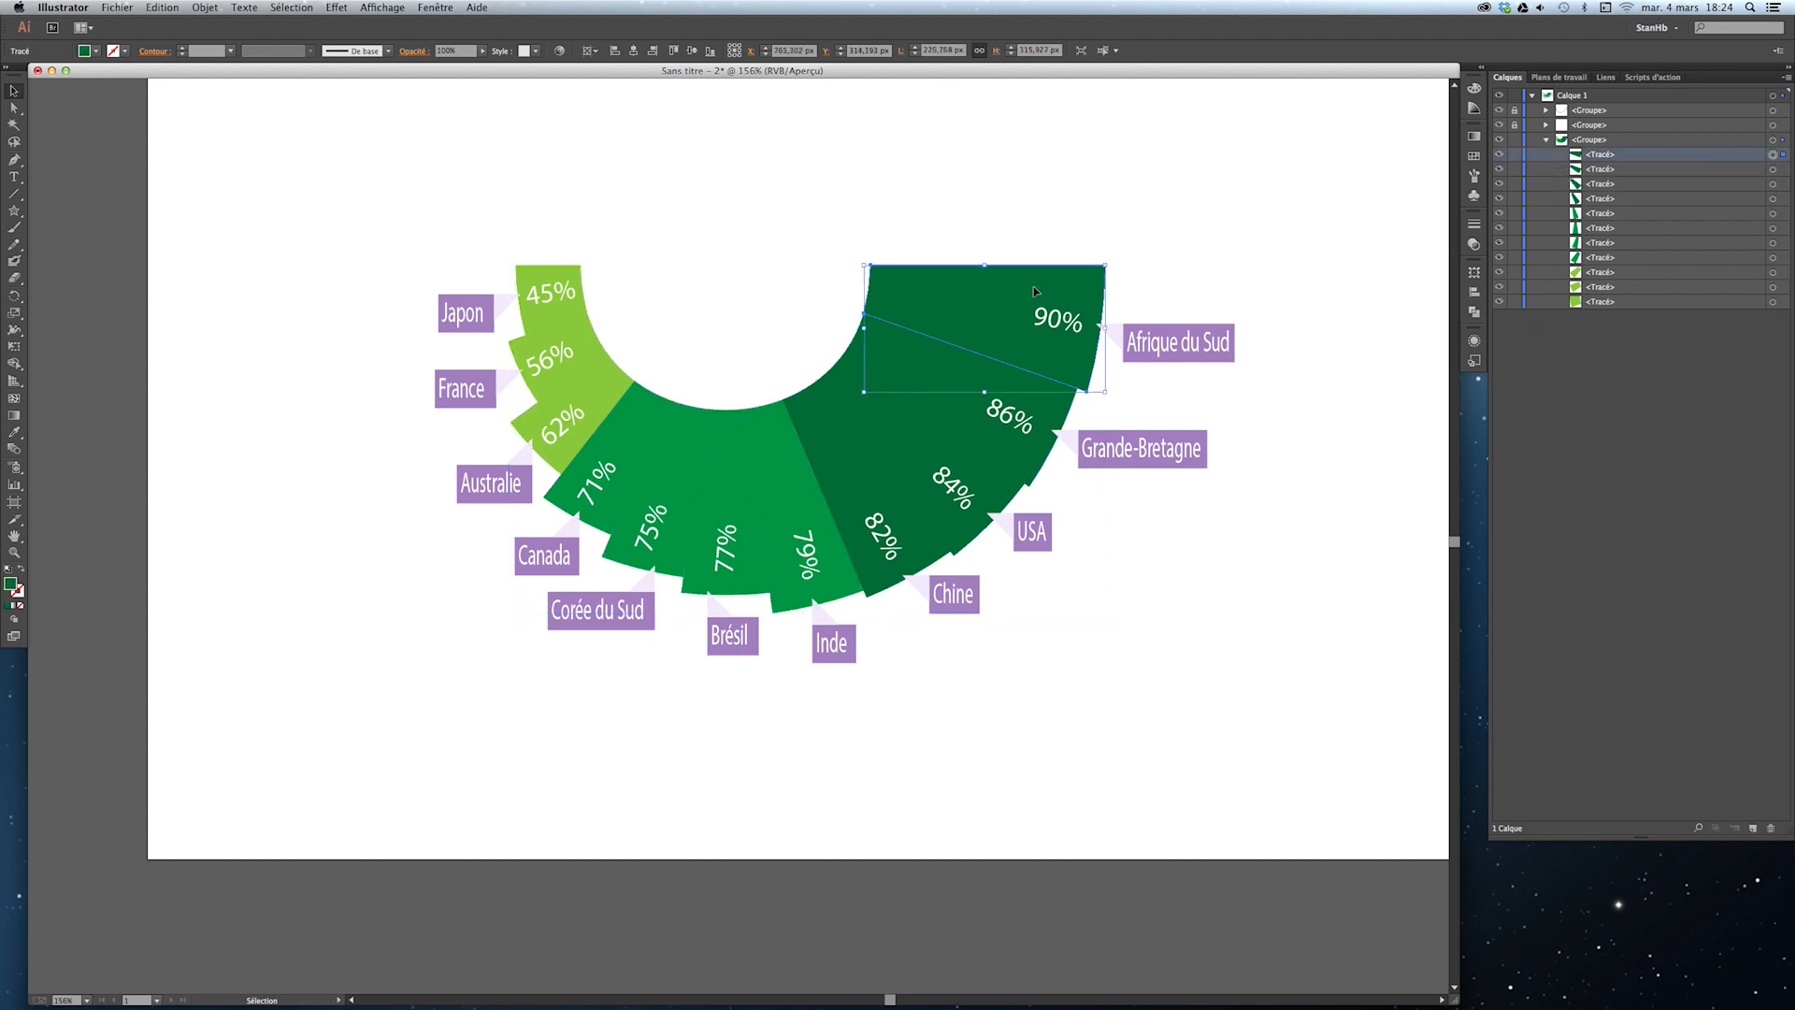
left_click(336, 7)
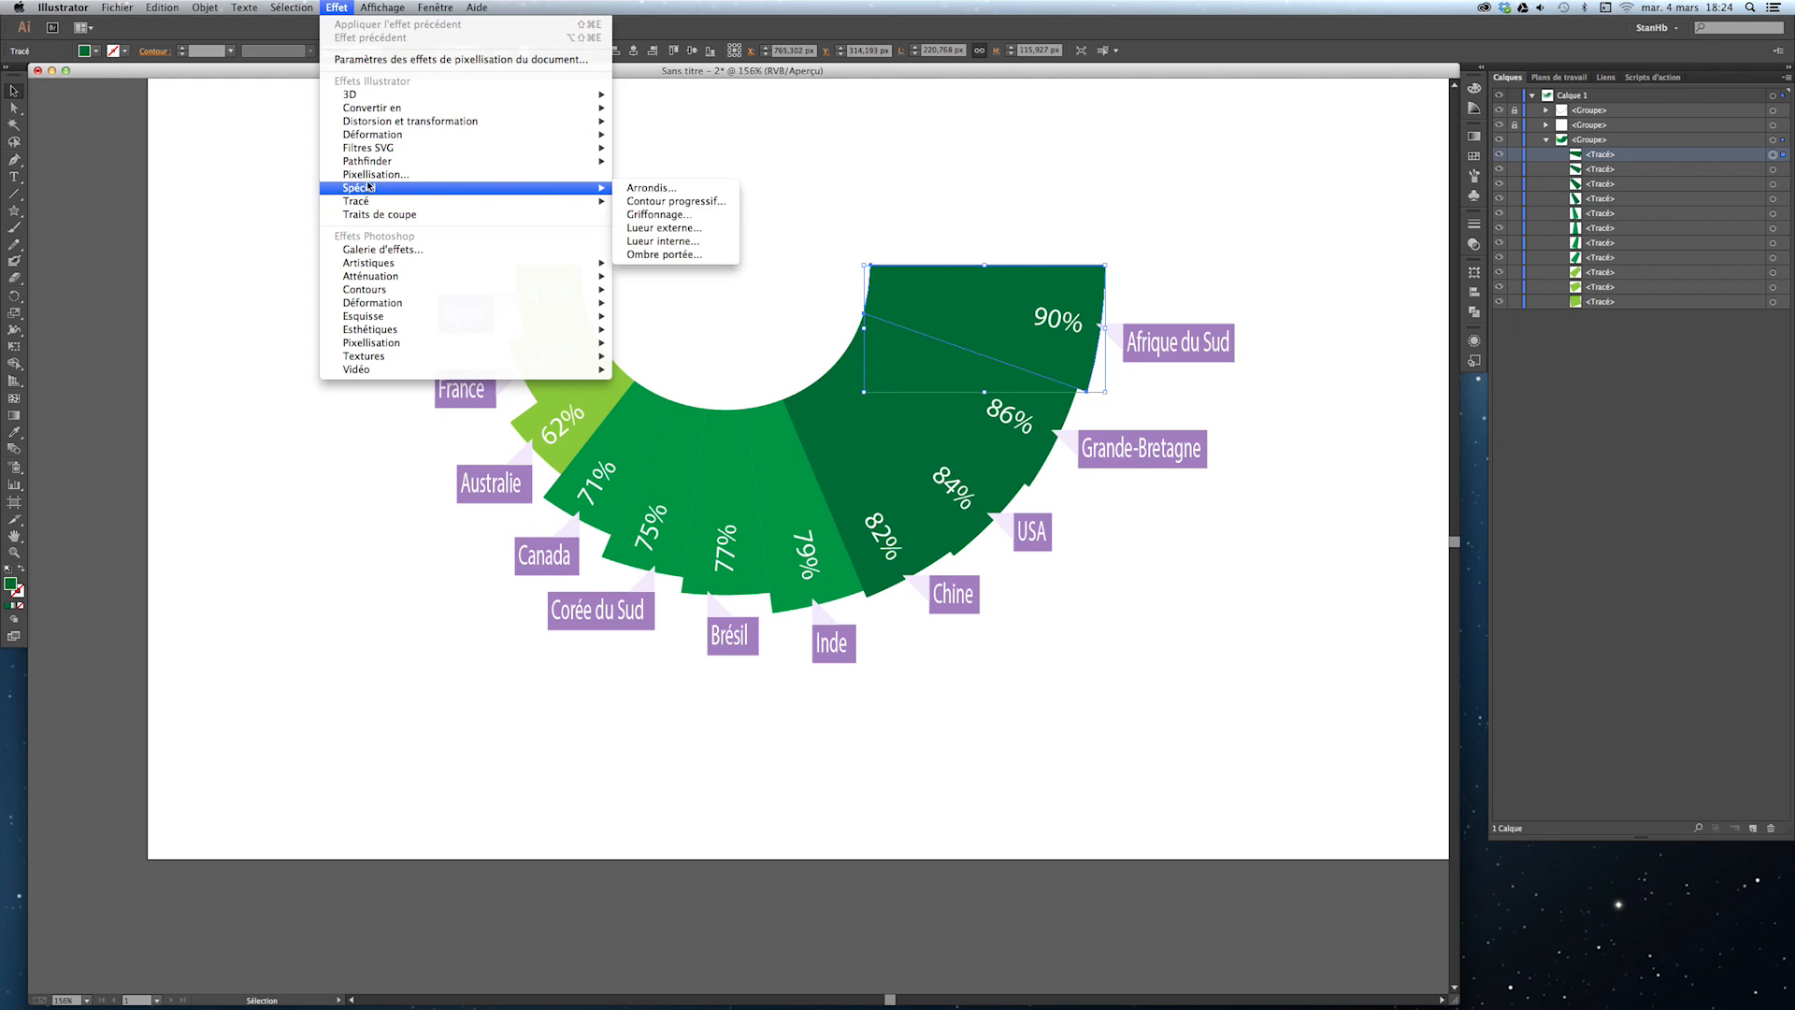
mouse_move(370, 188)
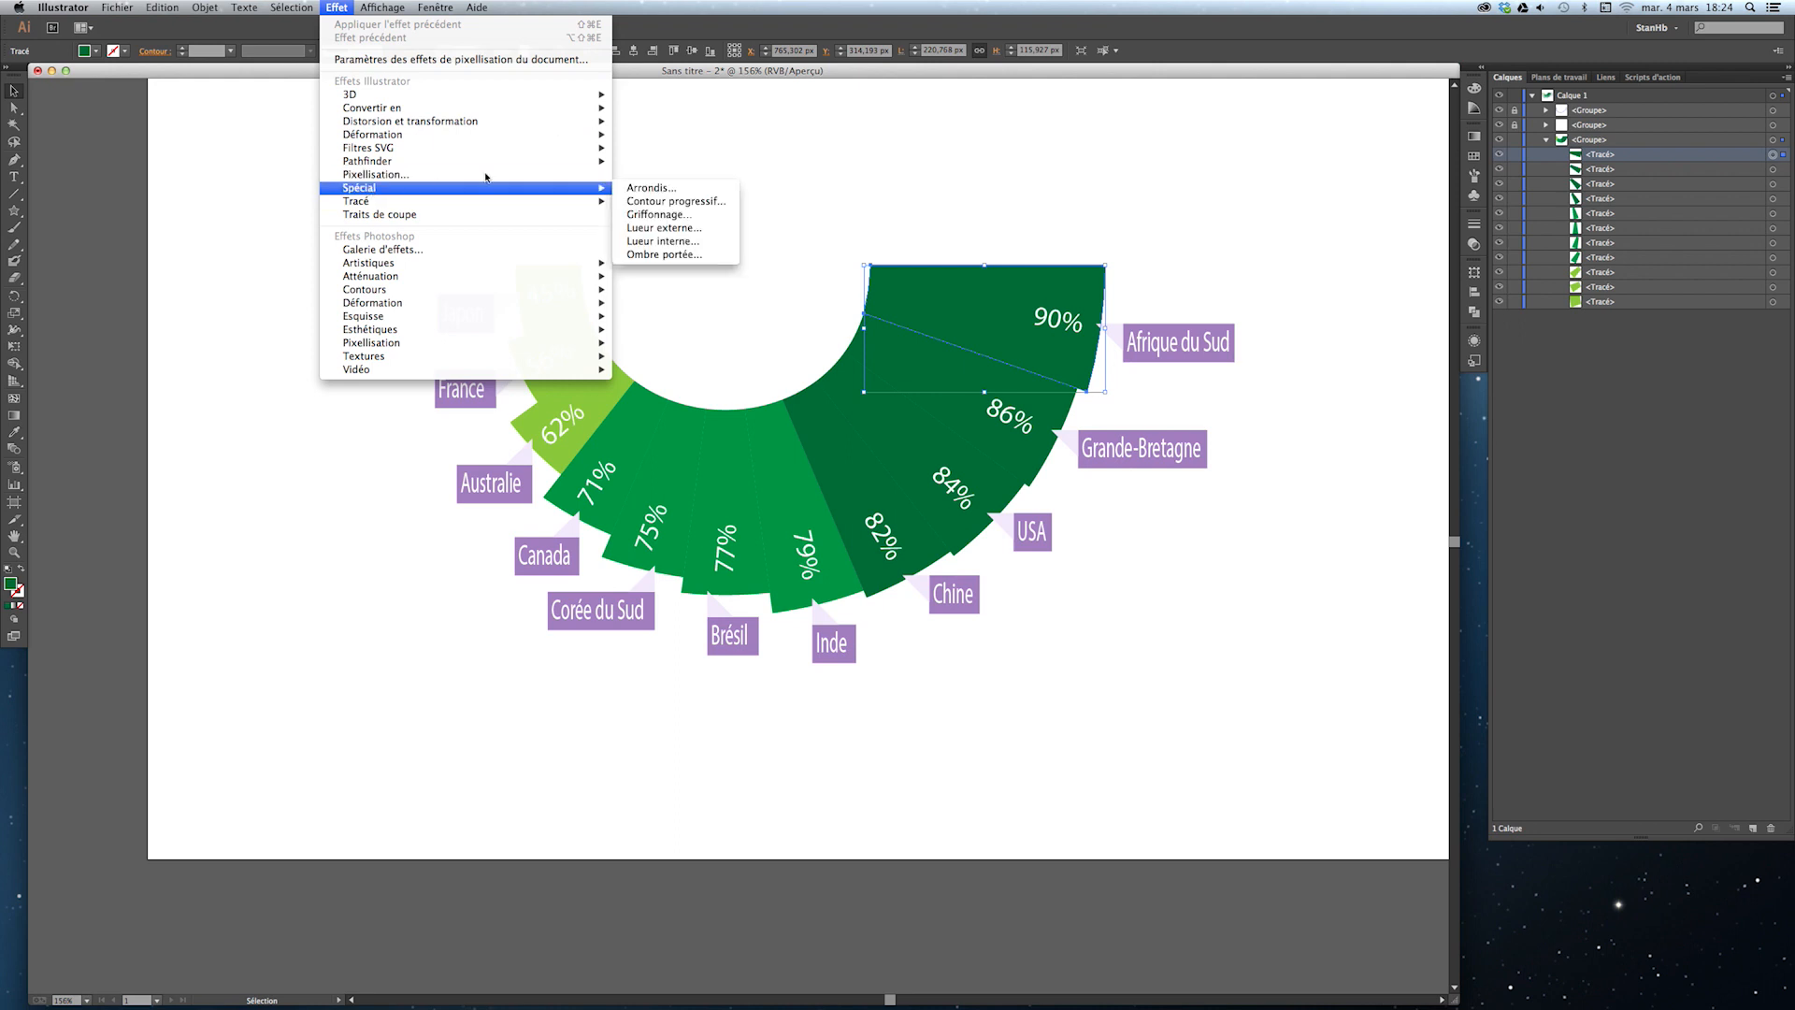
left_click(659, 257)
left_click(1232, 443)
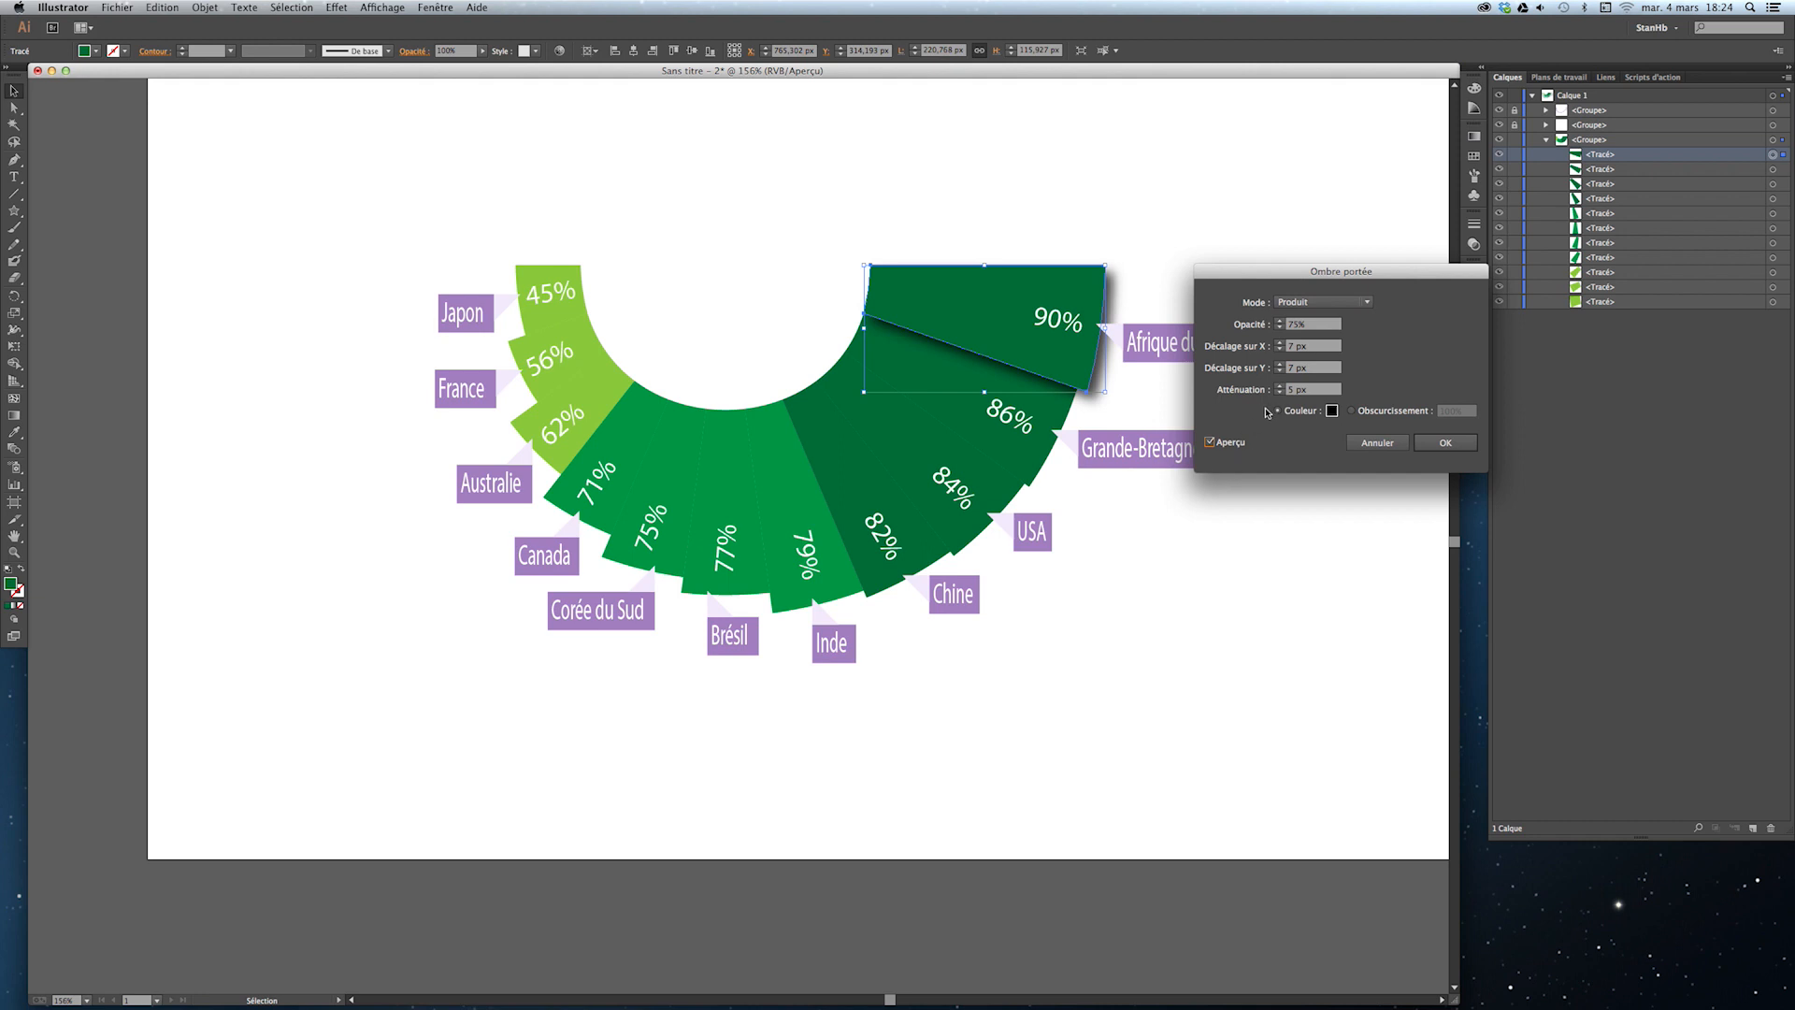
left_click(1291, 323)
key("Tab")
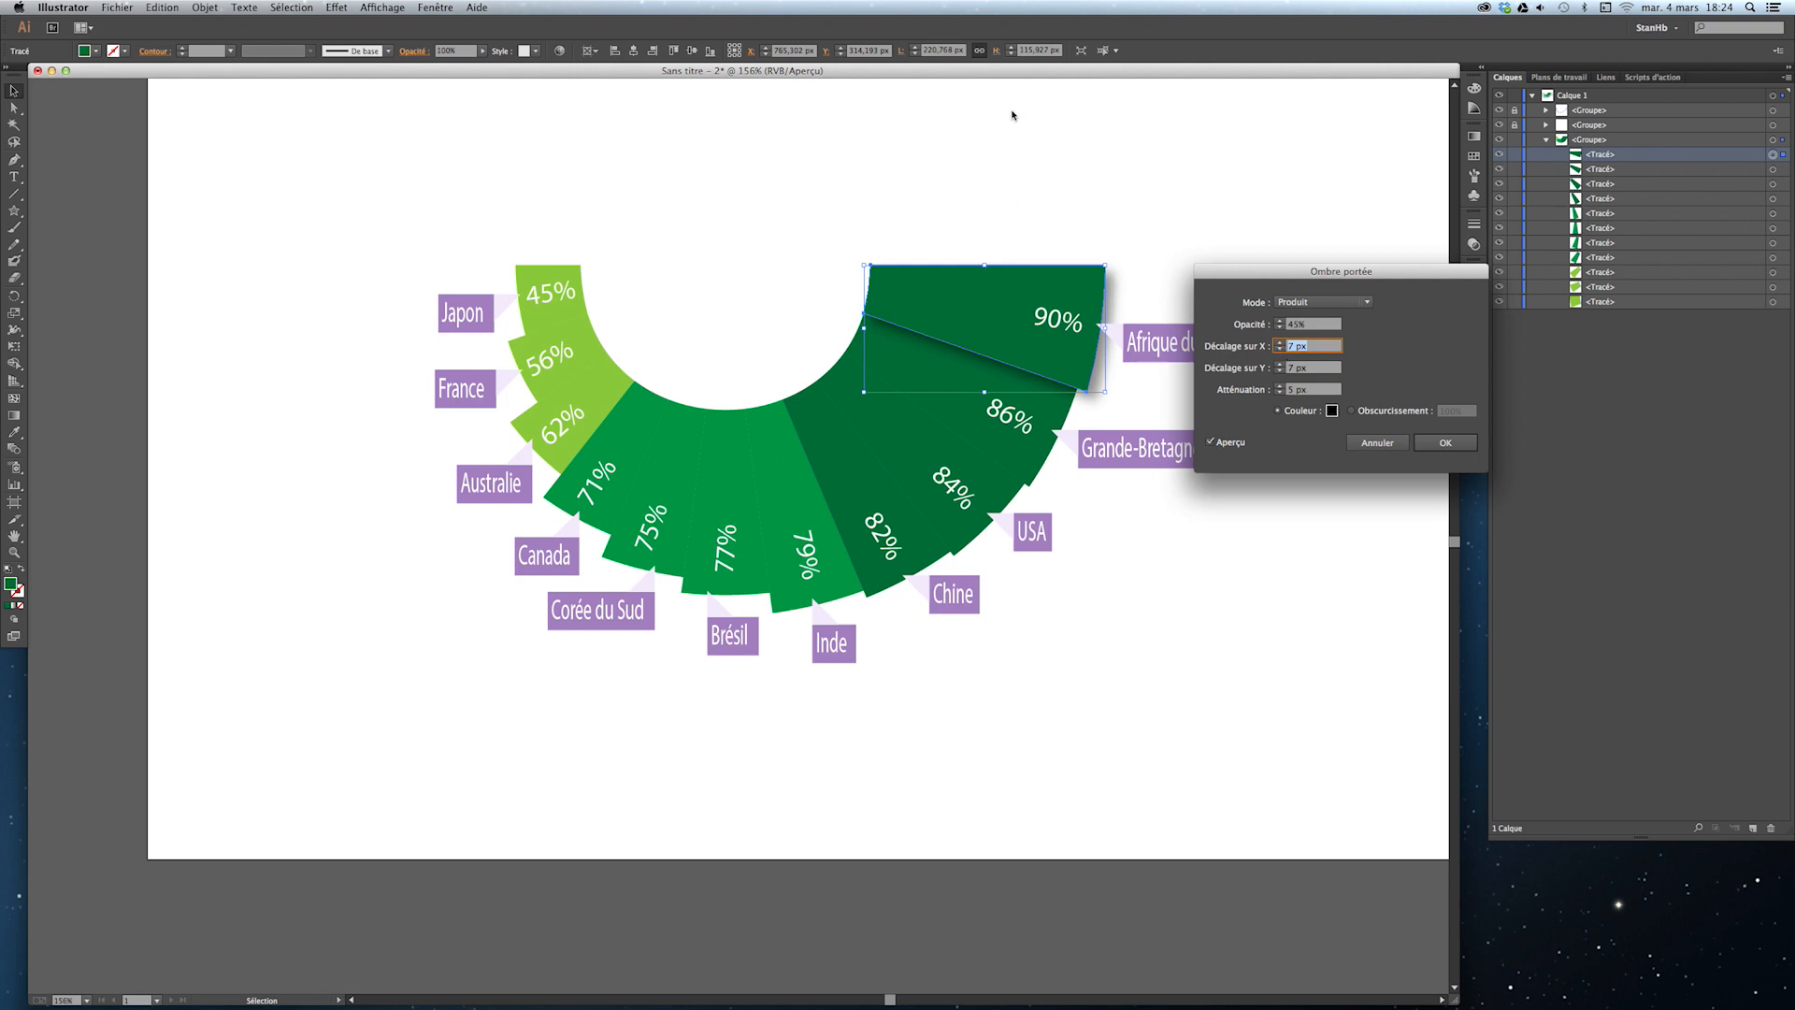
Set the 90% slice's shadow offset to 0 px in X and 5 px in Y.
left_click(1279, 350)
left_click(1279, 350)
left_click(1279, 349)
left_click(1279, 349)
left_click(1278, 350)
left_click(1279, 350)
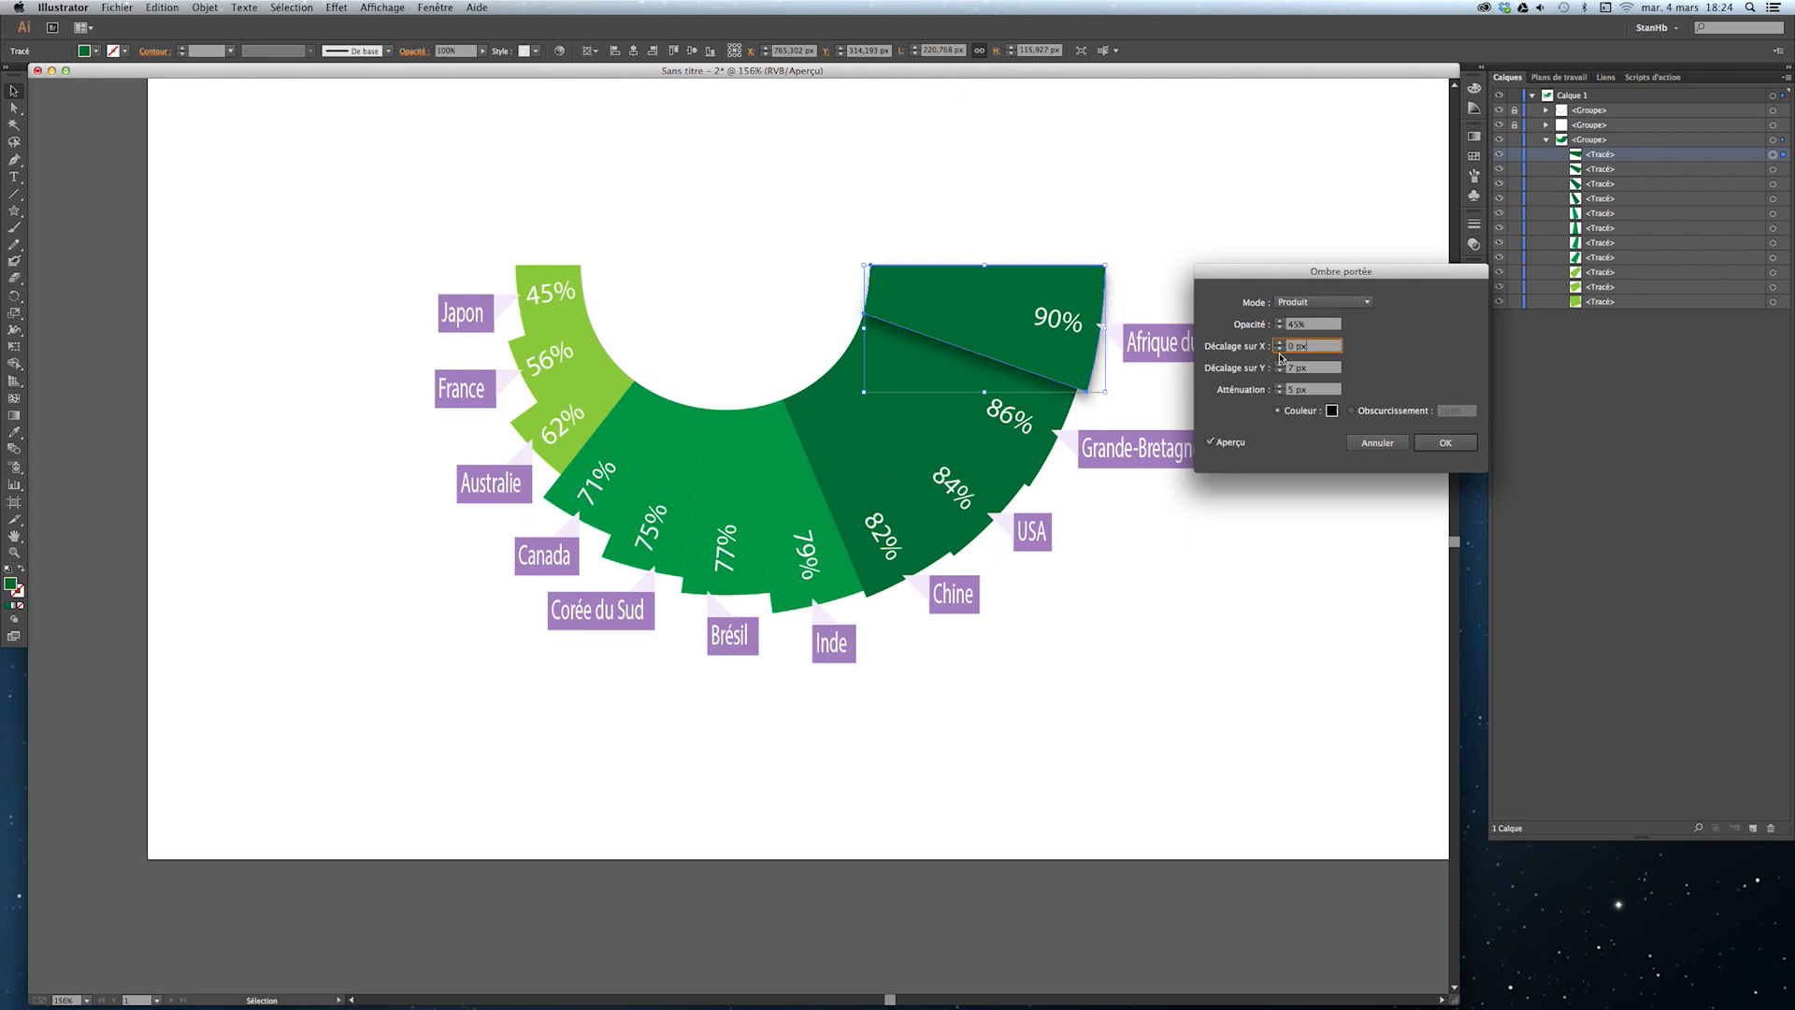
left_click(1280, 371)
Set the shadow's blur to 10 px and apply the drop shadow to the 90% slice.
left_click(1280, 386)
left_click(1279, 386)
left_click(1279, 386)
left_click(1280, 386)
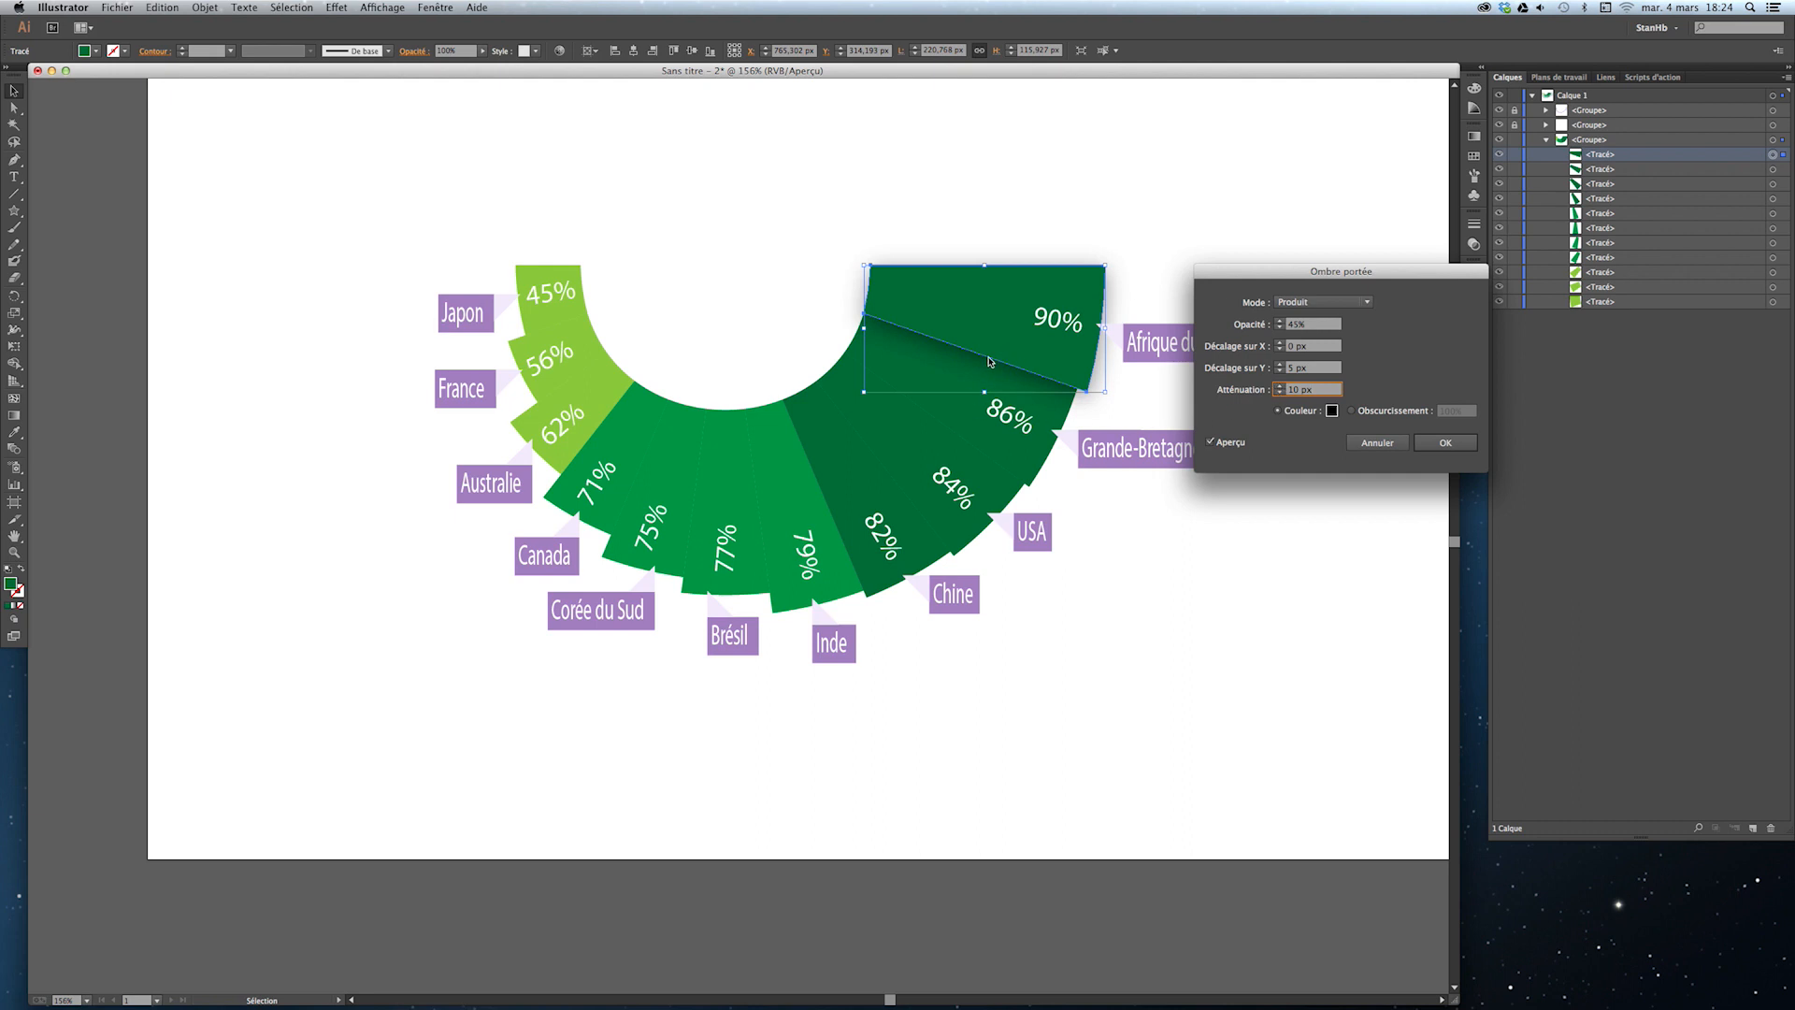
left_click(1278, 394)
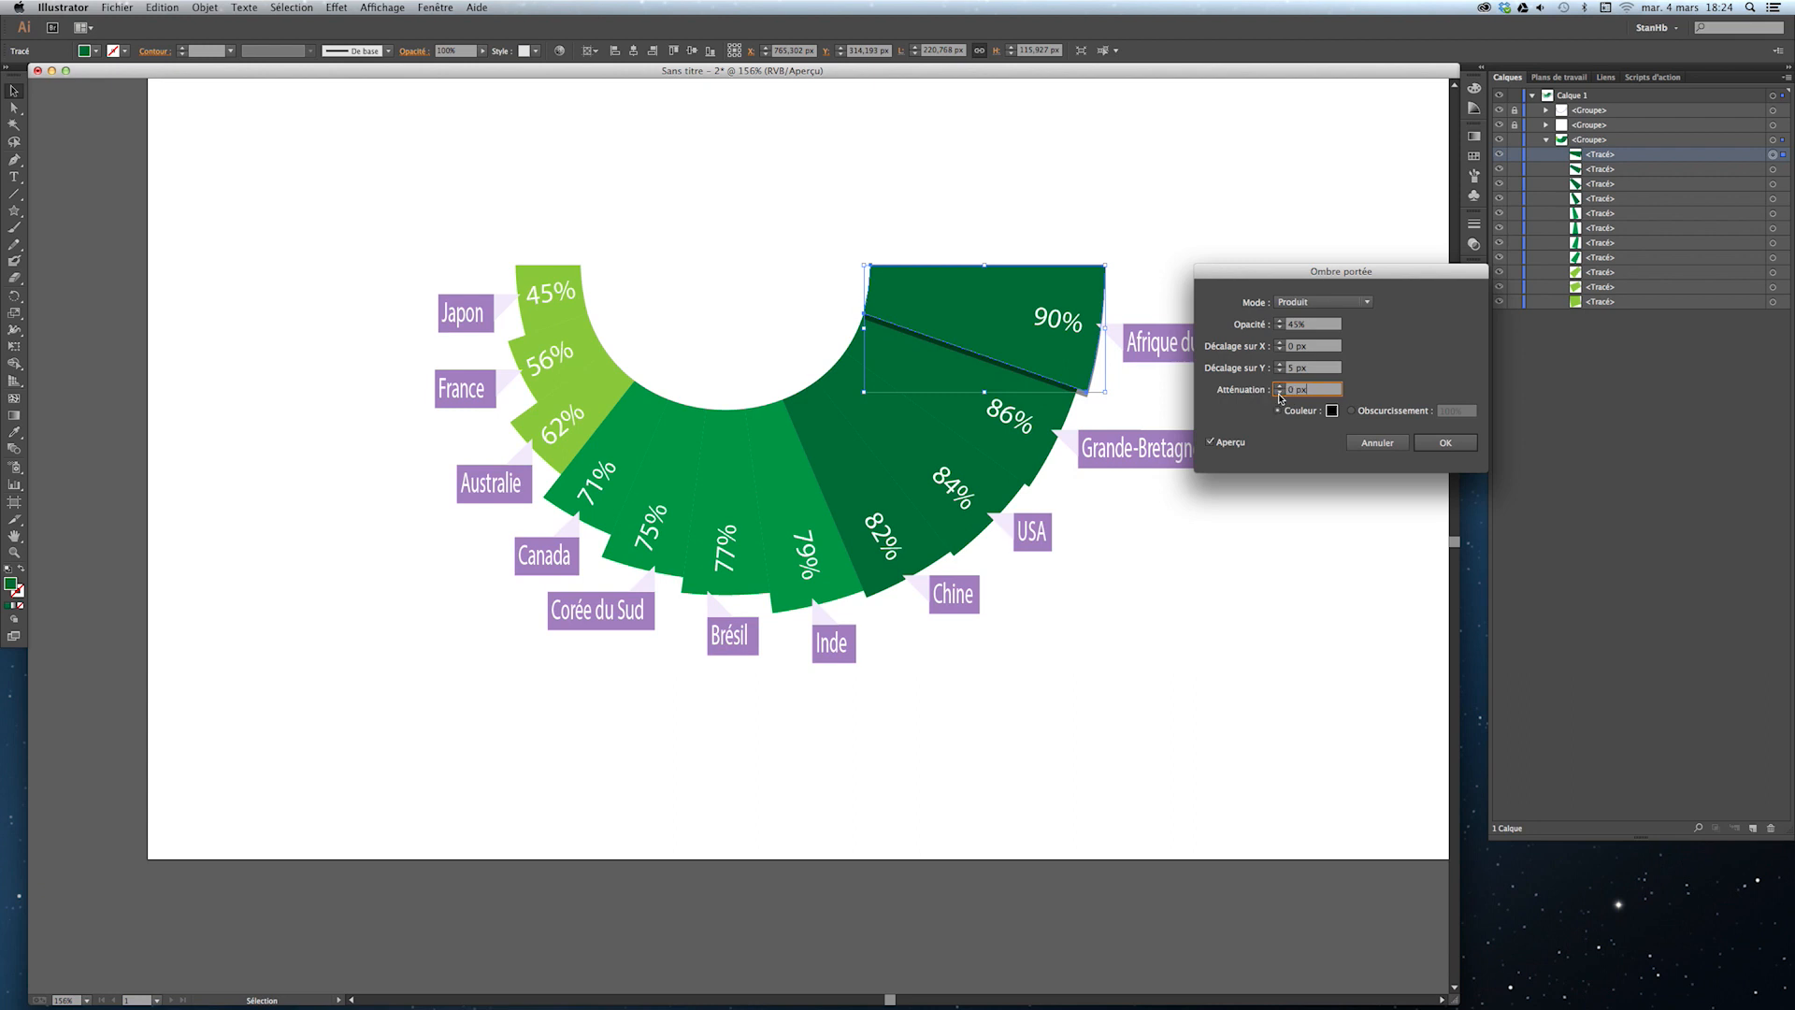
left_click(1280, 386)
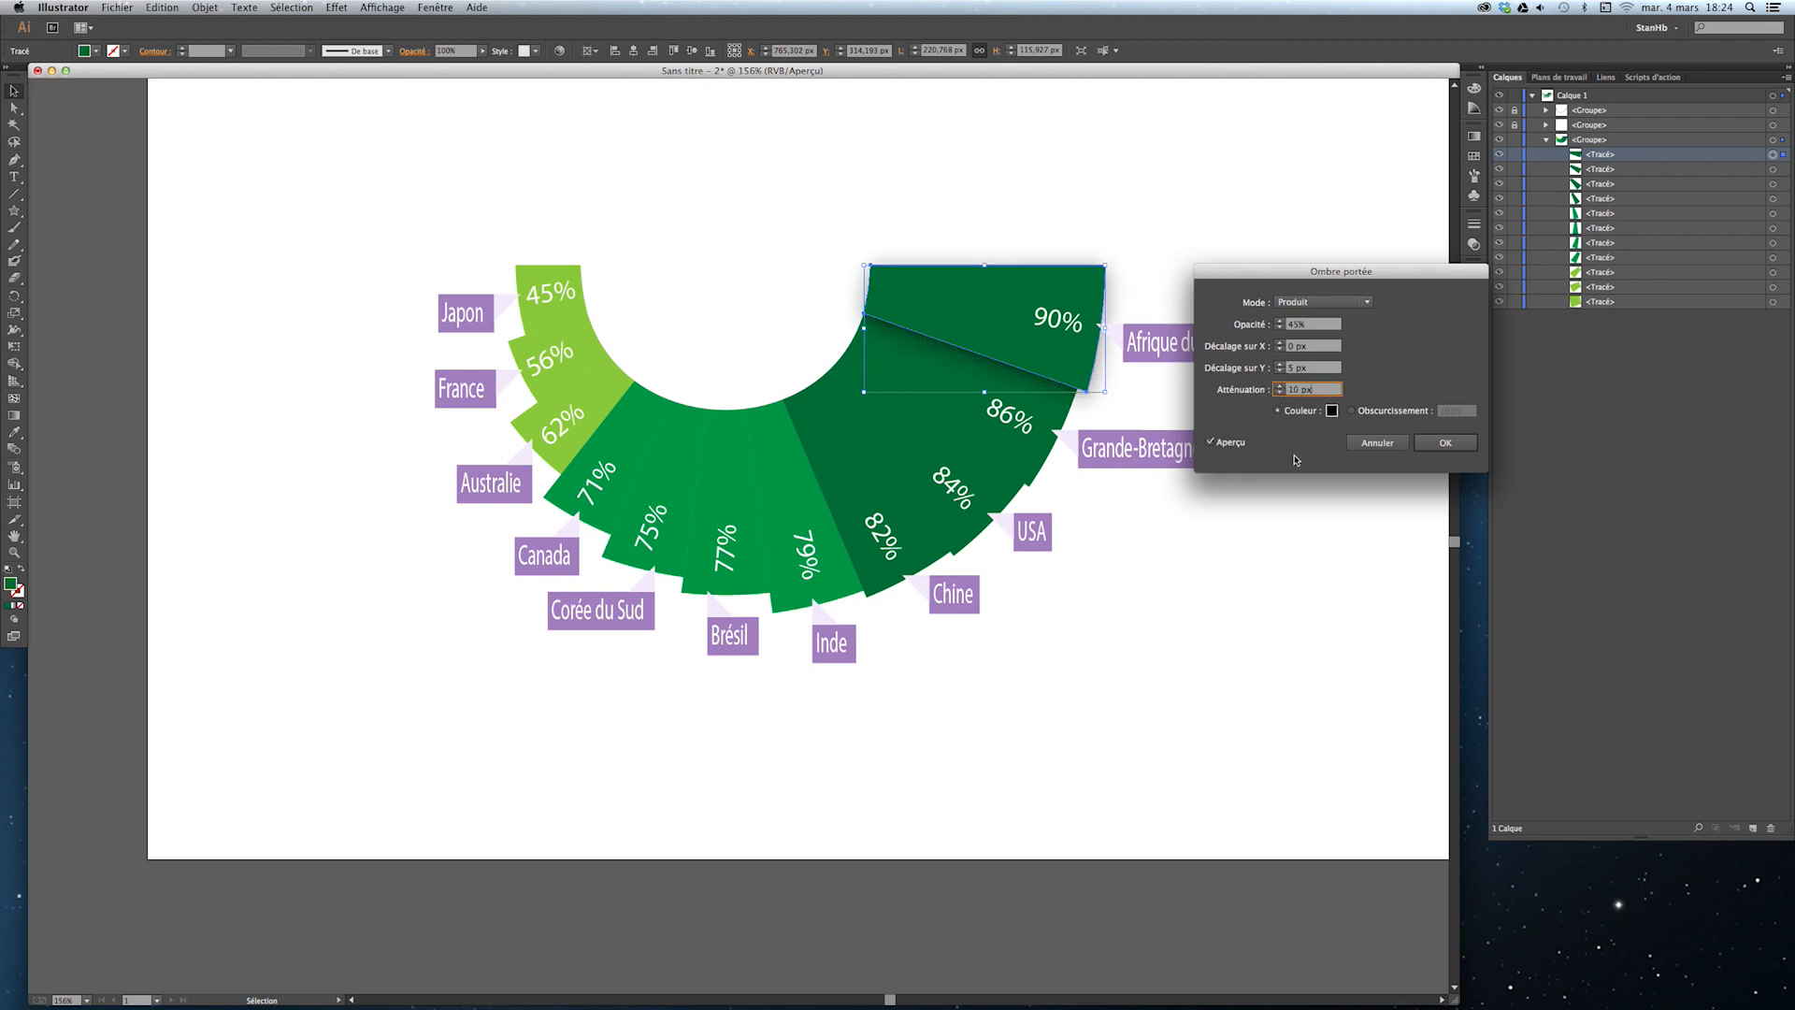
left_click(1421, 445)
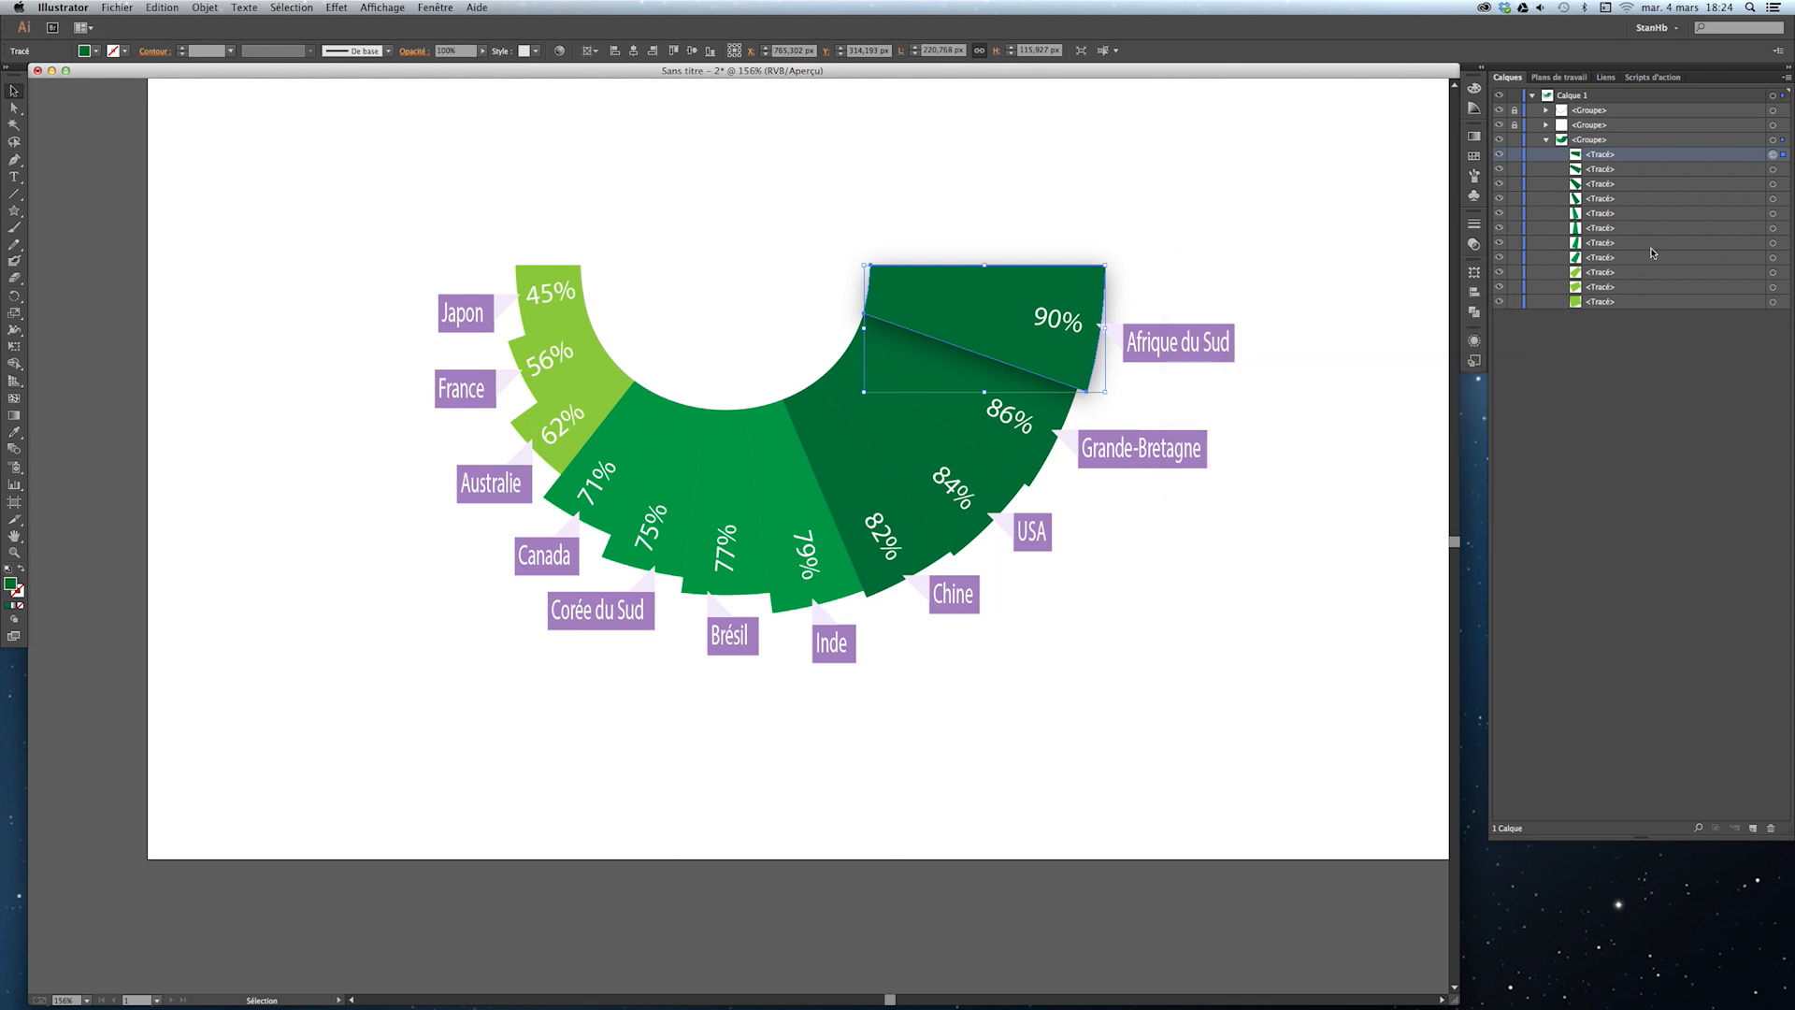
Copy the 90% slice's shadowed appearance onto the 86%, 84% and 82% slices.
left_click_drag(1776, 160, 1774, 174)
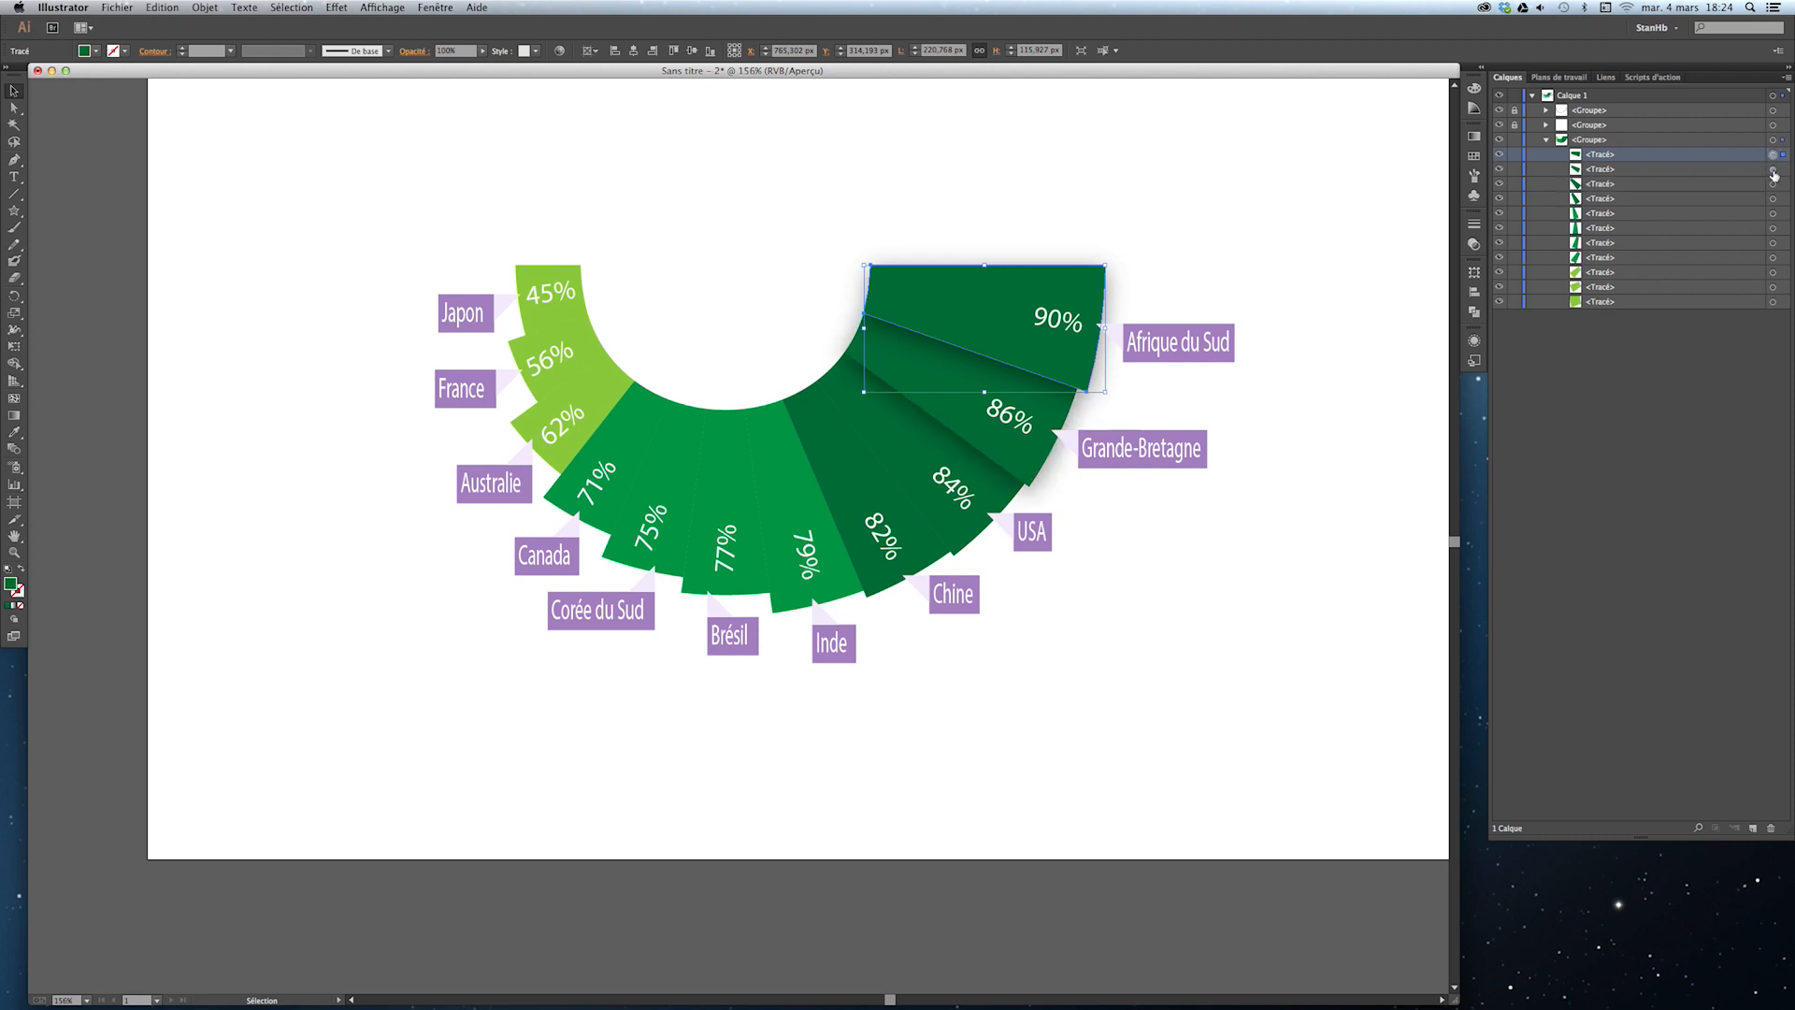
left_click_drag(1774, 175, 1777, 188)
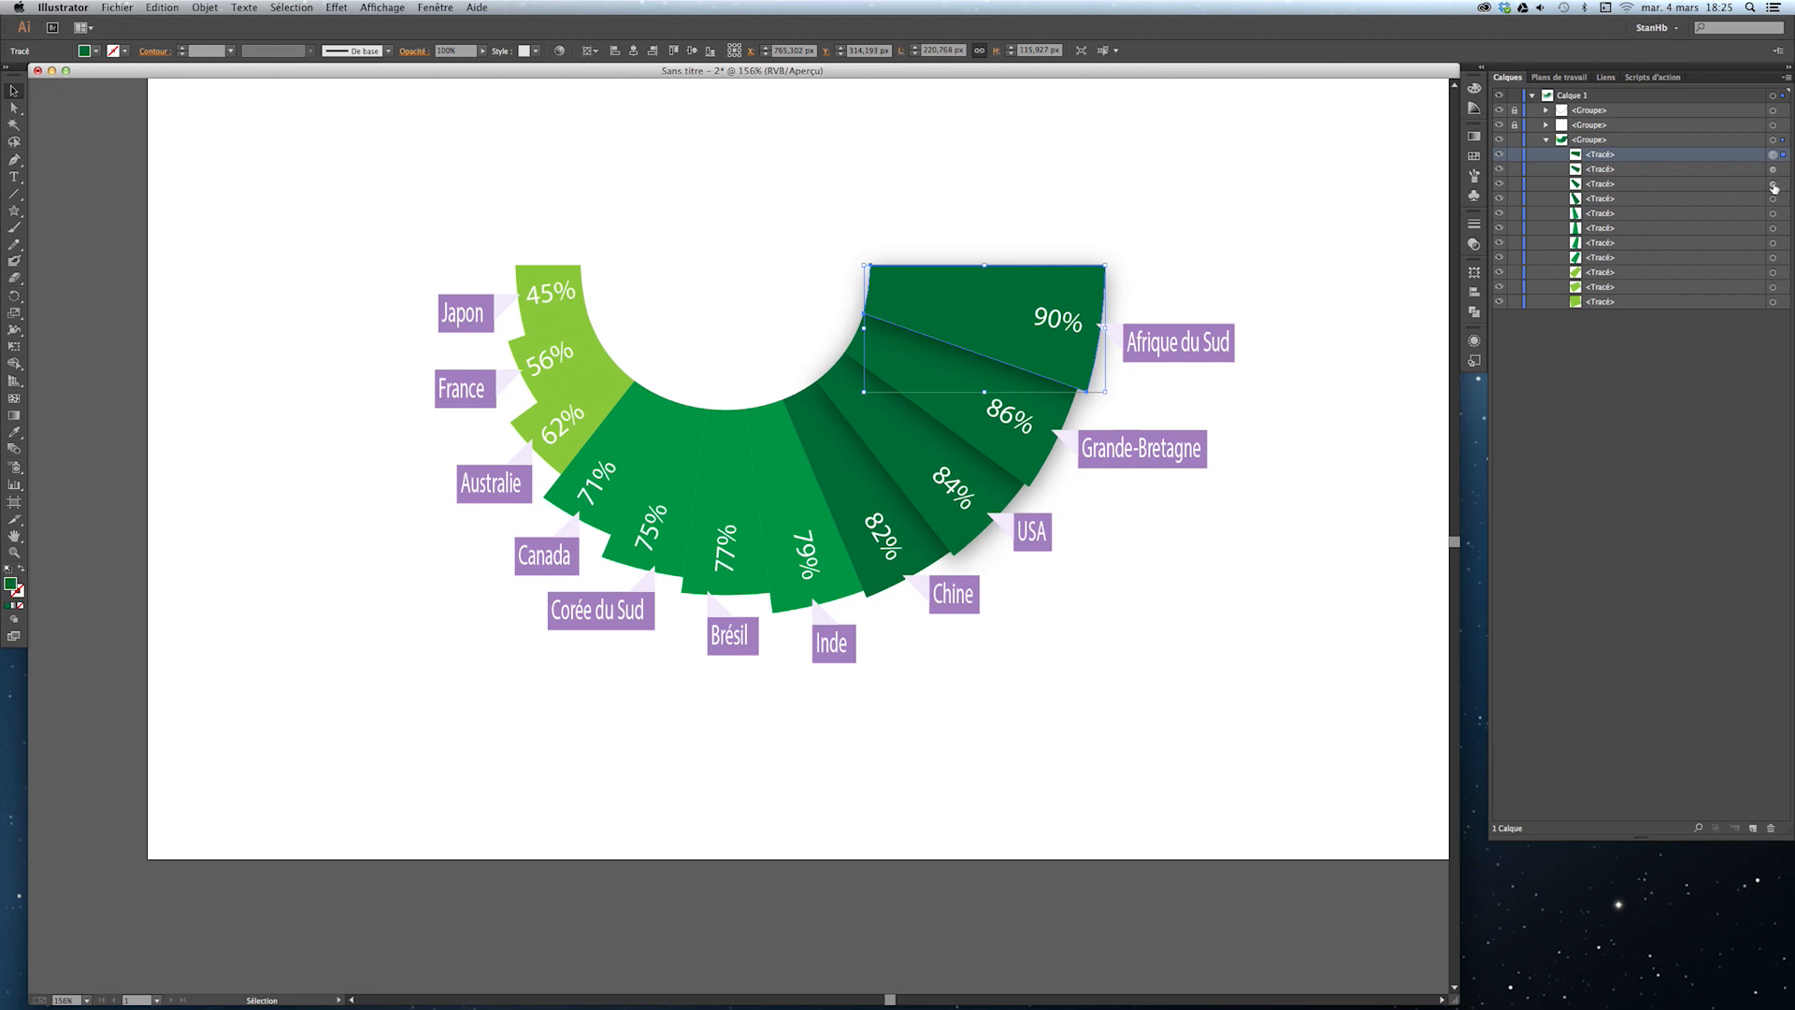
left_click_drag(1772, 199, 1774, 199)
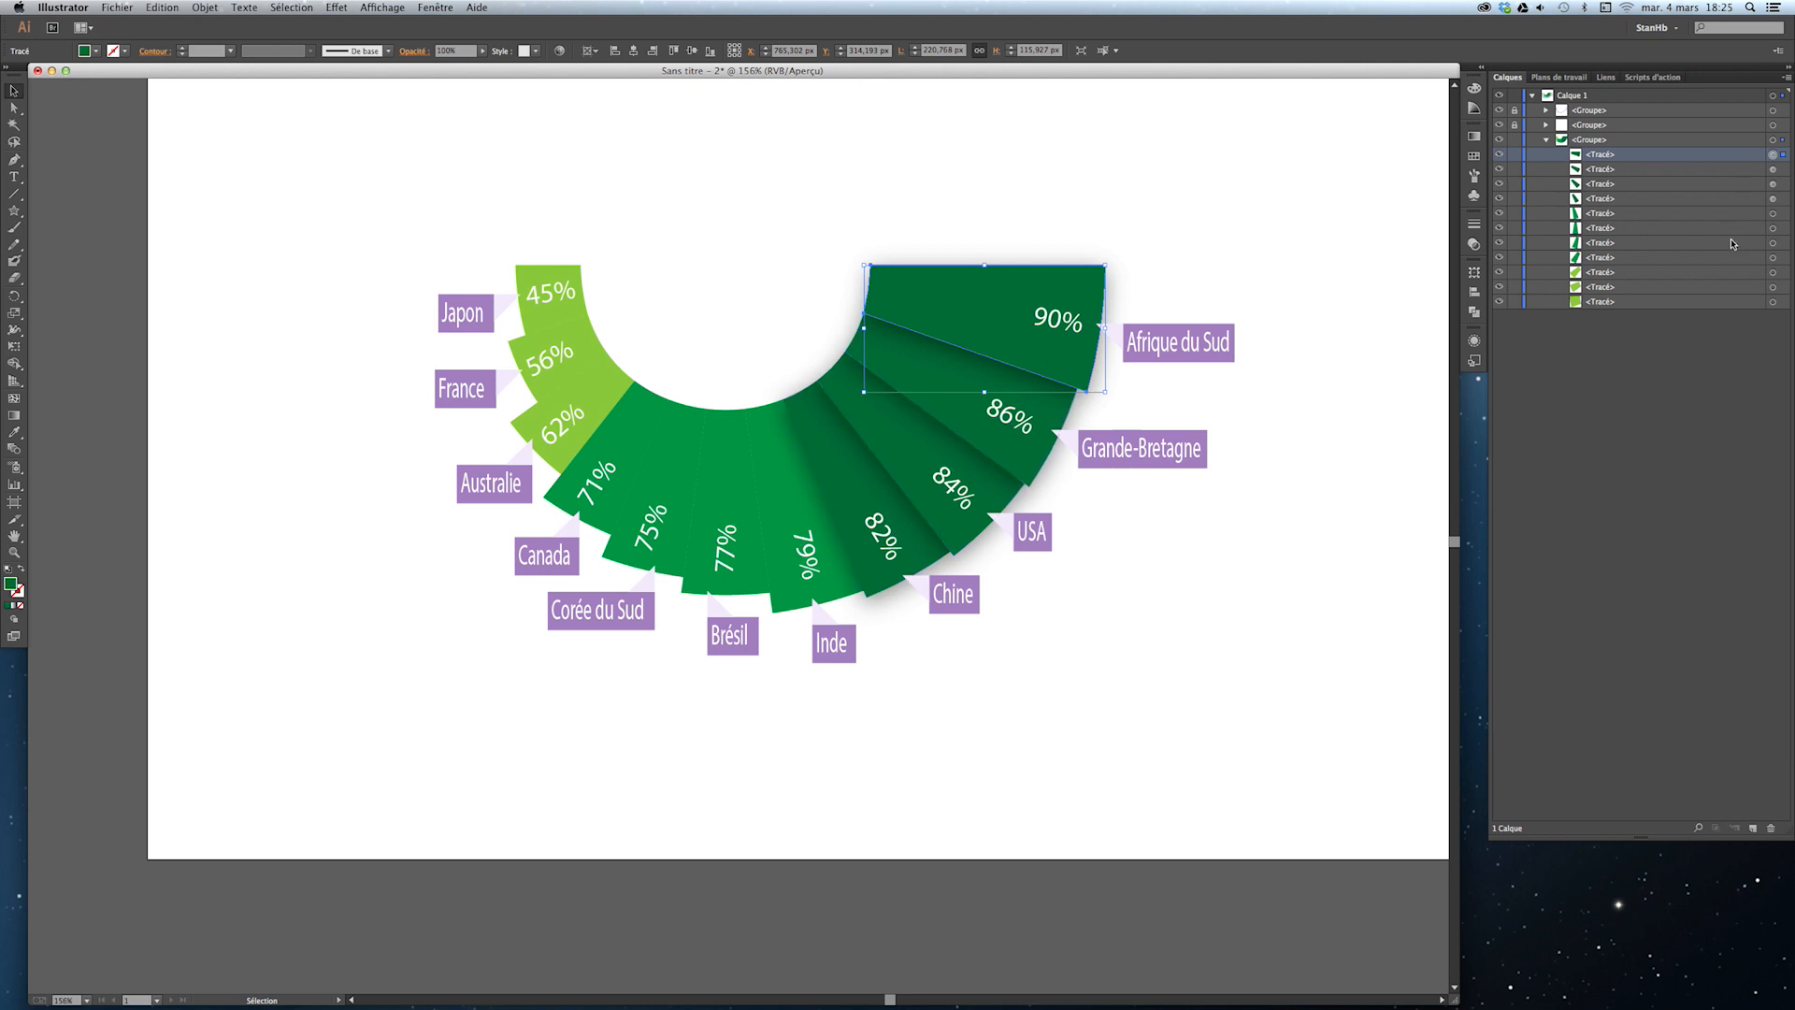
Try to copy the 82% slice's appearance onto the 79% slice.
left_click(1741, 199)
double_click(1763, 204)
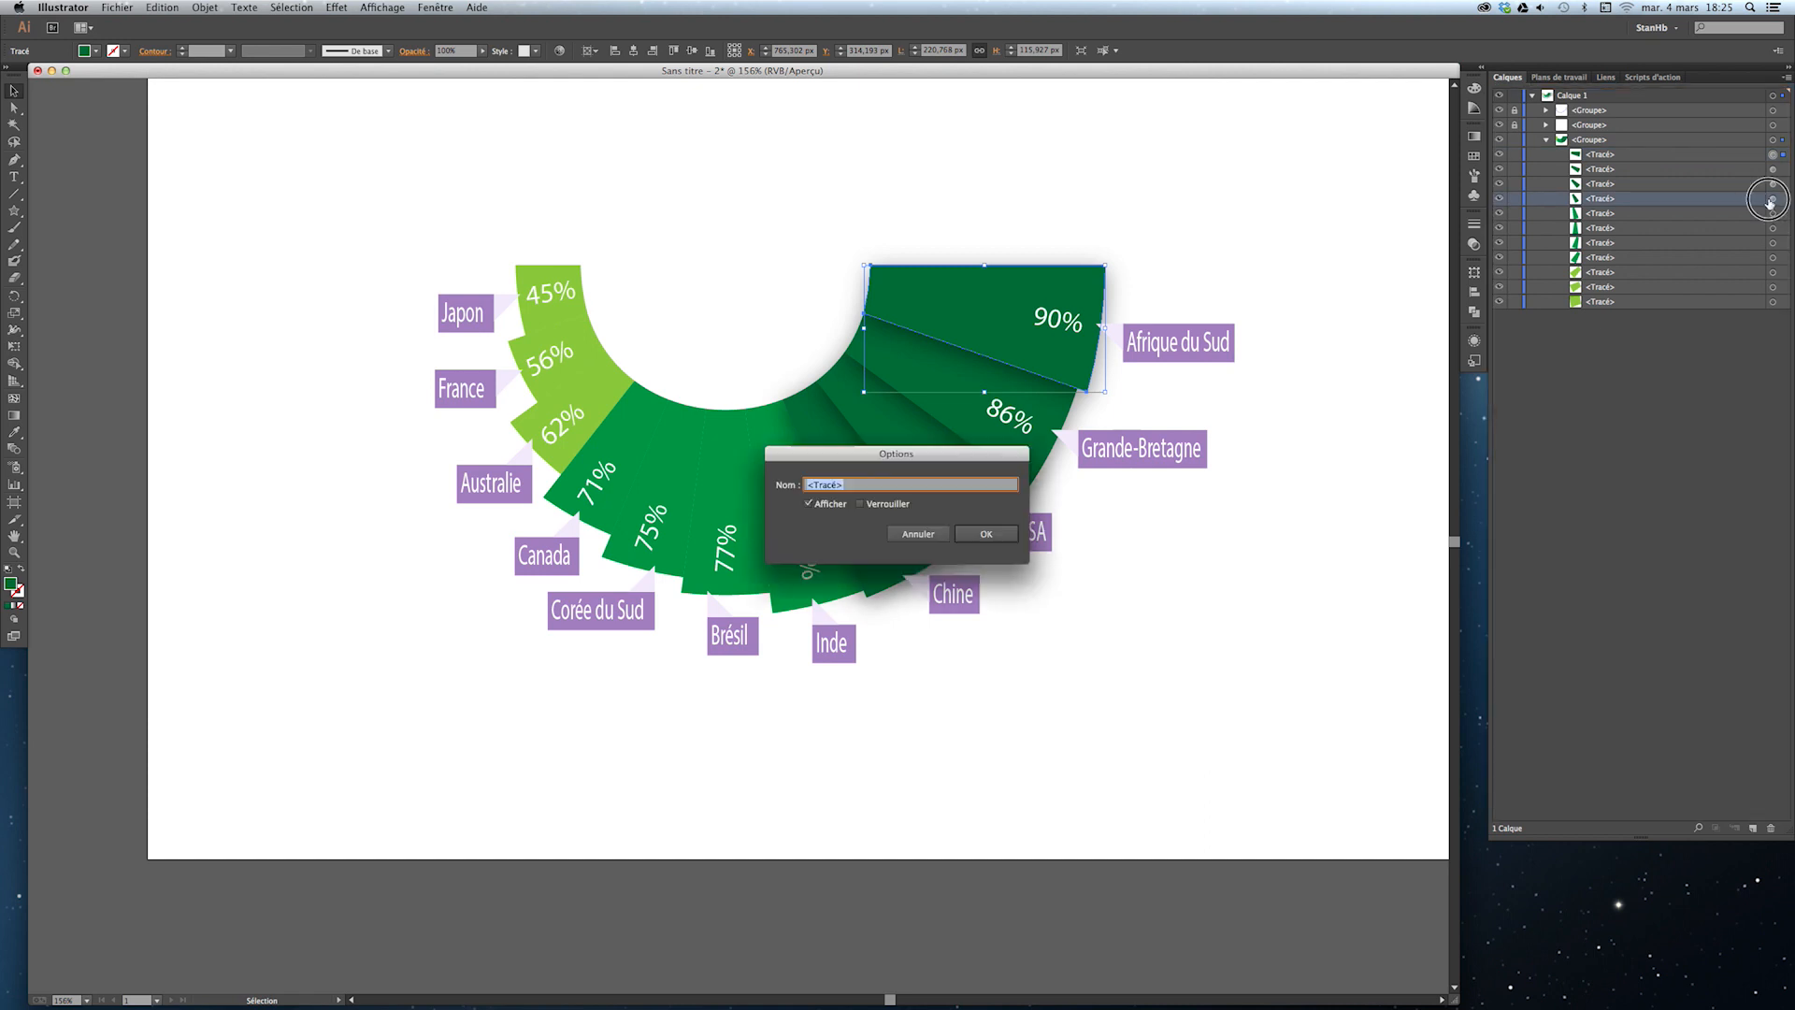
left_click(968, 531)
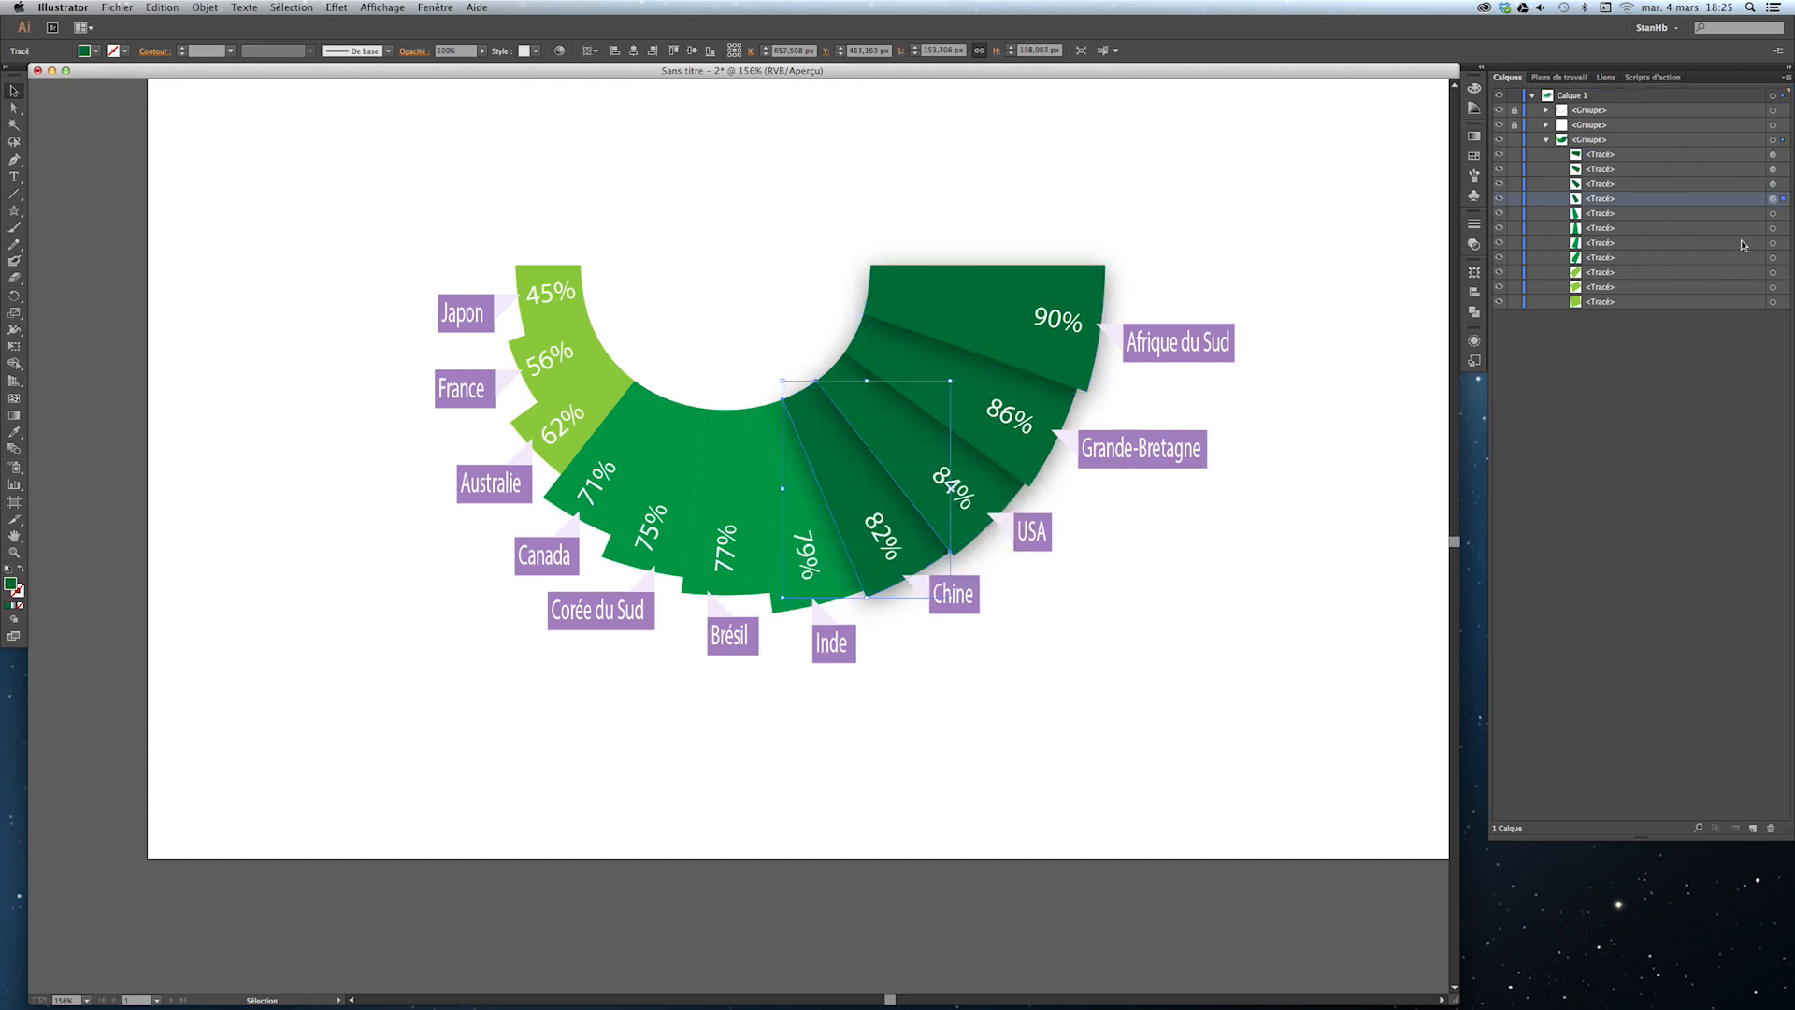
left_click(1774, 213)
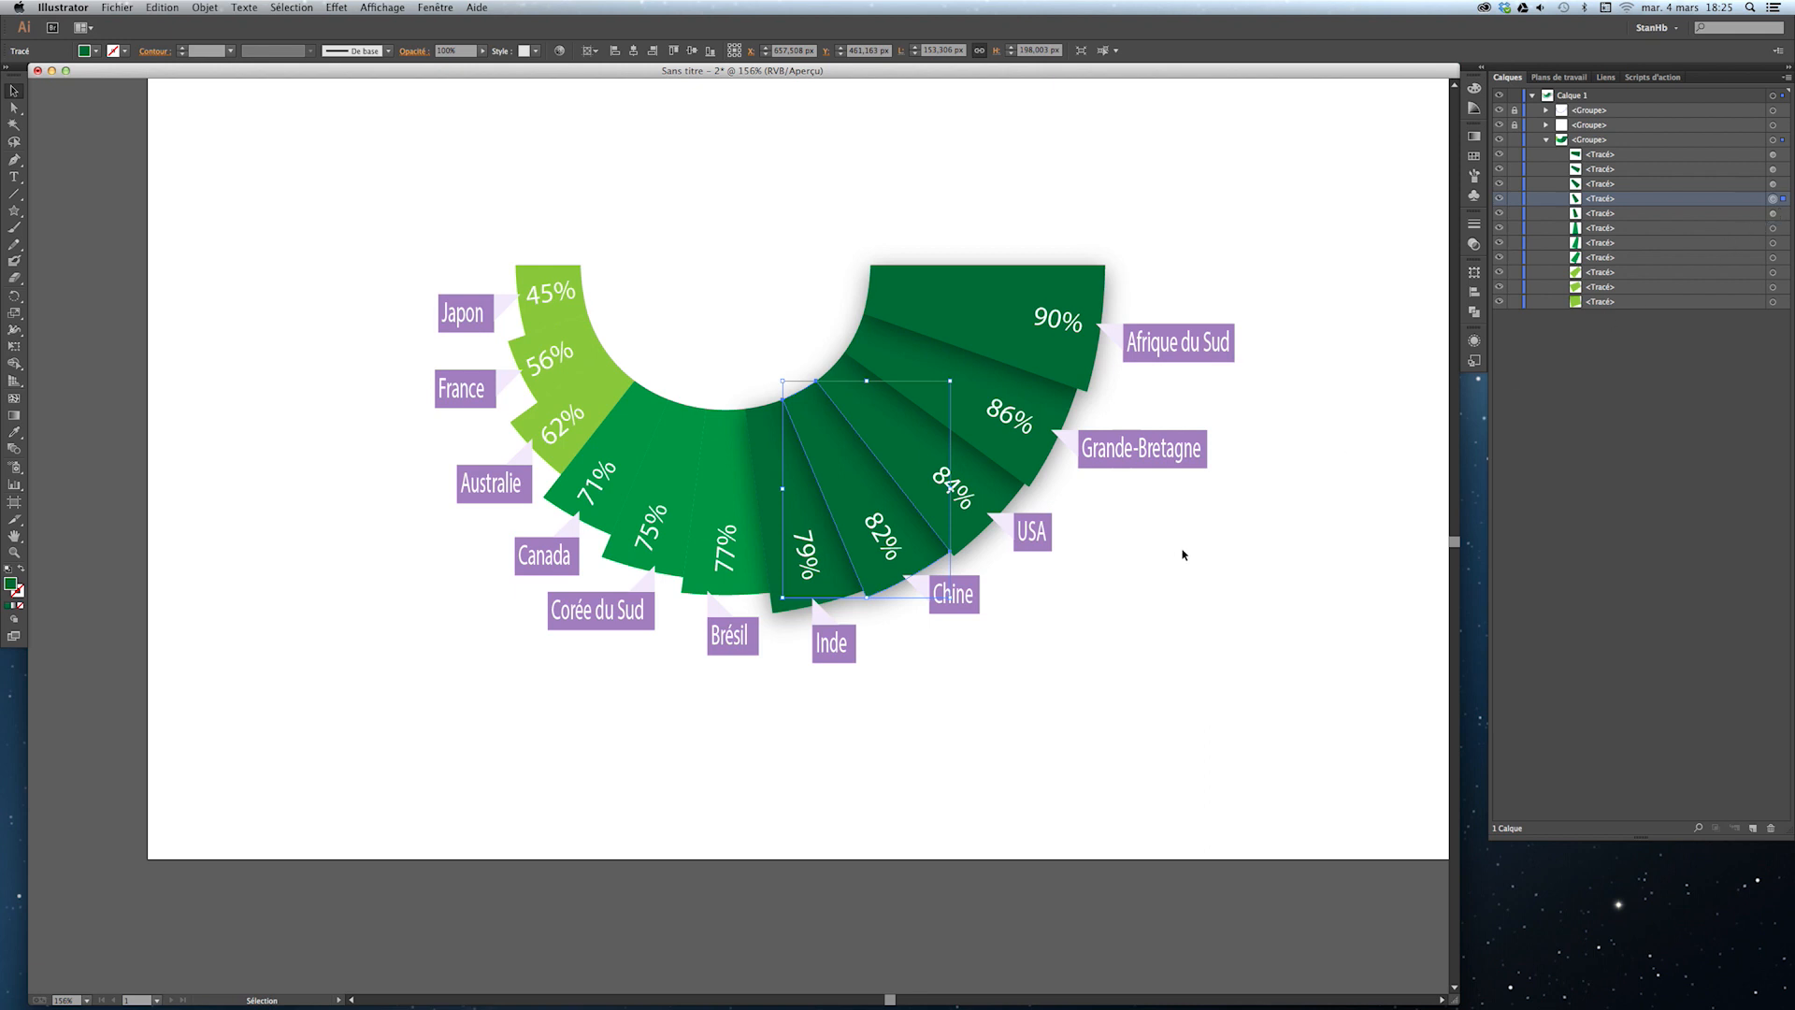
left_click(771, 465)
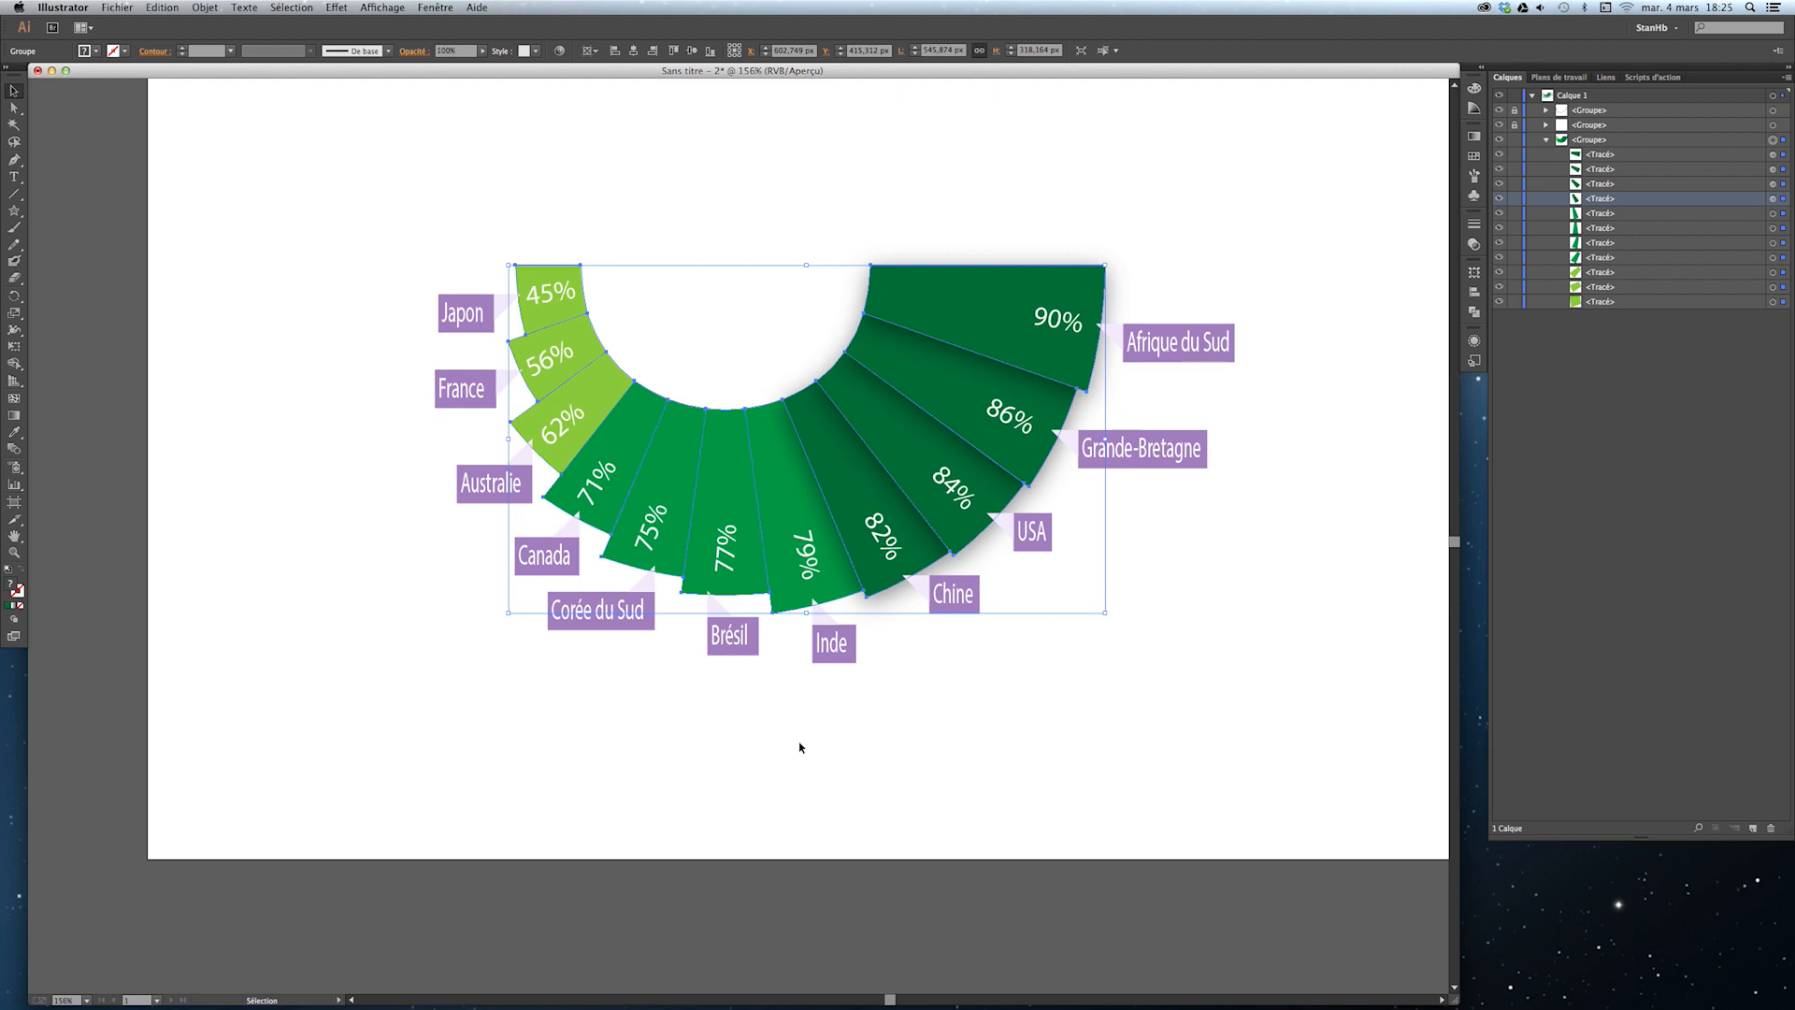
Apply the last drop shadow to the 79% slice and copy its appearance onto the 77%, 75% and 71% slices.
key("a")
left_click(914, 842)
left_click(1773, 214)
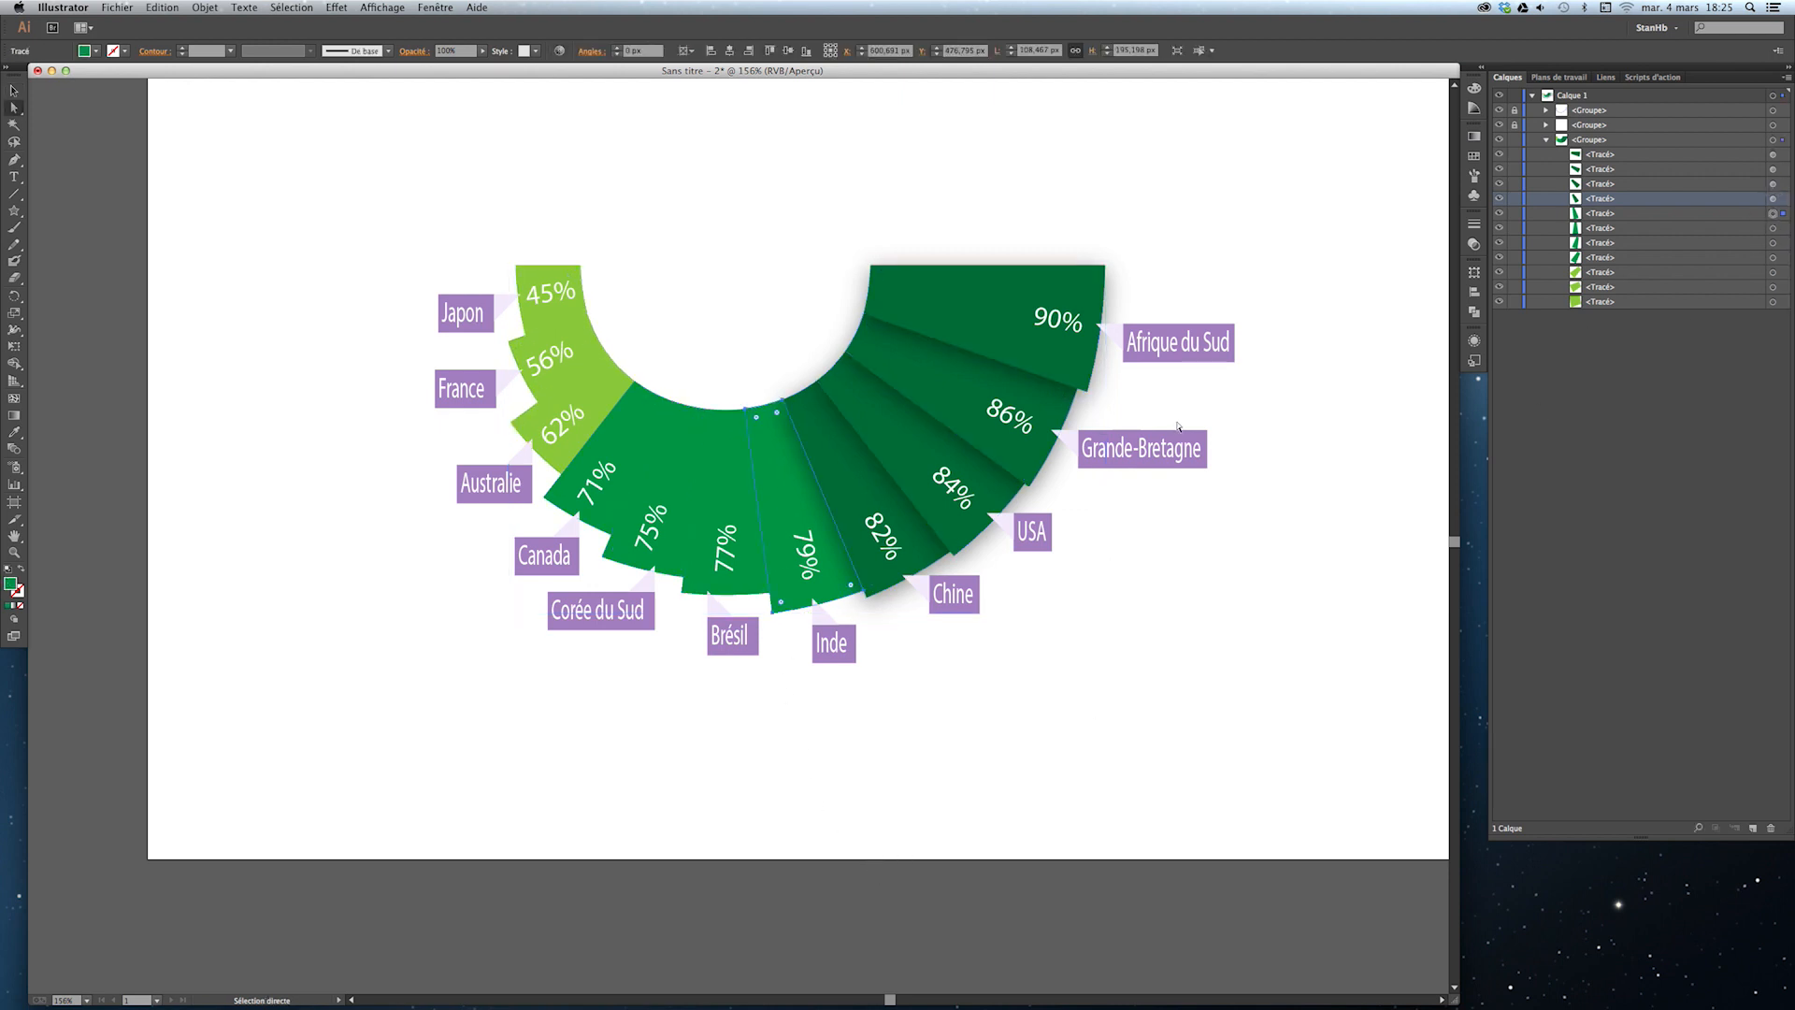
left_click(336, 8)
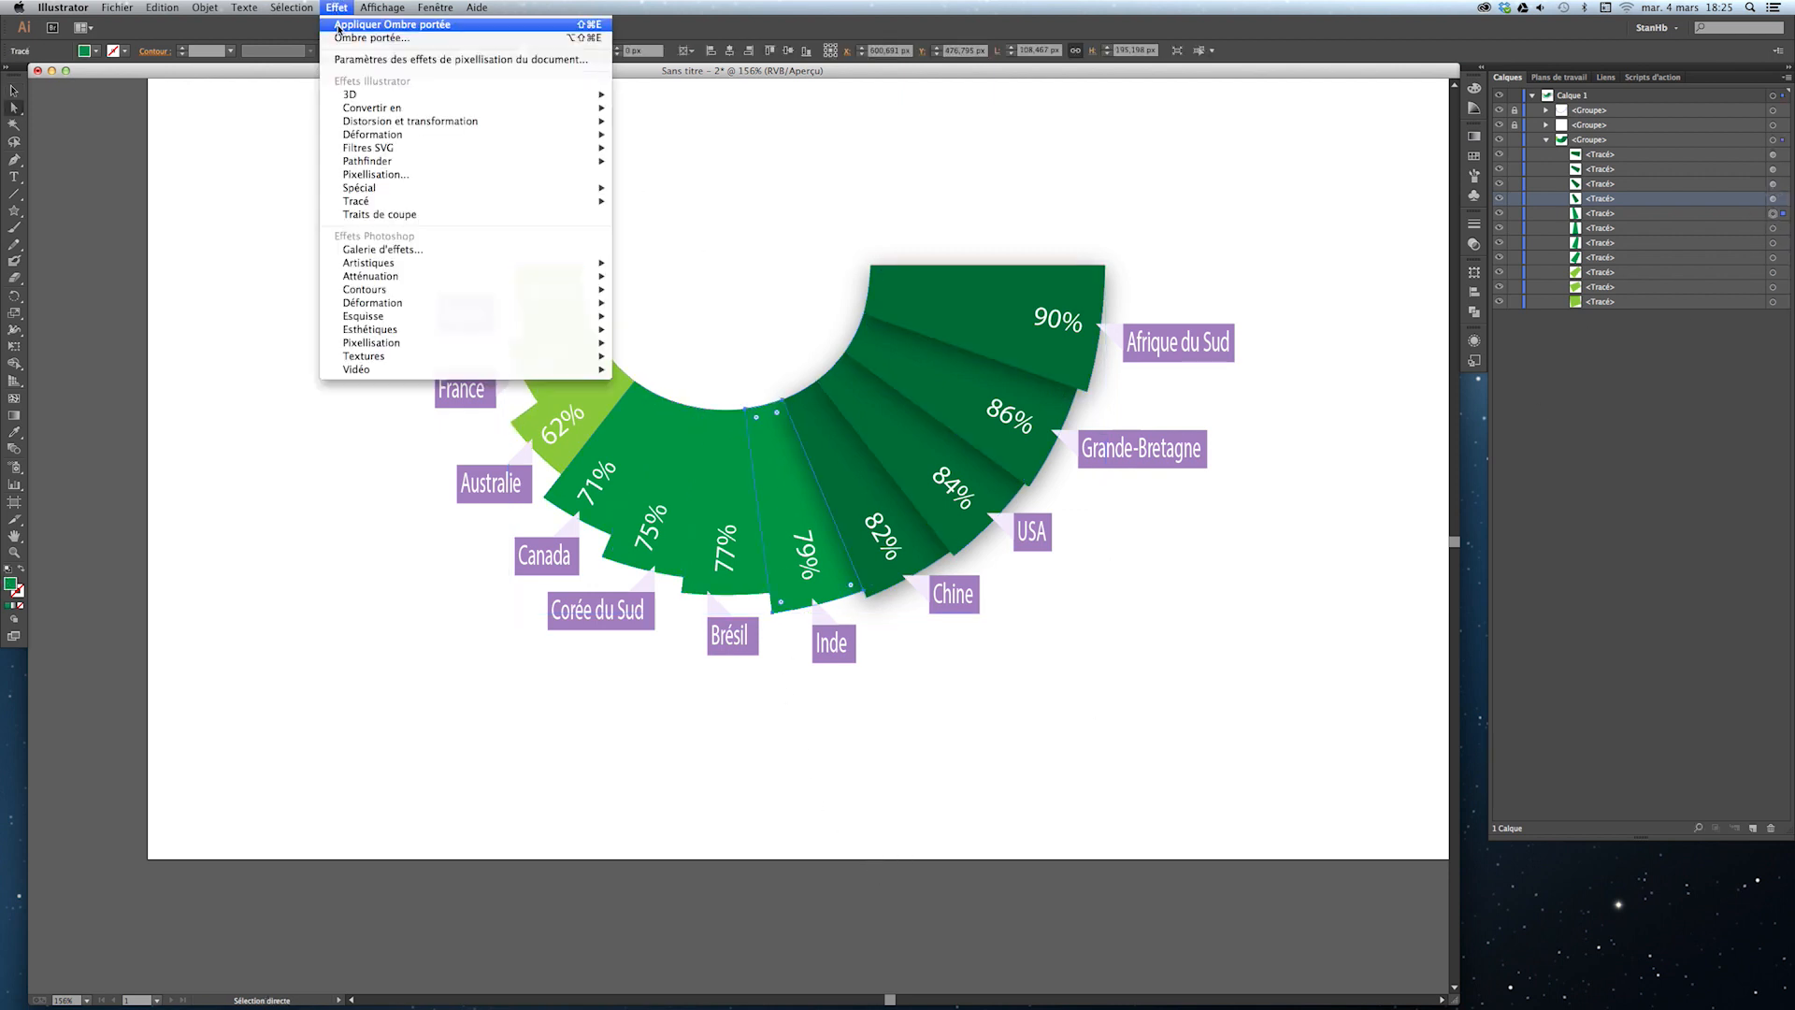
left_click(341, 26)
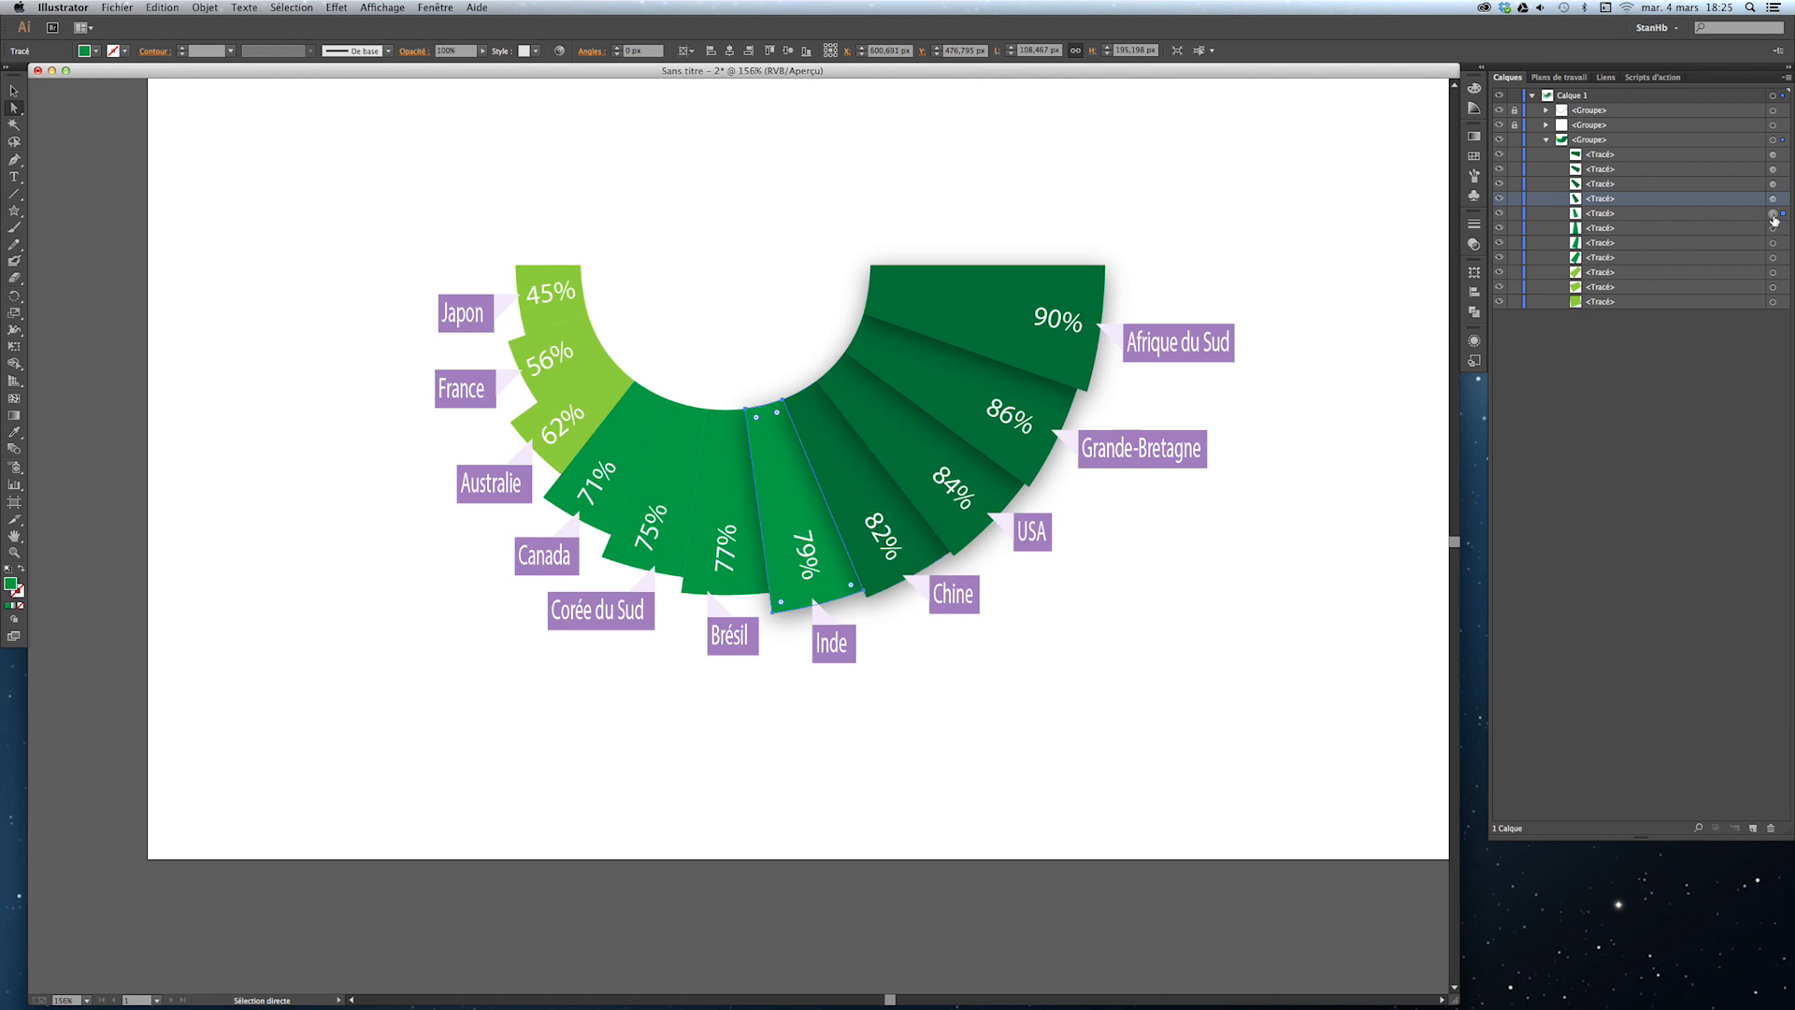
left_click_drag(1773, 214, 1775, 256)
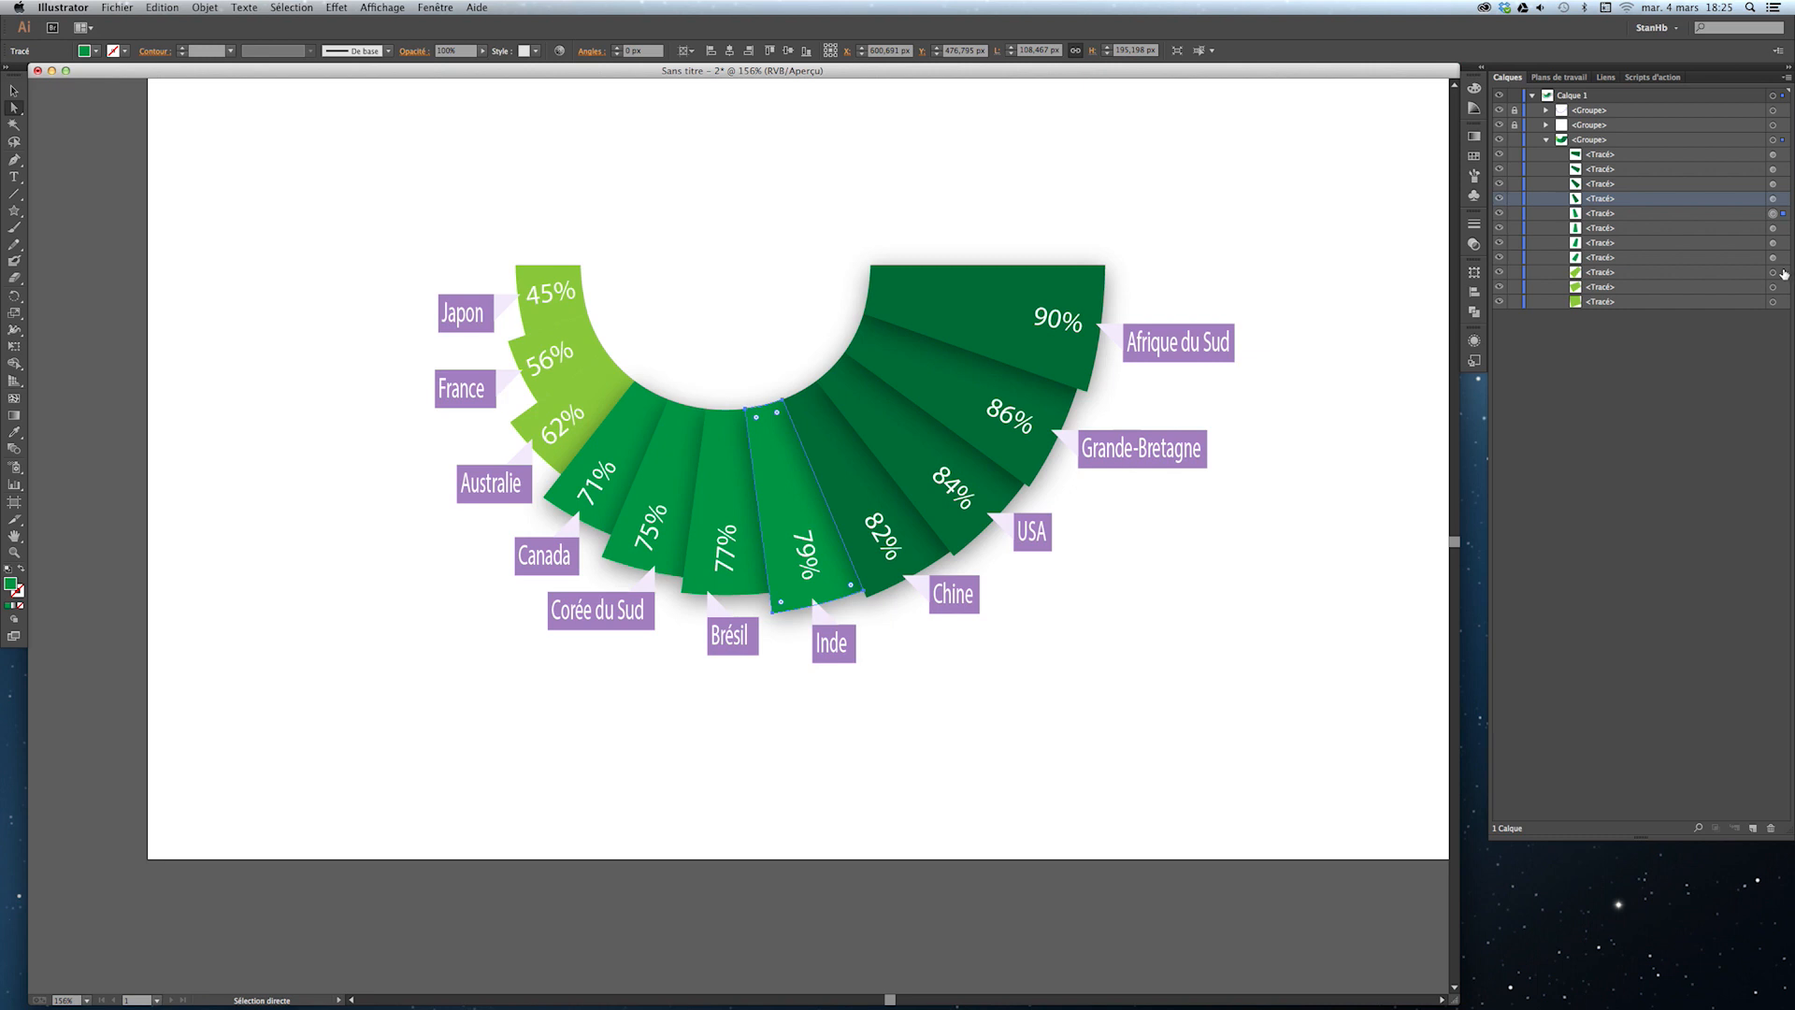
Apply the last drop shadow to the 62% slice and copy its appearance onto the 56% and 45% slices.
left_click(1773, 272)
left_click(337, 8)
left_click(348, 25)
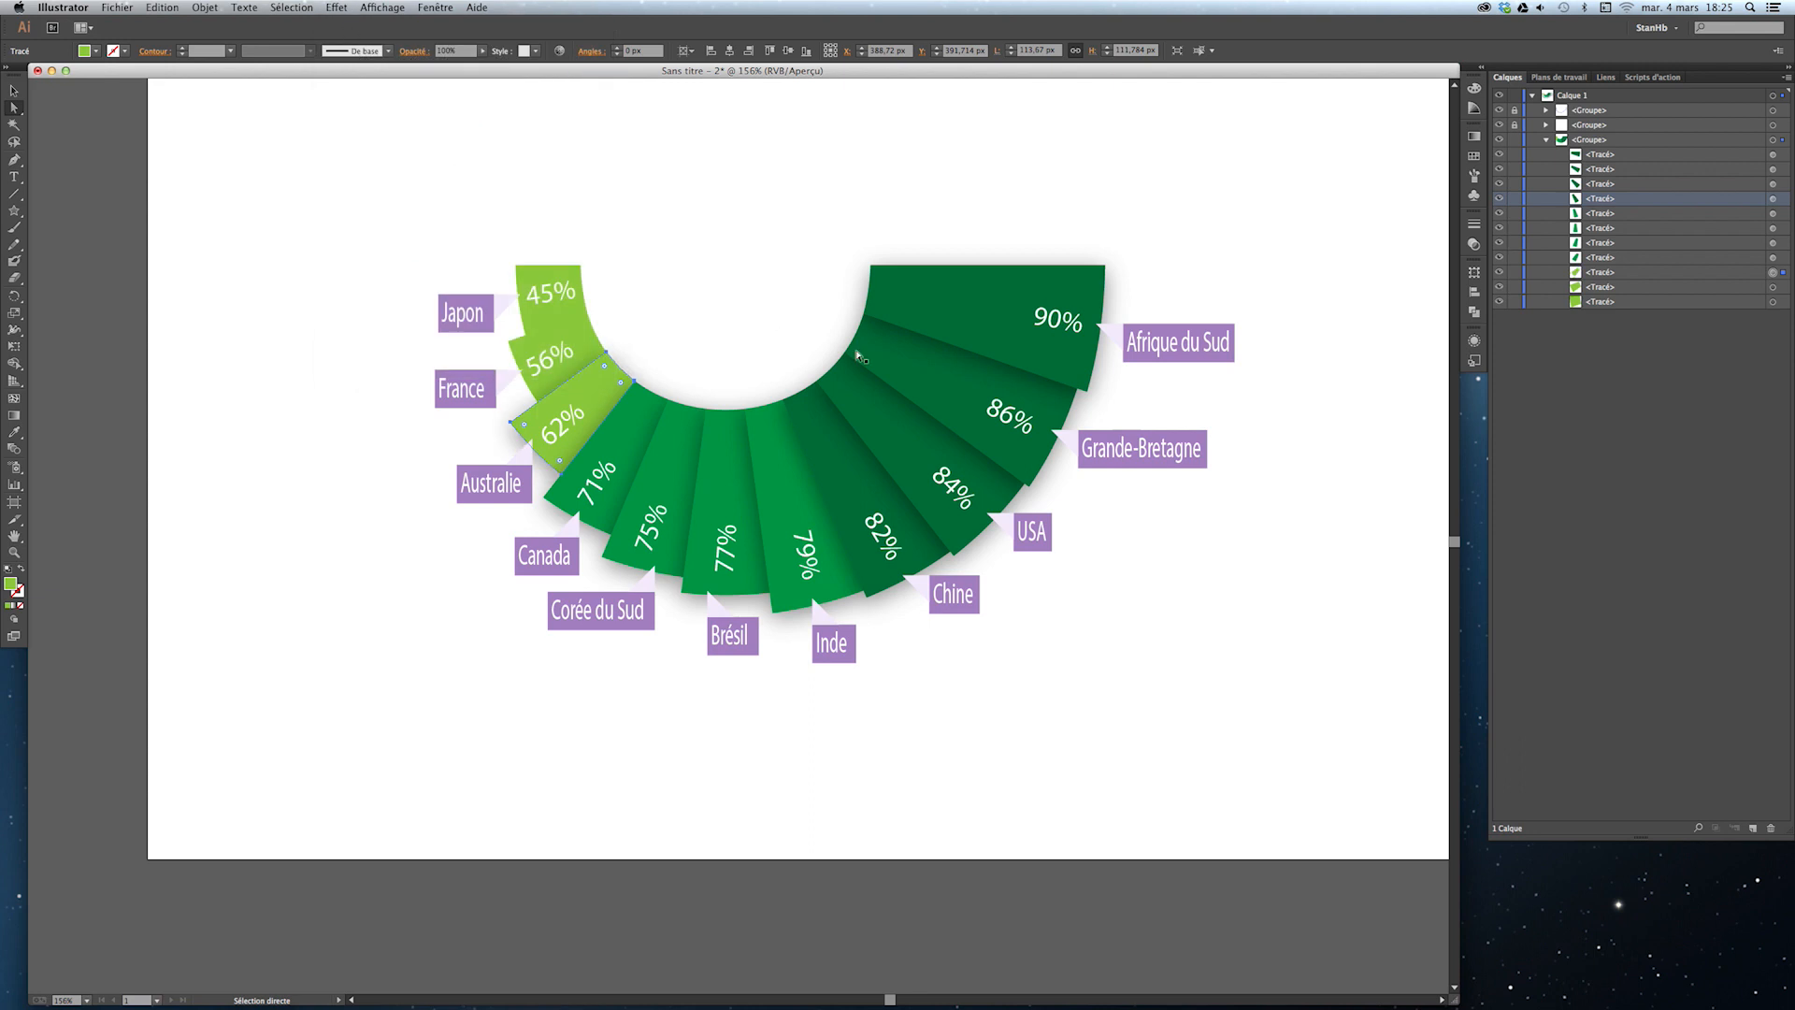
left_click_drag(1771, 273, 1772, 302)
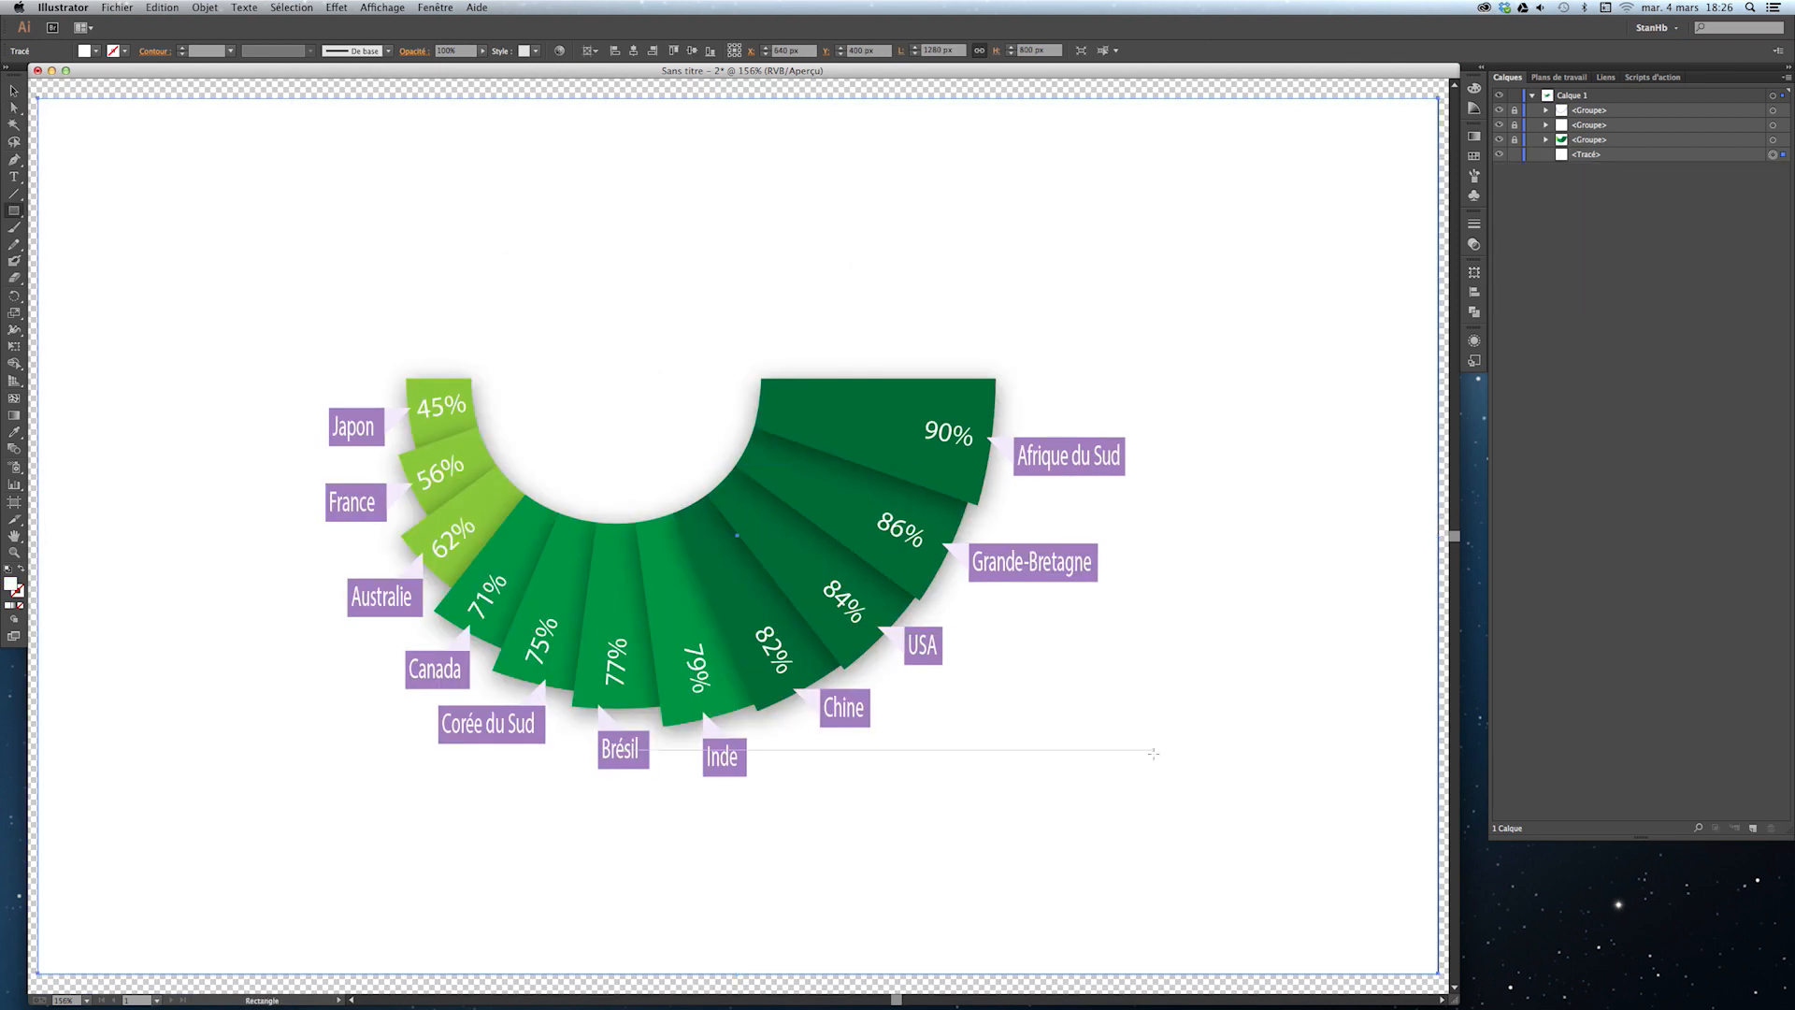
left_click_drag(1012, 685, 1048, 641)
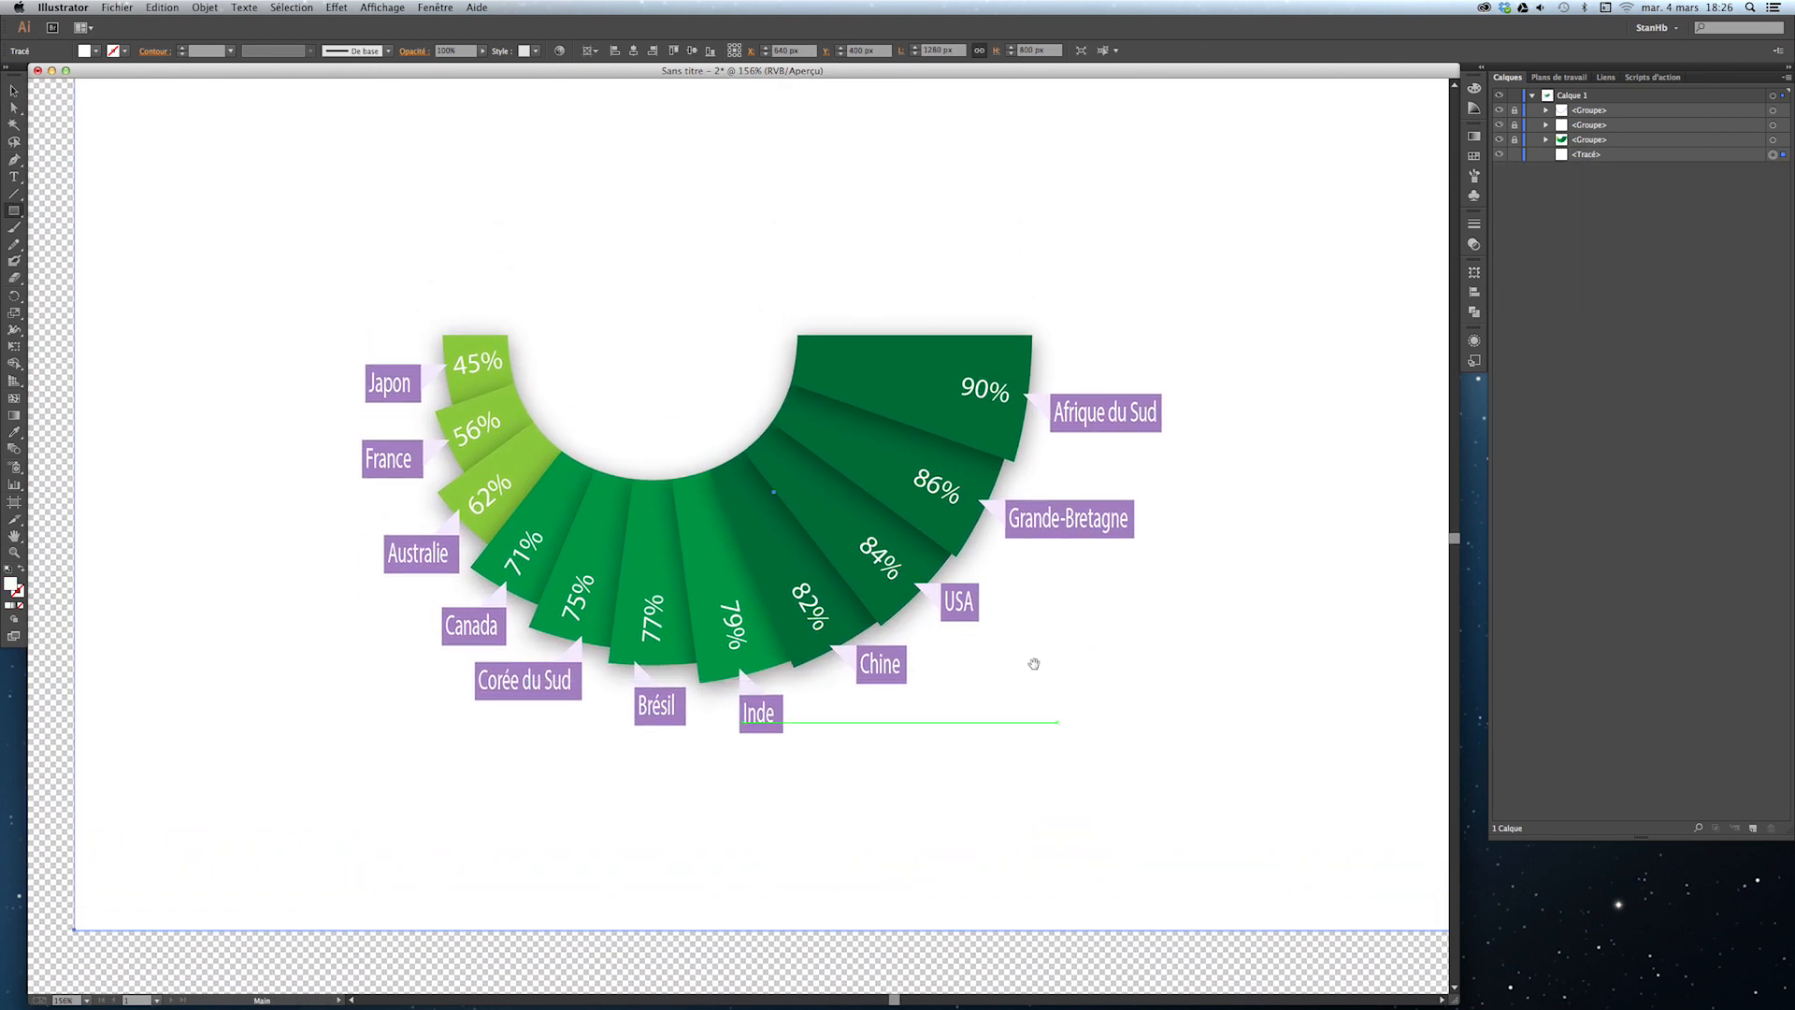